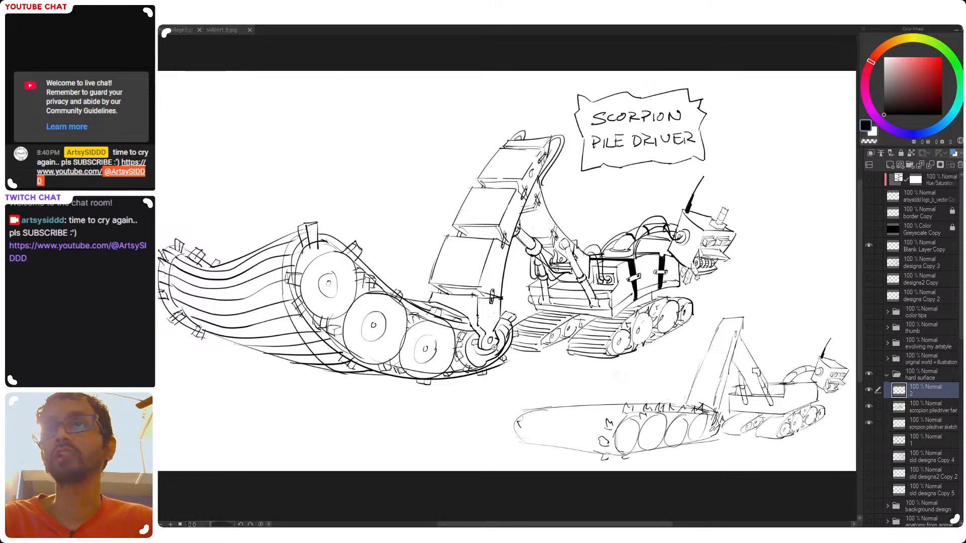
Compare the vehicle sketches on layer 1 with the scorpion piledriver fair and sketch layers by switching which layers are visible
drag(869, 414, 869, 427)
click(869, 441)
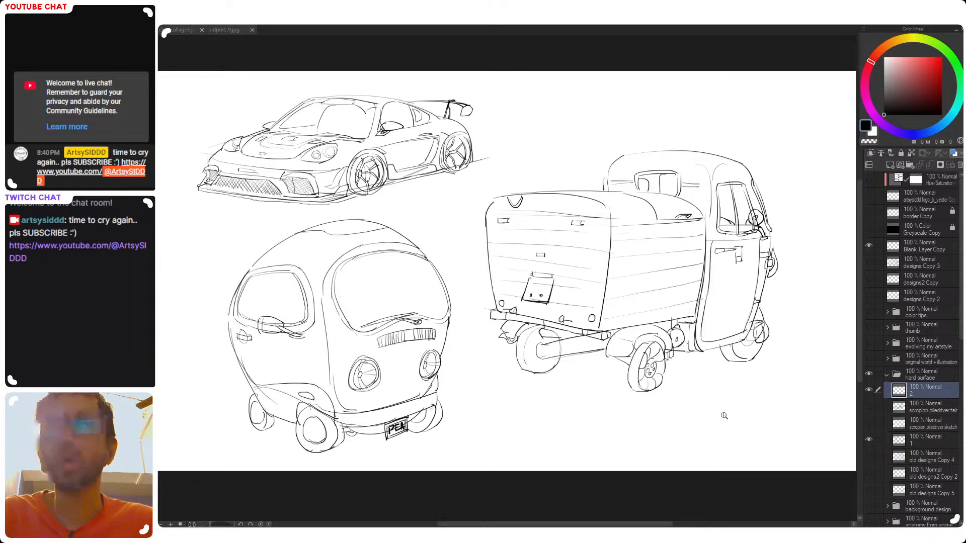
click(869, 441)
click(869, 423)
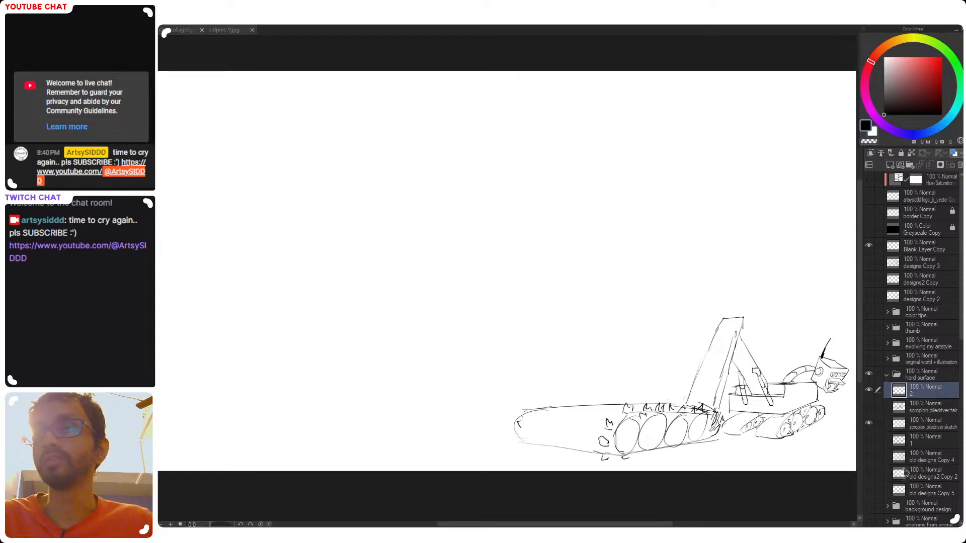
click(869, 406)
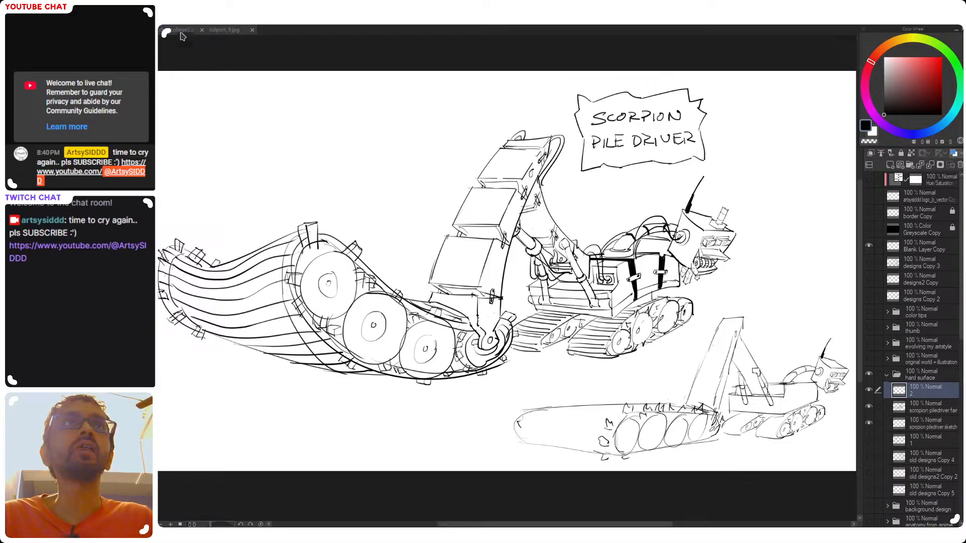
Examine the blue-and-purple character poses in the char collage3 image against the scorpion pile driver drawing
mouse_move(174, 33)
mouse_down()
mouse_move(228, 32)
mouse_move(166, 33)
mouse_up()
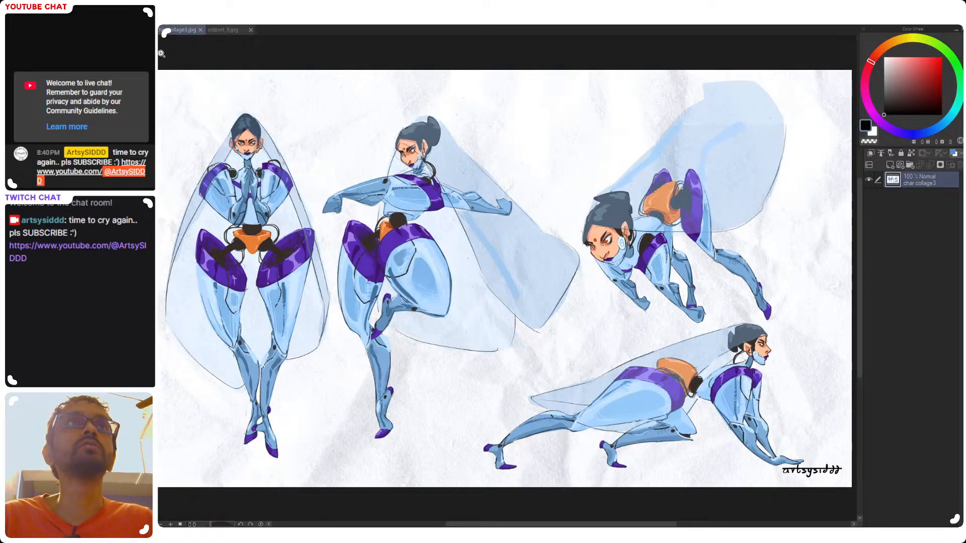
click(143, 32)
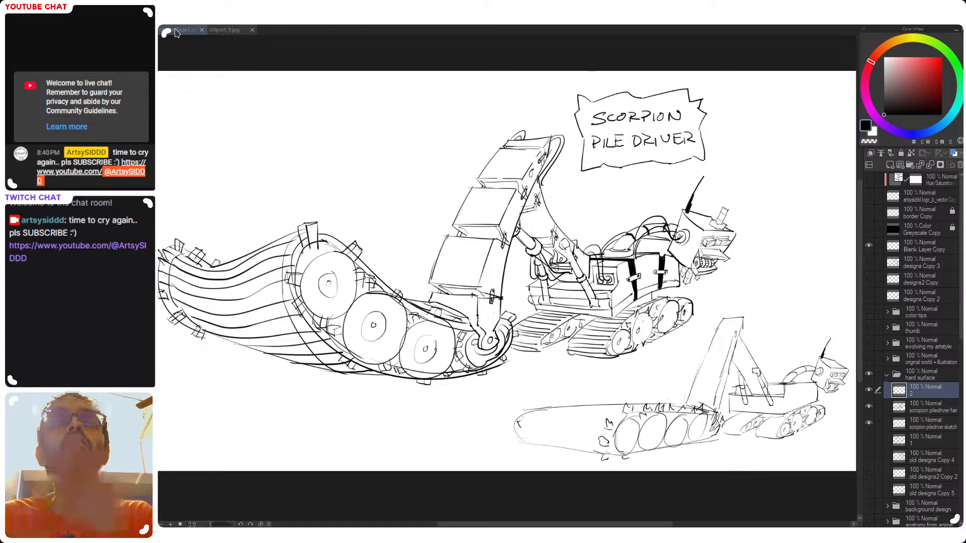
click(177, 30)
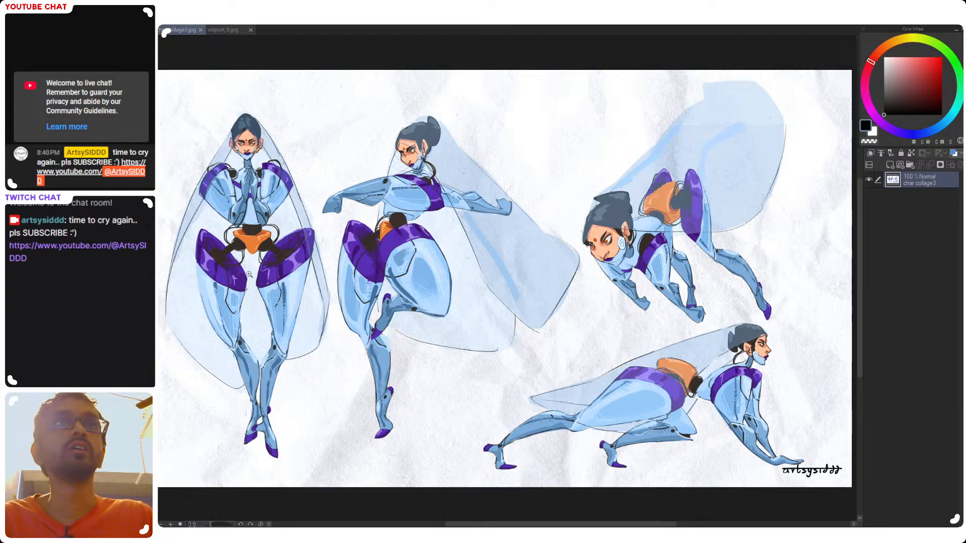
click(146, 30)
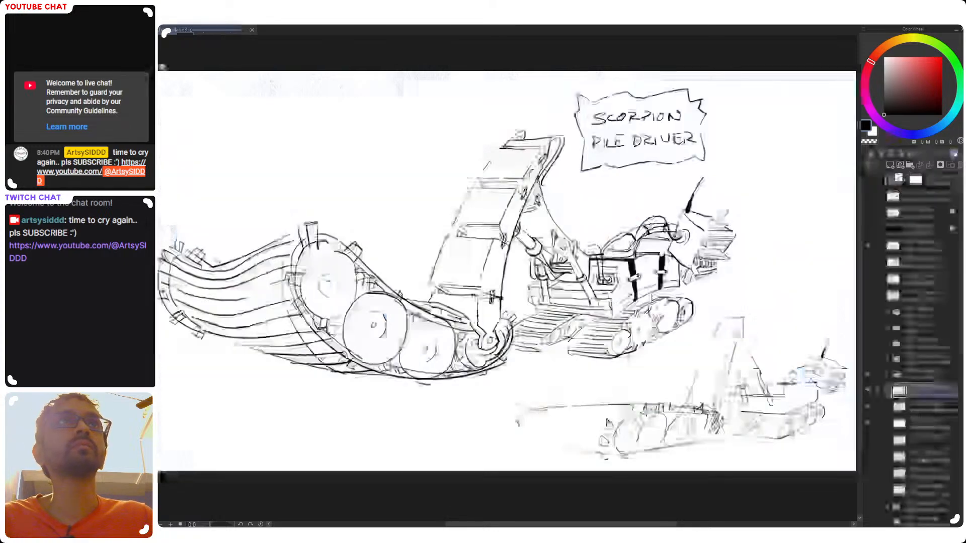
click(177, 31)
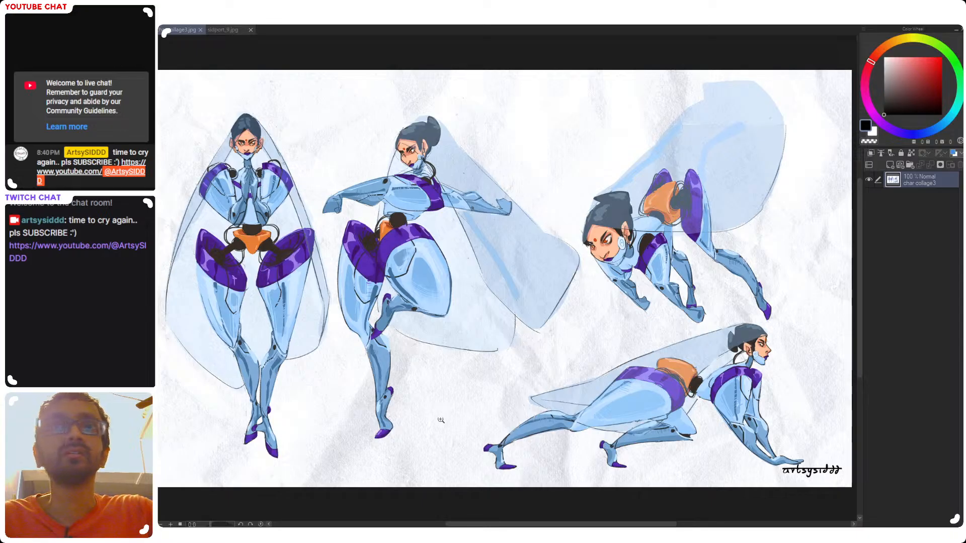
Examine the segmented spine creature in sidport_9.jpg up close, and return to the scorpion pile driver document
click(223, 30)
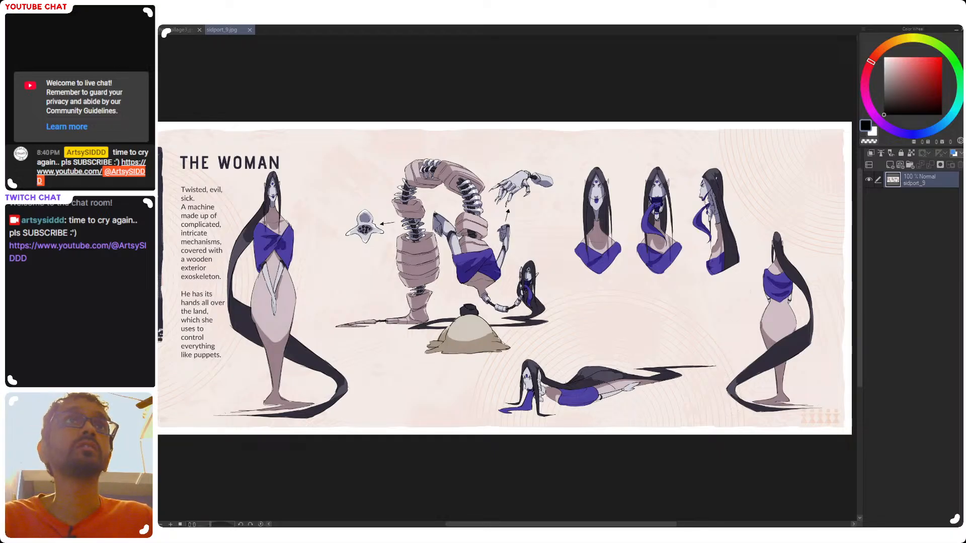
click(446, 235)
click(447, 235)
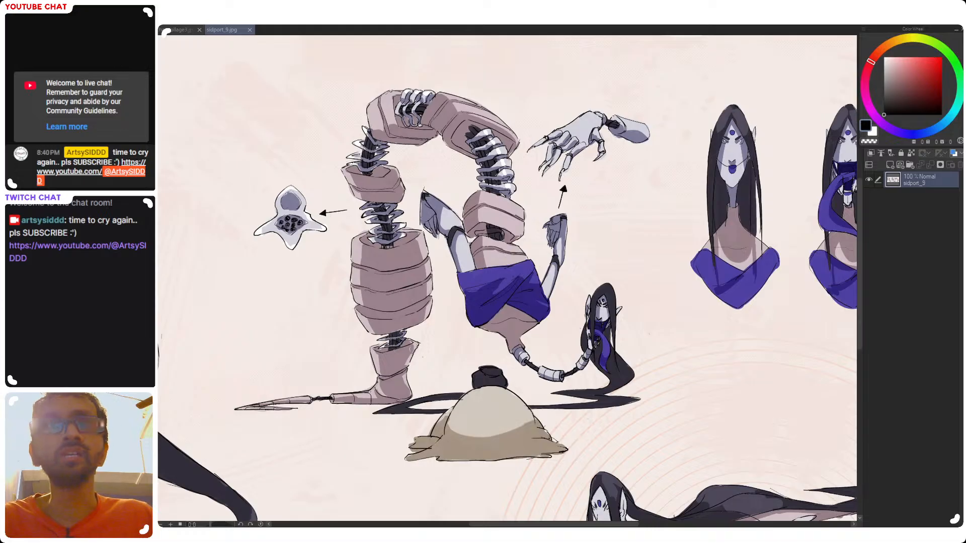
scroll(393, 345, down, 3)
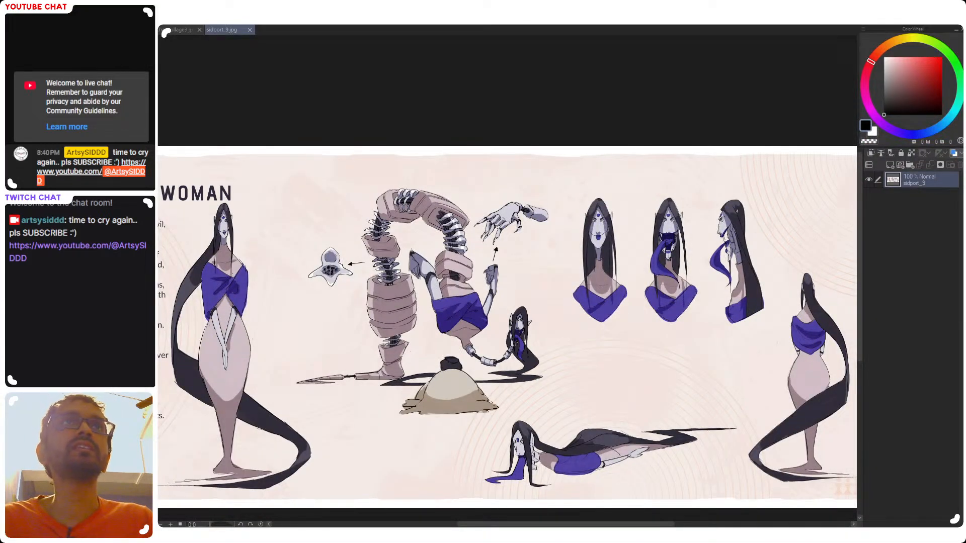
key(ctrl+Tab)
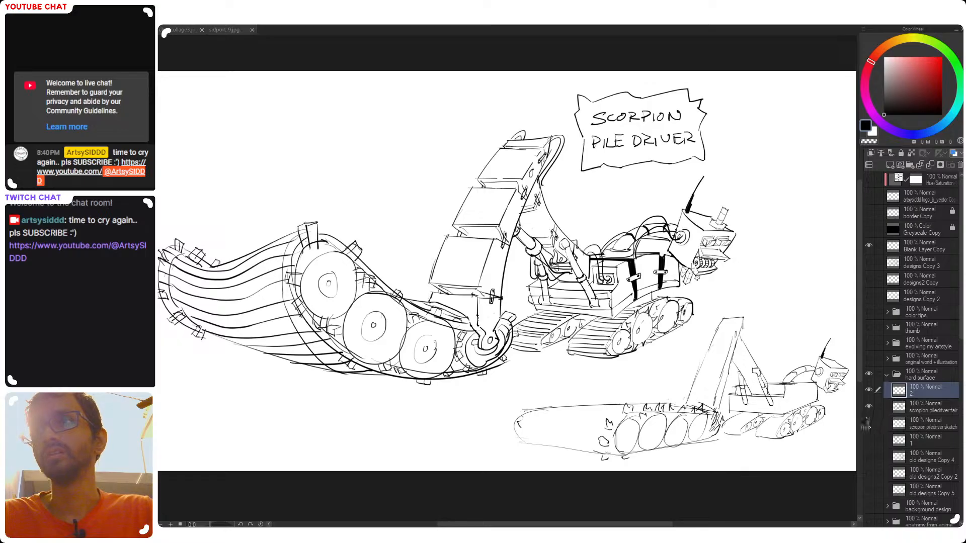
Hide the scorpion piledriver fair and scorpion piledriver sketch layers
click(869, 407)
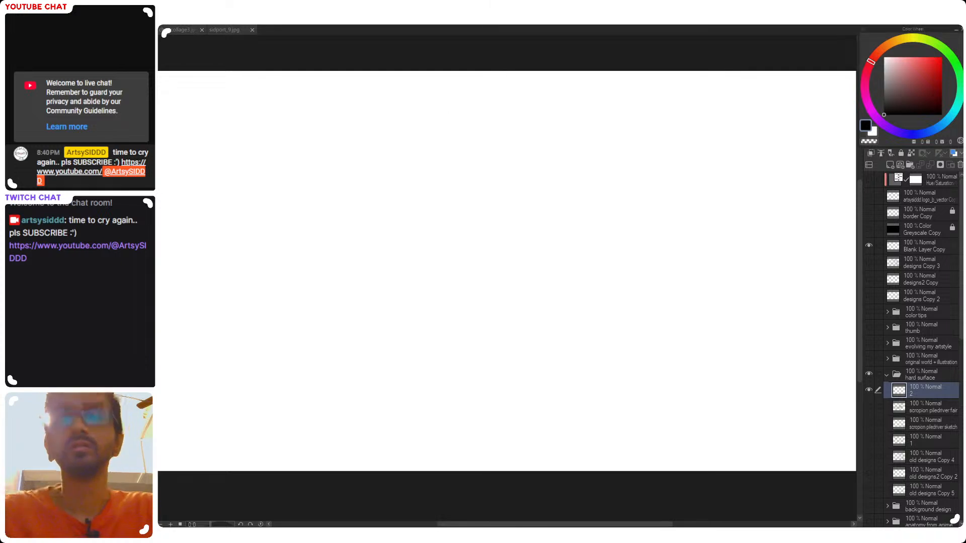
drag(387, 211, 351, 248)
key(ctrl+z)
mouse_move(386, 203)
mouse_down()
mouse_move(336, 238)
mouse_move(376, 229)
mouse_up()
key(ctrl+z)
key(ctrl+z)
key(ctrl+z)
mouse_move(405, 199)
mouse_down()
mouse_move(394, 273)
mouse_move(435, 278)
mouse_up()
key(ctrl+z)
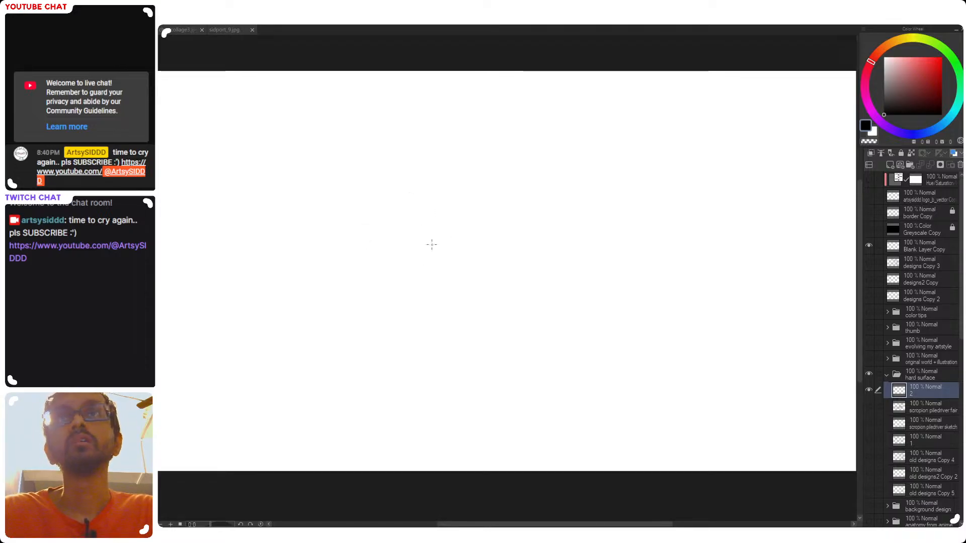
Sketch a round head on layer 2 with crossing face curves and a pointed jaw corner
drag(380, 218, 375, 221)
key(ctrl+z)
mouse_move(424, 199)
mouse_down()
mouse_move(387, 200)
mouse_move(433, 271)
mouse_up()
key(ctrl+z)
drag(438, 235, 438, 249)
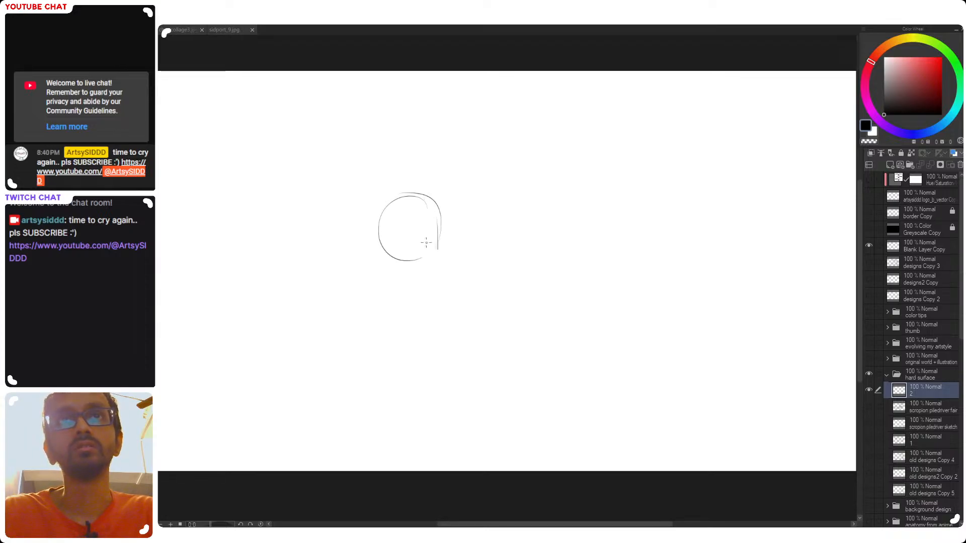
key(ctrl+z)
mouse_move(418, 204)
mouse_down()
mouse_move(435, 241)
mouse_move(428, 229)
mouse_move(412, 254)
mouse_up()
key(ctrl+z)
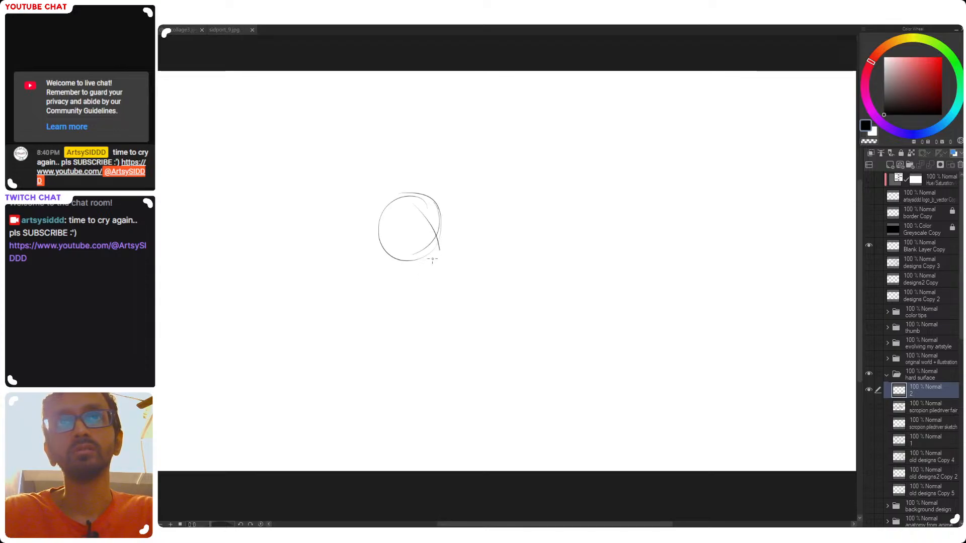
mouse_move(440, 242)
mouse_down()
mouse_move(413, 260)
mouse_move(440, 252)
mouse_up()
key(ctrl+z)
key(ctrl+z)
key(ctrl+z)
key(ctrl+z)
mouse_move(441, 219)
mouse_down()
mouse_move(439, 254)
mouse_move(401, 248)
mouse_move(428, 256)
mouse_move(397, 273)
mouse_up()
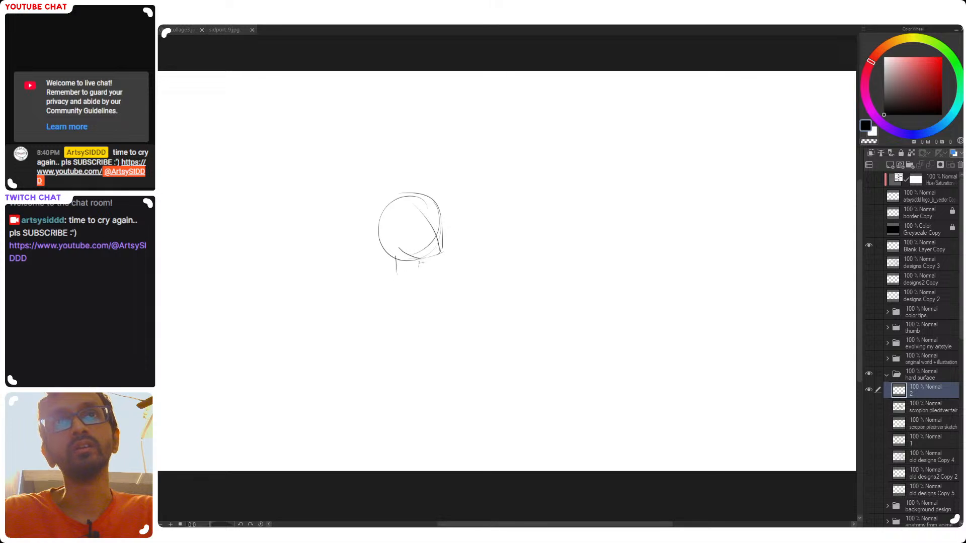
key(ctrl+z)
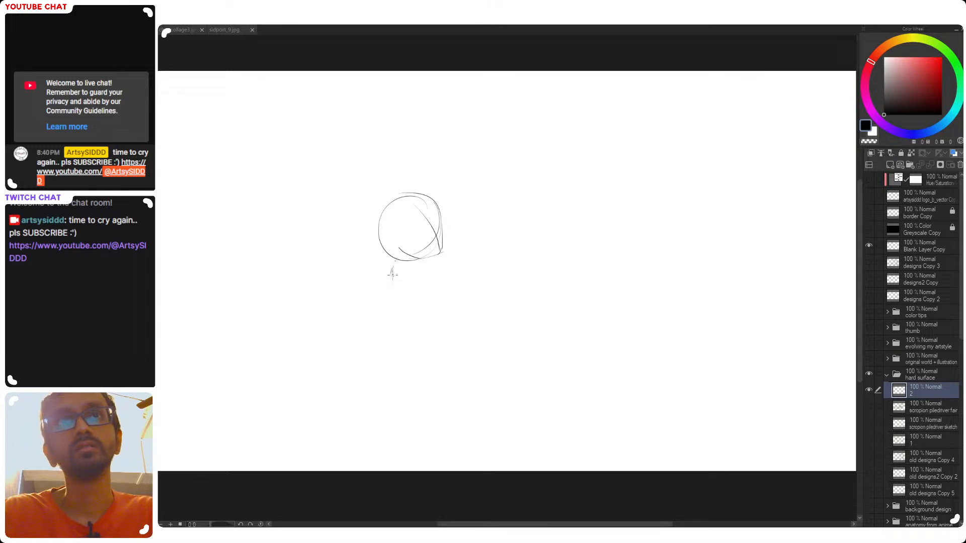
Sketch the figure's neck, sloping shoulders and inward-curving torso sides below the head
key(ctrl+z)
mouse_move(390, 256)
mouse_down()
mouse_move(393, 273)
mouse_move(392, 265)
mouse_move(417, 272)
mouse_move(344, 294)
mouse_move(393, 267)
mouse_up()
key(ctrl+z)
key(ctrl+z)
key(ctrl+z)
mouse_move(422, 272)
mouse_down()
mouse_move(452, 292)
mouse_move(443, 357)
mouse_up()
key(ctrl+z)
Try to sketch short rounded hips below the figure's waist
key(ctrl+z)
mouse_move(453, 290)
mouse_down()
mouse_move(468, 329)
mouse_move(462, 294)
mouse_move(425, 389)
mouse_move(442, 356)
mouse_up()
key(ctrl+z)
key(ctrl+z)
key(ctrl+z)
key(ctrl+z)
drag(360, 293, 374, 406)
key(ctrl+z)
drag(374, 347, 368, 399)
drag(433, 347, 437, 359)
key(ctrl+z)
key(ctrl+z)
key(ctrl+z)
drag(367, 353, 362, 399)
key(ctrl+z)
mouse_move(371, 350)
mouse_down()
mouse_move(368, 376)
mouse_move(396, 400)
mouse_move(404, 395)
mouse_move(388, 396)
mouse_up()
key(ctrl+z)
key(ctrl+z)
key(ctrl+z)
key(ctrl+z)
key(ctrl+z)
mouse_move(371, 357)
mouse_down()
mouse_move(367, 390)
mouse_move(443, 394)
mouse_up()
key(ctrl+z)
drag(449, 349, 447, 394)
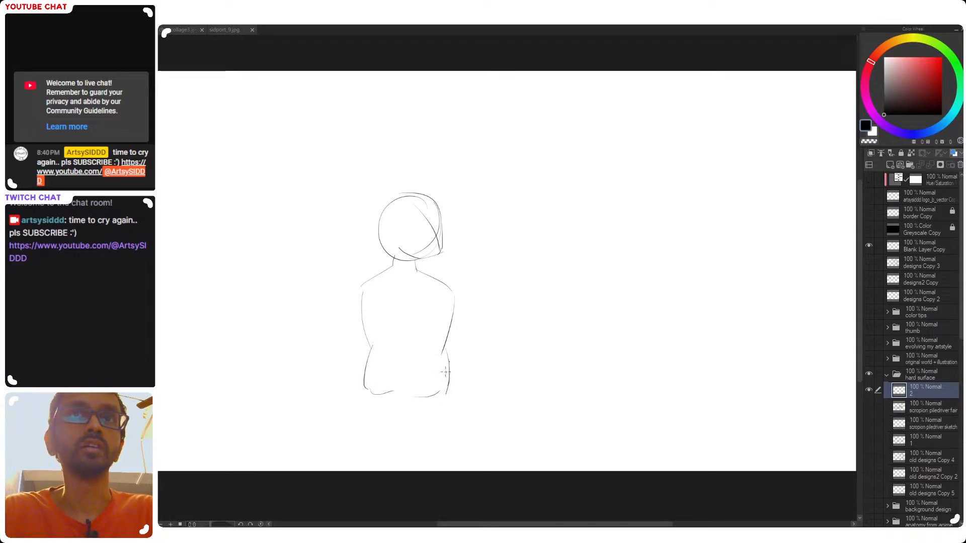
key(ctrl+z)
Sketch longer, flaring hips with a rounded double lower edge below the waist
drag(371, 346, 361, 399)
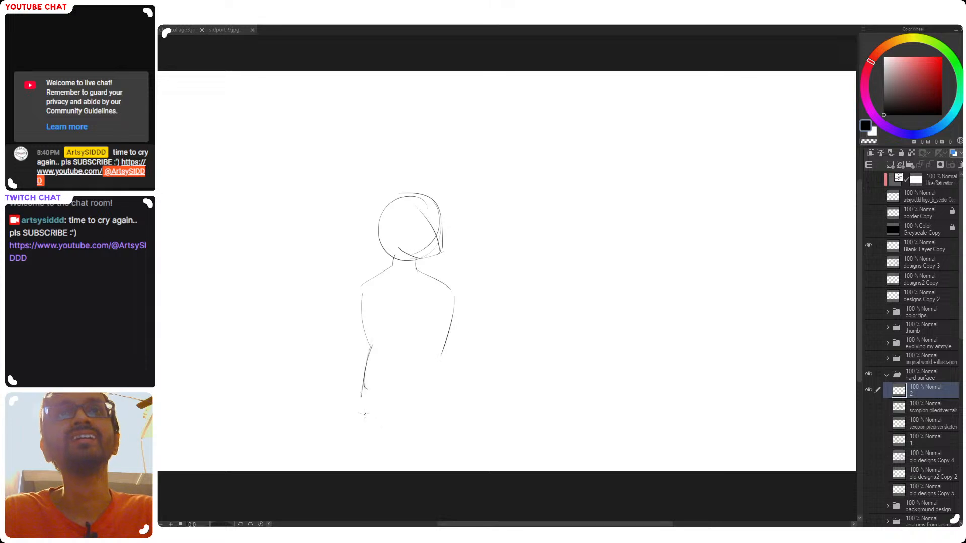
key(ctrl+z)
mouse_move(372, 346)
mouse_down()
mouse_move(358, 417)
mouse_move(365, 362)
mouse_move(359, 404)
mouse_move(388, 436)
mouse_up()
key(ctrl+z)
key(ctrl+z)
drag(360, 381, 353, 415)
mouse_move(356, 415)
mouse_down()
mouse_move(384, 428)
mouse_move(411, 414)
mouse_move(405, 424)
mouse_move(438, 428)
mouse_up()
key(ctrl+z)
drag(443, 358, 452, 398)
Sketch the bent arm contours on both sides of the torso and a straight line beside one hip
key(ctrl+z)
key(ctrl+z)
mouse_move(441, 363)
mouse_down()
mouse_move(448, 408)
mouse_move(396, 415)
mouse_move(425, 423)
mouse_move(393, 422)
mouse_move(436, 428)
mouse_up()
drag(455, 324, 449, 409)
key(ctrl+z)
drag(454, 327, 450, 404)
key(ctrl+z)
drag(450, 285, 464, 341)
key(ctrl+z)
key(ctrl+z)
drag(452, 297, 461, 342)
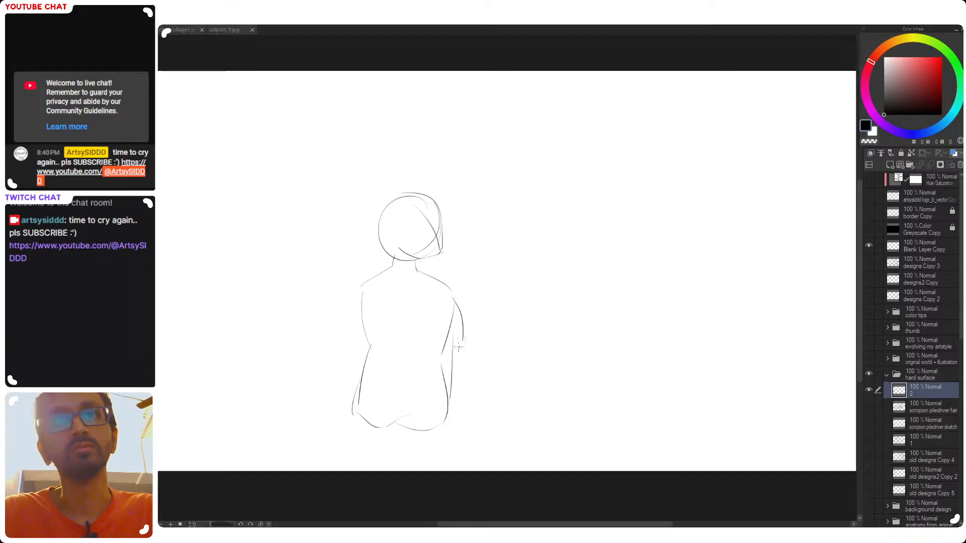
key(ctrl+z)
drag(453, 293, 463, 347)
key(ctrl+z)
Redraw the hips with the pen as a shorter shape with rounded lower corners
key(ctrl+z)
mouse_move(435, 317)
mouse_down()
mouse_move(464, 346)
mouse_move(454, 349)
mouse_up()
key(ctrl+z)
mouse_move(366, 289)
mouse_down()
mouse_move(349, 334)
mouse_move(364, 346)
mouse_move(349, 331)
mouse_move(367, 345)
mouse_up()
Enlarge the brush size and erase the outline of the figure's hips
key(])
key(])
key(])
key(])
mouse_move(369, 380)
mouse_down()
mouse_move(368, 426)
mouse_move(413, 420)
mouse_move(428, 430)
mouse_move(362, 379)
mouse_move(360, 413)
mouse_up()
mouse_move(370, 362)
mouse_down()
mouse_move(419, 389)
mouse_move(433, 364)
mouse_move(436, 434)
mouse_up()
key(p)
drag(371, 345, 360, 401)
key(ctrl+z)
mouse_move(372, 365)
mouse_down()
mouse_move(363, 411)
mouse_move(443, 423)
mouse_up()
key(ctrl+z)
drag(427, 421, 438, 417)
mouse_move(442, 354)
mouse_down()
mouse_move(444, 423)
mouse_move(444, 410)
mouse_up()
key(ctrl+z)
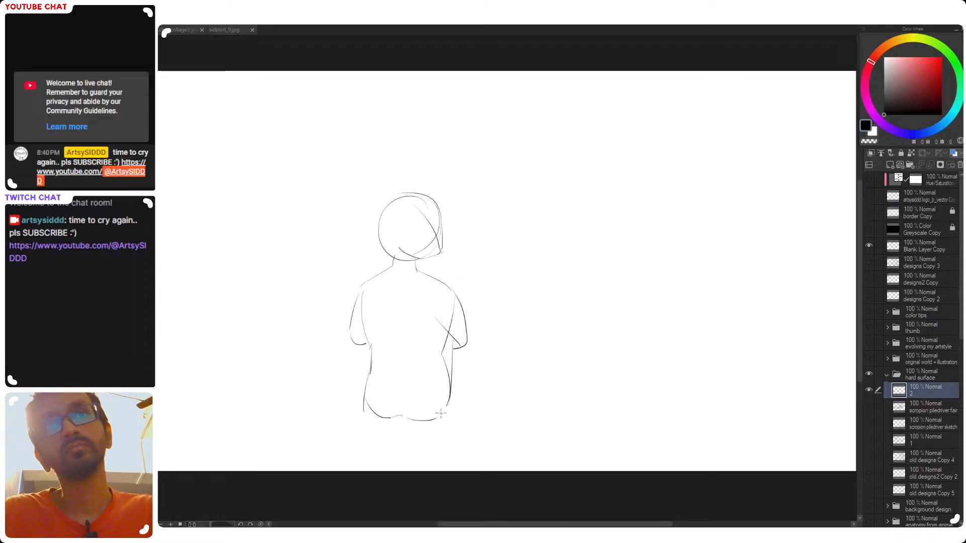
Reinforce the torso's side contour between the shoulder and waist next to the shorter arm
mouse_move(373, 276)
mouse_down()
mouse_move(366, 331)
mouse_move(373, 283)
mouse_move(360, 308)
mouse_up()
key(ctrl+z)
drag(361, 319, 374, 351)
key(ctrl+z)
drag(359, 319, 371, 345)
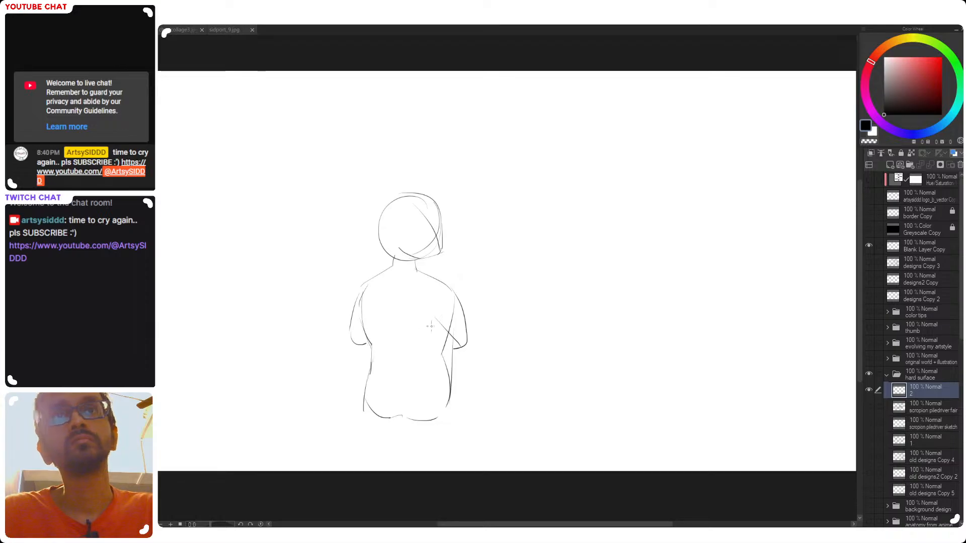
key(ctrl+z)
Darken the opposite waist and outer arm contours, and add a curved neckline below the neck
drag(454, 325, 439, 352)
key(ctrl+z)
mouse_move(430, 280)
mouse_down()
mouse_move(460, 302)
mouse_move(467, 342)
mouse_up()
key(ctrl+z)
key(ctrl+z)
drag(452, 283, 466, 346)
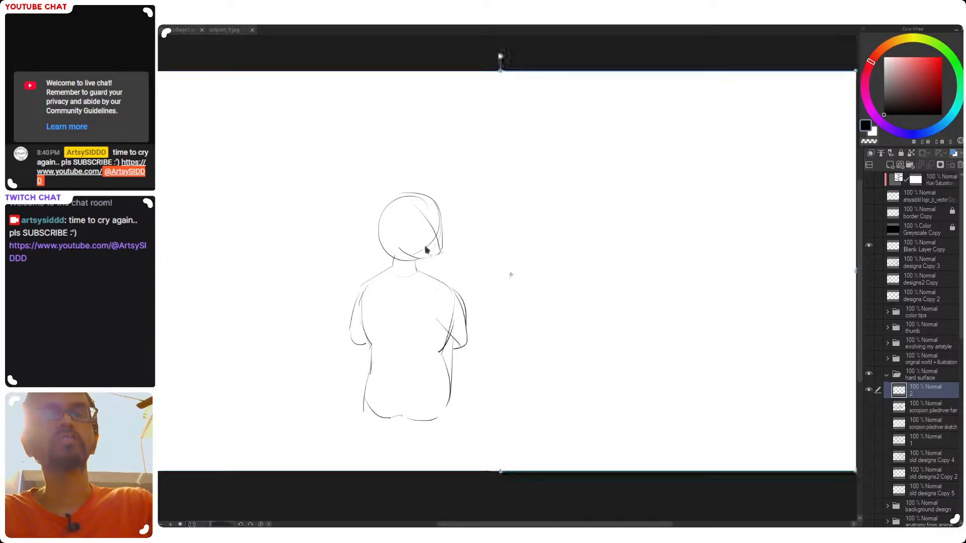
drag(393, 272, 402, 276)
mouse_move(430, 313)
mouse_down()
mouse_move(450, 315)
mouse_move(449, 306)
mouse_up()
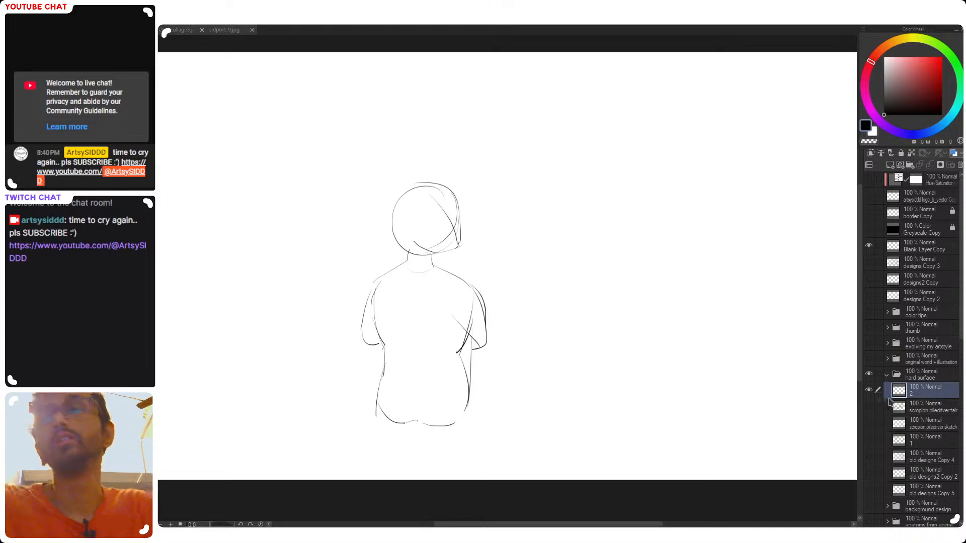
Delete the entire figure sketch from layer 2 and clear the selection
key(ctrl+a)
key(Delete)
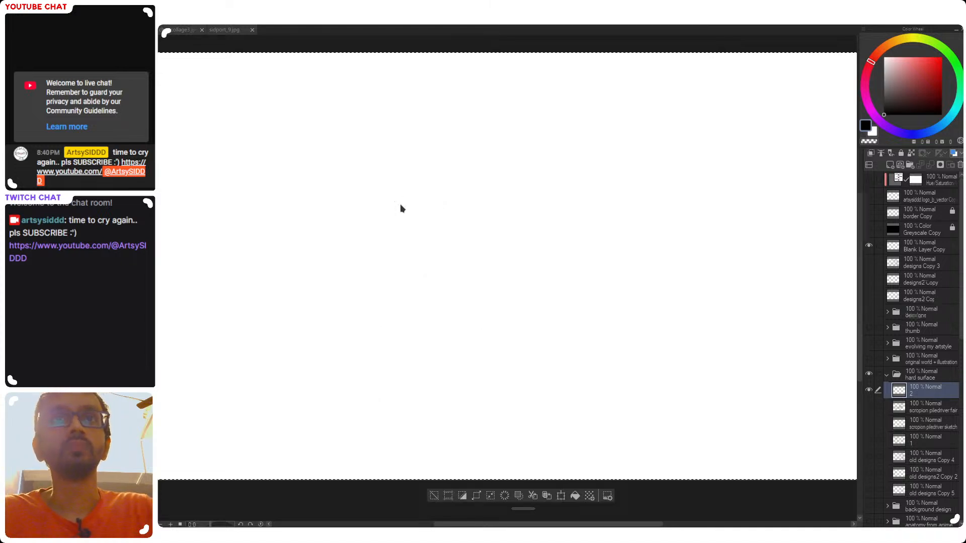
key(ctrl+d)
Sketch one long, light diagonal line across the upper middle of the canvas, curving slightly down at its lower end
drag(464, 180, 446, 192)
drag(478, 157, 295, 323)
key(ctrl+z)
mouse_move(500, 155)
mouse_down()
mouse_move(308, 324)
mouse_move(349, 283)
mouse_move(318, 314)
mouse_up()
key(ctrl+z)
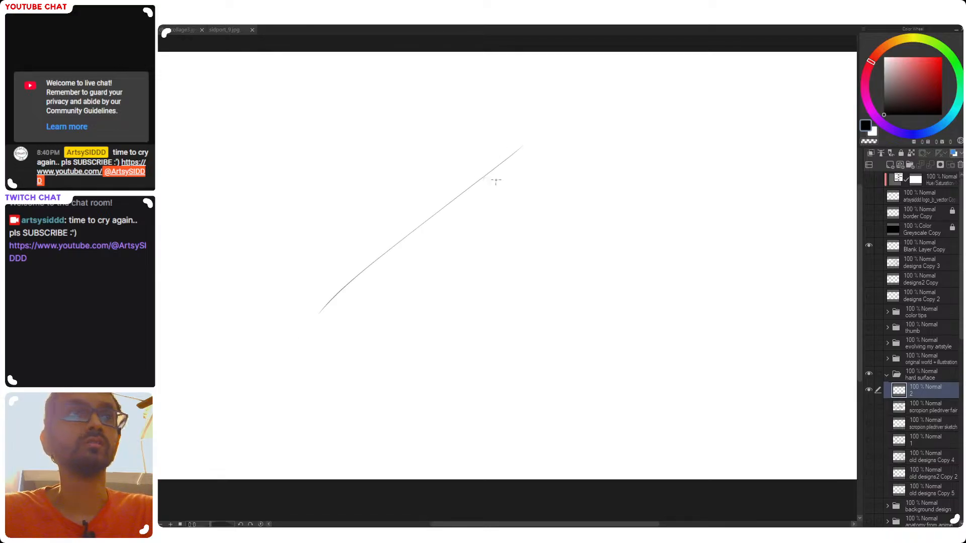
mouse_move(491, 174)
mouse_down()
mouse_move(513, 205)
mouse_move(575, 218)
mouse_move(569, 184)
mouse_move(586, 206)
mouse_move(562, 209)
mouse_move(557, 200)
mouse_move(576, 218)
mouse_move(540, 235)
mouse_up()
key(ctrl+z)
key(ctrl+z)
Sketch a curved outline from the diagonal's upper end around to a point, and a lower edge sweeping back inward
key(ctrl+z)
key(ctrl+z)
key(ctrl+z)
key(ctrl+z)
drag(574, 206, 530, 254)
key(ctrl+z)
key(ctrl+z)
drag(493, 172, 566, 203)
drag(506, 167, 572, 210)
key(ctrl+z)
mouse_move(485, 169)
mouse_down()
mouse_move(553, 207)
mouse_move(508, 173)
mouse_move(570, 219)
mouse_move(487, 270)
mouse_up()
key(ctrl+z)
Sketch a concave curve joining the middle of the diagonal line to the inner end of the lower edge
key(ctrl+z)
drag(562, 228, 484, 248)
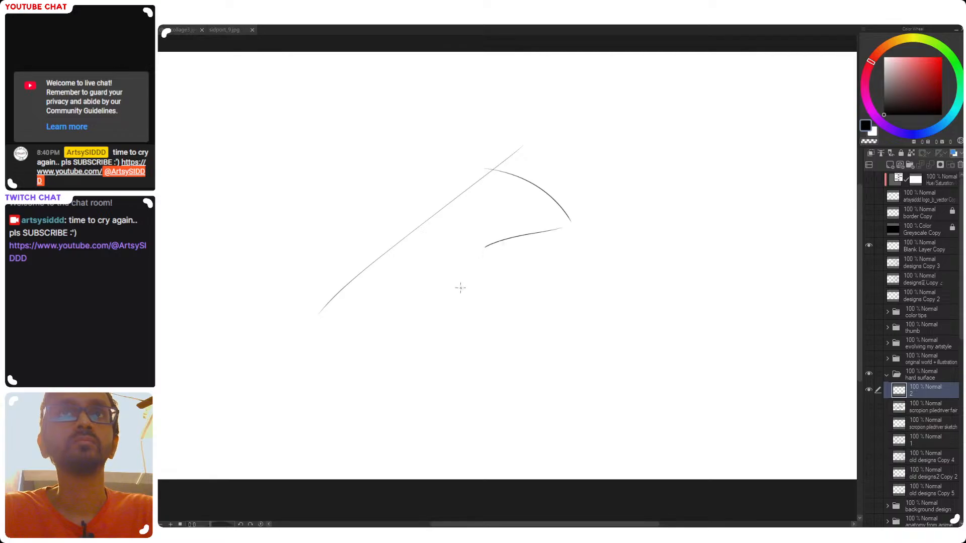
drag(429, 219, 504, 262)
key(ctrl+z)
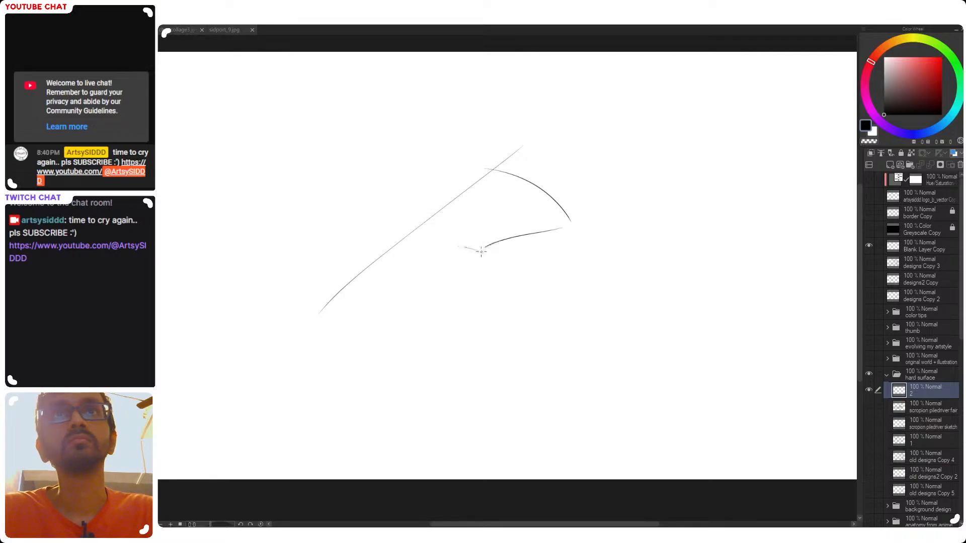
drag(429, 216, 497, 250)
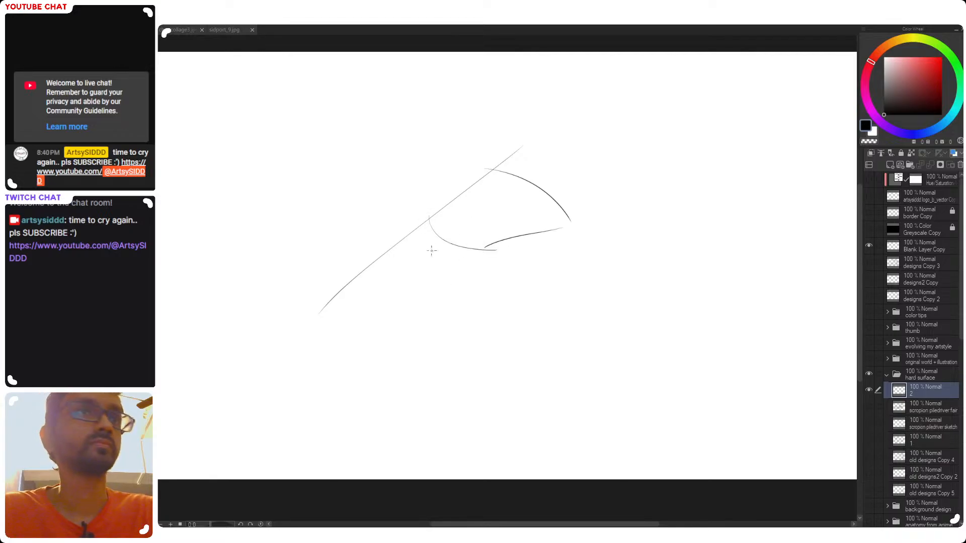
mouse_move(432, 223)
mouse_down()
mouse_move(324, 314)
mouse_move(463, 263)
mouse_up()
key(ctrl+z)
Sketch the rear thigh's upper and lower edges, sloping from the hip down toward the knee
drag(338, 310, 456, 271)
key(ctrl+z)
mouse_move(357, 299)
mouse_down()
mouse_move(447, 273)
mouse_move(356, 310)
mouse_up()
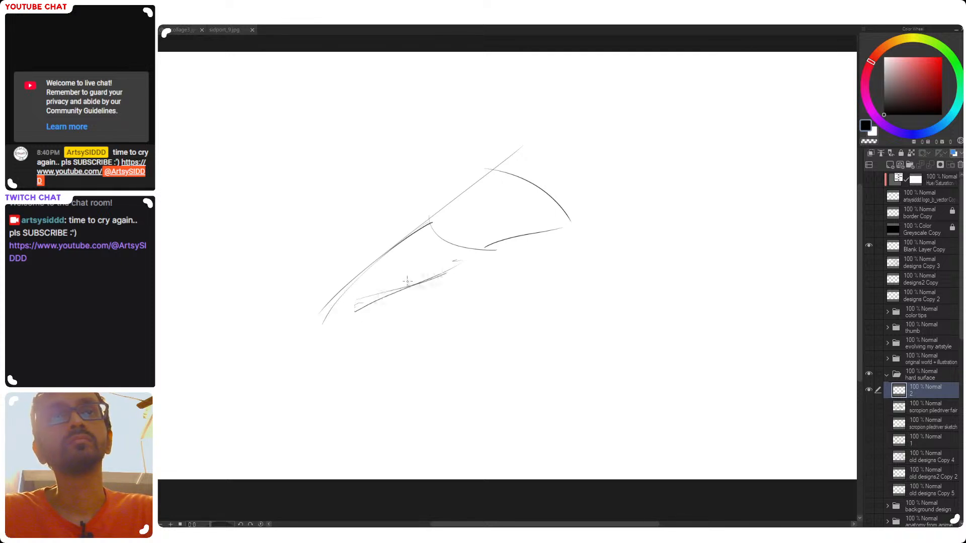
Sketch the rear leg's bulging calf contour, curving down from behind the knee toward the ankle
mouse_move(361, 299)
mouse_down()
mouse_move(349, 342)
mouse_move(356, 337)
mouse_move(333, 358)
mouse_up()
key(ctrl+z)
key(ctrl+z)
drag(363, 301, 330, 371)
Sketch the rear leg's shin line and a flat, pointed foot with a small ankle curve
key(ctrl+z)
mouse_move(329, 307)
mouse_down()
mouse_move(309, 386)
mouse_move(313, 394)
mouse_move(315, 377)
mouse_move(333, 370)
mouse_move(330, 388)
mouse_move(261, 416)
mouse_up()
key(ctrl+z)
key(ctrl+z)
key(ctrl+z)
key(ctrl+z)
key(ctrl+z)
key(ctrl+z)
mouse_move(316, 389)
mouse_down()
mouse_move(277, 404)
mouse_move(334, 401)
mouse_move(332, 381)
mouse_move(320, 382)
mouse_move(329, 401)
mouse_move(304, 407)
mouse_move(330, 401)
mouse_up()
key(ctrl+z)
key(ctrl+z)
key(ctrl+z)
key(ctrl+z)
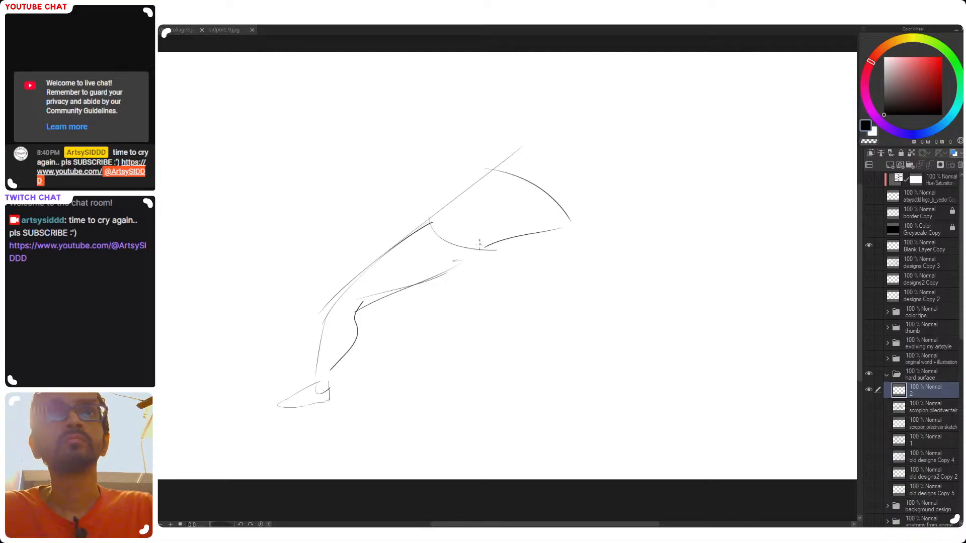
Sketch a short curve across the rear knee, joining the shin line to the calf contour
drag(338, 295, 325, 330)
key(ctrl+z)
mouse_move(351, 290)
mouse_down()
mouse_move(325, 322)
mouse_move(356, 318)
mouse_up()
key(ctrl+z)
key(ctrl+z)
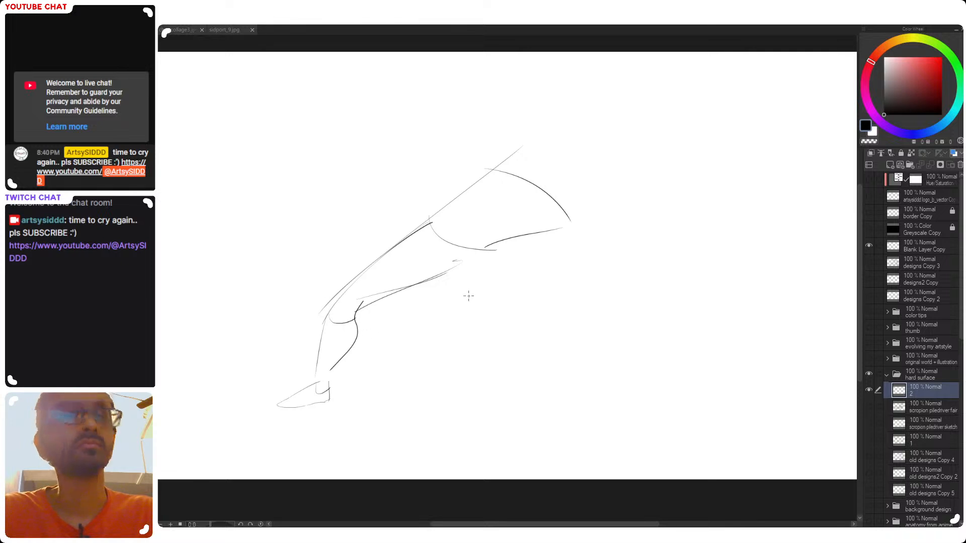
Sketch the rounded buttock and the front thigh's lower edge, rising slightly toward the front knee
drag(460, 283, 557, 279)
key(ctrl+z)
key(e)
mouse_move(468, 273)
mouse_down()
mouse_move(467, 302)
mouse_move(560, 256)
mouse_up()
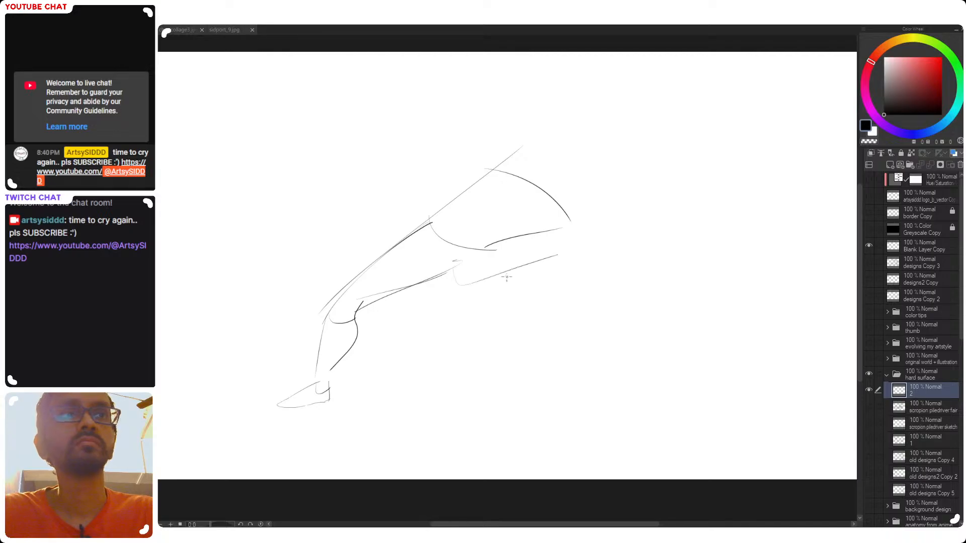
key(ctrl+z)
drag(451, 280, 568, 261)
key(ctrl+z)
drag(446, 275, 571, 272)
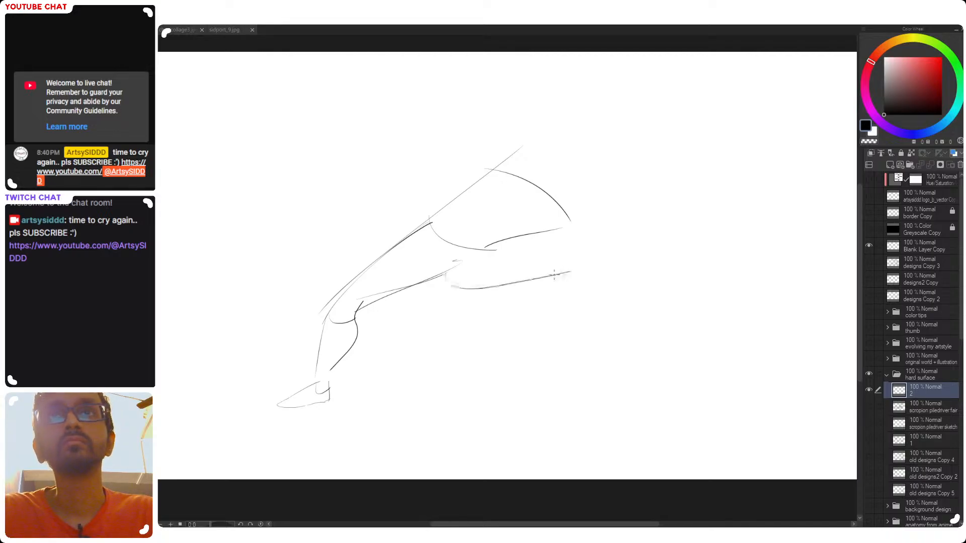
Sketch the front thigh's upper edge out to an angular knee, plus the shin and calf lines descending from it
mouse_move(496, 250)
mouse_down()
mouse_move(596, 239)
mouse_move(580, 245)
mouse_move(585, 311)
mouse_up()
key(ctrl+z)
key(ctrl+z)
key(ctrl+z)
drag(579, 245, 584, 347)
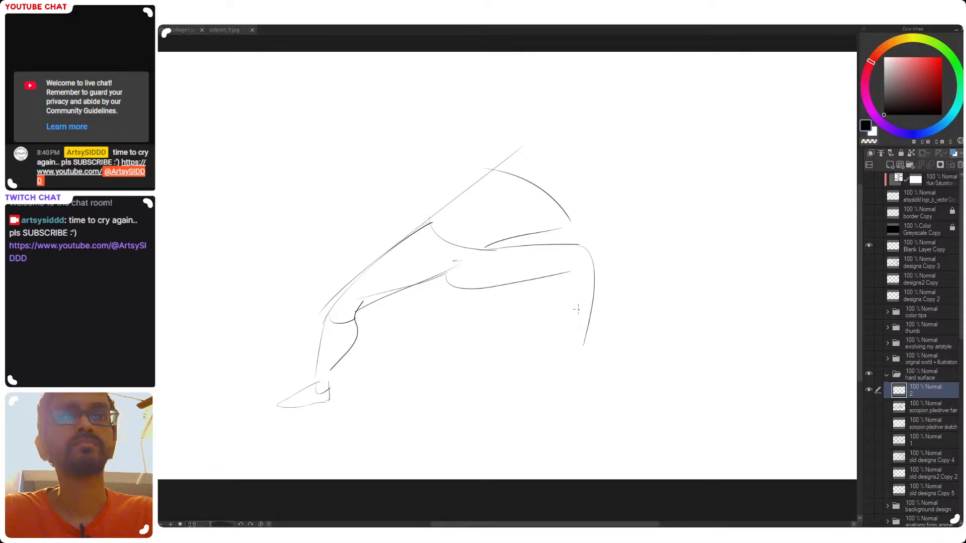
key(ctrl+z)
drag(582, 245, 592, 258)
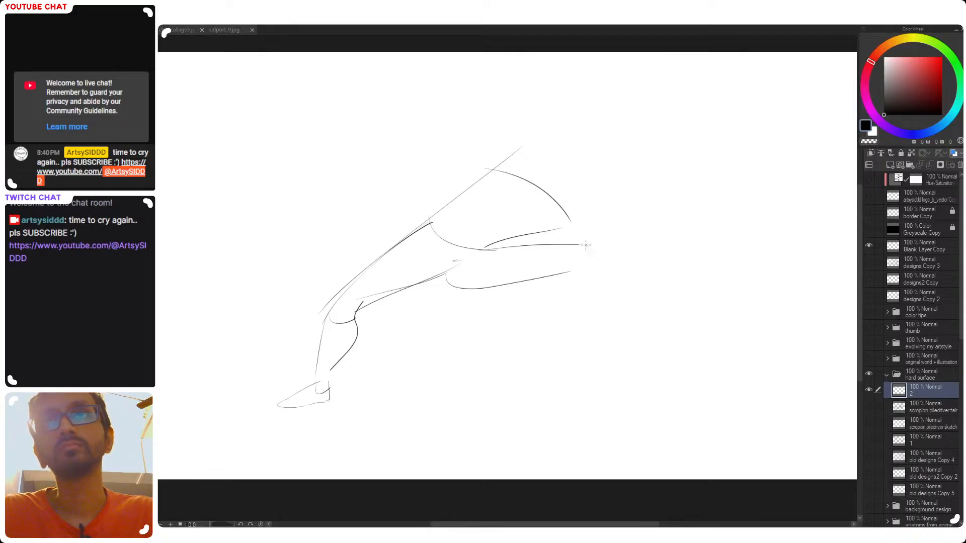
key(ctrl+z)
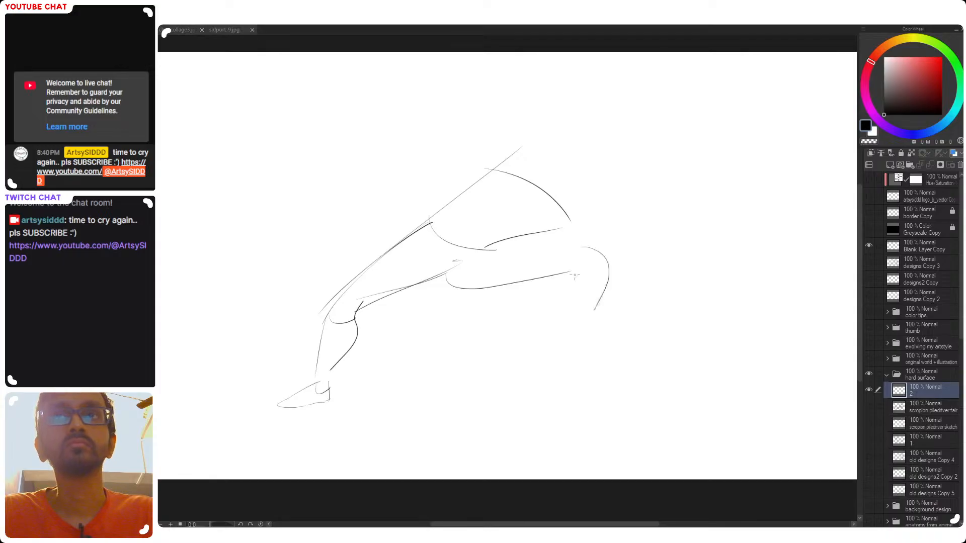
drag(498, 248, 570, 239)
key(ctrl+z)
mouse_move(491, 247)
mouse_down()
mouse_move(601, 257)
mouse_move(544, 367)
mouse_up()
drag(570, 266, 524, 373)
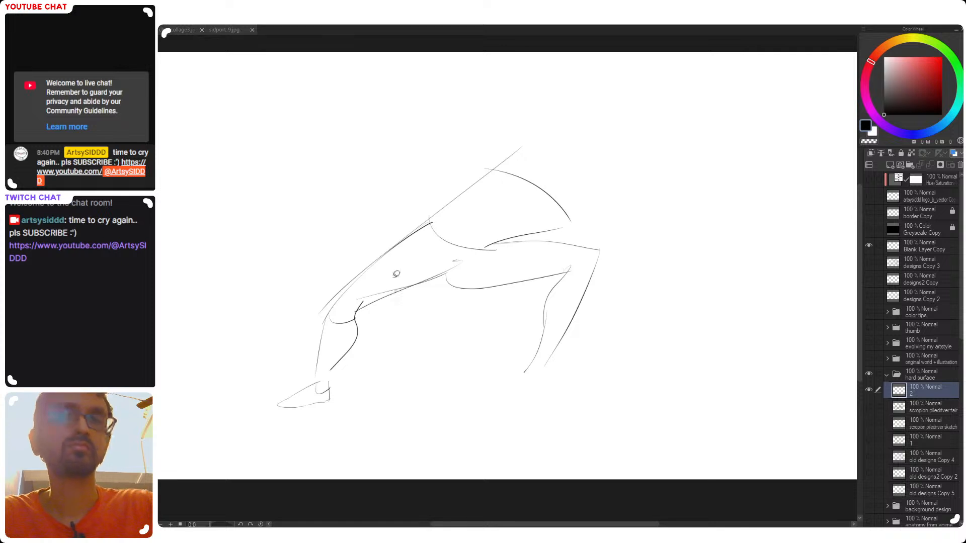
Lasso the rear lower leg and foot, shift them closer to the body and slightly up, and clear the selection
mouse_move(415, 318)
mouse_down()
mouse_move(392, 258)
mouse_move(261, 438)
mouse_move(382, 424)
mouse_move(404, 339)
mouse_move(393, 365)
mouse_up()
key(ctrl+t)
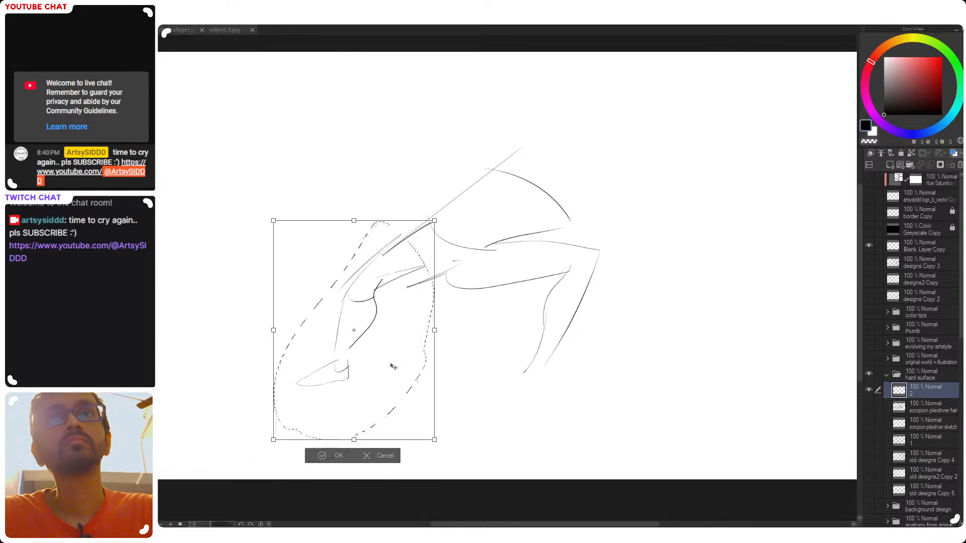
key(Right)
key(Right)
key(Right)
key(Right)
key(Down)
key(Return)
key(ctrl+d)
Erase the overlapping lines along the moved rear leg and redraw the thigh's lower edge to meet the knee
key(e)
mouse_move(386, 274)
mouse_down()
mouse_move(405, 285)
mouse_move(448, 273)
mouse_up()
key(p)
key(ctrl+z)
drag(378, 295, 423, 284)
key(ctrl+z)
key(ctrl+z)
key(ctrl+z)
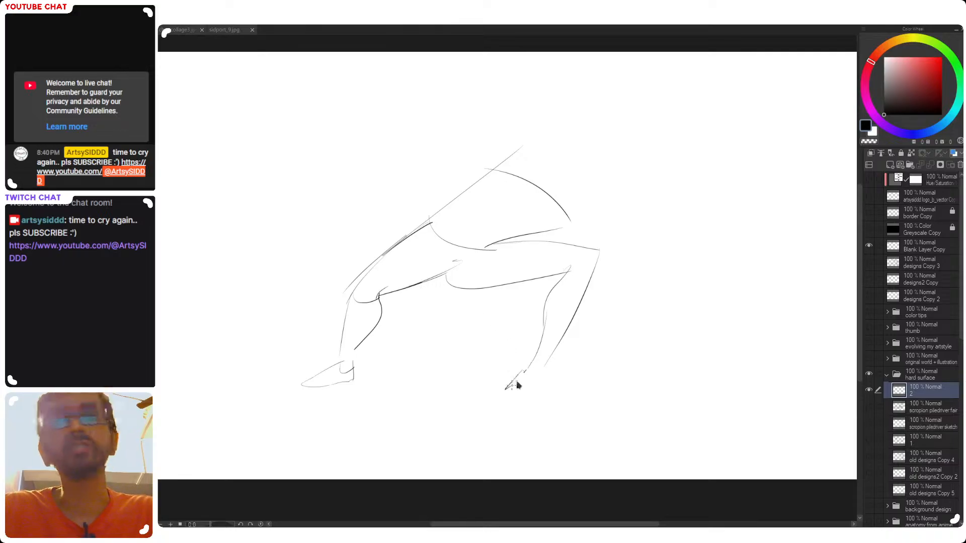
Sketch the front foot flat on the ground, with the heel, instep and toes below the front ankle
mouse_move(531, 367)
mouse_down()
mouse_move(512, 388)
mouse_move(582, 391)
mouse_up()
key(ctrl+z)
key(ctrl+z)
key(ctrl+z)
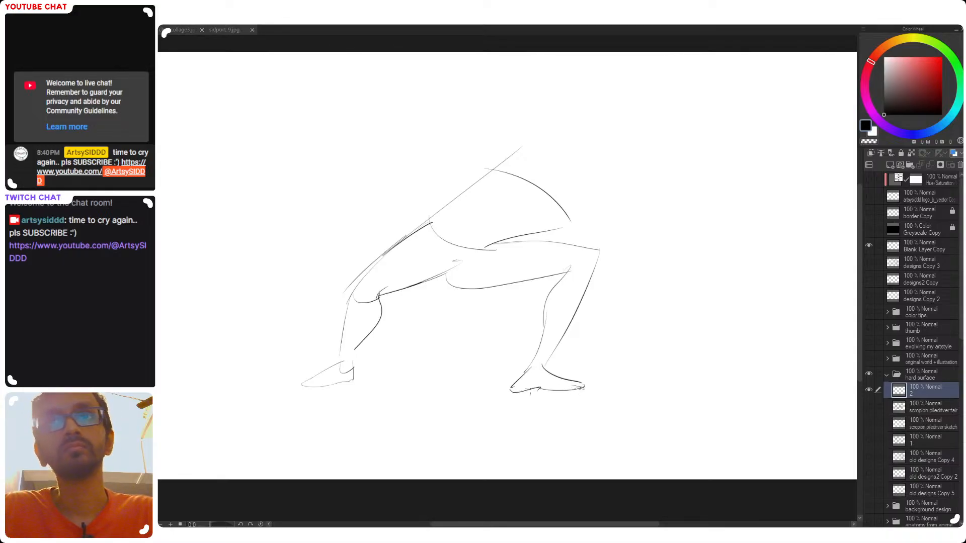
Sketch the supporting arm's rear edge as a long line from the shoulder down across the torso
drag(480, 174, 469, 330)
key(ctrl+z)
drag(474, 183, 447, 317)
key(ctrl+z)
drag(465, 201, 446, 274)
key(ctrl+z)
key(ctrl+z)
mouse_move(478, 172)
mouse_down()
mouse_move(446, 271)
mouse_move(460, 281)
mouse_move(484, 273)
mouse_up()
Sketch the upper arm's front edge, roughly parallel to its rear edge, from the chest to the elbow
drag(499, 210, 481, 281)
key(ctrl+z)
key(ctrl+z)
drag(497, 198, 471, 300)
key(ctrl+z)
mouse_move(502, 186)
mouse_down()
mouse_move(478, 264)
mouse_move(486, 326)
mouse_up()
key(ctrl+z)
drag(496, 213, 480, 296)
key(ctrl+z)
key(ctrl+z)
mouse_move(506, 184)
mouse_down()
mouse_move(486, 277)
mouse_move(496, 308)
mouse_up()
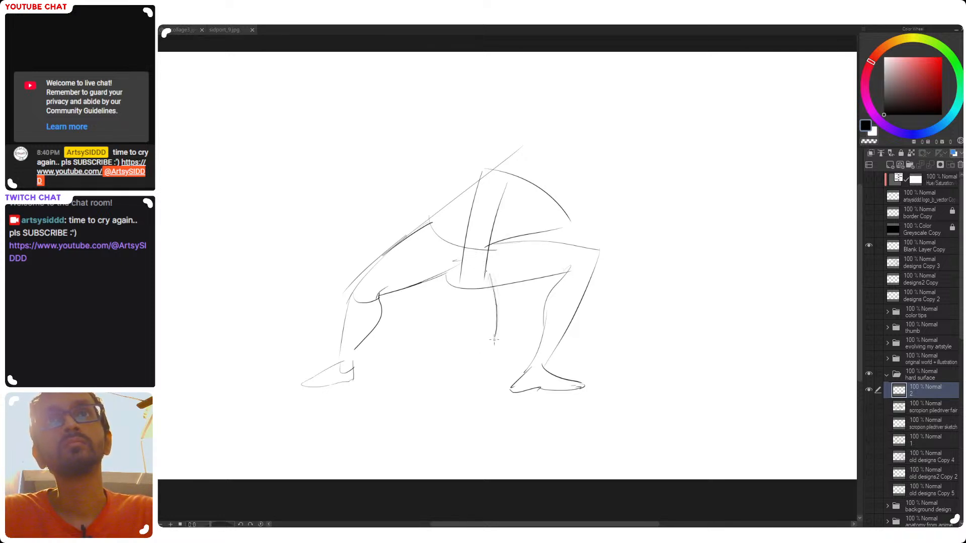
Sketch both edges of the forearm, running from the elbow down between the legs to the wrist
drag(487, 250, 490, 332)
drag(462, 274, 477, 390)
key(ctrl+z)
Sketch the back of the hand below the forearm and its first fingers splayed on the ground
mouse_move(490, 328)
mouse_down()
mouse_move(483, 406)
mouse_move(488, 346)
mouse_move(479, 343)
mouse_move(488, 346)
mouse_move(464, 384)
mouse_move(502, 376)
mouse_move(525, 393)
mouse_move(508, 392)
mouse_move(524, 406)
mouse_move(492, 414)
mouse_up()
key(ctrl+z)
key(ctrl+z)
key(ctrl+z)
key(ctrl+z)
key(ctrl+z)
key(ctrl+z)
mouse_move(494, 383)
mouse_down()
mouse_move(498, 414)
mouse_move(458, 412)
mouse_up()
drag(470, 405, 463, 410)
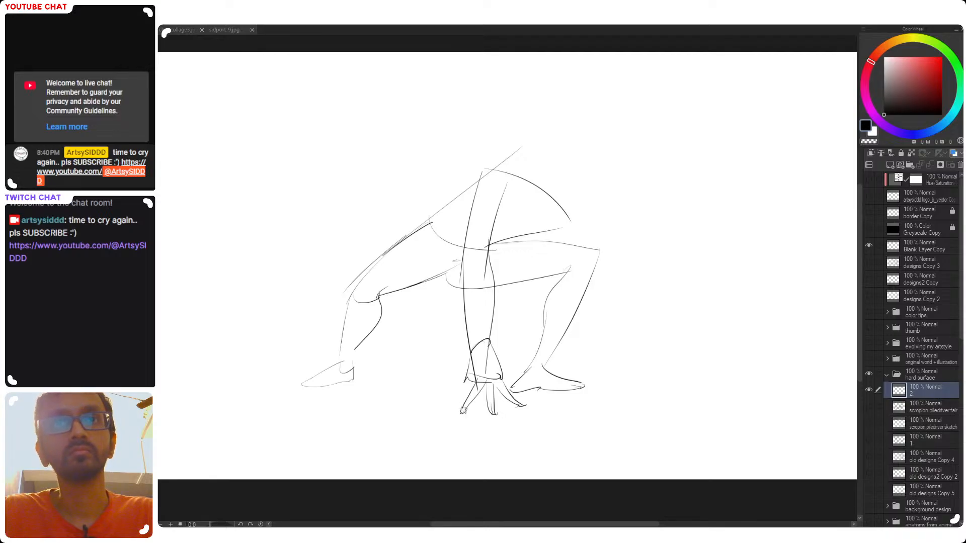
Add the remaining splayed fingers on the rear side of the planted hand
mouse_move(466, 377)
mouse_down()
mouse_move(444, 396)
mouse_move(478, 380)
mouse_move(453, 398)
mouse_move(472, 386)
mouse_move(466, 395)
mouse_up()
key(ctrl+z)
key(ctrl+z)
key(ctrl+z)
key(ctrl+z)
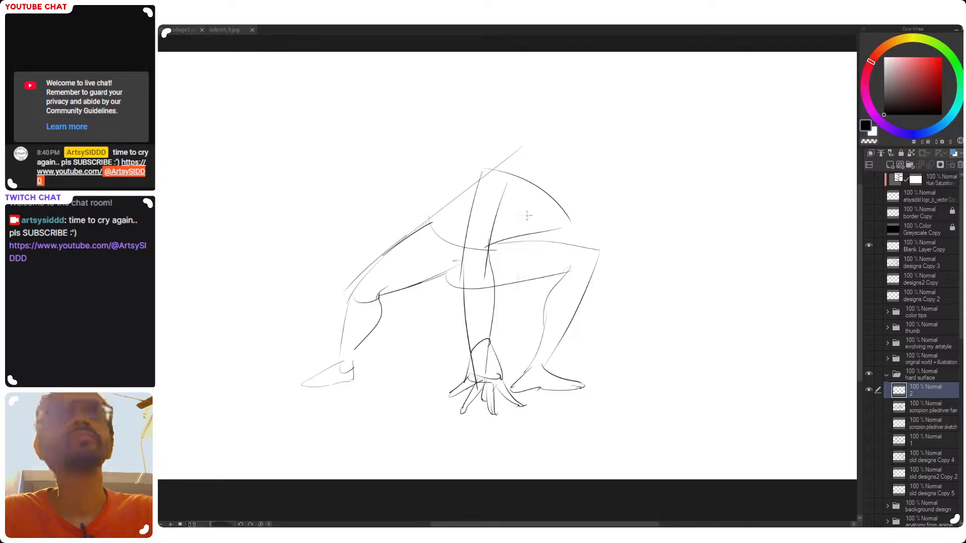
Replace the torso's pointed front with a rounded chest contour and erase the leftover line ends
drag(550, 201, 547, 247)
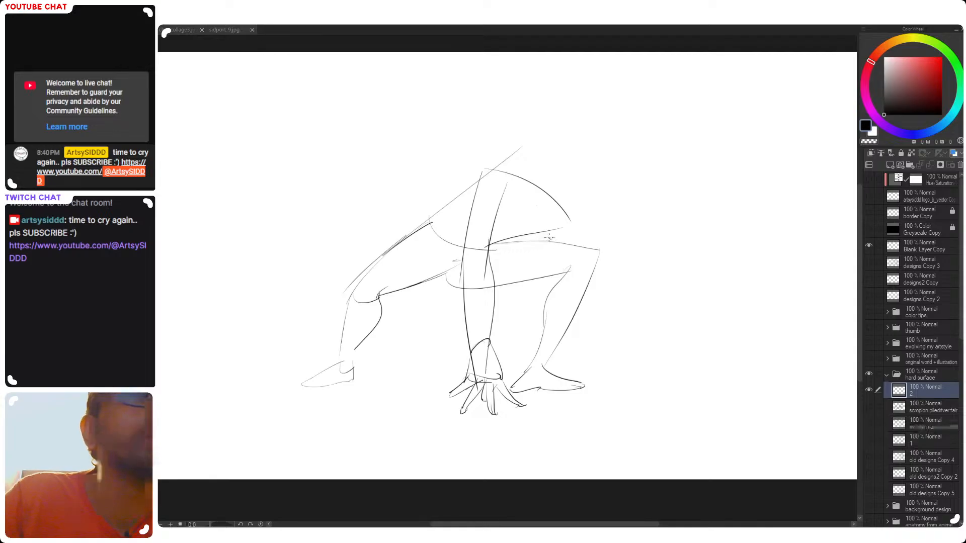
drag(553, 200, 538, 235)
key(ctrl+z)
mouse_move(538, 229)
mouse_down()
mouse_move(563, 215)
mouse_move(560, 223)
mouse_move(567, 204)
mouse_move(557, 229)
mouse_up()
key(p)
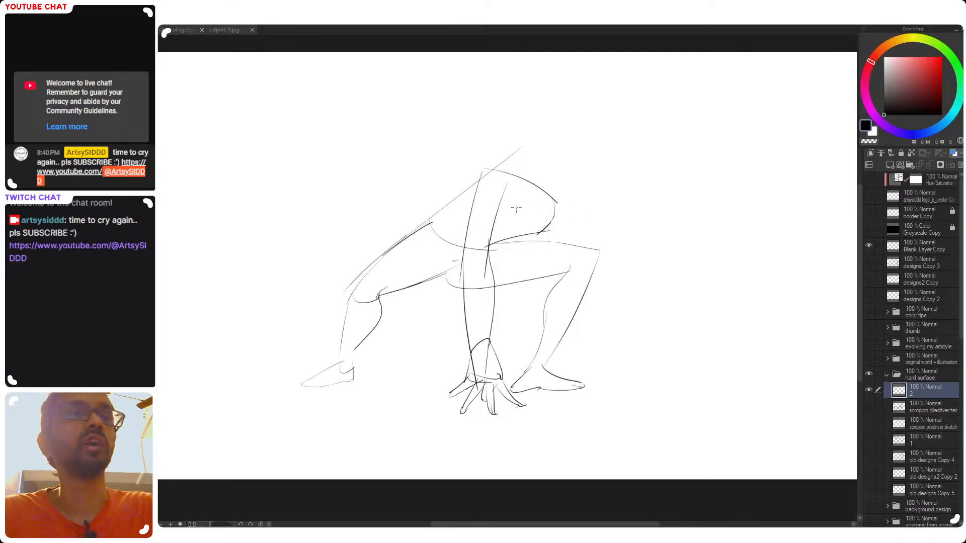
Sketch a rounded neck base on the upper chest with a short line rising toward the head
drag(518, 189, 530, 210)
drag(534, 173, 521, 183)
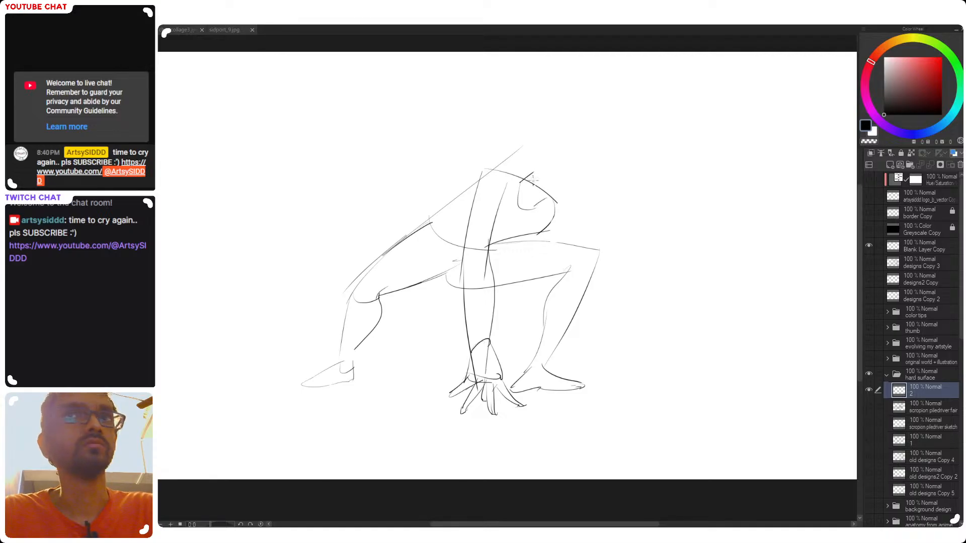
mouse_move(529, 176)
mouse_down()
mouse_move(556, 139)
mouse_move(535, 145)
mouse_move(597, 166)
mouse_move(610, 186)
mouse_up()
key(ctrl+z)
Sketch the back of the head and the curved top of the skull down to the brow
key(ctrl+z)
key(ctrl+z)
mouse_move(537, 144)
mouse_down()
mouse_move(599, 168)
mouse_move(568, 206)
mouse_up()
key(ctrl+z)
drag(600, 171, 571, 203)
key(ctrl+z)
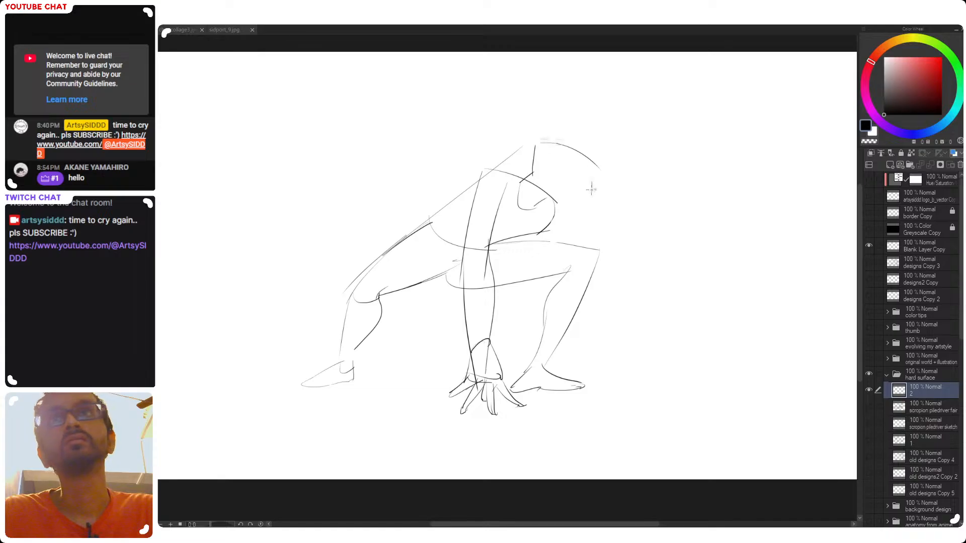
drag(542, 140, 596, 178)
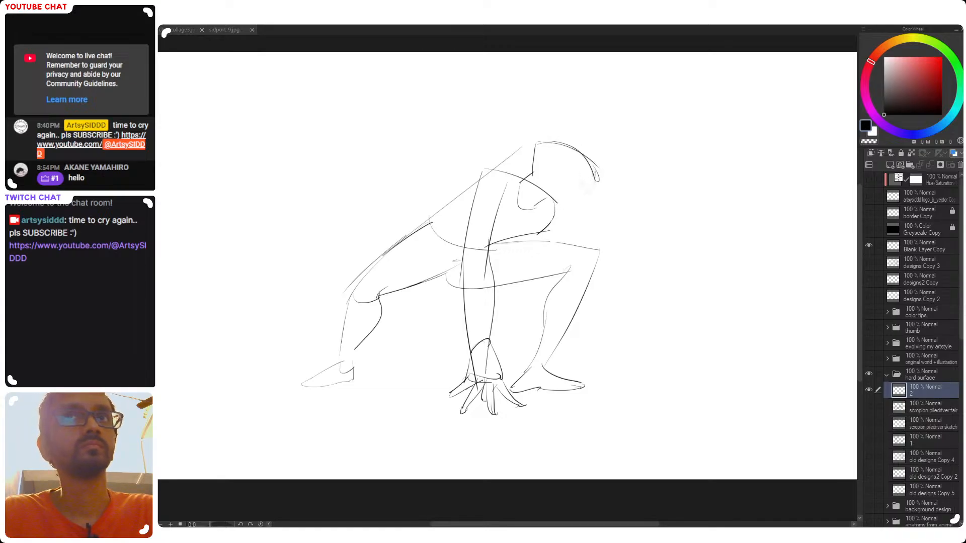
Sketch the downward-facing profile of the face, from brow and nose to chin, and add the jaw and neck lines
drag(599, 180, 572, 206)
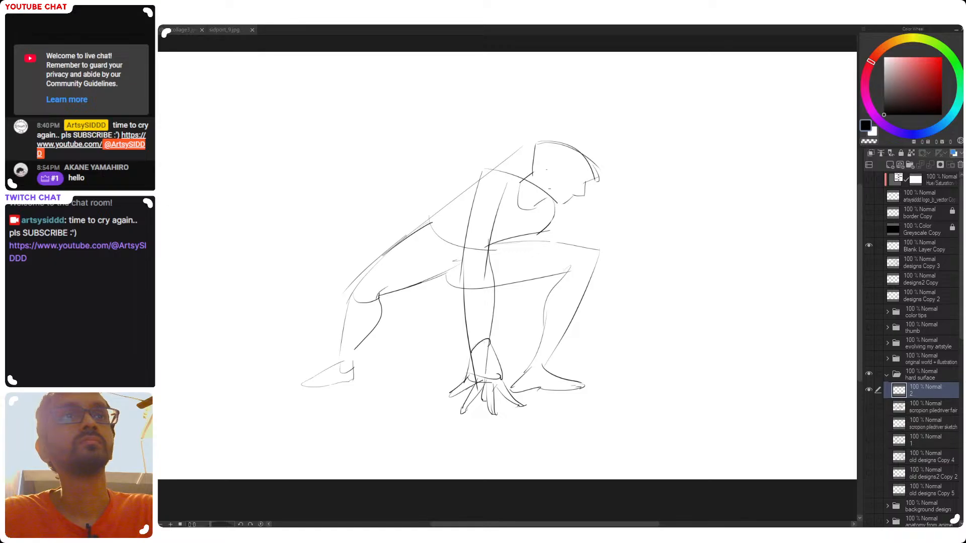
key(ctrl+z)
drag(545, 187, 560, 209)
key(ctrl+z)
key(ctrl+z)
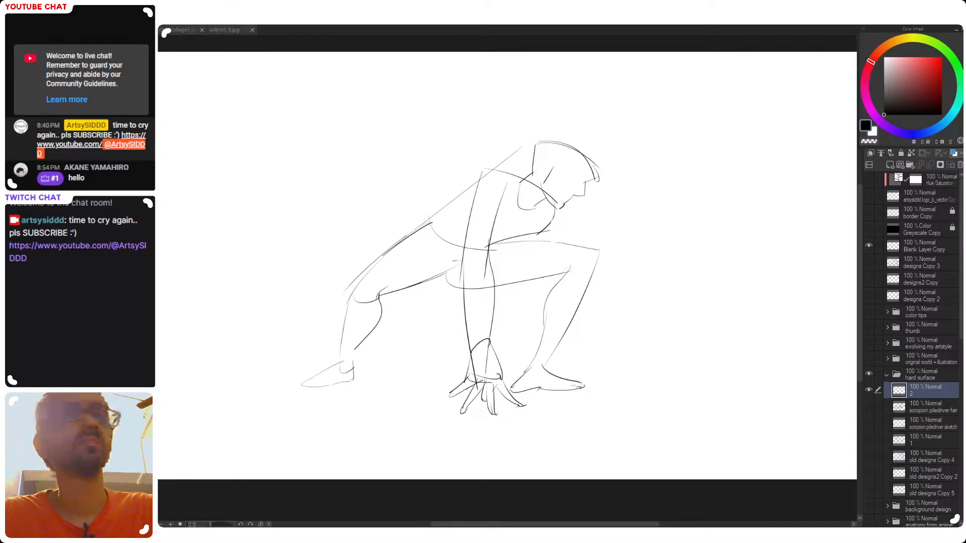
key(ctrl+z)
Try to sketch spiky hair strands around the top and front of the head
drag(533, 146, 550, 141)
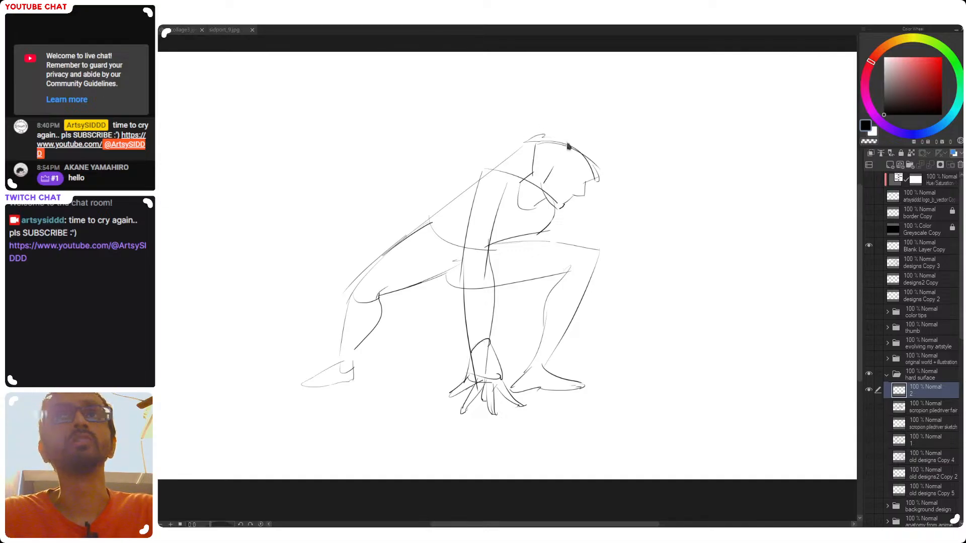
mouse_move(521, 146)
mouse_down()
mouse_move(545, 136)
mouse_move(569, 144)
mouse_move(556, 132)
mouse_move(586, 146)
mouse_move(564, 125)
mouse_move(600, 144)
mouse_move(589, 149)
mouse_move(607, 160)
mouse_move(597, 162)
mouse_move(606, 180)
mouse_move(598, 185)
mouse_up()
key(ctrl+z)
key(ctrl+z)
key(ctrl+z)
key(ctrl+z)
key(ctrl+z)
key(ctrl+z)
key(ctrl+z)
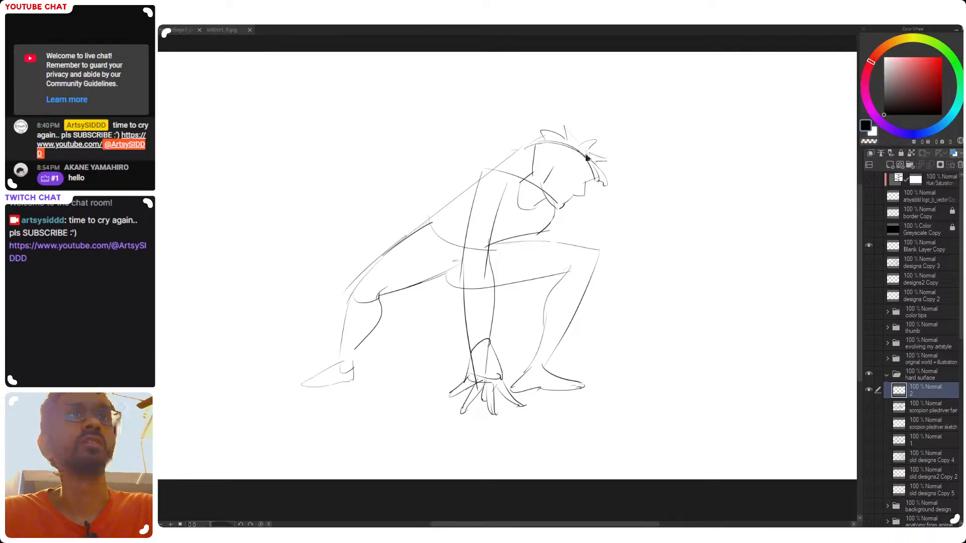
key(ctrl+z)
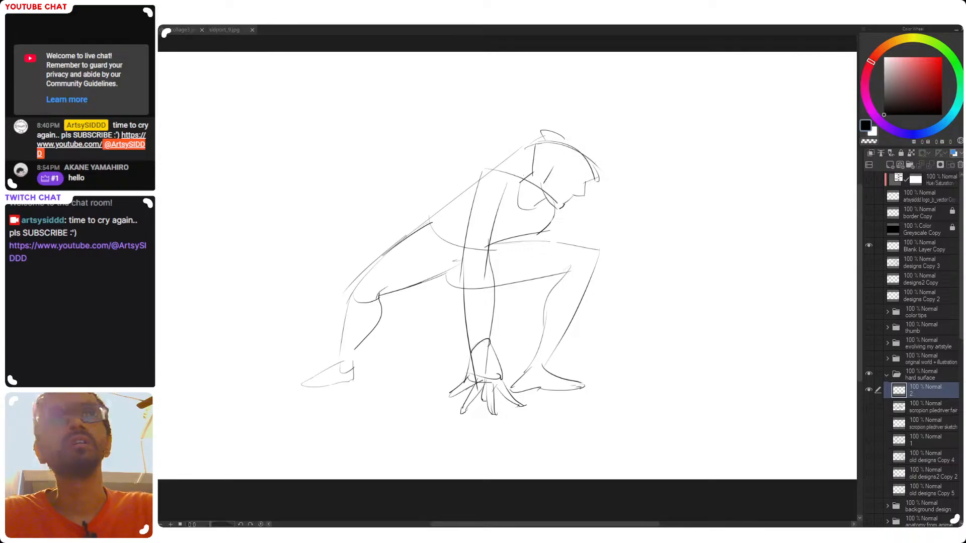
Erase the diagonal guideline extending above the shoulder behind the head
key(e)
drag(518, 146, 482, 178)
key(p)
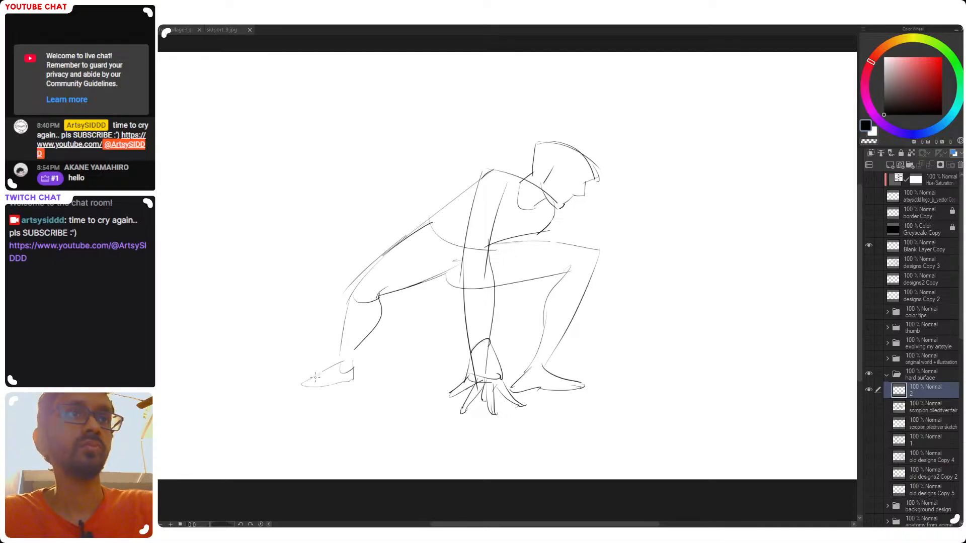
Lasso the rear foot, scale it down slightly and rotate it to fit the ankle, and clear the selection
mouse_move(363, 363)
mouse_down()
mouse_move(322, 360)
mouse_move(277, 395)
mouse_up()
key(ctrl+t)
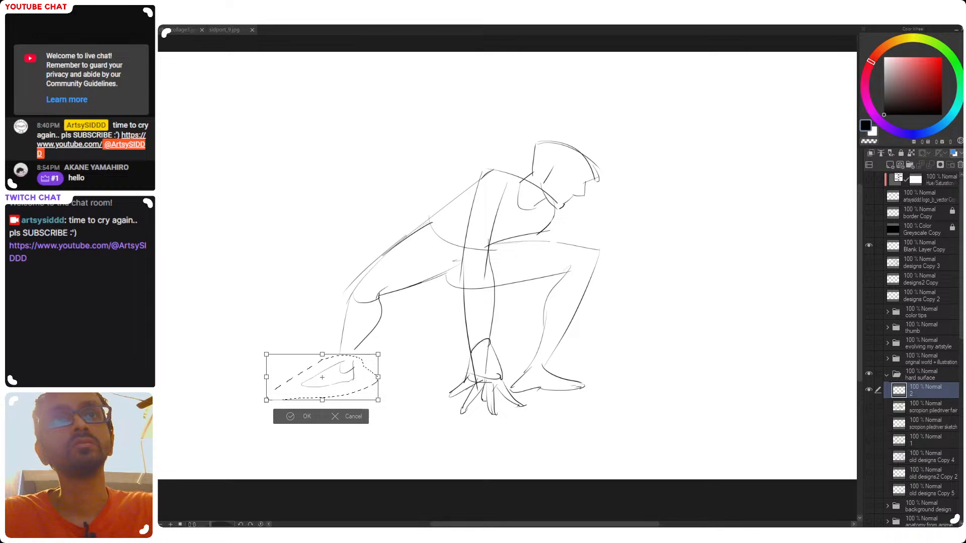
drag(364, 383, 382, 399)
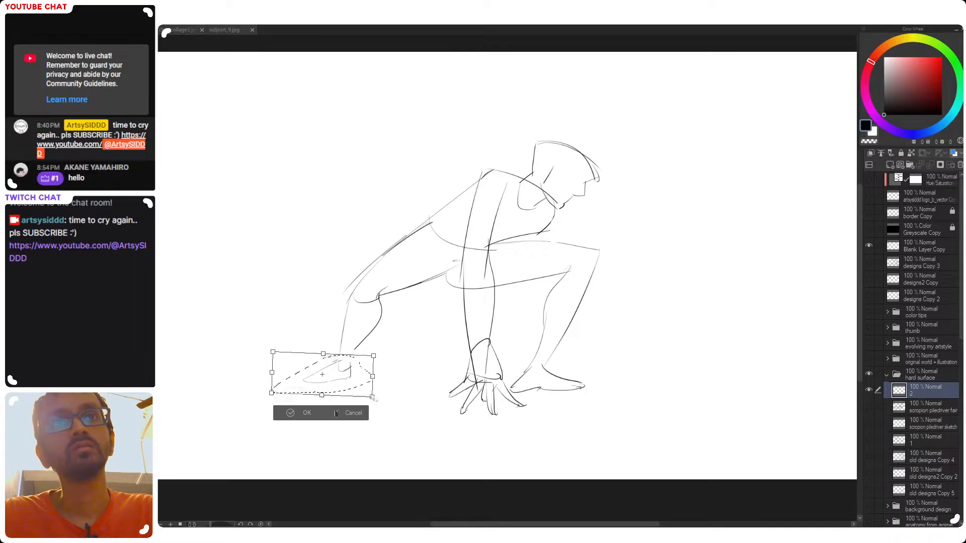
key(Return)
key(ctrl+d)
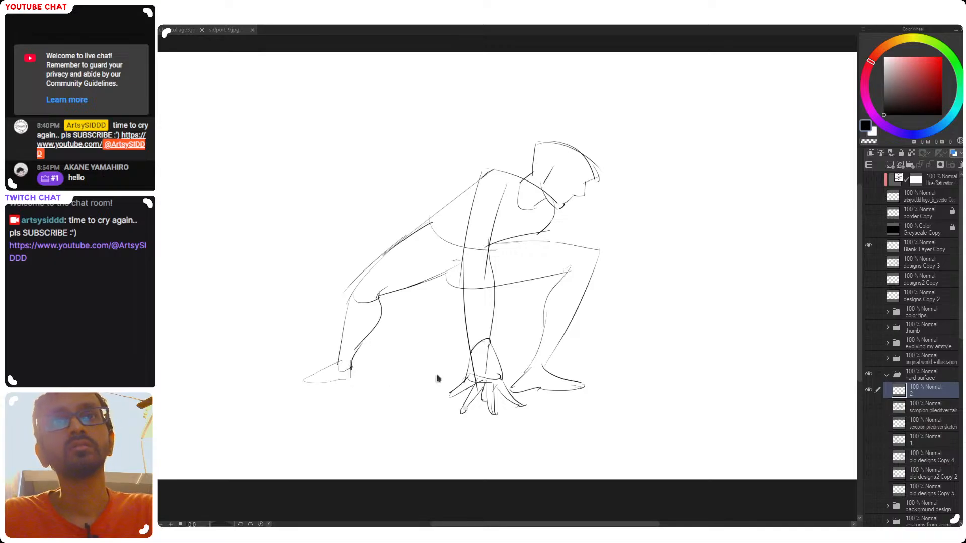
Clean up the lines around the hip and reinforce the front thigh's upper edge
scroll(529, 411, down, 2)
drag(537, 414, 513, 404)
scroll(495, 293, up, 1)
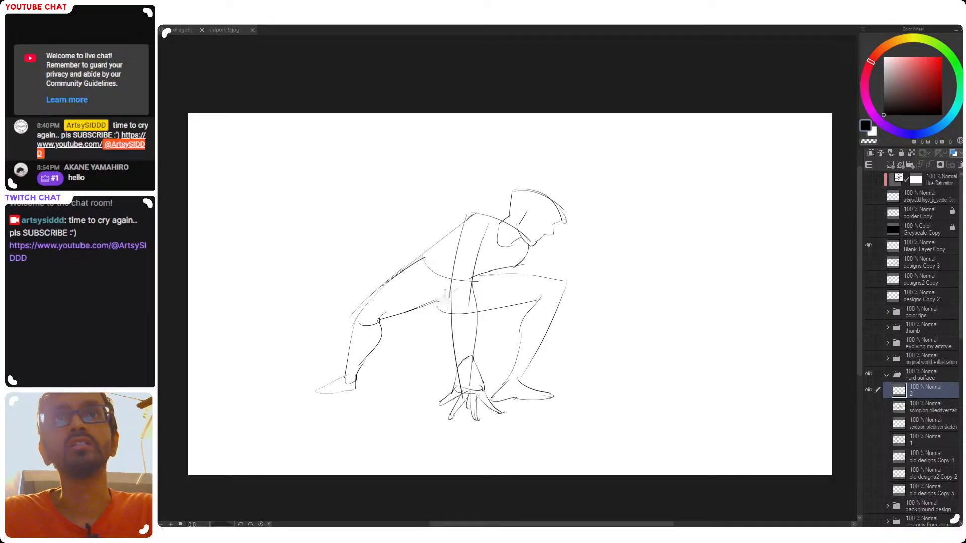
key(ctrl+z)
mouse_move(477, 278)
mouse_down()
mouse_move(543, 277)
mouse_move(564, 292)
mouse_up()
key(ctrl+z)
Redraw the contours of the front and rear knees with darker, more angular strokes
key(ctrl+z)
drag(370, 301, 351, 330)
key(ctrl+z)
key(ctrl+z)
drag(561, 280, 553, 313)
key(ctrl+z)
key(ctrl+z)
drag(362, 311, 351, 343)
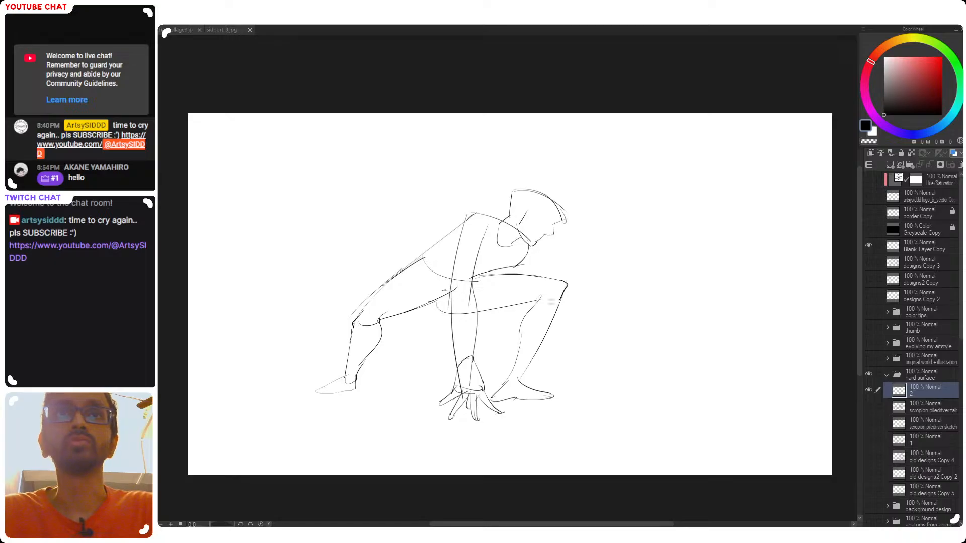
drag(577, 358, 596, 353)
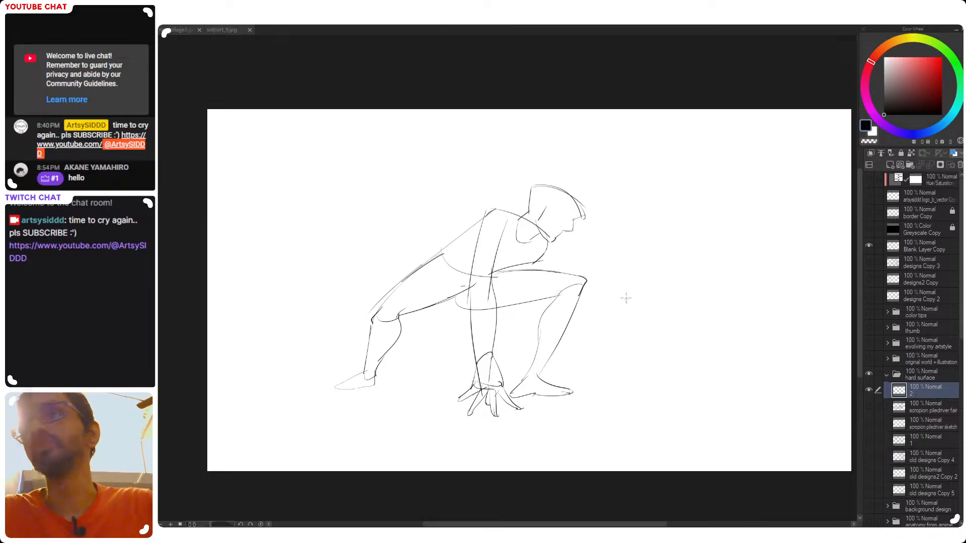
scroll(609, 312, right, 2)
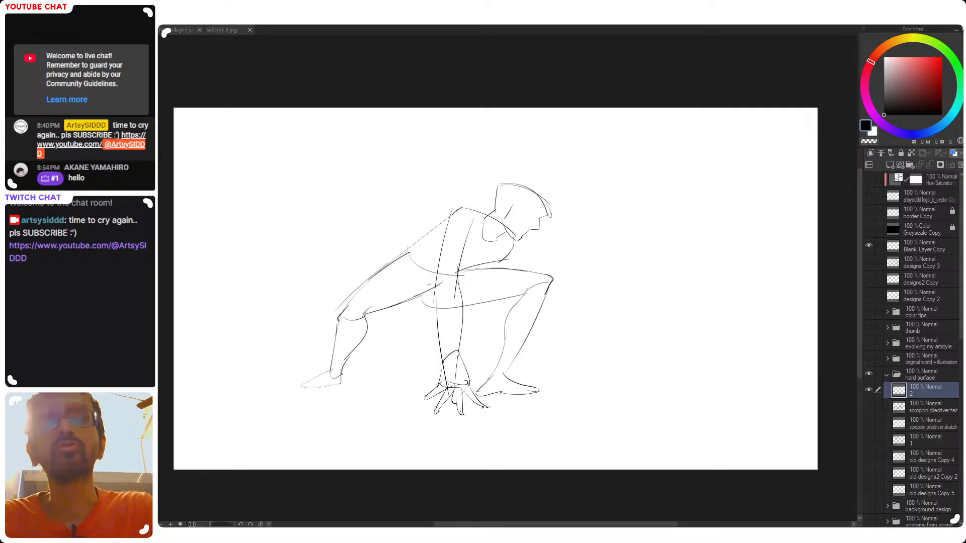
Move the whole crouching figure toward the canvas's left edge with a transform
mouse_move(580, 148)
mouse_down()
mouse_move(609, 407)
mouse_move(593, 154)
mouse_up()
key(ctrl+t)
mouse_move(547, 361)
mouse_down()
mouse_move(425, 361)
mouse_move(430, 339)
mouse_move(406, 339)
mouse_move(433, 368)
mouse_up()
key(Return)
Sketch the torso's diagonal front line from the chest to the hip and round off the planted arm's elbow
key(ctrl+z)
mouse_move(385, 228)
mouse_down()
mouse_move(314, 271)
mouse_move(317, 280)
mouse_up()
key(ctrl+z)
drag(368, 241, 312, 292)
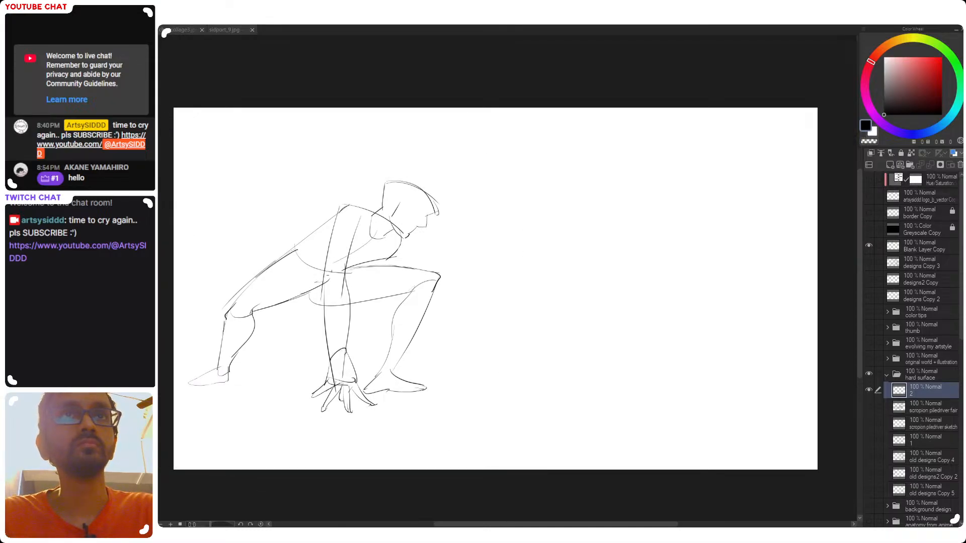
key(ctrl+z)
key(ctrl+z)
key(ctrl+d)
drag(382, 231, 336, 266)
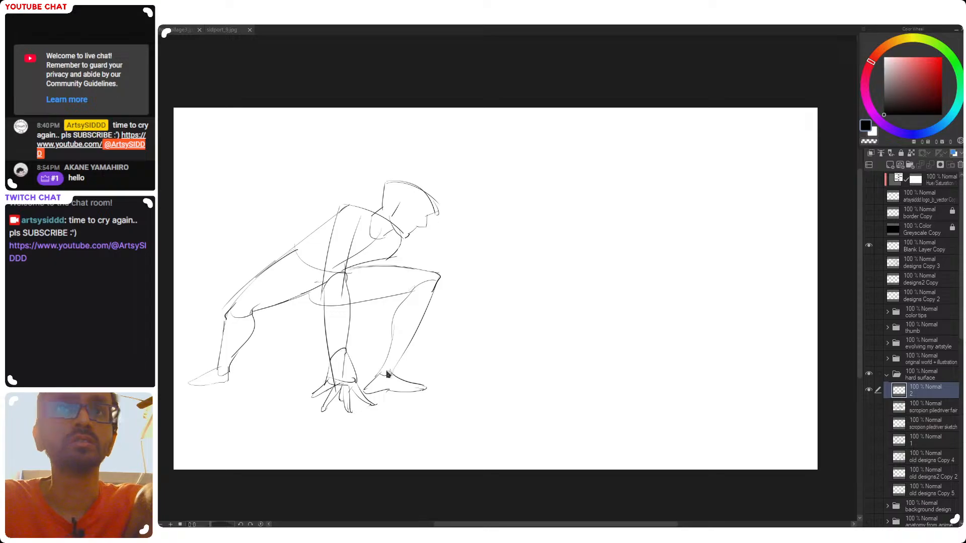
drag(377, 376, 394, 373)
key(ctrl+z)
key(ctrl+z)
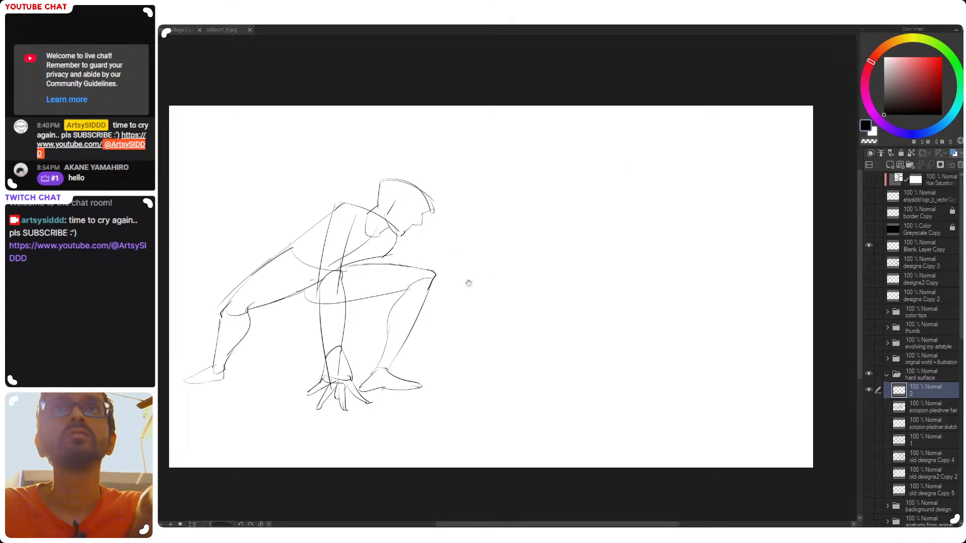
Transform the layer to shift the whole figure back toward the middle of the canvas
drag(475, 279, 532, 270)
ctrl+drag(406, 227, 324, 244)
mouse_move(528, 304)
ctrl+mouse_down()
mouse_move(479, 303)
mouse_move(536, 315)
mouse_move(506, 315)
ctrl+mouse_up()
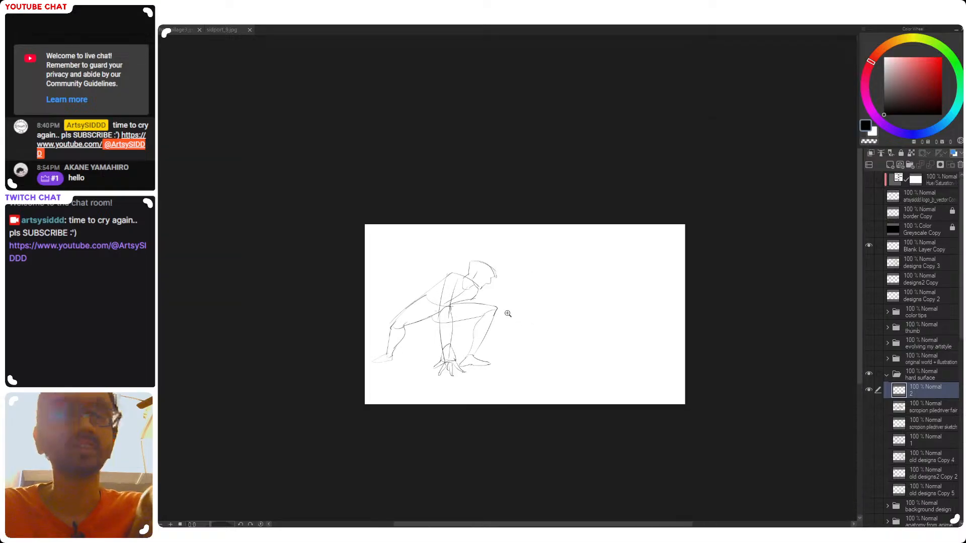
key(ctrl+t)
mouse_move(472, 345)
mouse_down()
mouse_move(528, 323)
mouse_move(524, 366)
mouse_move(543, 337)
mouse_move(512, 345)
mouse_up()
key(Return)
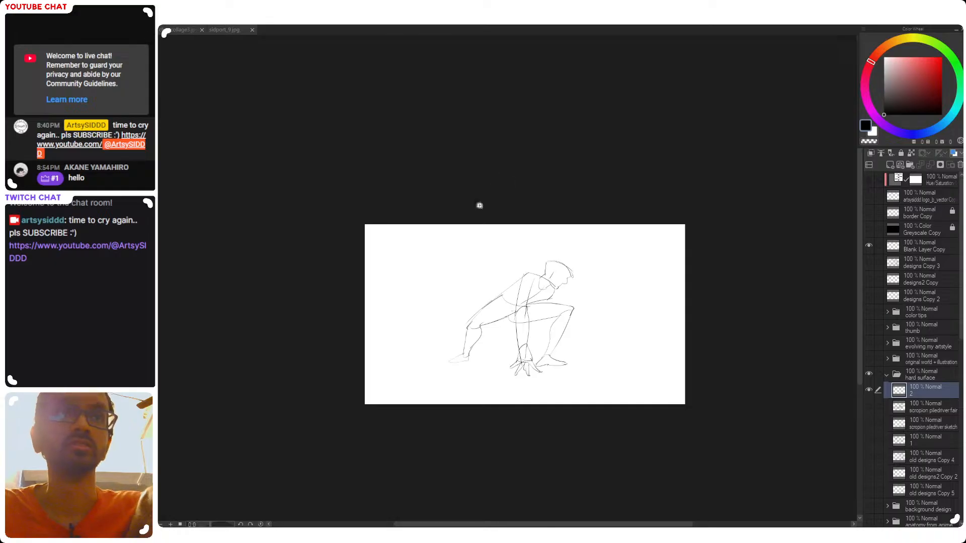
Touch up the rear contour of the planted arm's upper part, below the shoulder
ctrl+drag(481, 287, 499, 301)
drag(560, 338, 469, 333)
drag(525, 316, 508, 315)
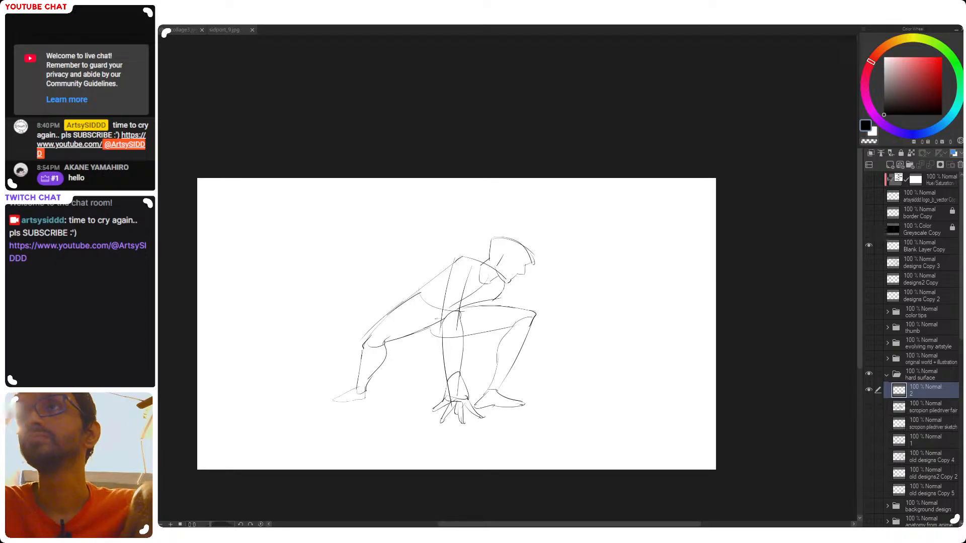
ctrl+drag(456, 297, 485, 304)
drag(511, 340, 524, 300)
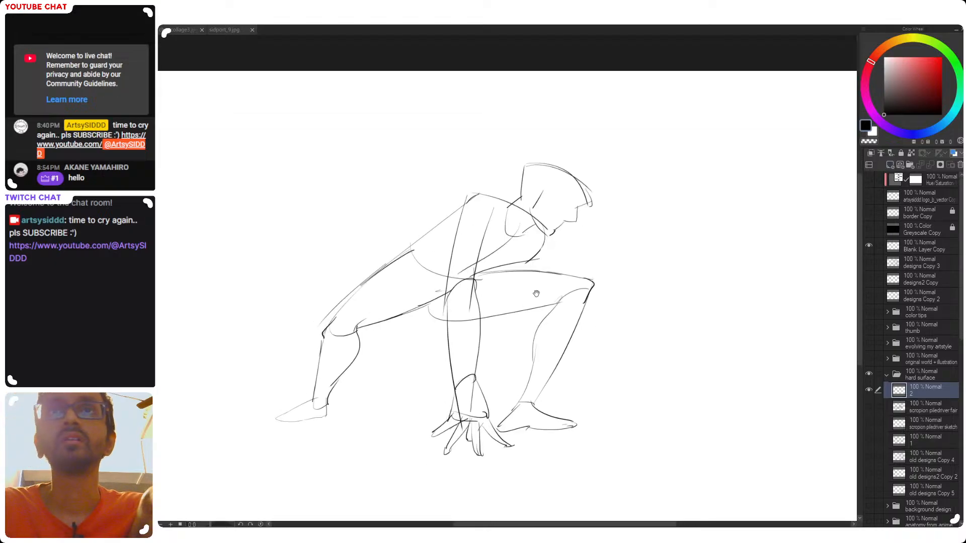
drag(537, 267, 538, 277)
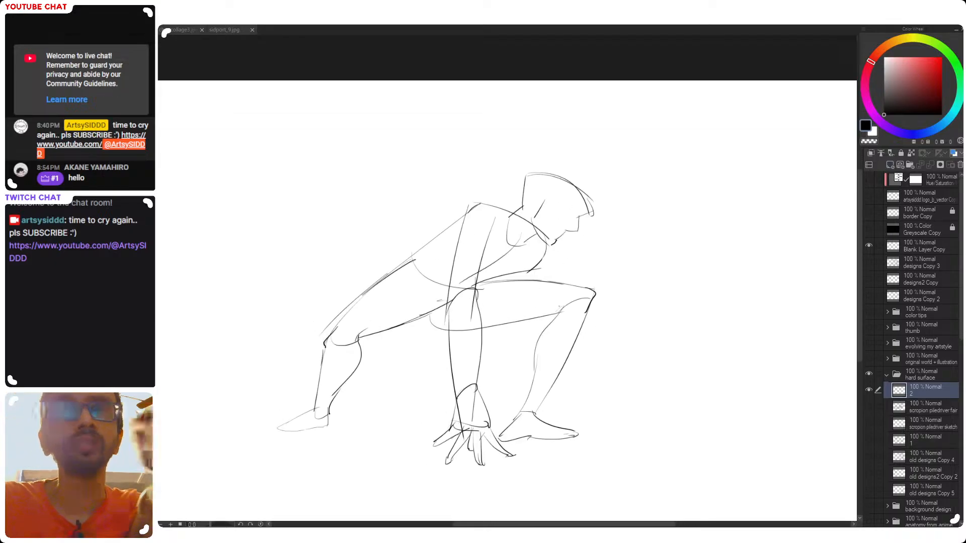
mouse_move(543, 197)
mouse_down()
mouse_move(531, 208)
mouse_move(537, 190)
mouse_move(531, 209)
mouse_up()
key(ctrl+z)
key(ctrl+z)
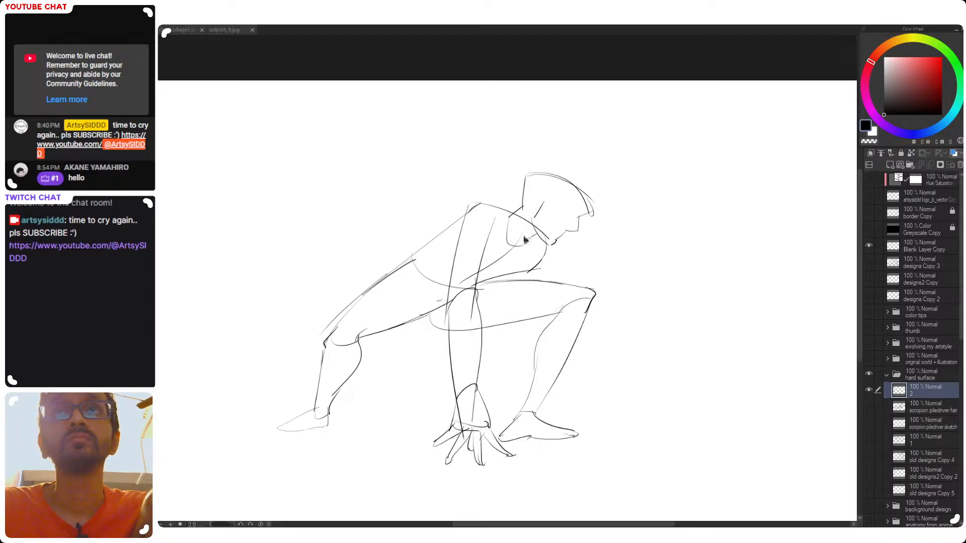
drag(454, 265, 463, 242)
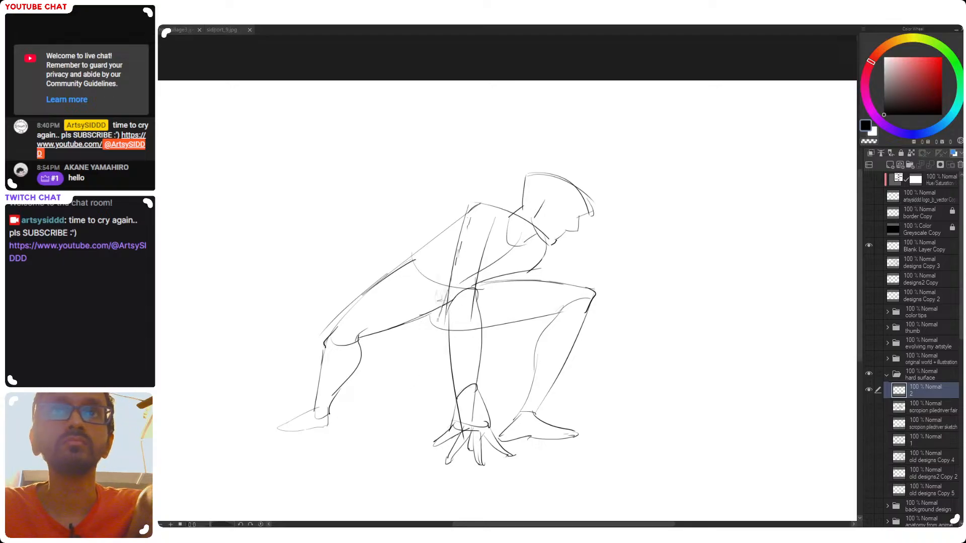
Add a new layer above layer 2, lower layer 2's opacity to 28%, and make the new layer active
scroll(471, 241, down, 2)
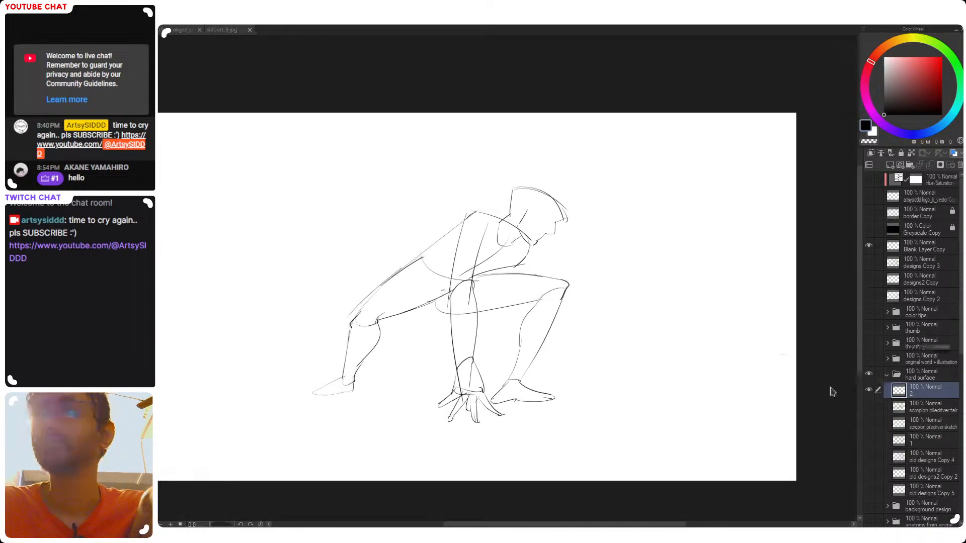
click(889, 165)
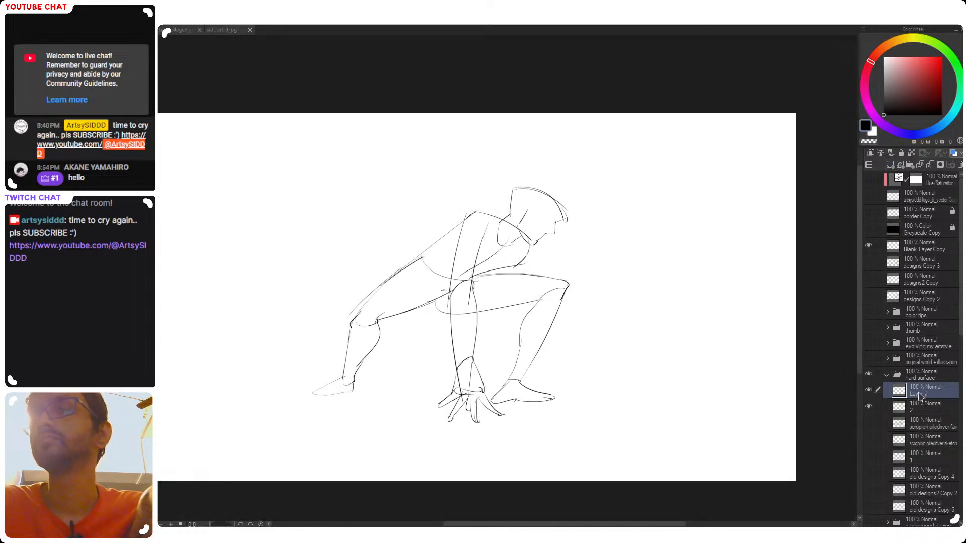
click(916, 410)
mouse_move(925, 147)
mouse_down()
mouse_move(891, 147)
mouse_move(899, 148)
mouse_up()
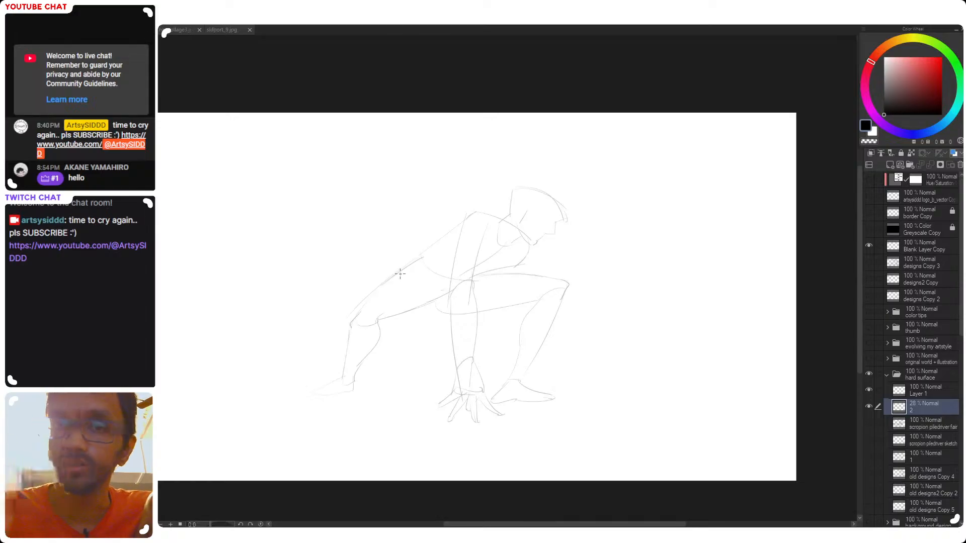
drag(427, 257, 410, 267)
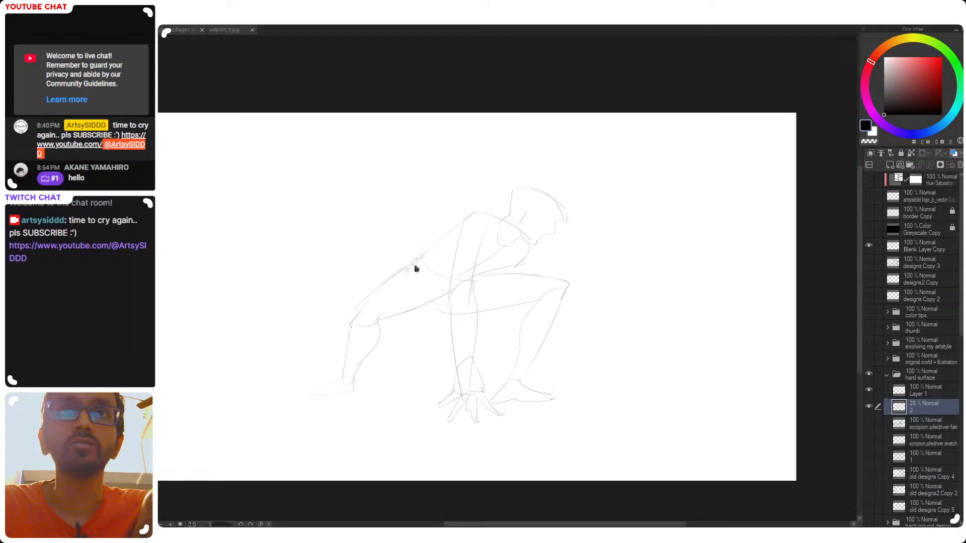
click(872, 392)
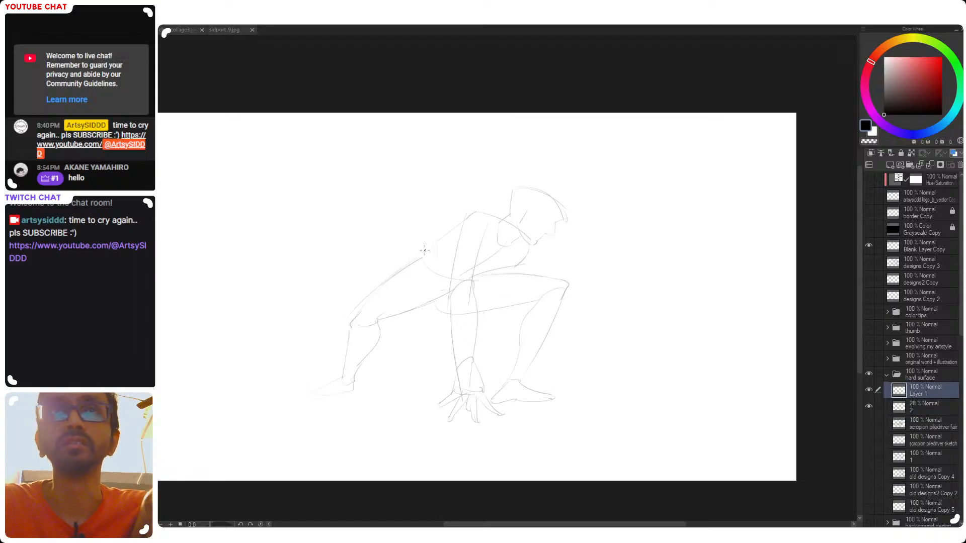
Draw a dark pelvis plate over the hips, with a curved inner edge at the rear leg opening
mouse_move(411, 264)
mouse_down()
mouse_move(422, 253)
mouse_move(437, 301)
mouse_up()
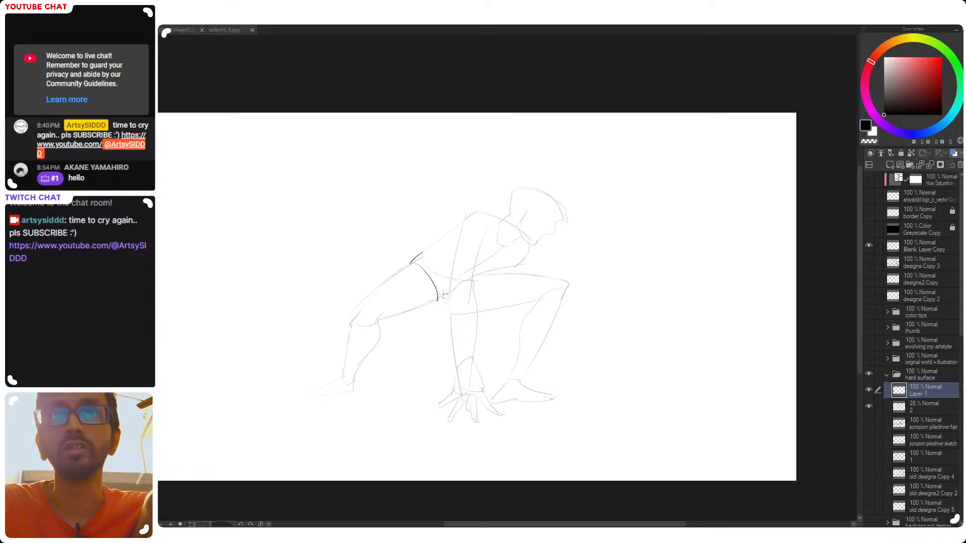
mouse_move(423, 253)
mouse_down()
mouse_move(446, 284)
mouse_move(436, 271)
mouse_move(466, 278)
mouse_move(441, 296)
mouse_up()
key(ctrl+z)
key(ctrl+z)
key(e)
key(p)
key(ctrl+z)
key(ctrl+z)
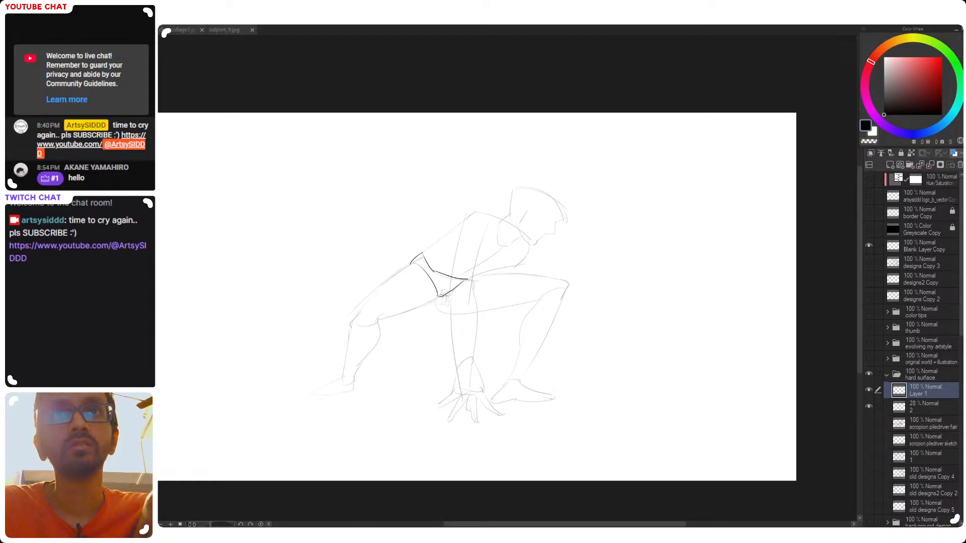
key(ctrl+z)
mouse_move(412, 265)
mouse_down()
mouse_move(431, 299)
mouse_move(443, 297)
mouse_up()
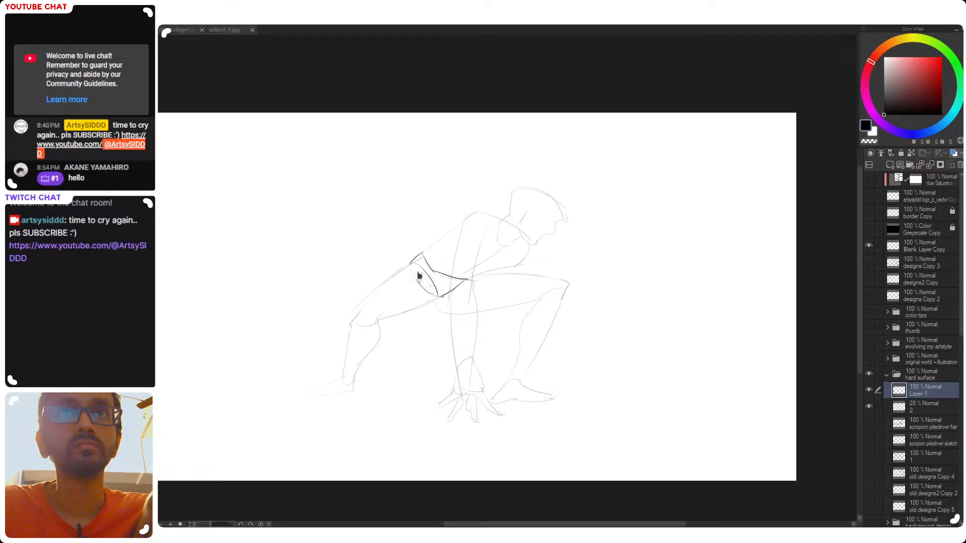
Try to draw a narrow mechanical strut along the rear thigh from the pelvis plate to the knee
mouse_move(411, 266)
mouse_down()
mouse_move(411, 286)
mouse_move(426, 292)
mouse_move(413, 283)
mouse_move(360, 324)
mouse_up()
key(ctrl+z)
key(ctrl+z)
drag(409, 294, 367, 324)
key(ctrl+z)
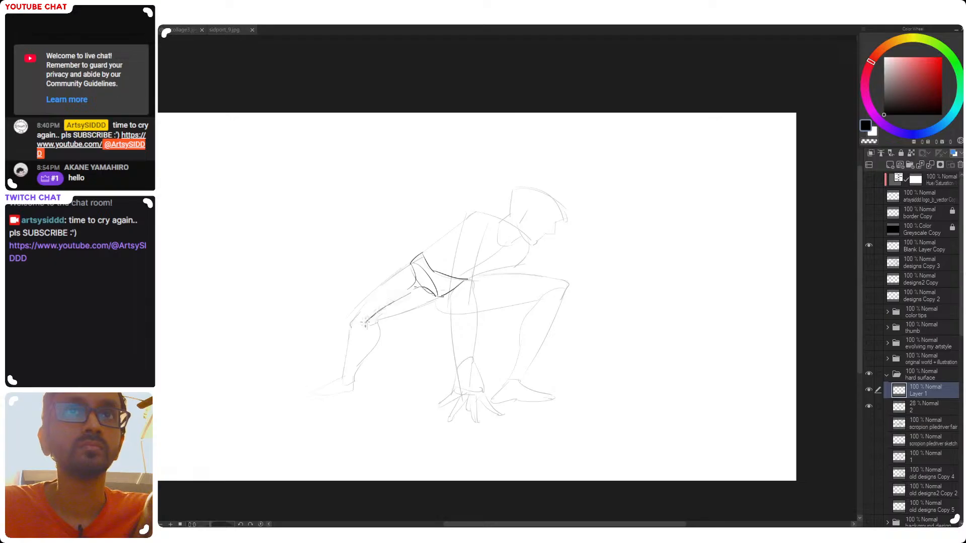
drag(415, 283, 358, 318)
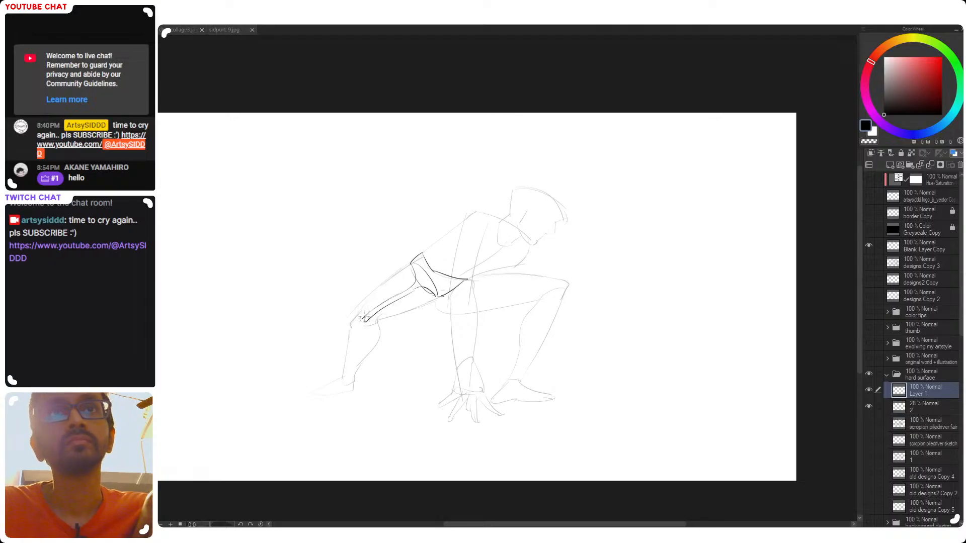
mouse_move(368, 315)
mouse_down()
mouse_move(350, 320)
mouse_move(377, 322)
mouse_move(403, 293)
mouse_move(361, 322)
mouse_up()
key(ctrl+z)
Mark the front and back corners of the rear knee
key(ctrl+z)
key(ctrl+z)
key(e)
key(p)
drag(413, 282, 348, 324)
key(ctrl+z)
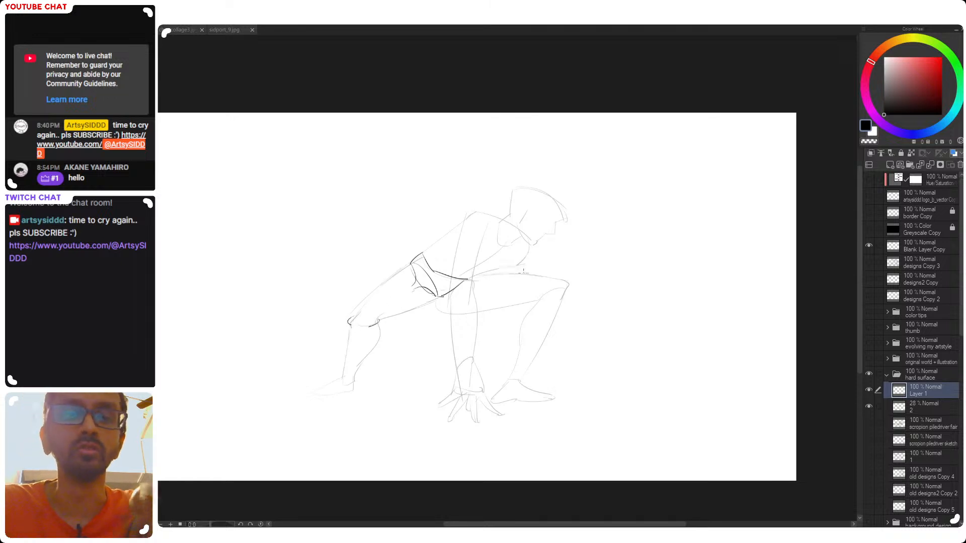
Draw a thin two-line strut along the rear thigh, connecting the pelvis plate to the knee, using a mirrored, rotated view
key(h)
drag(619, 229, 507, 176)
key(ctrl+z)
drag(609, 215, 503, 166)
drag(554, 261, 556, 298)
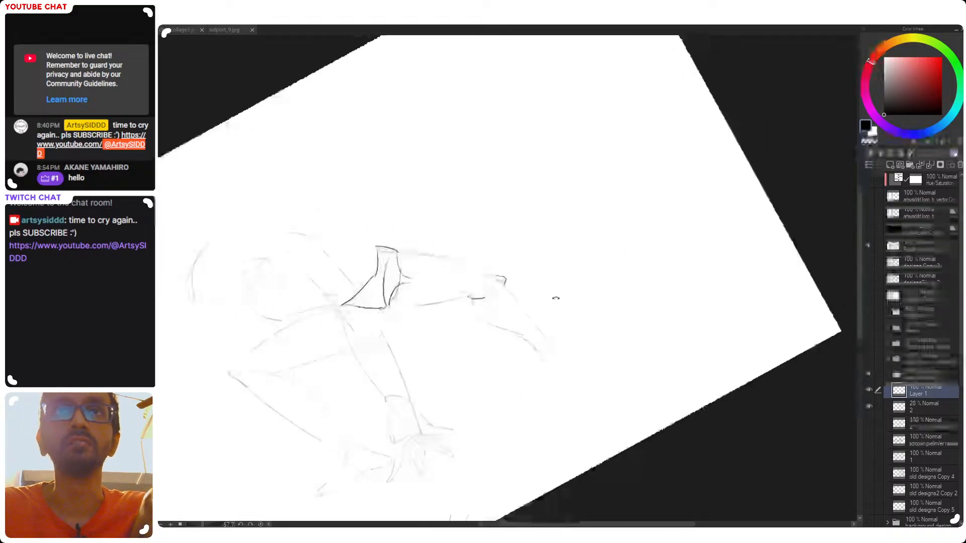
mouse_move(405, 278)
mouse_down()
mouse_move(502, 280)
mouse_move(474, 277)
mouse_move(494, 285)
mouse_up()
key(ctrl+z)
key(ctrl+z)
key(ctrl+z)
drag(409, 285, 493, 278)
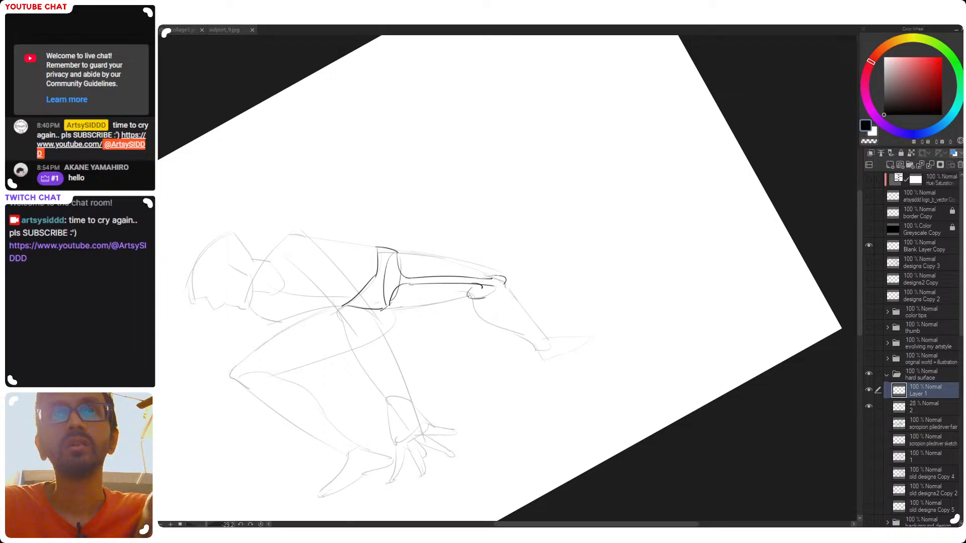
Return the canvas to its upright view and draw the rear shin's front edge from knee to ankle
drag(514, 281, 421, 369)
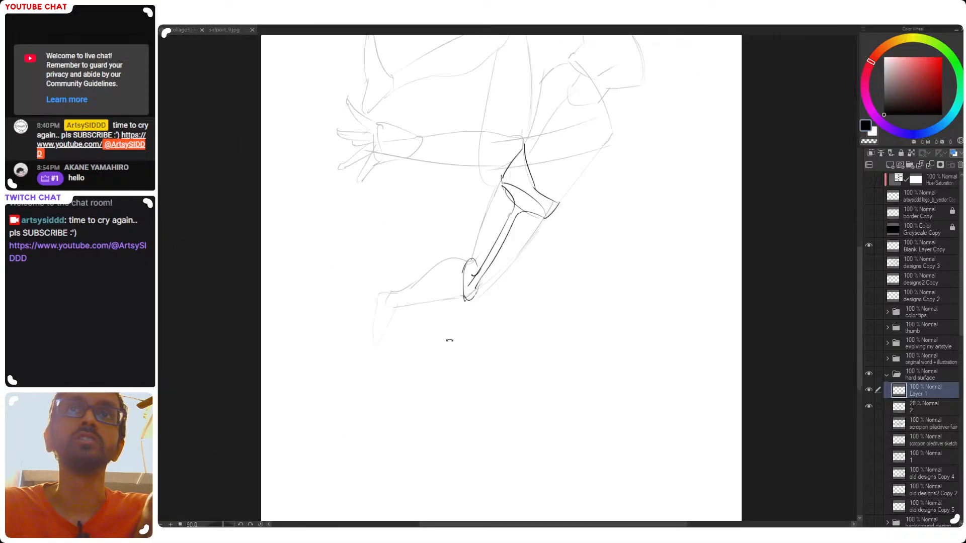
key(h)
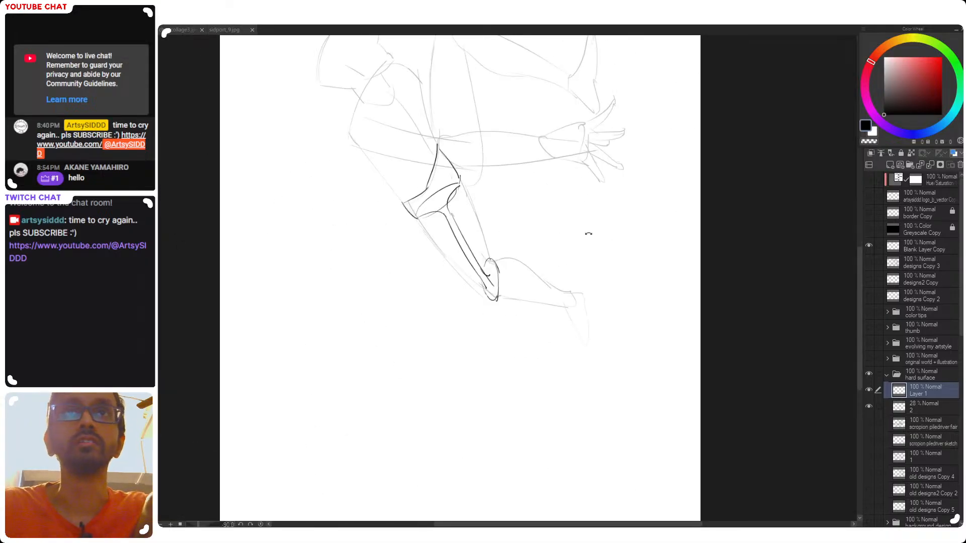
drag(581, 234, 474, 371)
drag(675, 286, 623, 189)
drag(603, 279, 506, 303)
scroll(421, 352, down, 3)
drag(423, 344, 461, 322)
scroll(413, 309, up, 2)
mouse_move(411, 302)
mouse_down()
mouse_move(408, 324)
mouse_move(412, 309)
mouse_move(403, 370)
mouse_up()
key(ctrl+z)
key(ctrl+z)
key(ctrl+z)
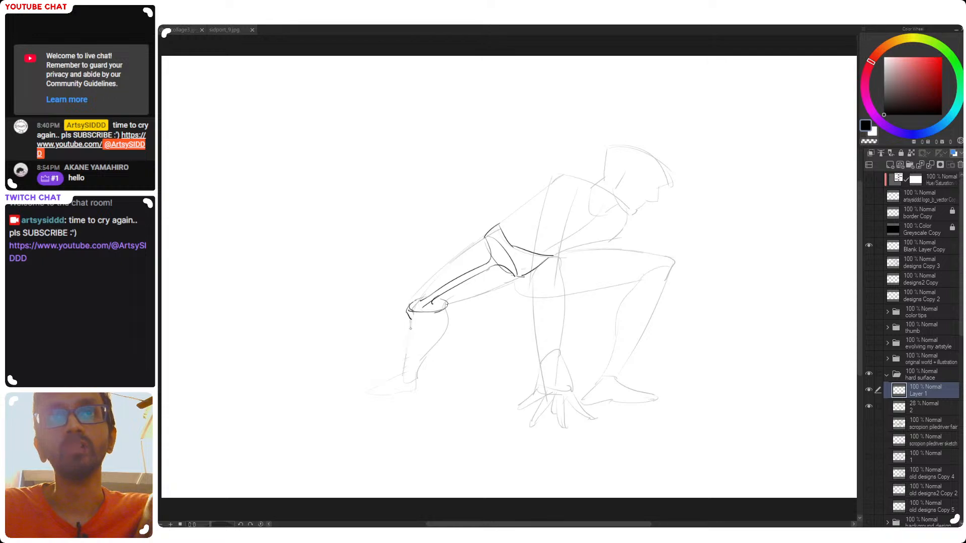
drag(410, 310, 412, 325)
drag(410, 310, 401, 375)
key(ctrl+z)
key(ctrl+z)
Draw the bulging calf contour of the rear leg and close the shin shape at the ankle
key(ctrl+z)
drag(410, 316, 403, 372)
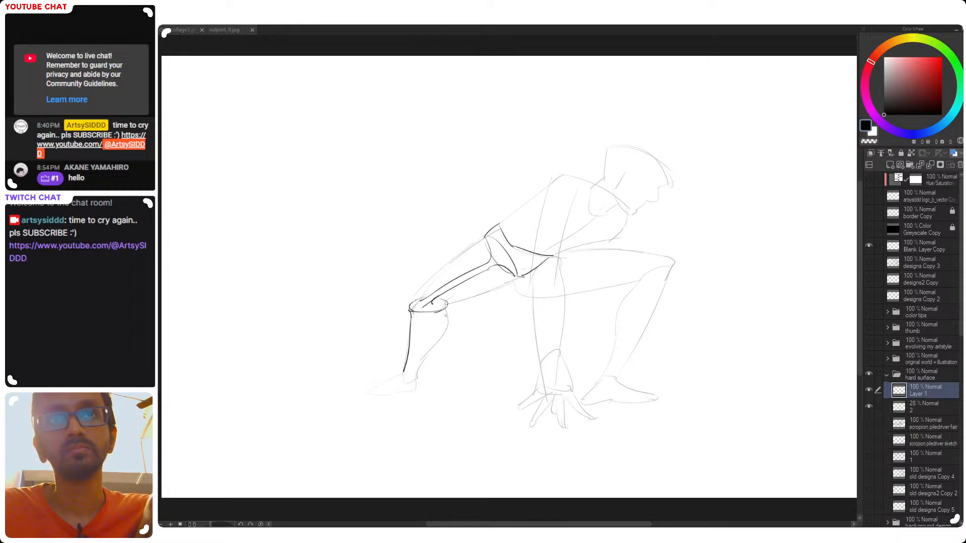
key(ctrl+z)
mouse_move(448, 312)
mouse_down()
mouse_move(417, 378)
mouse_move(387, 384)
mouse_move(403, 388)
mouse_move(383, 348)
mouse_up()
key(ctrl+z)
key(ctrl+z)
key(ctrl+z)
key(ctrl+z)
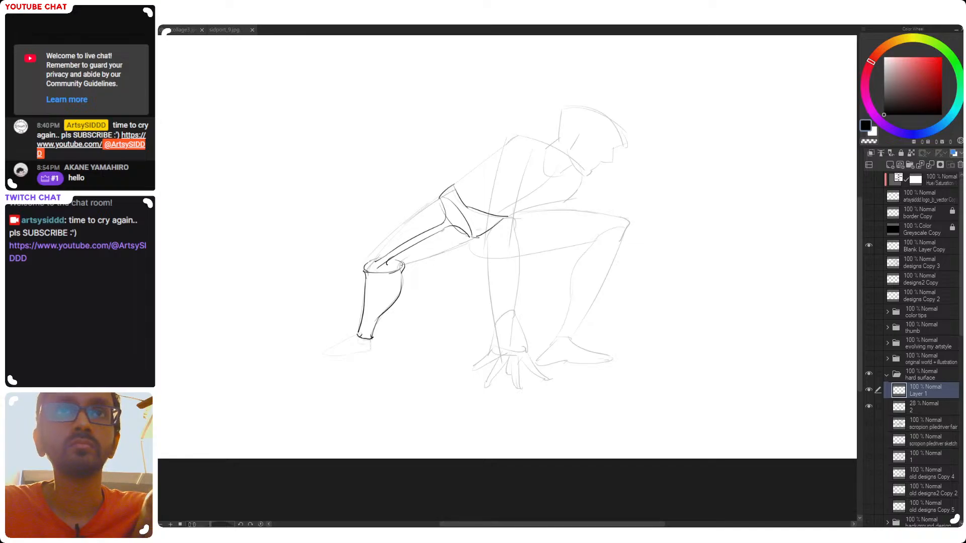
Draw a small rounded ankle joint and the top edge of the rear foot down to the toes
key(ctrl+z)
mouse_move(362, 336)
mouse_down()
mouse_move(370, 337)
mouse_move(326, 351)
mouse_up()
key(ctrl+z)
key(ctrl+z)
key(ctrl+z)
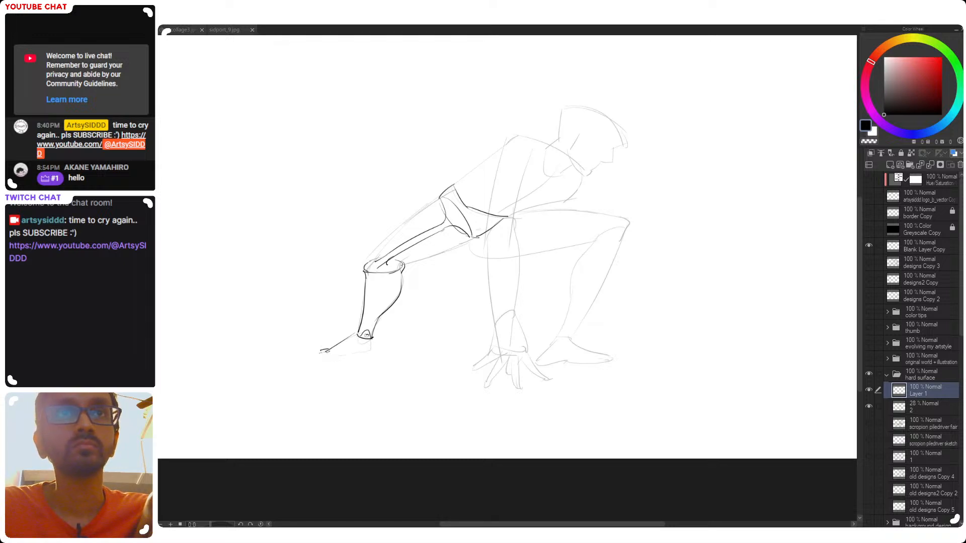
Outline the rear foot's toes, sole and heel to close its silhouette
mouse_move(320, 356)
mouse_down()
mouse_move(373, 351)
mouse_move(357, 354)
mouse_move(374, 341)
mouse_move(375, 350)
mouse_move(427, 351)
mouse_up()
key(ctrl+z)
key(ctrl+z)
Add panel seams around the rear ankle, across the midfoot and along the heel
key(ctrl+z)
scroll(332, 340, up, 5)
key(e)
key(p)
mouse_move(305, 372)
mouse_down()
mouse_move(331, 386)
mouse_move(340, 363)
mouse_move(358, 385)
mouse_up()
mouse_move(440, 347)
mouse_down()
mouse_move(406, 349)
mouse_move(379, 381)
mouse_up()
key(ctrl+z)
mouse_move(412, 349)
mouse_down()
mouse_move(379, 381)
mouse_move(390, 354)
mouse_move(415, 347)
mouse_move(387, 327)
mouse_move(375, 333)
mouse_move(409, 340)
mouse_up()
key(ctrl+z)
key(ctrl+z)
mouse_move(348, 342)
mouse_down()
mouse_move(360, 348)
mouse_move(363, 379)
mouse_up()
key(ctrl+z)
key(ctrl+z)
drag(351, 335, 367, 376)
Draw a seam across the rear shin just below the calf, above the ankle
scroll(360, 378, down, 5)
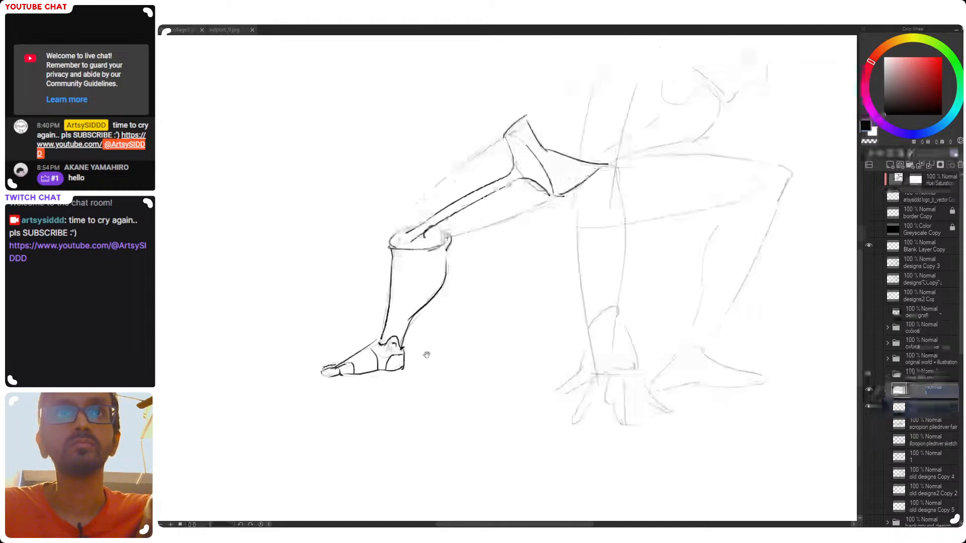
scroll(377, 350, up, 2)
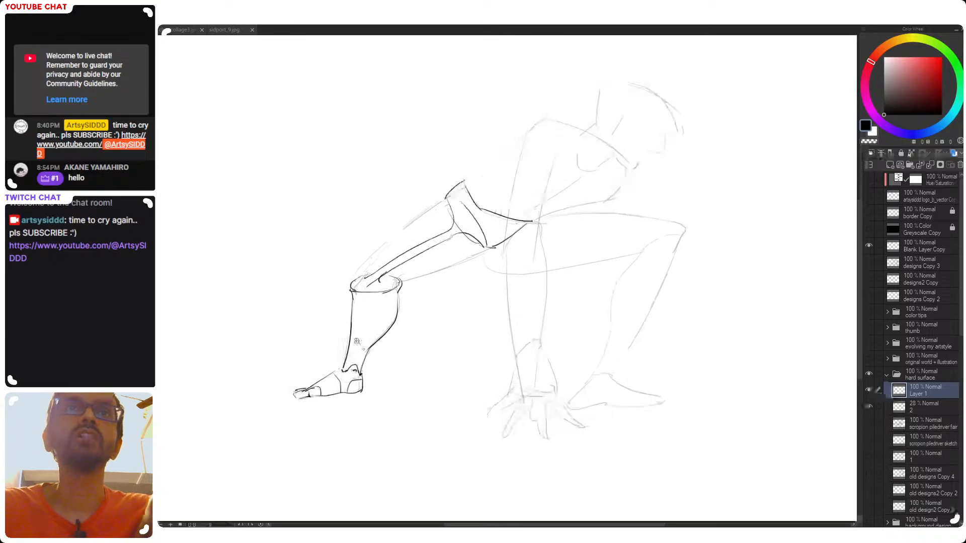
key(ctrl+z)
drag(351, 344, 370, 348)
key(ctrl+z)
key(ctrl+z)
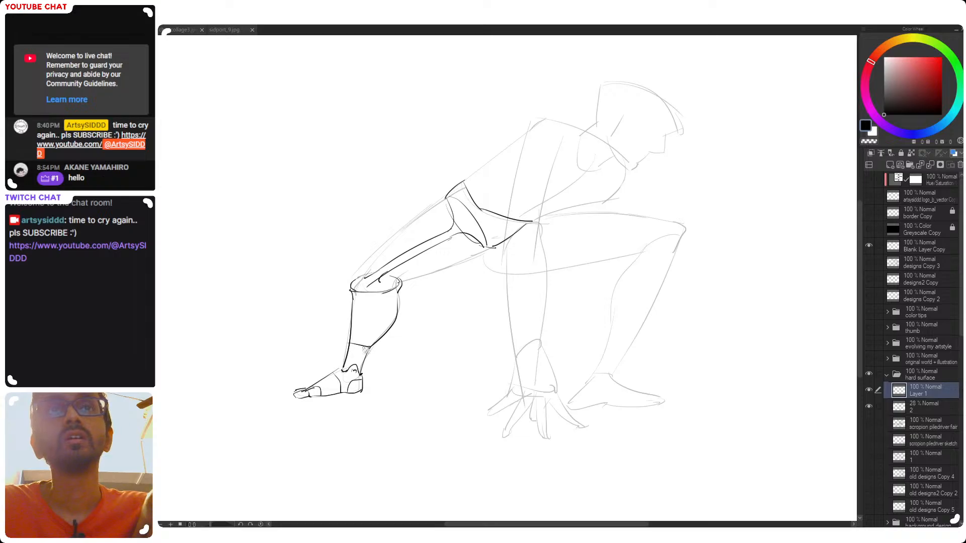
key(ctrl+z)
drag(351, 344, 366, 346)
key(ctrl+z)
Draw a round joint inside the top of the rear shin, where the thigh strut meets the knee
scroll(375, 361, down, 1)
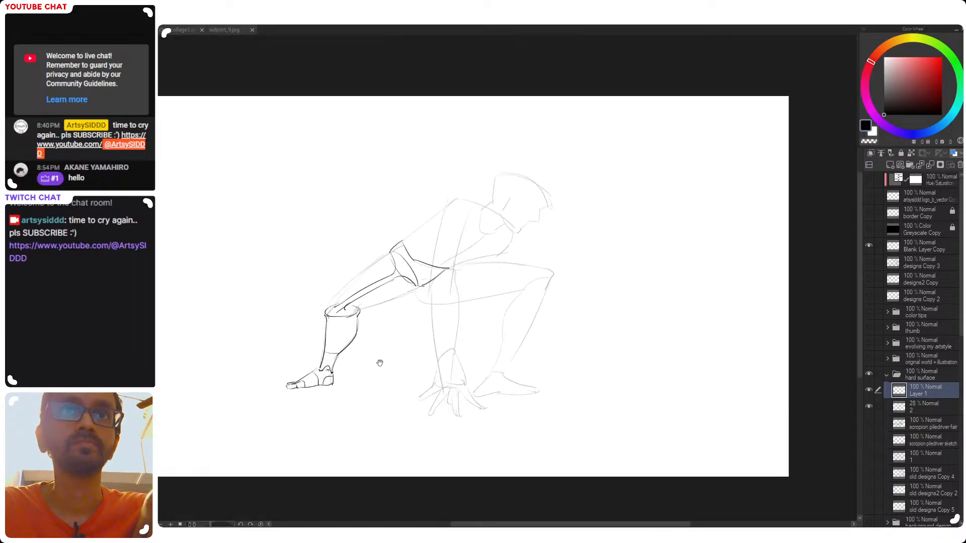
scroll(380, 324, down, 1)
scroll(384, 290, up, 1)
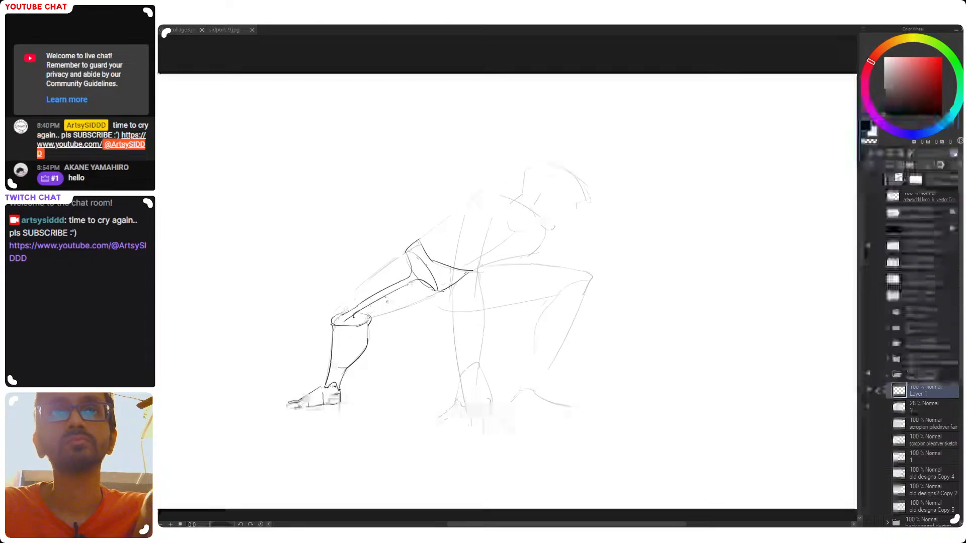
scroll(378, 319, up, 1)
mouse_move(317, 320)
mouse_down()
mouse_move(334, 319)
mouse_move(312, 325)
mouse_move(326, 323)
mouse_up()
key(ctrl+z)
key(ctrl+z)
key(ctrl+z)
key(ctrl+z)
key(ctrl+z)
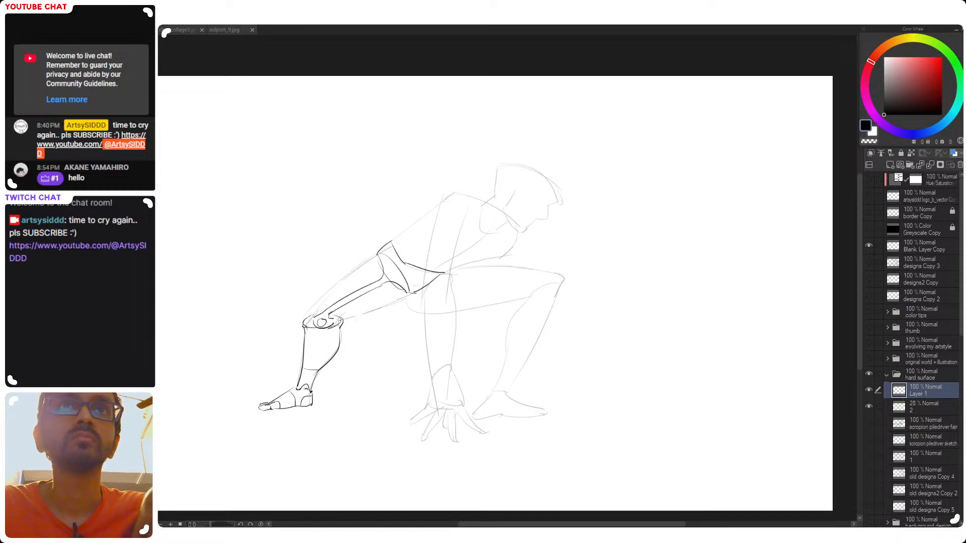
Redraw the rear hip as a rounded joint inside the pelvis, capping the rear thigh strut, and save the file
mouse_move(380, 260)
mouse_down()
mouse_move(400, 295)
mouse_move(381, 278)
mouse_move(391, 259)
mouse_move(392, 277)
mouse_move(384, 269)
mouse_move(391, 262)
mouse_move(407, 292)
mouse_up()
key(ctrl+z)
key(ctrl+z)
key(ctrl+z)
key(ctrl+z)
drag(378, 253, 384, 272)
drag(465, 302, 410, 299)
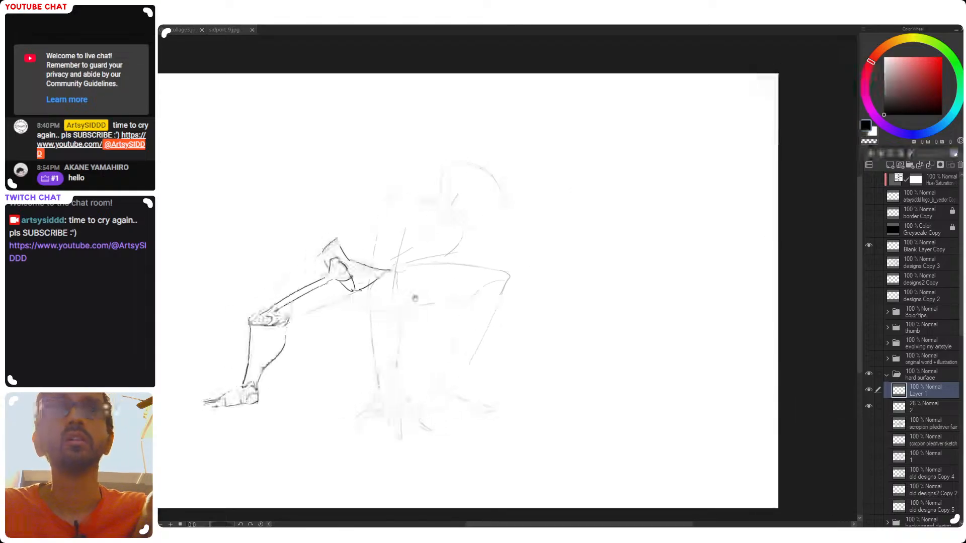
drag(411, 342, 470, 344)
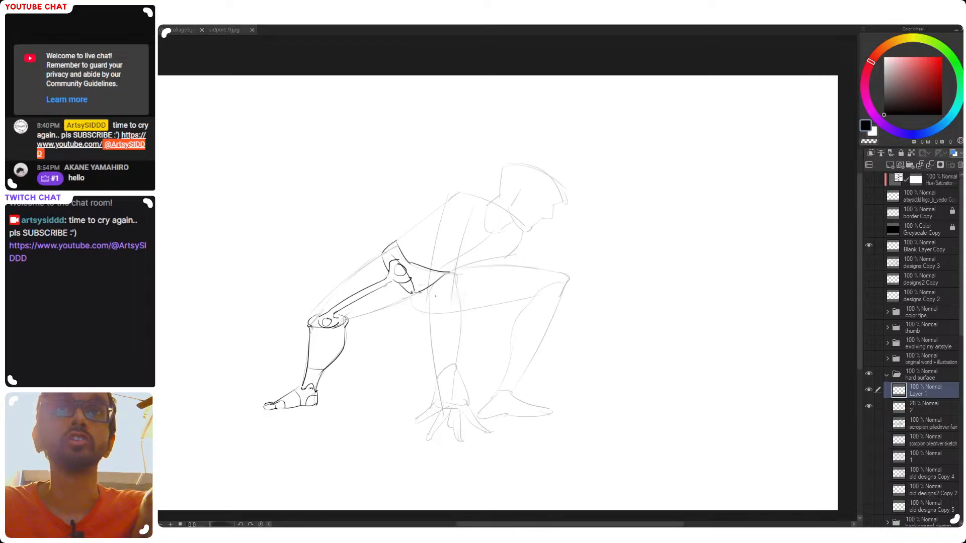
key(ctrl+s)
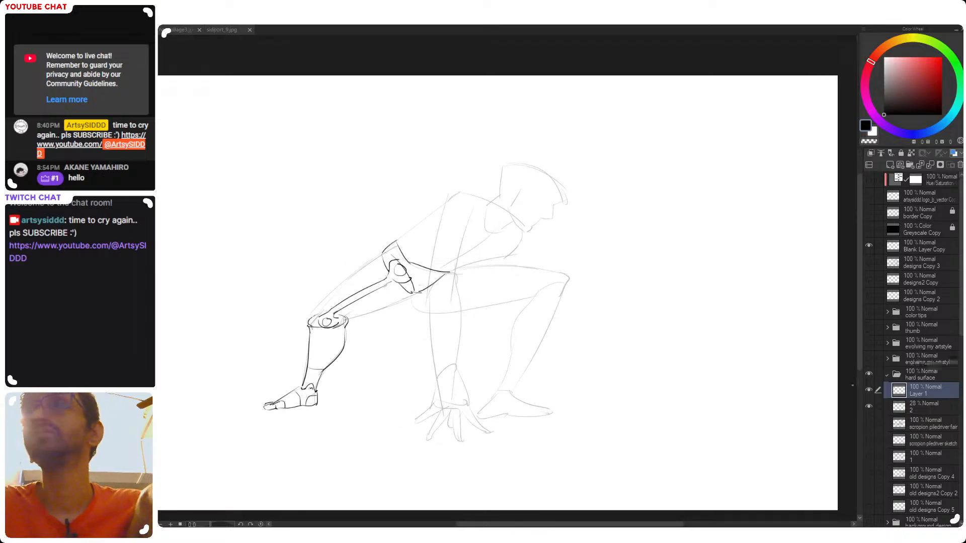
click(869, 407)
click(869, 407)
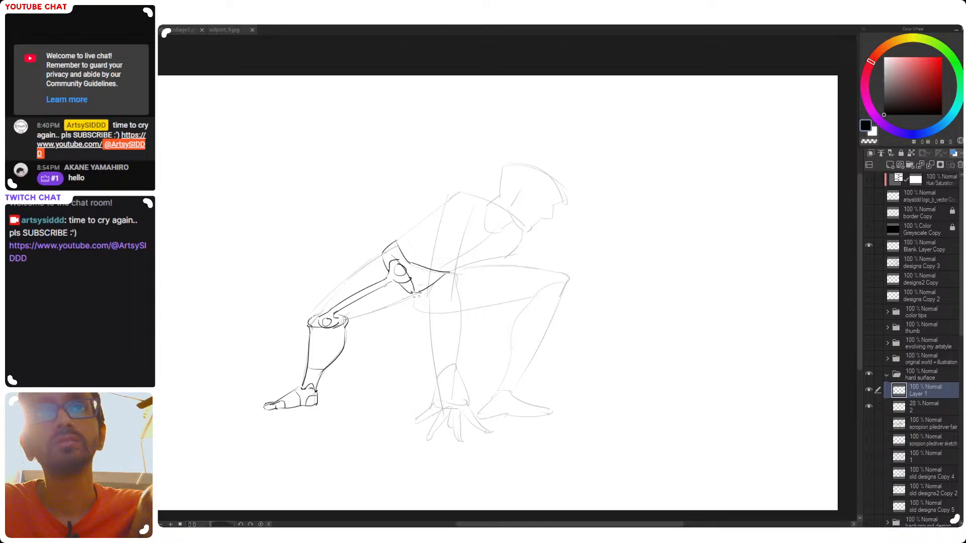
Draw a round hip joint under the pelvis's front corner for the front leg and start its thigh strut
mouse_move(416, 292)
mouse_down()
mouse_move(439, 280)
mouse_move(527, 274)
mouse_up()
key(ctrl+z)
key(ctrl+z)
key(ctrl+z)
key(ctrl+z)
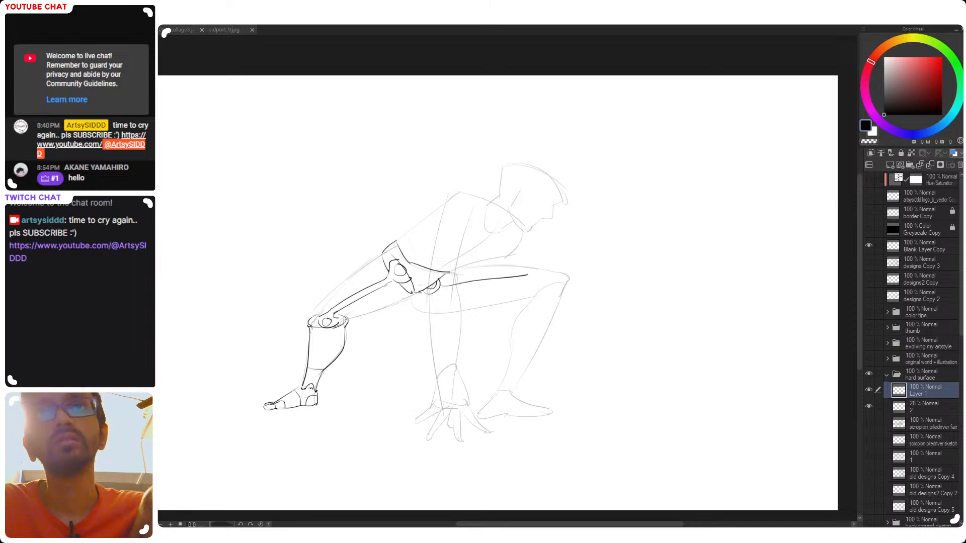
Draw the front thigh strut from the hip joint along the sketched thigh and place an oval knee joint at its end
key(ctrl+z)
key(ctrl+z)
mouse_move(443, 286)
mouse_down()
mouse_move(451, 296)
mouse_move(567, 275)
mouse_move(455, 284)
mouse_move(567, 275)
mouse_up()
key(ctrl+z)
mouse_move(431, 294)
mouse_down()
mouse_move(546, 280)
mouse_move(545, 291)
mouse_move(561, 290)
mouse_move(558, 276)
mouse_up()
key(ctrl+z)
key(ctrl+z)
key(ctrl+z)
key(ctrl+z)
key(ctrl+z)
key(ctrl+z)
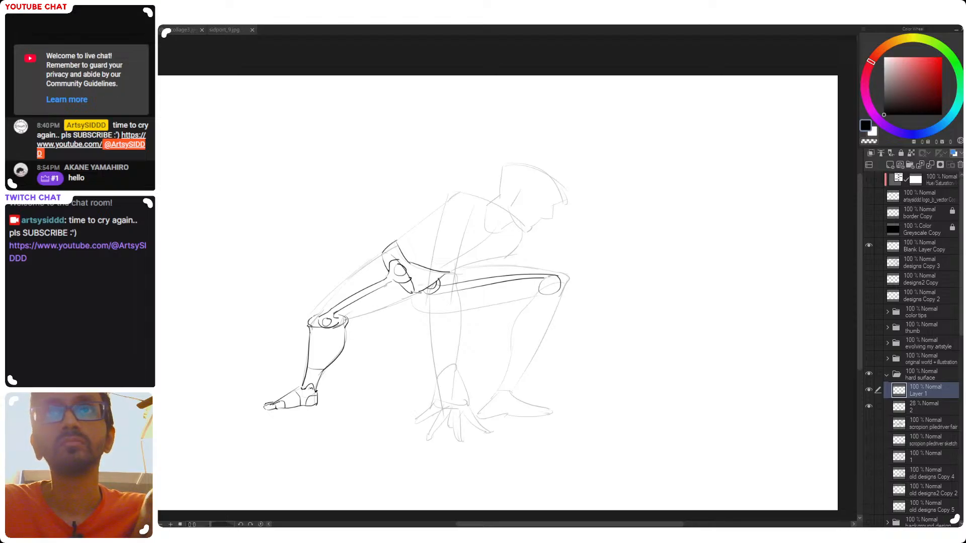
Redraw both edges of the front thigh strut and clean up the lines where it meets the knee joint
mouse_move(553, 279)
mouse_down()
mouse_move(548, 289)
mouse_move(554, 280)
mouse_move(524, 277)
mouse_move(453, 289)
mouse_up()
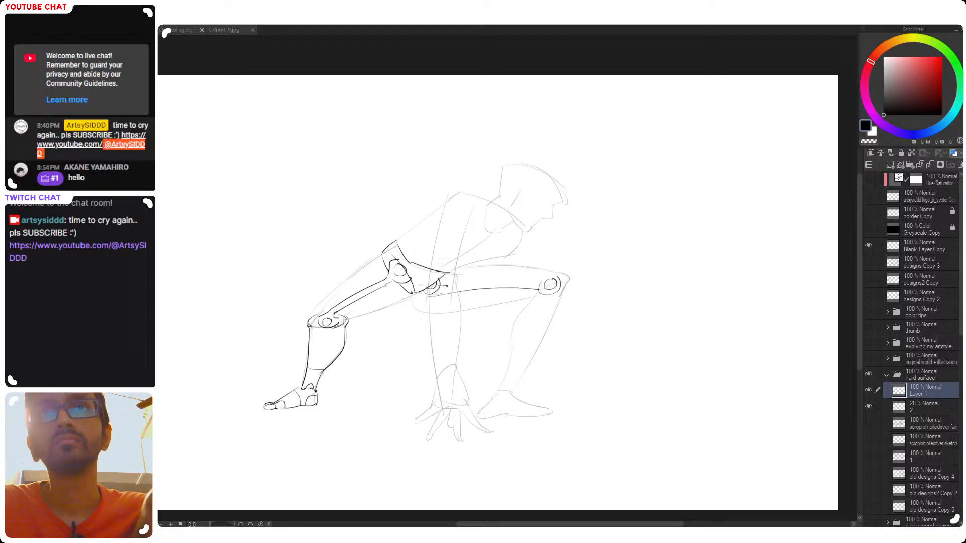
drag(444, 279, 541, 282)
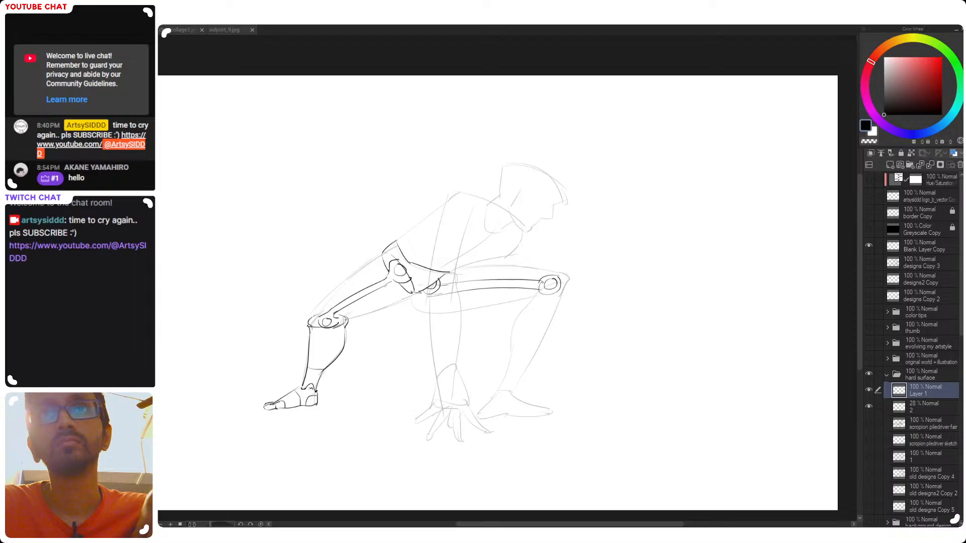
key(e)
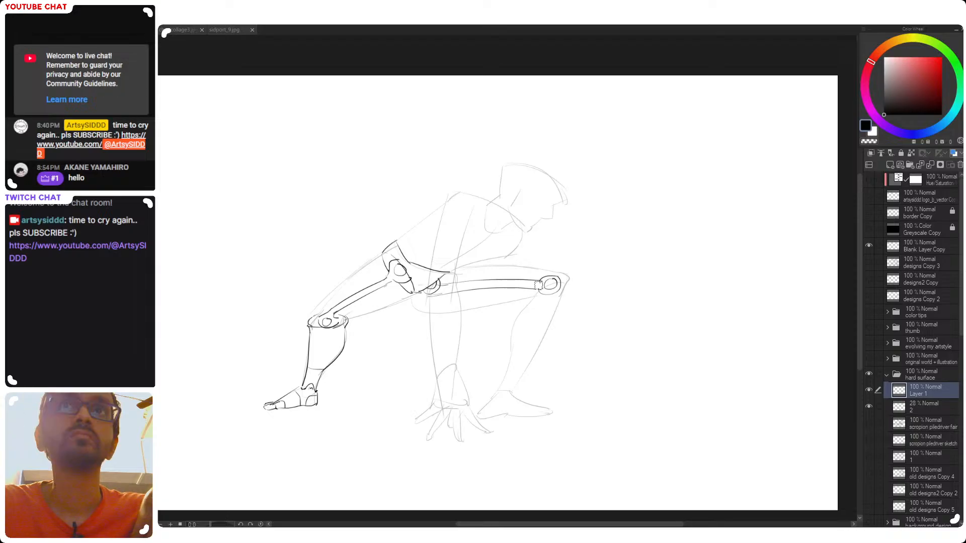
key(p)
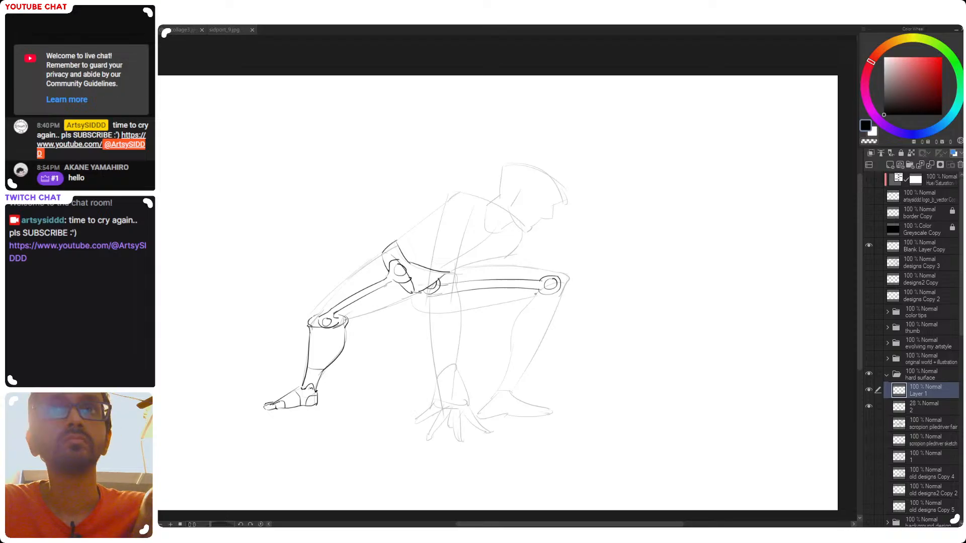
Draw the front shin's top edge across the knee joint and refine the rim at the top of the rear shin
drag(535, 295, 568, 285)
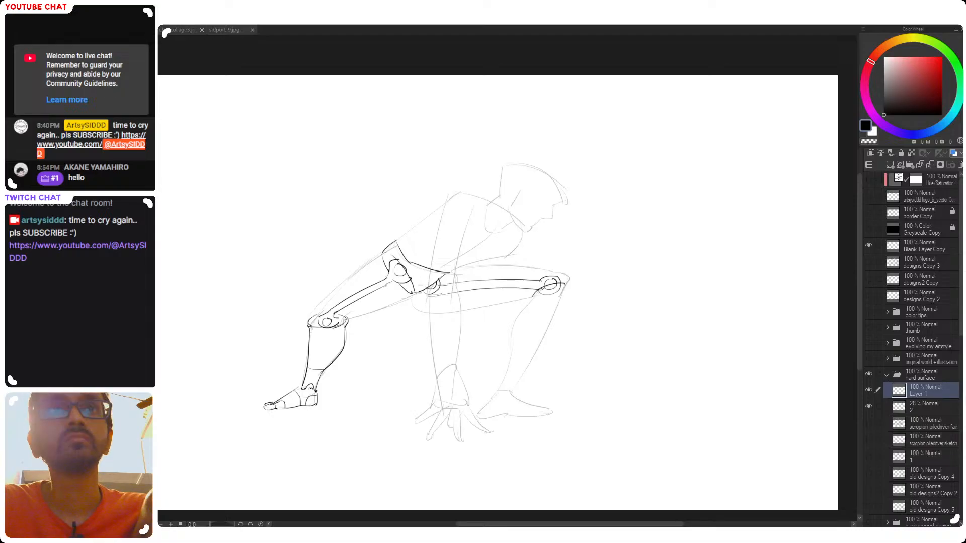
key(ctrl+z)
drag(533, 293, 567, 283)
key(ctrl+z)
key(ctrl+z)
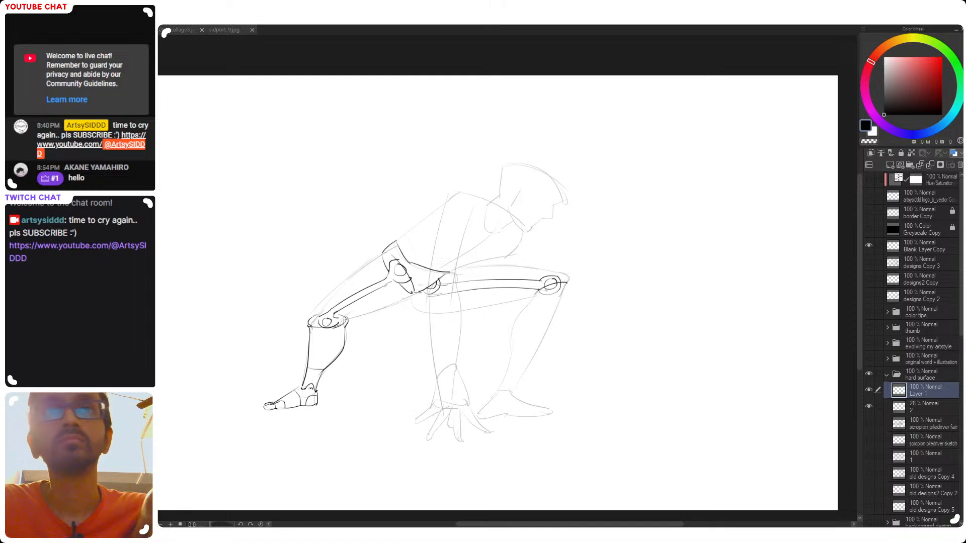
drag(316, 327, 347, 322)
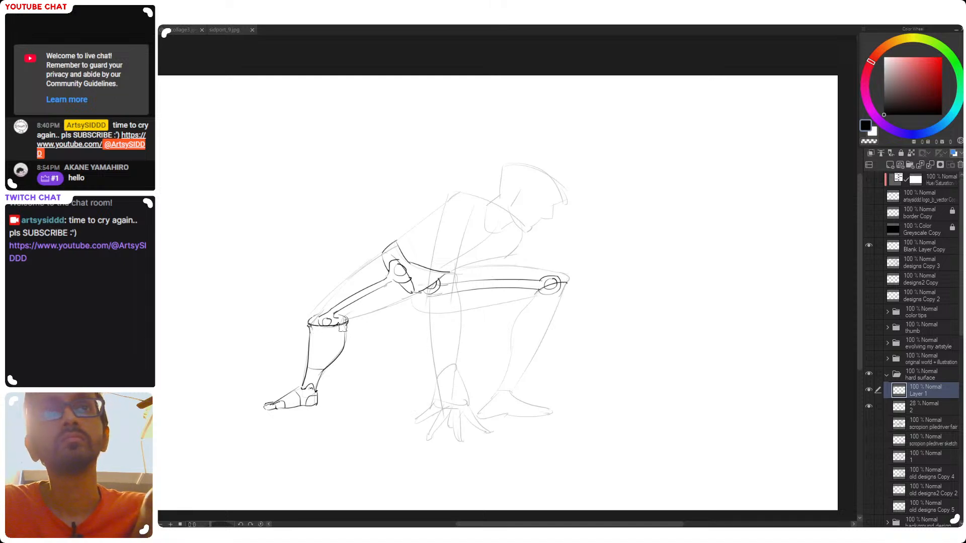
drag(327, 325, 346, 322)
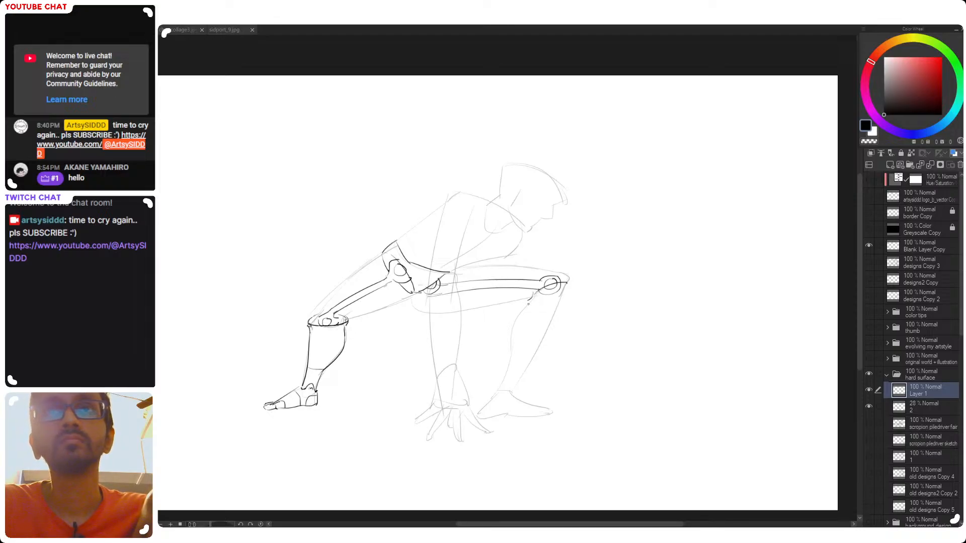
Draw the front leg's calf contour from behind the knee down to the heel
drag(532, 298, 504, 346)
key(ctrl+z)
drag(534, 296, 486, 406)
key(ctrl+z)
drag(511, 355, 491, 398)
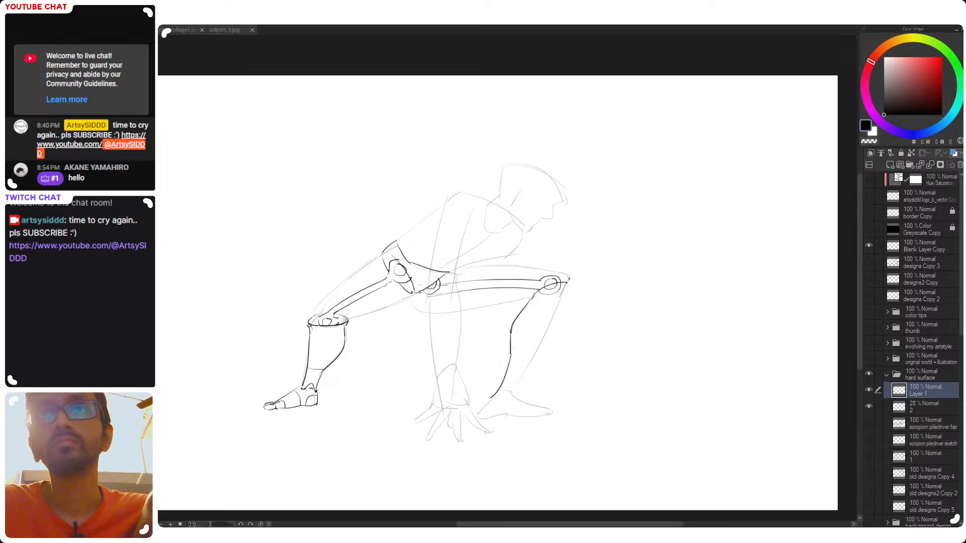
Draw the front edge of the front shin from the knee down to the ankle
mouse_move(568, 281)
mouse_down()
mouse_move(534, 361)
mouse_move(510, 388)
mouse_up()
key(ctrl+z)
key(ctrl+z)
key(ctrl+z)
drag(562, 294, 507, 395)
key(ctrl+z)
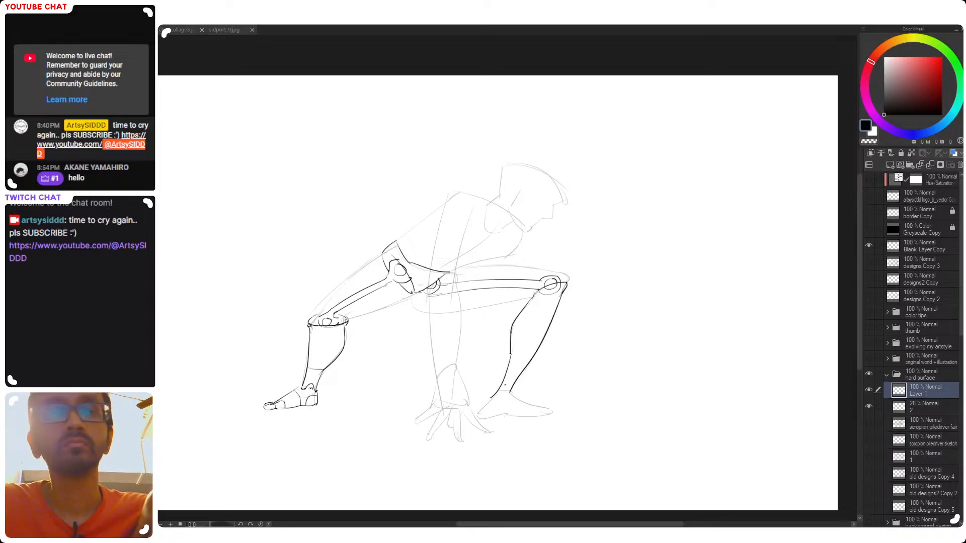
Add a small ankle joint, the heel line and a seam across the front shin below the calf
key(ctrl+z)
drag(499, 392, 508, 396)
key(ctrl+z)
key(ctrl+z)
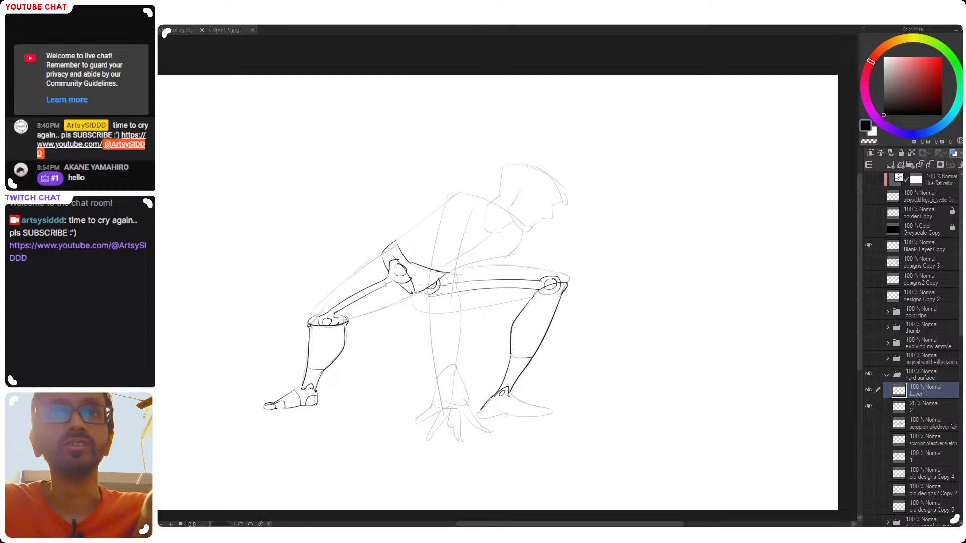
Outline the front foot's sole, instep and toes over the sketched foot
drag(480, 414, 550, 412)
key(ctrl+z)
key(ctrl+z)
key(ctrl+z)
key(ctrl+z)
key(ctrl+z)
key(ctrl+z)
key(ctrl+z)
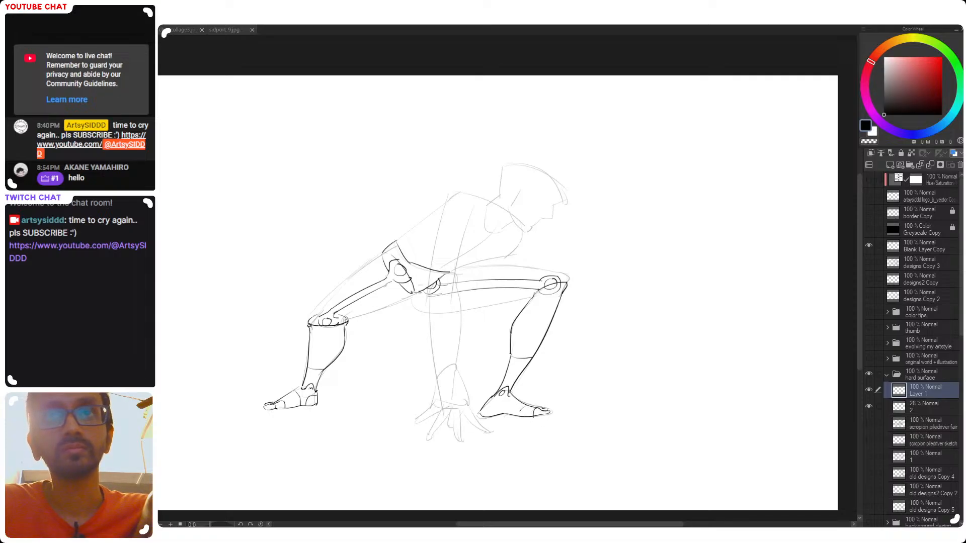
Add panel seams across the front foot and draw a bracket around the front hip joint
drag(515, 398, 495, 417)
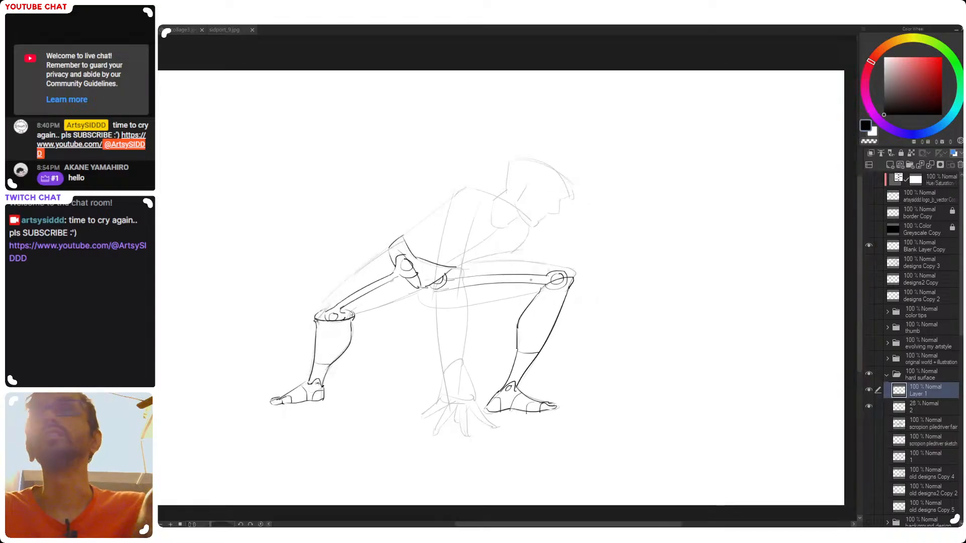
drag(442, 289, 478, 294)
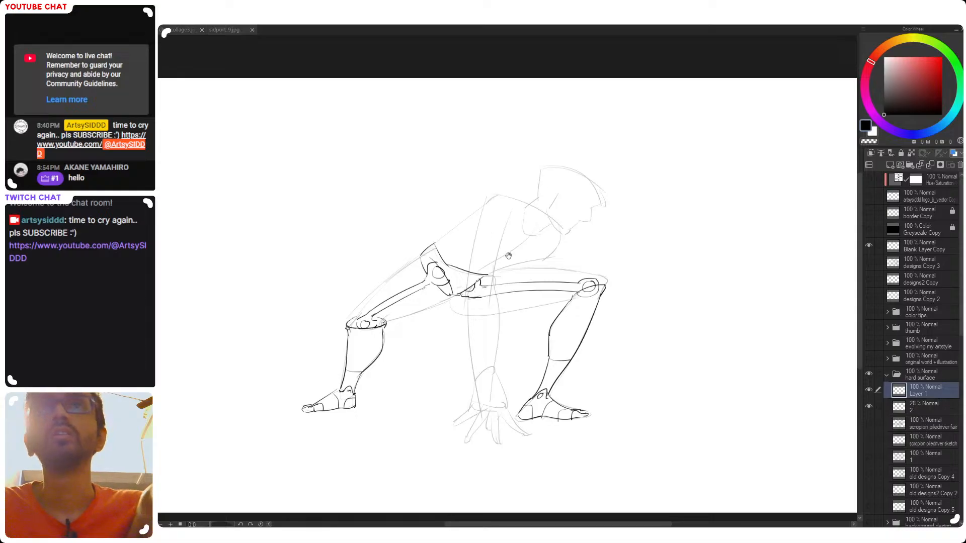
drag(502, 256, 499, 260)
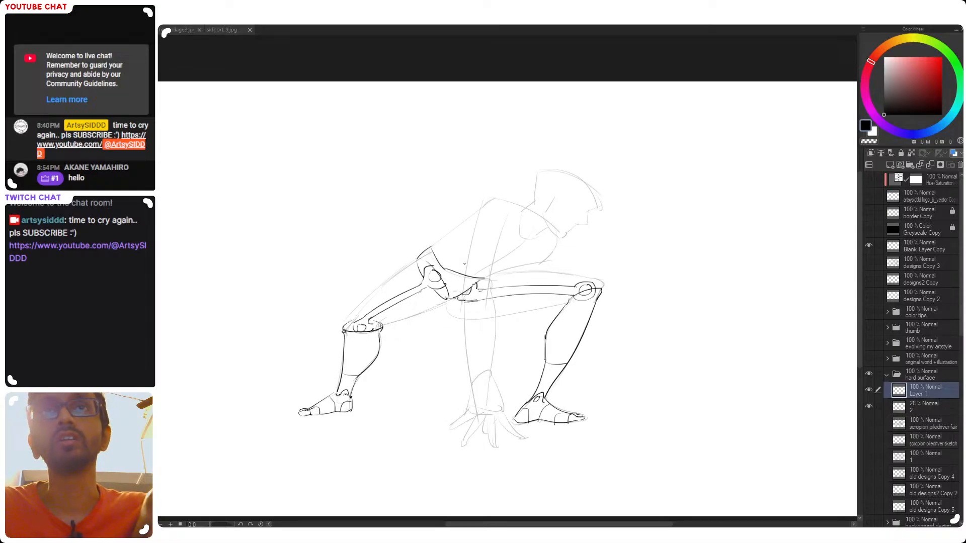
Try closing the top of the pelvis with an arched edge from the rear hip to its front corner
key(ctrl+z)
mouse_move(433, 247)
mouse_down()
mouse_move(486, 281)
mouse_move(470, 261)
mouse_up()
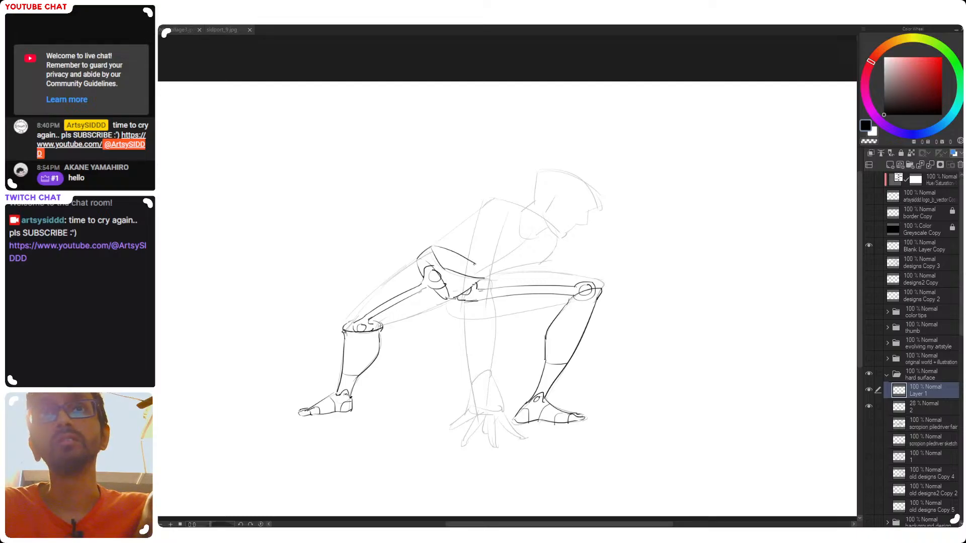
drag(476, 265, 485, 278)
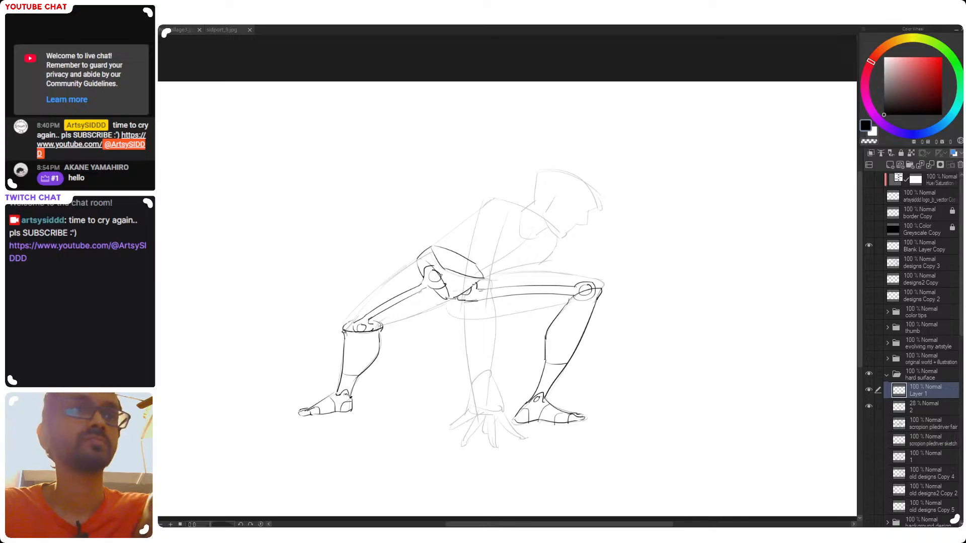
Erase the pelvis's upper and front edges and redraw them as a pointed rear plate with a dipping waistline
key(e)
mouse_move(435, 249)
mouse_down()
mouse_move(440, 270)
mouse_move(440, 255)
mouse_move(451, 262)
mouse_move(440, 250)
mouse_move(461, 274)
mouse_move(481, 273)
mouse_move(424, 253)
mouse_move(436, 242)
mouse_move(438, 266)
mouse_up()
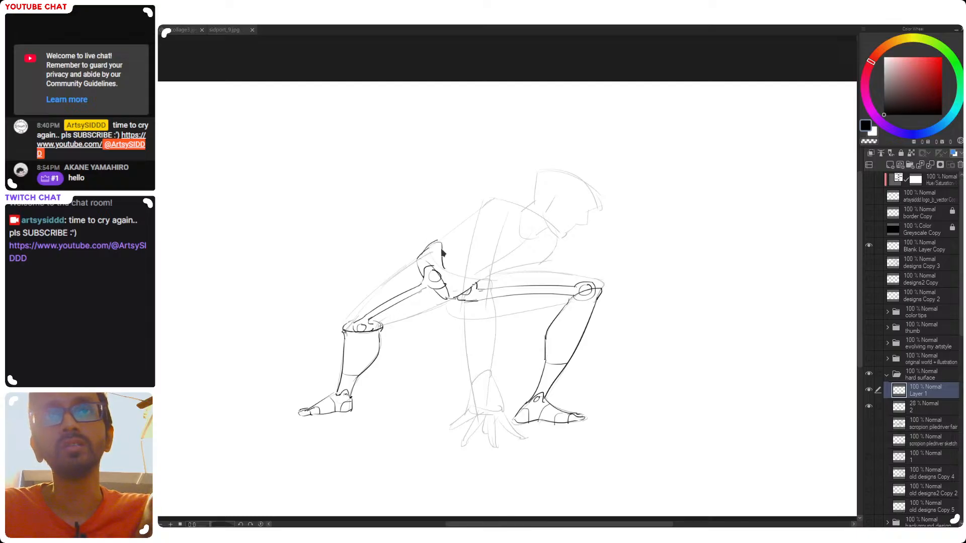
key(ctrl+z)
mouse_move(446, 252)
mouse_down()
mouse_move(448, 270)
mouse_move(470, 280)
mouse_move(458, 287)
mouse_move(484, 273)
mouse_move(481, 281)
mouse_up()
key(ctrl+z)
key(ctrl+z)
key(ctrl+z)
key(ctrl+z)
key(ctrl+z)
drag(449, 247, 463, 266)
key(ctrl+z)
key(ctrl+z)
key(ctrl+z)
mouse_move(447, 248)
mouse_down()
mouse_move(461, 278)
mouse_move(460, 264)
mouse_move(477, 254)
mouse_move(466, 272)
mouse_up()
key(e)
key(ctrl+z)
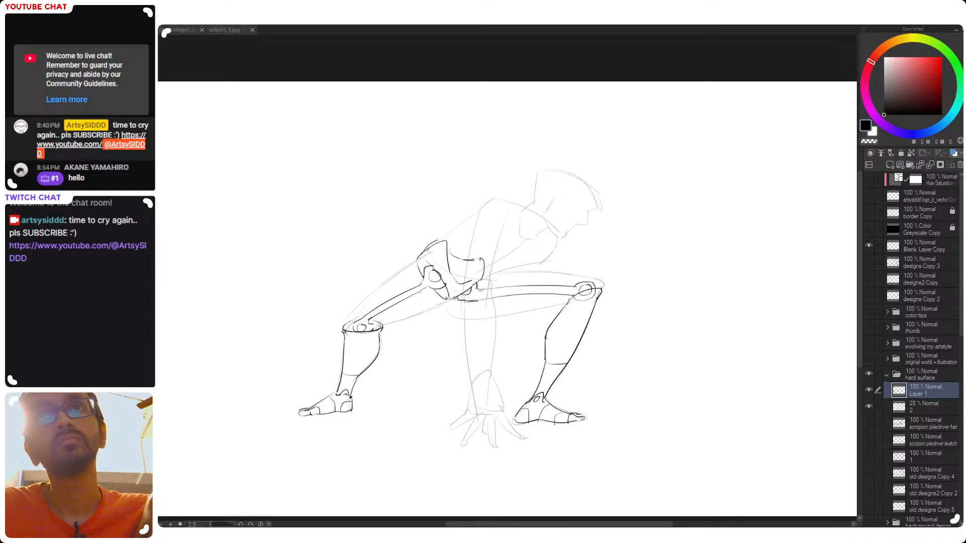
Double the inner edge of the rear pelvis plate with a parallel line down to the crotch
drag(468, 260, 453, 279)
key(ctrl+z)
key(ctrl+z)
key(ctrl+z)
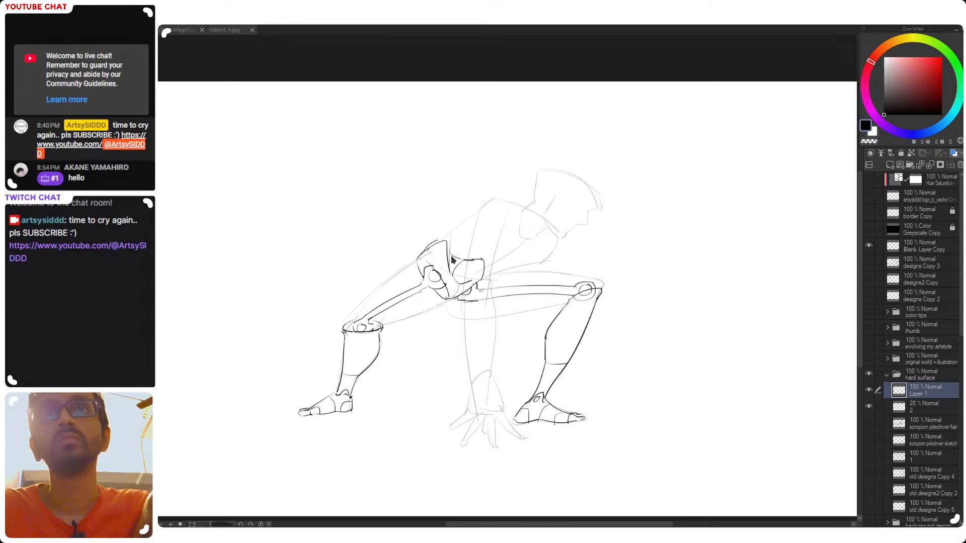
drag(446, 237, 450, 271)
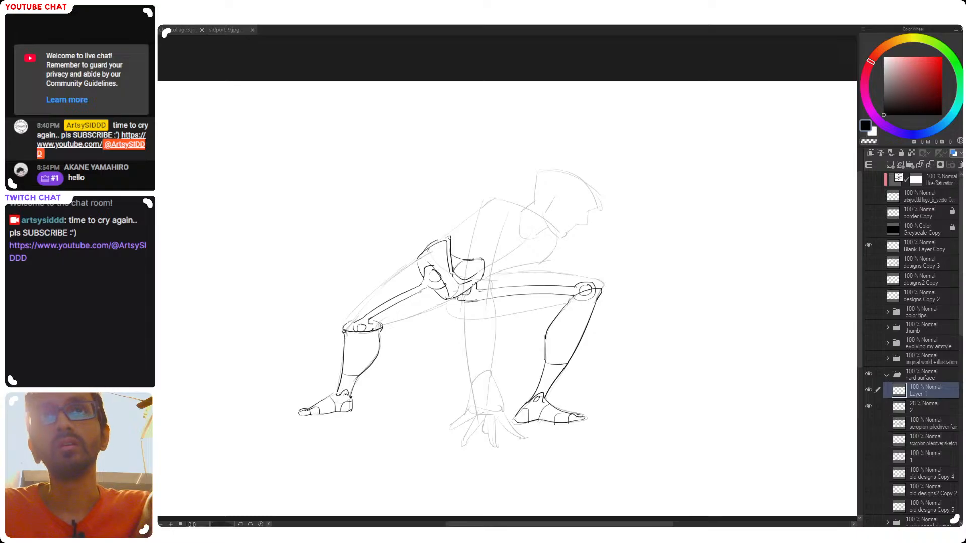
Draw the lower back line rising from the pelvis and a curved abdomen line sweeping forward to the waist's front
drag(444, 238, 467, 222)
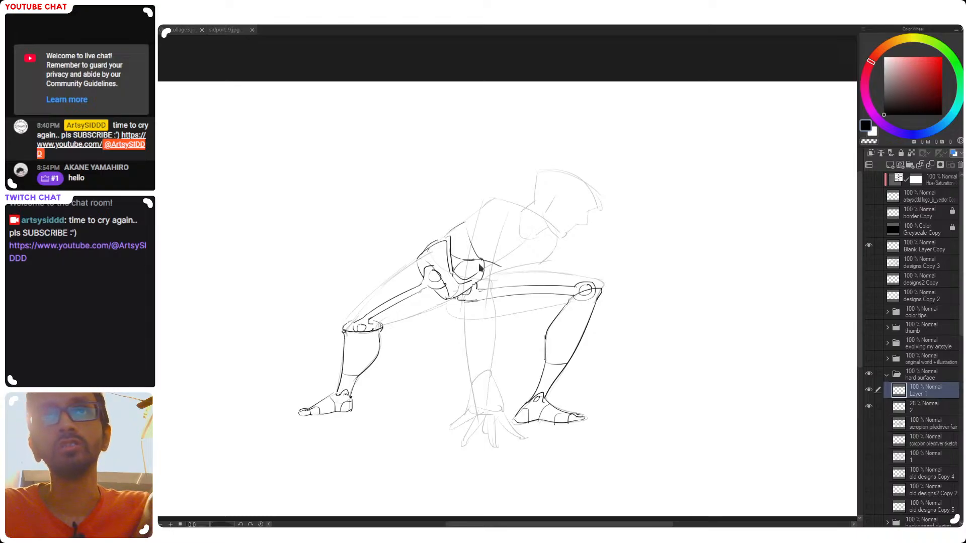
mouse_move(483, 262)
mouse_down()
mouse_move(505, 272)
mouse_move(487, 278)
mouse_move(496, 273)
mouse_up()
key(ctrl+z)
key(ctrl+z)
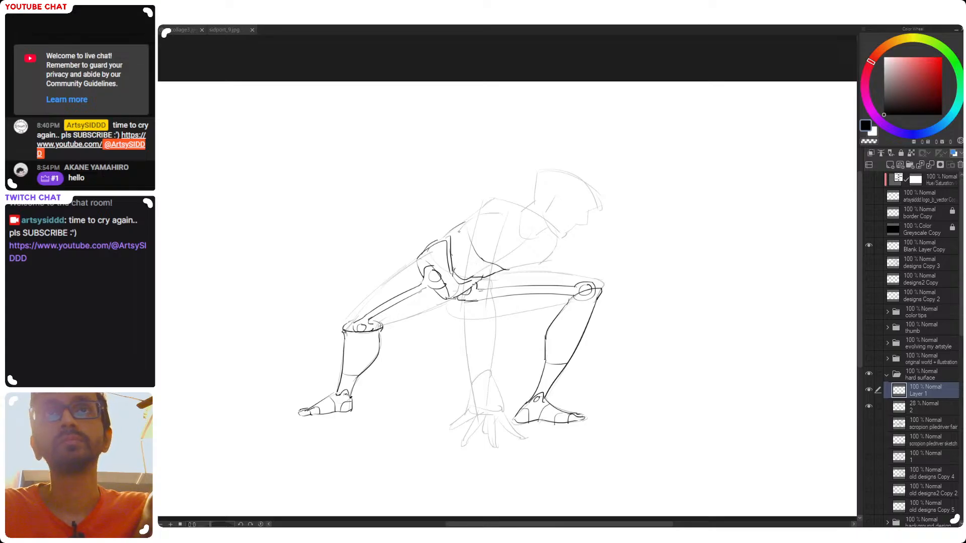
key(ctrl+z)
drag(455, 237, 506, 208)
key(ctrl+z)
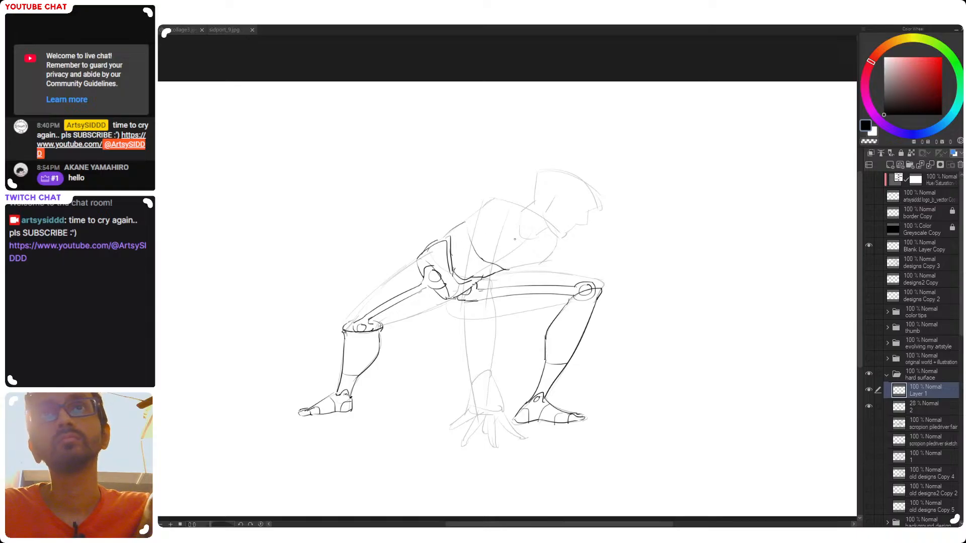
key(ctrl+z)
Draw the chest's lower edge toward the abdomen and the curved upper edge near the shoulder
drag(522, 236, 493, 266)
key(ctrl+z)
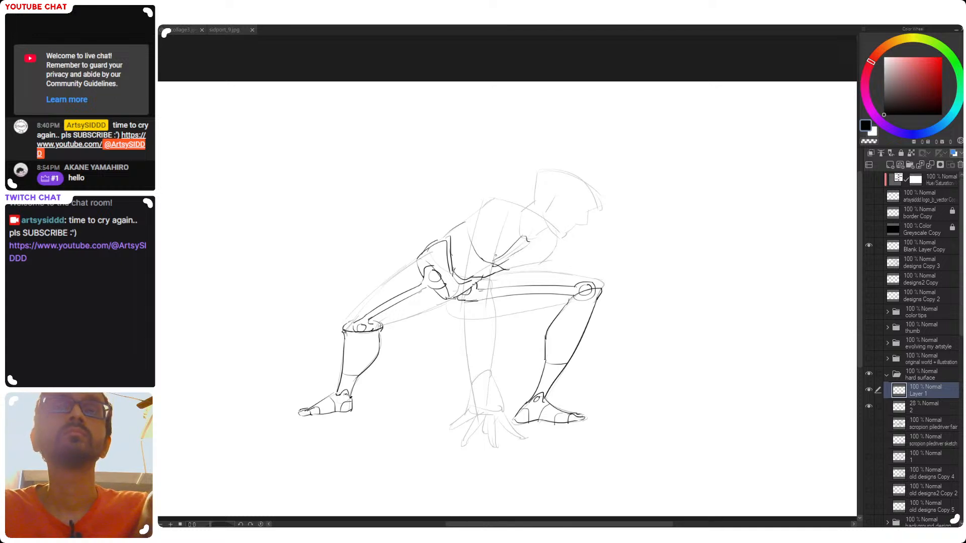
key(ctrl+z)
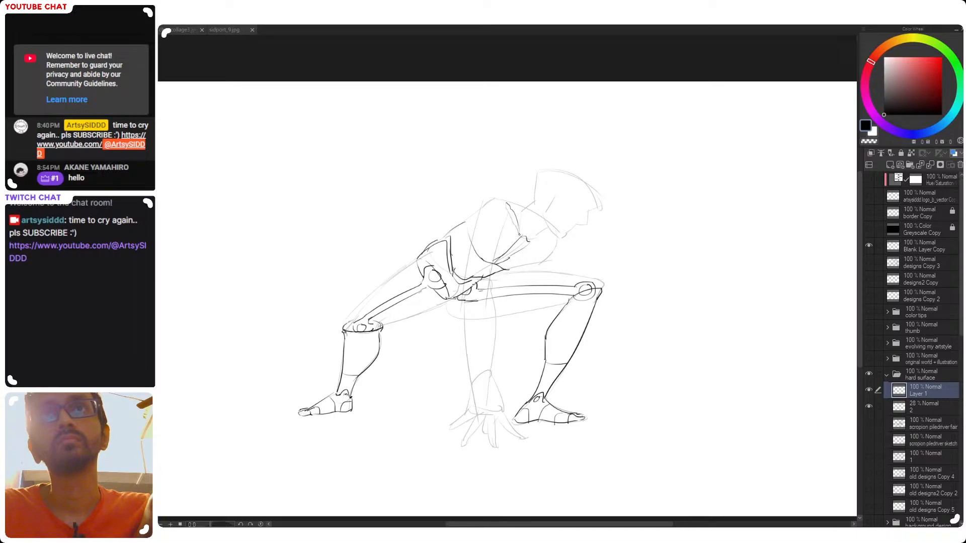
Draw a double line along the shoulder opening and the chest panel's edges running forward below the neck
mouse_move(509, 207)
mouse_down()
mouse_move(519, 241)
mouse_move(555, 242)
mouse_move(538, 240)
mouse_move(553, 239)
mouse_move(529, 257)
mouse_move(557, 237)
mouse_up()
key(ctrl+z)
key(ctrl+z)
key(ctrl+z)
key(ctrl+z)
key(ctrl+z)
key(ctrl+z)
key(ctrl+z)
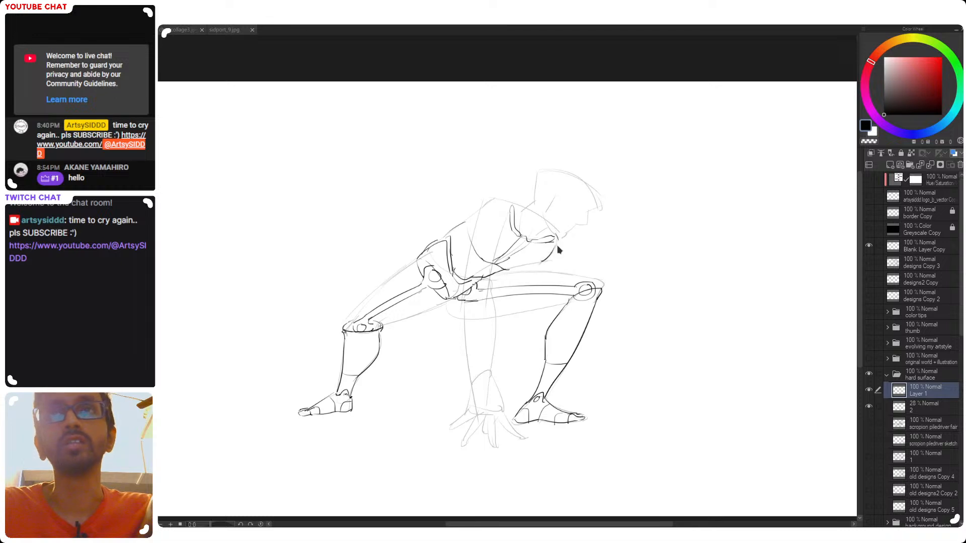
Draw the collar edge at the neck base and add small round joints on the front of the chest
mouse_move(553, 230)
mouse_down()
mouse_move(556, 259)
mouse_move(539, 262)
mouse_move(557, 236)
mouse_move(542, 260)
mouse_move(547, 251)
mouse_up()
key(ctrl+z)
key(ctrl+z)
key(ctrl+z)
key(ctrl+z)
key(ctrl+z)
key(ctrl+z)
key(ctrl+z)
key(ctrl+z)
key(ctrl+z)
key(ctrl+z)
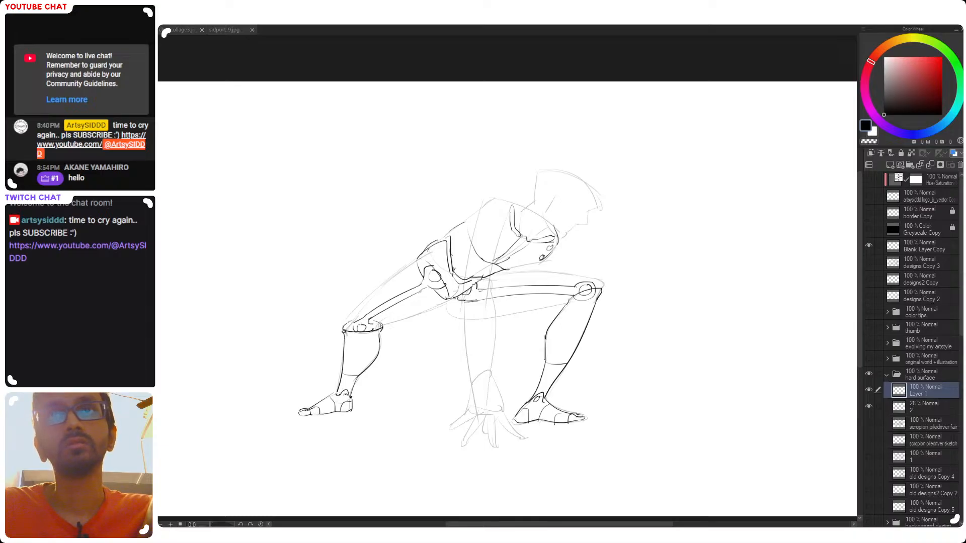
key(ctrl+z)
key(ctrl+z)
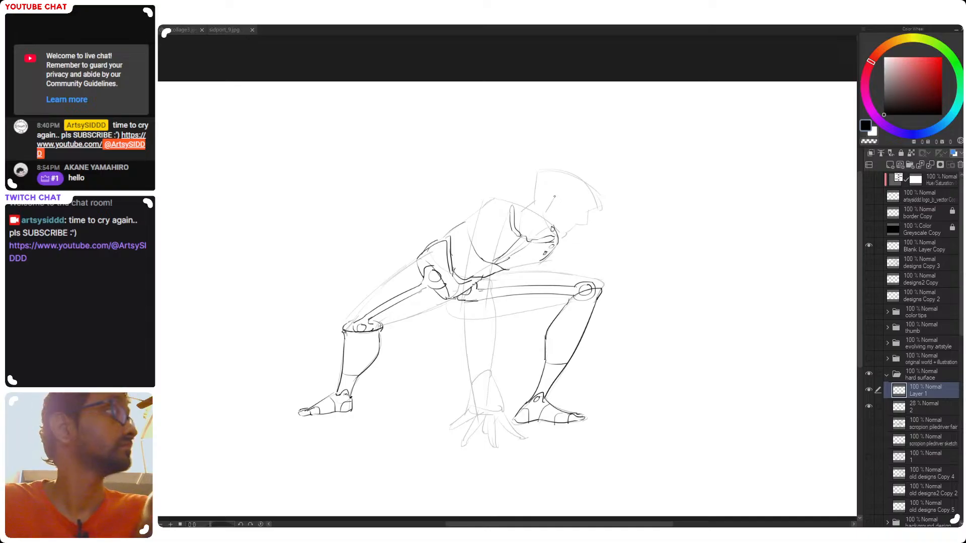
Remove the small round joints from the front of the chest and redraw curved rib lines below the neck
key(ctrl+z)
key(ctrl+z)
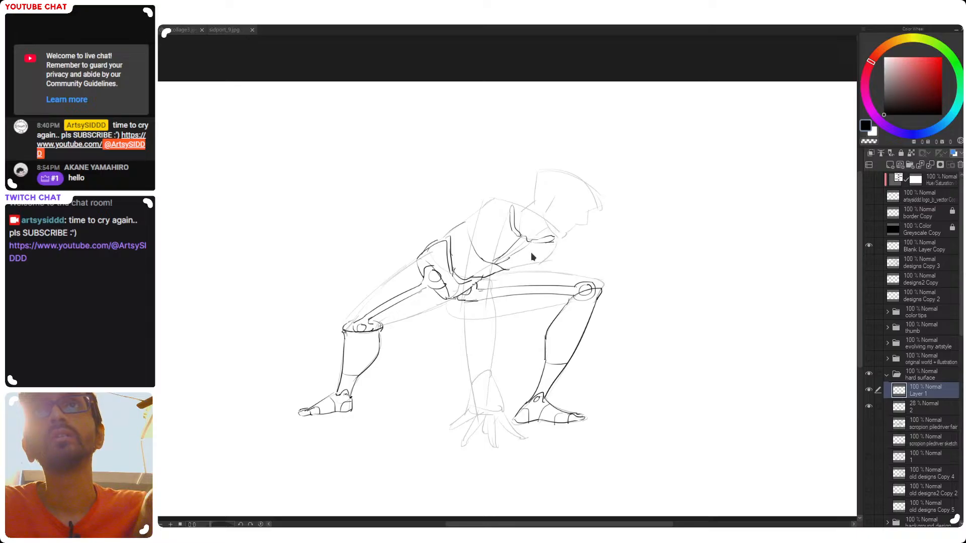
mouse_move(506, 233)
mouse_down()
mouse_move(503, 205)
mouse_move(513, 235)
mouse_move(511, 206)
mouse_move(515, 238)
mouse_move(538, 250)
mouse_move(557, 245)
mouse_move(550, 236)
mouse_up()
Draw a series of curved ribs beside the shoulder opening and more short ribs on the chest's far side
key(ctrl+z)
key(ctrl+z)
key(ctrl+z)
mouse_move(490, 202)
mouse_down()
mouse_move(498, 238)
mouse_move(510, 245)
mouse_up()
key(ctrl+z)
key(ctrl+z)
mouse_move(491, 207)
mouse_down()
mouse_move(503, 203)
mouse_move(499, 238)
mouse_up()
key(ctrl+z)
key(ctrl+z)
key(ctrl+z)
key(ctrl+z)
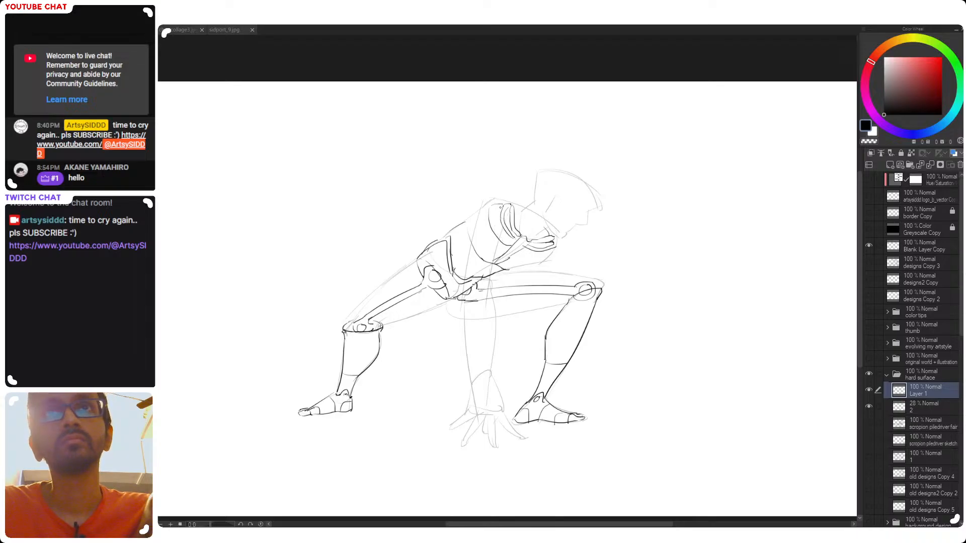
drag(497, 209, 512, 245)
key(ctrl+z)
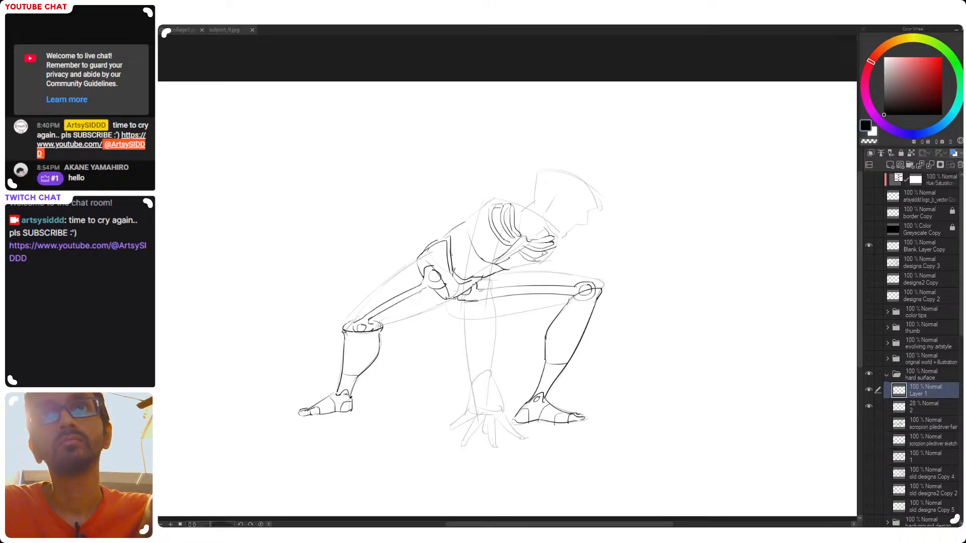
Continue the rib cage toward the back with further curved ribs running down to the breastbone
drag(482, 215, 497, 255)
key(ctrl+z)
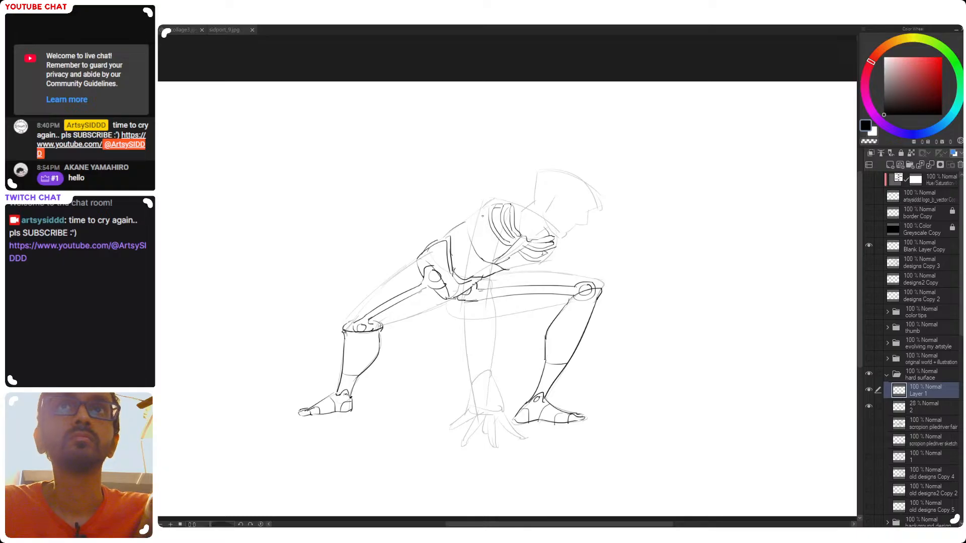
key(ctrl+z)
mouse_move(478, 224)
mouse_down()
mouse_move(488, 252)
mouse_move(500, 253)
mouse_up()
drag(485, 217, 509, 250)
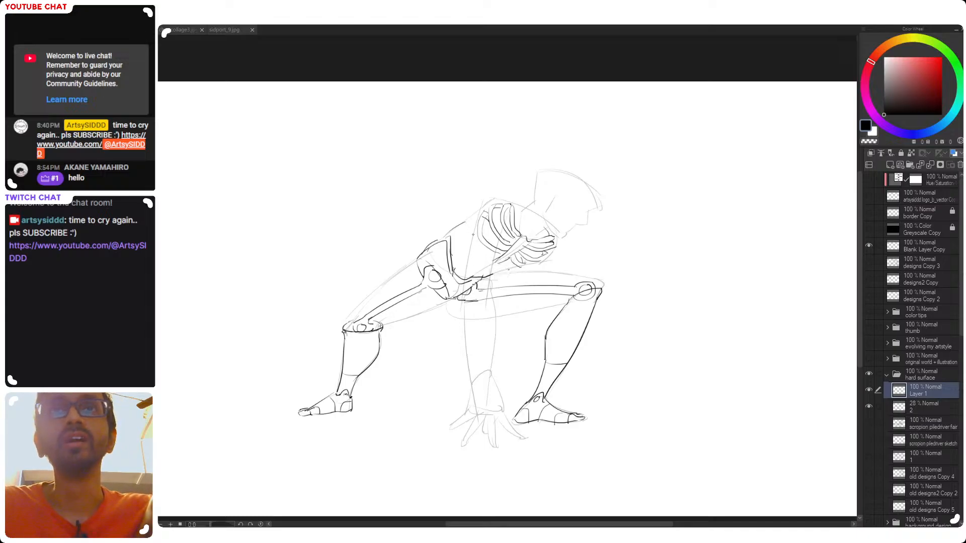
Draw the lower ribs above the waist and short rib ends along the underside of the chest
drag(461, 247, 494, 253)
key(ctrl+z)
key(ctrl+z)
key(ctrl+z)
key(ctrl+z)
key(ctrl+z)
key(ctrl+z)
key(ctrl+z)
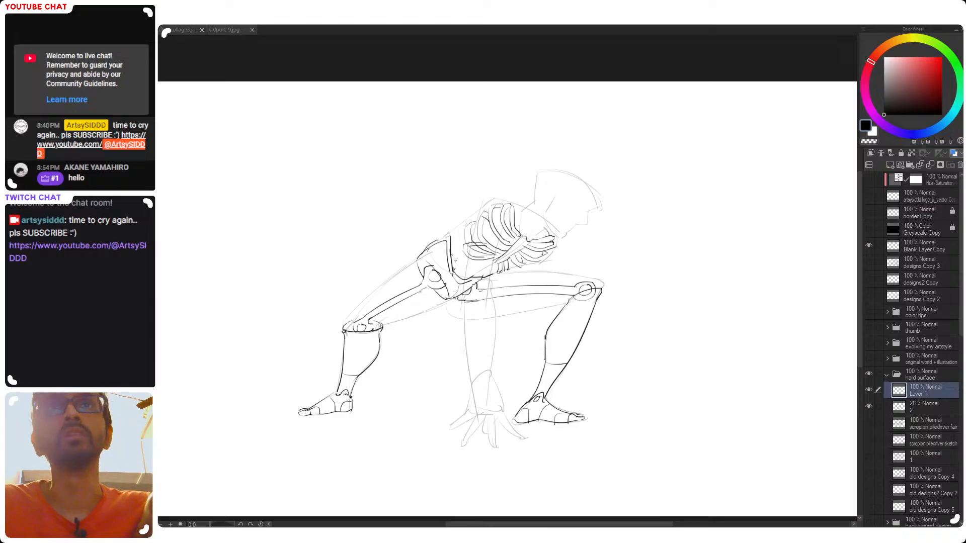
Check the figure mirrored, then add a lower back line above the pelvis and small spine segments beneath the ribs
key(h)
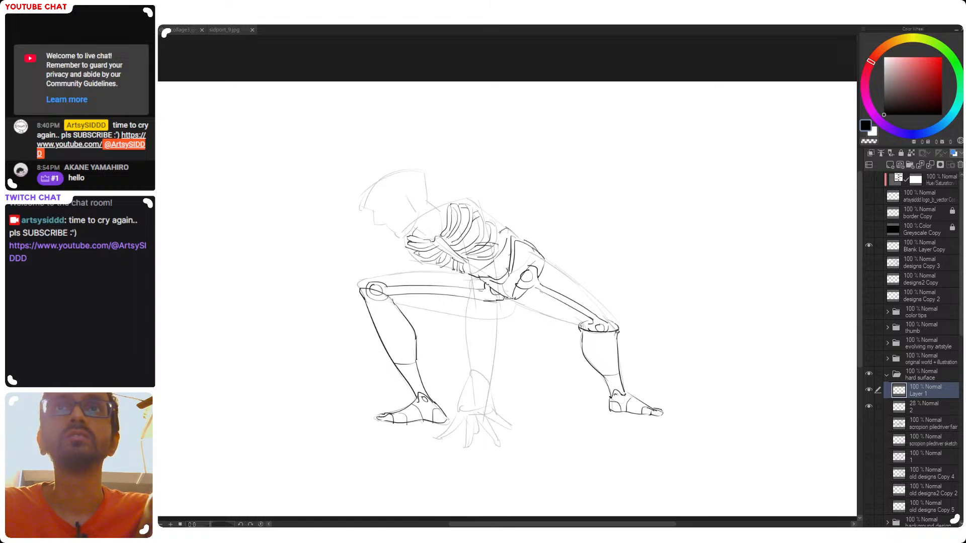
drag(469, 260, 488, 261)
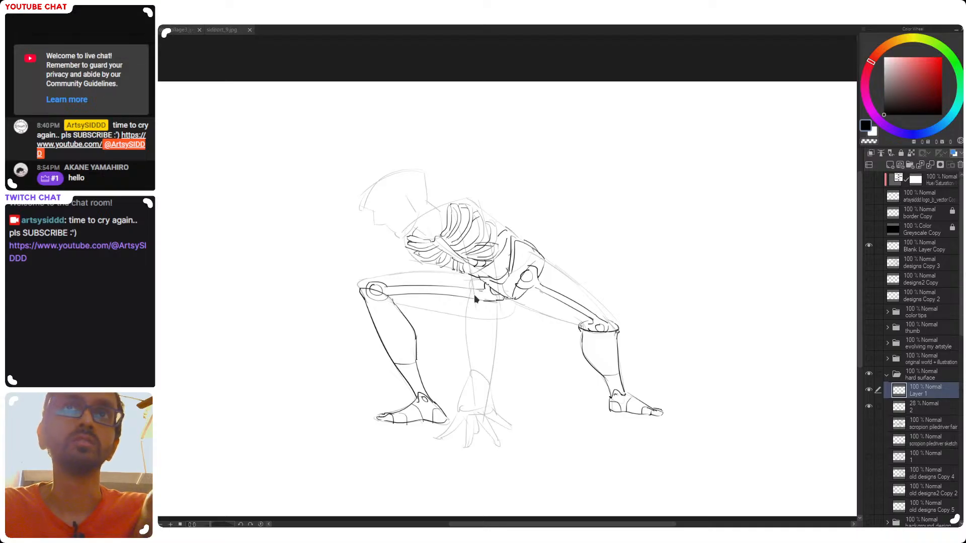
key(h)
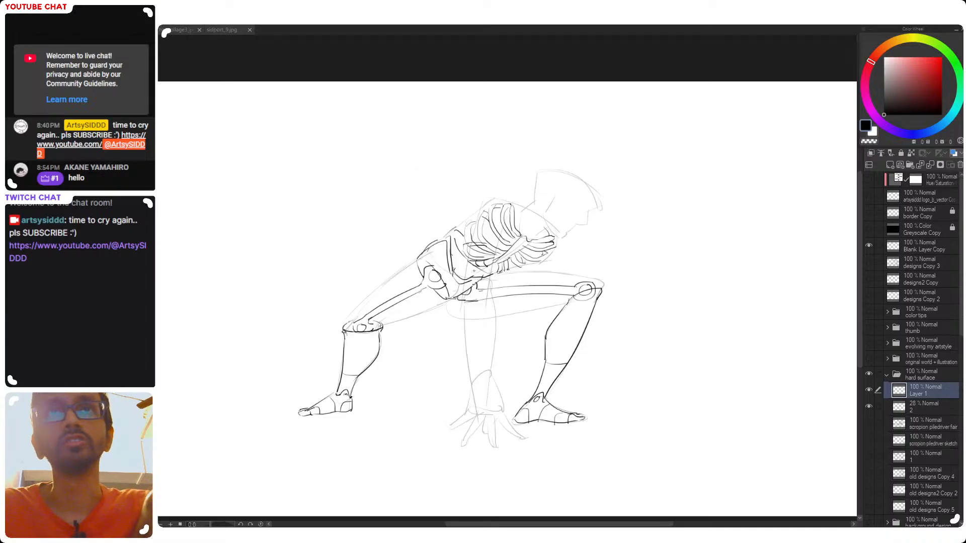
scroll(486, 263, up, 2)
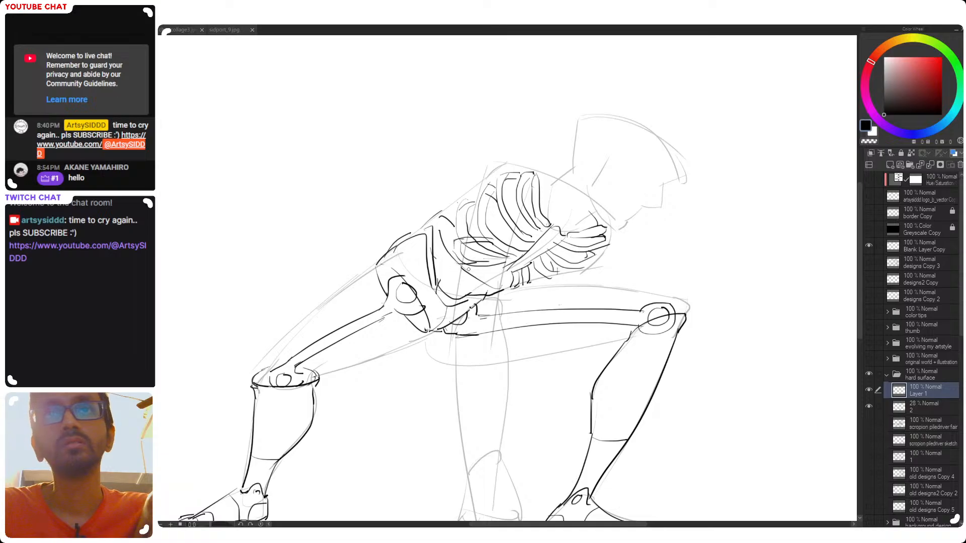
mouse_move(469, 275)
mouse_down()
mouse_move(501, 265)
mouse_move(481, 274)
mouse_move(489, 270)
mouse_up()
key(ctrl+z)
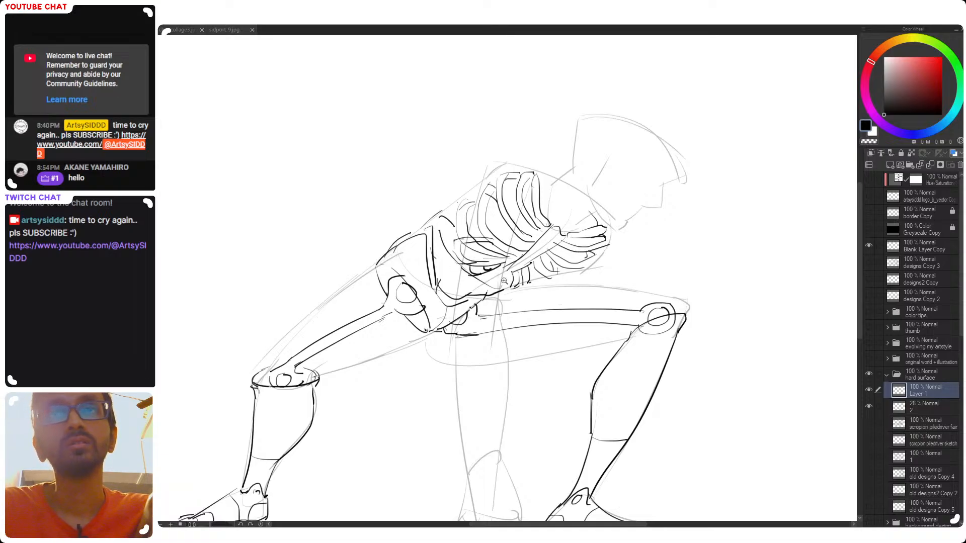
Draw the neck as a two-line column with short cross segments, and check the linework with the sketch layer hidden
scroll(486, 269, down, 3)
scroll(540, 221, up, 2)
mouse_move(520, 234)
mouse_down()
mouse_move(551, 212)
mouse_move(525, 231)
mouse_move(549, 244)
mouse_move(555, 224)
mouse_move(546, 228)
mouse_up()
key(ctrl+z)
key(ctrl+z)
key(ctrl+z)
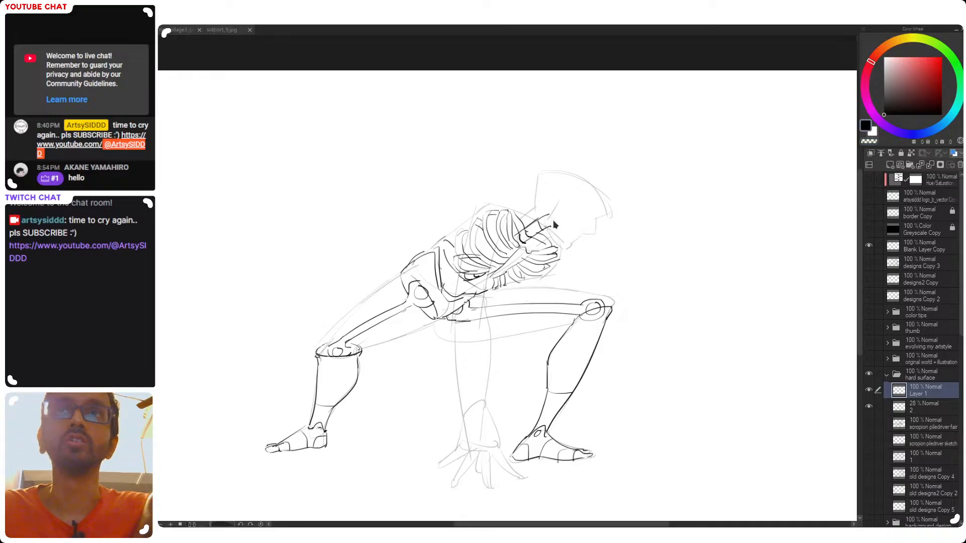
scroll(543, 226, down, 3)
scroll(512, 254, up, 2)
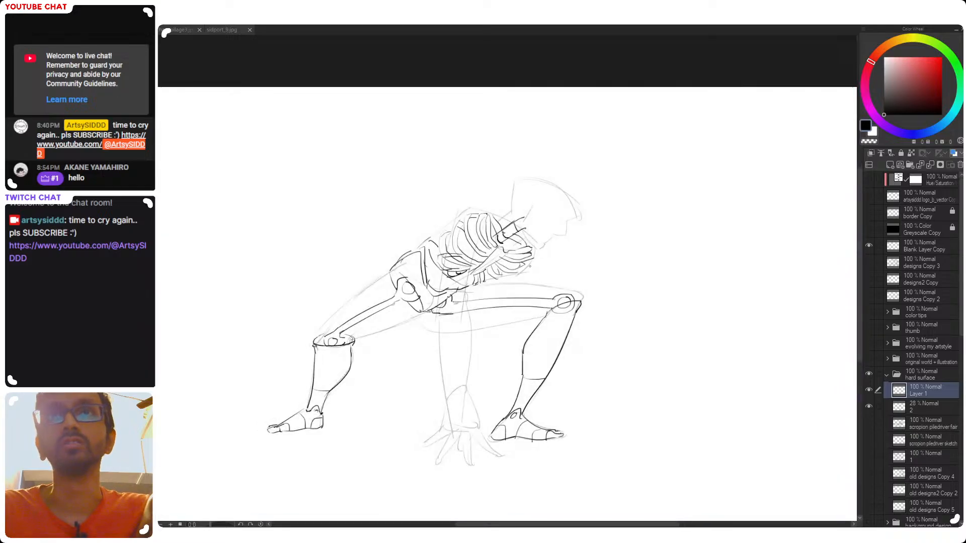
click(869, 406)
click(868, 407)
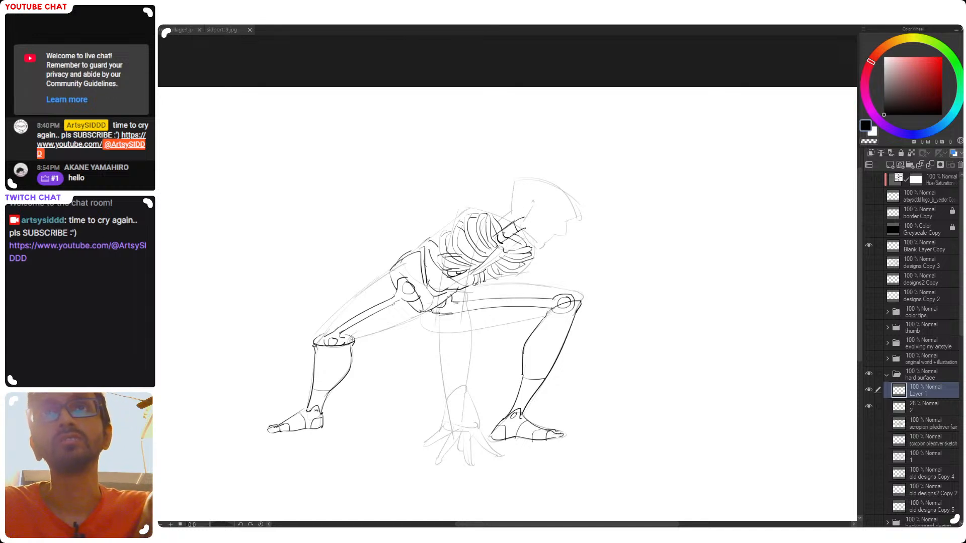
Draw the back edge of the jaw down from the side of the head to the chin
mouse_move(528, 208)
mouse_down()
mouse_move(521, 225)
mouse_move(536, 250)
mouse_up()
key(ctrl+z)
key(ctrl+z)
key(ctrl+z)
key(ctrl+z)
key(ctrl+z)
key(ctrl+z)
key(ctrl+z)
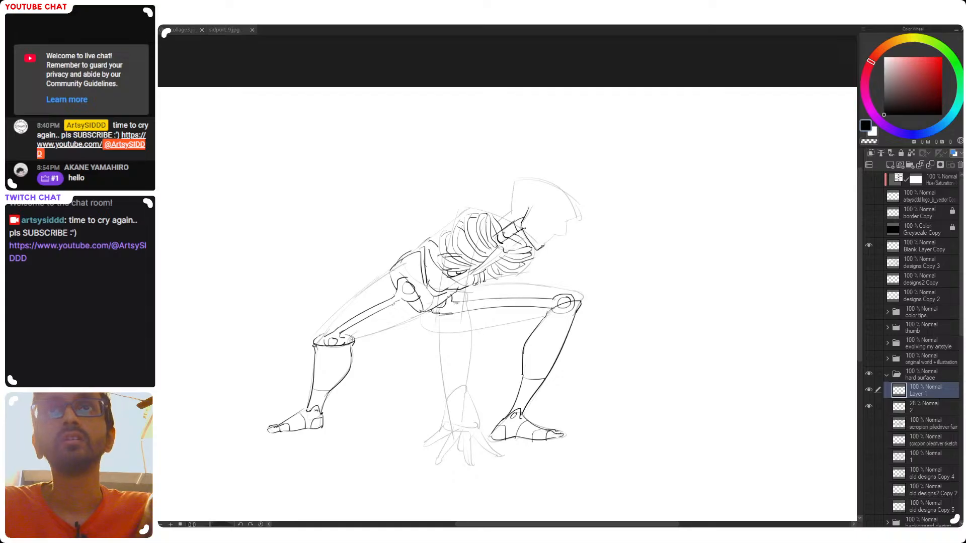
key(ctrl+z)
Draw the front of the face from the chin past the notched nose area up to the brow
mouse_move(543, 244)
mouse_down()
mouse_move(562, 235)
mouse_move(559, 243)
mouse_move(566, 219)
mouse_move(557, 238)
mouse_up()
key(ctrl+z)
key(ctrl+z)
key(ctrl+z)
key(ctrl+z)
key(ctrl+z)
key(ctrl+z)
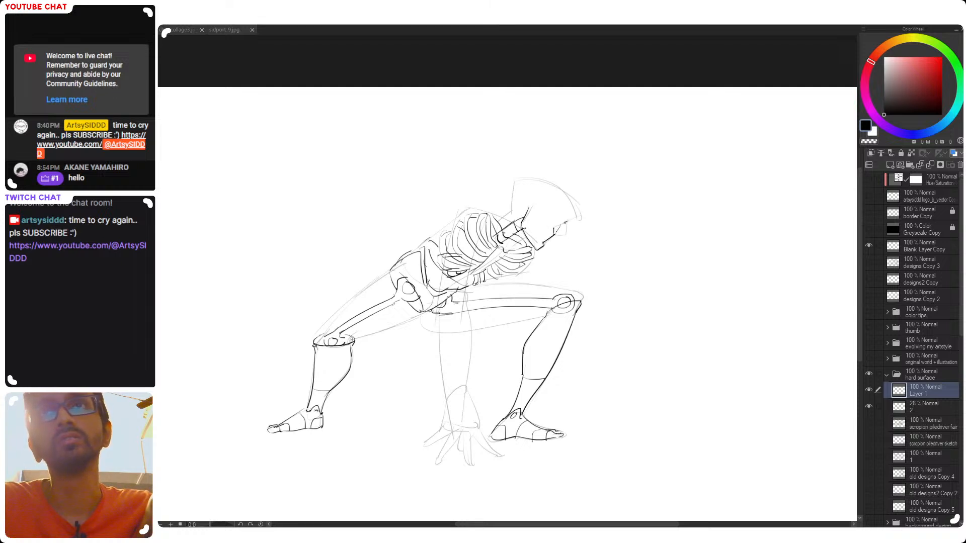
drag(563, 223, 576, 216)
key(ctrl+z)
key(ctrl+z)
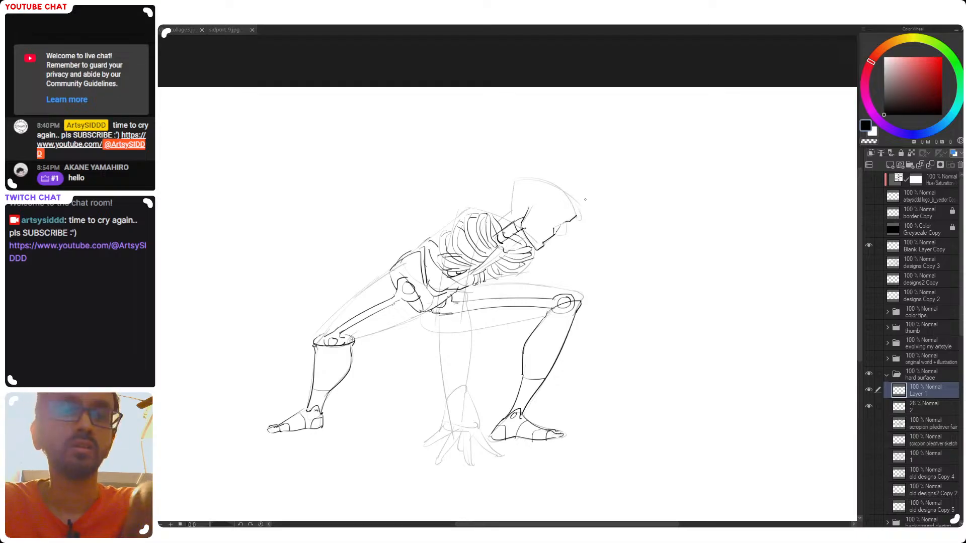
Draw the forehead edge rising from the brow, working in the mirrored view
key(h)
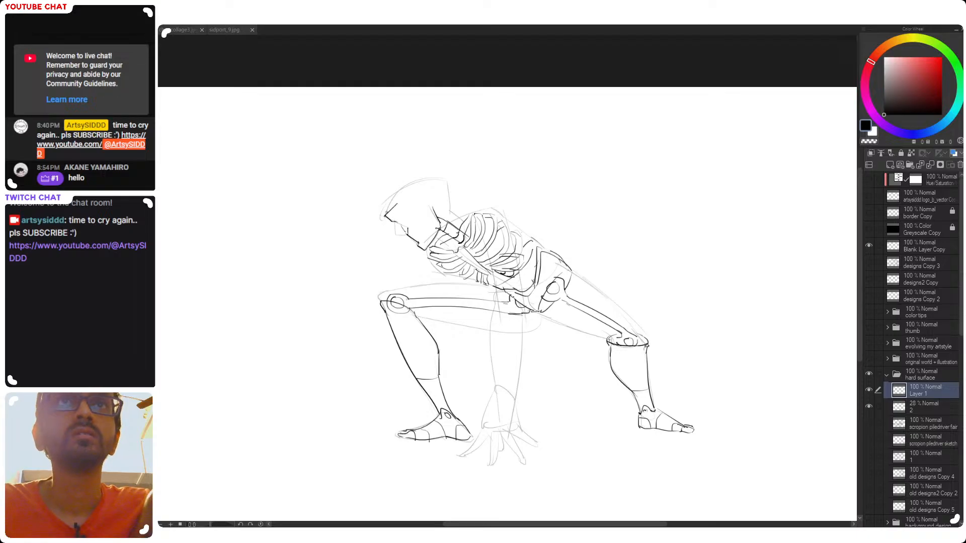
drag(396, 205, 438, 182)
key(ctrl+z)
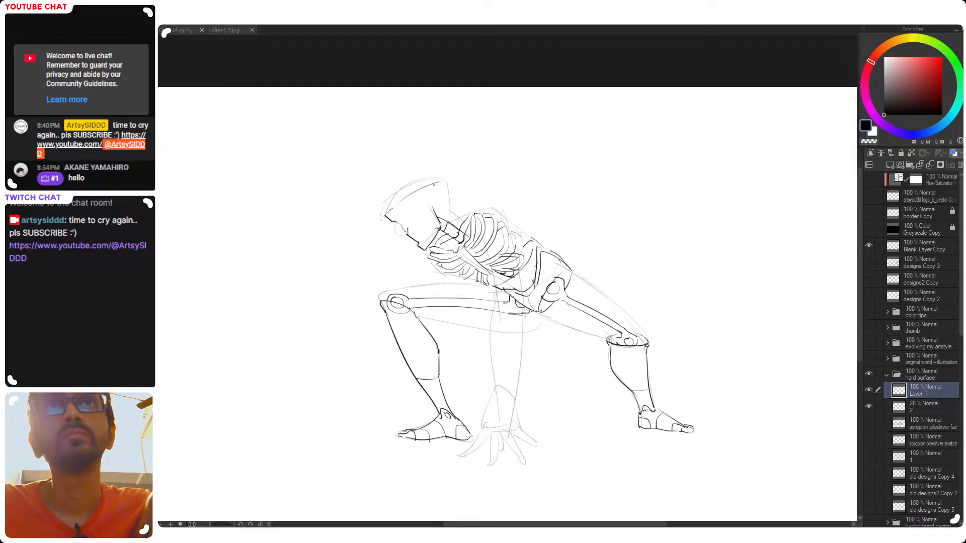
key(ctrl+z)
mouse_move(385, 214)
mouse_down()
mouse_move(410, 179)
mouse_move(429, 175)
mouse_up()
key(ctrl+z)
key(ctrl+z)
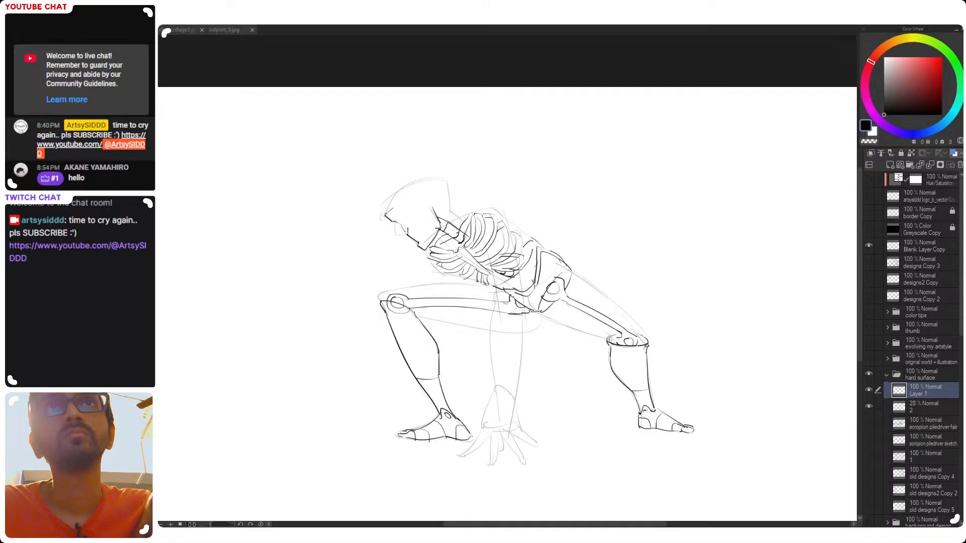
drag(386, 215, 416, 175)
key(ctrl+z)
mouse_move(385, 212)
mouse_down()
mouse_move(402, 188)
mouse_move(387, 202)
mouse_move(441, 176)
mouse_up()
key(ctrl+z)
Draw the curved top of the skull and a straight crease from the brow to the back of the crown
key(ctrl+z)
drag(387, 194, 446, 176)
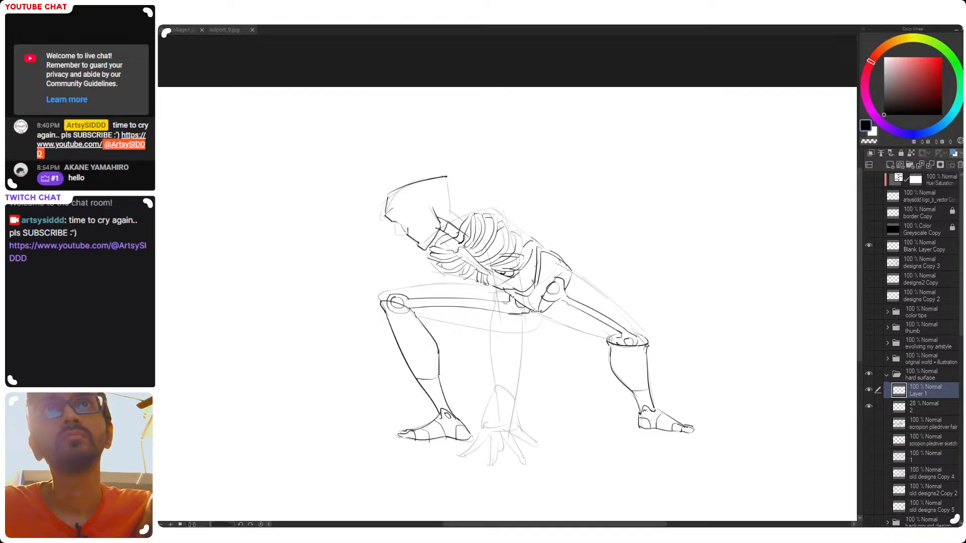
key(ctrl+z)
drag(387, 194, 442, 175)
mouse_move(393, 207)
mouse_down()
mouse_move(441, 177)
mouse_move(433, 179)
mouse_move(450, 216)
mouse_up()
key(ctrl+z)
Draw the back edge of the head slanting from the crown's rear corner down to the jaw
key(ctrl+z)
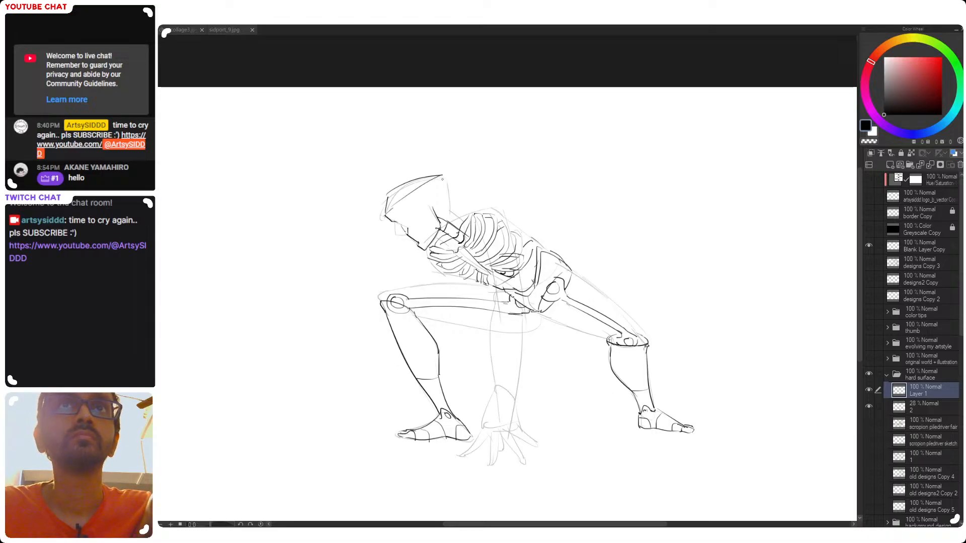
drag(446, 181, 452, 216)
key(ctrl+z)
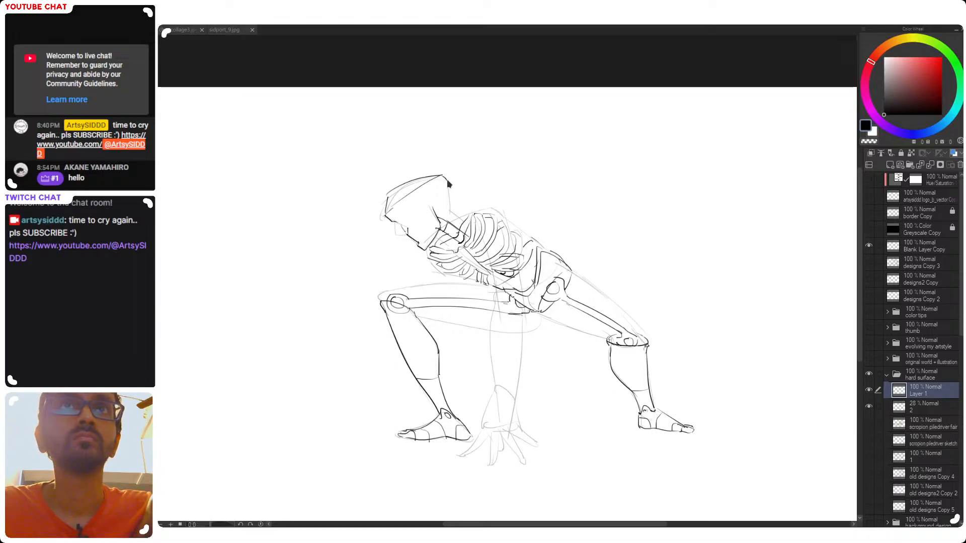
drag(446, 176, 450, 217)
key(ctrl+z)
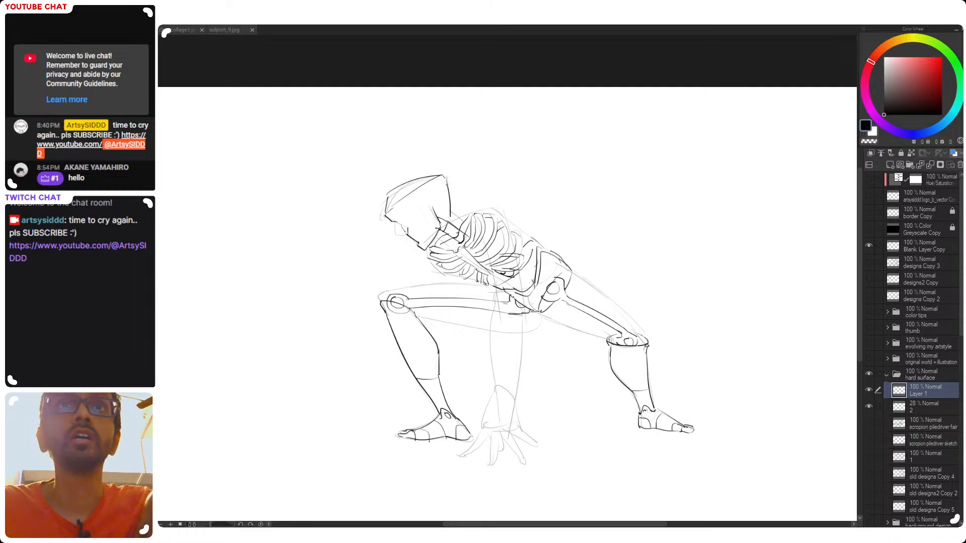
key(ctrl+z)
mouse_move(445, 178)
mouse_down()
mouse_move(438, 219)
mouse_move(451, 215)
mouse_up()
key(ctrl+z)
key(ctrl+z)
key(ctrl+z)
key(ctrl+z)
drag(445, 178, 438, 217)
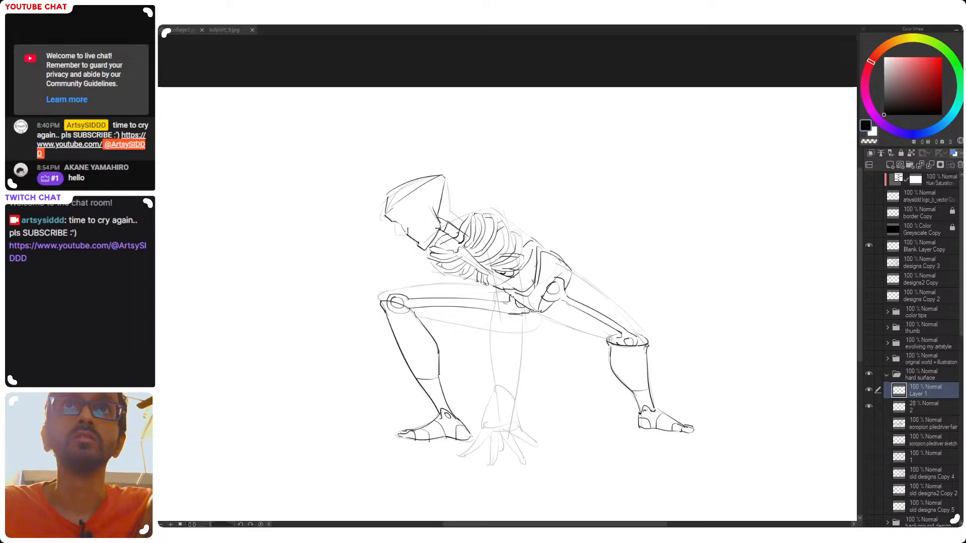
Return to the unmirrored view, rotate the canvas to set the head upright, and draw the small far eye
key(h)
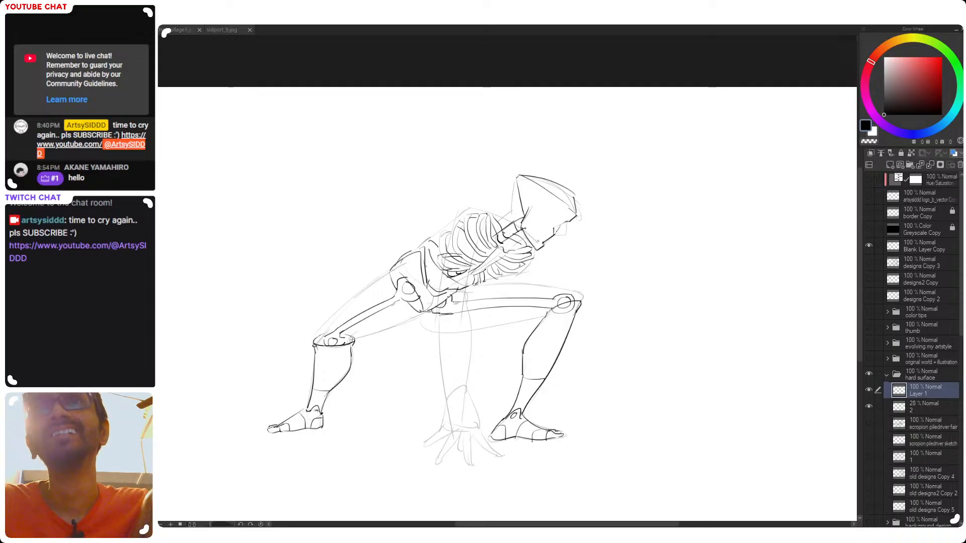
click(548, 239)
drag(577, 229, 503, 215)
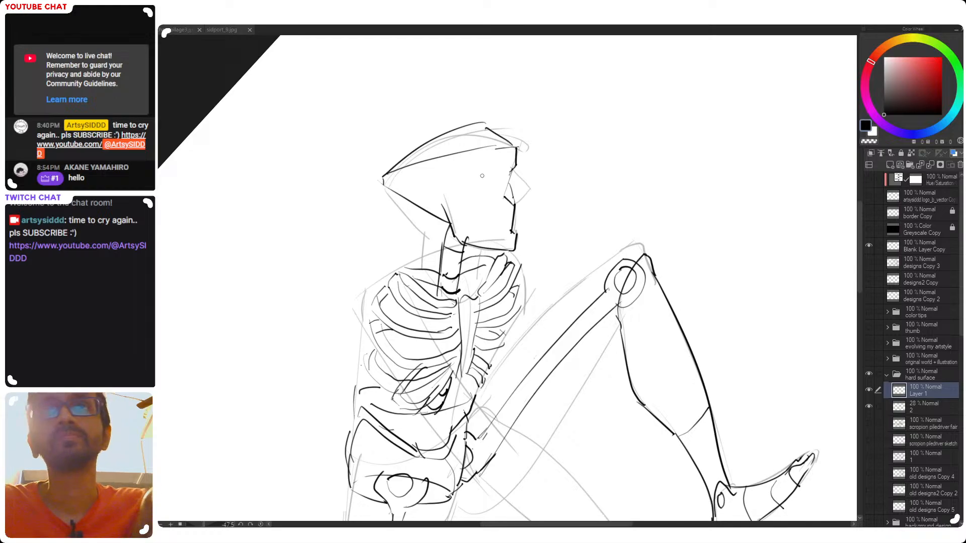
mouse_move(488, 165)
mouse_down()
mouse_move(495, 182)
mouse_move(487, 165)
mouse_move(523, 180)
mouse_move(518, 168)
mouse_move(522, 185)
mouse_up()
key(ctrl+z)
key(ctrl+z)
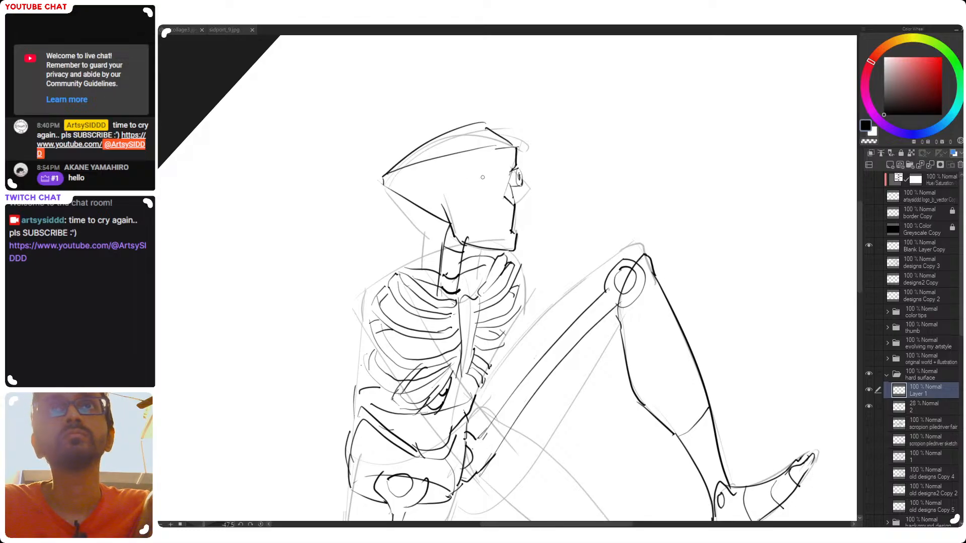
Draw the near eye as a short protruding cylinder with a pupil, erasing the overlapping lines between its two ovals
drag(477, 174, 484, 174)
drag(476, 171, 493, 166)
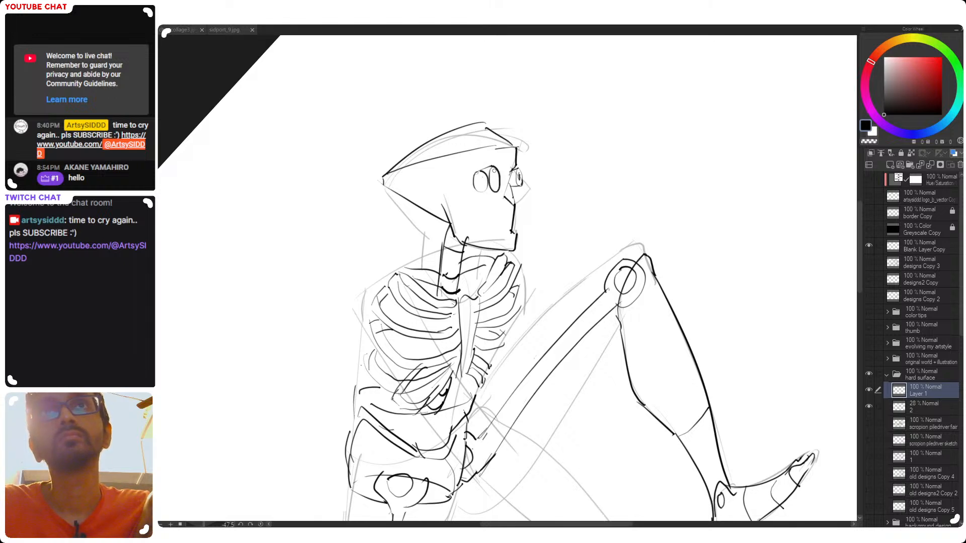
key(e)
drag(484, 181, 484, 185)
key(p)
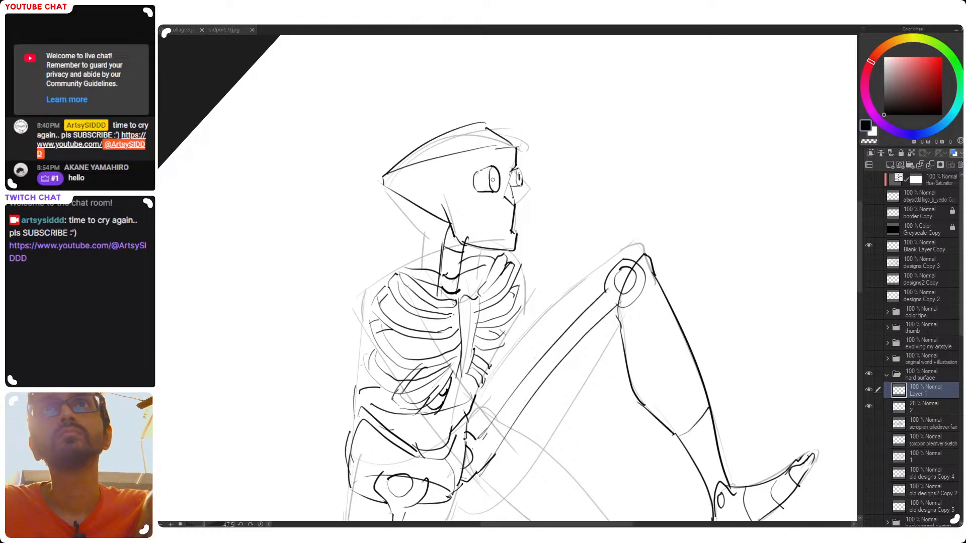
scroll(525, 221, down, 3)
drag(549, 205, 528, 236)
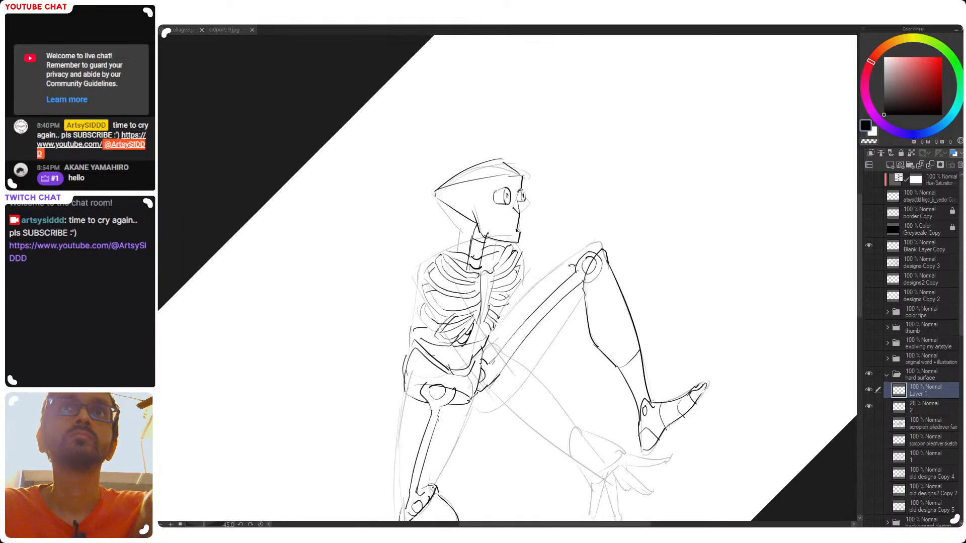
Draw a small rectangular plate on the side of the head at the ear
scroll(526, 236, up, 4)
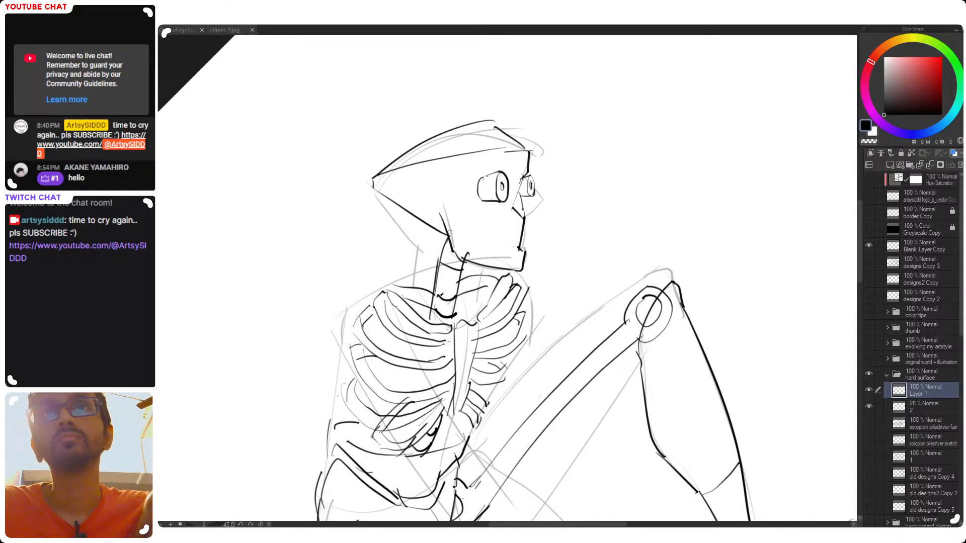
mouse_move(442, 212)
mouse_down()
mouse_move(458, 232)
mouse_move(453, 213)
mouse_move(492, 245)
mouse_move(521, 248)
mouse_move(415, 185)
mouse_move(423, 222)
mouse_up()
key(ctrl+z)
key(ctrl+z)
Draw a line across the lower face parallel to the chin edge to form a jaw strip, undoing unwanted strokes
key(ctrl+z)
key(ctrl+z)
mouse_move(412, 187)
mouse_down()
mouse_move(420, 217)
mouse_move(442, 218)
mouse_move(413, 194)
mouse_move(428, 214)
mouse_move(560, 222)
mouse_move(540, 262)
mouse_up()
key(ctrl+z)
key(ctrl+z)
key(ctrl+z)
key(ctrl+z)
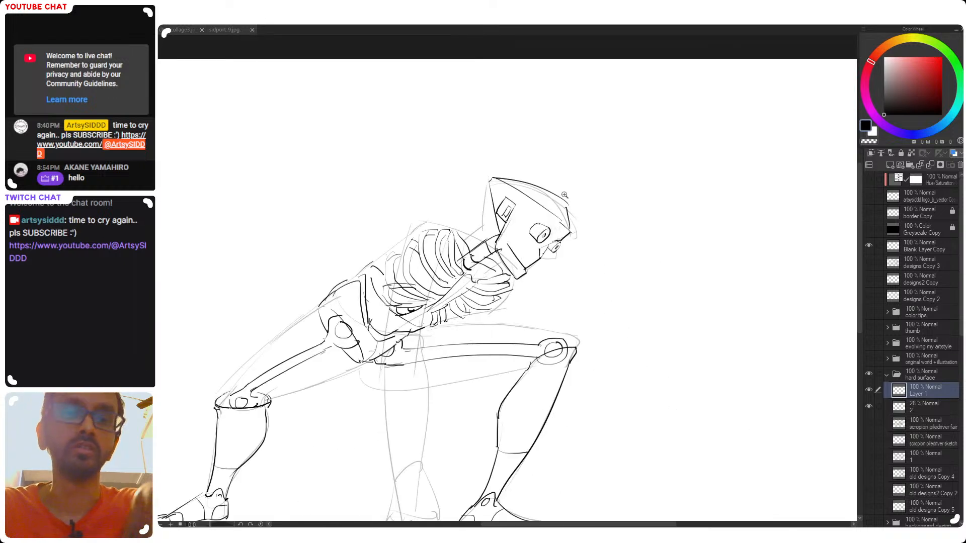
In the mirrored view, add inner lines to the ear plate and join it to the jaw strip with an angled line
key(h)
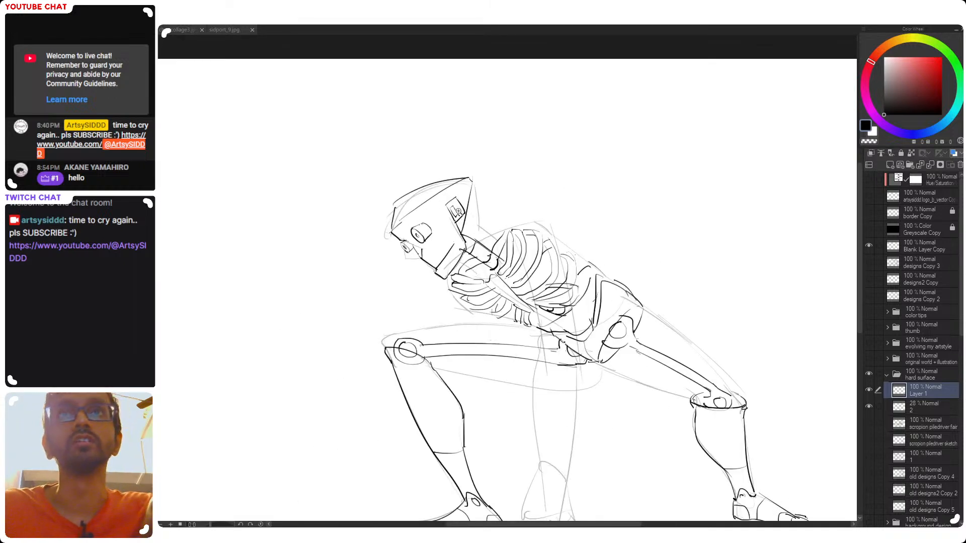
click(460, 206)
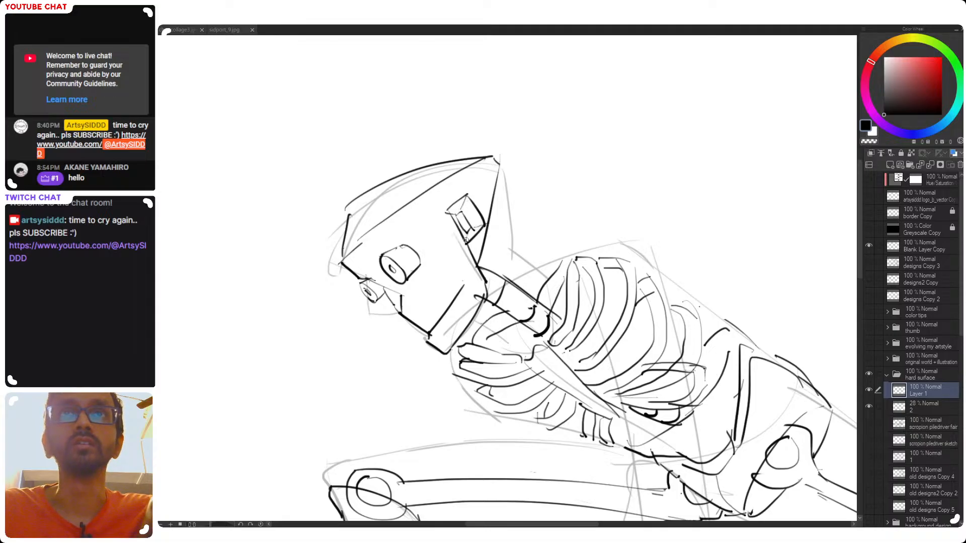
drag(466, 255, 448, 283)
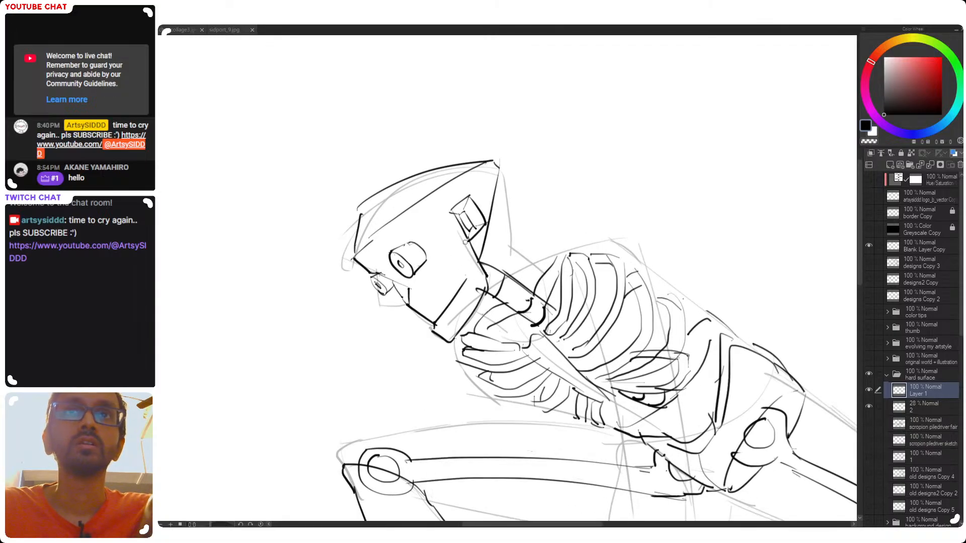
mouse_move(469, 241)
mouse_down()
mouse_move(456, 255)
mouse_move(468, 281)
mouse_up()
key(ctrl+z)
key(ctrl+z)
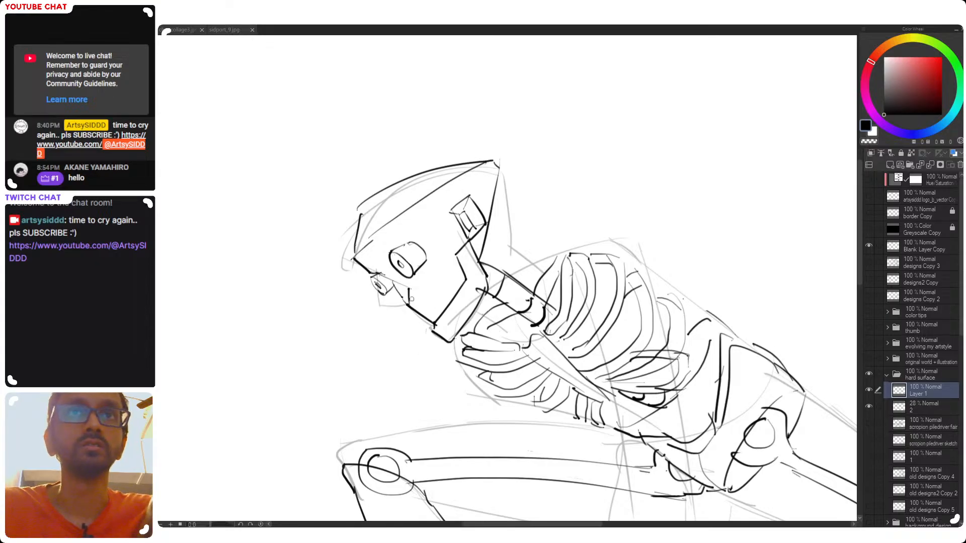
drag(409, 243, 425, 261)
key(ctrl+z)
mouse_move(356, 252)
mouse_down()
mouse_move(389, 226)
mouse_move(379, 233)
mouse_up()
key(ctrl+z)
Restore the unmirrored, unrotated view and check the whole robot with the faded sketch layer hidden and shown again
key(h)
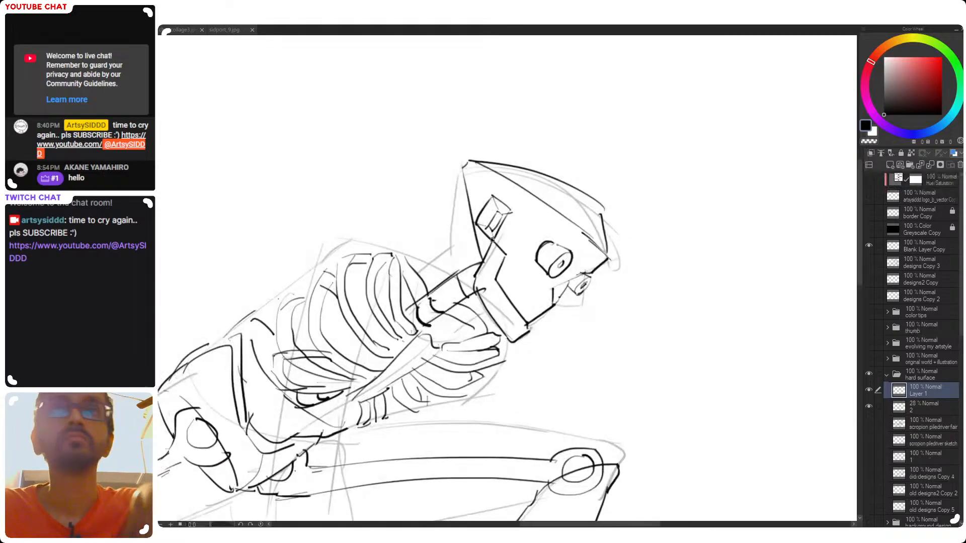
drag(611, 204, 553, 153)
drag(570, 285, 543, 268)
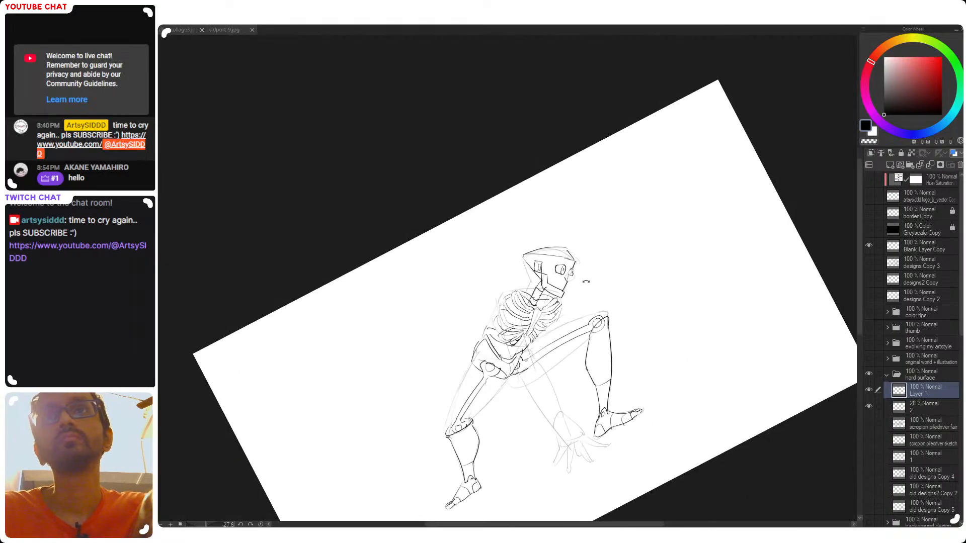
double_click(592, 292)
drag(531, 327, 692, 299)
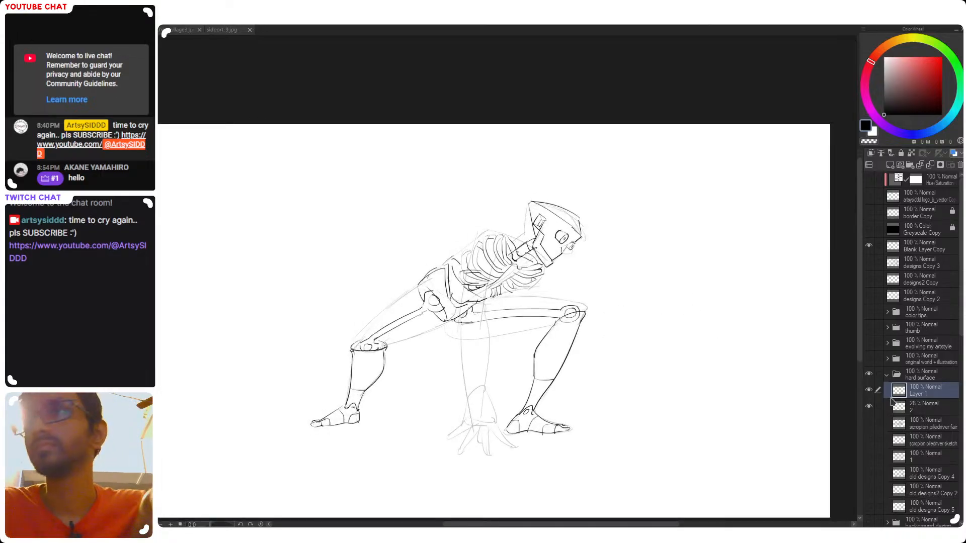
click(869, 406)
drag(493, 281, 500, 282)
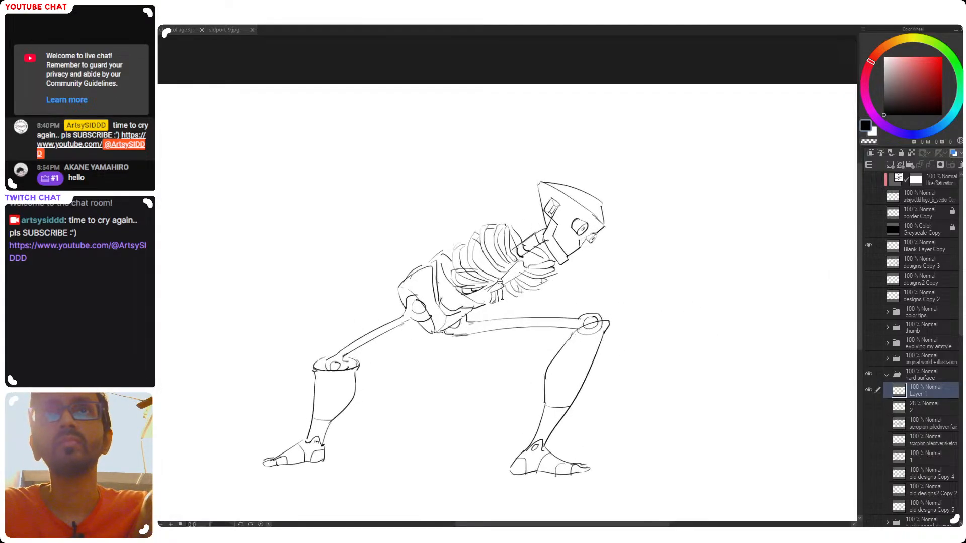
click(869, 407)
drag(579, 326, 564, 290)
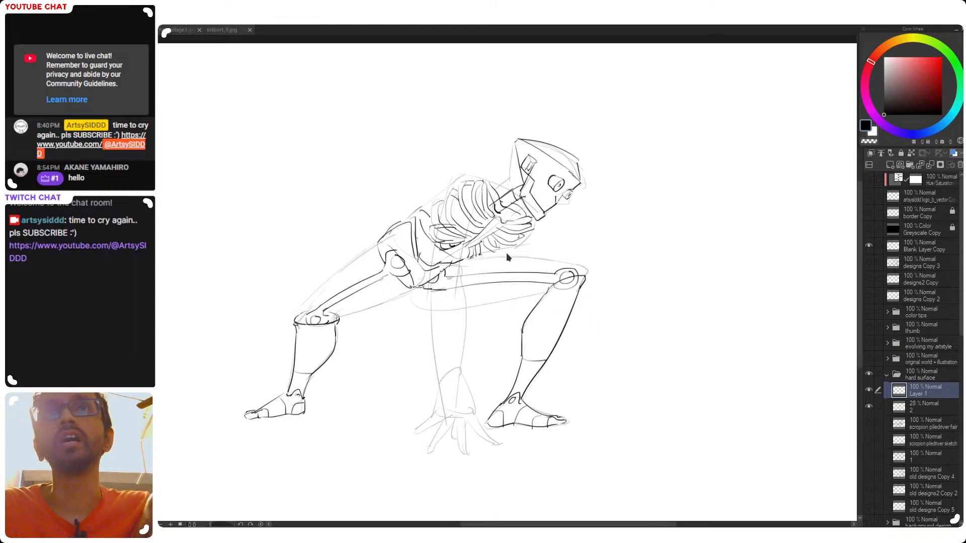
Add a new layer above Layer 1 in the hard surface folder
scroll(504, 253, down, 1)
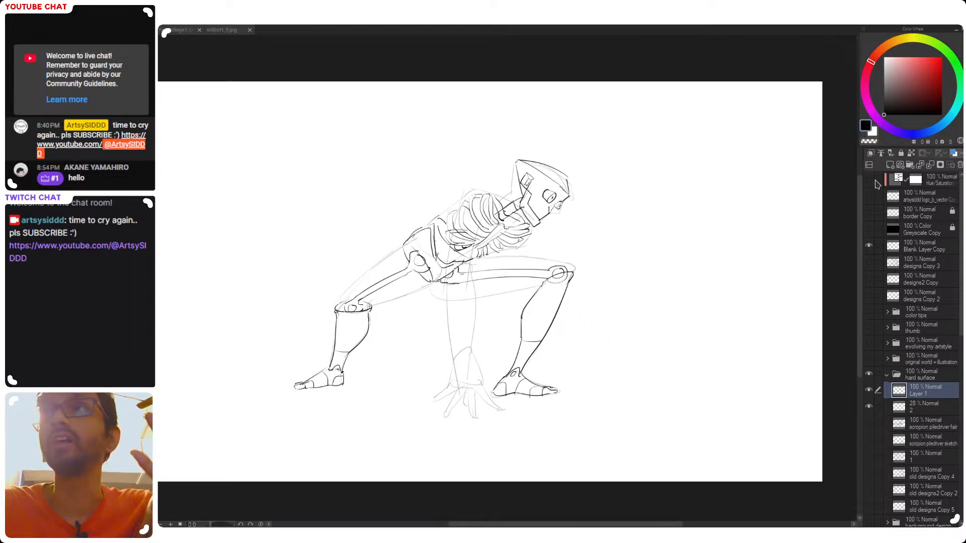
click(891, 166)
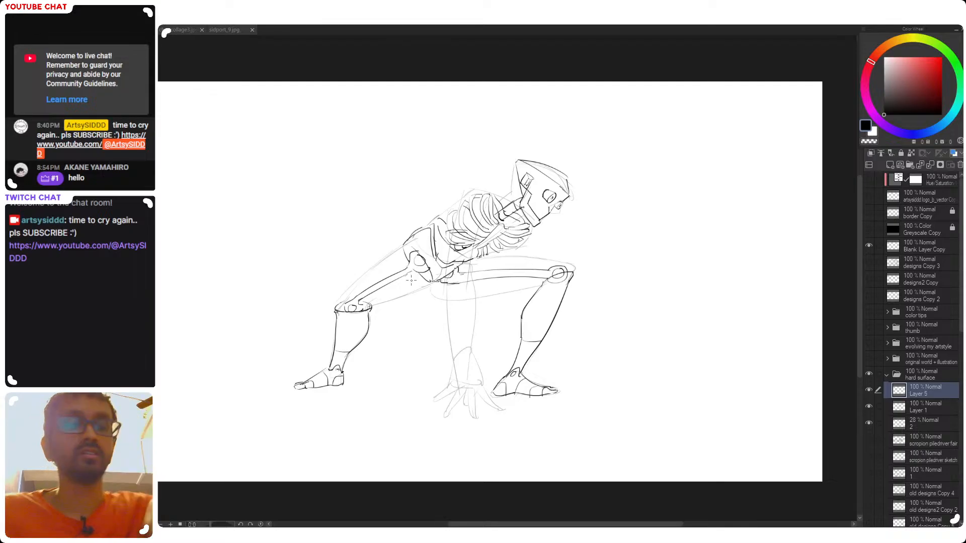
mouse_move(477, 199)
mouse_down()
mouse_move(500, 162)
mouse_move(488, 172)
mouse_up()
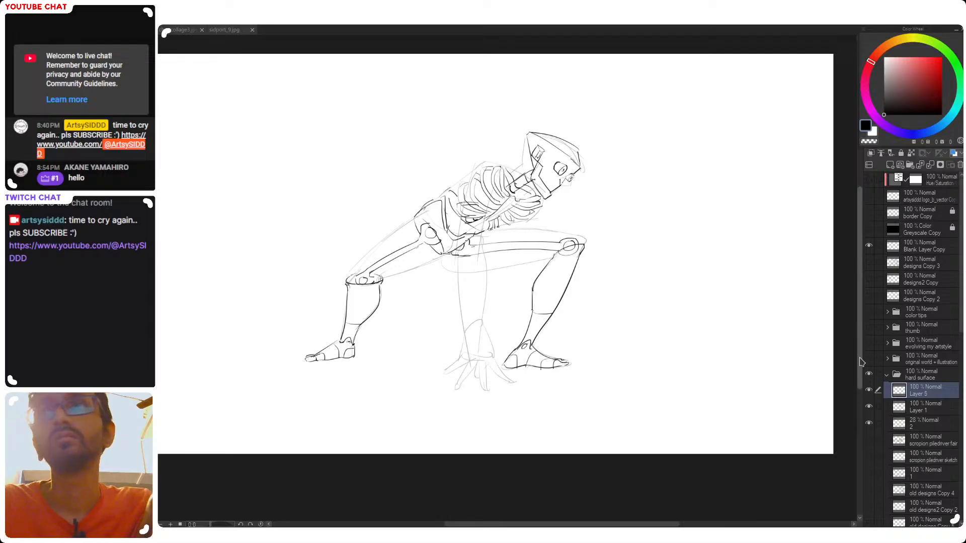
Make Layer 1 active again and draw a short line above the upper ribs at the near shoulder
click(923, 409)
drag(495, 164, 505, 169)
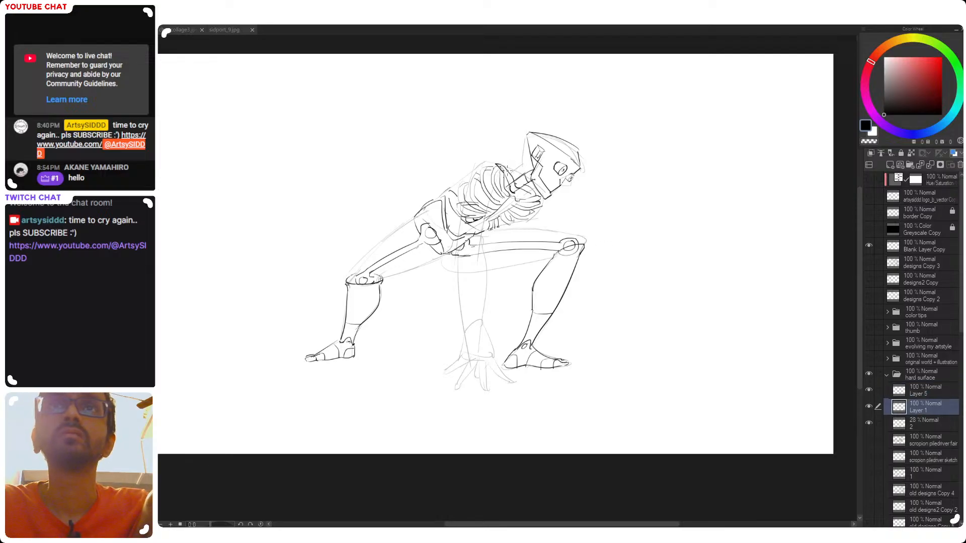
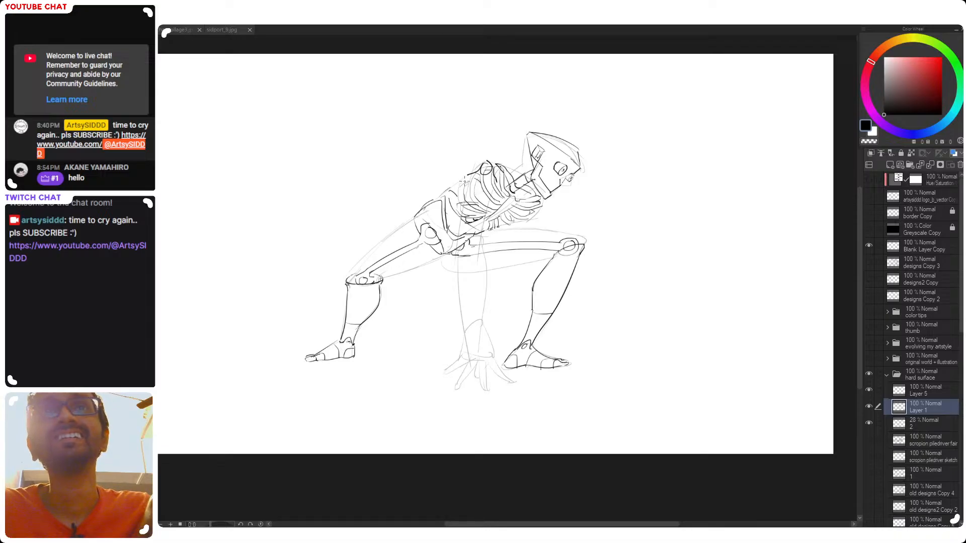
mouse_move(463, 191)
mouse_down()
mouse_move(444, 276)
mouse_move(400, 317)
mouse_move(409, 315)
mouse_move(369, 384)
mouse_up()
key(ctrl+z)
key(ctrl+z)
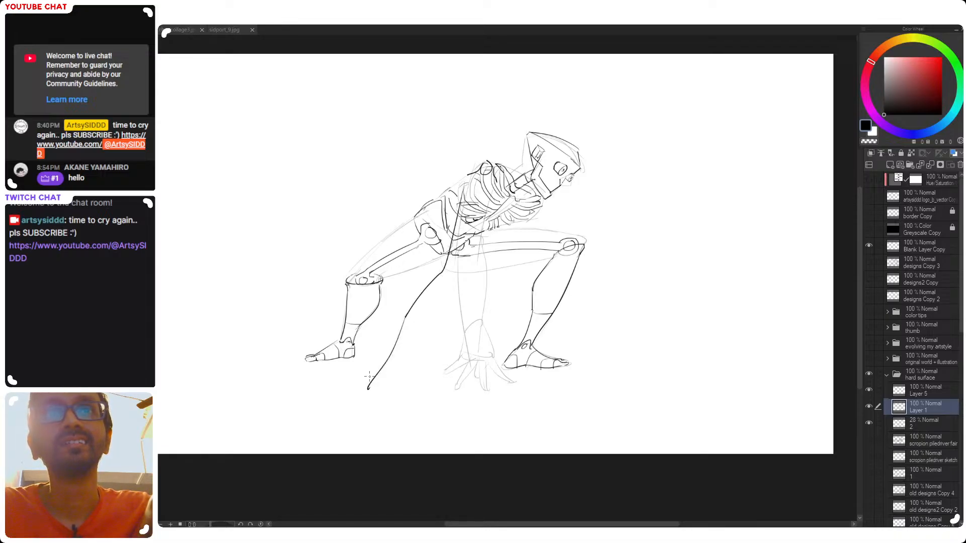
key(ctrl+z)
key(ctrl+z)
drag(461, 188, 375, 374)
key(ctrl+z)
drag(458, 191, 359, 404)
key(ctrl+z)
drag(462, 194, 412, 297)
key(ctrl+z)
drag(459, 190, 413, 298)
key(ctrl+z)
mouse_move(458, 187)
mouse_down()
mouse_move(323, 392)
mouse_move(392, 320)
mouse_move(357, 386)
mouse_up()
key(ctrl+z)
key(ctrl+z)
key(ctrl+z)
drag(392, 322, 351, 389)
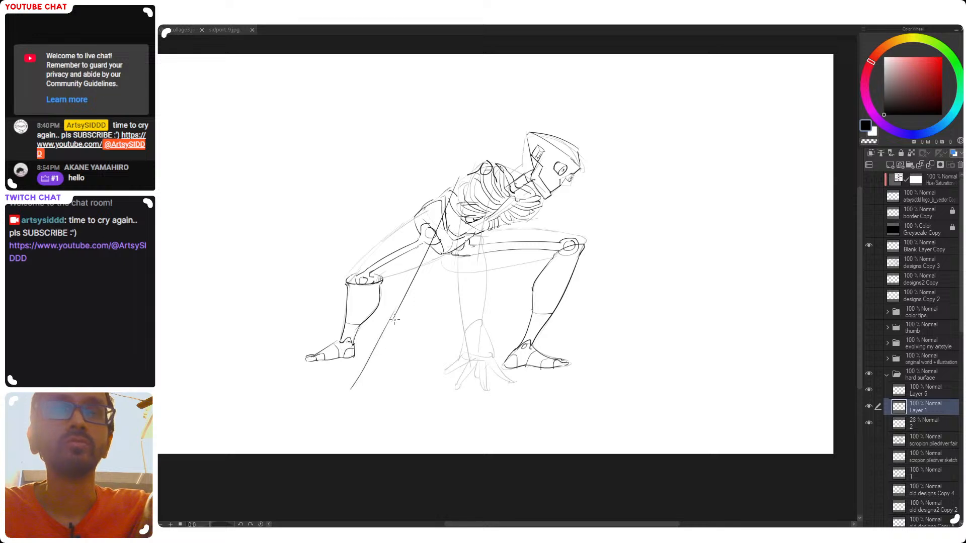
drag(471, 188, 428, 414)
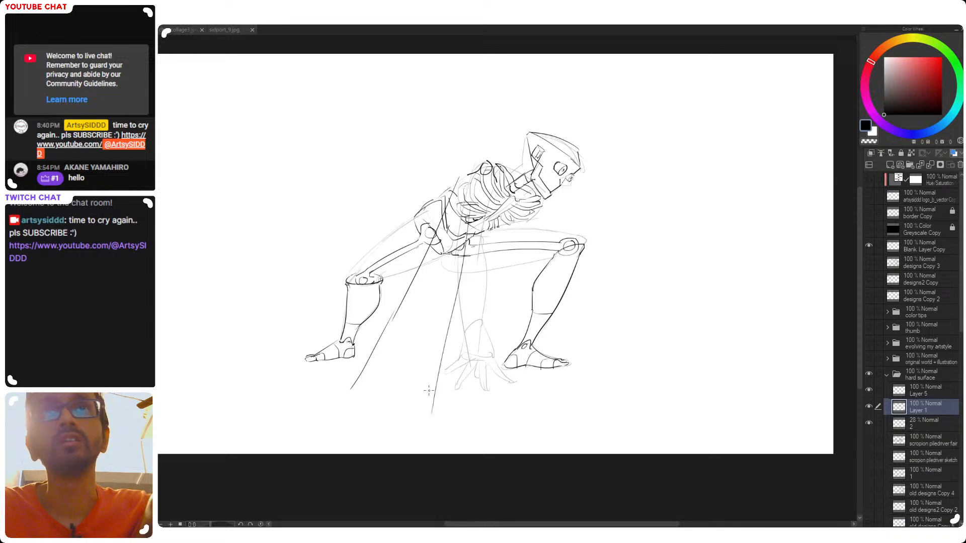
key(ctrl+z)
drag(468, 214, 434, 405)
key(ctrl+z)
drag(466, 215, 438, 383)
key(ctrl+z)
key(ctrl+z)
key(ctrl+z)
drag(459, 196, 391, 321)
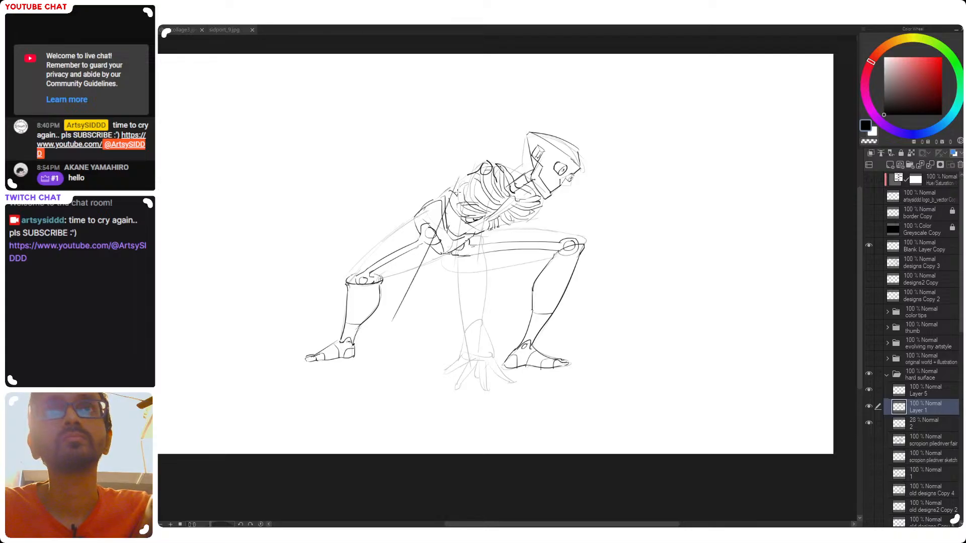
Draw a bent guide line from the near shoulder down across the rear foot for the rearmost extra arm
key(ctrl+z)
key(ctrl+z)
mouse_move(467, 181)
mouse_down()
mouse_move(389, 290)
mouse_move(416, 255)
mouse_move(393, 275)
mouse_move(406, 262)
mouse_up()
key(ctrl+z)
Draw a bent guide line from the shoulder to the ground beyond the front foot for the outermost front arm
key(ctrl+z)
key(ctrl+z)
mouse_move(472, 177)
mouse_down()
mouse_move(422, 271)
mouse_move(383, 378)
mouse_up()
key(ctrl+z)
key(ctrl+z)
mouse_move(415, 285)
mouse_down()
mouse_move(342, 371)
mouse_move(315, 373)
mouse_up()
key(ctrl+z)
drag(419, 275, 315, 373)
drag(488, 177, 466, 317)
key(ctrl+z)
mouse_move(494, 176)
mouse_down()
mouse_move(534, 280)
mouse_move(607, 396)
mouse_up()
key(ctrl+z)
drag(535, 279, 598, 371)
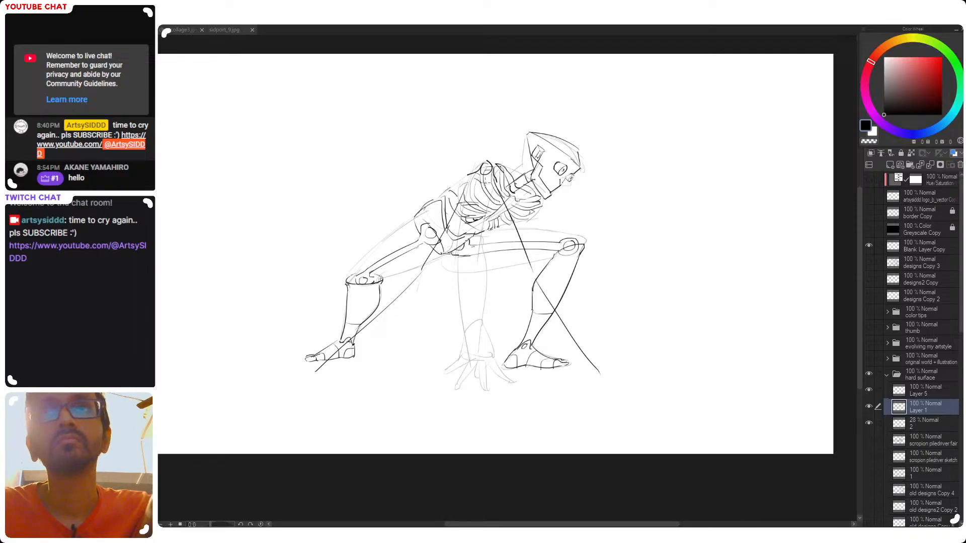
Add a second bent guide line on the front side, running from the chest down through the front ankle
drag(496, 221, 543, 391)
key(ctrl+z)
drag(515, 301, 538, 403)
key(ctrl+z)
key(ctrl+z)
drag(494, 204, 543, 393)
key(ctrl+z)
drag(507, 282, 548, 388)
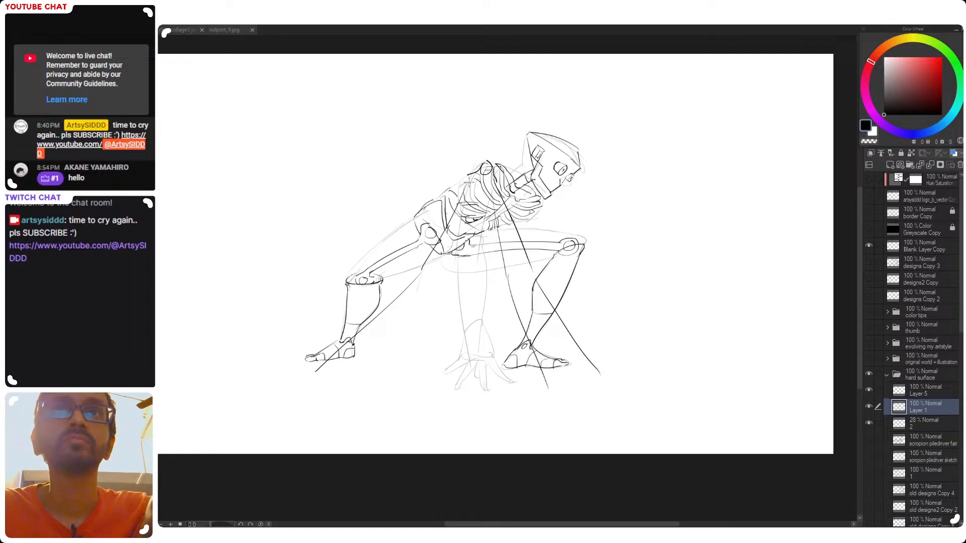
Draw a bent guide line from the chest down between the two legs for the inner rear arm
mouse_move(475, 192)
mouse_down()
mouse_move(450, 311)
mouse_move(451, 300)
mouse_move(387, 405)
mouse_up()
key(ctrl+z)
key(ctrl+z)
mouse_move(448, 302)
mouse_down()
mouse_move(389, 402)
mouse_move(424, 405)
mouse_up()
key(ctrl+z)
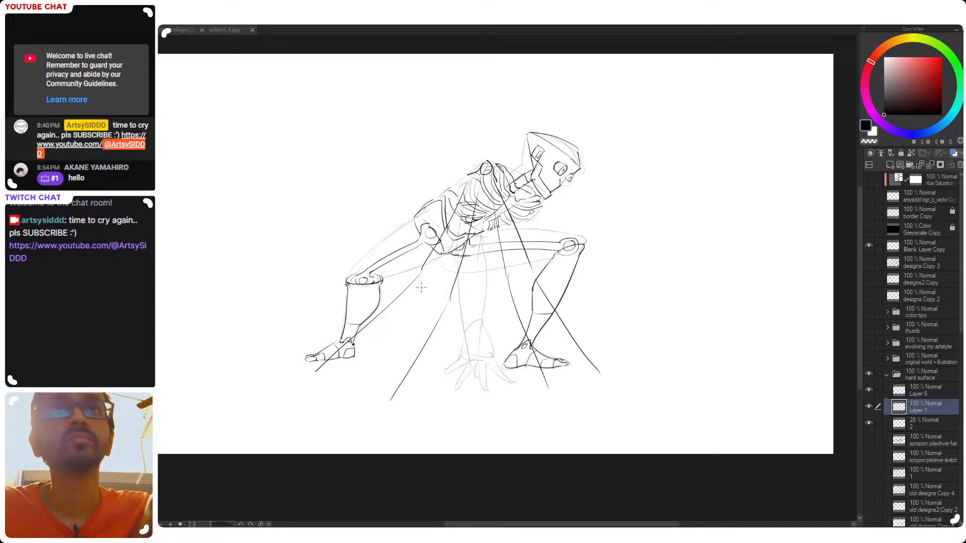
drag(478, 227, 481, 322)
key(ctrl+z)
drag(486, 212, 487, 341)
key(ctrl+z)
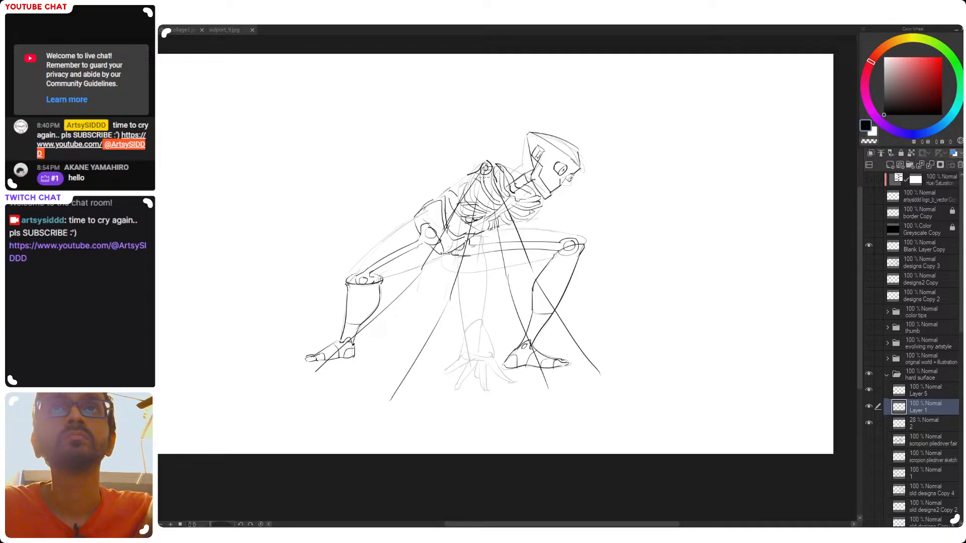
Thicken the rearmost arm with parallel lines and draw an elbow joint with an inner circle at its bend
mouse_move(477, 184)
mouse_down()
mouse_move(433, 283)
mouse_move(416, 291)
mouse_move(427, 276)
mouse_move(432, 286)
mouse_move(427, 275)
mouse_move(422, 285)
mouse_move(433, 283)
mouse_move(367, 335)
mouse_up()
key(ctrl+z)
key(ctrl+z)
key(ctrl+z)
key(ctrl+z)
key(ctrl+z)
key(ctrl+z)
key(ctrl+z)
key(ctrl+z)
drag(420, 291, 298, 401)
Finish the rearmost arm with a small circled wrist joint and a curved pointed claw below the rear foot
key(ctrl+z)
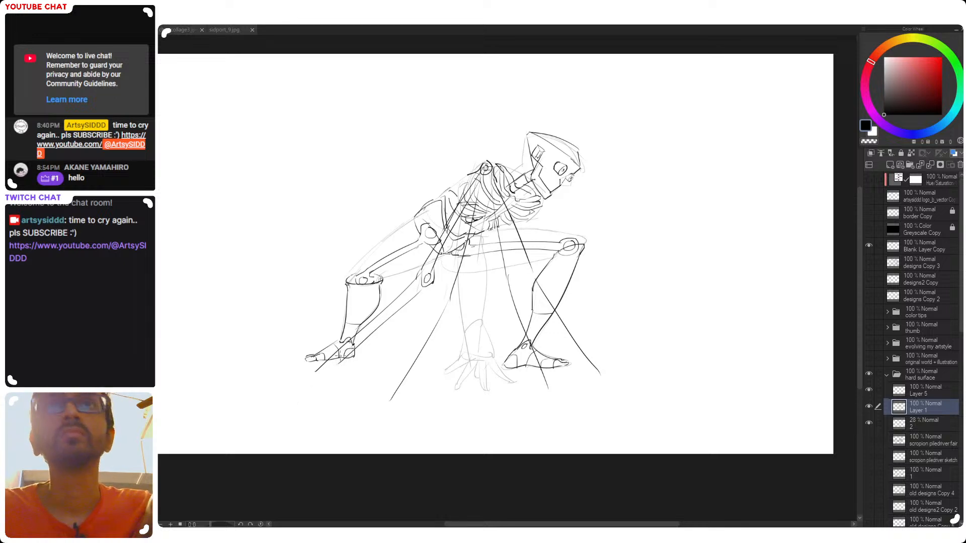
drag(338, 364, 291, 400)
key(ctrl+z)
key(ctrl+z)
key(ctrl+z)
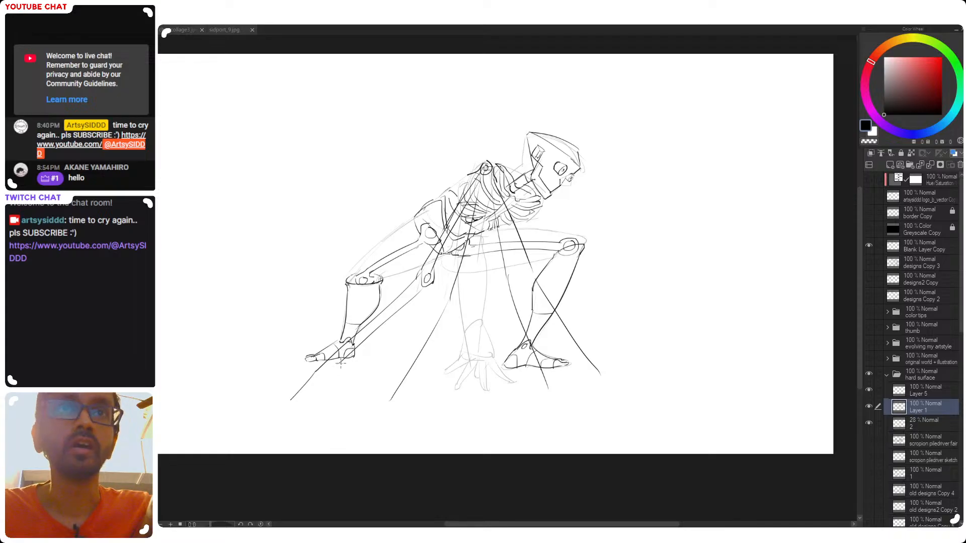
mouse_move(318, 370)
mouse_down()
mouse_move(302, 399)
mouse_move(323, 371)
mouse_up()
key(ctrl+z)
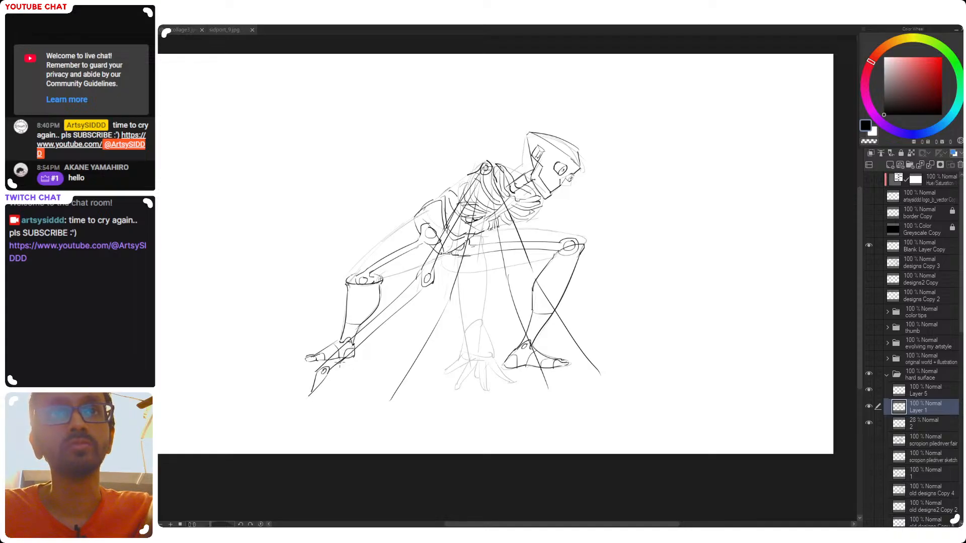
mouse_move(308, 396)
mouse_down()
mouse_move(289, 403)
mouse_move(317, 386)
mouse_up()
key(ctrl+z)
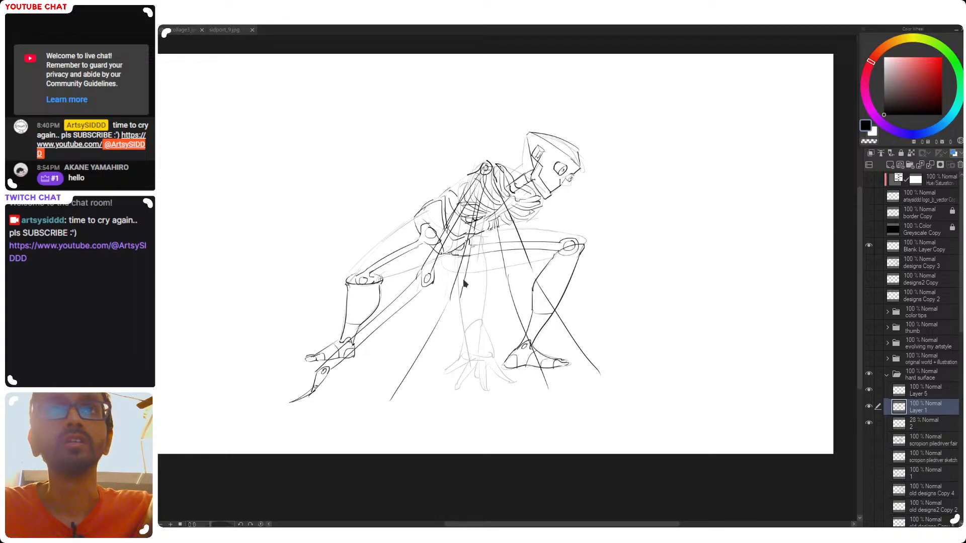
Thicken the inner rear arm with parallel lines and draw a circled elbow joint at its bend
mouse_move(476, 227)
mouse_down()
mouse_move(454, 308)
mouse_move(459, 303)
mouse_move(461, 291)
mouse_move(394, 403)
mouse_up()
key(ctrl+z)
key(ctrl+z)
key(ctrl+z)
key(ctrl+z)
key(ctrl+z)
key(ctrl+z)
key(ctrl+z)
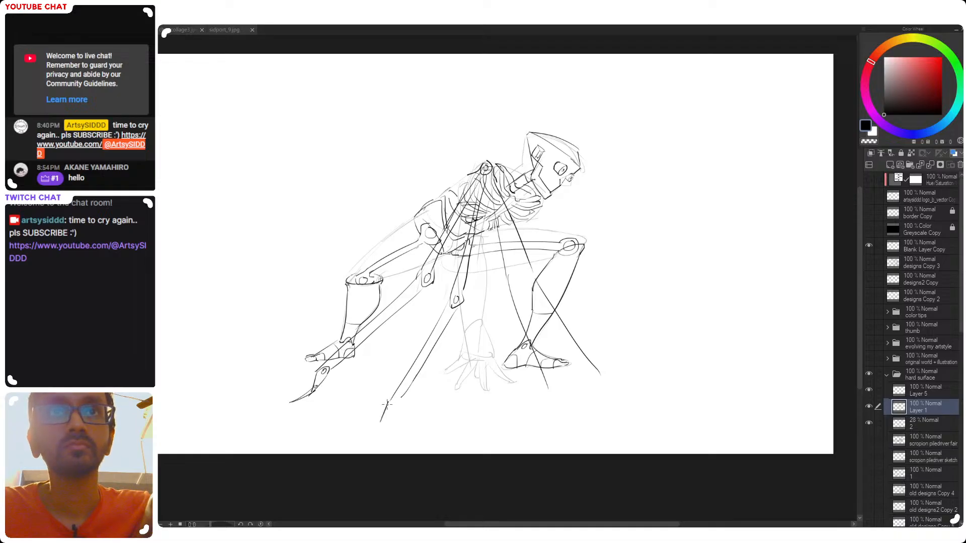
Add a circled wrist joint and a sharp curved claw to the end of the inner rear arm
mouse_move(381, 421)
mouse_down()
mouse_move(405, 392)
mouse_move(371, 423)
mouse_move(388, 414)
mouse_up()
key(ctrl+z)
key(ctrl+z)
key(ctrl+z)
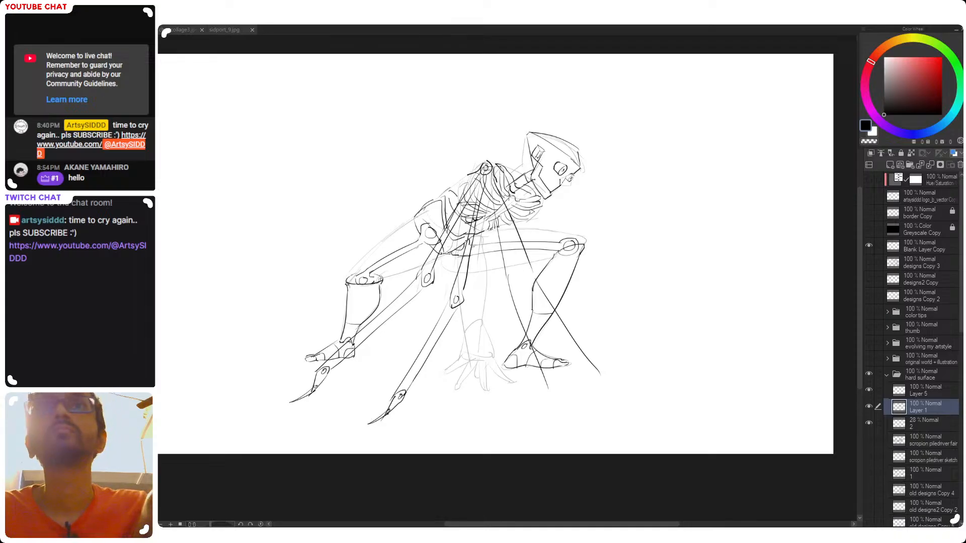
Draw the upper segment of the inner front arm from the shoulder down to a circled elbow joint
drag(489, 195, 496, 265)
key(ctrl+z)
drag(489, 206, 498, 320)
key(ctrl+z)
drag(486, 180, 496, 285)
key(ctrl+z)
mouse_move(487, 182)
mouse_down()
mouse_move(497, 279)
mouse_move(503, 293)
mouse_move(502, 277)
mouse_move(511, 288)
mouse_up()
key(ctrl+z)
key(ctrl+z)
key(ctrl+z)
key(ctrl+z)
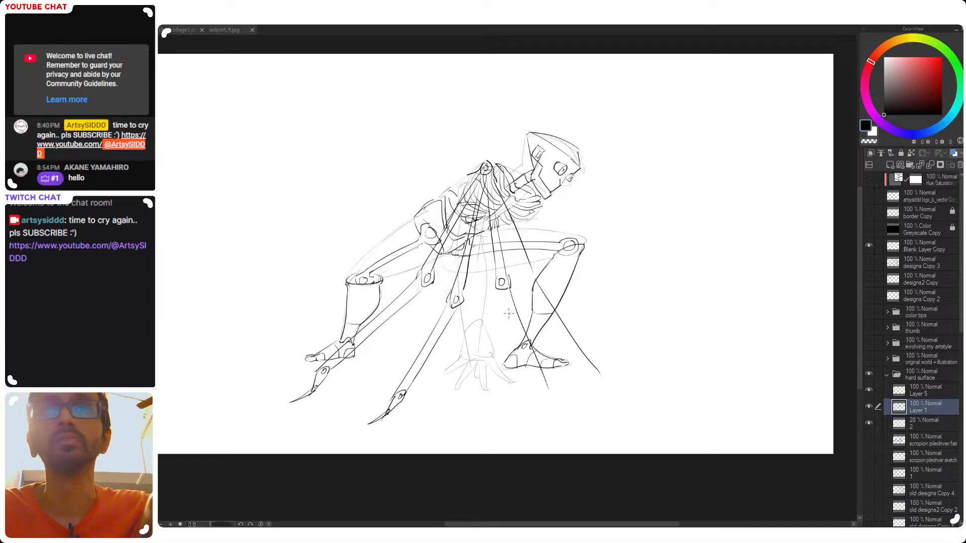
Draw the inner front arm's forearm past the front foot, ending in a circled wrist joint and a bent claw
key(ctrl+z)
drag(501, 290, 529, 370)
key(ctrl+z)
mouse_move(502, 290)
mouse_down()
mouse_move(539, 391)
mouse_move(563, 401)
mouse_up()
key(ctrl+z)
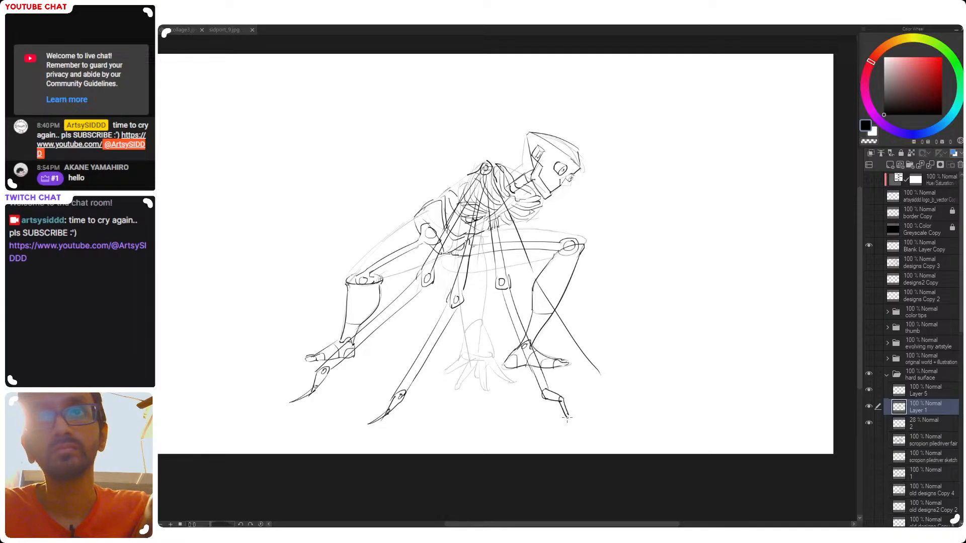
mouse_move(561, 406)
mouse_down()
mouse_move(570, 418)
mouse_move(549, 392)
mouse_up()
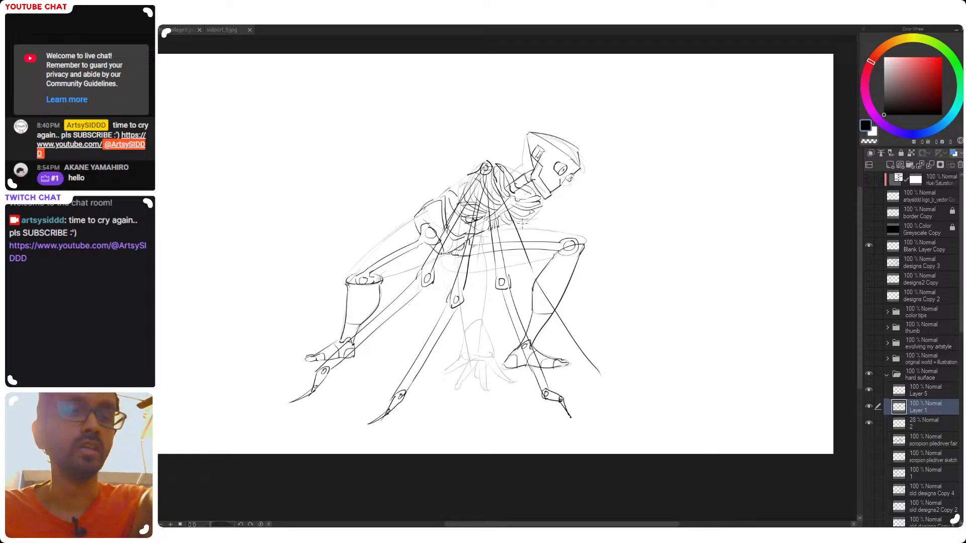
Widen the outermost front arm's upper segment with a parallel line and add a circled elbow joint at its bend
drag(498, 170, 534, 255)
key(ctrl+z)
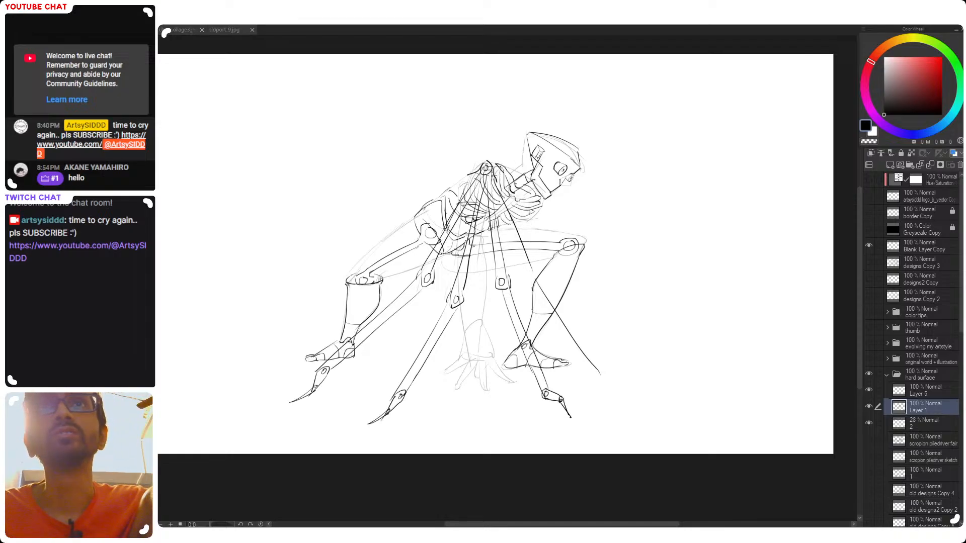
drag(494, 169, 521, 213)
key(ctrl+z)
drag(493, 170, 527, 232)
mouse_move(543, 284)
mouse_down()
mouse_move(522, 227)
mouse_move(541, 282)
mouse_move(539, 273)
mouse_move(584, 352)
mouse_up()
key(ctrl+z)
key(ctrl+z)
In the mirrored view, draw the outermost front arm's forearm, circled wrist joint and pointed claw
key(ctrl+z)
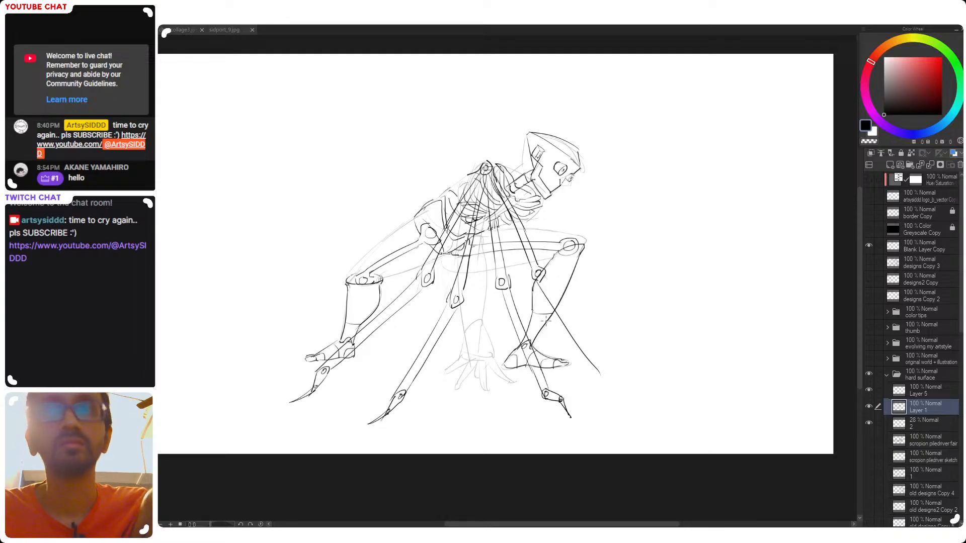
key(h)
drag(417, 280, 378, 331)
key(ctrl+z)
mouse_move(418, 277)
mouse_down()
mouse_move(340, 379)
mouse_move(356, 368)
mouse_move(338, 374)
mouse_move(364, 376)
mouse_move(332, 378)
mouse_up()
key(ctrl+z)
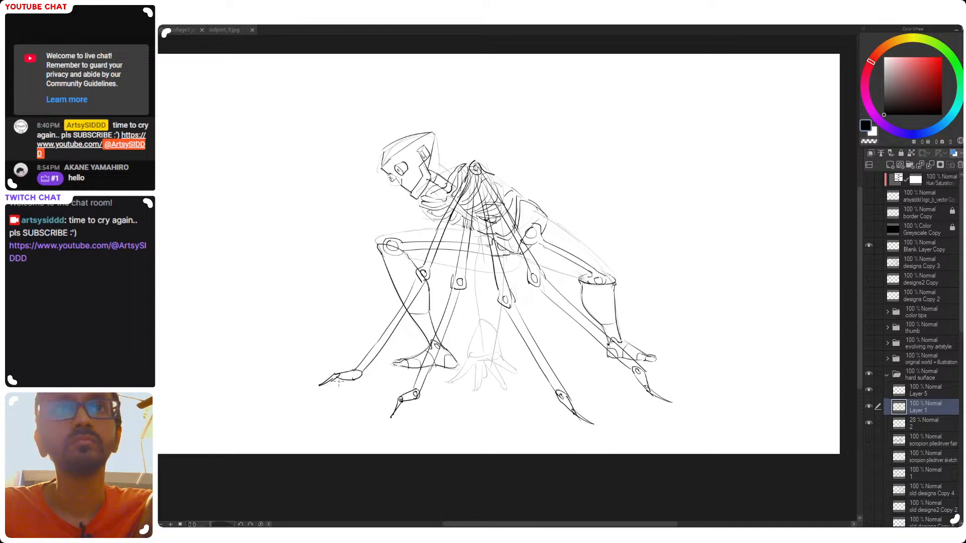
drag(358, 371, 357, 372)
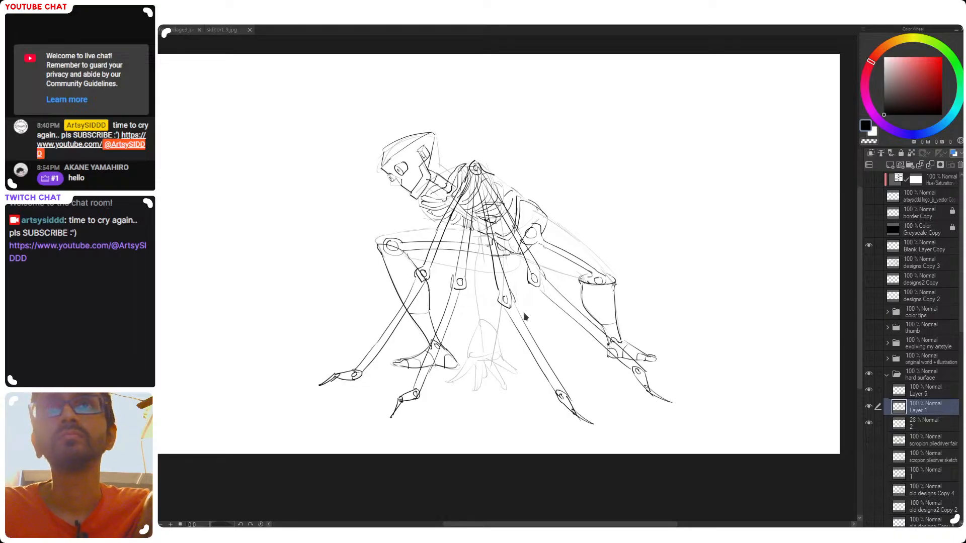
Check the whole figure upside down, then restore the upright, unmirrored view
key(v)
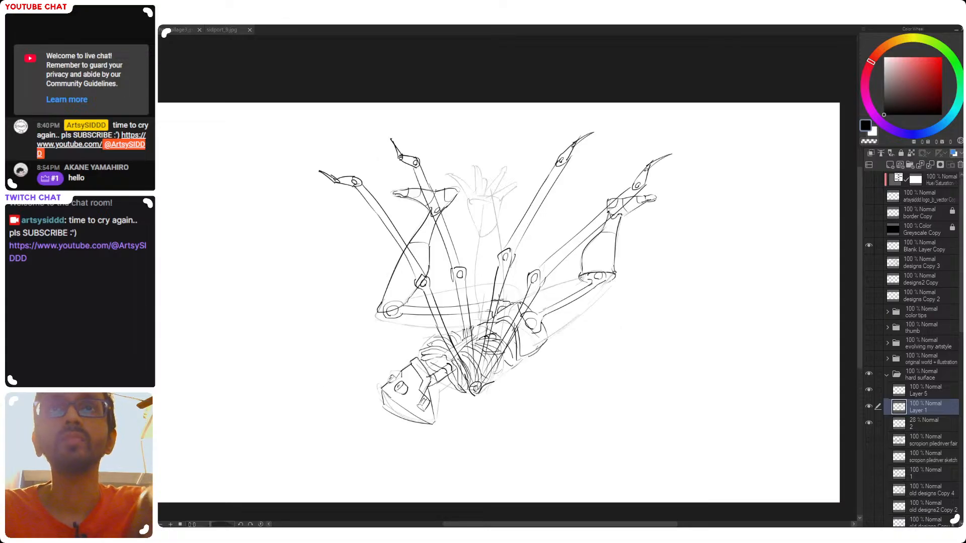
key(v)
key(h)
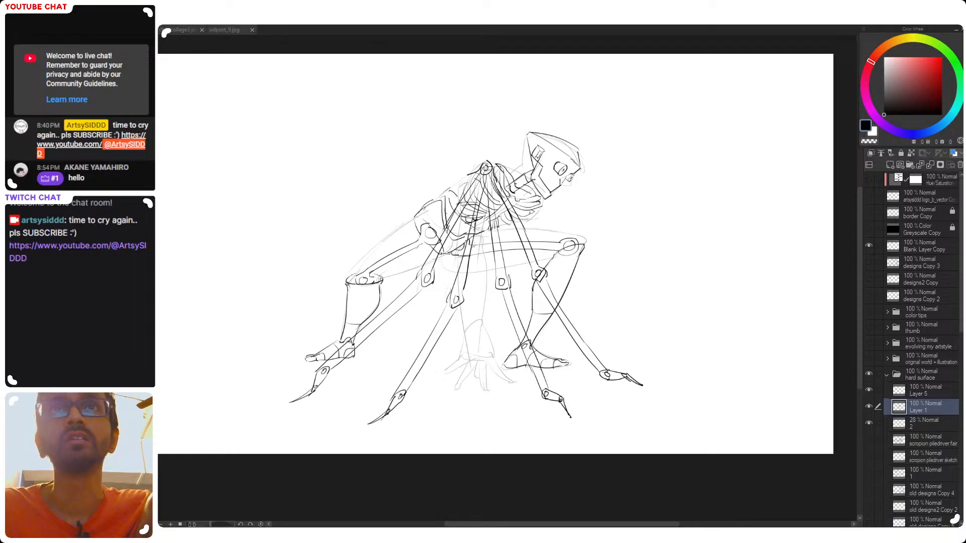
Draw the upper segment of a centre arm straight down from the shoulder, ending in a circled elbow joint
drag(483, 176, 487, 347)
key(ctrl+z)
drag(484, 194, 489, 355)
key(ctrl+z)
drag(486, 219, 488, 313)
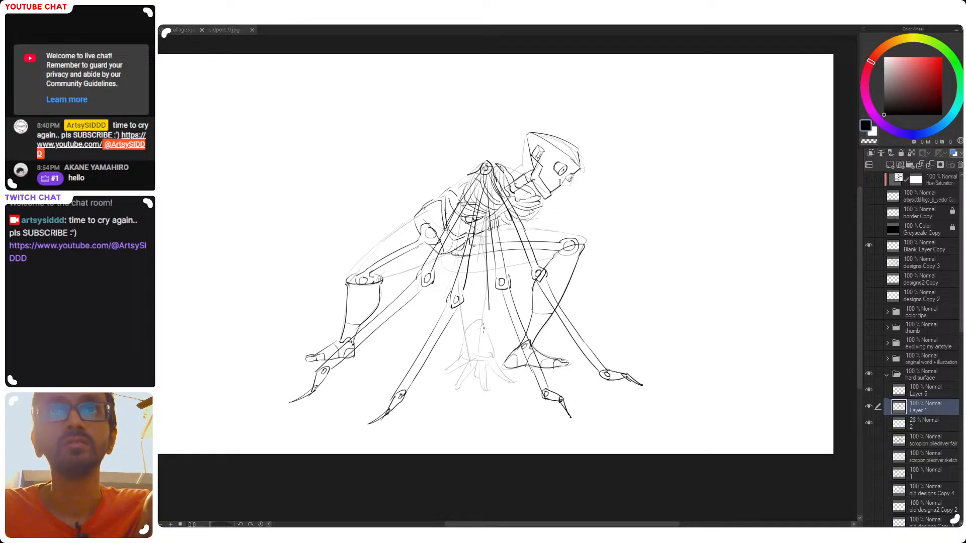
key(ctrl+z)
drag(487, 201, 487, 279)
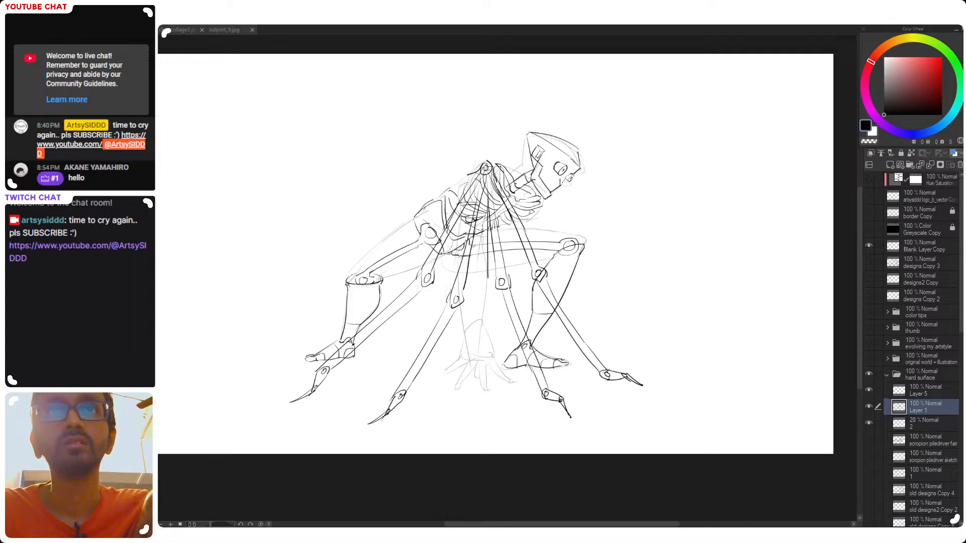
key(ctrl+z)
drag(486, 188, 487, 296)
key(ctrl+z)
key(ctrl+z)
drag(486, 182, 485, 292)
drag(483, 204, 480, 289)
key(ctrl+z)
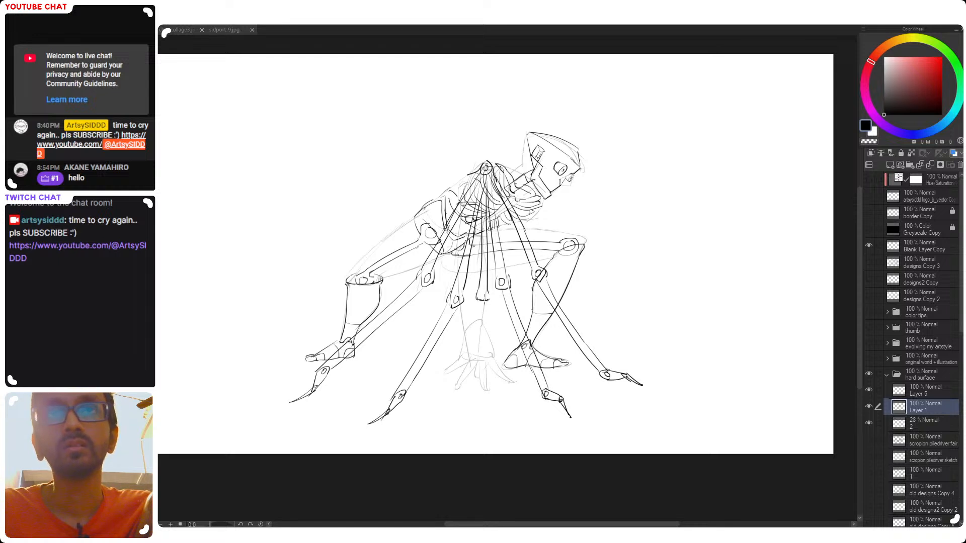
mouse_move(491, 296)
mouse_down()
mouse_move(486, 303)
mouse_move(483, 292)
mouse_move(493, 370)
mouse_up()
key(ctrl+z)
key(ctrl+z)
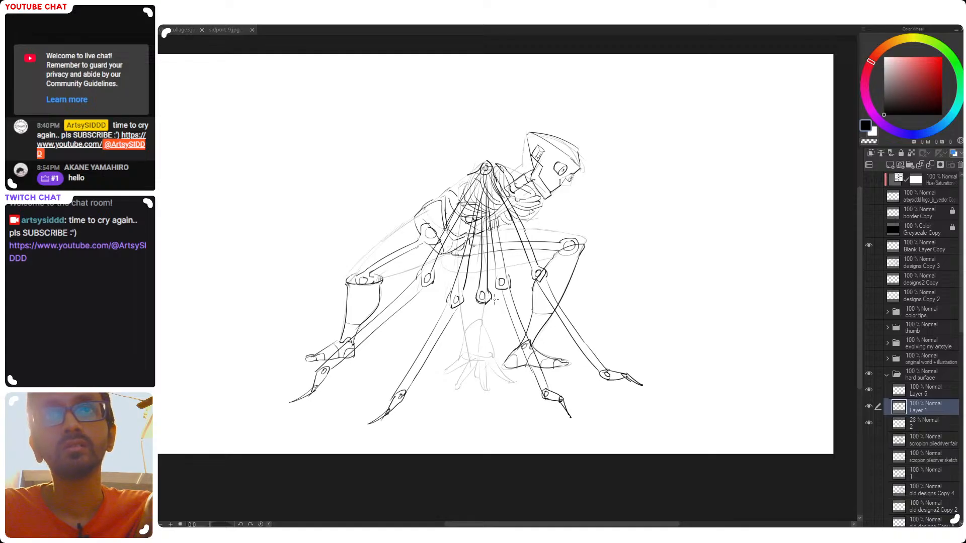
Draw the centre arm's narrow forearm down over the sketched hand and end it with a small claw
key(ctrl+z)
drag(488, 302, 490, 380)
drag(482, 306, 489, 383)
key(ctrl+z)
key(ctrl+z)
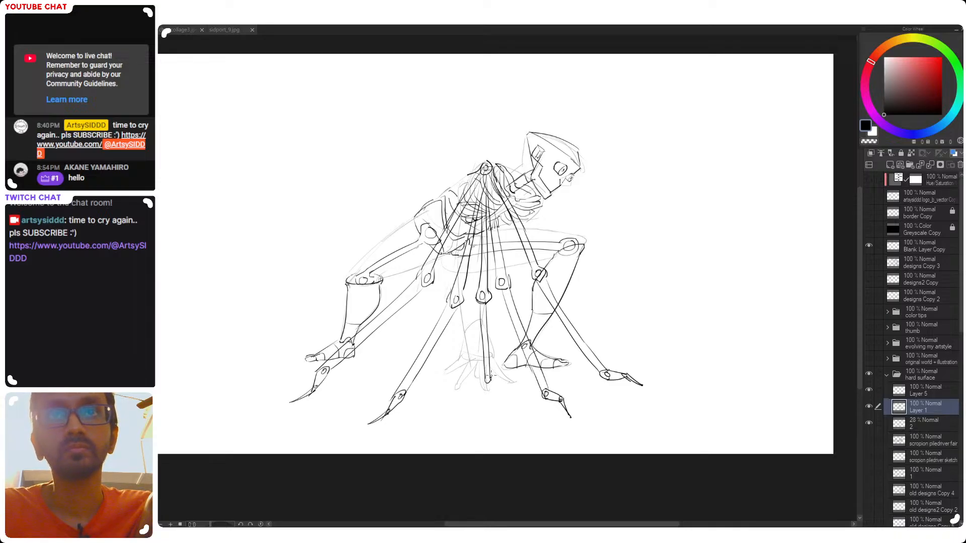
drag(491, 379, 495, 383)
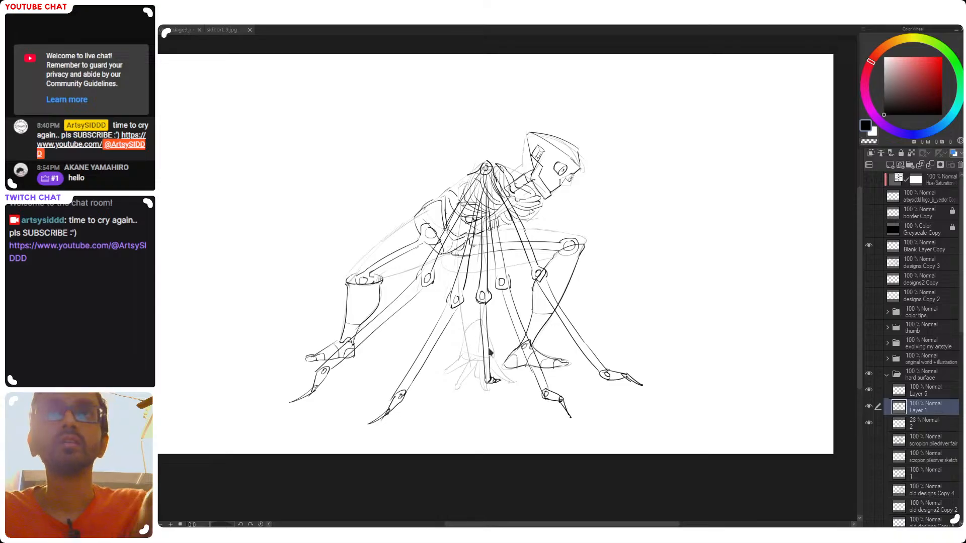
Reshape the centre arm's elbow joint with darker bracket-like caps on both sides
scroll(518, 353, down, 1)
scroll(519, 353, up, 2)
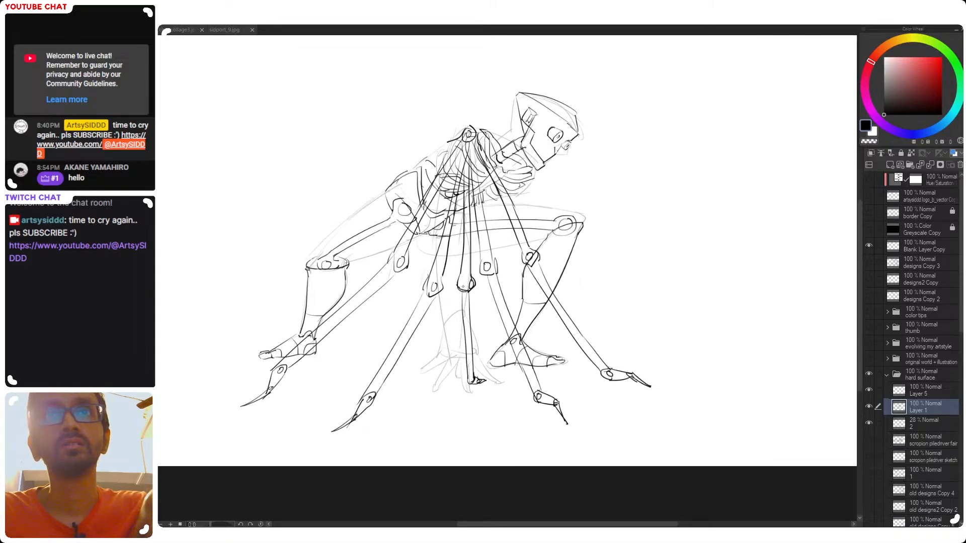
drag(464, 288, 465, 288)
key(ctrl+z)
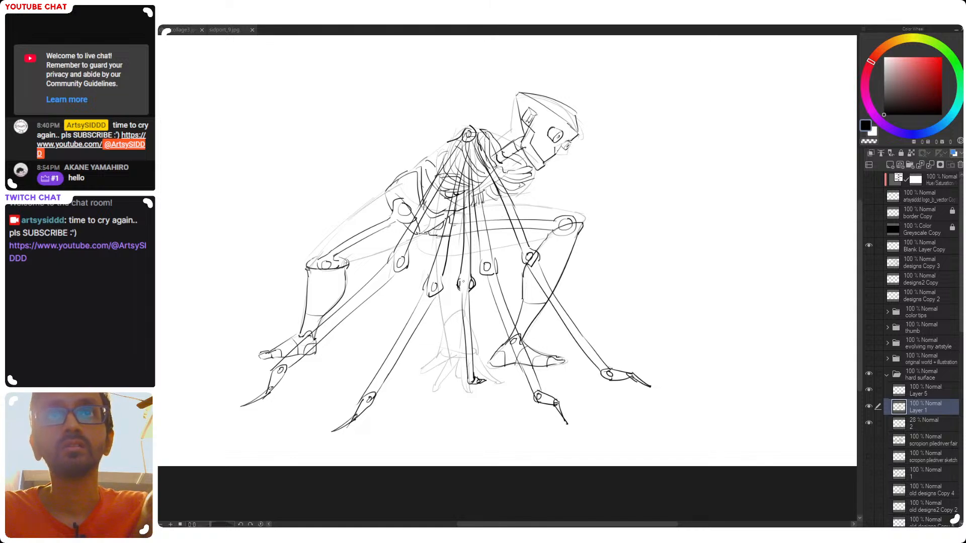
key(ctrl+z)
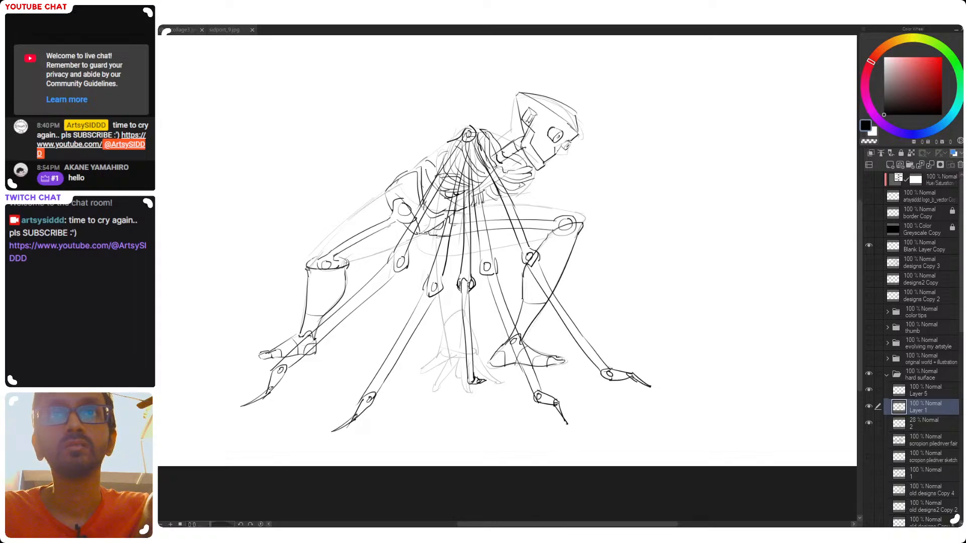
scroll(478, 304, down, 3)
scroll(482, 312, up, 2)
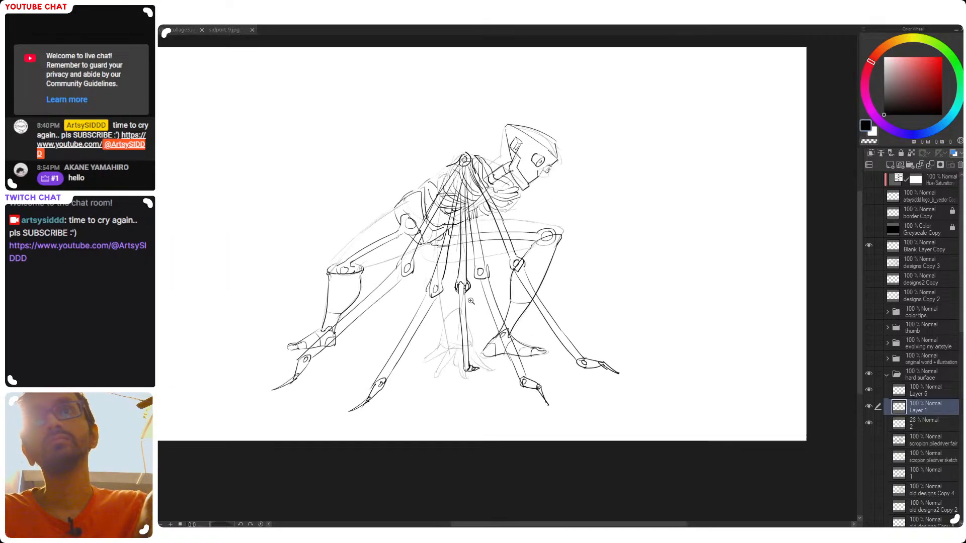
drag(460, 283, 461, 293)
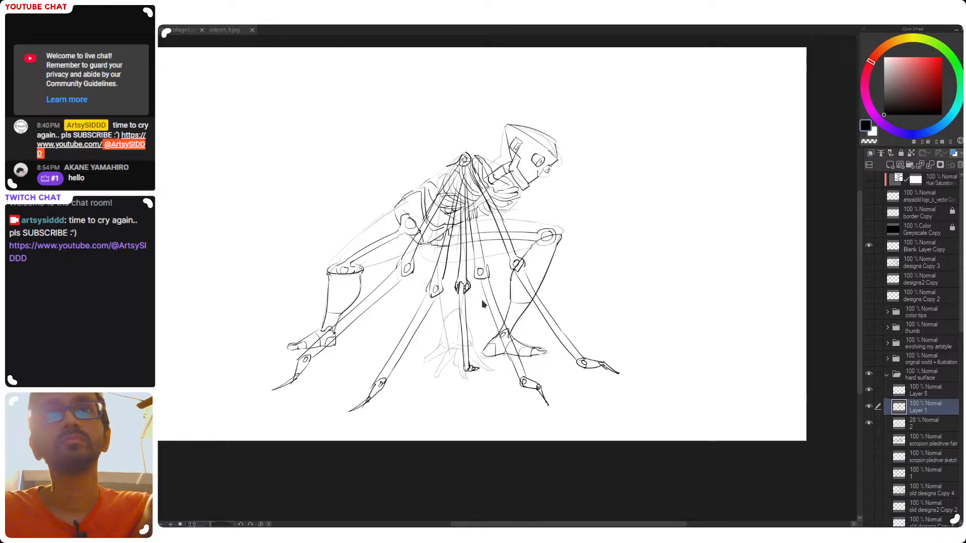
drag(566, 294, 577, 277)
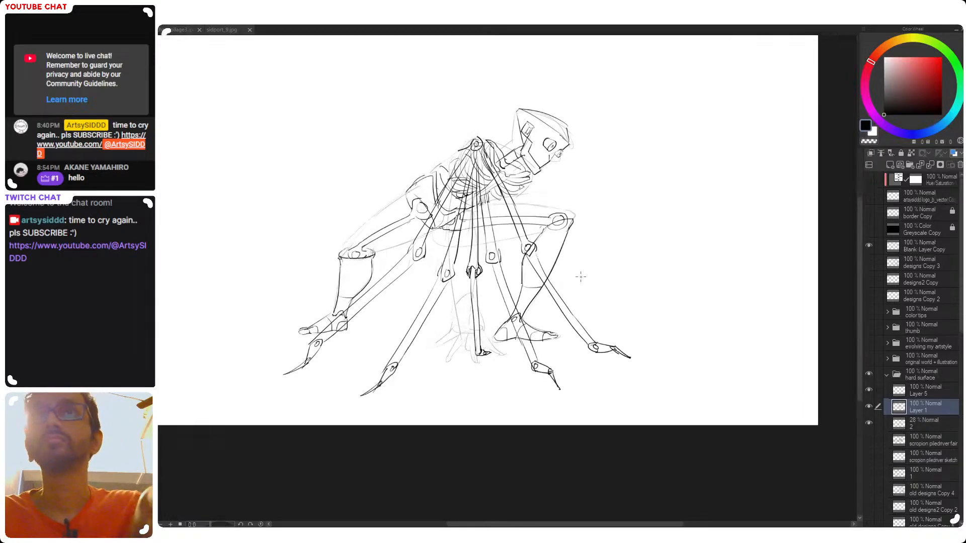
Add small bracket-like caps to the elbow joints of the arms on either side of the centre arm
scroll(500, 262, up, 1)
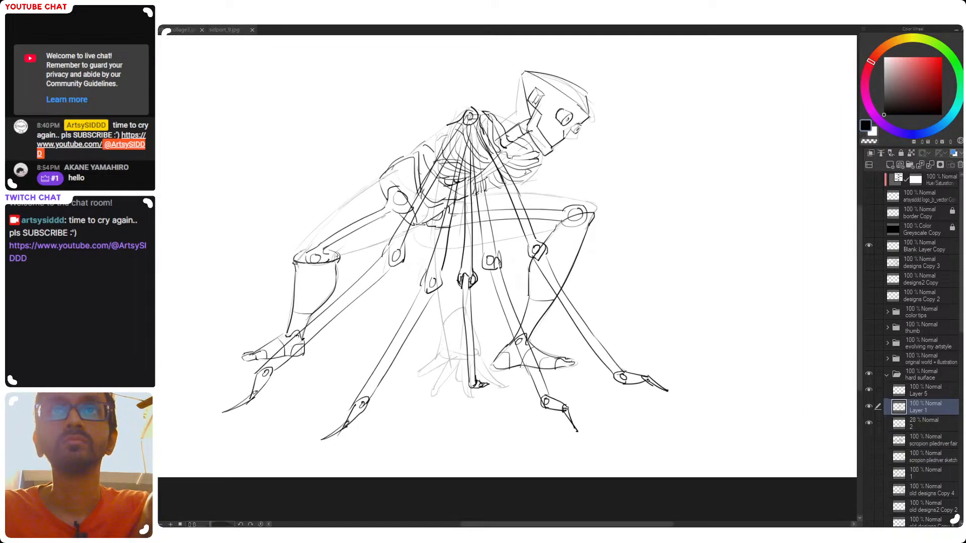
drag(498, 259, 501, 267)
drag(428, 285, 429, 292)
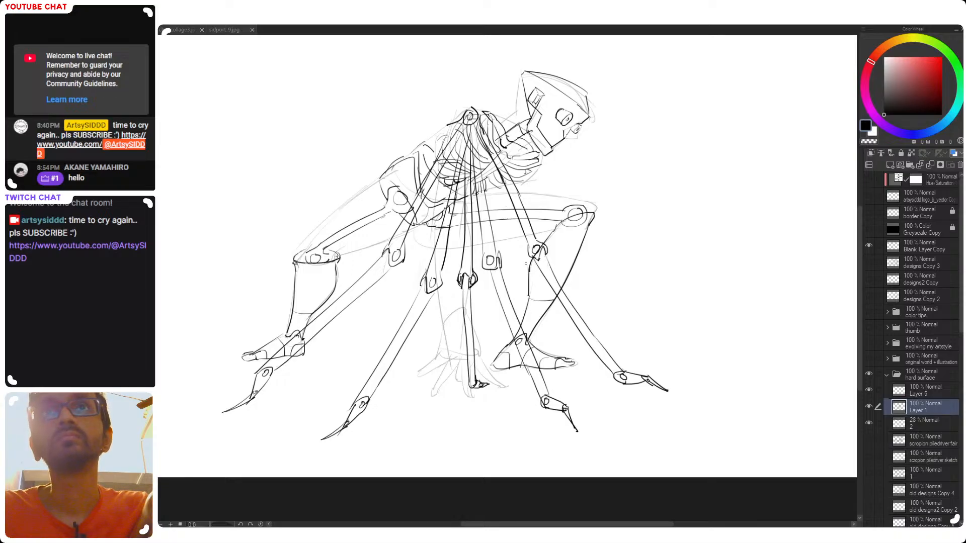
drag(545, 264, 512, 292)
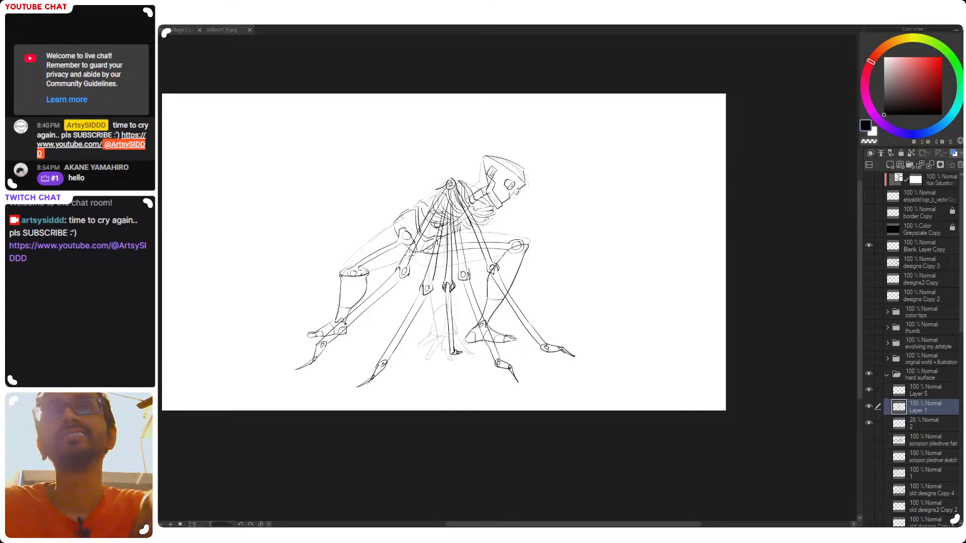
drag(444, 267, 463, 272)
drag(459, 336, 478, 347)
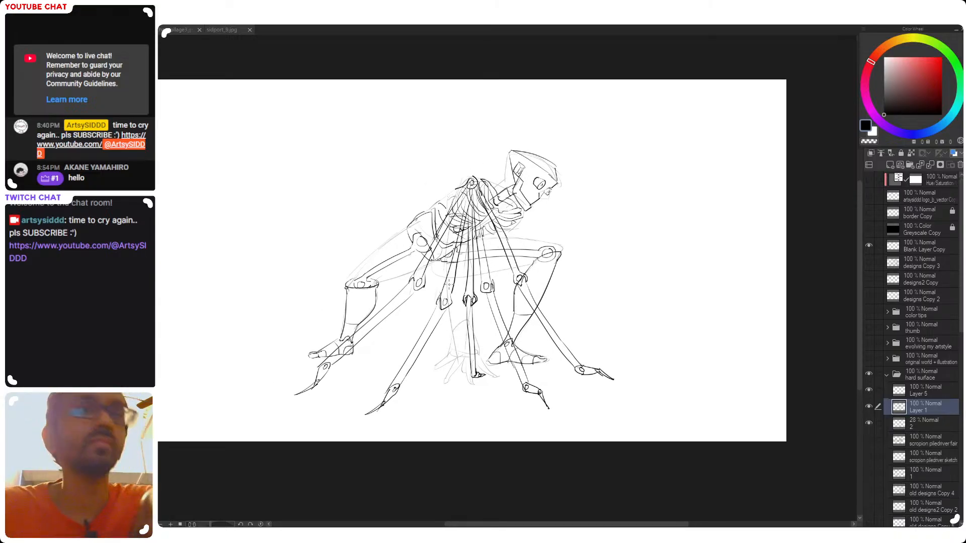
drag(480, 337, 492, 357)
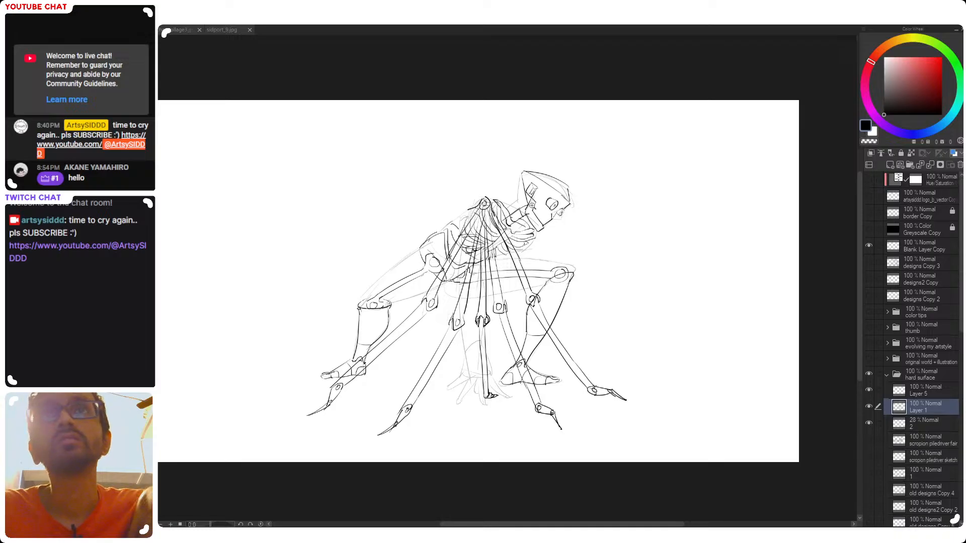
Draw a curved cable looping from the back of the skull down to the base of the neck, with a thinner inner line
scroll(535, 208, up, 3)
scroll(508, 289, up, 2)
scroll(508, 289, down, 1)
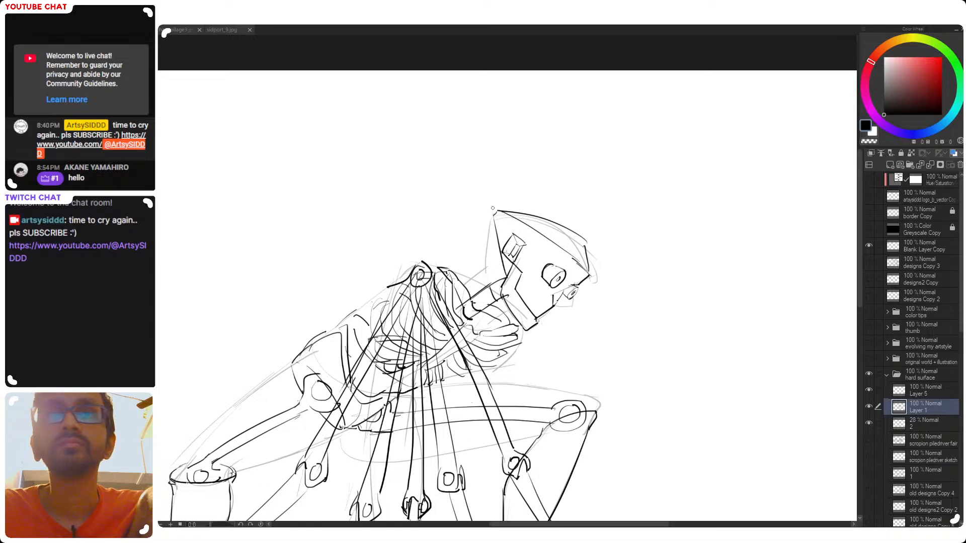
drag(494, 229, 473, 281)
key(ctrl+z)
drag(498, 231, 468, 281)
key(ctrl+z)
mouse_move(497, 232)
mouse_down()
mouse_move(476, 298)
mouse_move(498, 236)
mouse_move(453, 304)
mouse_up()
key(ctrl+z)
key(ctrl+z)
key(ctrl+z)
drag(497, 233, 465, 303)
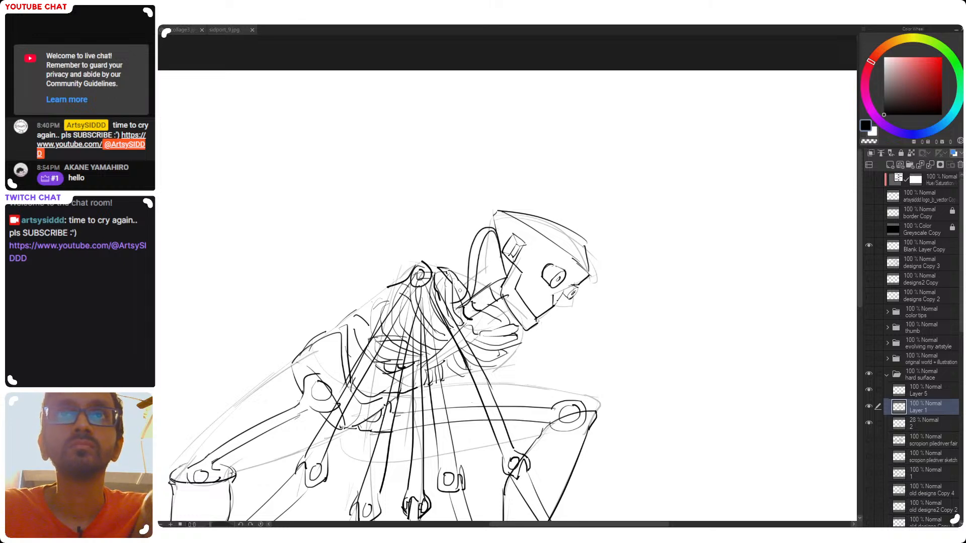
key(ctrl+z)
drag(498, 234, 456, 302)
drag(497, 239, 472, 296)
key(ctrl+z)
drag(499, 238, 476, 293)
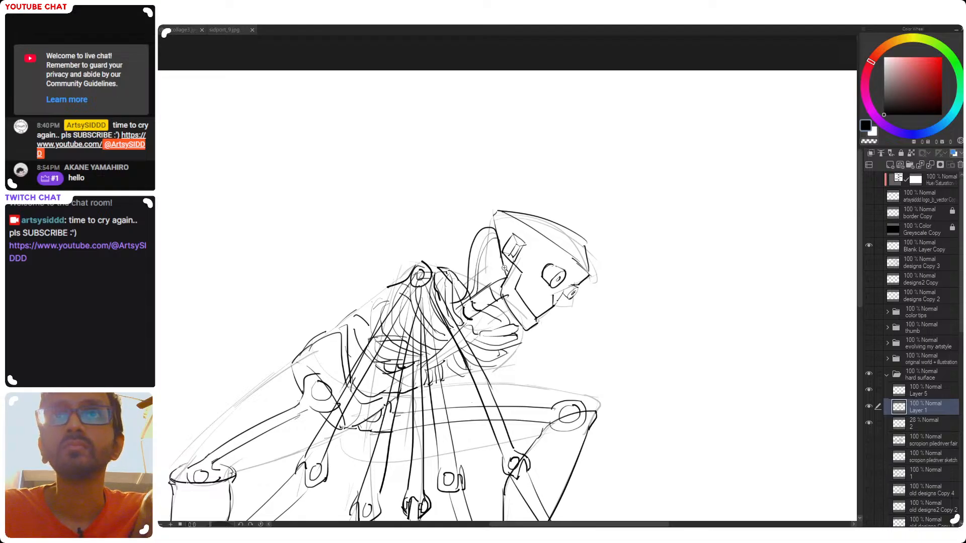
Draw a second, larger cable loop outside the first one, from the back of the skull to the neck
scroll(504, 268, down, 3)
scroll(438, 306, up, 3)
drag(536, 209, 509, 276)
key(ctrl+z)
drag(537, 208, 498, 283)
key(ctrl+z)
key(ctrl+z)
mouse_move(535, 207)
mouse_down()
mouse_move(508, 282)
mouse_move(508, 255)
mouse_up()
key(ctrl+z)
scroll(591, 290, up, 3)
mouse_move(585, 238)
mouse_down()
mouse_move(566, 268)
mouse_move(598, 229)
mouse_up()
key(ctrl+z)
key(ctrl+z)
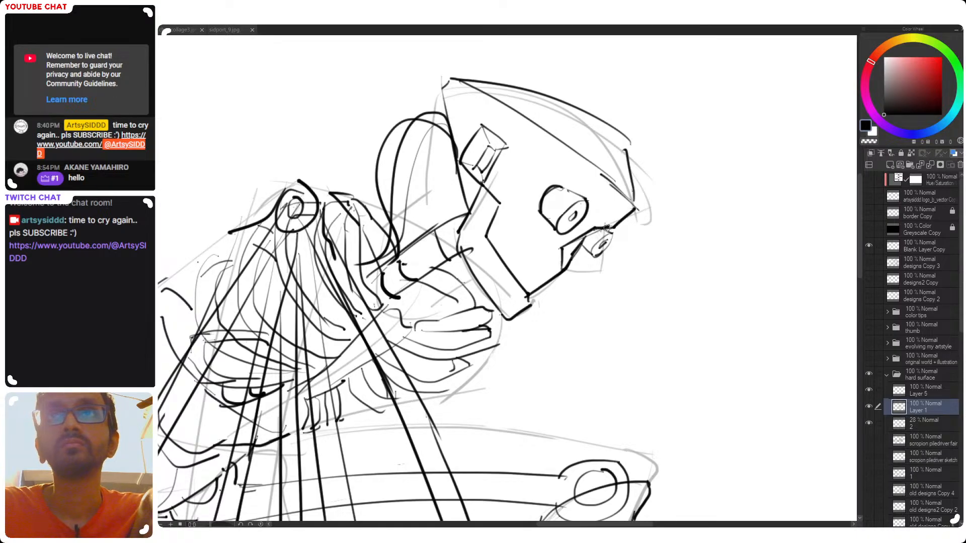
Hide the faded rough sketch layer 2 and erase the body and leg lines showing through the arms on Layer 1
scroll(604, 229, down, 5)
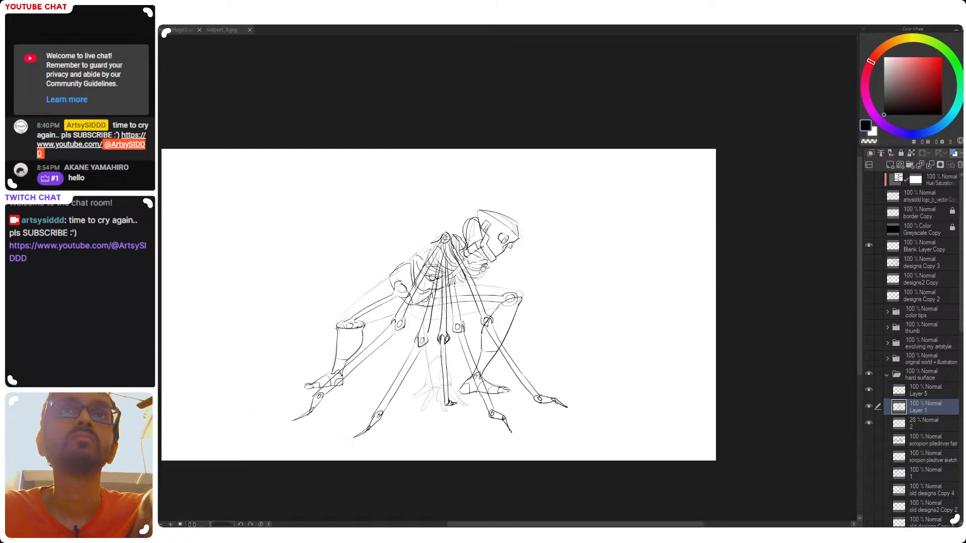
drag(483, 268, 529, 243)
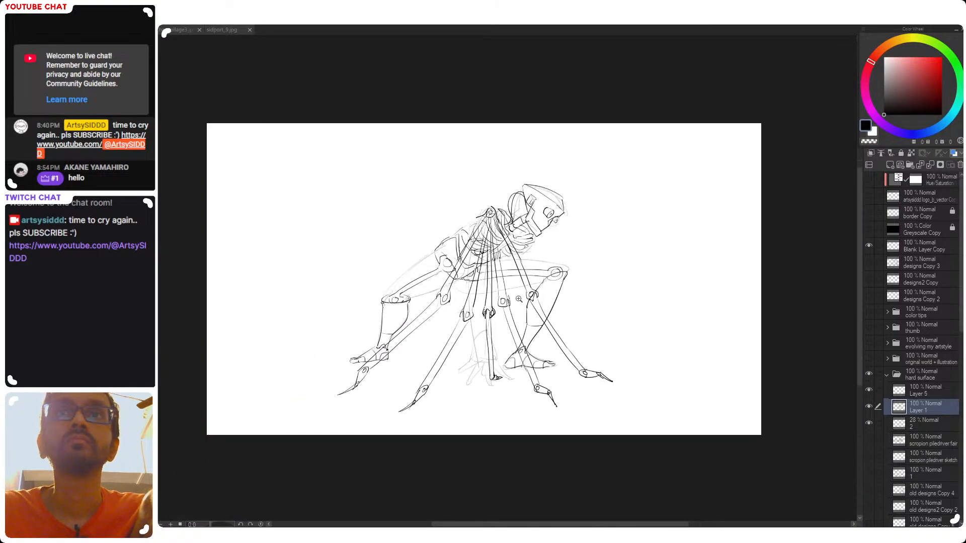
scroll(525, 337, up, 3)
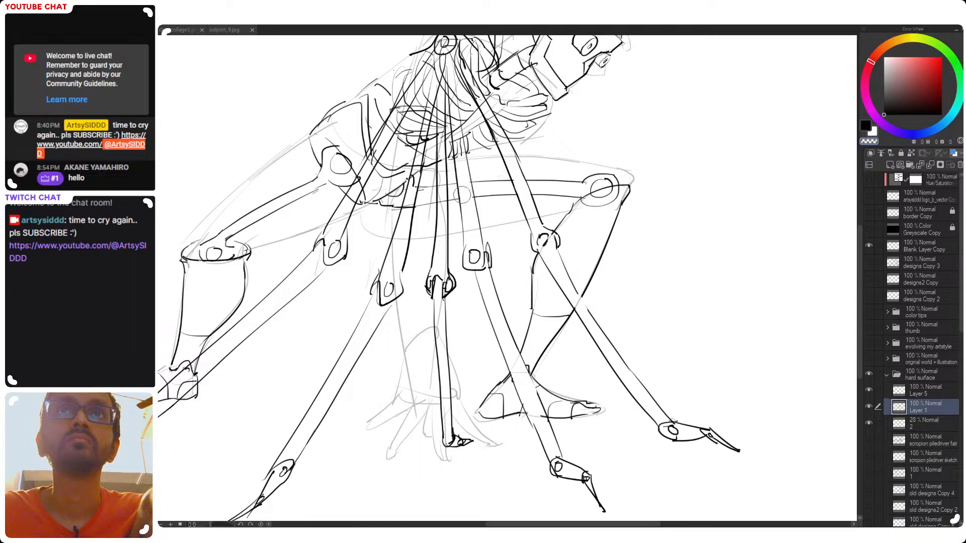
click(869, 423)
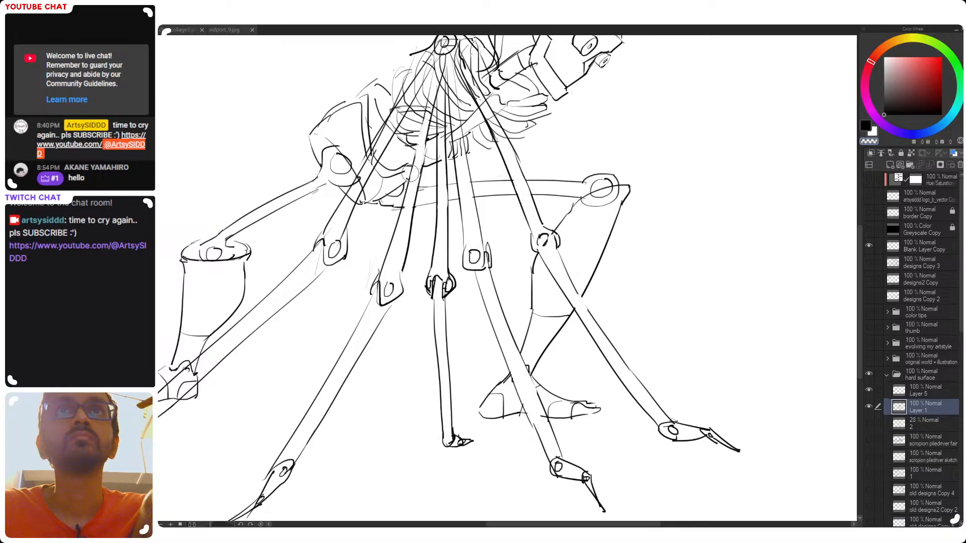
drag(426, 132, 431, 248)
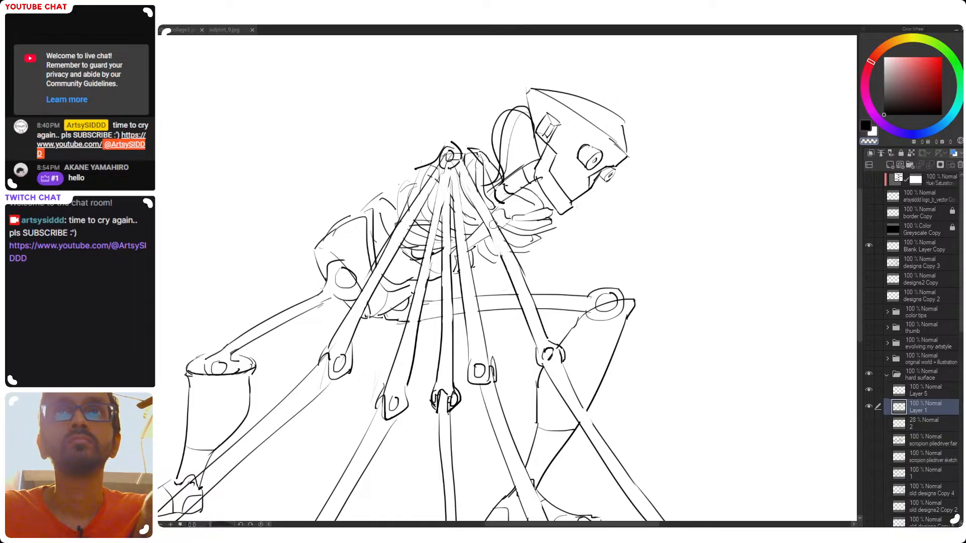
mouse_move(537, 257)
mouse_down()
mouse_move(470, 250)
mouse_move(543, 251)
mouse_move(528, 208)
mouse_up()
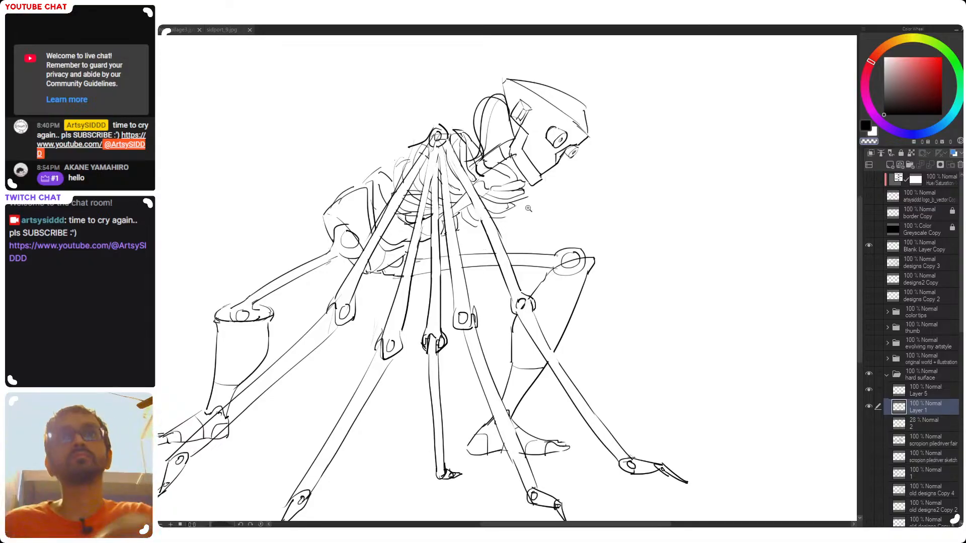
Delete Layer 5 from the hard surface folder
drag(495, 288, 456, 291)
drag(491, 293, 563, 237)
scroll(550, 210, up, 1)
scroll(562, 214, up, 1)
scroll(563, 242, down, 1)
scroll(562, 237, down, 1)
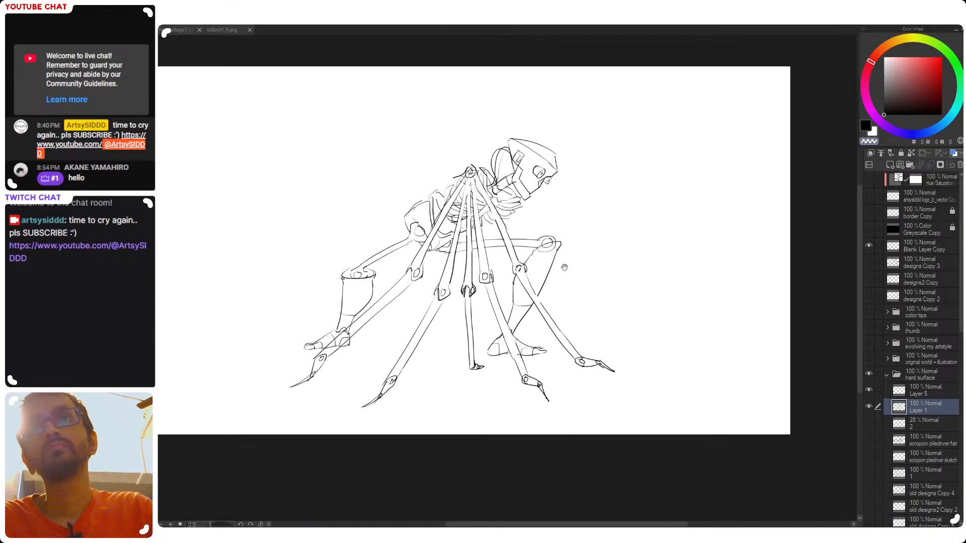
drag(465, 336, 475, 355)
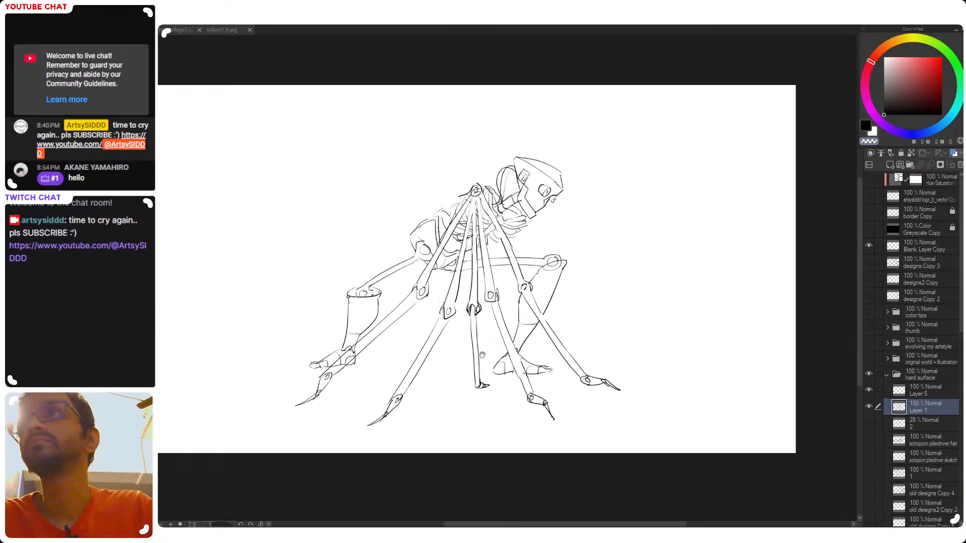
click(920, 391)
click(960, 165)
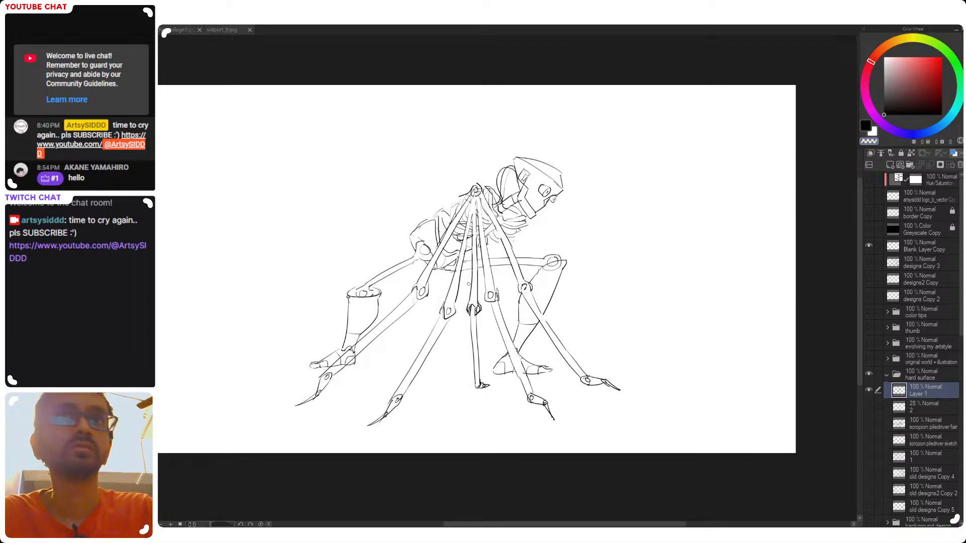
Draw a pair of curved cable lines arching over the rear thigh from the hip to the knee
mouse_move(371, 322)
mouse_down()
mouse_move(381, 325)
mouse_move(375, 339)
mouse_up()
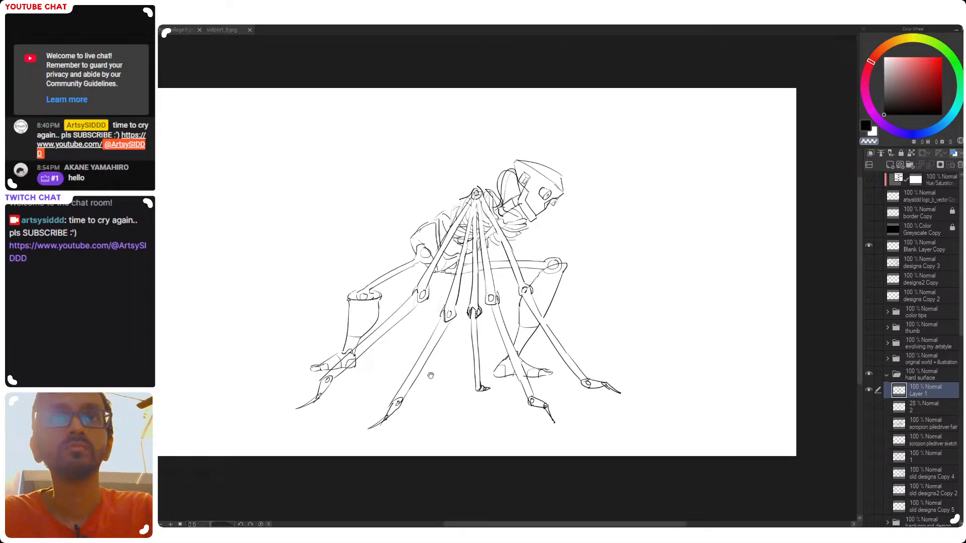
drag(471, 385, 463, 381)
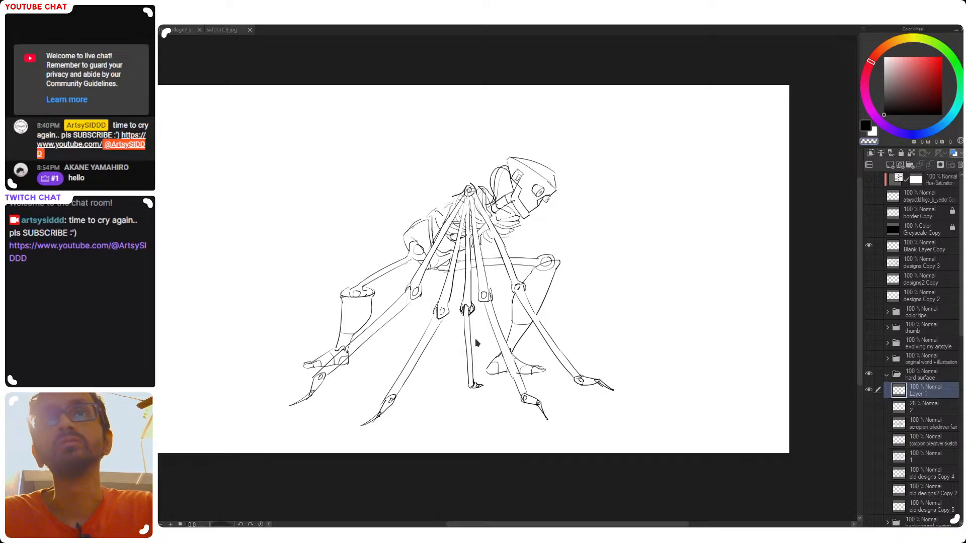
click(387, 262)
key(c)
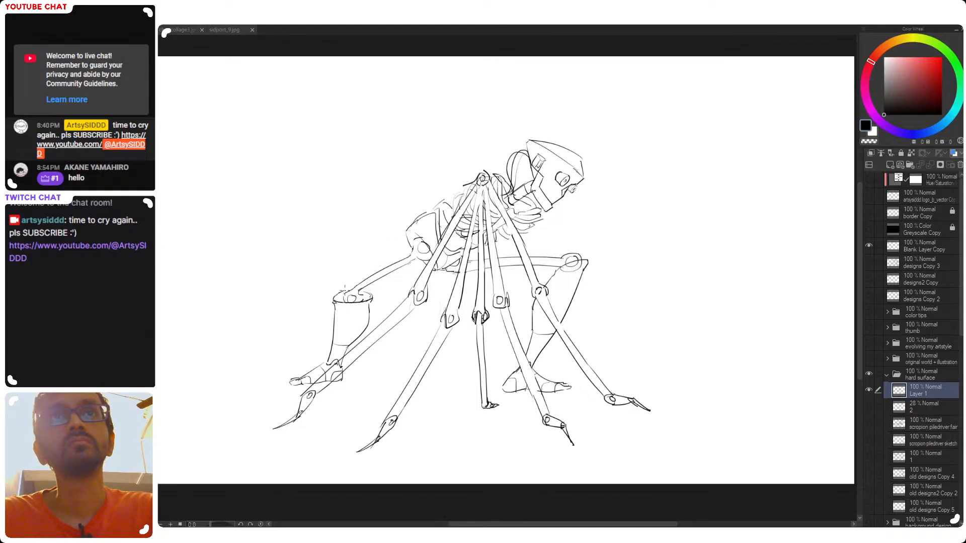
drag(342, 301, 412, 246)
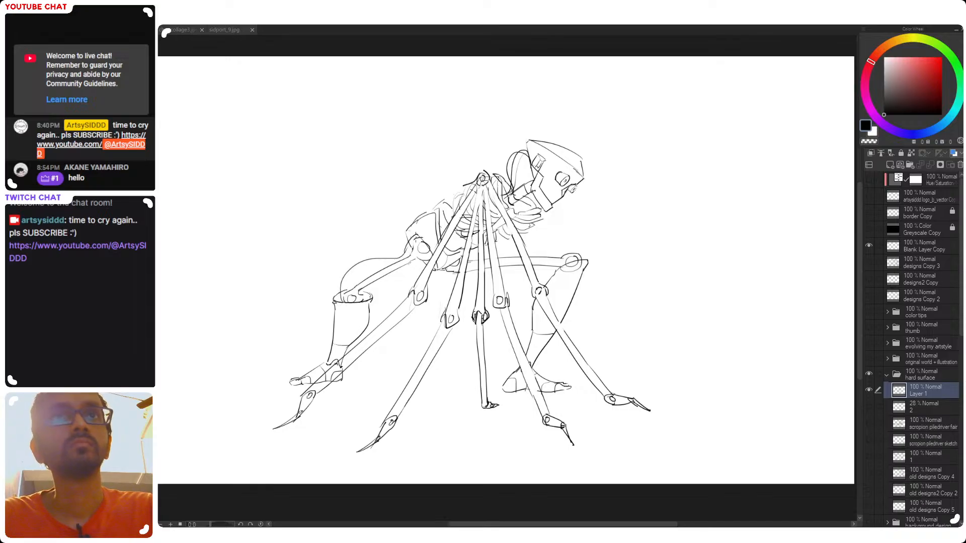
mouse_move(406, 250)
mouse_down()
mouse_move(357, 280)
mouse_move(413, 247)
mouse_up()
key(ctrl+z)
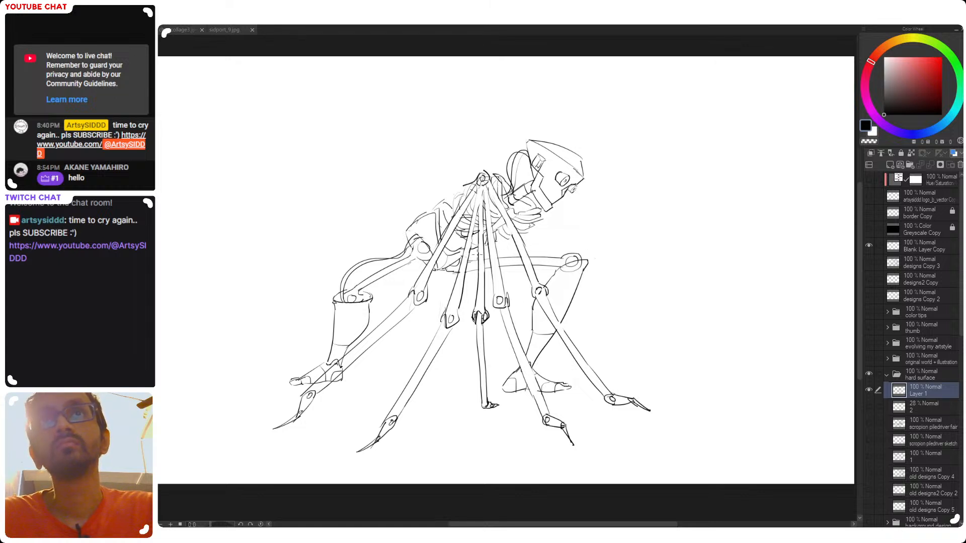
Draw an arching line over the front thigh to the knee and redraw the contour of the lower back
mouse_move(461, 257)
mouse_down()
mouse_move(592, 259)
mouse_move(533, 245)
mouse_move(586, 262)
mouse_up()
key(ctrl+z)
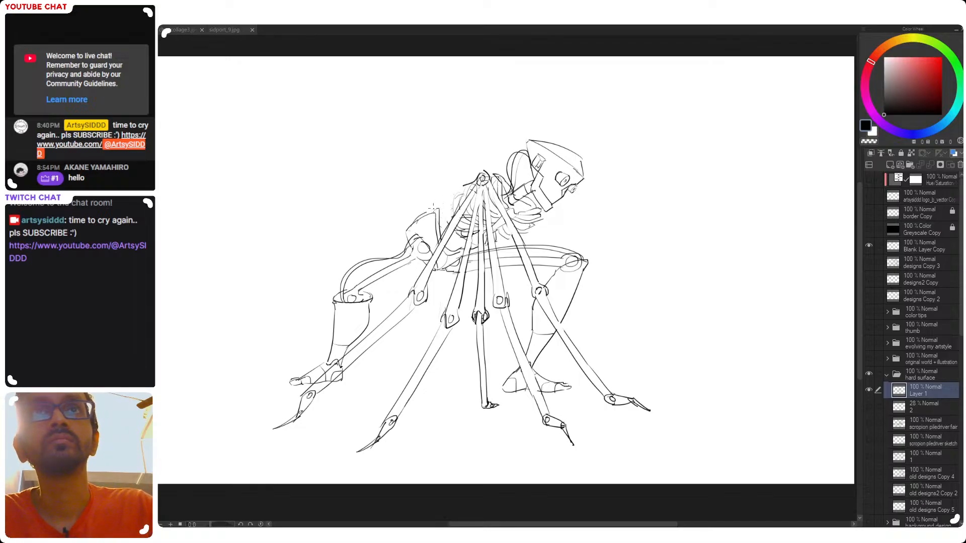
drag(425, 216, 453, 200)
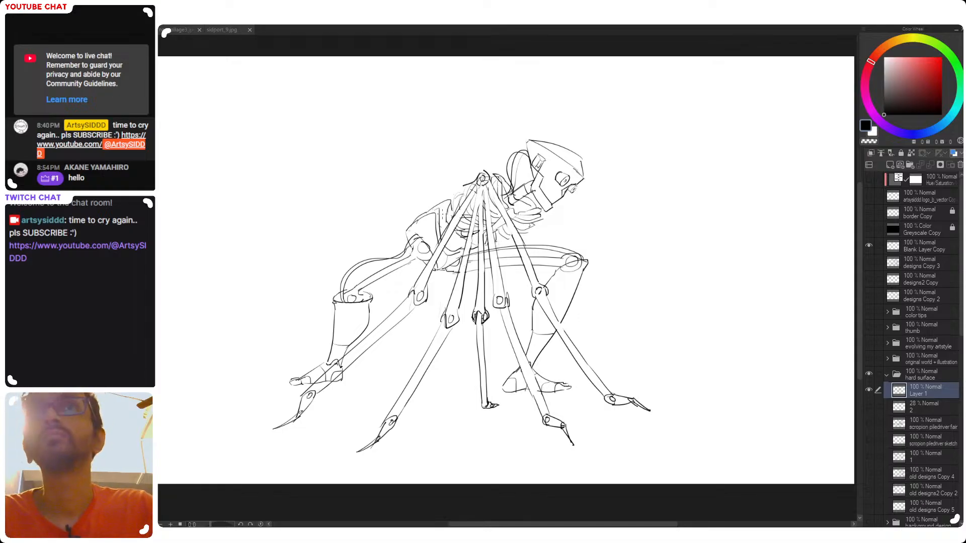
drag(425, 215, 432, 206)
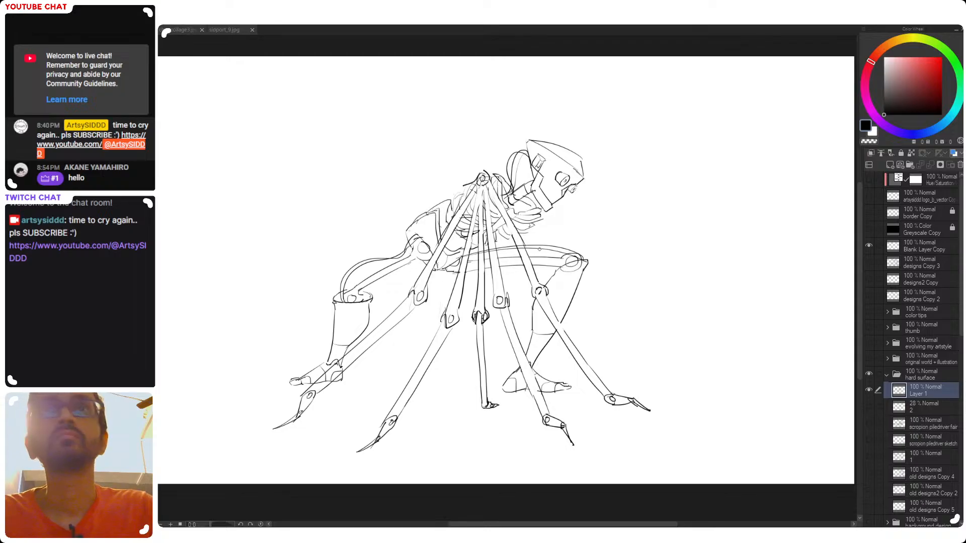
Rotate the view to set the head upright and draw a line across the face above the jaw for the tooth row
drag(573, 182, 557, 192)
scroll(504, 219, up, 2)
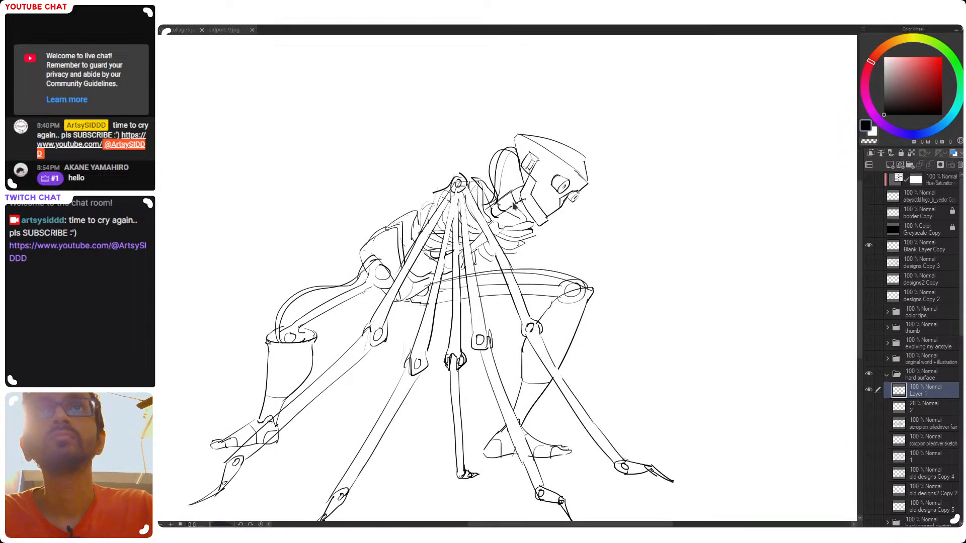
scroll(483, 206, down, 3)
scroll(523, 214, up, 2)
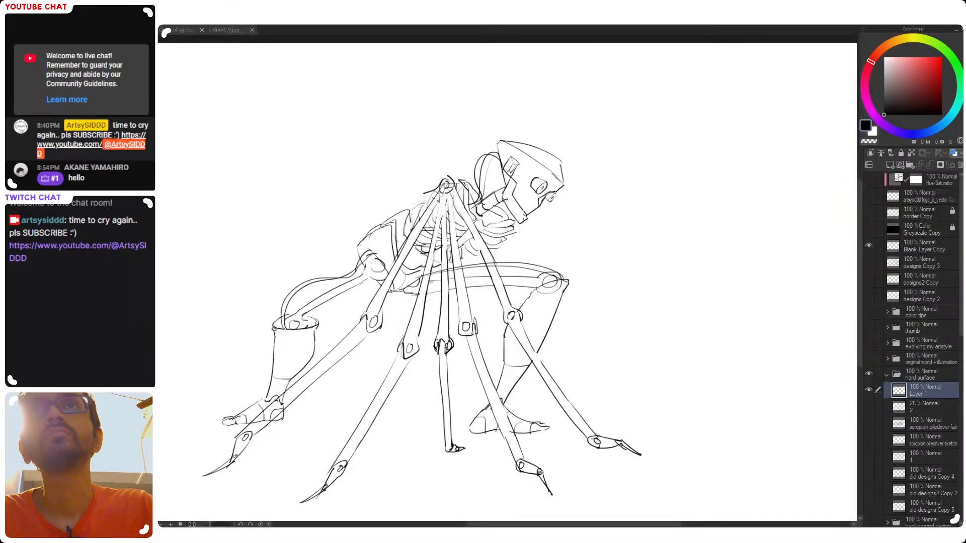
drag(596, 204, 483, 114)
drag(438, 184, 467, 202)
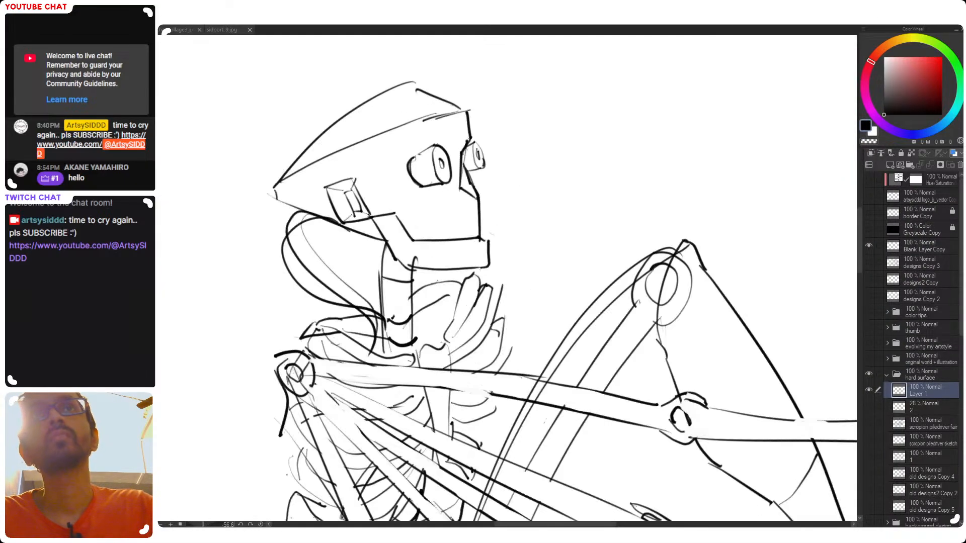
drag(409, 231, 484, 223)
key(ctrl+z)
drag(400, 230, 479, 223)
key(ctrl+z)
key(ctrl+z)
drag(402, 229, 479, 225)
key(ctrl+z)
drag(405, 229, 482, 223)
Divide the band above the jaw into individual teeth with short vertical strokes
drag(418, 233, 419, 241)
mouse_move(428, 226)
mouse_down()
mouse_move(431, 240)
mouse_move(474, 239)
mouse_move(549, 269)
mouse_move(552, 311)
mouse_up()
drag(557, 302, 563, 283)
Check the figure mirrored and clean away the front knee's overlapping joint circle, restoring the unmirrored view
key(h)
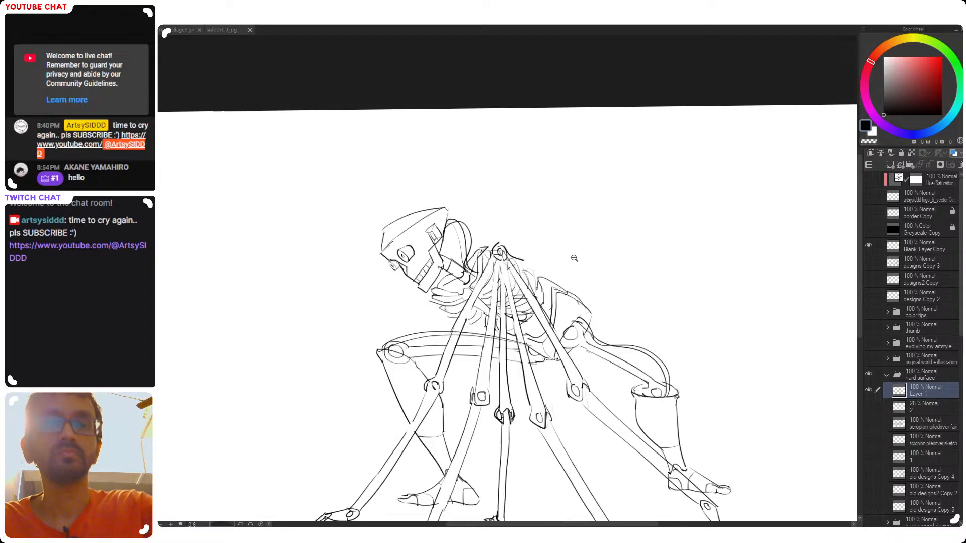
drag(477, 284, 458, 285)
mouse_move(526, 325)
mouse_down()
mouse_move(483, 288)
mouse_move(454, 303)
mouse_up()
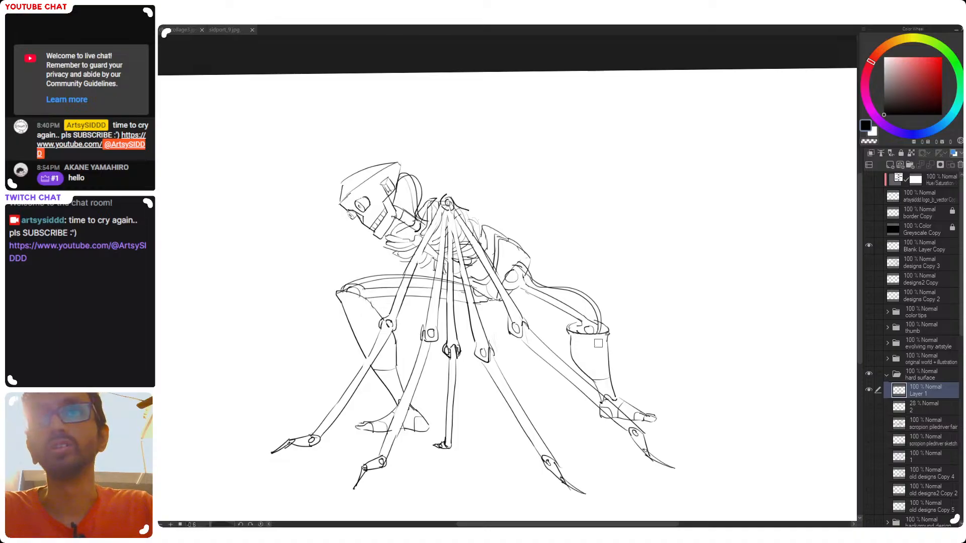
mouse_move(565, 322)
mouse_down()
mouse_move(556, 327)
mouse_move(546, 295)
mouse_up()
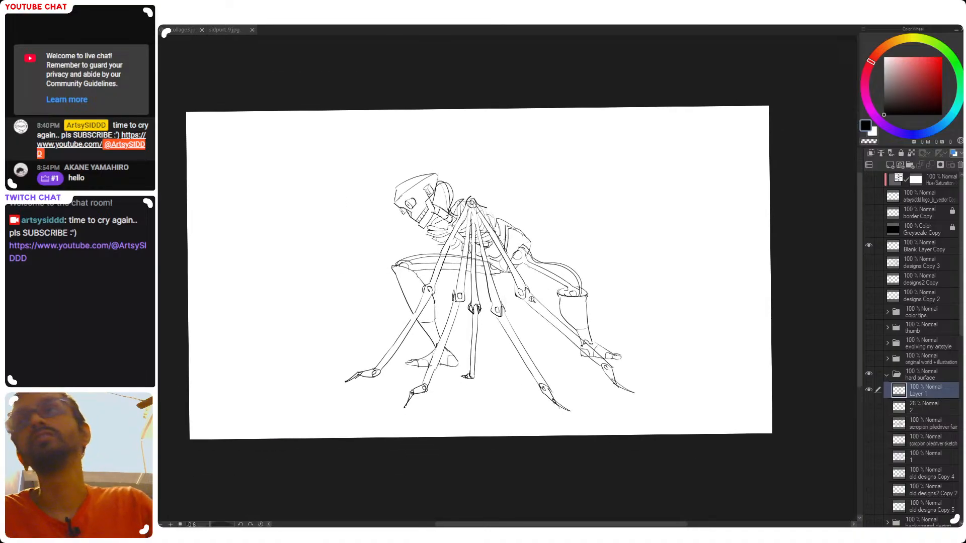
key(h)
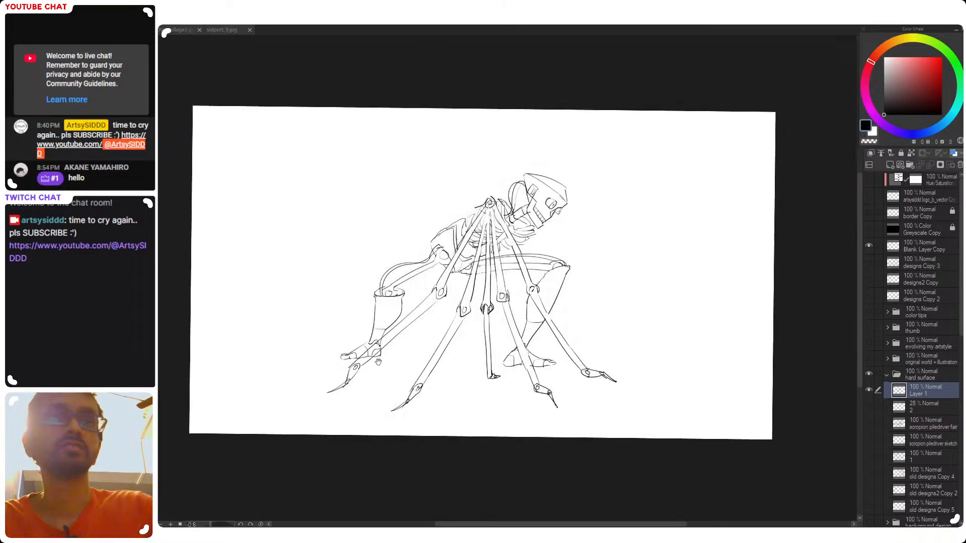
Rotate the view to set the head upright and draw a line along the upper edge of the cranium
drag(463, 357, 431, 366)
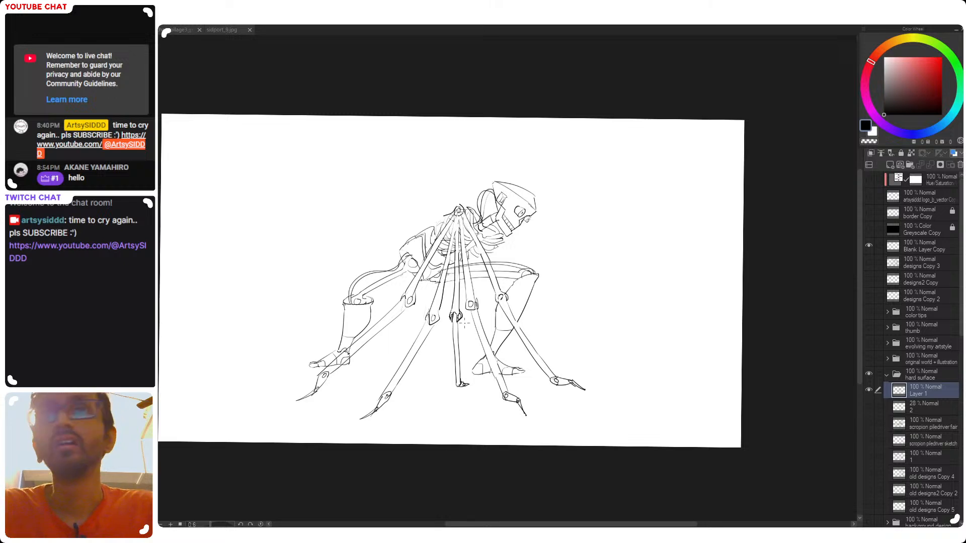
mouse_move(521, 195)
mouse_down()
mouse_move(560, 142)
mouse_move(494, 117)
mouse_up()
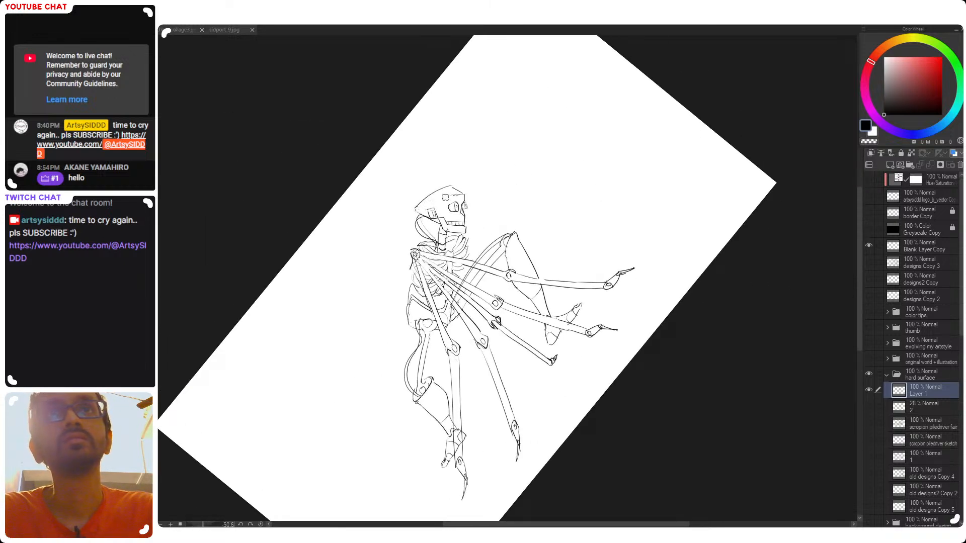
scroll(456, 199, up, 3)
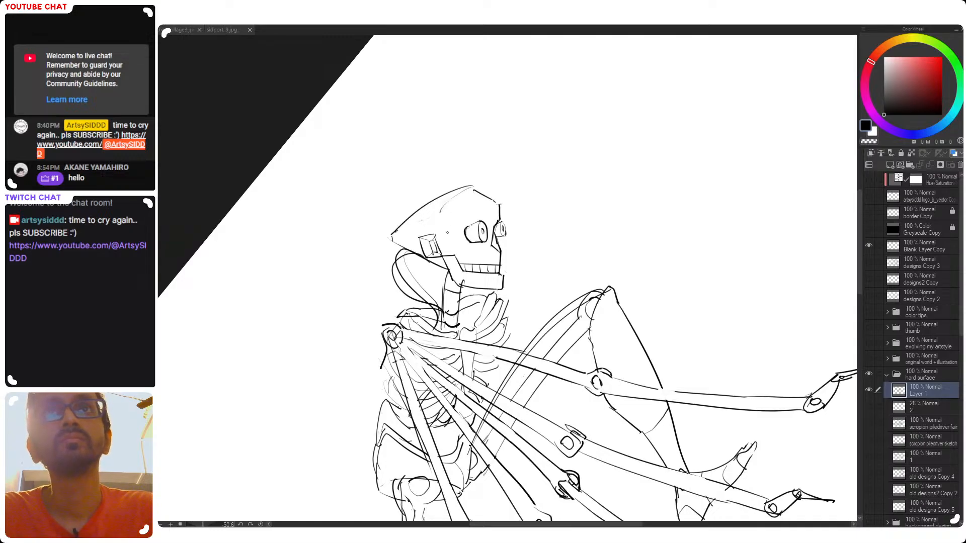
drag(472, 186, 436, 216)
key(ctrl+z)
mouse_move(472, 189)
mouse_down()
mouse_move(434, 216)
mouse_move(440, 210)
mouse_up()
key(ctrl+z)
key(ctrl+z)
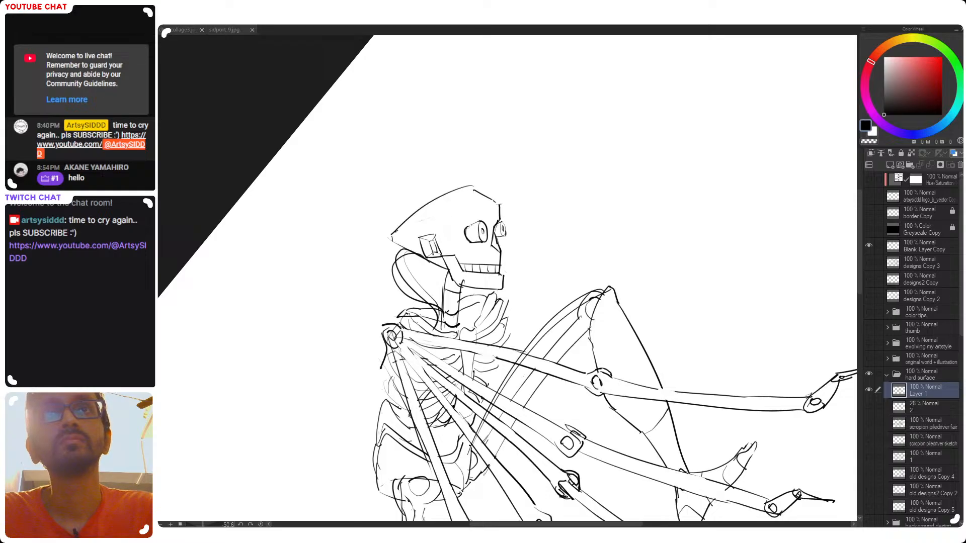
drag(432, 219, 472, 190)
key(ctrl+z)
drag(430, 216, 473, 190)
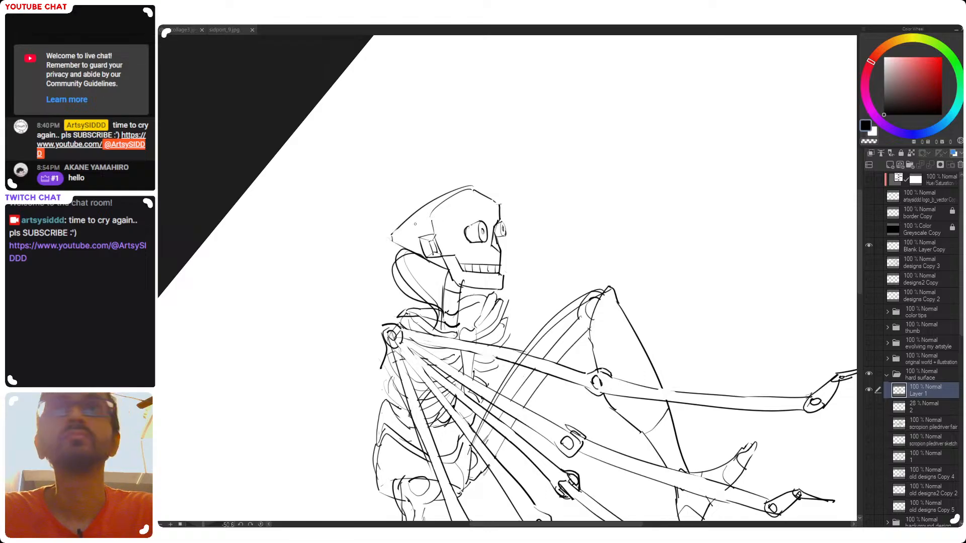
drag(474, 189, 499, 204)
key(ctrl+z)
key(ctrl+z)
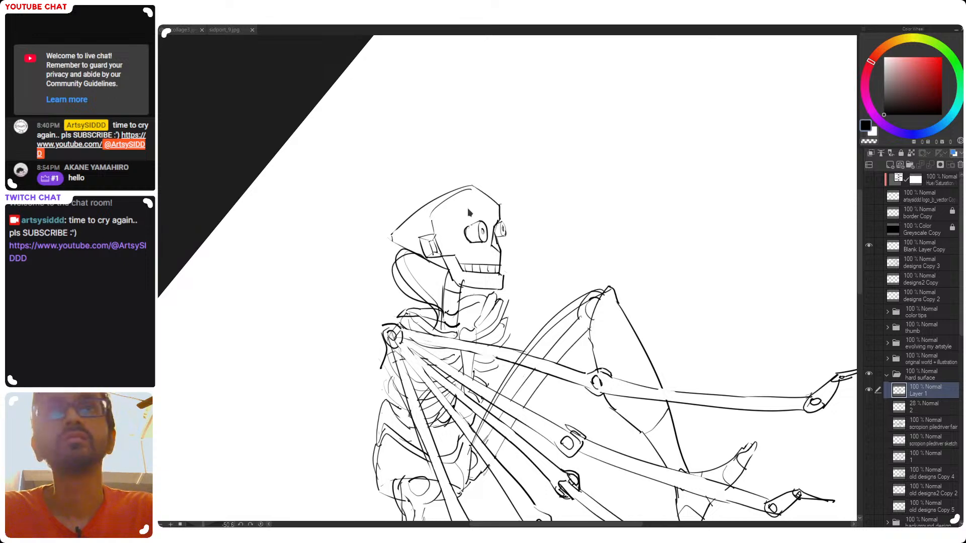
Strengthen the rim of the near eye and fill the nose cavity and the slot on the side of the head with black
drag(469, 248, 469, 224)
key(ctrl+z)
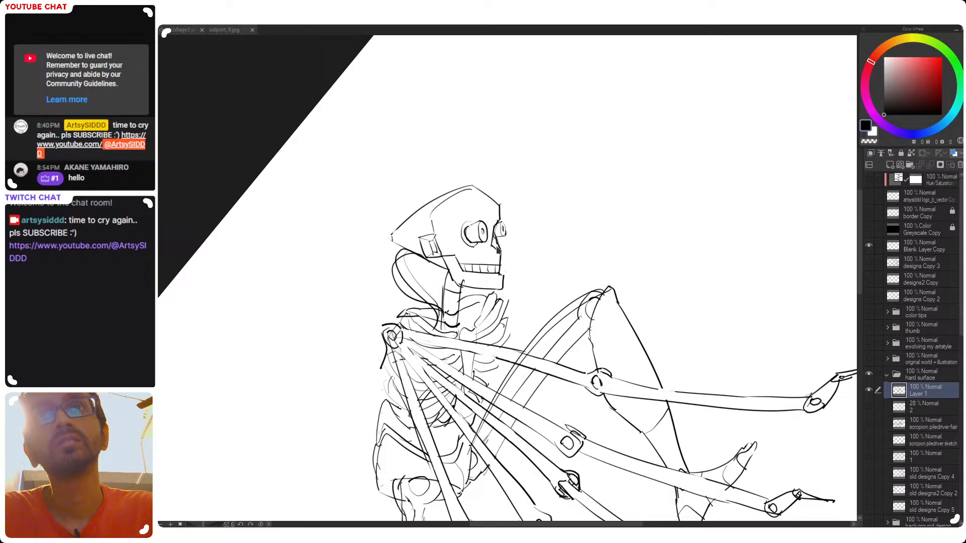
drag(493, 240, 497, 249)
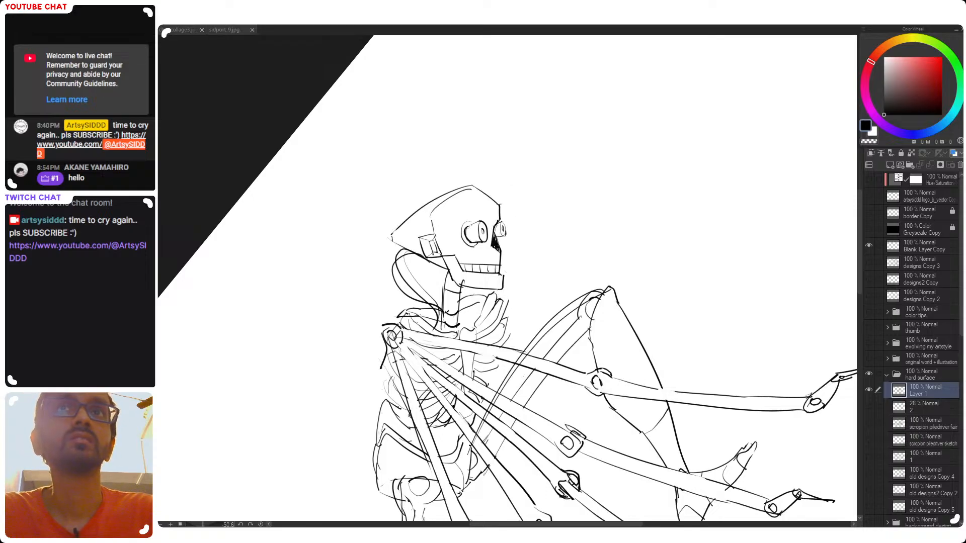
drag(430, 242, 436, 255)
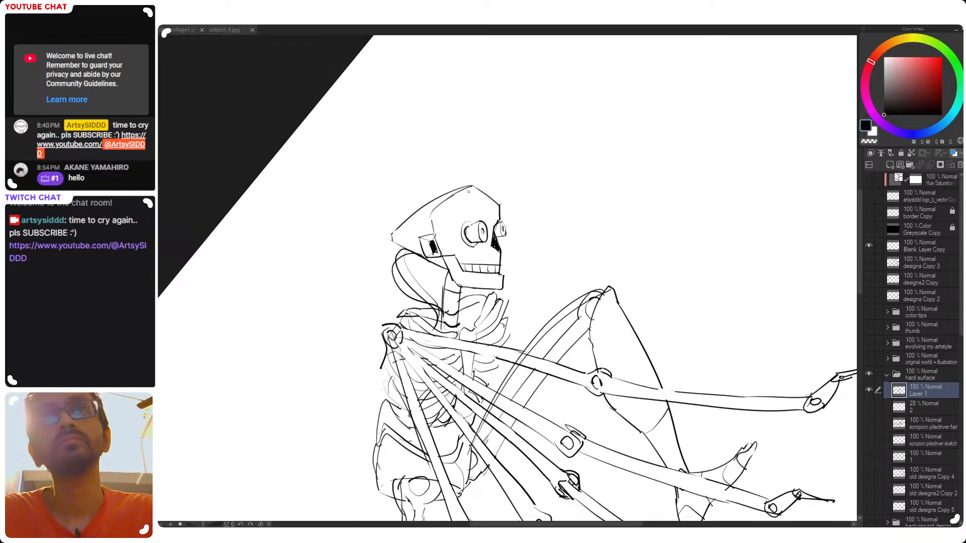
Draw a short seam near the back of the skull and sharpen its rear corner in the mirrored view, saving the drawing
drag(392, 235, 432, 214)
key(ctrl+z)
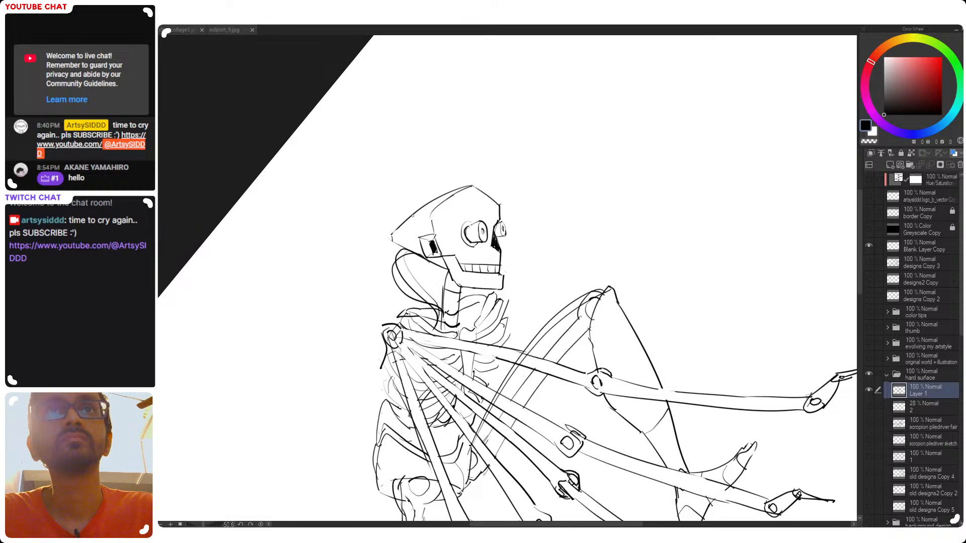
drag(413, 217, 413, 252)
key(ctrl+z)
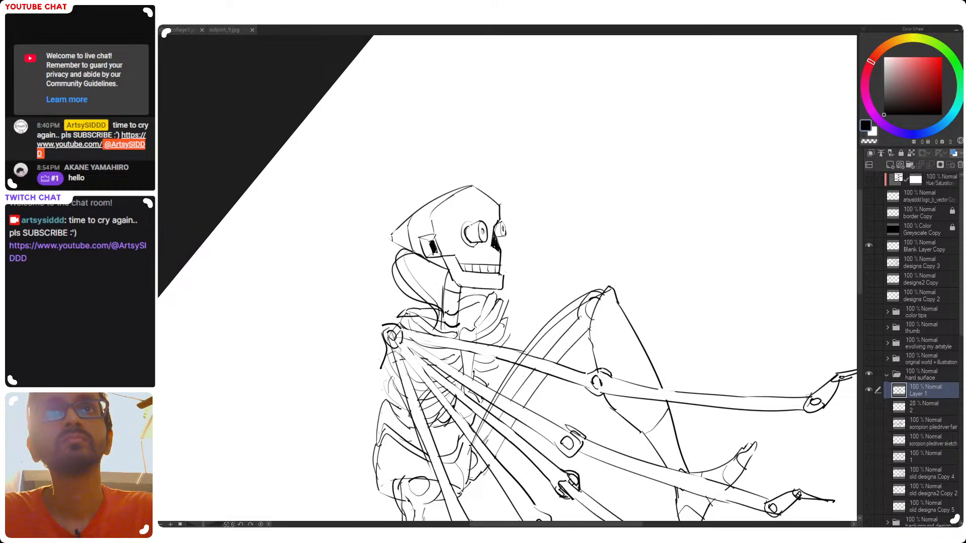
key(ctrl+s)
key(h)
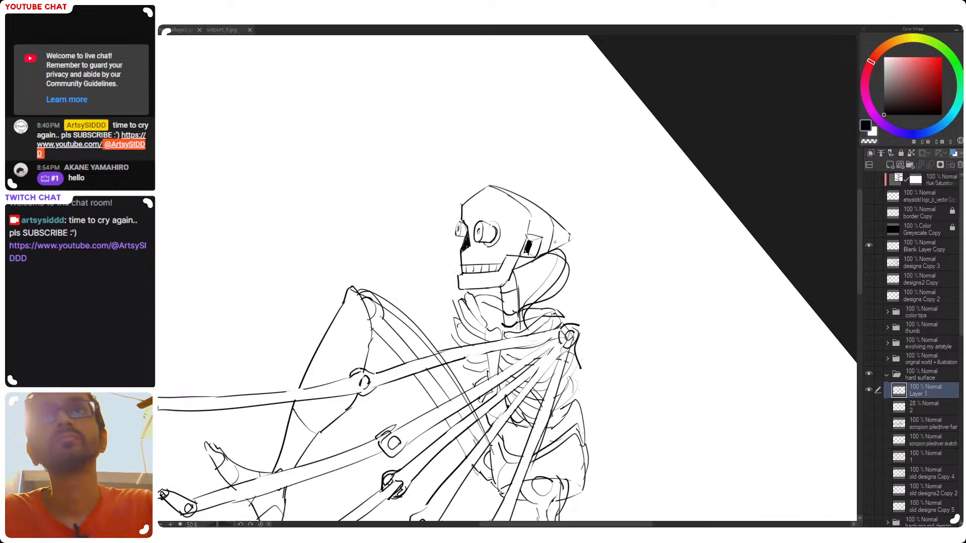
drag(573, 239, 571, 241)
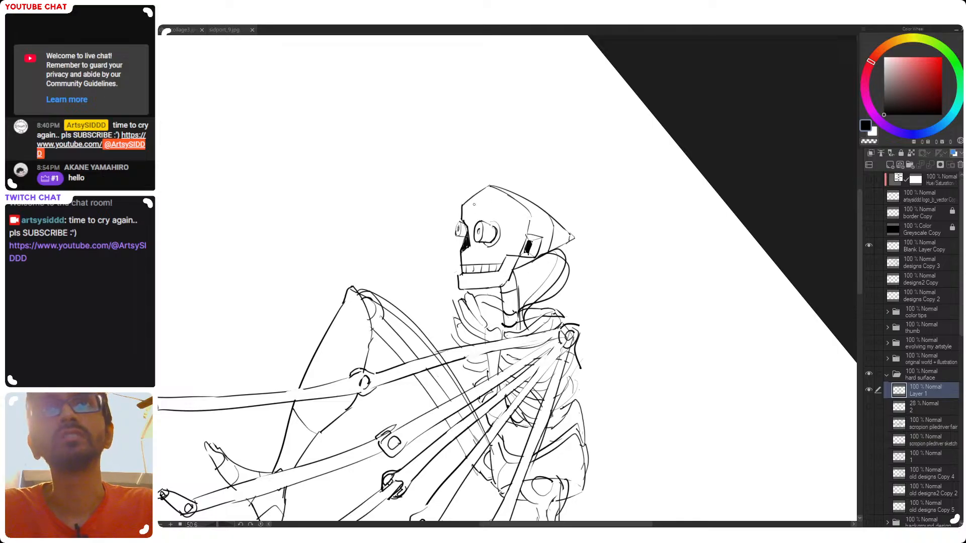
key(ctrl+s)
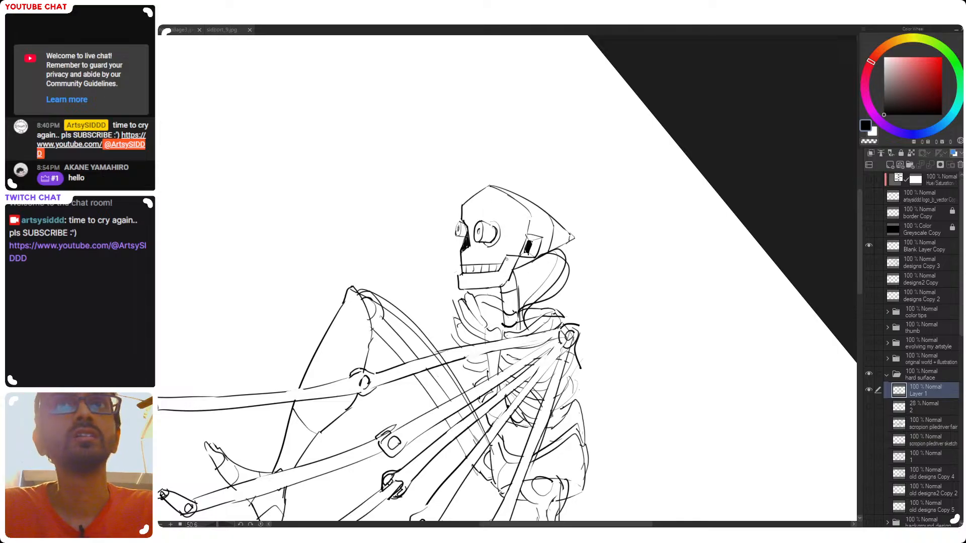
Draw the faceplate's edge from the forehead past the eye to the jaw, and restore the unmirrored, level view
drag(518, 257, 508, 256)
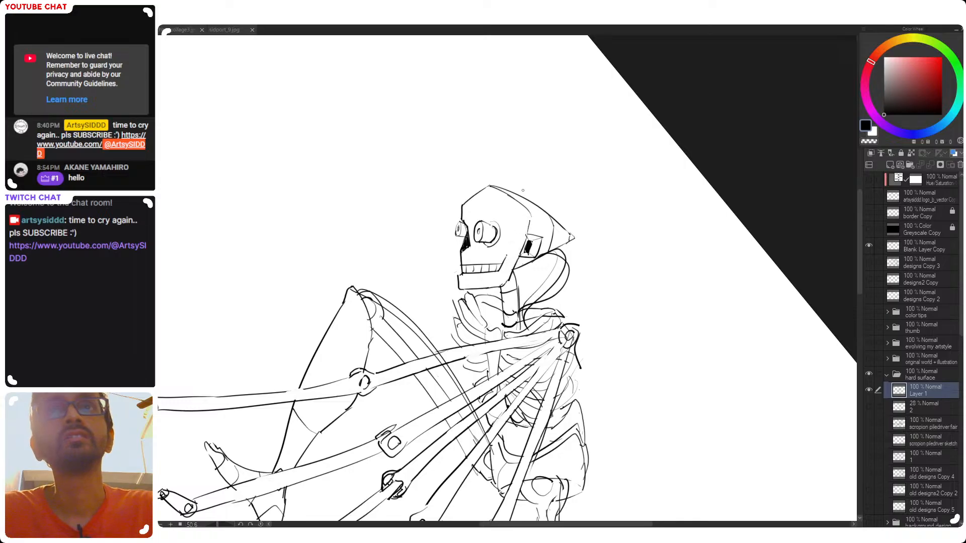
mouse_move(491, 197)
mouse_down()
mouse_move(513, 210)
mouse_move(500, 267)
mouse_up()
key(ctrl+z)
key(ctrl+z)
key(ctrl+z)
key(ctrl+z)
drag(513, 212, 501, 263)
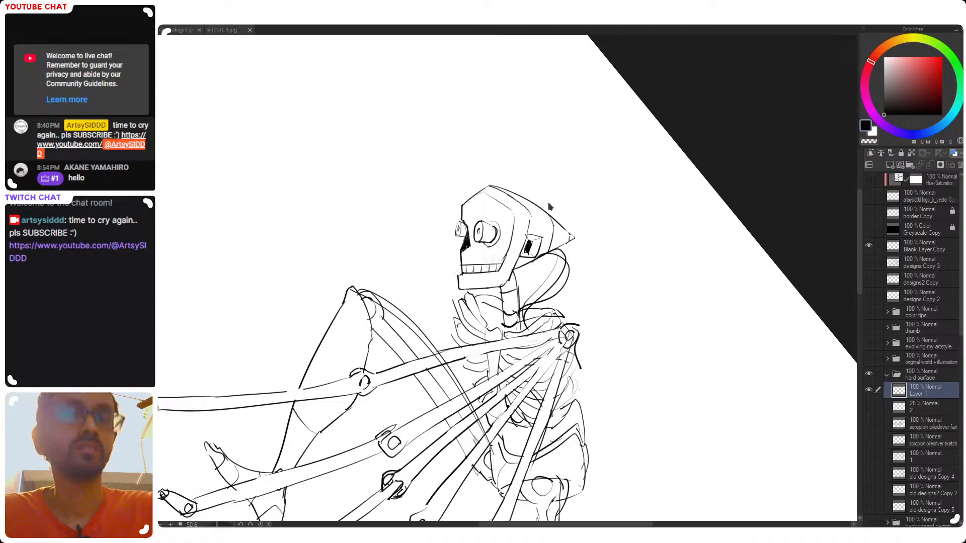
key(h)
scroll(549, 277, down, 3)
drag(568, 312, 493, 302)
key(ctrl+shift+r)
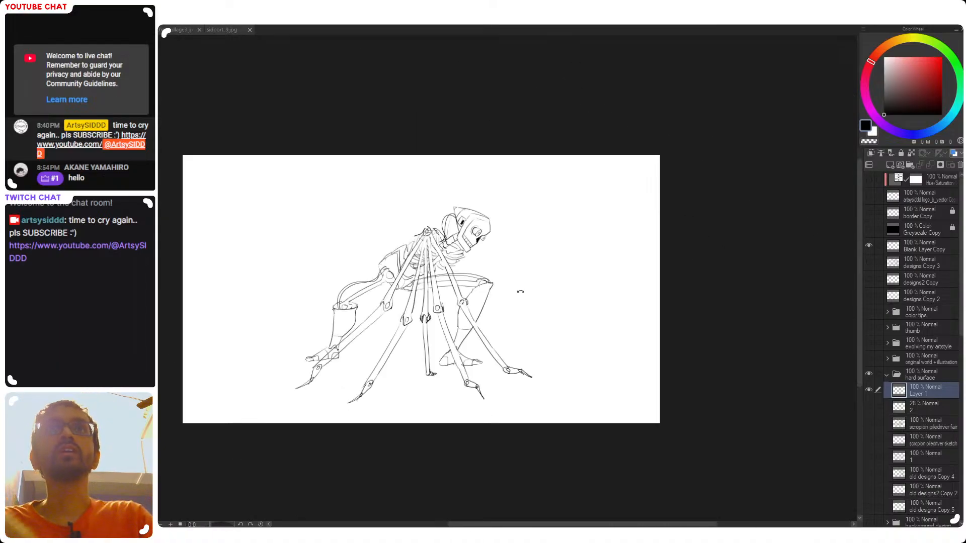
Draw a line along the underside of the rear thigh from the knee to the hip
drag(452, 253, 593, 272)
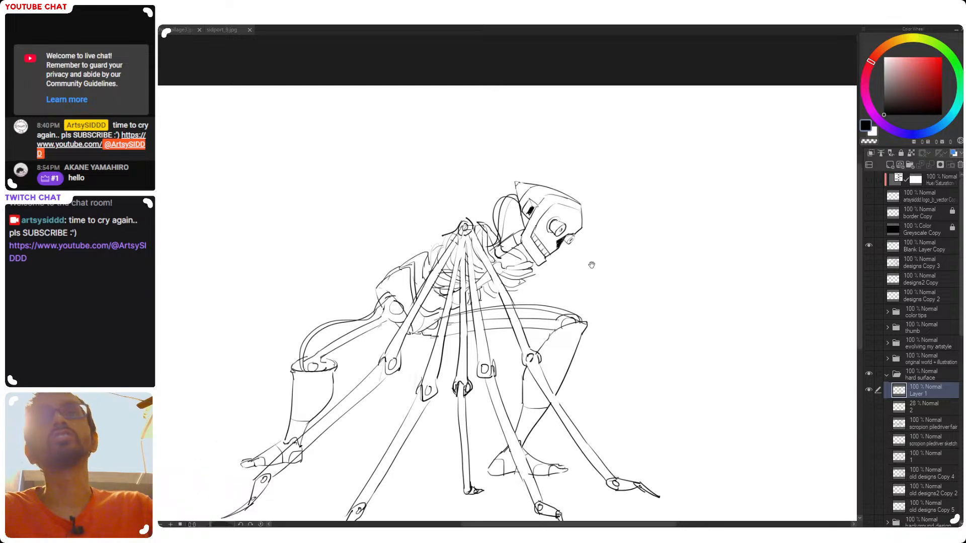
drag(545, 392, 558, 322)
drag(522, 263, 552, 296)
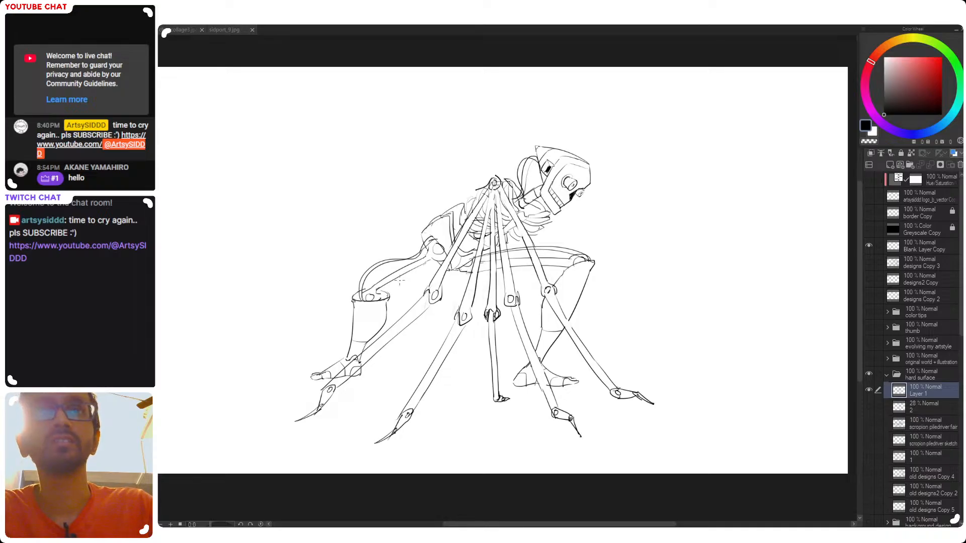
drag(389, 295, 431, 265)
key(ctrl+z)
drag(389, 296, 433, 264)
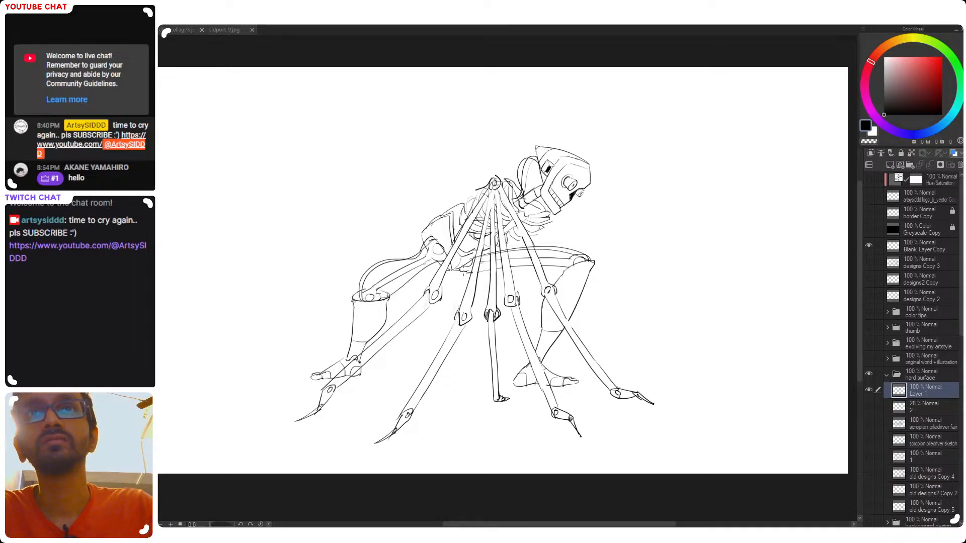
drag(463, 275, 570, 271)
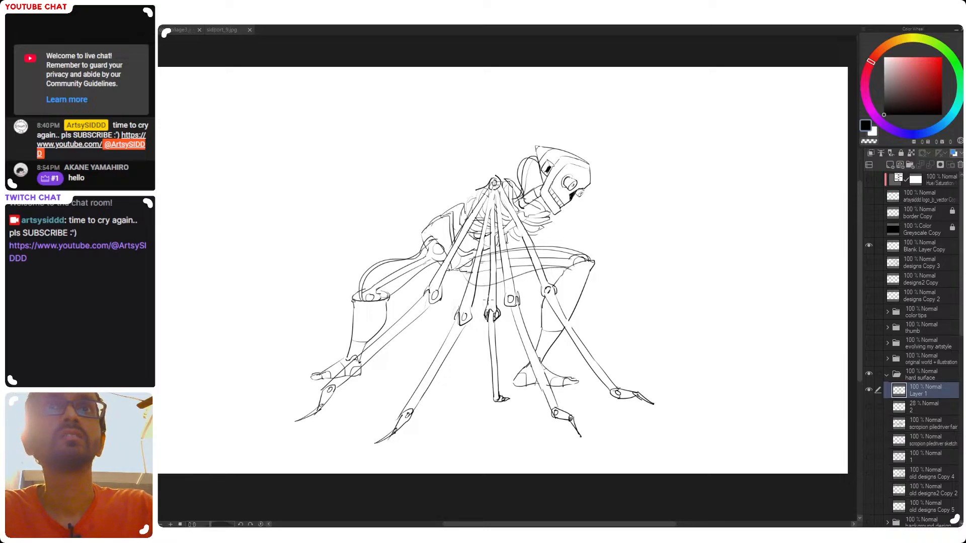
scroll(541, 330, down, 3)
drag(541, 331, 537, 332)
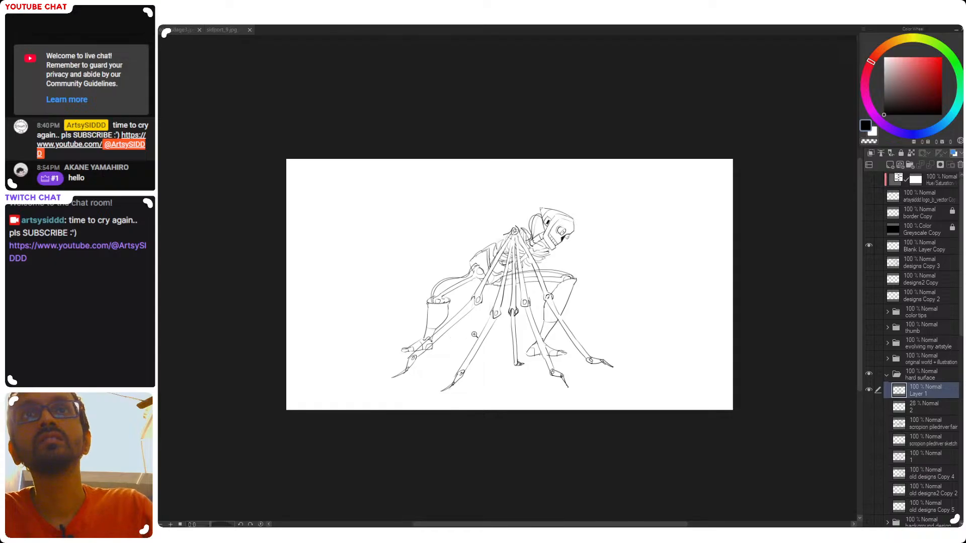
scroll(501, 299, up, 1)
drag(584, 355, 551, 351)
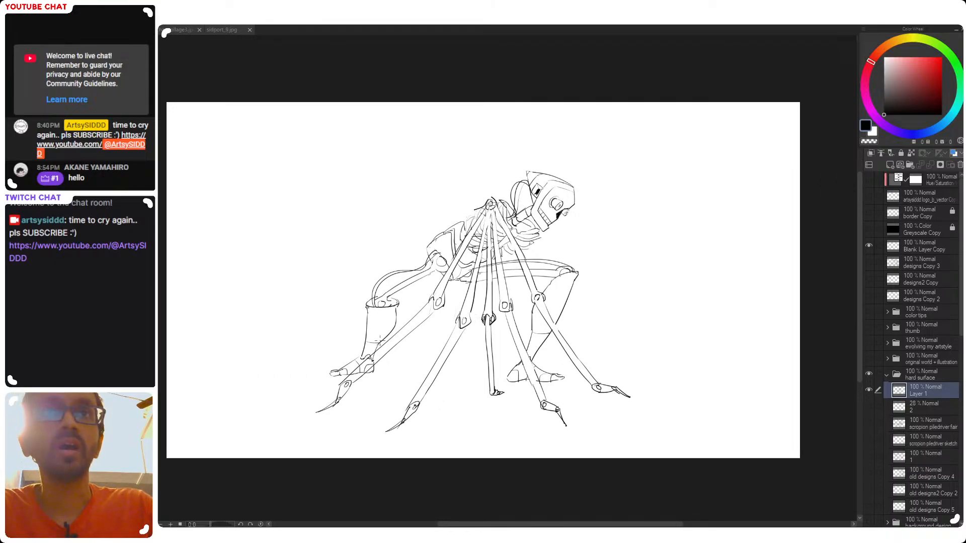
scroll(371, 334, up, 1)
key(ctrl+z)
Draw curved lower edges across the rear and front shins to close off the shin guards
drag(365, 344, 385, 346)
drag(597, 330, 620, 334)
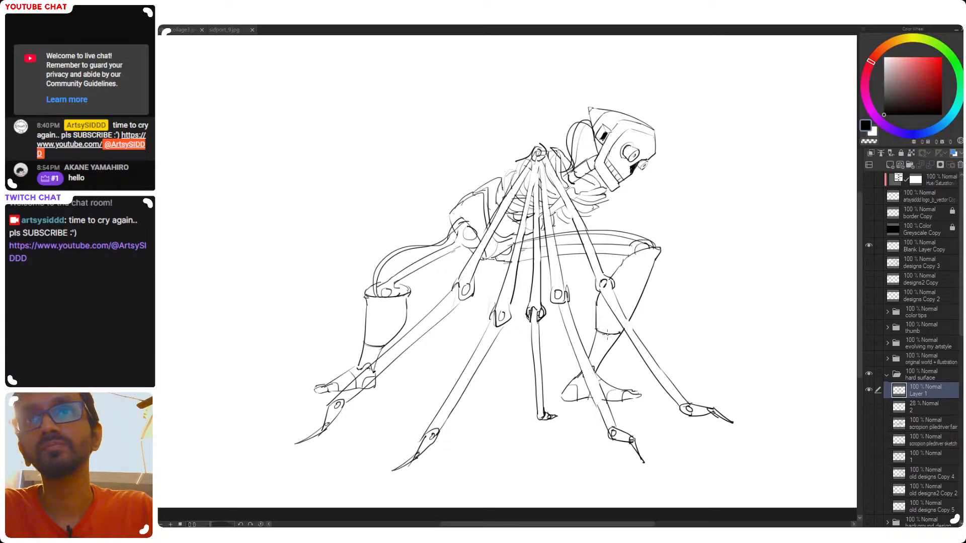
scroll(609, 335, down, 2)
scroll(564, 353, up, 1)
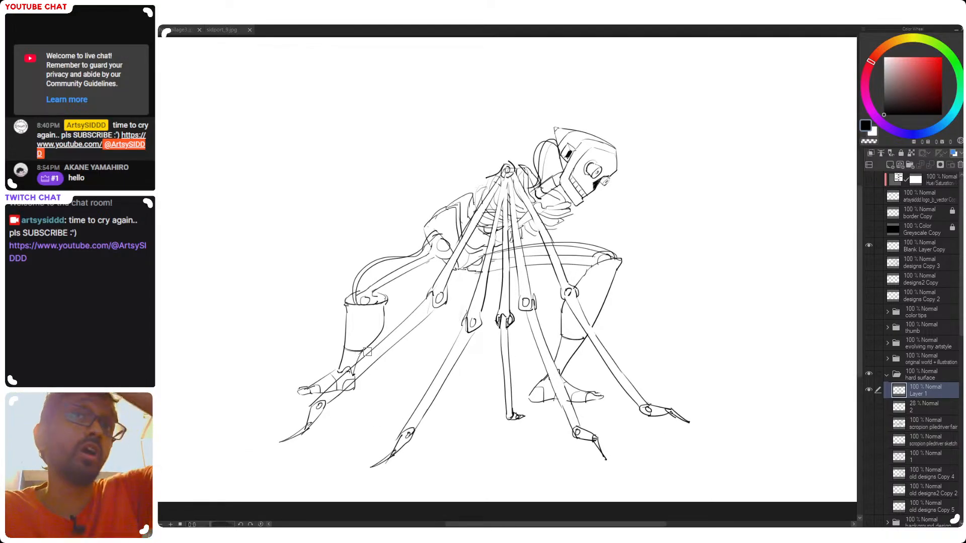
Erase the lower shins beneath both shin guards and redraw them as narrow shafts down to the ankles
drag(364, 353, 393, 344)
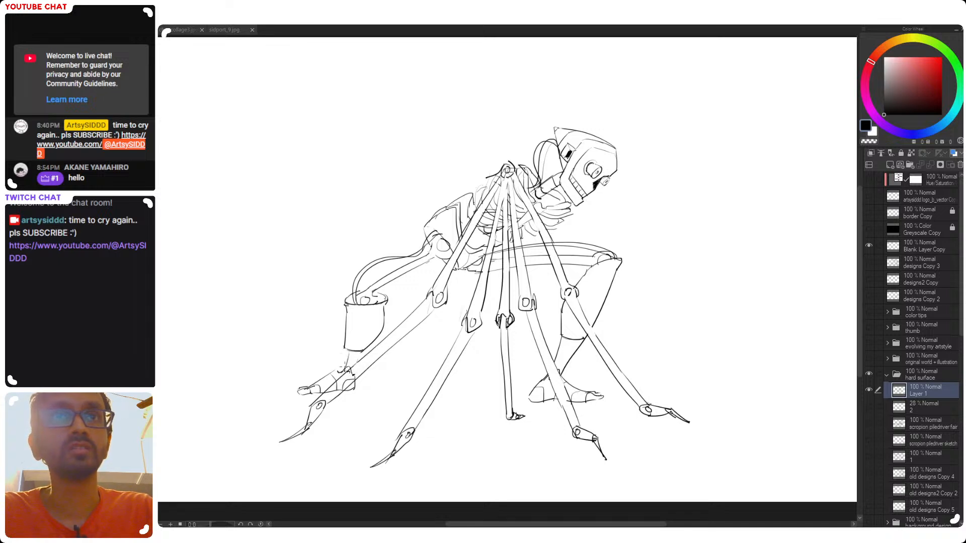
drag(357, 352, 351, 371)
key(ctrl+z)
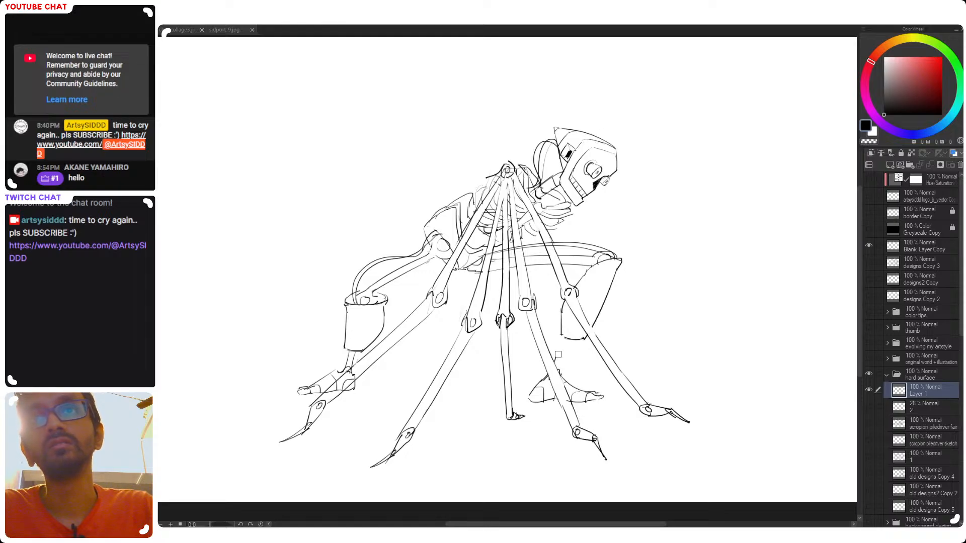
mouse_move(566, 339)
mouse_down()
mouse_move(555, 365)
mouse_move(570, 375)
mouse_move(524, 371)
mouse_up()
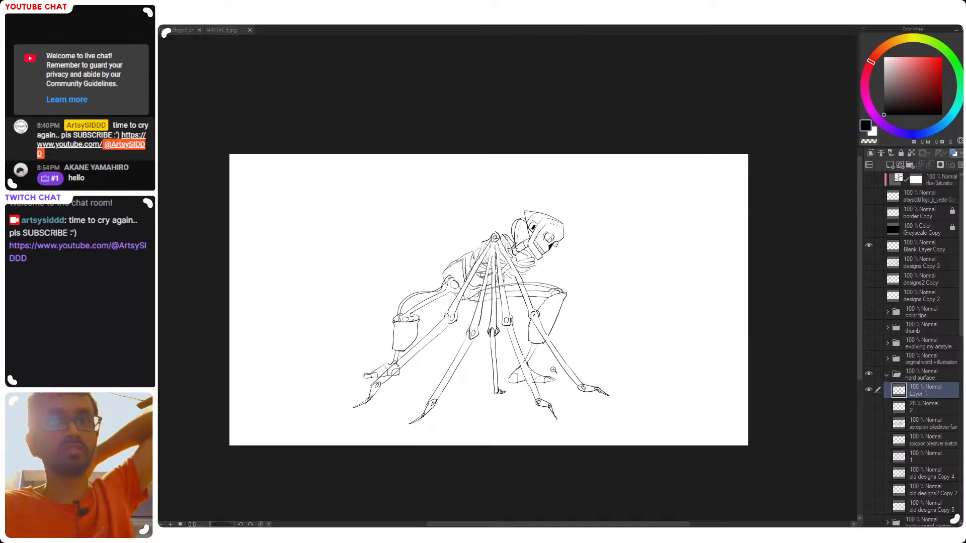
drag(525, 336, 550, 314)
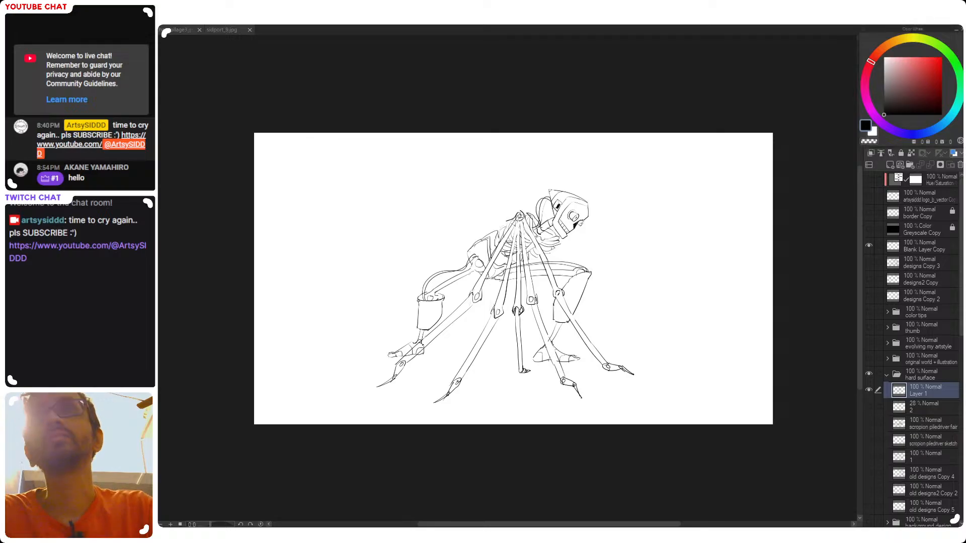
Erase stray lines around the shoulder joint with the transparent colour, switch back to black and save the drawing
scroll(512, 235, up, 6)
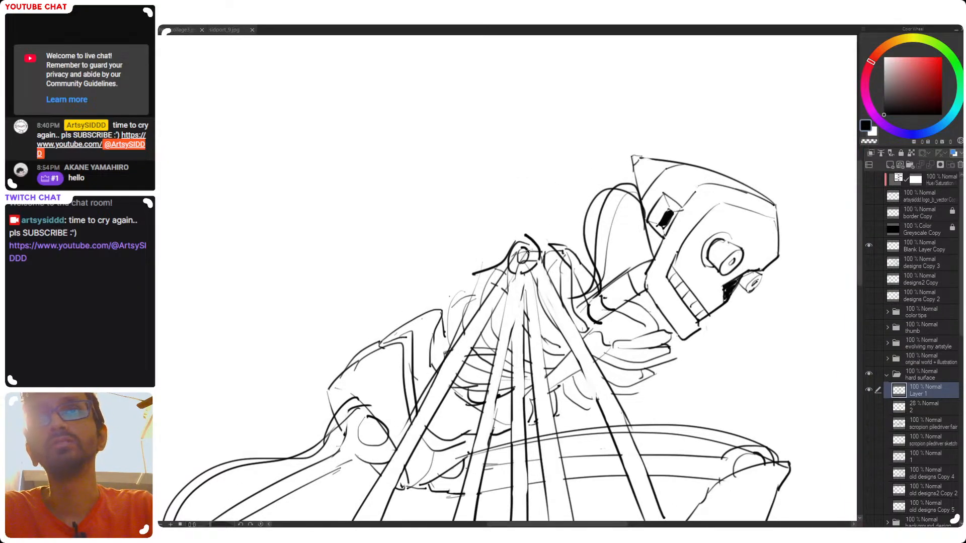
key(c)
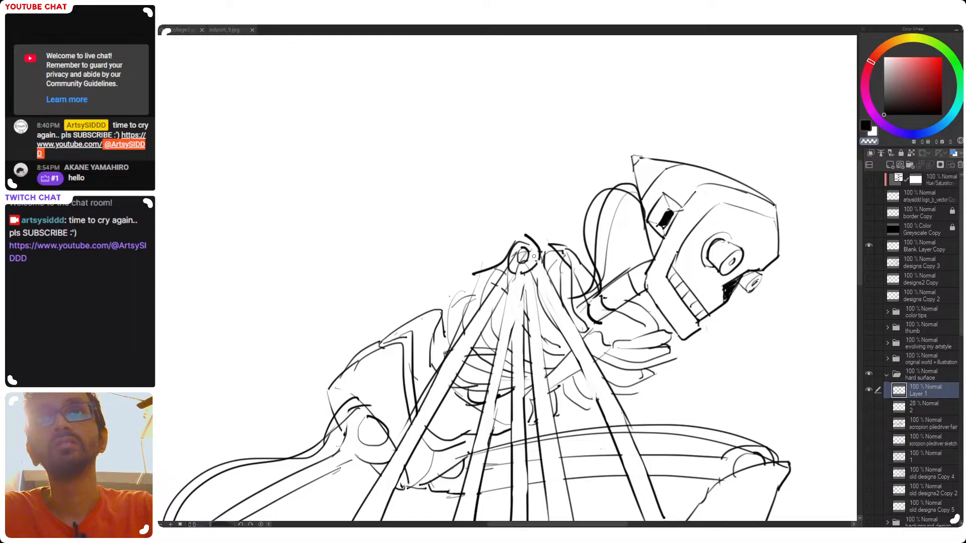
mouse_move(499, 266)
mouse_down()
mouse_move(475, 275)
mouse_move(492, 267)
mouse_up()
key(c)
key(ctrl+s)
Redraw the upper corner of the faceplate with a short stroke down from the brow line
drag(750, 222, 584, 220)
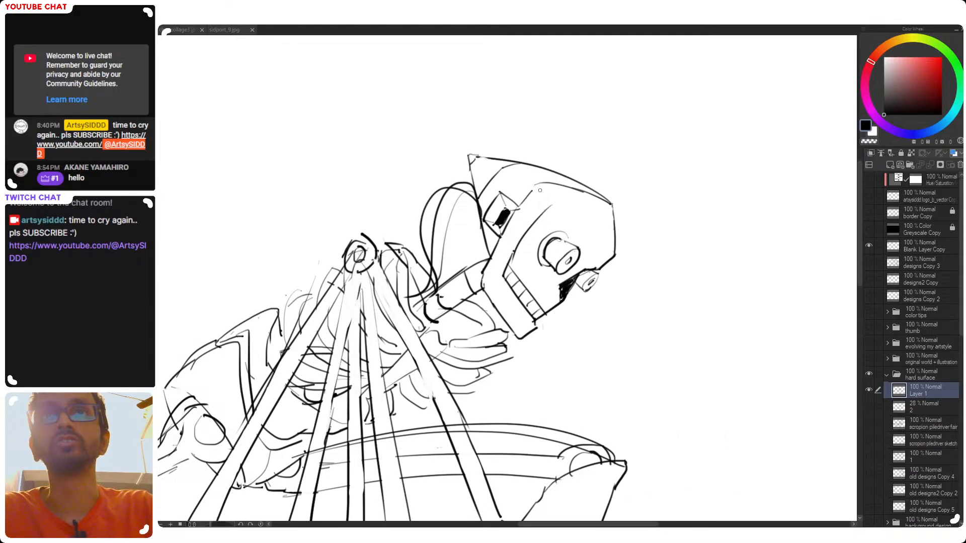
key(ctrl+z)
drag(537, 184, 549, 208)
Draw a short cylinder connecting the shoulder's joint circle to the collar, reworking its strokes and saving the drawing
drag(444, 233, 569, 250)
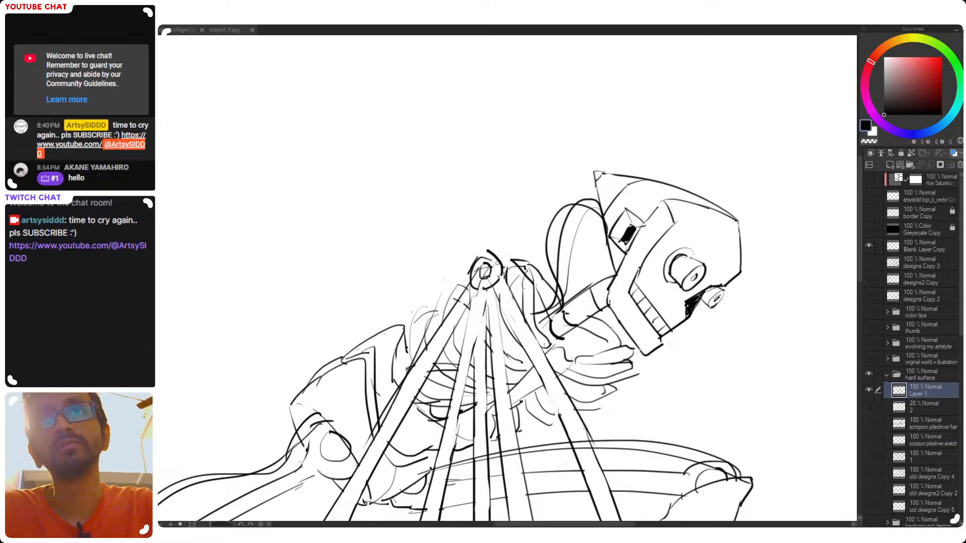
mouse_move(515, 263)
mouse_down()
mouse_move(534, 288)
mouse_move(531, 262)
mouse_move(530, 276)
mouse_move(481, 278)
mouse_move(487, 263)
mouse_move(486, 278)
mouse_move(508, 274)
mouse_move(502, 254)
mouse_move(505, 278)
mouse_move(530, 274)
mouse_move(529, 264)
mouse_move(522, 275)
mouse_up()
key(ctrl+z)
key(ctrl+z)
key(ctrl+z)
key(ctrl+s)
key(ctrl+z)
key(ctrl+z)
key(ctrl+z)
key(ctrl+z)
key(ctrl+z)
key(ctrl+z)
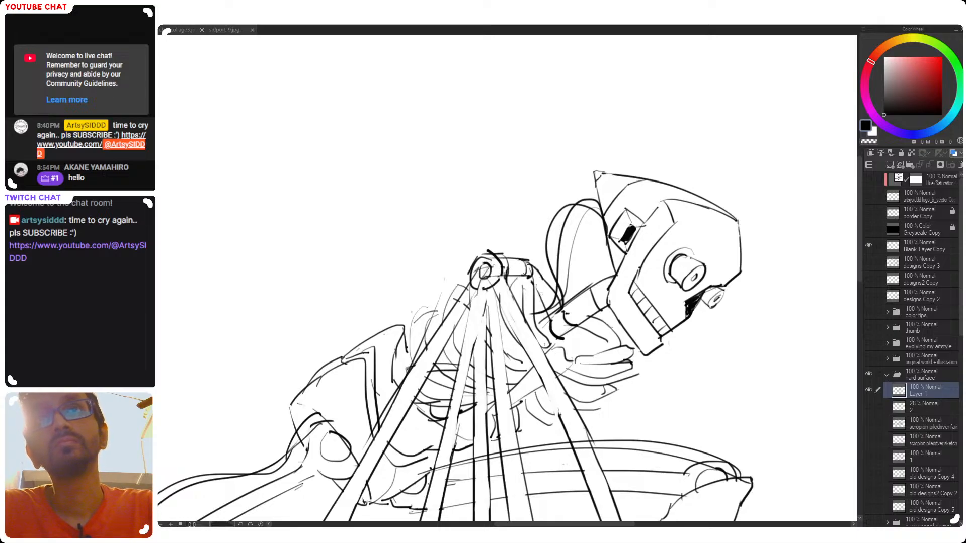
scroll(570, 319, down, 3)
drag(571, 332, 462, 284)
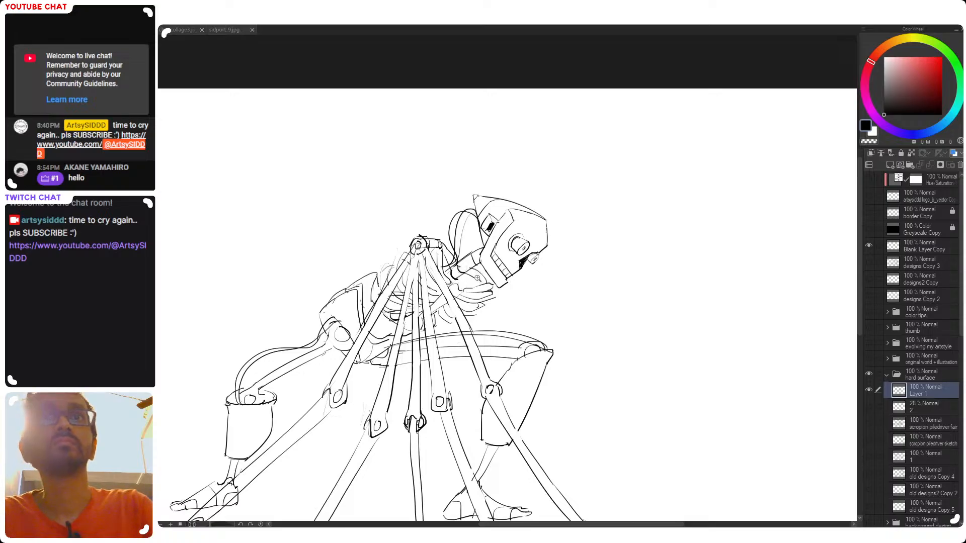
Examine the whole robot sketch from near and far and in mirrored view, checking its proportions and silhouette
scroll(489, 286, up, 2)
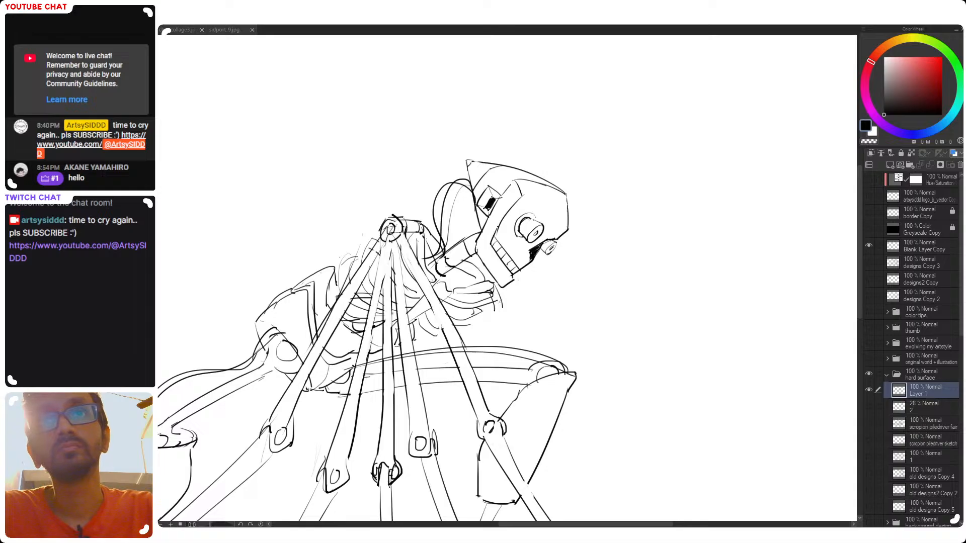
scroll(502, 317, down, 4)
scroll(516, 320, up, 4)
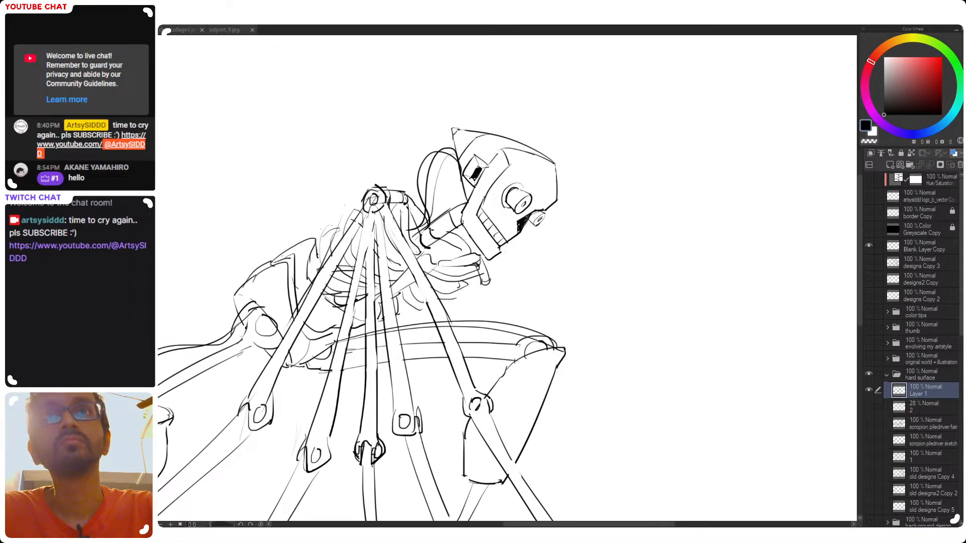
scroll(498, 307, down, 4)
scroll(483, 265, up, 3)
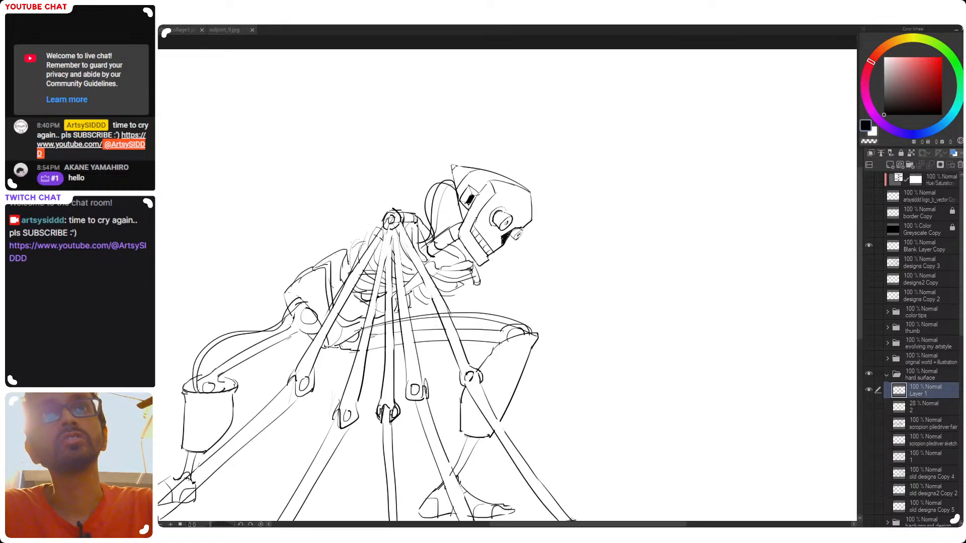
scroll(484, 277, down, 4)
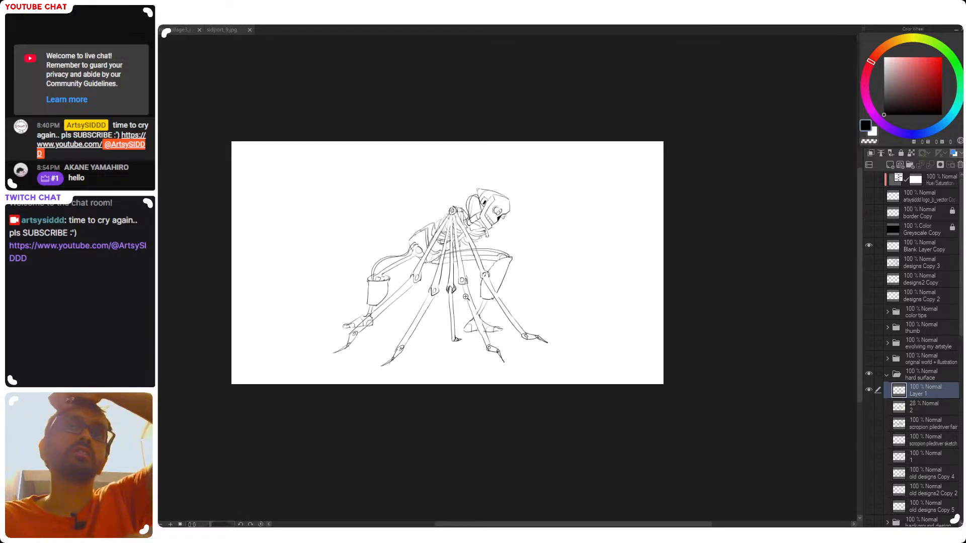
drag(454, 306, 514, 311)
scroll(508, 281, up, 3)
drag(470, 383, 437, 375)
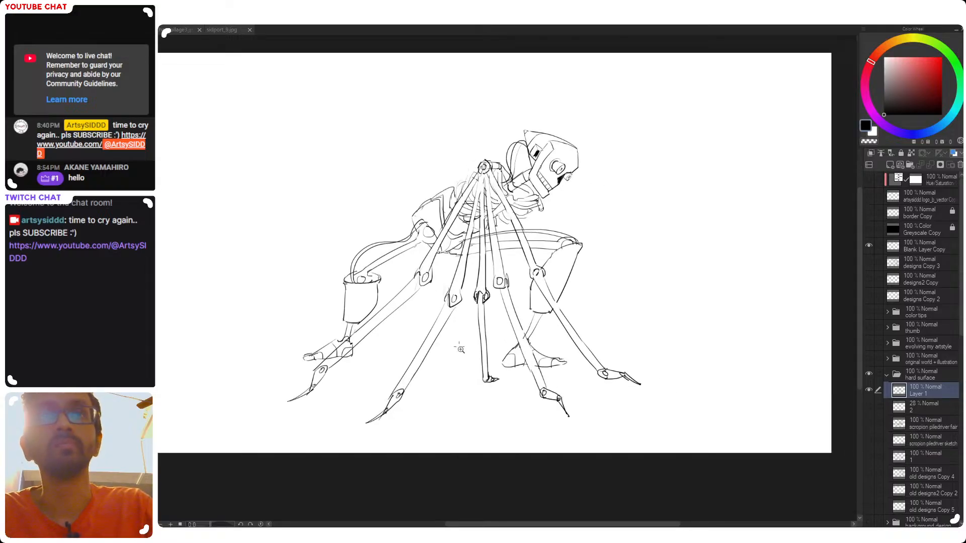
scroll(466, 367, down, 5)
scroll(422, 349, up, 7)
key(e)
mouse_move(426, 420)
mouse_down()
mouse_move(467, 381)
mouse_move(435, 413)
mouse_move(463, 383)
mouse_move(452, 409)
mouse_up()
drag(582, 285, 487, 374)
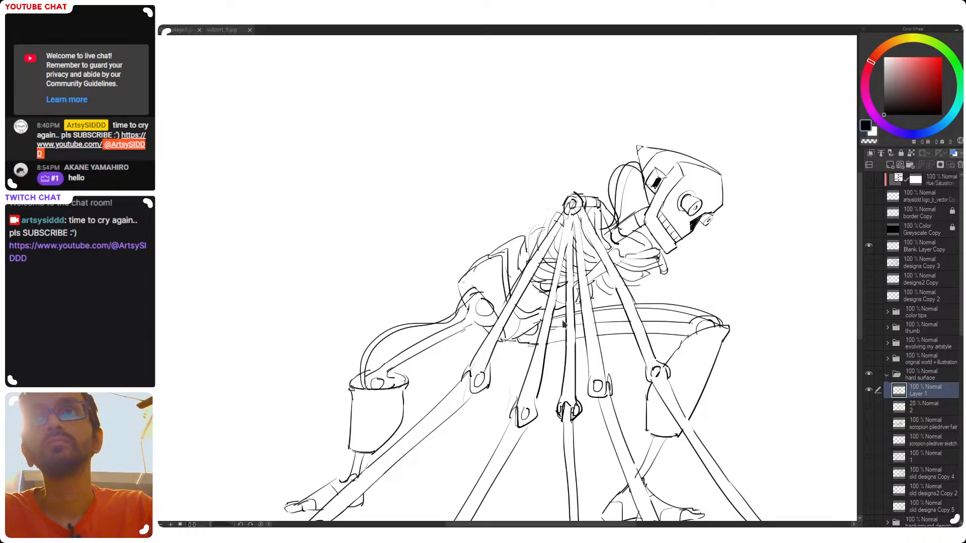
scroll(608, 331, down, 3)
drag(644, 356, 528, 309)
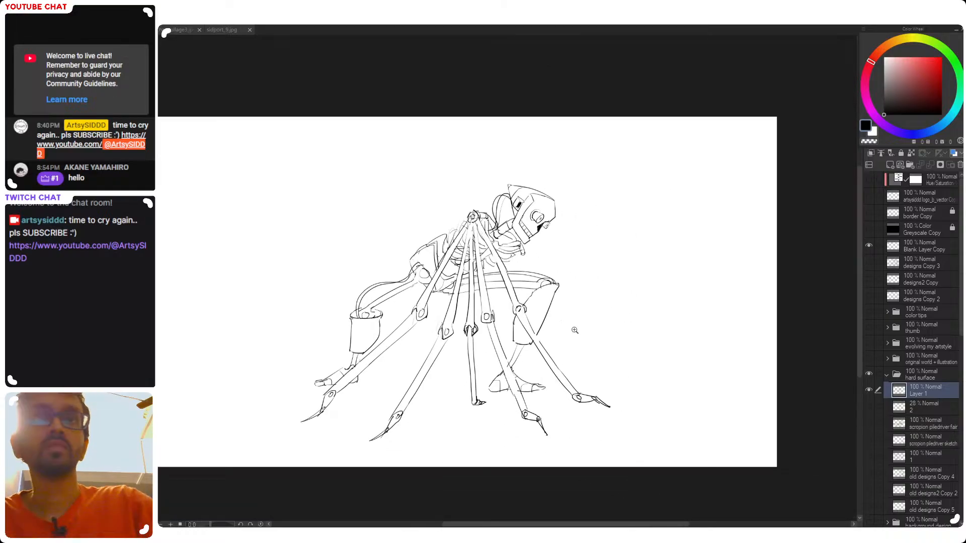
key(h)
scroll(518, 293, down, 1)
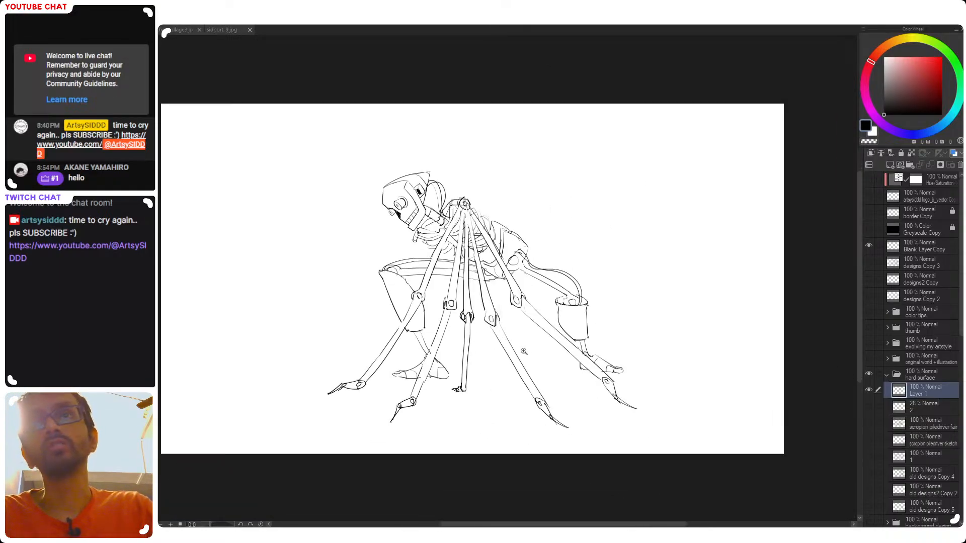
scroll(529, 355, down, 1)
key(h)
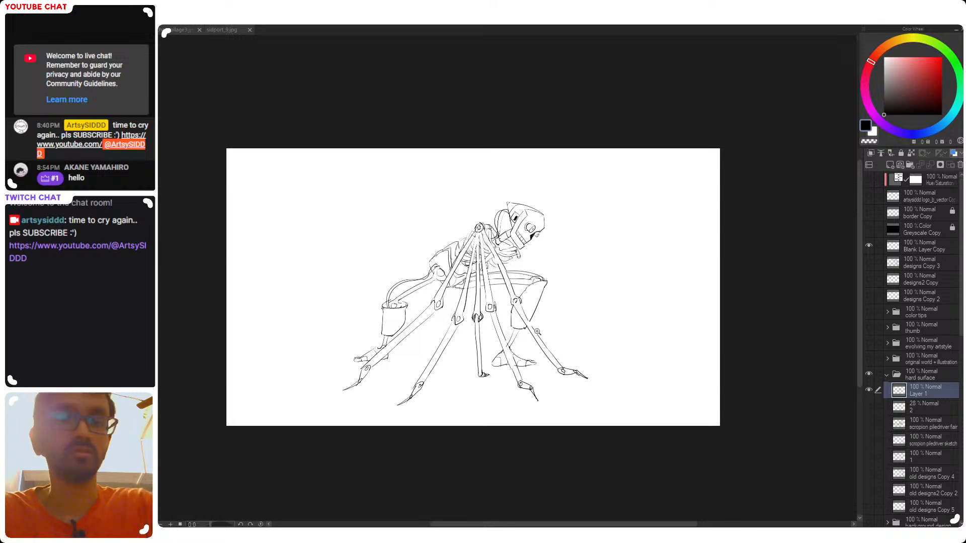
Hand-letter the label SPIDER HANDS on a slant above the robot's back
mouse_move(551, 148)
mouse_down()
mouse_move(636, 165)
mouse_move(583, 147)
mouse_move(641, 231)
mouse_move(591, 153)
mouse_move(641, 230)
mouse_move(627, 202)
mouse_move(634, 215)
mouse_up()
key(ctrl+d)
mouse_move(456, 219)
mouse_down()
mouse_move(476, 238)
mouse_move(446, 245)
mouse_up()
drag(455, 238, 467, 245)
drag(471, 234, 472, 245)
drag(480, 234, 485, 240)
drag(487, 233, 510, 239)
drag(518, 230, 517, 240)
drag(510, 235, 518, 241)
drag(523, 229, 526, 241)
mouse_move(519, 236)
mouse_down()
mouse_move(578, 218)
mouse_move(521, 177)
mouse_move(557, 215)
mouse_up()
Select the SPIDER HANDS lettering, shift it slightly away from the shoulder joint with a transform and deselect it
drag(551, 261, 479, 263)
scroll(457, 247, up, 2)
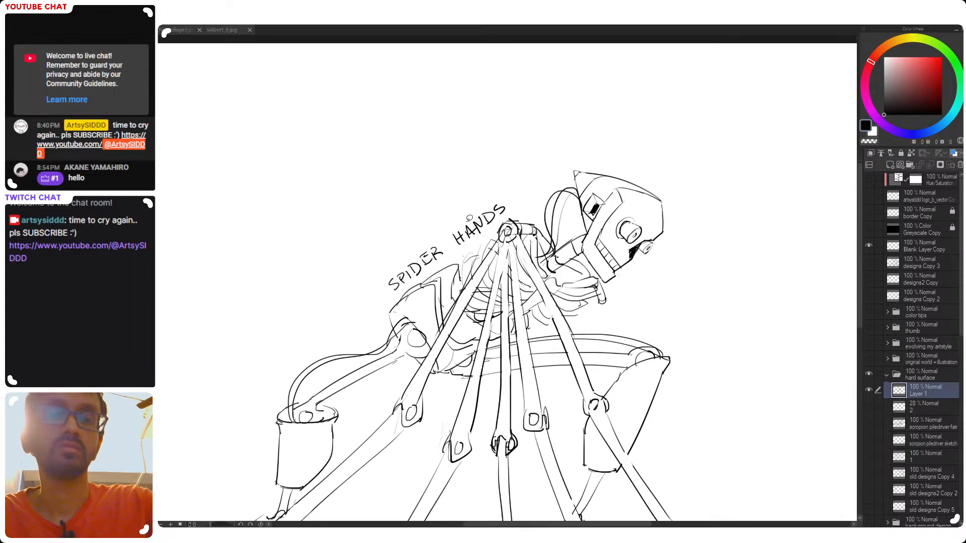
mouse_move(411, 283)
mouse_down()
mouse_move(382, 300)
mouse_move(475, 189)
mouse_move(516, 190)
mouse_move(486, 234)
mouse_up()
key(ctrl+t)
drag(534, 276, 478, 285)
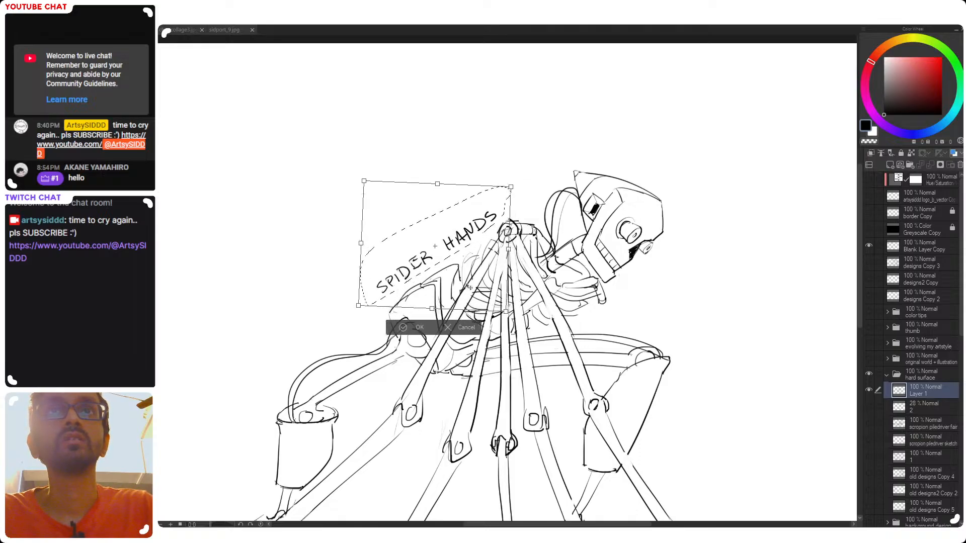
key(Return)
key(ctrl+d)
key(ctrl+0)
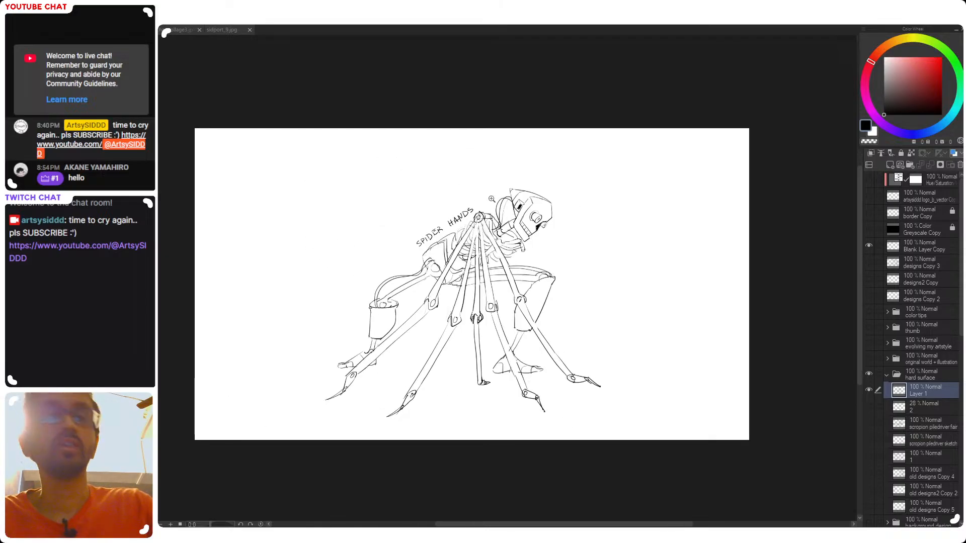
Try shrinking the labelled robot and moving it into the canvas's lower-left corner, and undo the transform
mouse_move(526, 129)
mouse_down()
mouse_move(677, 328)
mouse_move(564, 132)
mouse_up()
key(ctrl+t)
mouse_move(627, 196)
mouse_down()
mouse_move(483, 190)
mouse_move(518, 201)
mouse_up()
drag(573, 133, 407, 296)
mouse_move(356, 383)
mouse_down()
mouse_move(388, 372)
mouse_move(338, 401)
mouse_up()
key(Return)
key(ctrl+d)
mouse_move(521, 302)
mouse_down()
mouse_move(612, 270)
mouse_move(563, 306)
mouse_up()
scroll(609, 272, up, 2)
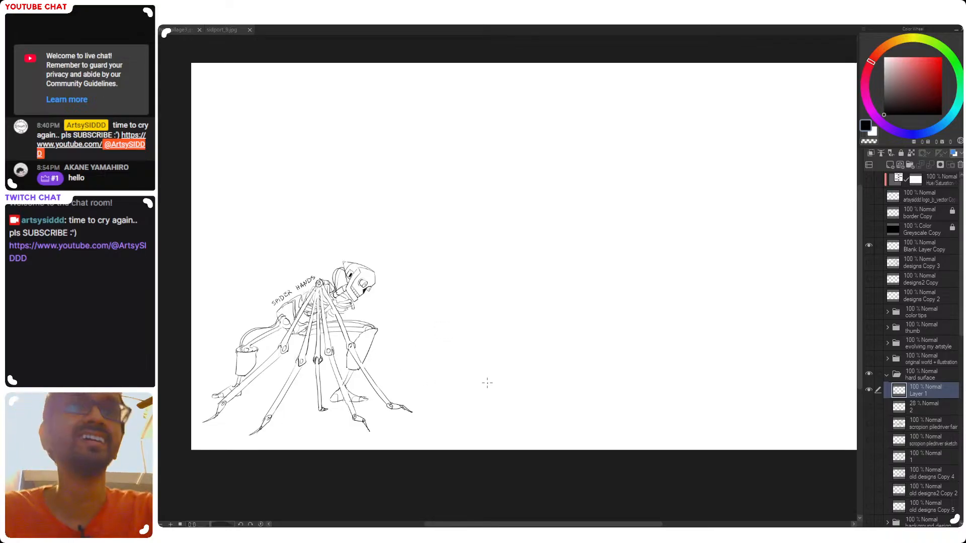
drag(232, 343, 280, 368)
key(ctrl+z)
Try reworking the rear shin guard's rim, undo the strokes and clear the selection
key(ctrl+z)
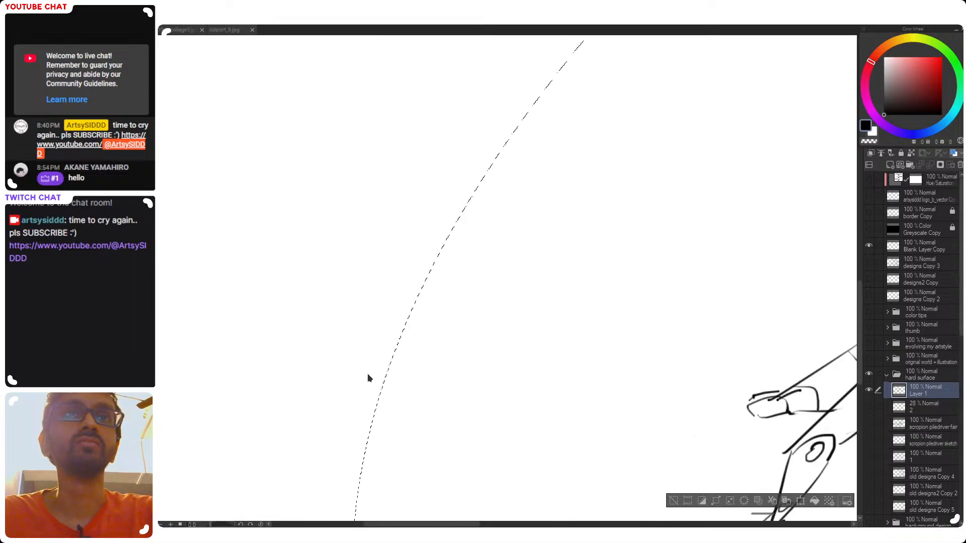
drag(513, 351, 497, 333)
mouse_move(703, 268)
mouse_down()
mouse_move(486, 286)
mouse_move(511, 287)
mouse_up()
drag(400, 285, 409, 294)
mouse_move(467, 288)
mouse_down()
mouse_move(409, 292)
mouse_move(419, 293)
mouse_move(406, 281)
mouse_move(417, 295)
mouse_move(397, 283)
mouse_move(427, 309)
mouse_move(398, 296)
mouse_up()
key(p)
key(ctrl+z)
key(ctrl+z)
key(ctrl+z)
key(ctrl+z)
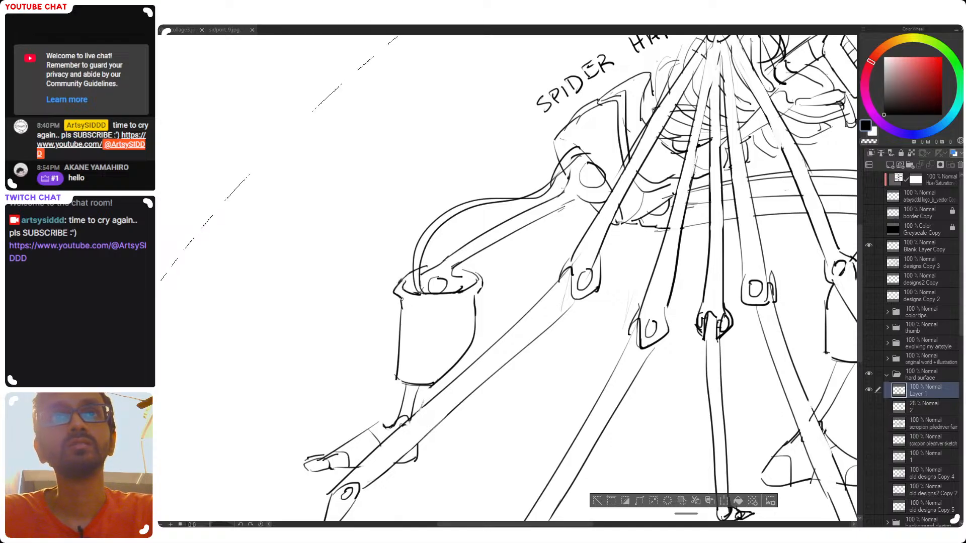
drag(475, 302, 443, 304)
drag(656, 308, 469, 317)
drag(559, 278, 513, 274)
drag(508, 297, 489, 311)
key(ctrl+d)
Redraw the rear shin guard's upper edges so its sides meet the flared rim, and save the drawing
drag(537, 338, 467, 349)
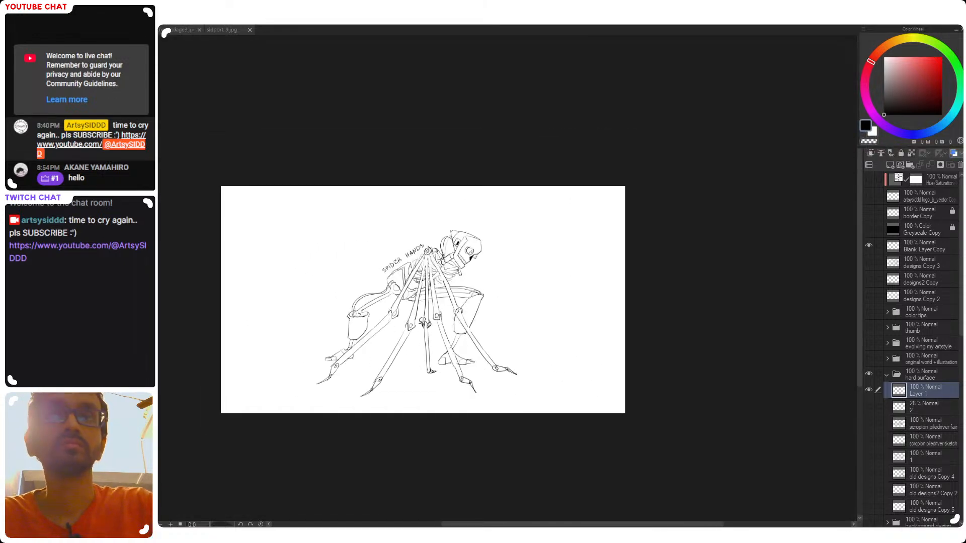
click(369, 336)
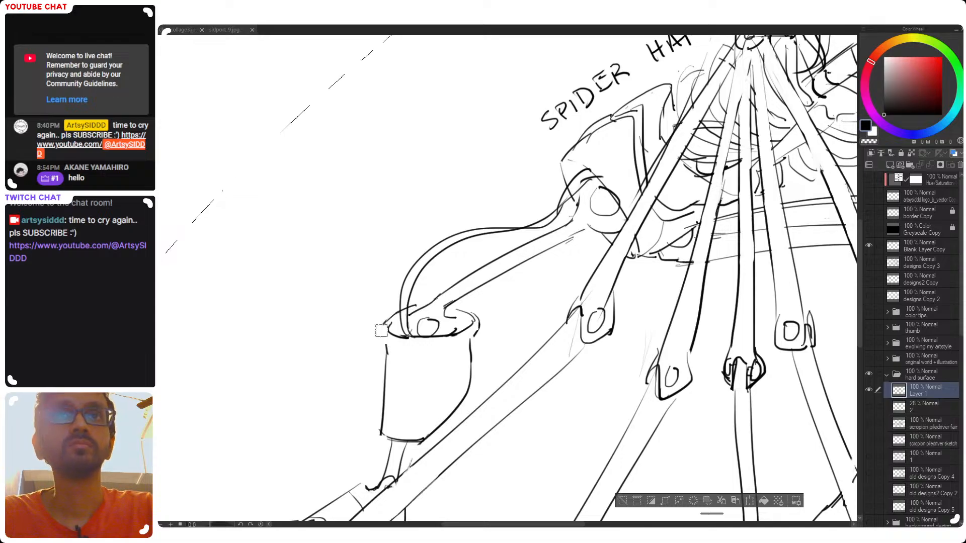
key(ctrl+z)
key(ctrl+z)
drag(470, 311, 481, 332)
key(ctrl+z)
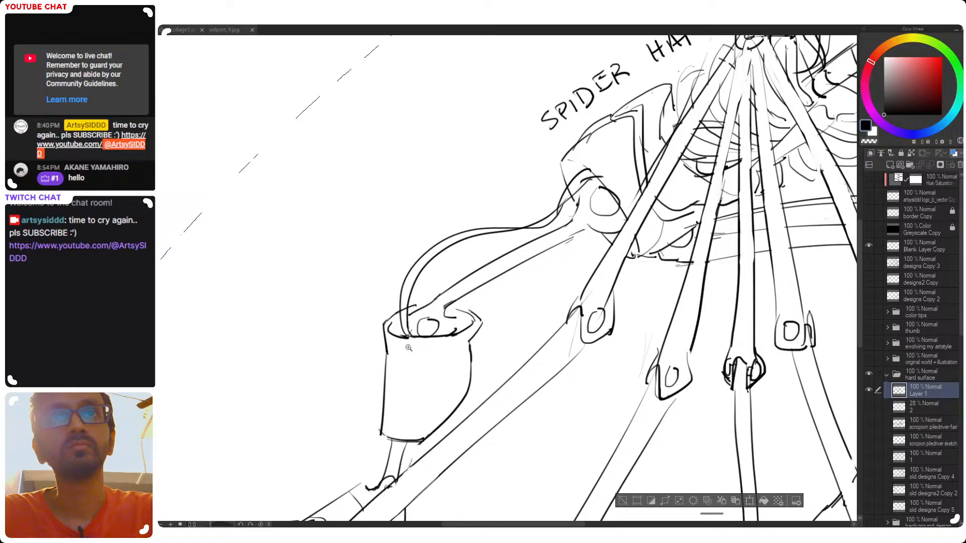
scroll(465, 325, down, 5)
drag(519, 323, 456, 304)
key(ctrl+d)
key(ctrl+s)
Select the robot with its label, scale it down and place it in the canvas's lower-left corner
mouse_move(575, 148)
mouse_down()
mouse_move(693, 389)
mouse_move(576, 151)
mouse_up()
key(ctrl+t)
drag(707, 134, 566, 226)
drag(566, 274, 570, 272)
mouse_move(480, 385)
mouse_down()
mouse_move(377, 409)
mouse_move(387, 396)
mouse_move(379, 395)
mouse_move(374, 410)
mouse_move(383, 409)
mouse_move(371, 411)
mouse_up()
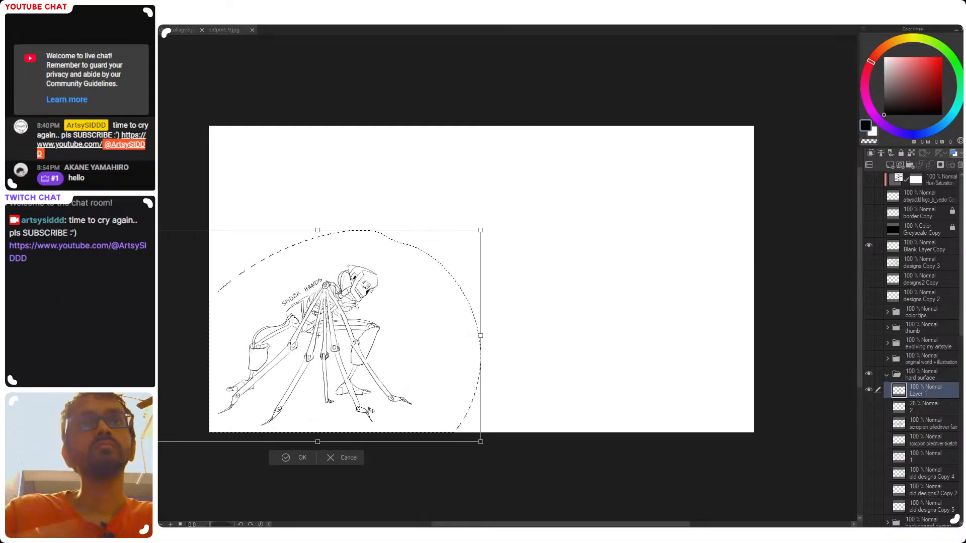
key(ctrl+d)
mouse_move(583, 384)
mouse_down()
mouse_move(572, 390)
mouse_move(580, 390)
mouse_up()
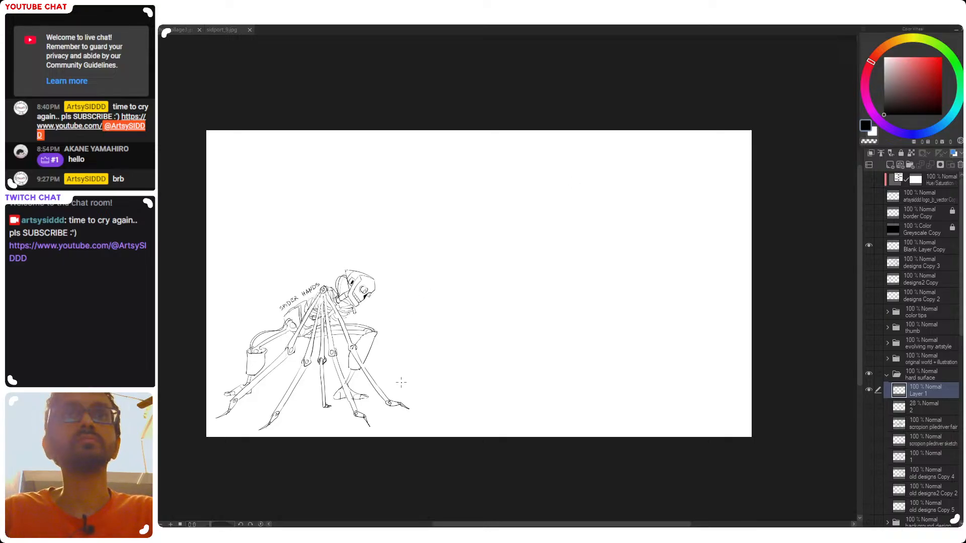
Hand-letter MR. in front of SPIDER HANDS, following the label's slant
scroll(444, 405, up, 5)
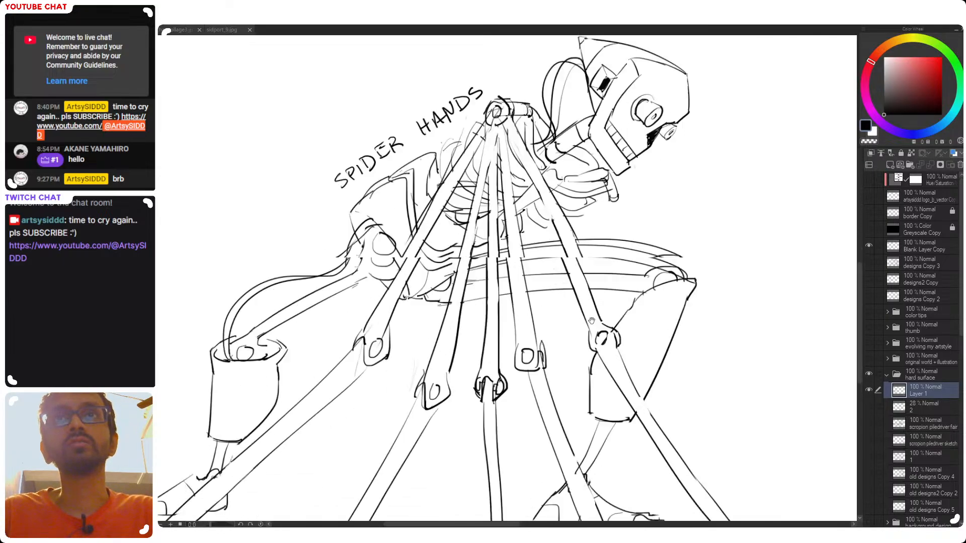
scroll(615, 300, down, 2)
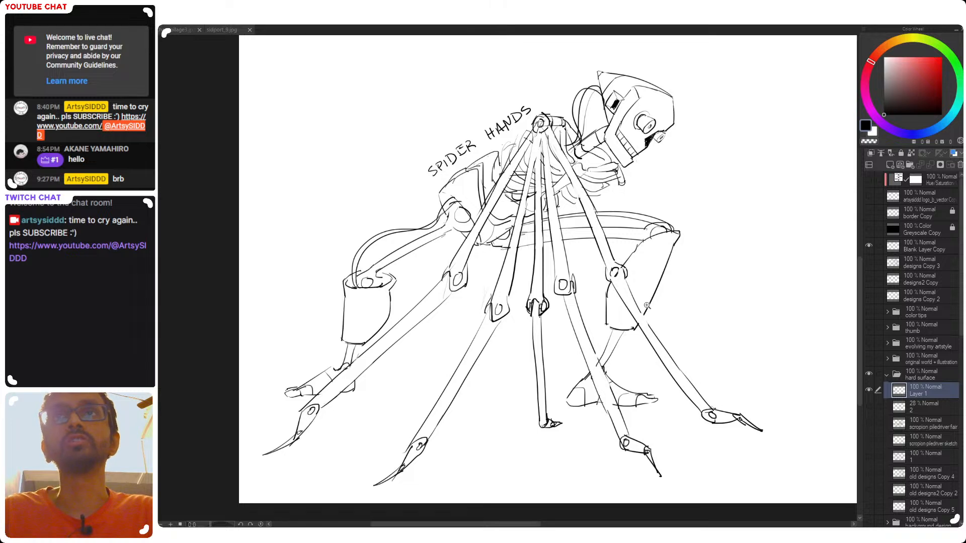
scroll(646, 305, up, 2)
scroll(654, 345, down, 1)
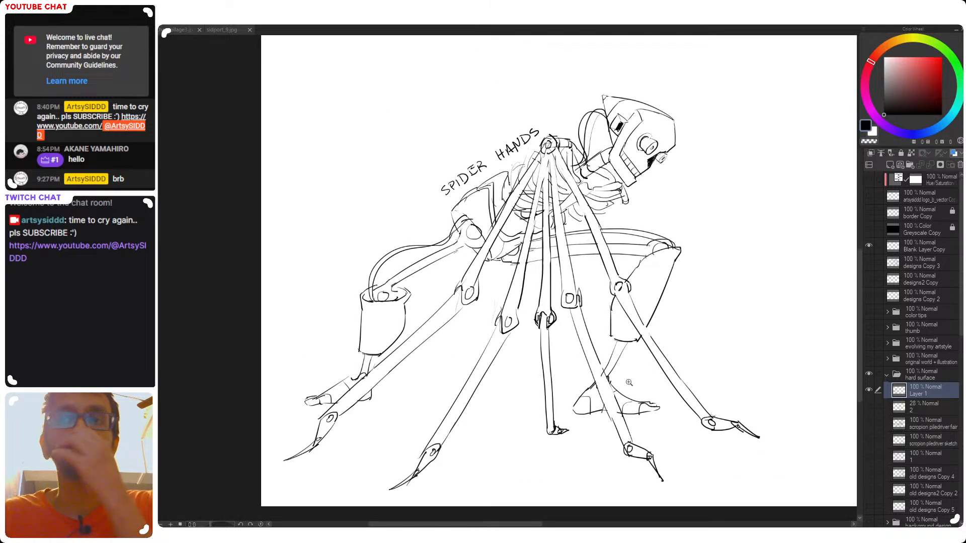
drag(513, 274, 493, 353)
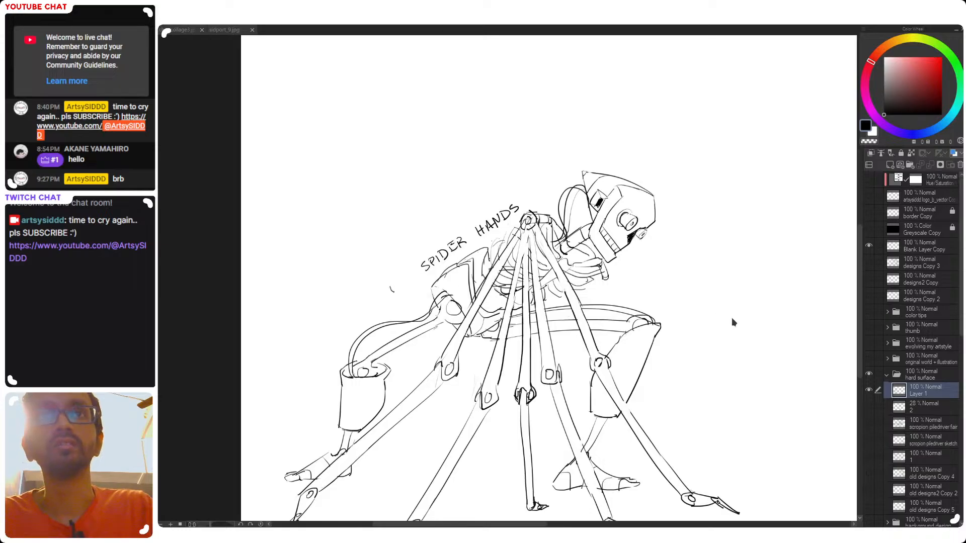
click(869, 390)
click(869, 389)
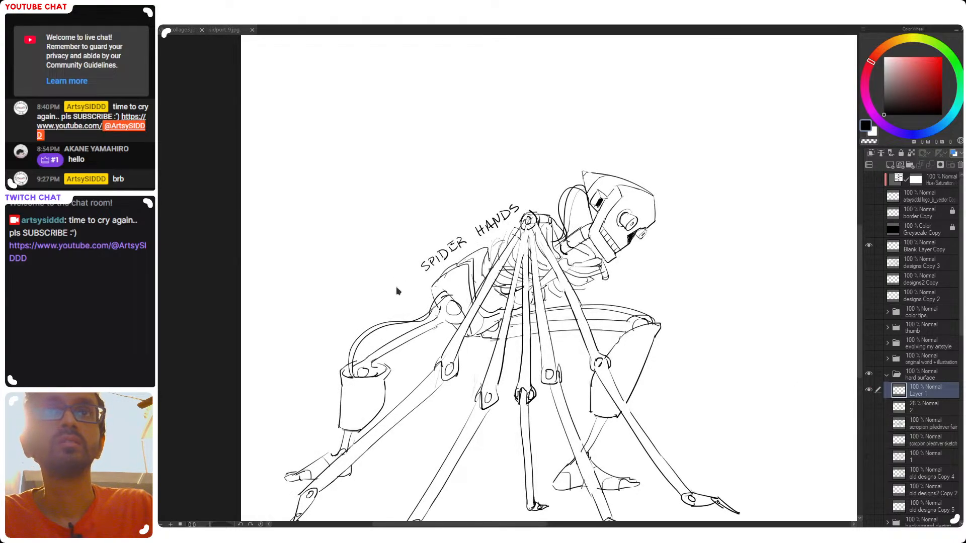
drag(405, 274, 413, 281)
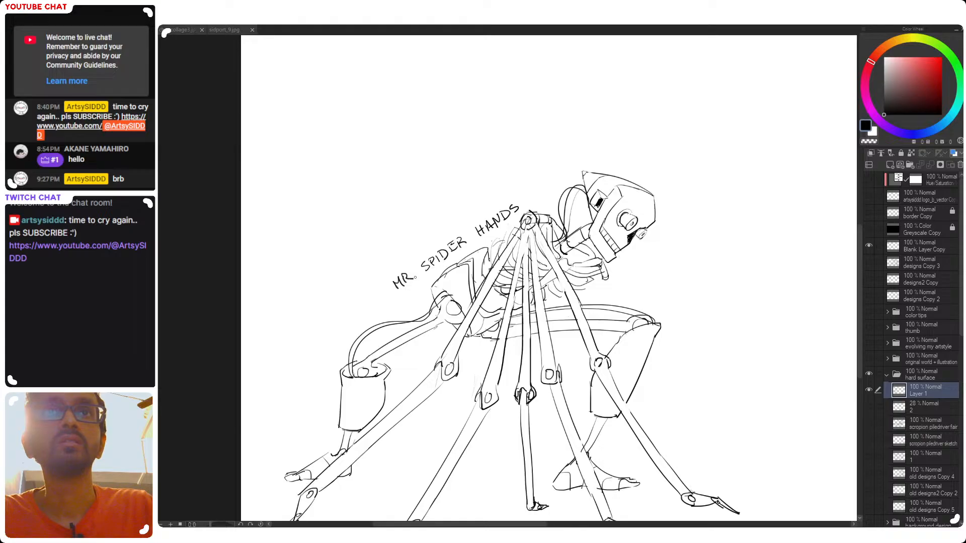
scroll(423, 284, down, 3)
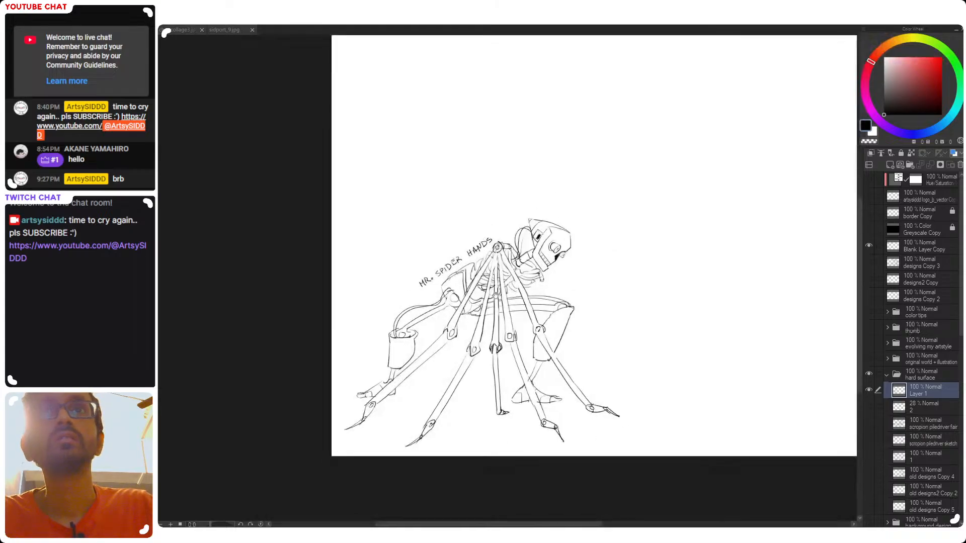
Undo the last strokes of MR. and redraw the letter R
scroll(419, 262, up, 5)
key(ctrl+z)
key(ctrl+z)
key(ctrl+z)
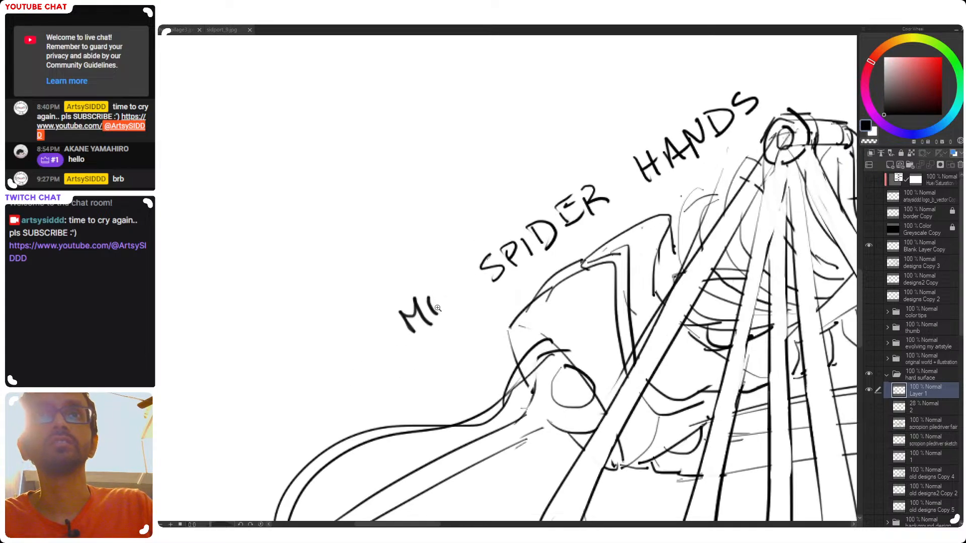
mouse_move(432, 304)
mouse_down()
mouse_move(446, 300)
mouse_move(432, 313)
mouse_move(449, 307)
mouse_move(444, 299)
mouse_up()
click(445, 314)
key(ctrl+z)
key(ctrl+z)
click(452, 305)
Undo the dot after MR and redraw it as a clearer period
scroll(484, 306, down, 5)
mouse_move(507, 322)
mouse_down()
mouse_move(471, 315)
mouse_move(438, 290)
mouse_move(458, 290)
mouse_up()
key(ctrl+z)
key(ctrl+z)
scroll(433, 305, up, 4)
click(457, 285)
scroll(481, 290, down, 5)
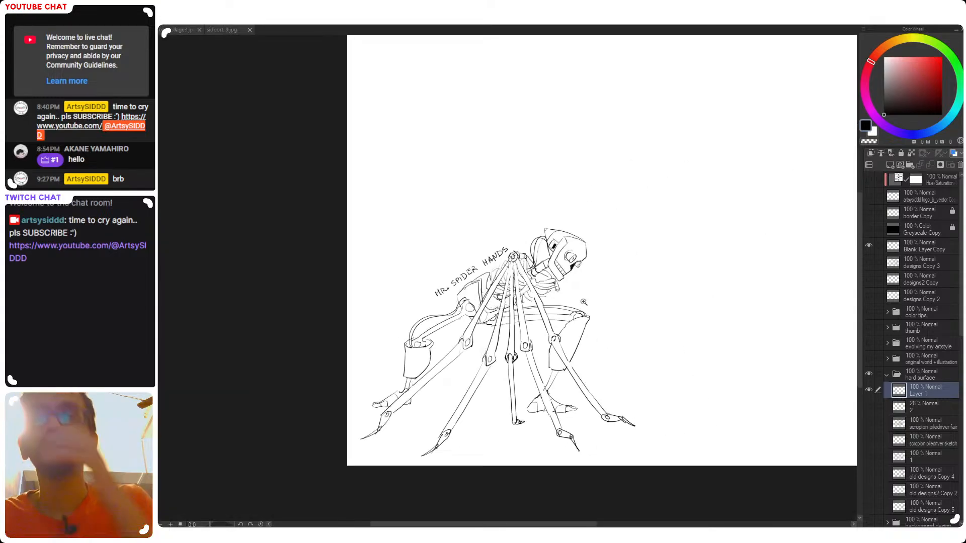
Select the MR. SPIDER HANDS lettering and shift it slightly up and forward along the back
drag(604, 307, 544, 324)
drag(398, 288, 427, 310)
mouse_move(506, 234)
mouse_down()
mouse_move(502, 250)
mouse_move(441, 291)
mouse_up()
key(ctrl+z)
mouse_move(510, 222)
mouse_down()
mouse_move(498, 253)
mouse_move(472, 277)
mouse_move(397, 322)
mouse_move(363, 289)
mouse_up()
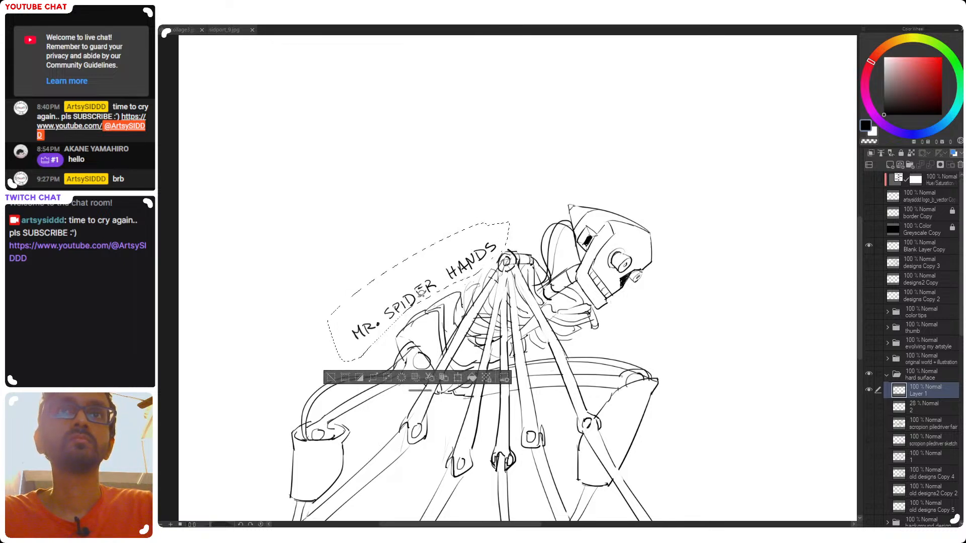
key(ctrl+t)
mouse_move(479, 305)
mouse_down()
mouse_move(506, 284)
mouse_move(482, 301)
mouse_move(495, 296)
mouse_up()
key(Return)
scroll(477, 292, down, 3)
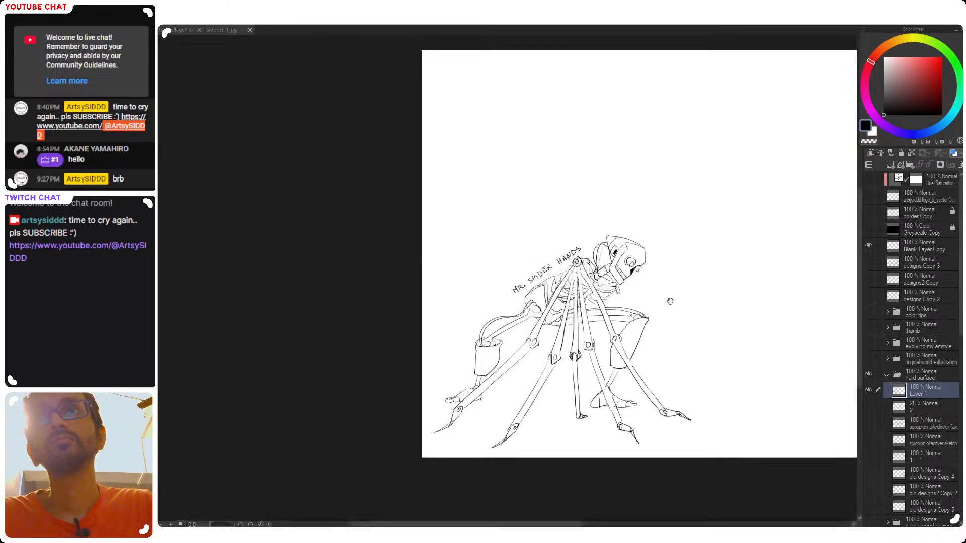
Draw a thin rod projecting from the far eye's cylinder, undoing the stray strokes across the near eye
scroll(542, 300, up, 2)
scroll(504, 275, up, 2)
drag(548, 257, 511, 182)
drag(519, 273, 549, 323)
mouse_move(443, 285)
mouse_down()
mouse_move(444, 297)
mouse_move(483, 297)
mouse_move(467, 286)
mouse_move(494, 285)
mouse_move(504, 298)
mouse_up()
key(ctrl+z)
key(ctrl+z)
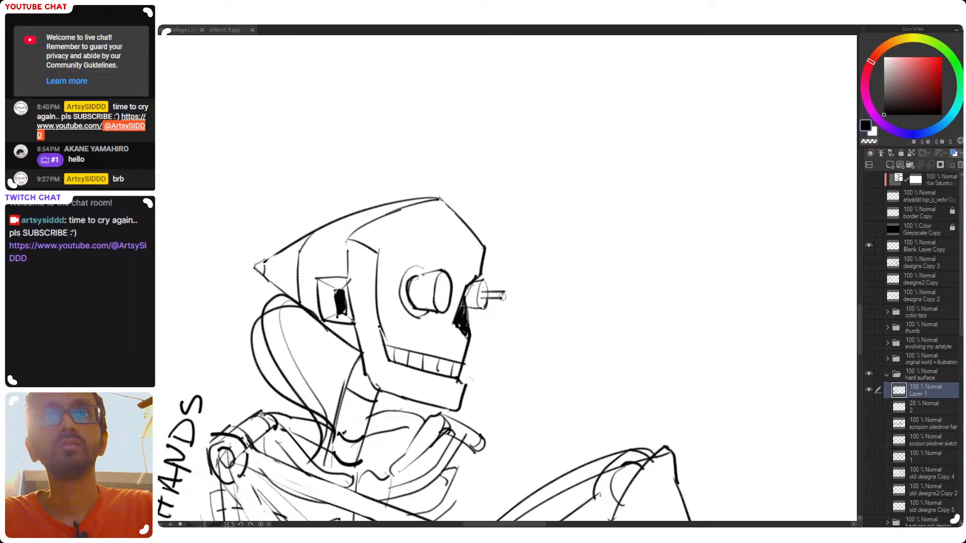
mouse_move(441, 289)
mouse_down()
mouse_move(467, 284)
mouse_move(444, 295)
mouse_move(461, 287)
mouse_move(497, 298)
mouse_up()
key(ctrl+z)
Draw a matching short rod projecting from the near eye's cylinder and clean up the overlapping lines
key(e)
mouse_move(500, 292)
mouse_down()
mouse_move(503, 325)
mouse_move(513, 313)
mouse_up()
mouse_move(452, 294)
mouse_down()
mouse_move(489, 308)
mouse_move(450, 303)
mouse_move(494, 309)
mouse_up()
key(e)
key(p)
drag(507, 343, 489, 333)
drag(571, 330, 518, 428)
mouse_move(520, 428)
mouse_down()
mouse_move(506, 381)
mouse_move(543, 322)
mouse_up()
drag(537, 393, 547, 304)
drag(490, 275, 563, 293)
mouse_move(522, 235)
mouse_down()
mouse_move(562, 261)
mouse_move(496, 164)
mouse_move(511, 201)
mouse_move(509, 255)
mouse_up()
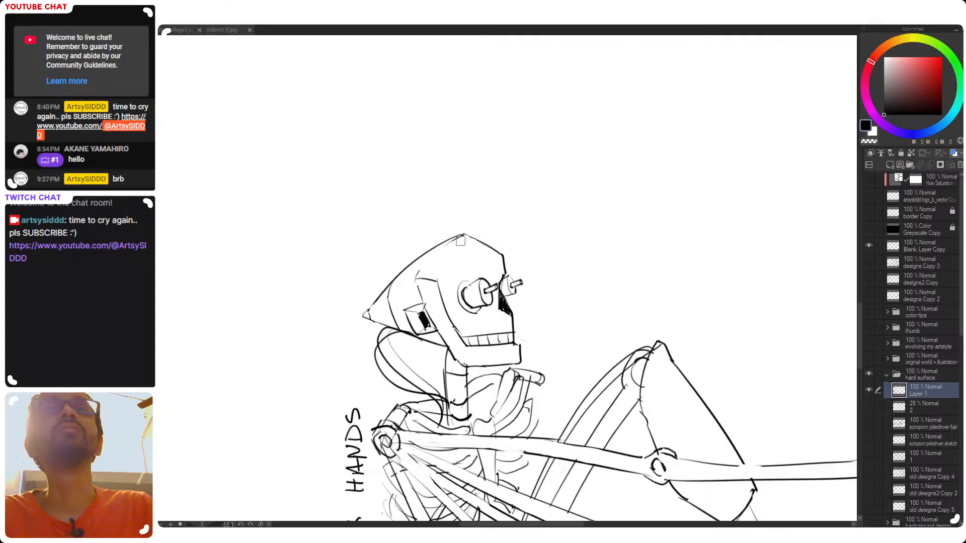
Erase the front edge of the skull and redraw the forehead farther forward, down to the eyes, then mirror the view
mouse_move(473, 241)
mouse_down()
mouse_move(506, 251)
mouse_move(502, 231)
mouse_move(505, 269)
mouse_up()
key(p)
key(ctrl+z)
key(ctrl+z)
drag(497, 227, 503, 264)
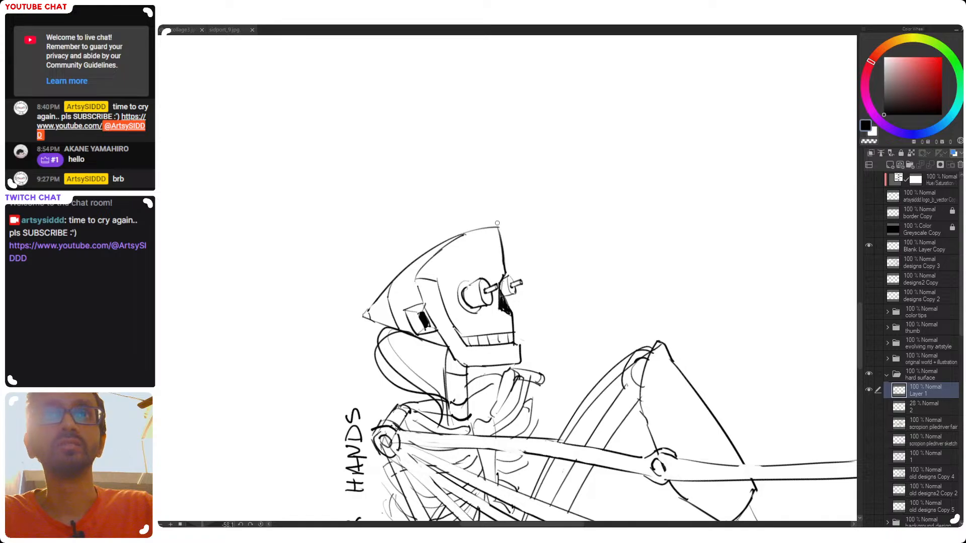
mouse_move(448, 242)
mouse_down()
mouse_move(501, 233)
mouse_move(493, 233)
mouse_move(505, 274)
mouse_up()
key(ctrl+z)
key(ctrl+z)
drag(494, 233, 506, 275)
key(r)
mouse_move(527, 228)
mouse_down()
mouse_move(509, 330)
mouse_move(535, 306)
mouse_move(536, 283)
mouse_up()
key(h)
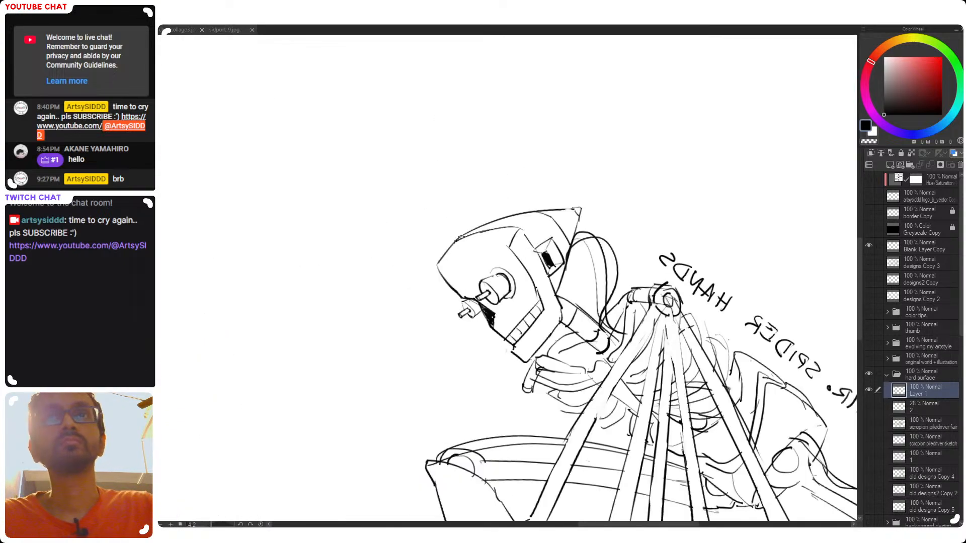
Redraw the curved outline of the skull from the crown to the forehead, undoing the rough attempts, then mirror the view
drag(508, 227, 487, 239)
key(ctrl+z)
key(ctrl+z)
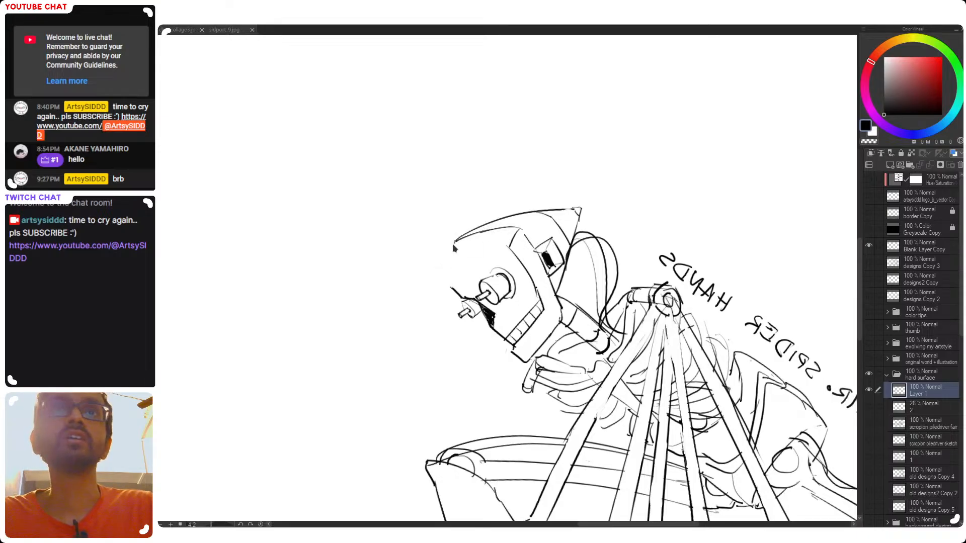
key(ctrl+z)
mouse_move(456, 241)
mouse_down()
mouse_move(437, 265)
mouse_move(460, 295)
mouse_up()
mouse_move(450, 251)
mouse_down()
mouse_move(471, 236)
mouse_move(455, 249)
mouse_up()
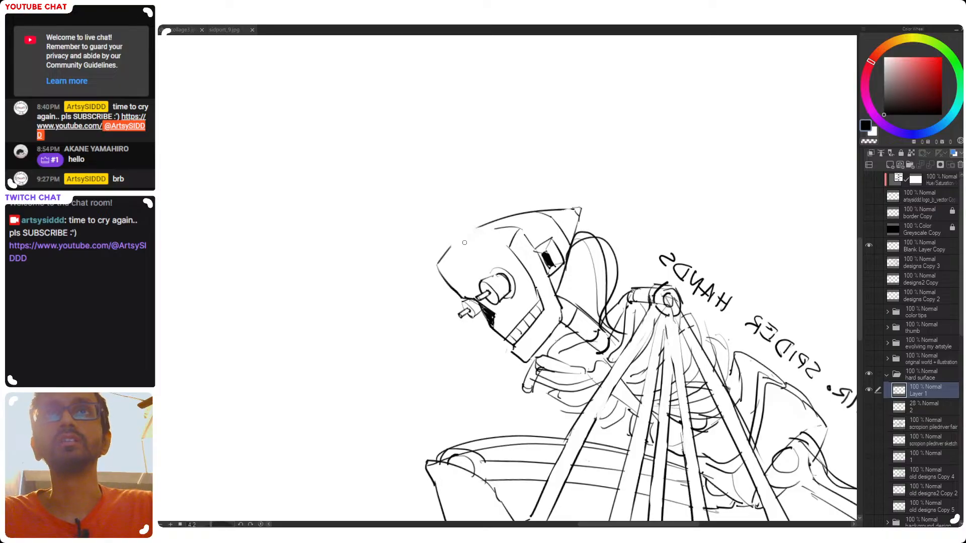
key(ctrl+z)
drag(505, 227, 437, 261)
key(ctrl+z)
mouse_move(500, 229)
mouse_down()
mouse_move(465, 236)
mouse_move(497, 219)
mouse_up()
key(ctrl+z)
drag(454, 242, 495, 221)
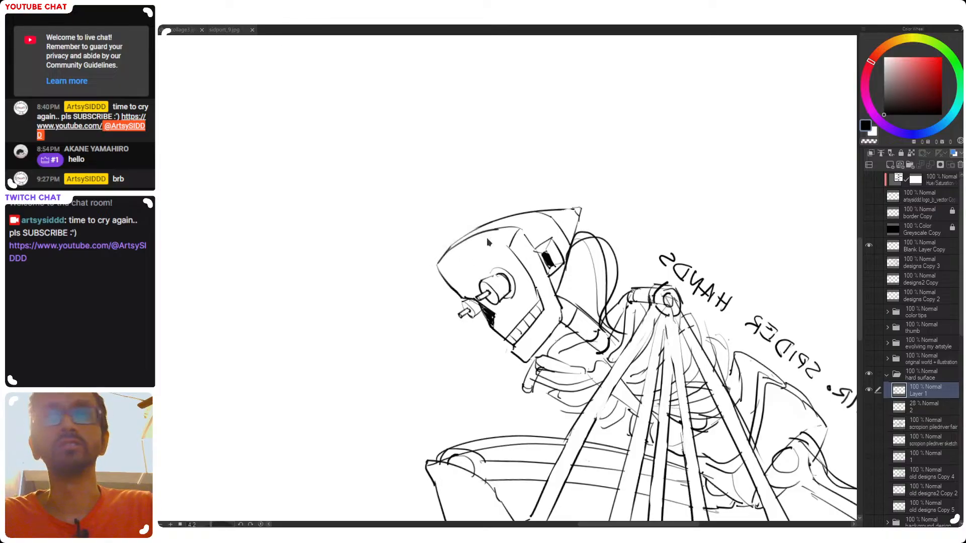
key(h)
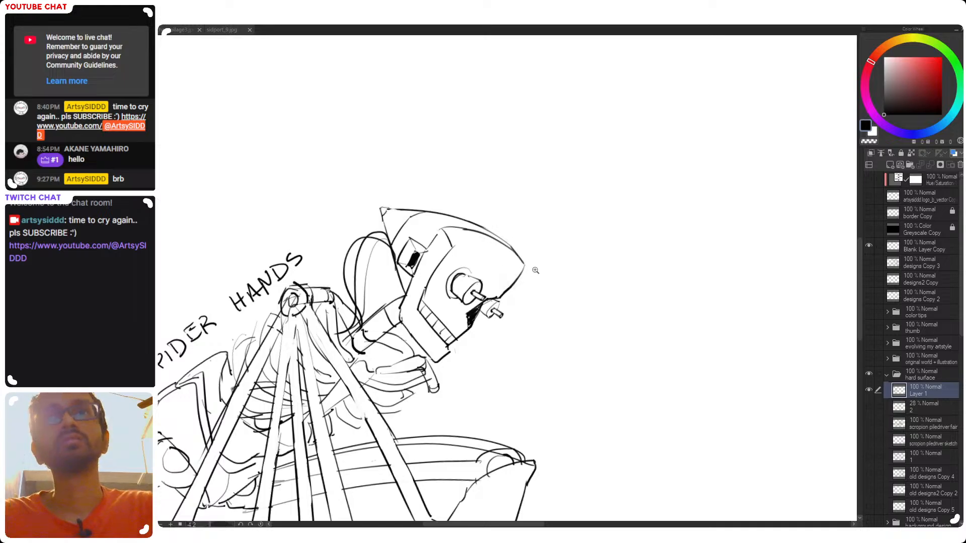
Rework the outline where the crown of the skull meets the forehead, undoing the stray strokes
scroll(544, 267, down, 5)
mouse_move(544, 268)
mouse_down()
mouse_move(543, 214)
mouse_move(548, 231)
mouse_move(523, 269)
mouse_up()
key(ctrl+z)
key(ctrl+z)
key(ctrl+z)
drag(513, 234, 560, 238)
key(ctrl+z)
Outline the panel above the ear and draw a brow line across the skull just above the eyes
key(ctrl+z)
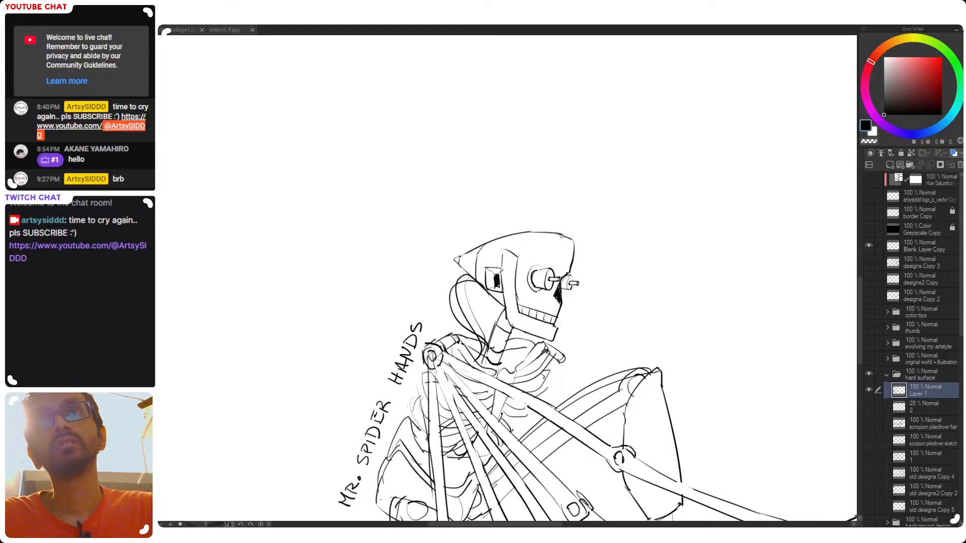
mouse_move(501, 258)
mouse_down()
mouse_move(474, 256)
mouse_move(502, 257)
mouse_up()
key(ctrl+z)
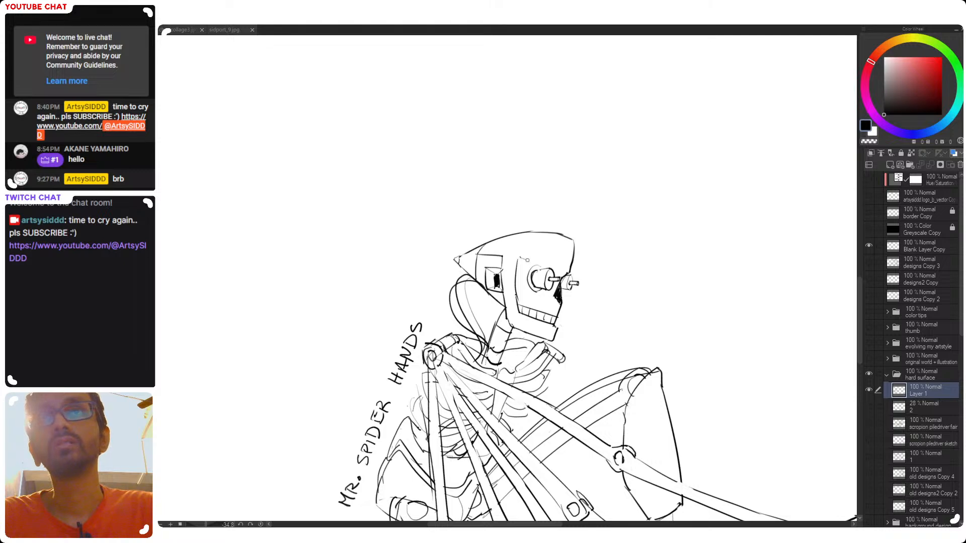
mouse_move(519, 259)
mouse_down()
mouse_move(573, 269)
mouse_move(563, 264)
mouse_up()
key(ctrl+z)
key(e)
mouse_move(531, 231)
mouse_down()
mouse_move(581, 239)
mouse_move(573, 243)
mouse_up()
key(p)
key(ctrl+z)
key(ctrl+z)
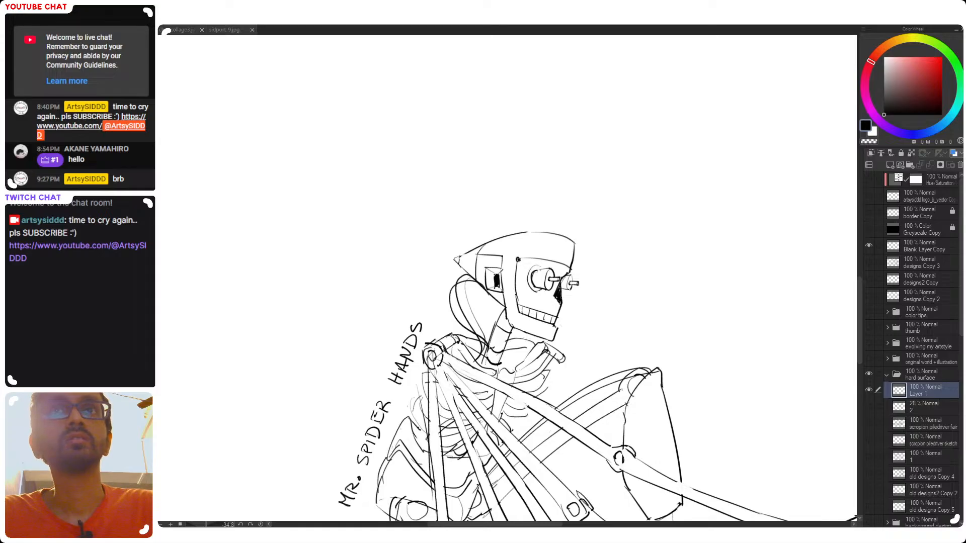
Add small round rivets to the temple, the top of the cheek strap and the corner of the lower jaw
scroll(574, 305, down, 3)
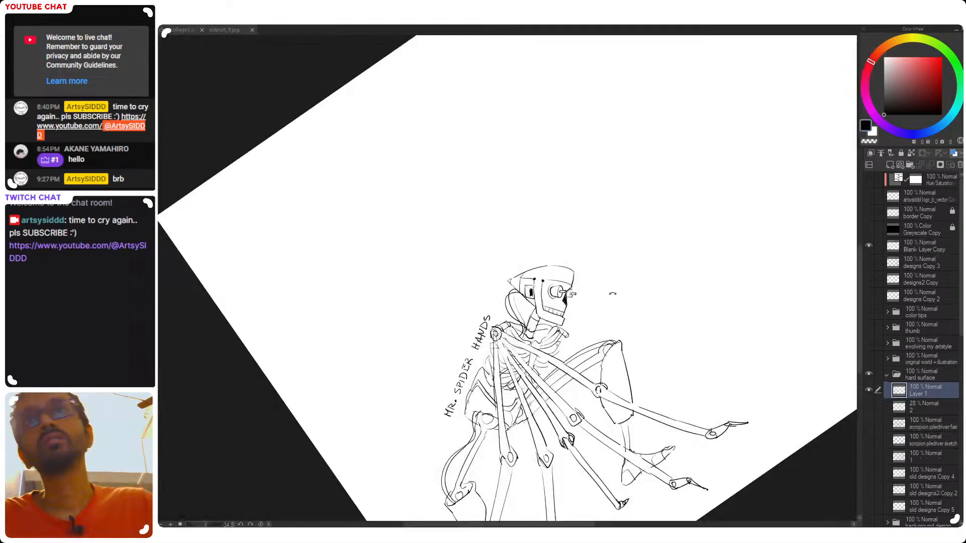
drag(604, 302, 584, 342)
drag(629, 290, 626, 243)
drag(524, 247, 562, 268)
drag(550, 226, 537, 290)
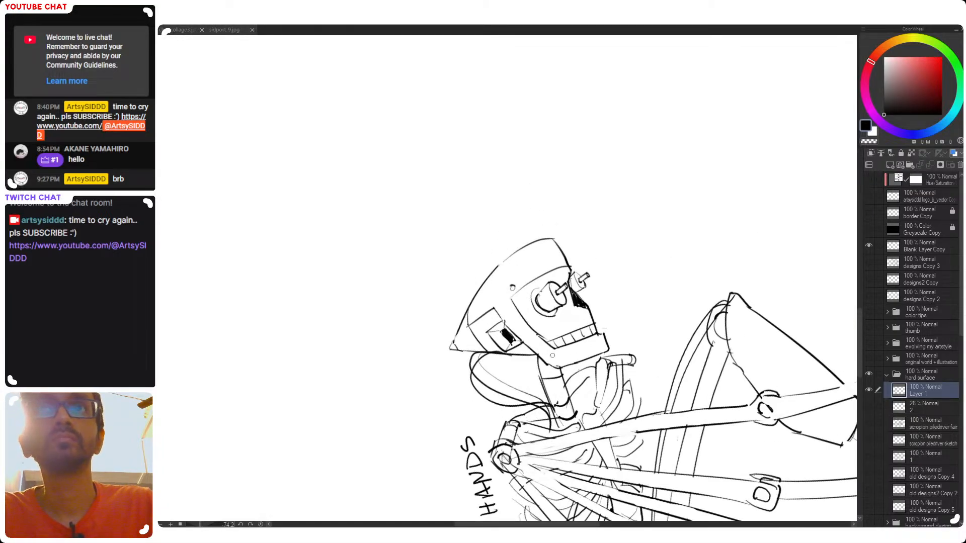
drag(486, 305, 487, 303)
drag(629, 245, 560, 315)
drag(493, 316, 485, 326)
key(ctrl+z)
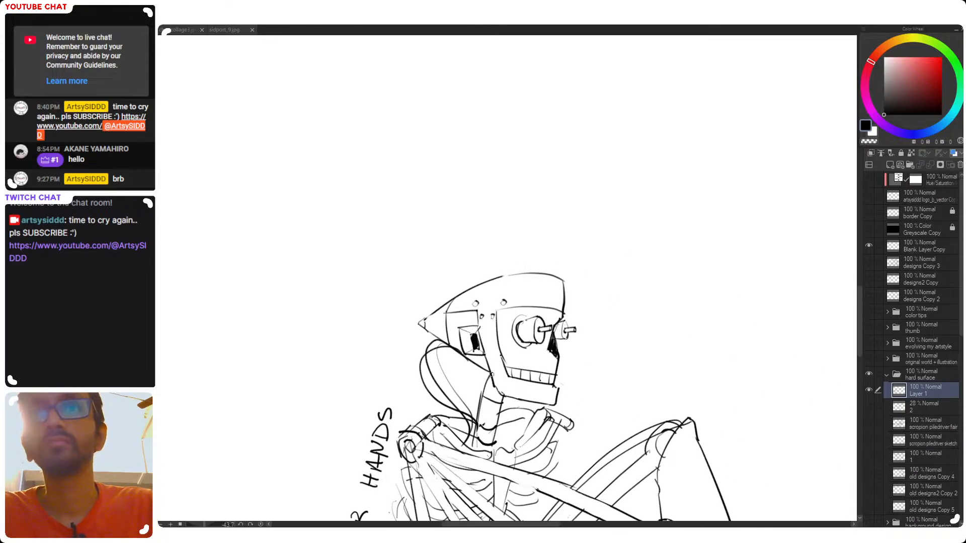
drag(506, 381, 501, 394)
drag(511, 382, 508, 390)
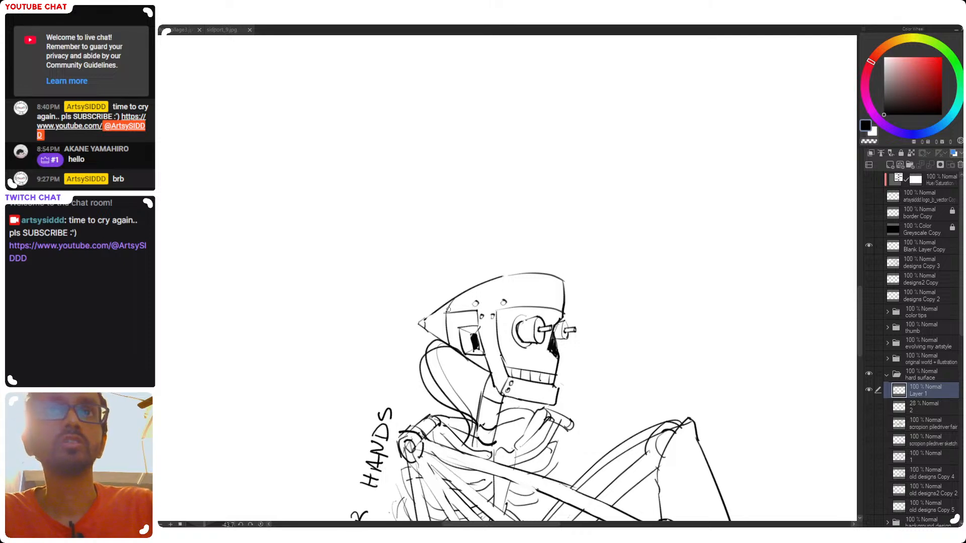
Add a small detail near the pointed back of the skull and save the file
drag(426, 323, 446, 311)
key(ctrl+z)
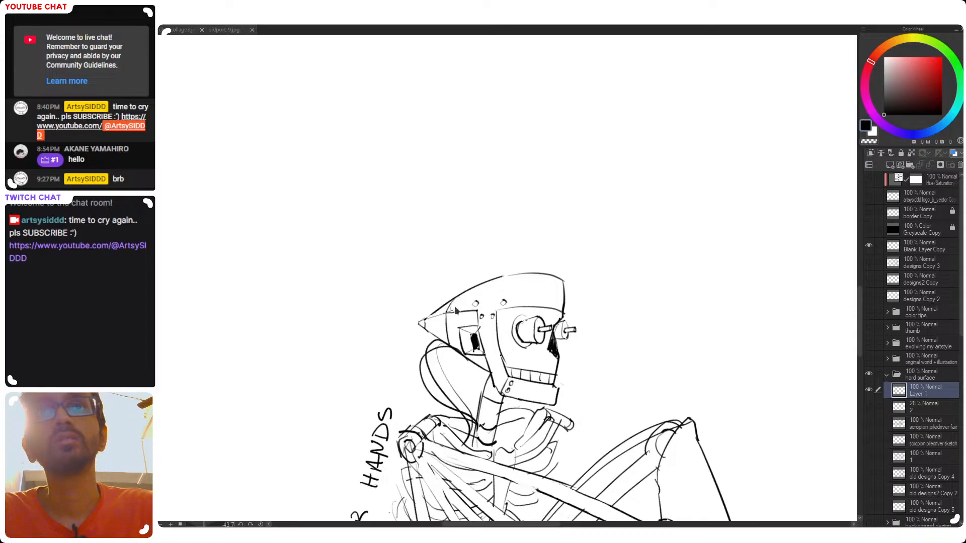
drag(451, 308, 459, 301)
key(ctrl+s)
Examine the whole robot in mirrored and normal views, both up close and within the full canvas
mouse_move(550, 282)
mouse_down()
mouse_move(569, 323)
mouse_move(582, 303)
mouse_up()
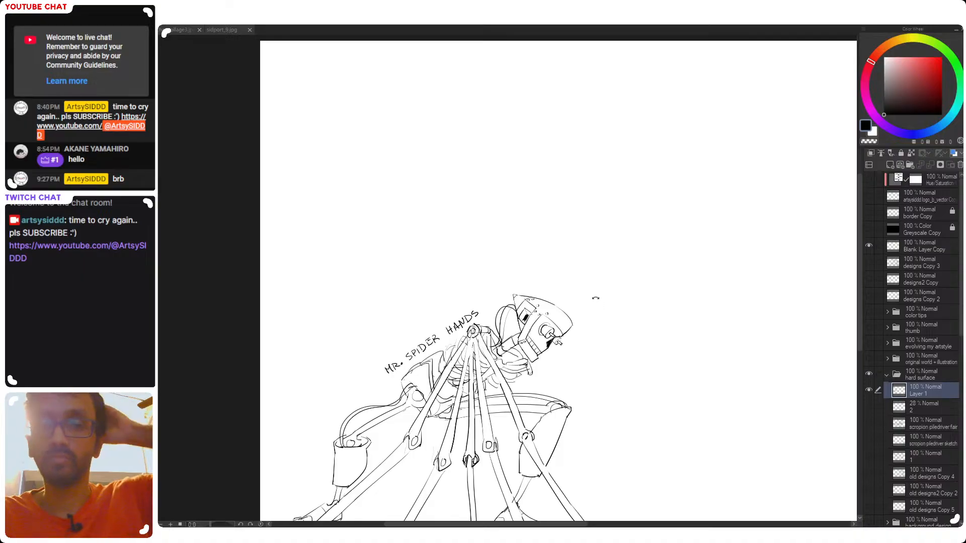
key(h)
drag(446, 329, 581, 227)
key(h)
drag(511, 334, 670, 276)
scroll(562, 313, up, 1)
scroll(640, 283, up, 2)
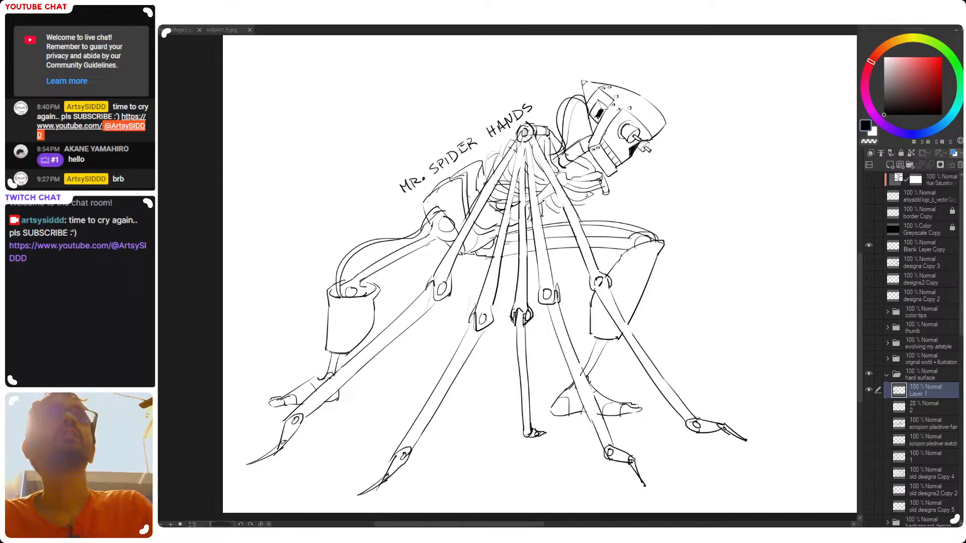
drag(617, 290, 549, 297)
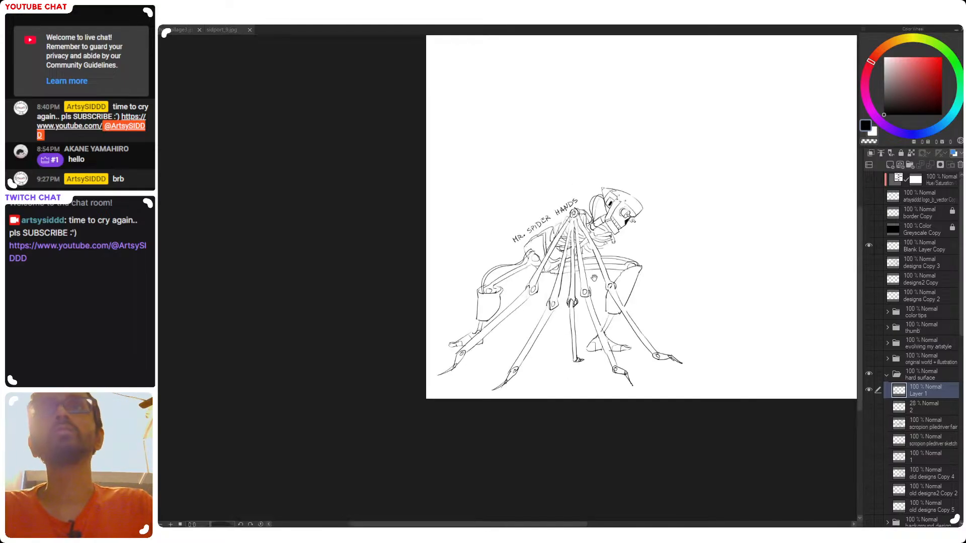
drag(674, 308, 471, 355)
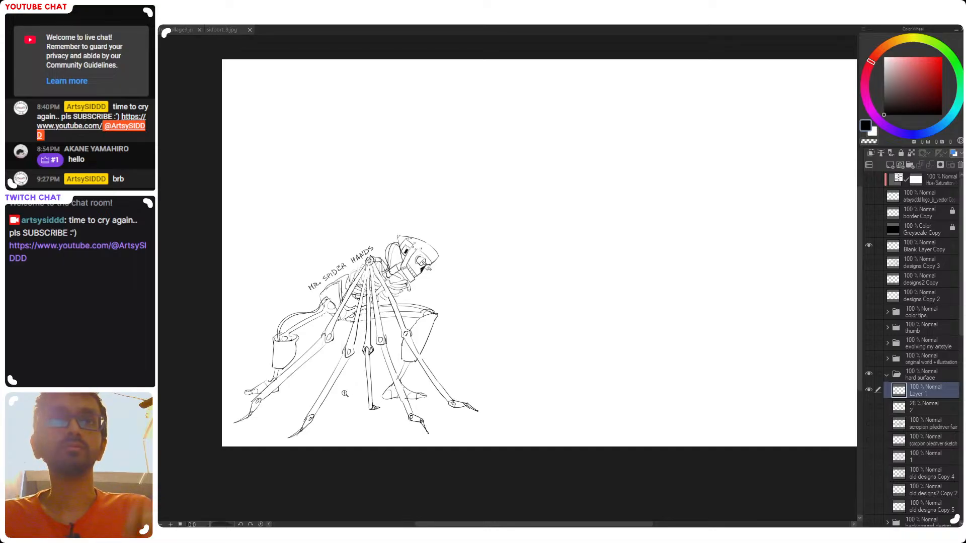
Draw band lines along the edges of the front and rear shin guards, undoing the misplaced strokes
mouse_move(409, 343)
mouse_down()
mouse_move(477, 305)
mouse_move(562, 293)
mouse_move(593, 278)
mouse_up()
key(ctrl+z)
key(ctrl+z)
key(ctrl+z)
mouse_move(523, 358)
mouse_down()
mouse_move(557, 352)
mouse_move(547, 371)
mouse_move(564, 357)
mouse_up()
key(ctrl+z)
key(ctrl+z)
drag(529, 363, 743, 356)
key(ctrl+z)
key(ctrl+z)
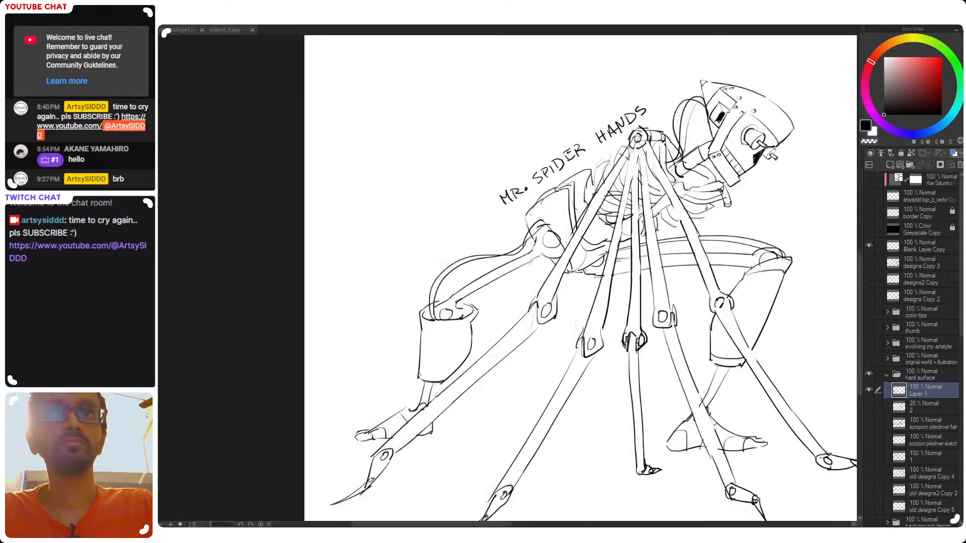
key(ctrl+z)
drag(419, 375, 448, 373)
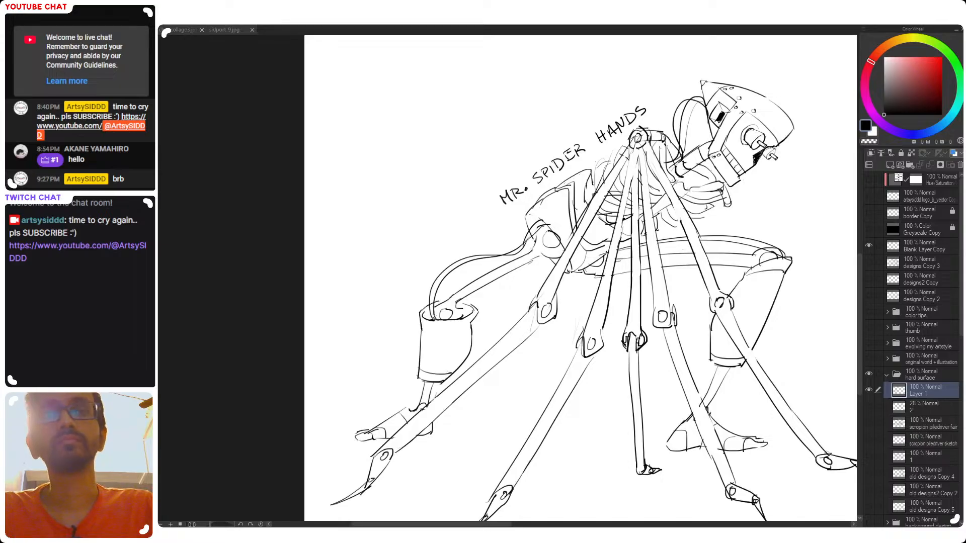
mouse_move(422, 320)
mouse_down()
mouse_move(469, 321)
mouse_move(471, 324)
mouse_up()
Examine the finished robot's details and its placement in relation to the empty part of the canvas
scroll(569, 333, down, 3)
drag(568, 333, 457, 369)
scroll(513, 369, down, 3)
drag(524, 376, 483, 384)
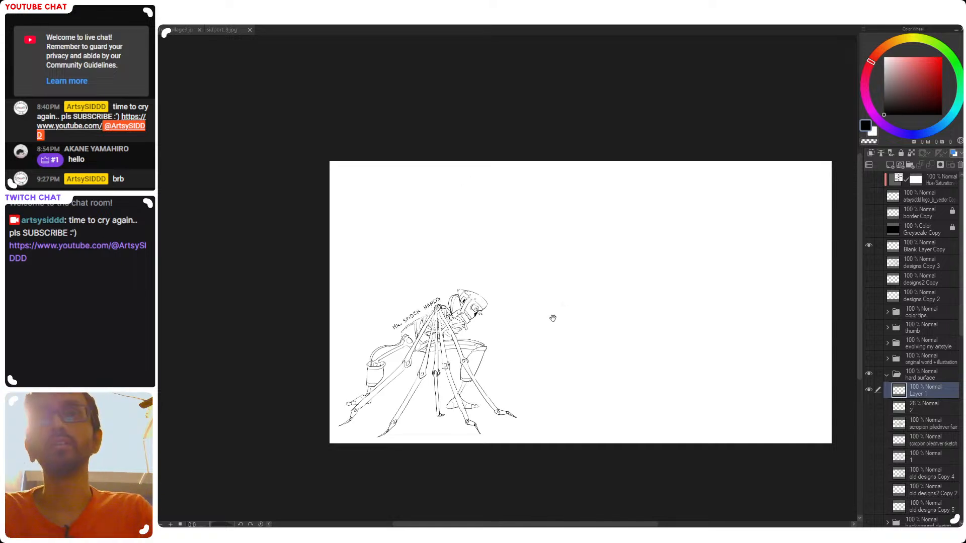
drag(548, 315, 512, 280)
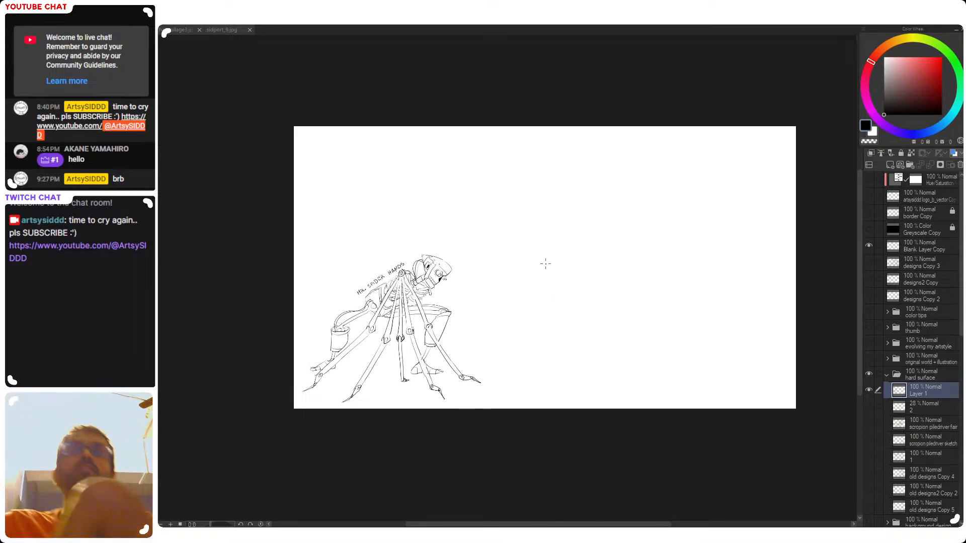
drag(442, 259, 454, 263)
drag(545, 297, 470, 287)
drag(473, 322, 444, 332)
drag(505, 335, 586, 360)
mouse_move(483, 422)
mouse_down()
mouse_move(560, 326)
mouse_move(530, 344)
mouse_up()
drag(529, 344, 685, 236)
scroll(535, 273, up, 4)
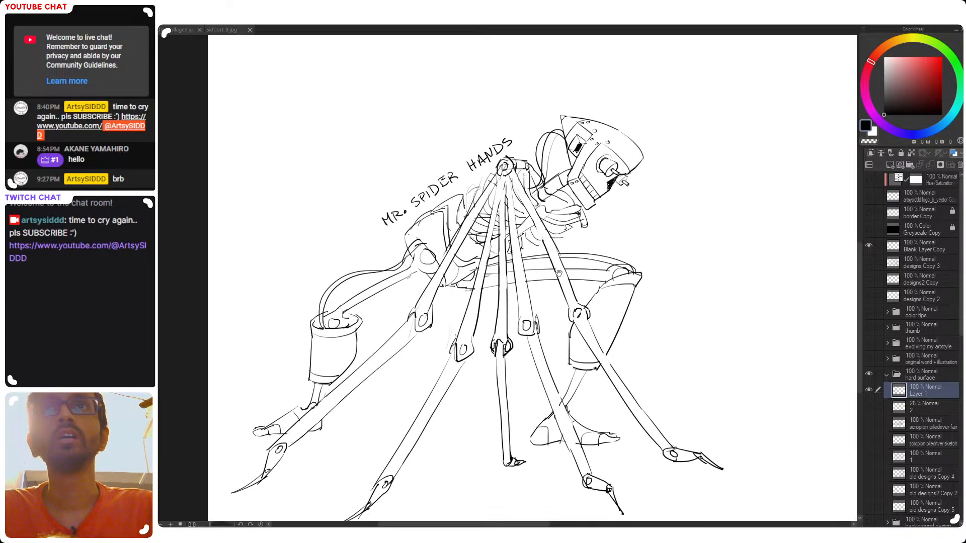
mouse_move(632, 131)
mouse_down()
mouse_move(654, 145)
mouse_move(337, 280)
mouse_up()
key(ctrl+z)
drag(453, 303, 397, 307)
mouse_move(650, 294)
mouse_down()
mouse_move(494, 343)
mouse_move(508, 340)
mouse_up()
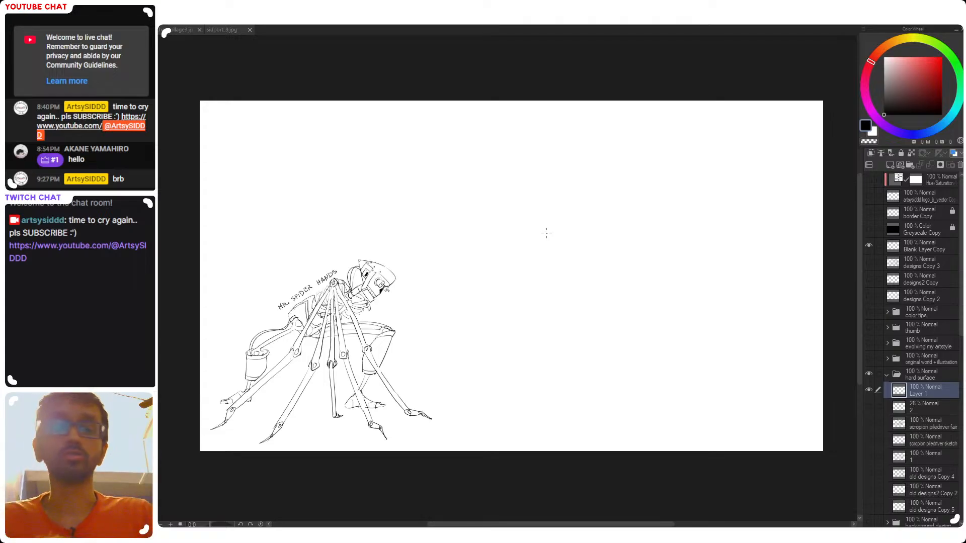
Try sketching a forearm as two parallel diagonal lines in the empty area in front of the robot
drag(529, 194, 493, 290)
key(ctrl+z)
mouse_move(581, 245)
mouse_down()
mouse_move(522, 246)
mouse_move(549, 221)
mouse_move(624, 189)
mouse_up()
key(ctrl+z)
drag(547, 223, 626, 189)
key(ctrl+z)
drag(580, 227, 469, 283)
key(ctrl+z)
drag(562, 240, 519, 257)
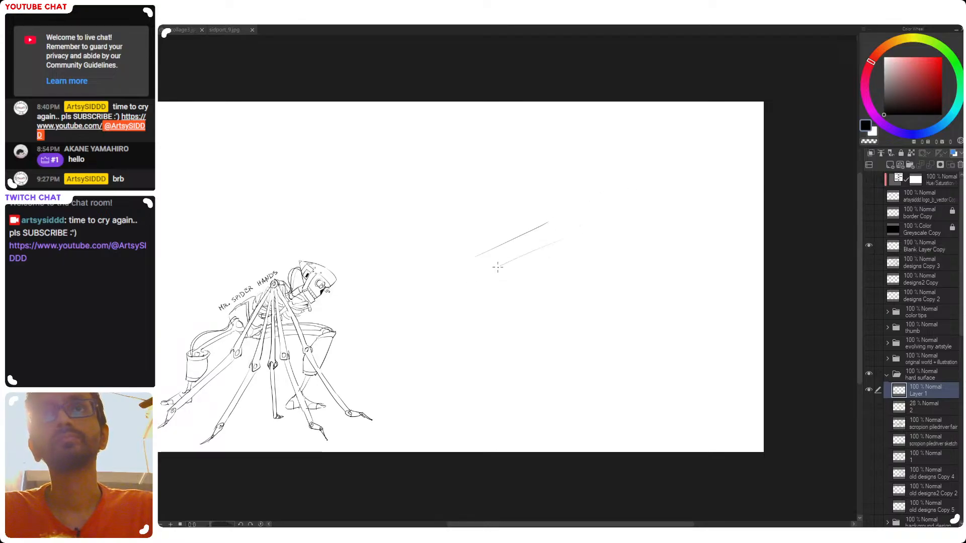
drag(575, 239, 489, 273)
drag(547, 221, 575, 194)
key(ctrl+z)
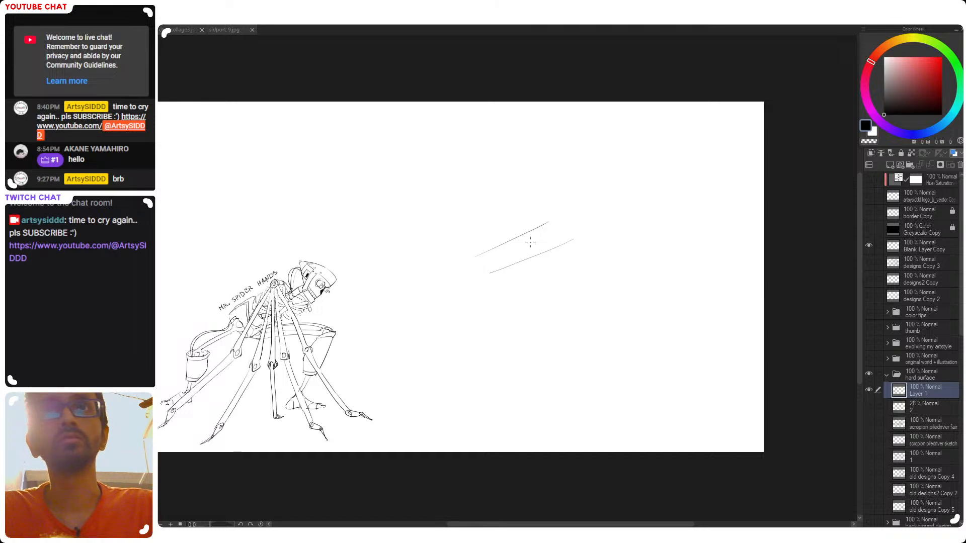
Try extending the forearm sketch into a long tapering hand with overlapping curves at its lower end
mouse_move(556, 231)
mouse_down()
mouse_move(474, 251)
mouse_move(466, 259)
mouse_move(496, 252)
mouse_move(453, 285)
mouse_move(507, 258)
mouse_move(448, 301)
mouse_up()
key(ctrl+z)
key(ctrl+z)
key(ctrl+z)
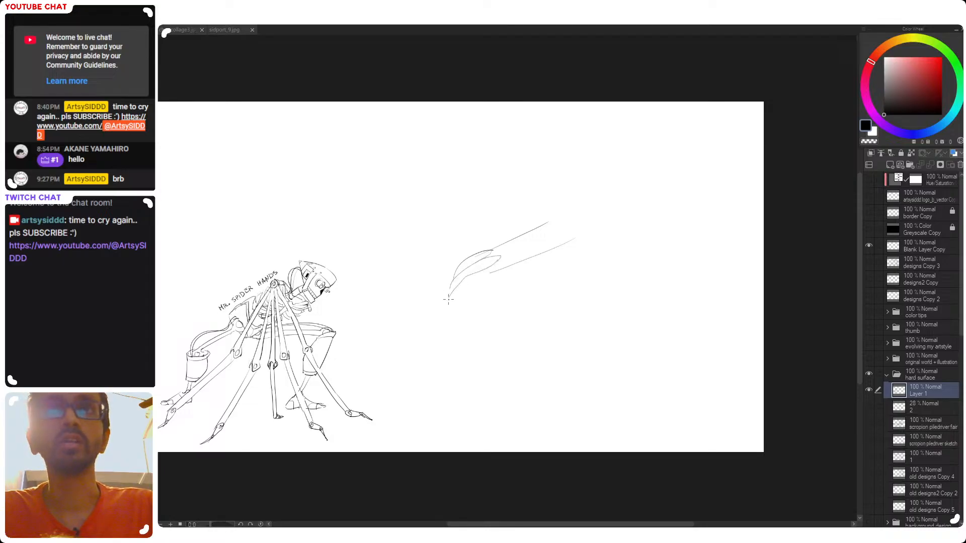
drag(504, 264, 413, 331)
key(ctrl+z)
drag(458, 267, 406, 324)
key(ctrl+z)
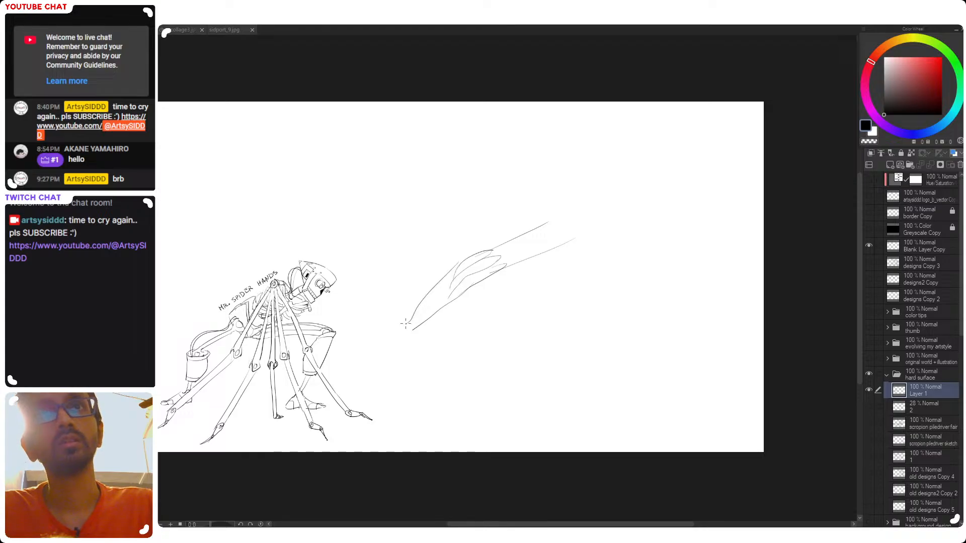
drag(463, 269, 399, 338)
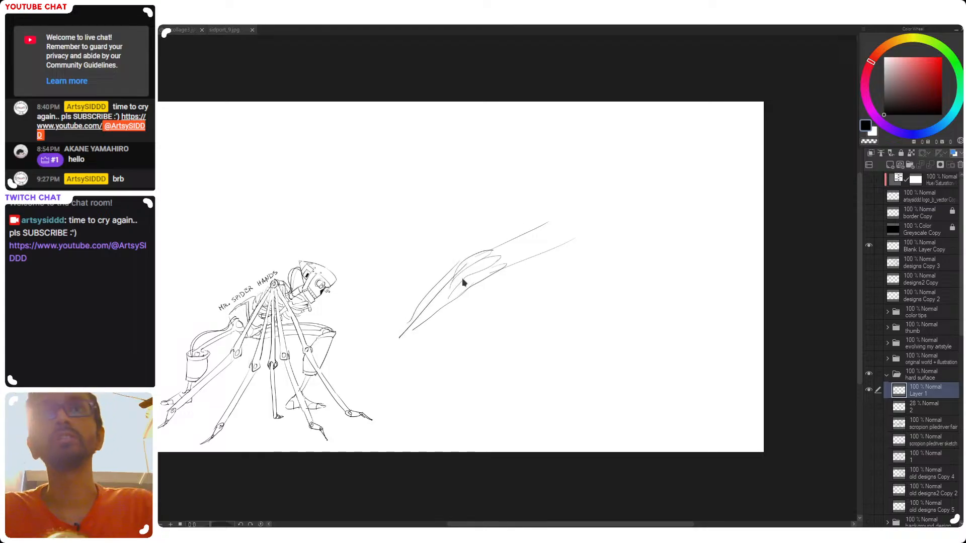
key(ctrl+z)
Lasso the rough forearm and hand sketch, delete it and clear the selection
drag(514, 191, 526, 357)
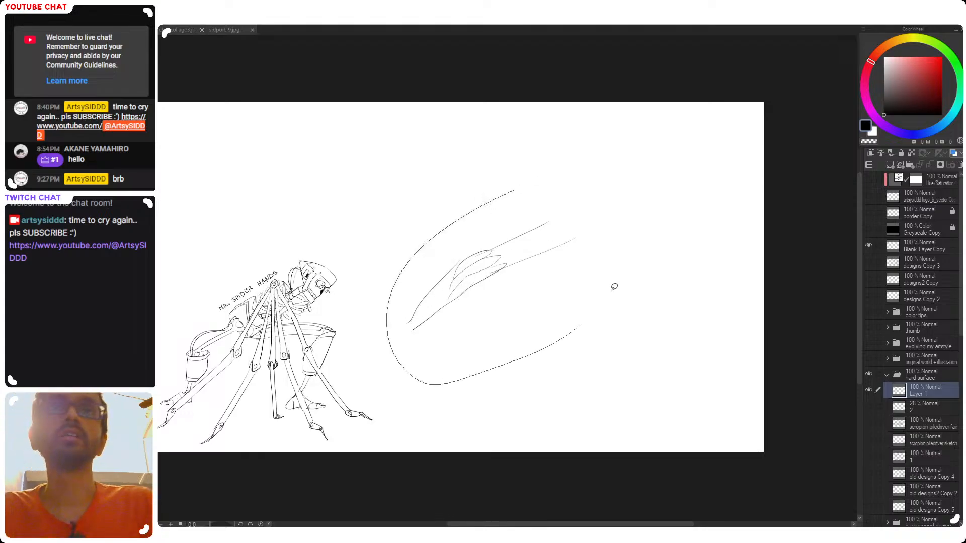
drag(573, 333, 593, 216)
key(Delete)
key(ctrl+d)
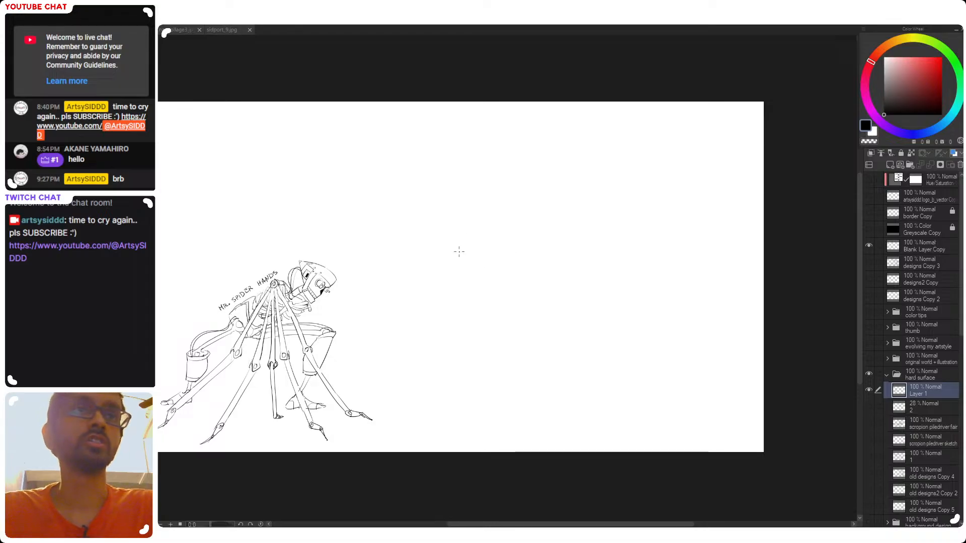
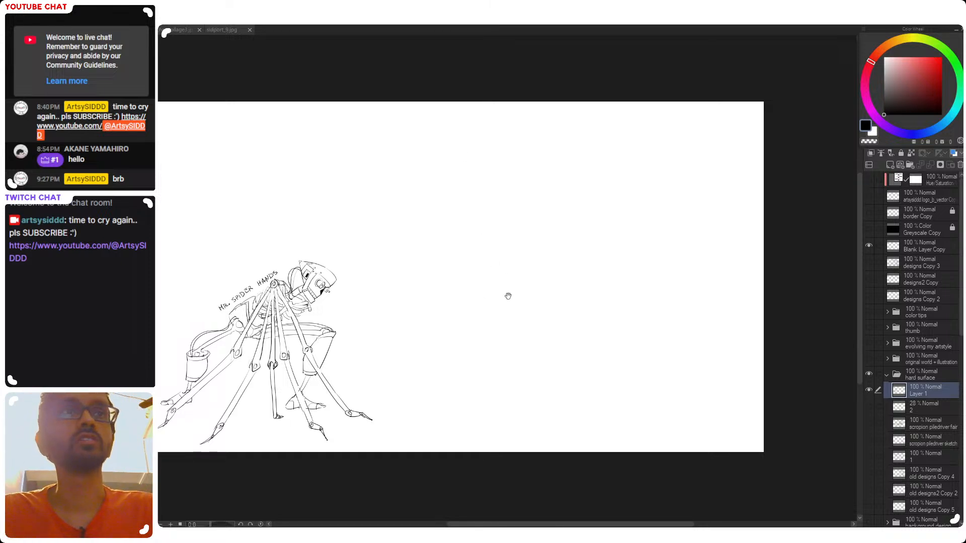
drag(514, 295, 510, 297)
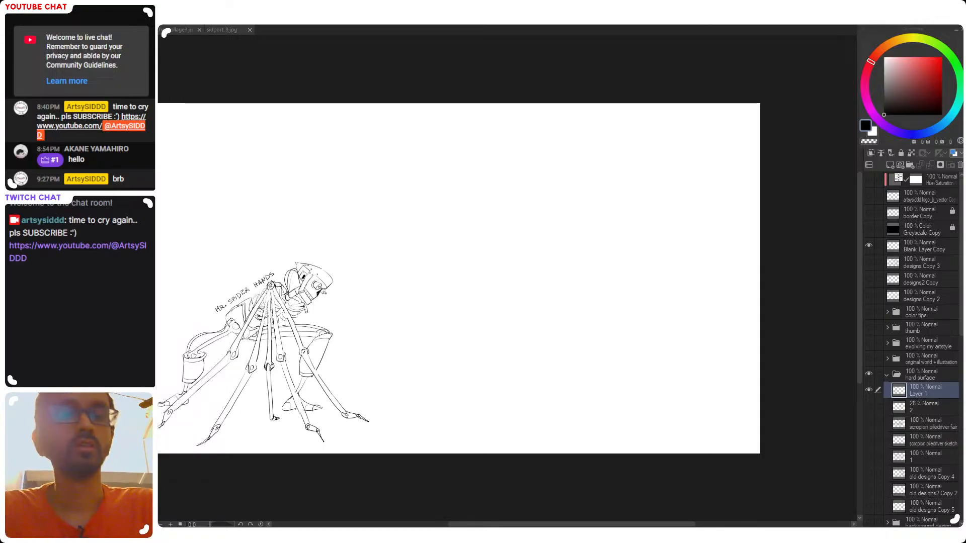
drag(475, 259, 538, 267)
key(ctrl+z)
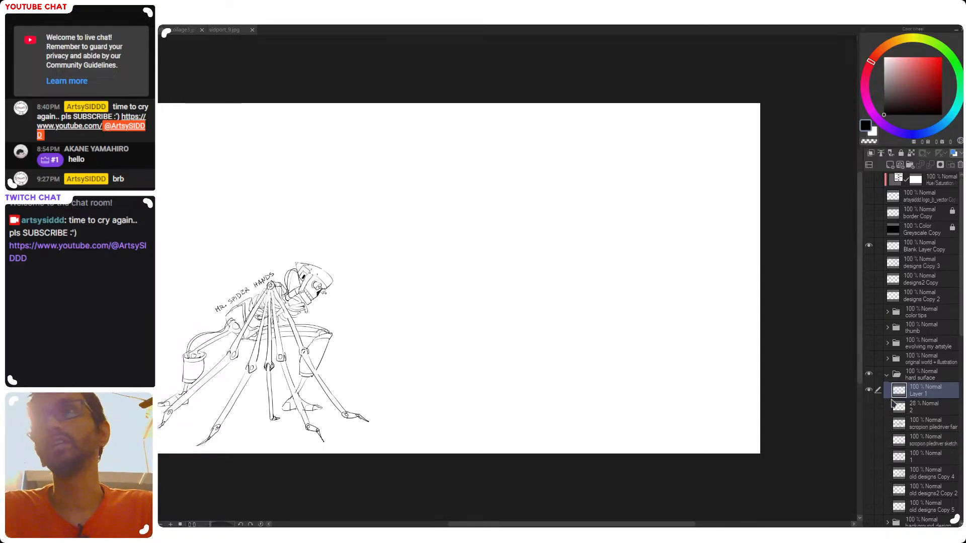
Show layer 2's crouching figure sketch, scaled down and moved onto the MR. SPIDER HANDS robot, at 100% layer opacity
click(888, 404)
click(869, 407)
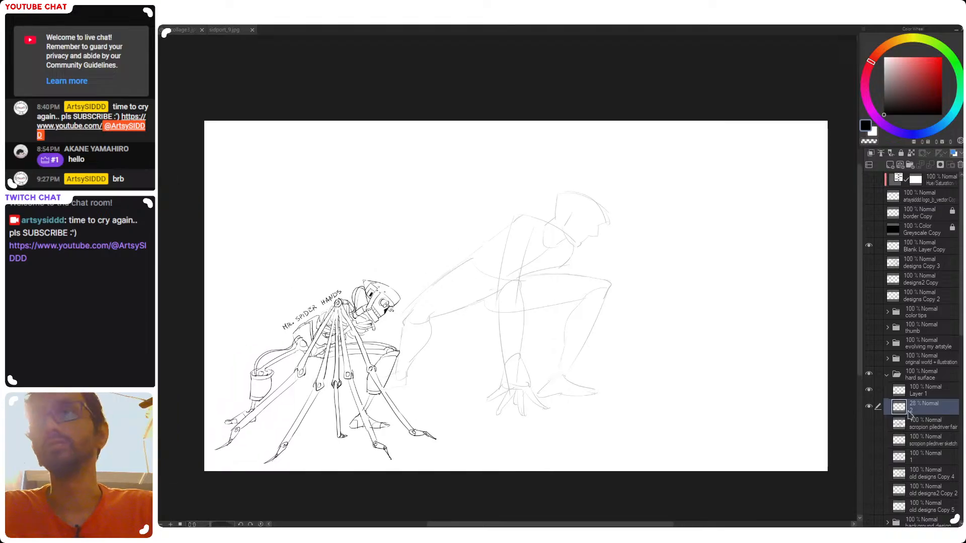
key(ctrl+t)
mouse_move(562, 349)
mouse_down()
mouse_move(399, 402)
mouse_move(395, 267)
mouse_move(384, 279)
mouse_move(389, 403)
mouse_move(391, 395)
mouse_up()
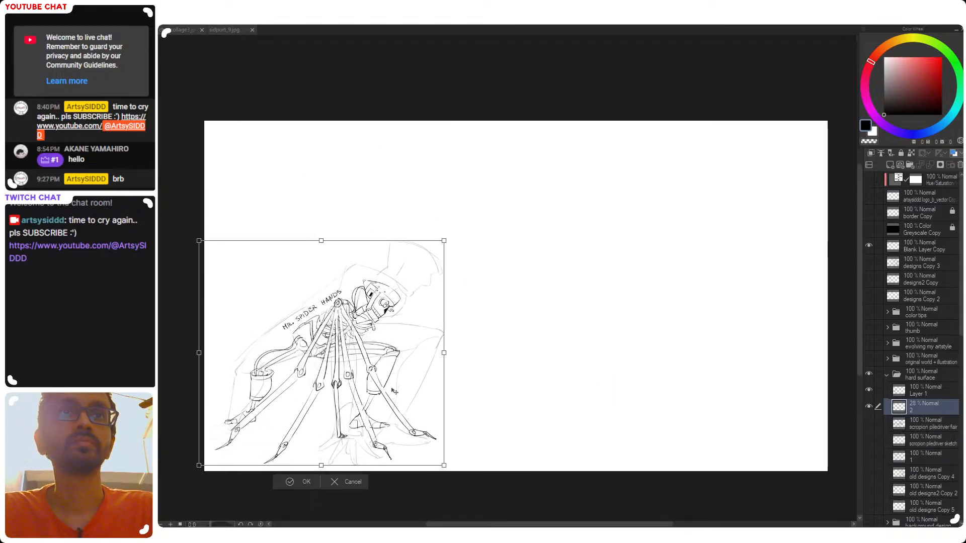
drag(447, 242, 367, 311)
drag(350, 400, 380, 376)
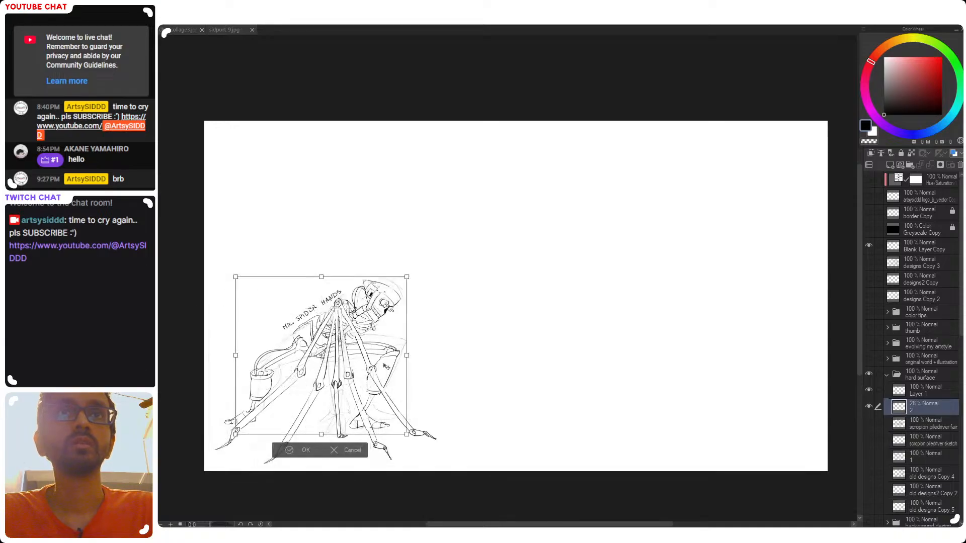
key(Return)
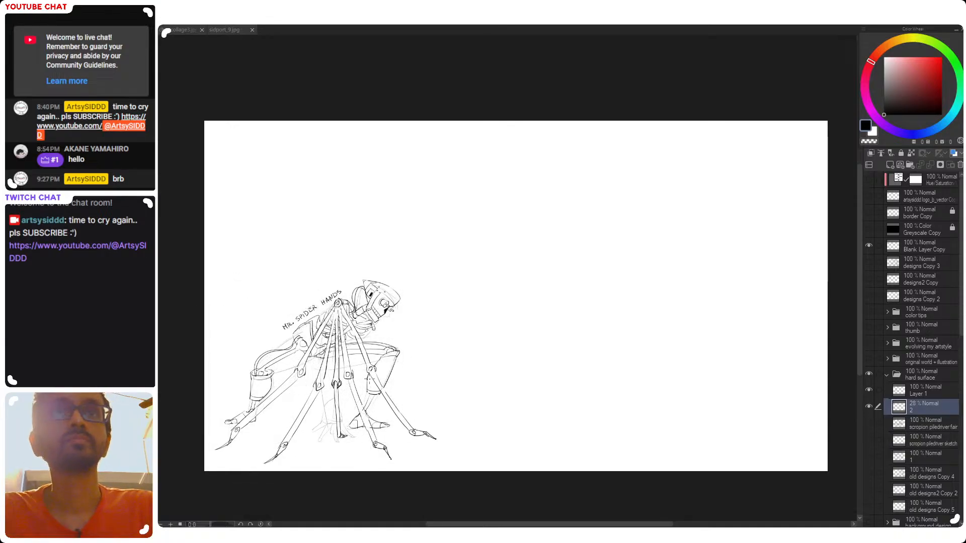
click(950, 148)
Handwrite the note "CYBORG - HUMAN + MACHINE" in the empty upper-left corner of the canvas
mouse_move(373, 234)
mouse_down()
mouse_move(500, 246)
mouse_move(476, 255)
mouse_up()
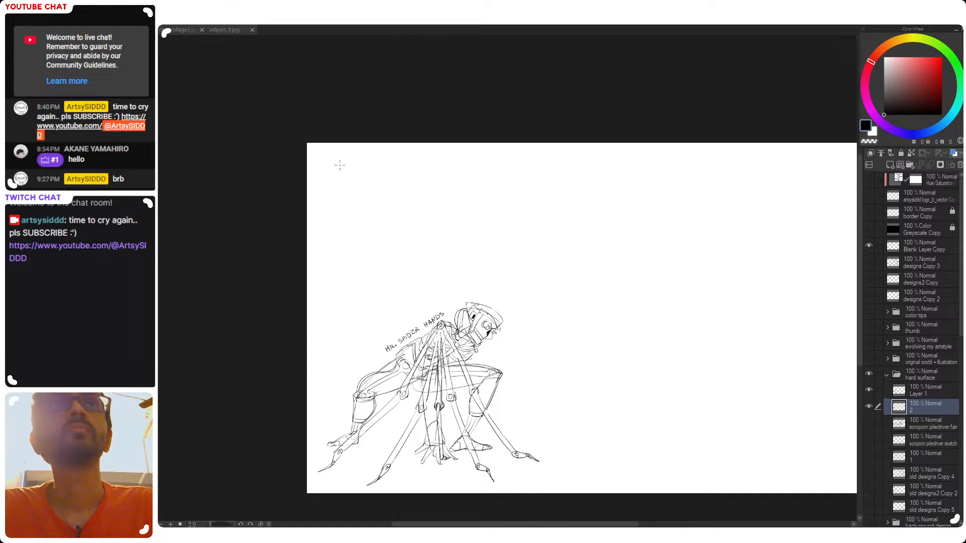
drag(348, 167, 355, 169)
key(ctrl+z)
key(ctrl+z)
mouse_move(357, 164)
mouse_down()
mouse_move(355, 174)
mouse_move(371, 172)
mouse_up()
drag(378, 165, 381, 172)
drag(382, 165, 415, 171)
drag(421, 163, 430, 164)
mouse_move(433, 171)
mouse_down()
mouse_move(487, 160)
mouse_move(512, 168)
mouse_up()
mouse_move(516, 167)
mouse_down()
mouse_move(516, 159)
mouse_move(522, 168)
mouse_up()
drag(521, 167, 523, 159)
drag(524, 160, 530, 159)
drag(526, 163, 529, 163)
drag(525, 167, 531, 166)
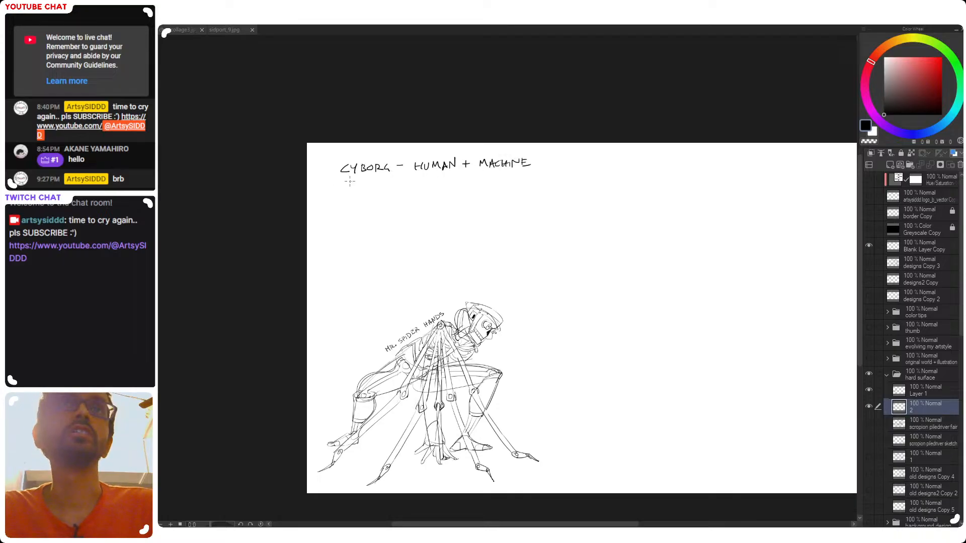
Handwrite "EXOSKELETON" as a second note line directly beneath the CYBORG line
drag(353, 197, 378, 263)
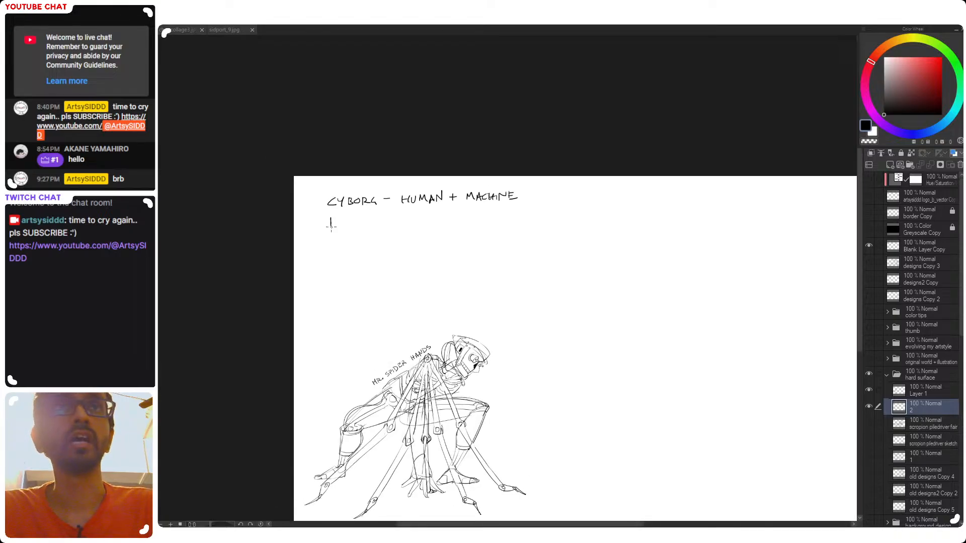
drag(325, 216, 325, 228)
drag(325, 215, 336, 225)
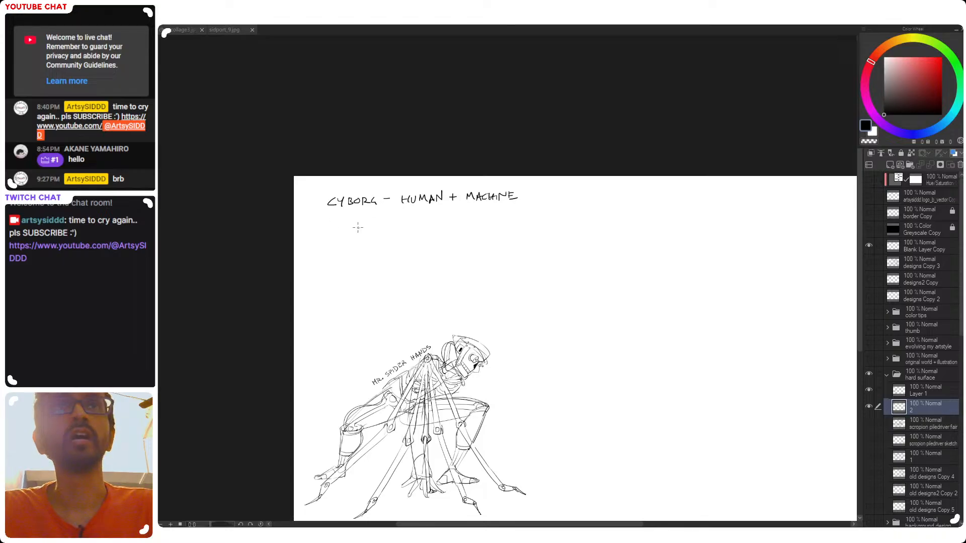
drag(328, 230, 346, 228)
key(ctrl+z)
mouse_move(346, 217)
mouse_down()
mouse_move(339, 228)
mouse_move(353, 227)
mouse_up()
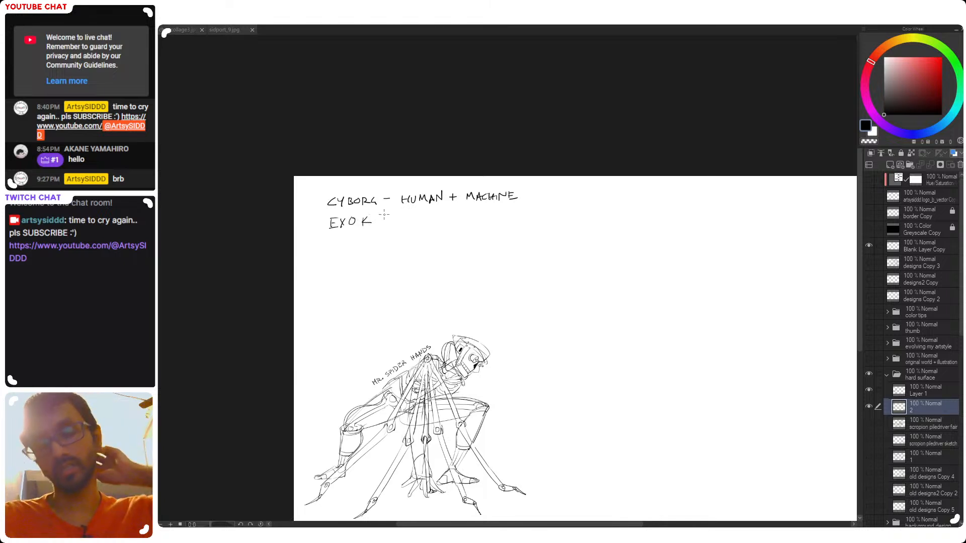
key(ctrl+z)
key(ctrl+z)
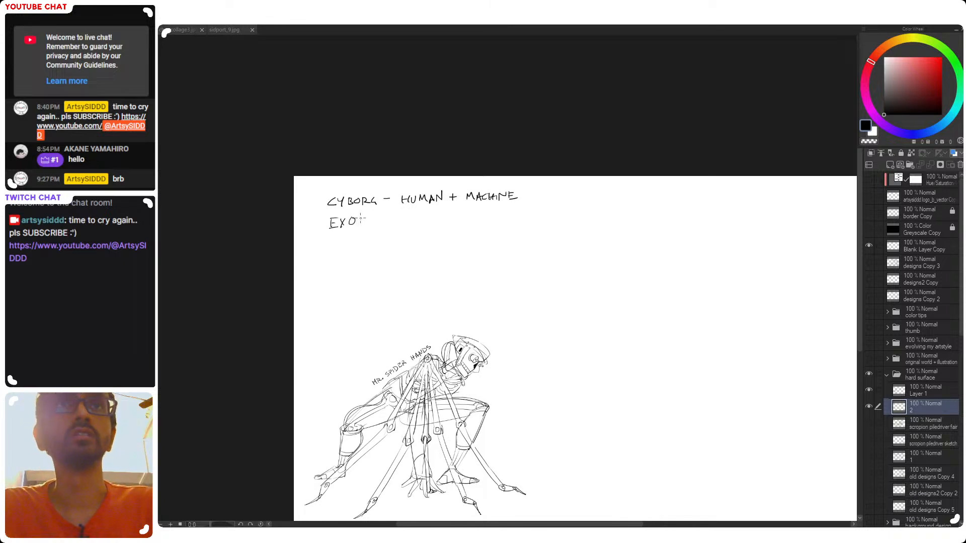
drag(364, 218, 359, 227)
drag(366, 218, 373, 228)
drag(379, 217, 378, 222)
mouse_move(381, 217)
mouse_down()
mouse_move(395, 227)
mouse_move(405, 215)
mouse_up()
mouse_move(401, 215)
mouse_down()
mouse_move(401, 226)
mouse_move(418, 214)
mouse_up()
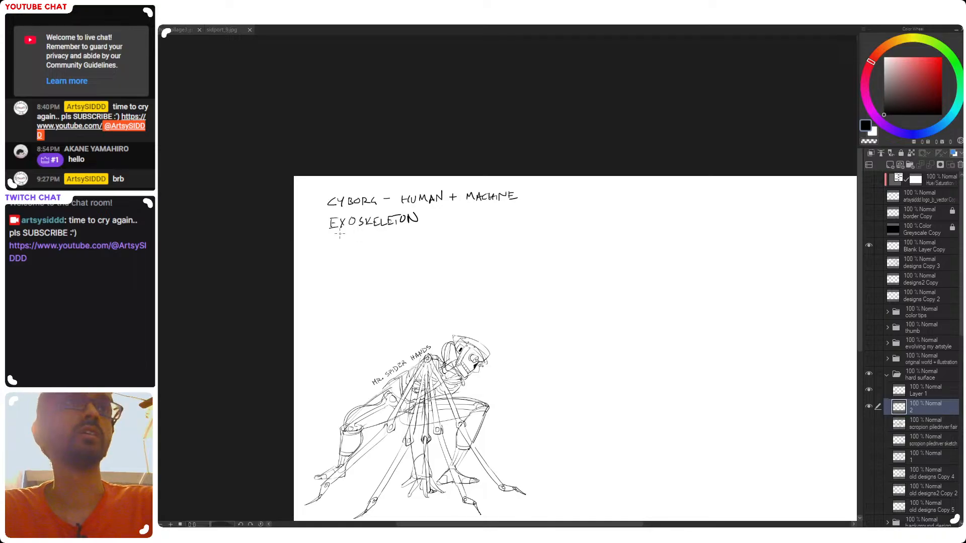
drag(327, 230, 417, 225)
key(ctrl+z)
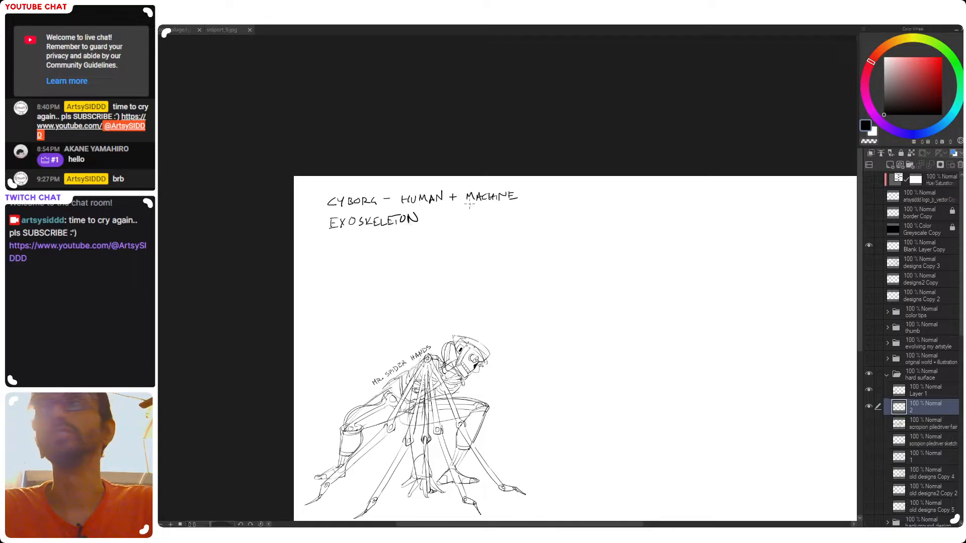
Extend the EXOSKELETON line with the handwritten words "Like Iron man/suit"
drag(617, 297, 614, 241)
drag(390, 258, 442, 276)
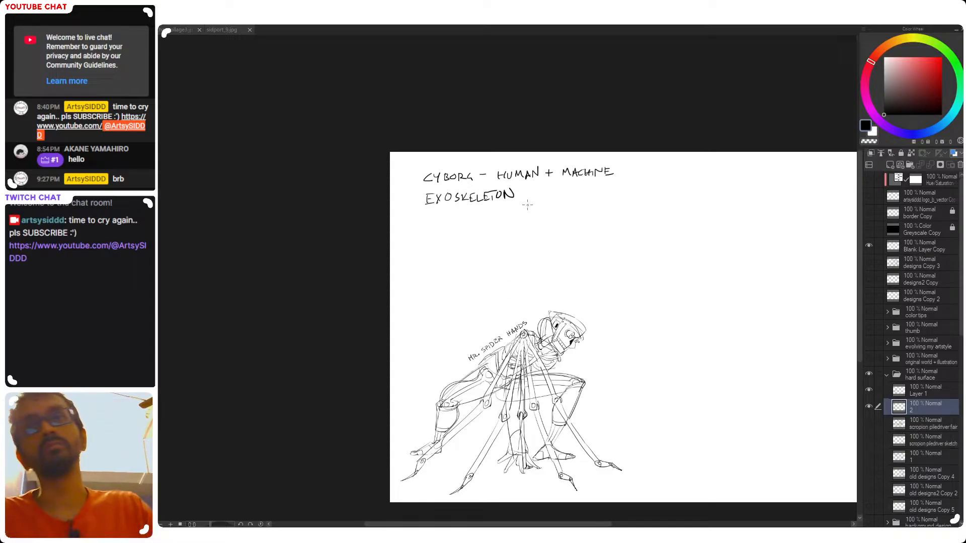
mouse_move(643, 286)
mouse_down()
mouse_move(527, 279)
mouse_move(661, 297)
mouse_up()
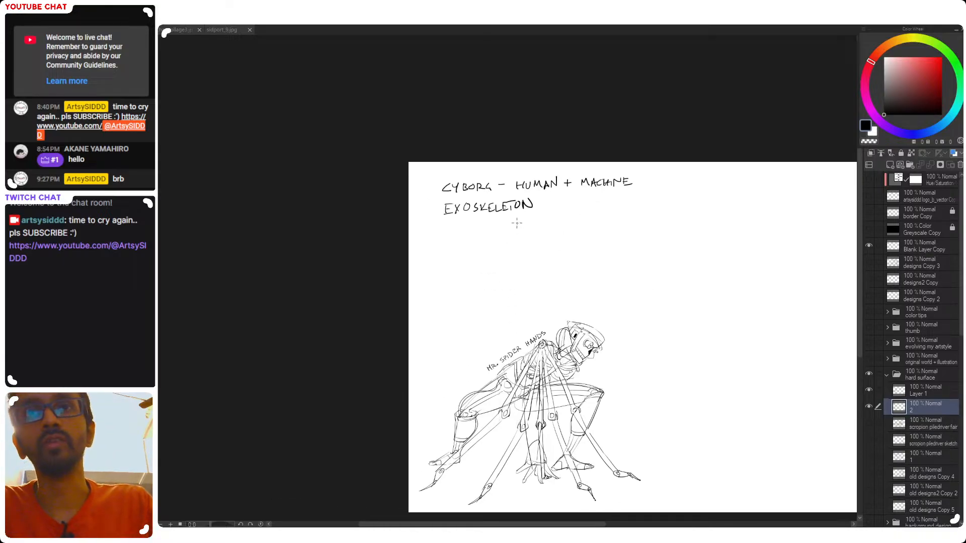
drag(527, 252, 508, 251)
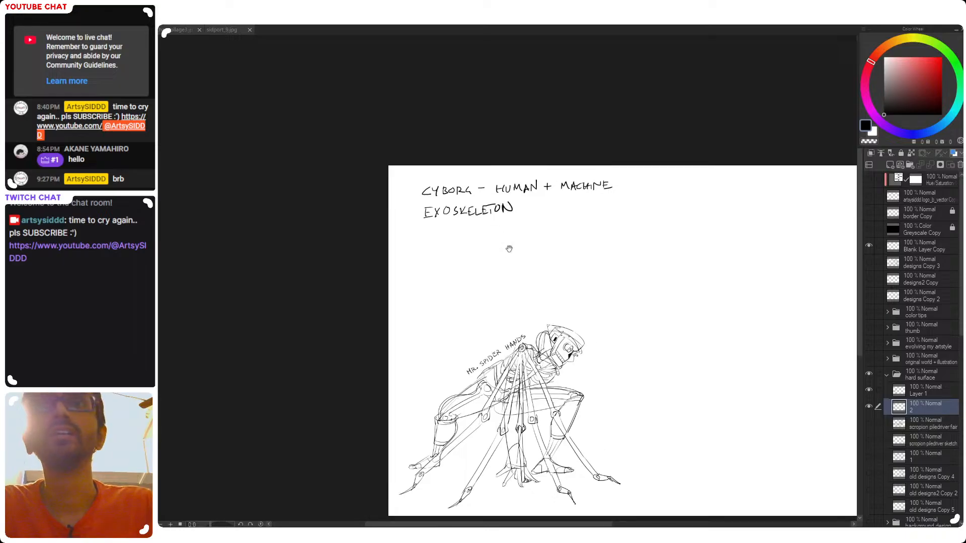
drag(527, 204, 547, 213)
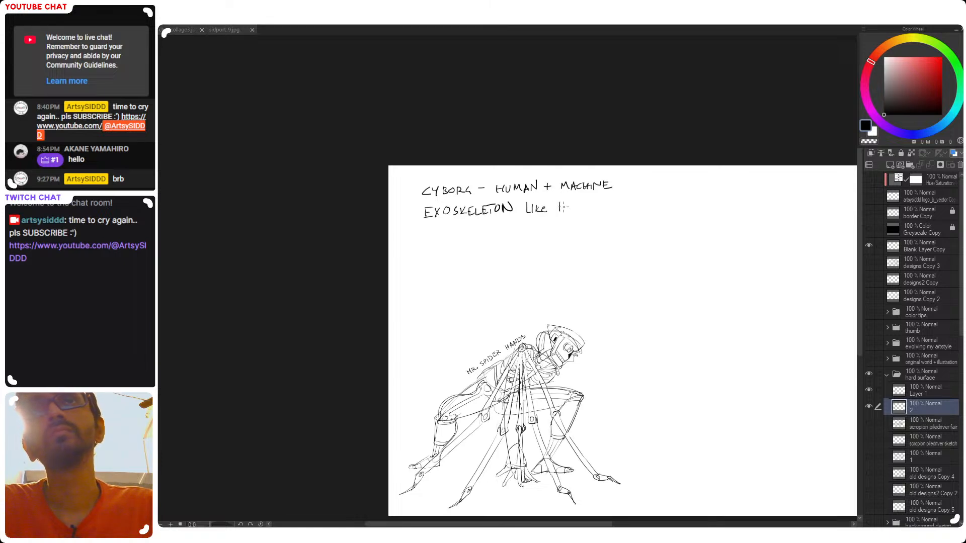
drag(585, 210, 611, 206)
drag(467, 257, 440, 262)
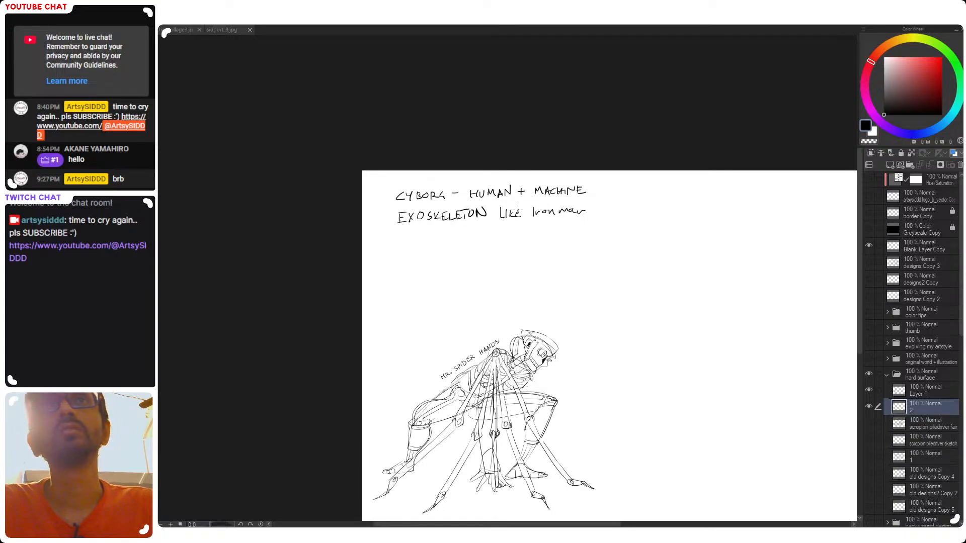
mouse_move(593, 209)
mouse_down()
mouse_move(604, 212)
mouse_move(590, 214)
mouse_up()
drag(599, 208, 606, 211)
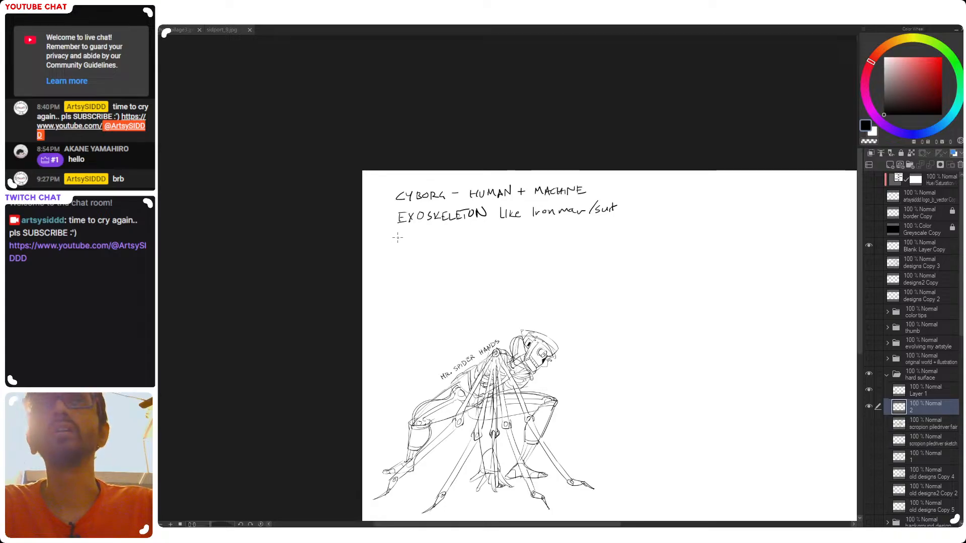
Handwrite "CAN BE MUSCULAR + SKELETON + FLESH" as a third note line beneath the EXOSKELETON line
drag(493, 266, 410, 272)
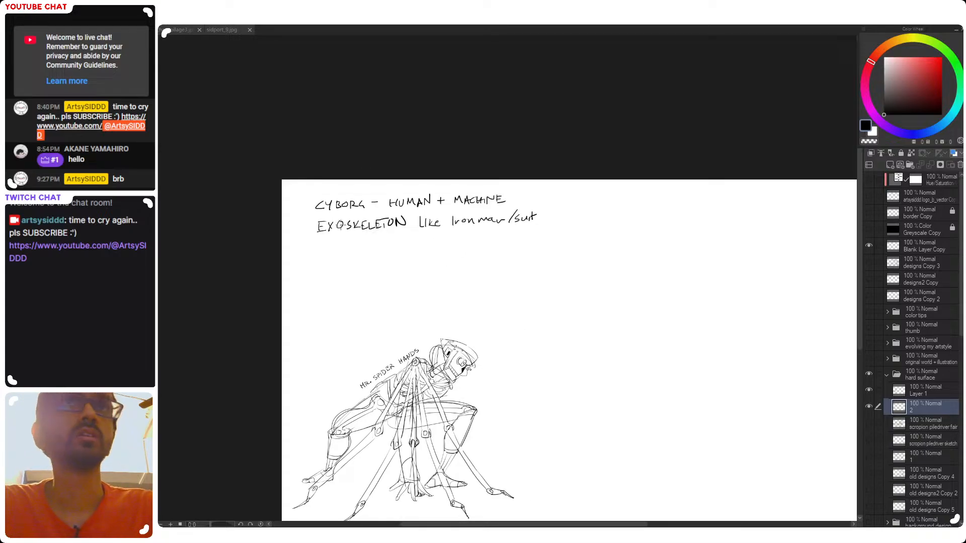
drag(323, 251, 332, 250)
drag(323, 245, 331, 244)
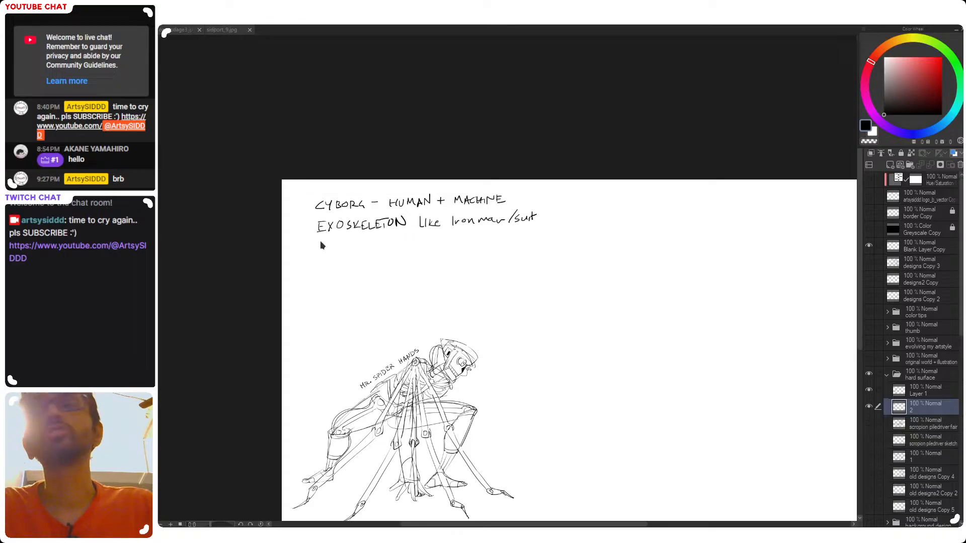
drag(320, 245, 331, 252)
drag(327, 249, 343, 251)
drag(343, 241, 348, 250)
drag(348, 242, 355, 242)
drag(349, 249, 385, 247)
drag(394, 240, 401, 241)
drag(401, 238, 408, 239)
drag(408, 239, 411, 239)
drag(412, 240, 415, 243)
drag(413, 242, 433, 245)
drag(439, 239, 440, 245)
drag(442, 238, 444, 242)
drag(444, 241, 460, 245)
drag(461, 242, 471, 237)
drag(469, 238, 469, 245)
drag(475, 239, 509, 242)
drag(510, 234, 514, 234)
drag(510, 238, 512, 238)
drag(509, 242, 515, 242)
Lasso the handwritten notes, shift them slightly closer to the canvas's left edge and clear the selection
drag(627, 278, 489, 269)
drag(413, 324, 517, 322)
mouse_move(341, 151)
mouse_down()
mouse_move(496, 270)
mouse_move(578, 166)
mouse_up()
key(ctrl+t)
mouse_move(501, 232)
mouse_down()
mouse_move(477, 251)
mouse_move(489, 236)
mouse_up()
key(Return)
drag(538, 283, 471, 261)
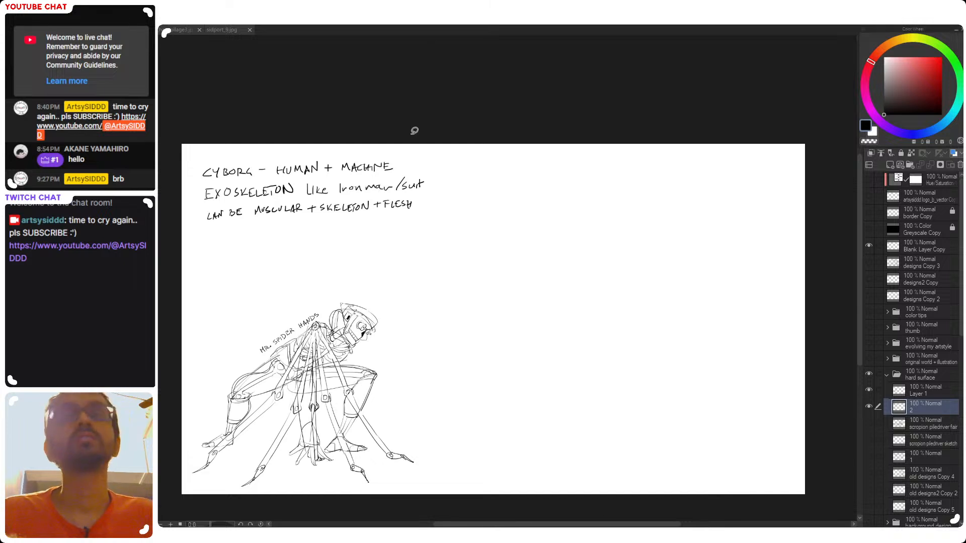
drag(503, 301, 505, 306)
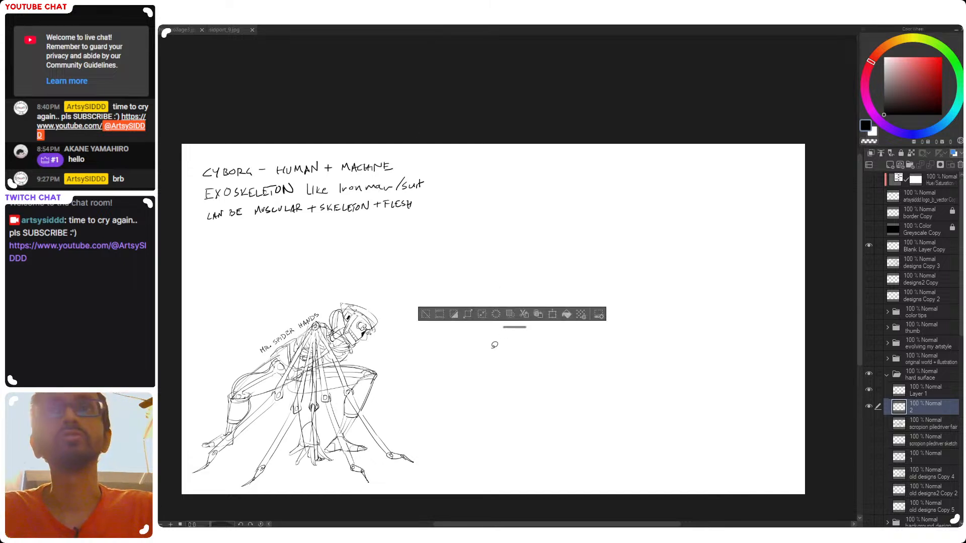
drag(583, 382, 556, 386)
key(ctrl+d)
Sketch one long, gently descending guide curve across the empty area beside the robot
drag(494, 303, 582, 285)
key(ctrl+z)
drag(508, 254, 590, 265)
key(ctrl+z)
drag(463, 251, 594, 272)
key(ctrl+z)
mouse_move(461, 251)
mouse_down()
mouse_move(600, 278)
mouse_move(578, 267)
mouse_move(592, 272)
mouse_up()
key(ctrl+z)
key(ctrl+z)
drag(502, 246, 669, 297)
key(ctrl+z)
drag(461, 236, 697, 303)
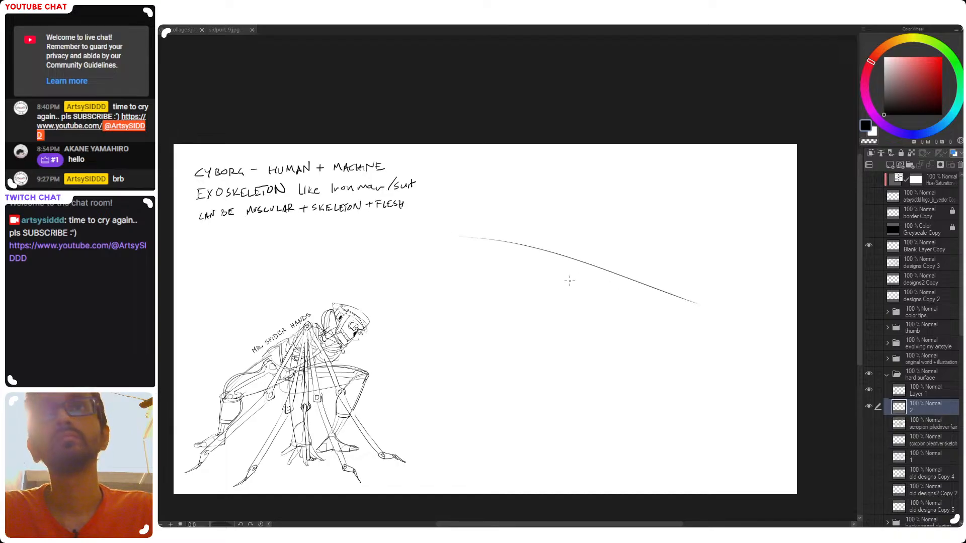
Sketch the two sides of a torso below the guide curve, narrowing toward the waist
drag(546, 257, 567, 316)
key(ctrl+z)
drag(539, 263, 554, 316)
key(ctrl+z)
drag(533, 257, 551, 308)
key(ctrl+z)
drag(523, 254, 546, 303)
key(ctrl+z)
mouse_move(535, 261)
mouse_down()
mouse_move(557, 323)
mouse_move(583, 331)
mouse_up()
key(ctrl+z)
drag(593, 271, 581, 349)
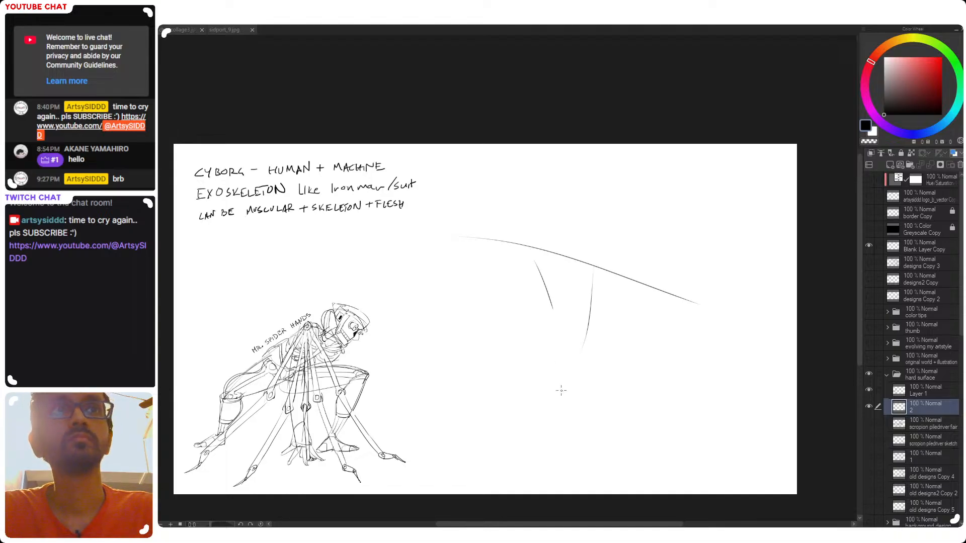
key(ctrl+z)
mouse_move(599, 275)
mouse_down()
mouse_move(579, 333)
mouse_move(587, 317)
mouse_move(591, 347)
mouse_up()
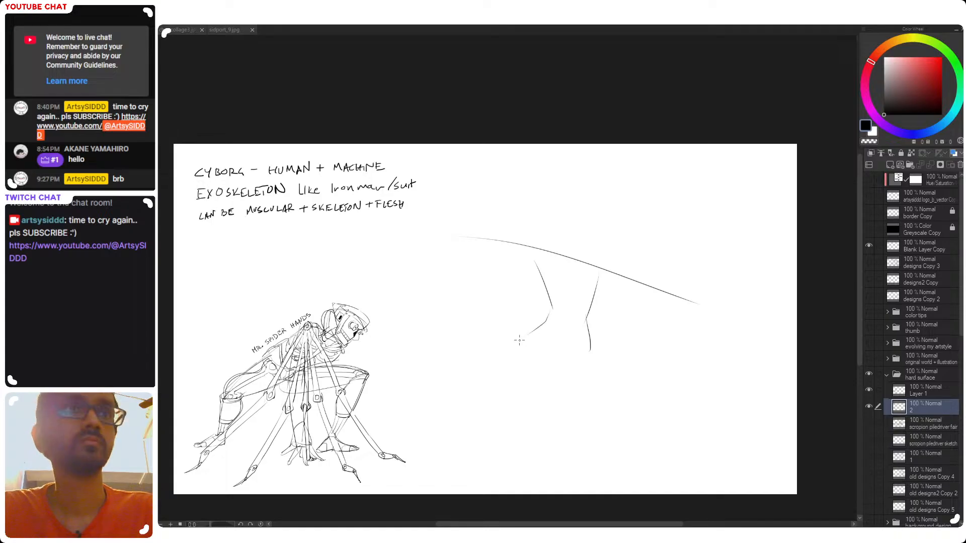
Sketch the hip contours below the waist and a forward thigh tapering to a rounded knee
mouse_move(552, 308)
mouse_down()
mouse_move(500, 346)
mouse_move(552, 374)
mouse_up()
drag(590, 347, 552, 375)
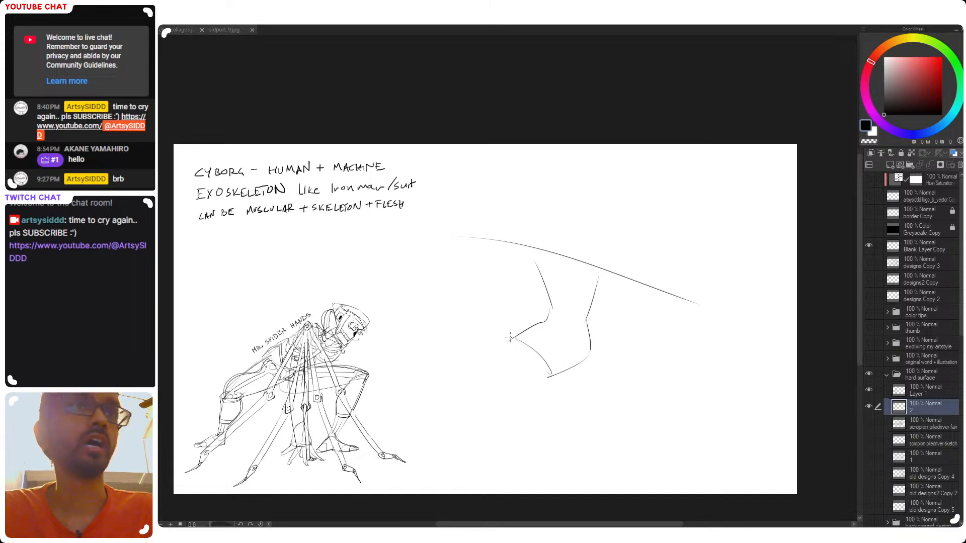
drag(468, 372, 548, 377)
key(ctrl+z)
Redraw the curved contour where the forward thigh meets the hip
key(ctrl+z)
key(ctrl+z)
drag(475, 381, 545, 387)
mouse_move(479, 375)
mouse_down()
mouse_move(550, 375)
mouse_move(539, 381)
mouse_up()
drag(533, 338, 554, 368)
key(ctrl+z)
key(e)
drag(519, 342, 556, 372)
key(ctrl+z)
drag(517, 337, 552, 378)
key(ctrl+z)
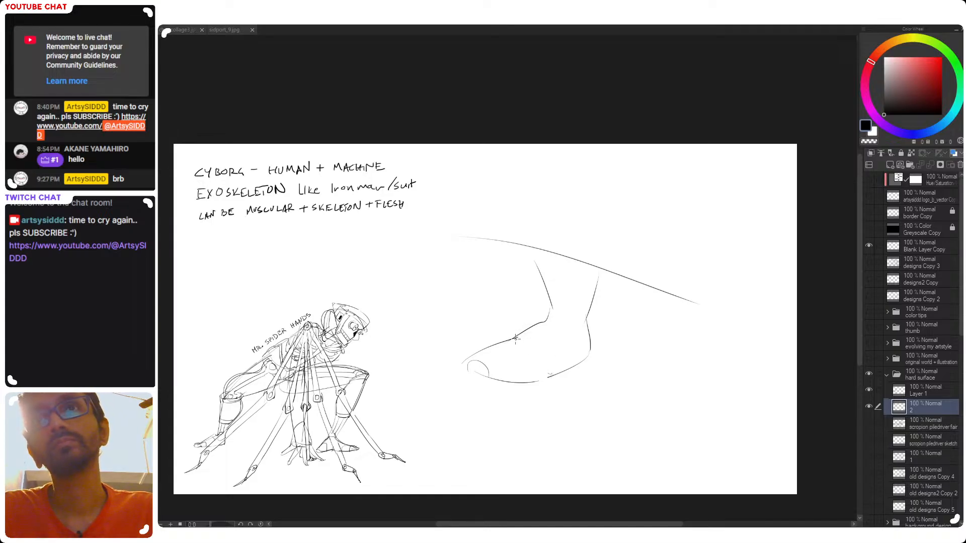
drag(518, 335, 553, 376)
Sketch the second thigh reaching diagonally down from the hip to a bent knee
key(ctrl+z)
drag(529, 338, 548, 374)
drag(596, 350, 663, 406)
drag(558, 386, 659, 416)
key(ctrl+z)
key(ctrl+z)
drag(558, 384, 659, 416)
key(ctrl+z)
mouse_move(562, 384)
mouse_down()
mouse_move(657, 412)
mouse_move(622, 432)
mouse_move(564, 426)
mouse_up()
key(ctrl+z)
key(ctrl+z)
key(ctrl+z)
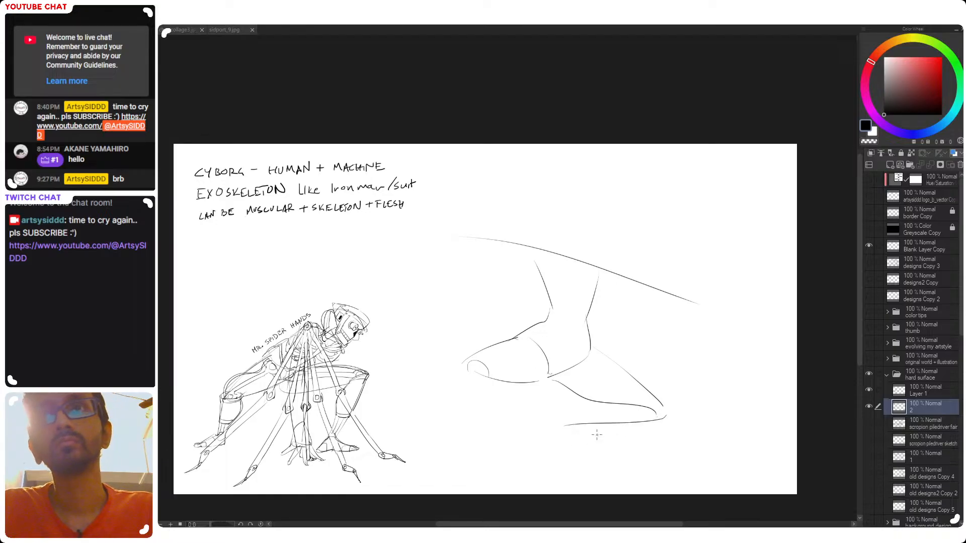
Sketch the second leg's lower part folding back from the knee beneath the thigh and tapering to the ankle
drag(644, 408, 589, 414)
key(ctrl+z)
key(ctrl+z)
key(ctrl+z)
key(ctrl+z)
mouse_move(663, 408)
mouse_down()
mouse_move(667, 426)
mouse_move(586, 425)
mouse_up()
key(ctrl+z)
key(ctrl+z)
drag(666, 428, 553, 424)
key(ctrl+z)
mouse_move(654, 428)
mouse_down()
mouse_move(549, 423)
mouse_move(658, 424)
mouse_up()
key(ctrl+z)
key(ctrl+z)
drag(557, 419, 658, 429)
drag(568, 416, 645, 408)
key(ctrl+z)
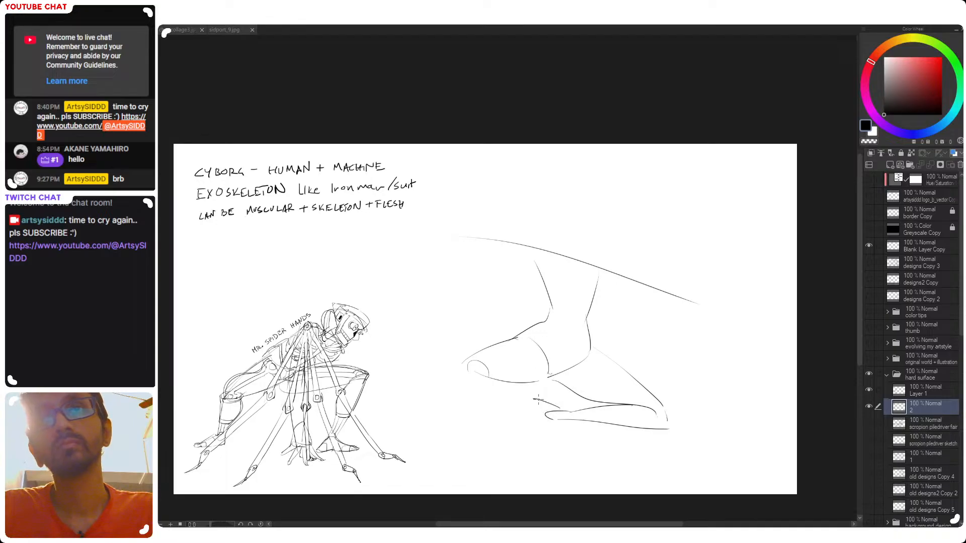
Try sketching an angular foot with toes at the folded leg's ankle
key(ctrl+z)
mouse_move(563, 413)
mouse_down()
mouse_move(552, 402)
mouse_move(536, 416)
mouse_move(544, 411)
mouse_up()
key(ctrl+z)
key(ctrl+z)
mouse_move(543, 410)
mouse_down()
mouse_move(540, 419)
mouse_move(532, 407)
mouse_move(551, 406)
mouse_move(531, 400)
mouse_move(535, 417)
mouse_move(553, 421)
mouse_up()
key(ctrl+z)
key(ctrl+z)
key(ctrl+z)
key(ctrl+z)
key(ctrl+z)
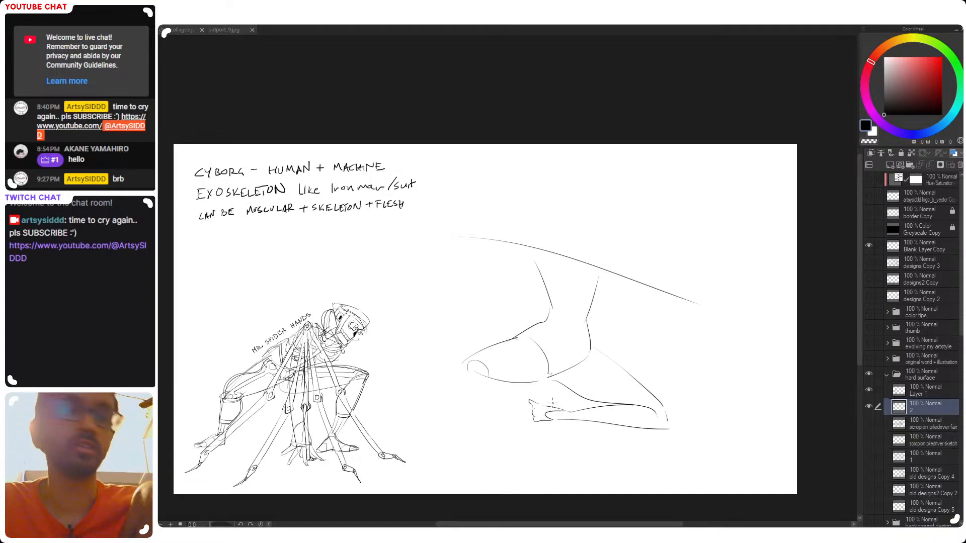
key(ctrl+z)
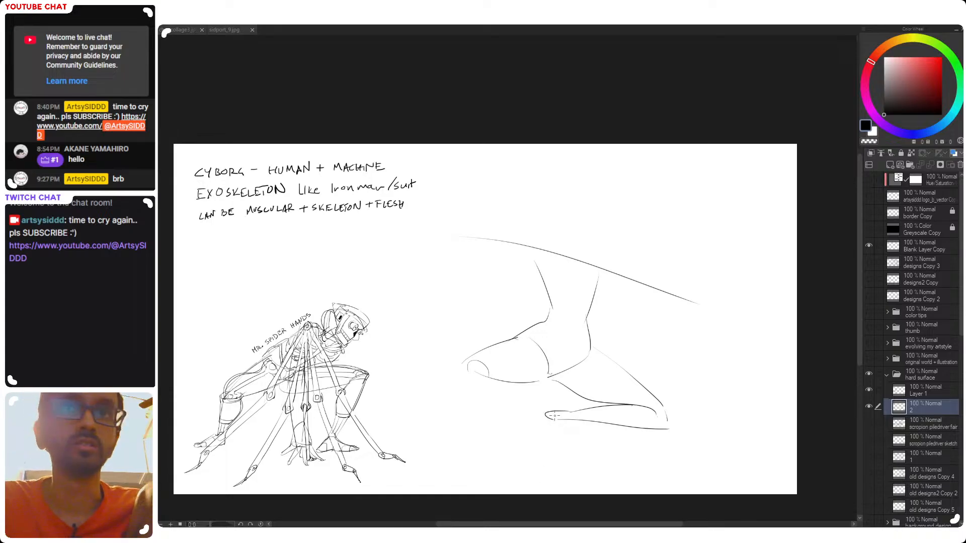
Try a smaller, boxier foot outline at the folded leg's ankle
mouse_move(548, 404)
mouse_down()
mouse_move(549, 425)
mouse_move(549, 403)
mouse_move(539, 404)
mouse_move(563, 410)
mouse_move(541, 419)
mouse_up()
key(ctrl+z)
key(ctrl+z)
key(ctrl+z)
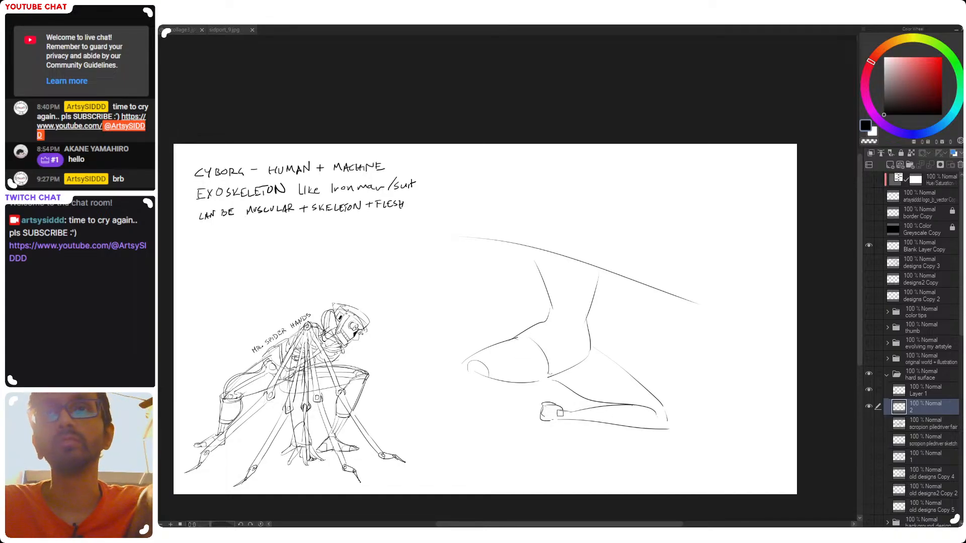
mouse_move(553, 416)
mouse_down()
mouse_move(562, 418)
mouse_move(549, 402)
mouse_move(553, 417)
mouse_move(556, 409)
mouse_up()
Save the drawing and sketch the folded leg's foot trailing flat from the ankle, with a rounded heel and tapering toes
key(ctrl+s)
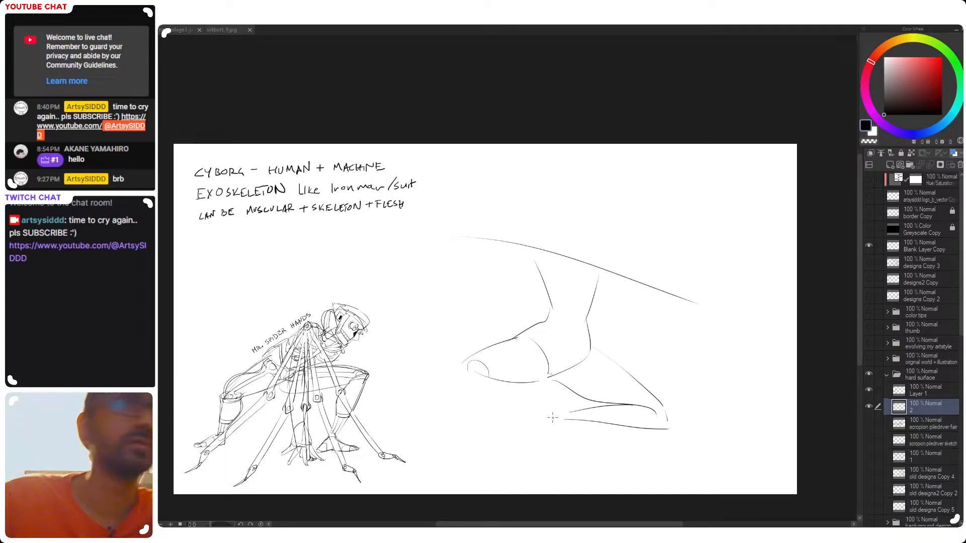
mouse_move(570, 413)
mouse_down()
mouse_move(514, 408)
mouse_move(539, 418)
mouse_up()
key(ctrl+z)
key(ctrl+z)
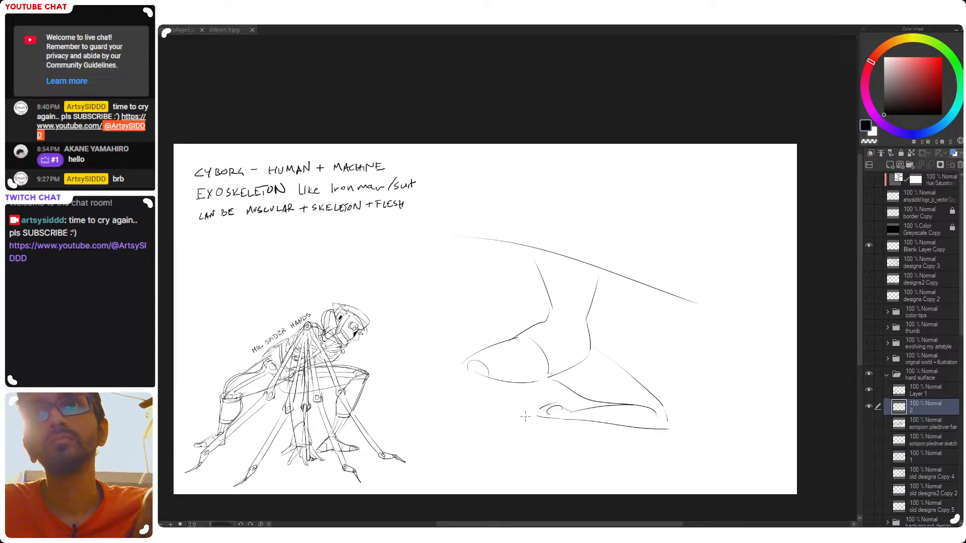
mouse_move(539, 405)
mouse_down()
mouse_move(514, 408)
mouse_move(543, 419)
mouse_up()
key(ctrl+z)
key(ctrl+z)
key(ctrl+z)
key(ctrl+z)
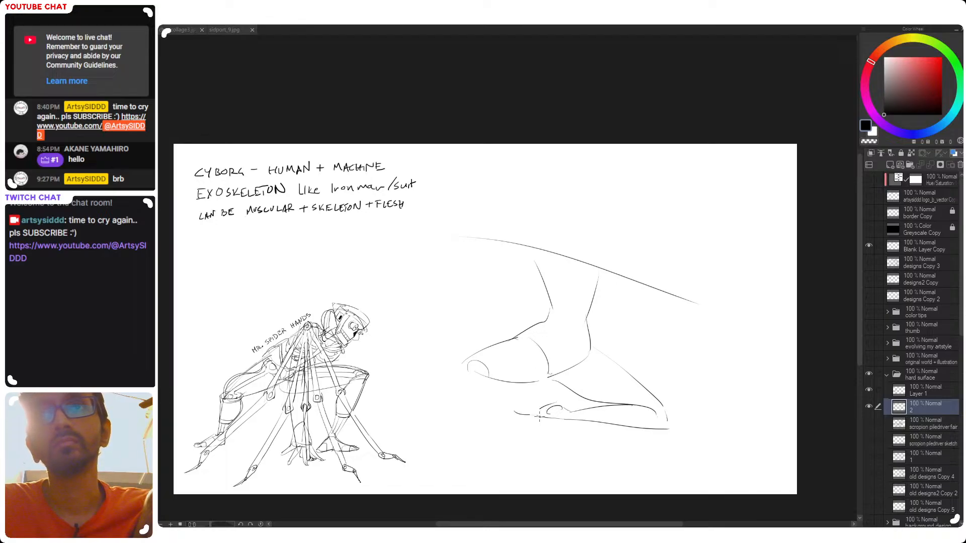
drag(516, 410, 526, 409)
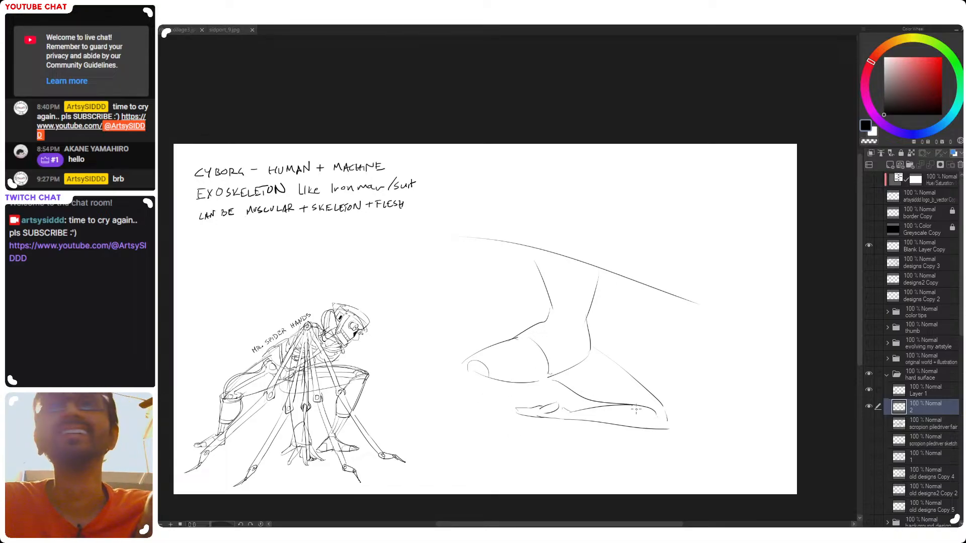
Redraw the folded leg's upper shin line and round off the bent knee contour
click(628, 403)
key(ctrl+z)
drag(604, 403, 645, 417)
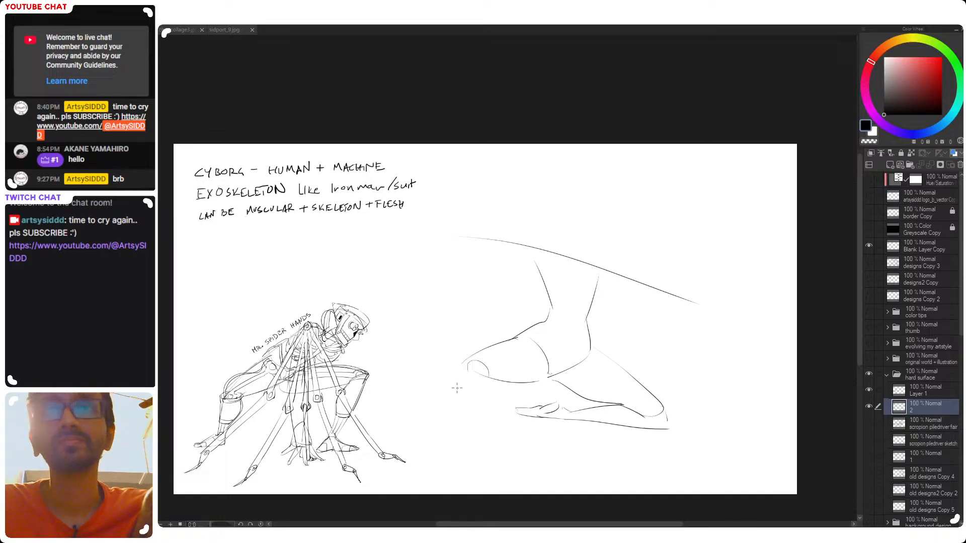
Select the new figure sketch and move it farther right, away from MR. SPIDER HANDS
drag(493, 410, 509, 401)
mouse_move(611, 196)
mouse_down()
mouse_move(413, 317)
mouse_move(765, 274)
mouse_move(736, 236)
mouse_up()
key(ctrl+t)
drag(648, 395, 693, 395)
key(Return)
Sketch the upper contour of the forward lower leg, running diagonally down from the knee to the ankle
drag(520, 356, 437, 423)
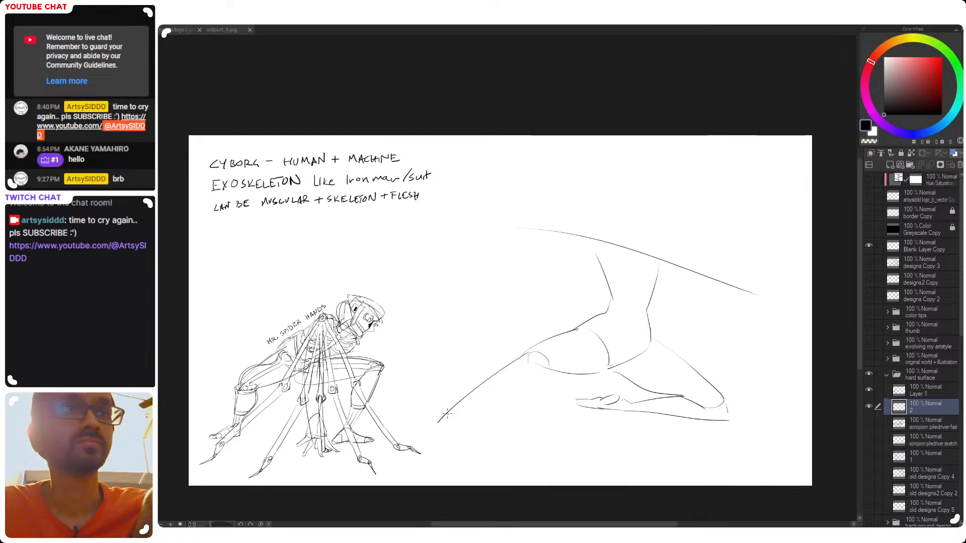
key(ctrl+z)
drag(526, 354, 438, 418)
key(ctrl+z)
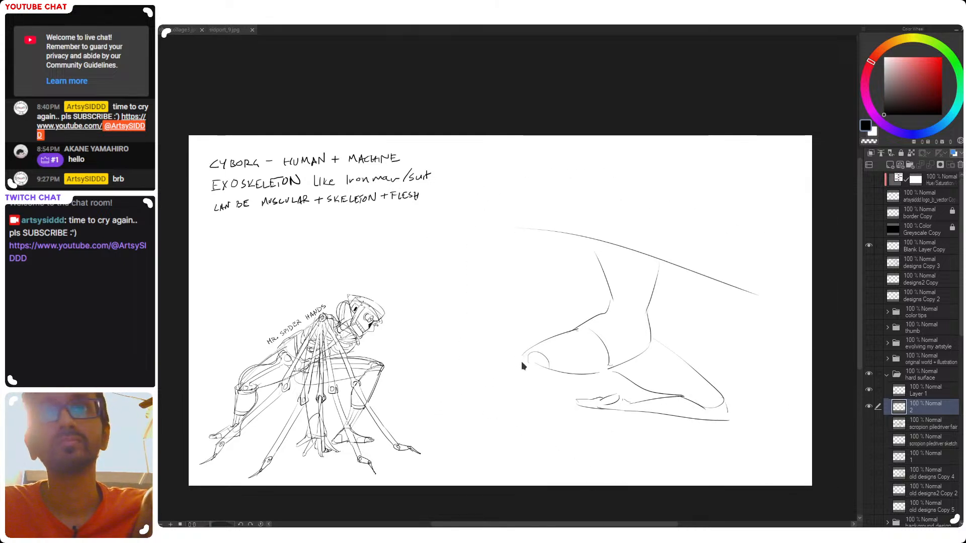
drag(516, 363, 441, 425)
key(ctrl+z)
mouse_move(505, 372)
mouse_down()
mouse_move(451, 418)
mouse_move(484, 379)
mouse_move(415, 429)
mouse_up()
key(ctrl+z)
key(ctrl+z)
key(ctrl+z)
Sketch the underside of the forward lower leg, with a calf bulge tapering from behind the knee to the ankle
drag(559, 375, 489, 410)
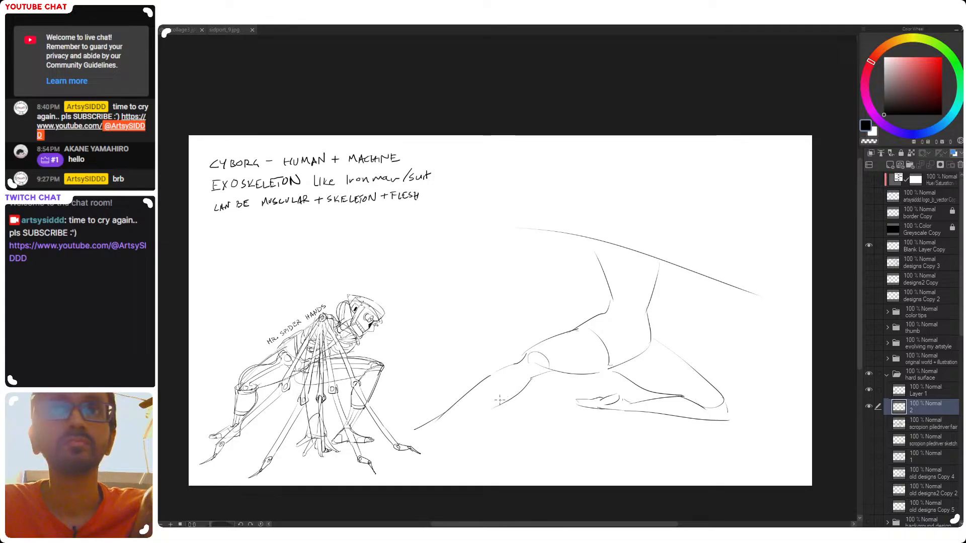
mouse_move(529, 390)
mouse_down()
mouse_move(463, 411)
mouse_move(497, 403)
mouse_move(465, 410)
mouse_move(479, 405)
mouse_up()
key(ctrl+z)
key(ctrl+z)
mouse_move(528, 381)
mouse_down()
mouse_move(465, 412)
mouse_move(480, 407)
mouse_up()
key(ctrl+z)
drag(528, 382, 481, 407)
drag(530, 380, 482, 406)
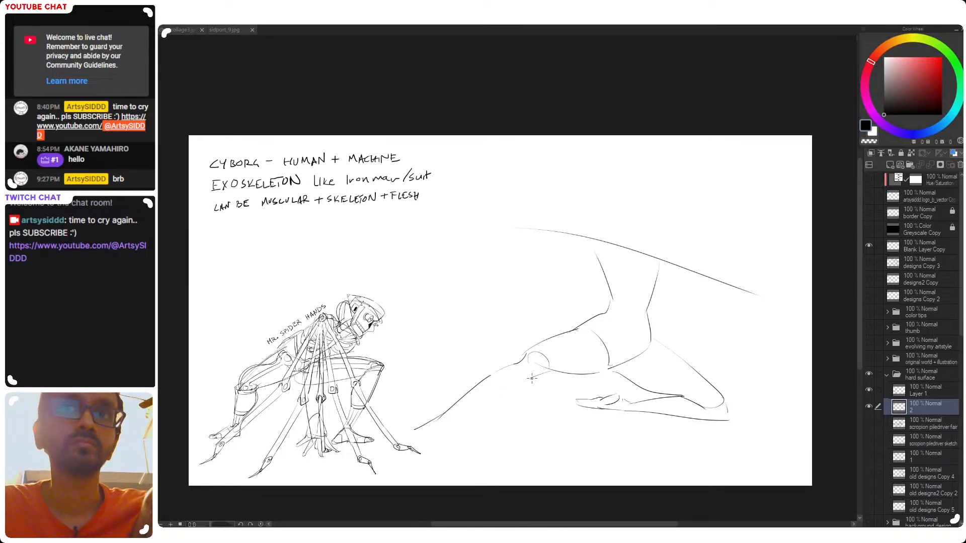
drag(531, 379, 434, 431)
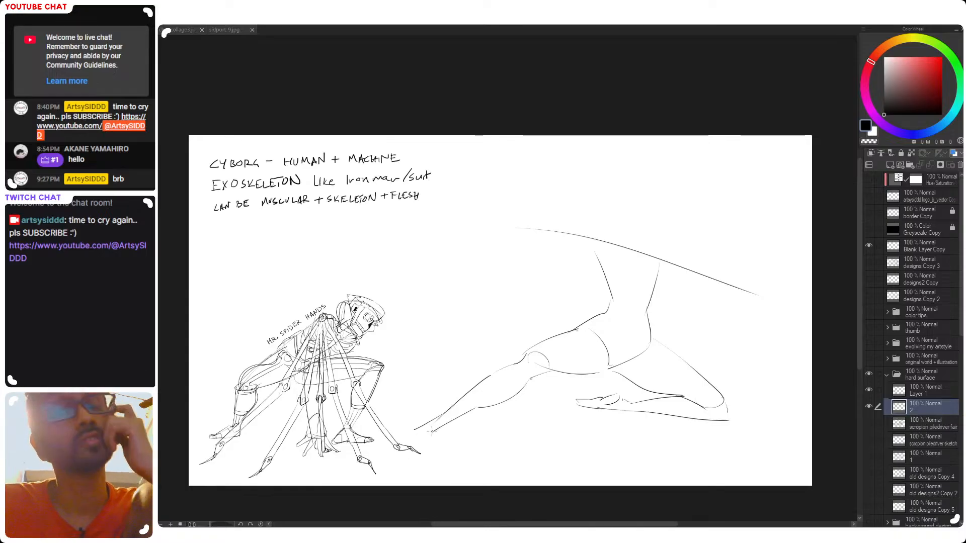
mouse_move(480, 414)
mouse_down()
mouse_move(515, 397)
mouse_move(471, 411)
mouse_move(517, 397)
mouse_up()
key(ctrl+z)
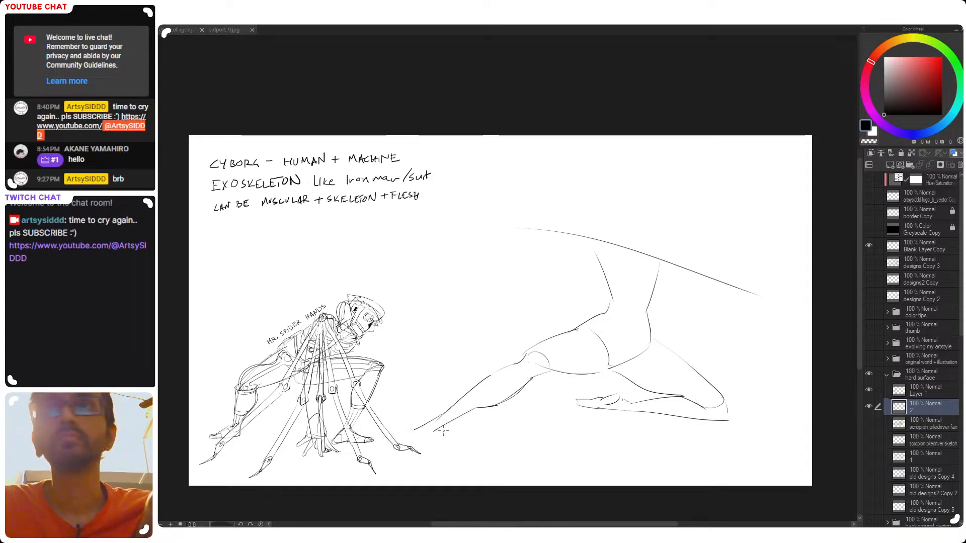
Select the folded second leg, rotate it clockwise and reposition it to join the hip
mouse_move(668, 331)
mouse_down()
mouse_move(565, 419)
mouse_move(730, 341)
mouse_up()
key(ctrl+t)
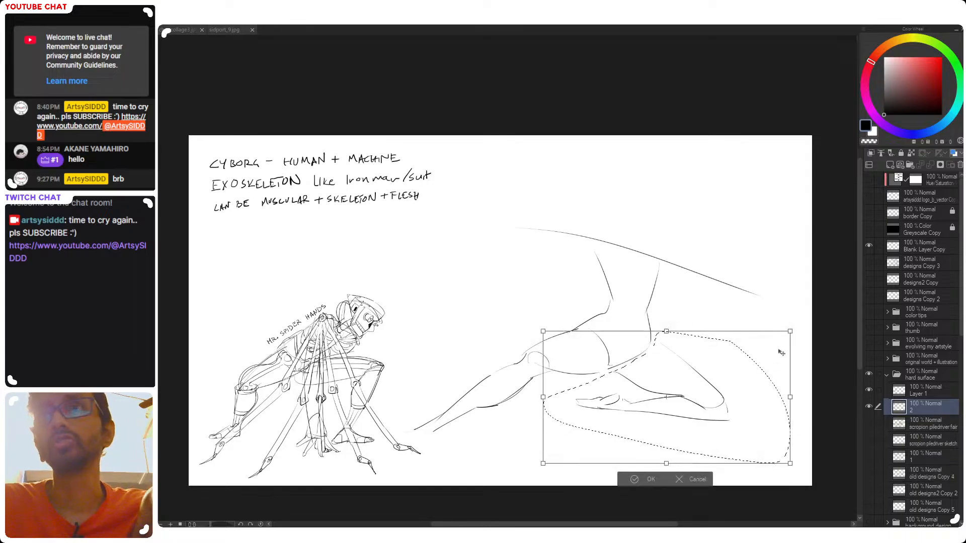
drag(784, 310, 798, 340)
mouse_move(728, 390)
mouse_down()
mouse_move(716, 401)
mouse_move(731, 418)
mouse_up()
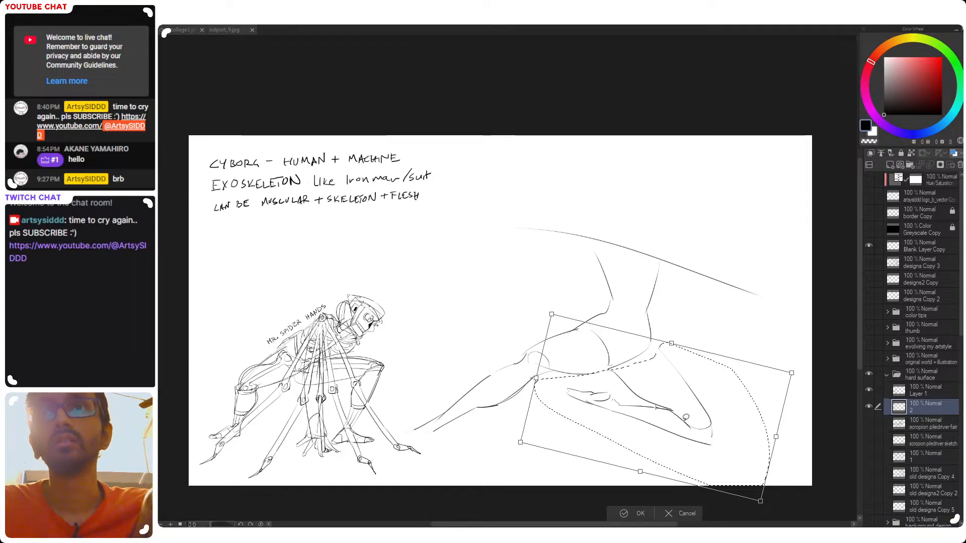
key(Return)
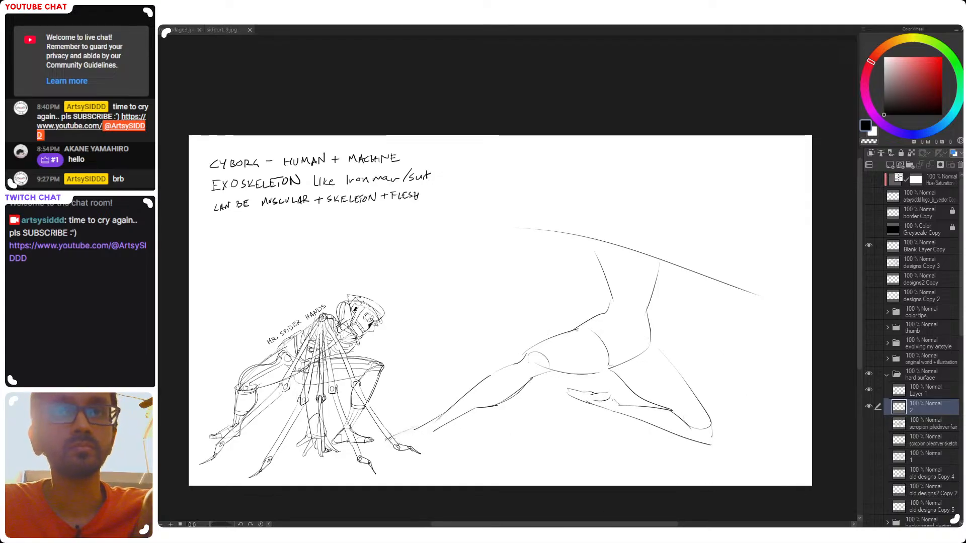
Sketch the forward leg's pointed foot with its sole and heel at the ankle
drag(418, 429, 387, 439)
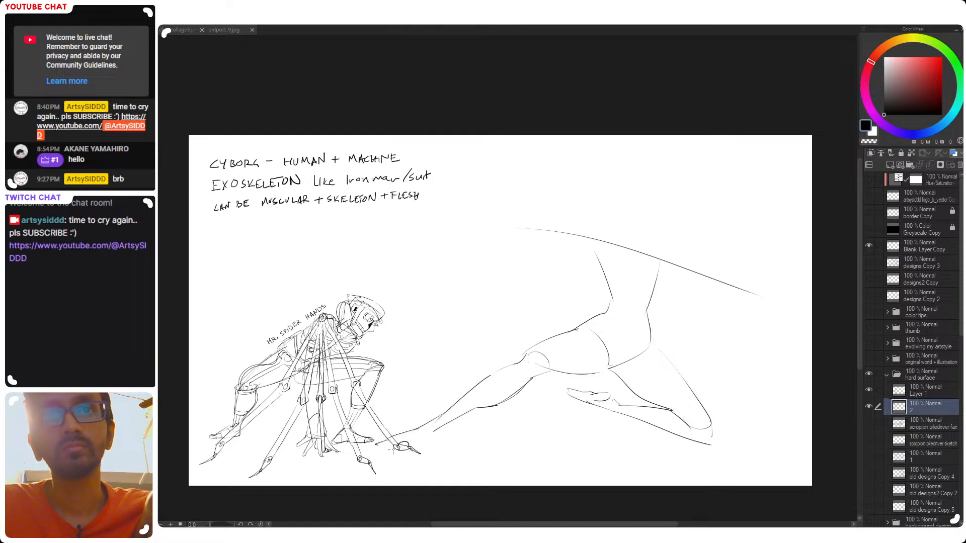
drag(382, 447, 393, 449)
drag(395, 448, 425, 441)
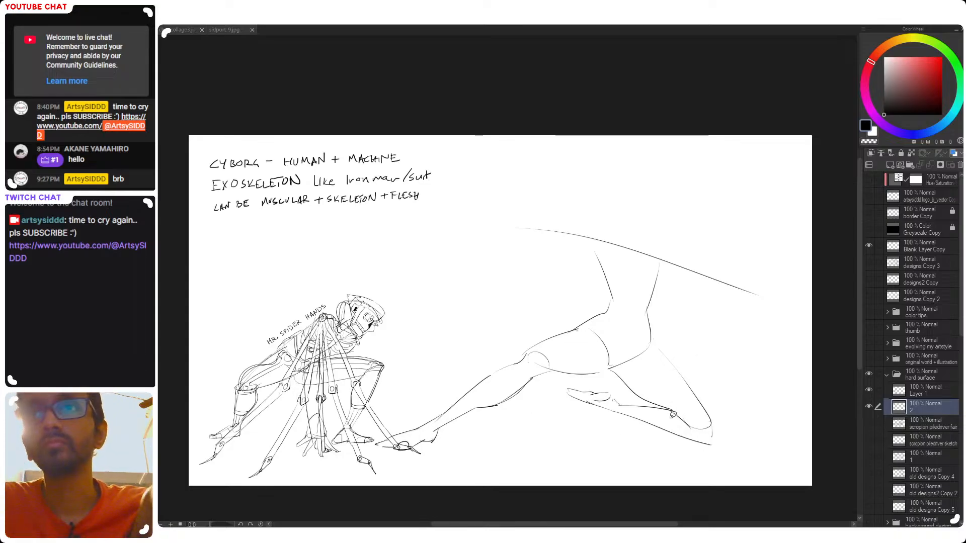
Try rotating and lowering the folded leg's lower part so it lies nearly level with the ground
mouse_move(610, 384)
mouse_down()
mouse_move(626, 396)
mouse_move(552, 379)
mouse_move(663, 447)
mouse_move(721, 459)
mouse_move(721, 429)
mouse_move(706, 436)
mouse_move(673, 408)
mouse_move(617, 395)
mouse_up()
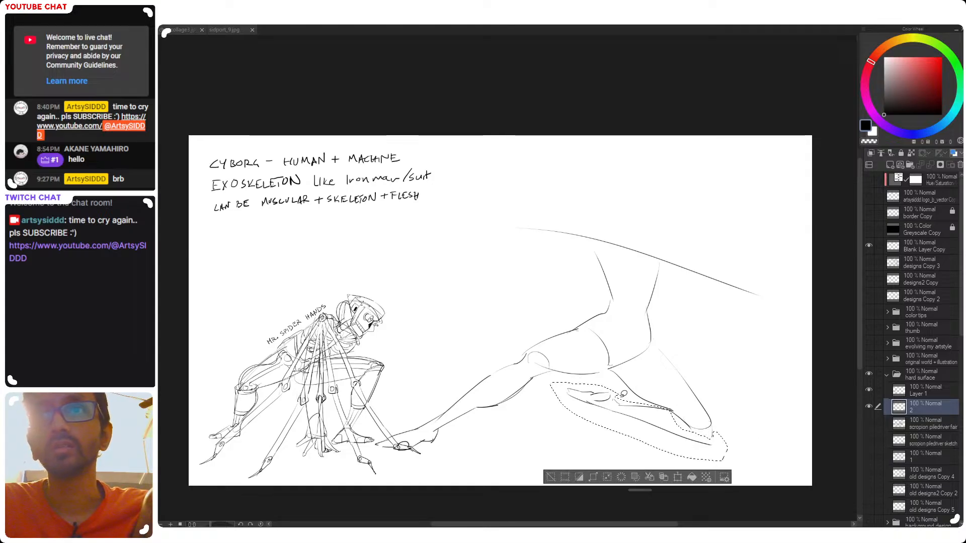
key(ctrl+t)
drag(630, 495, 649, 494)
drag(675, 421, 673, 438)
drag(761, 450, 755, 446)
drag(692, 433, 697, 435)
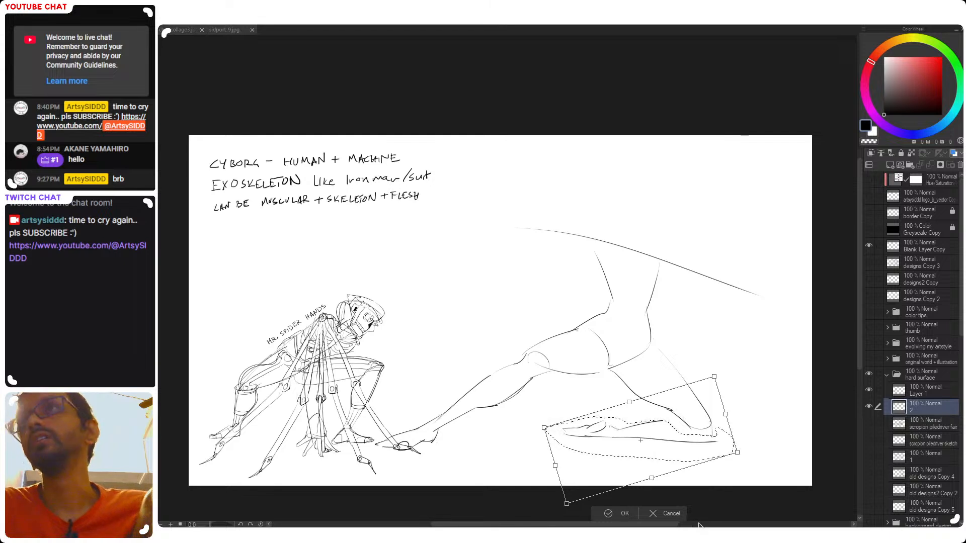
key(ctrl+z)
key(ctrl+z)
key(ctrl+z)
key(ctrl+z)
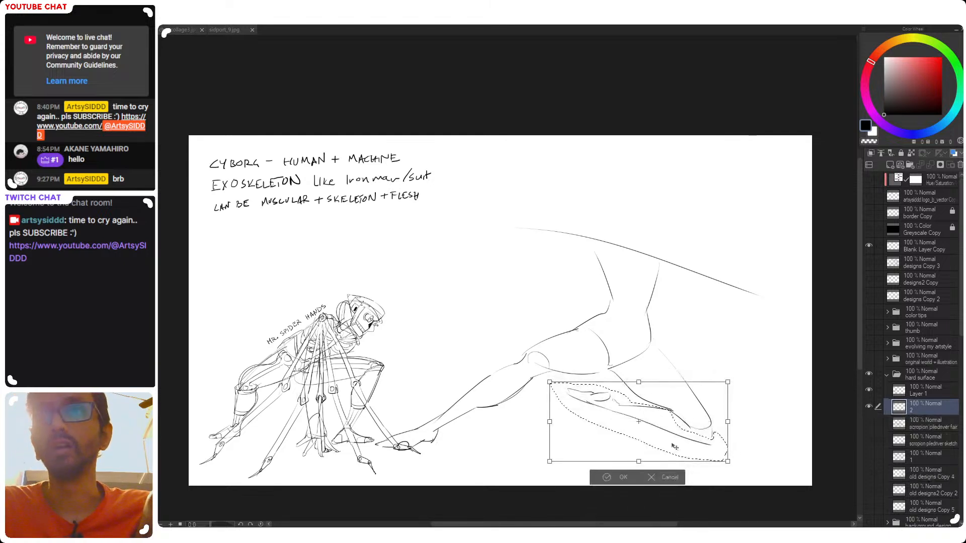
key(Return)
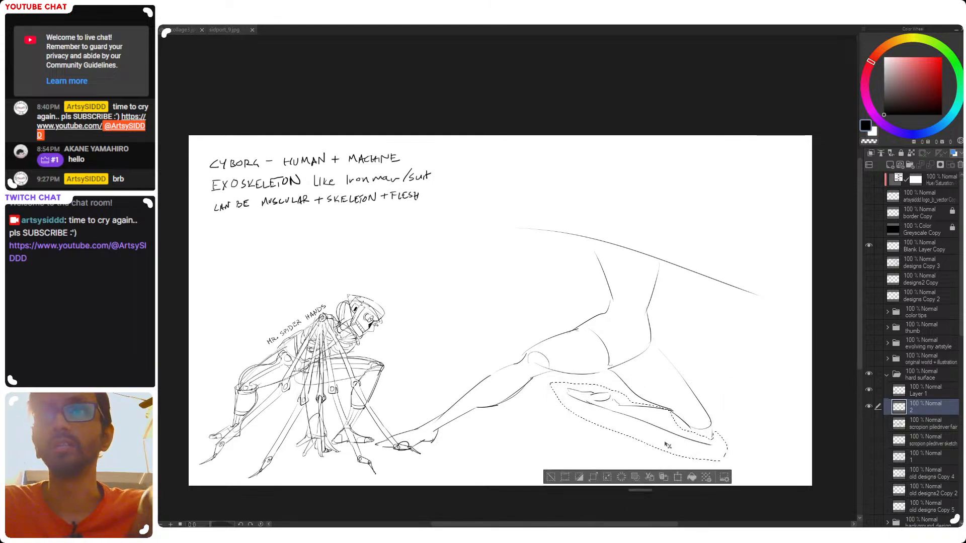
key(ctrl+d)
Retouch the second thigh's underside line, and scale the forward foot slightly smaller at the ankle
drag(669, 450, 659, 436)
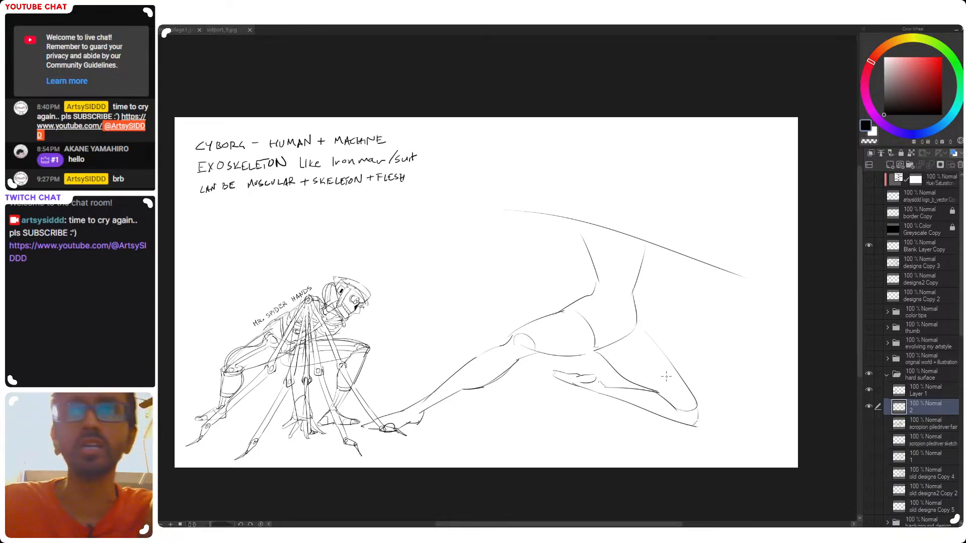
drag(597, 356, 654, 390)
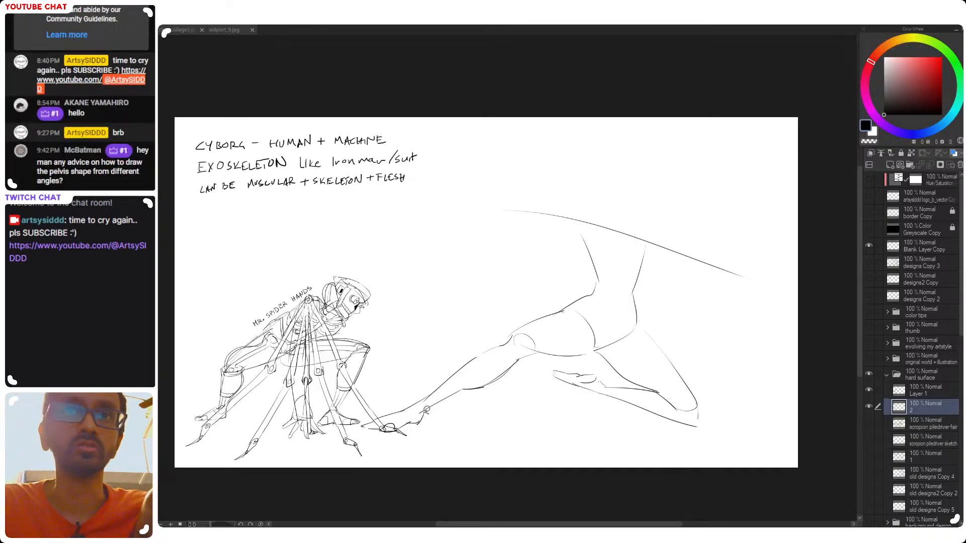
mouse_move(418, 409)
mouse_down()
mouse_move(382, 450)
mouse_move(443, 423)
mouse_up()
key(ctrl+t)
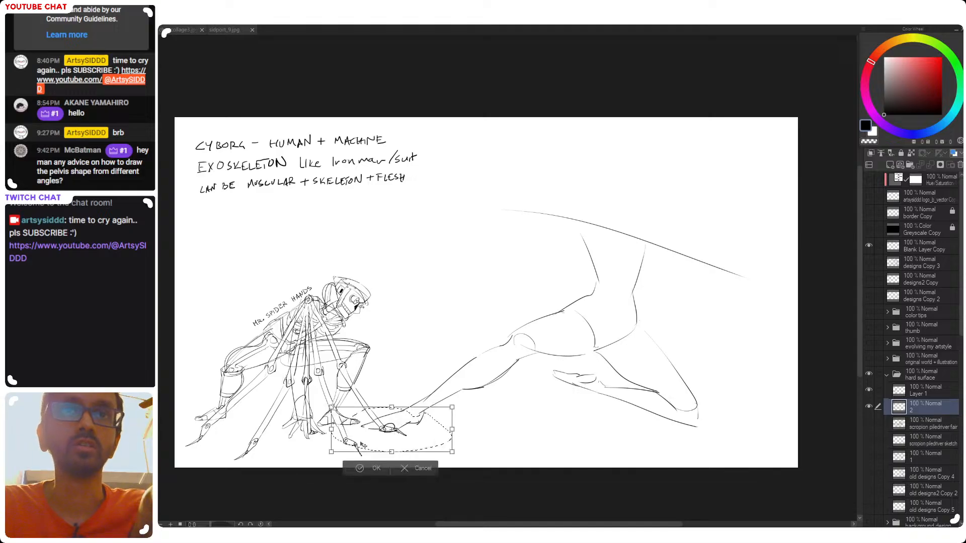
key(Return)
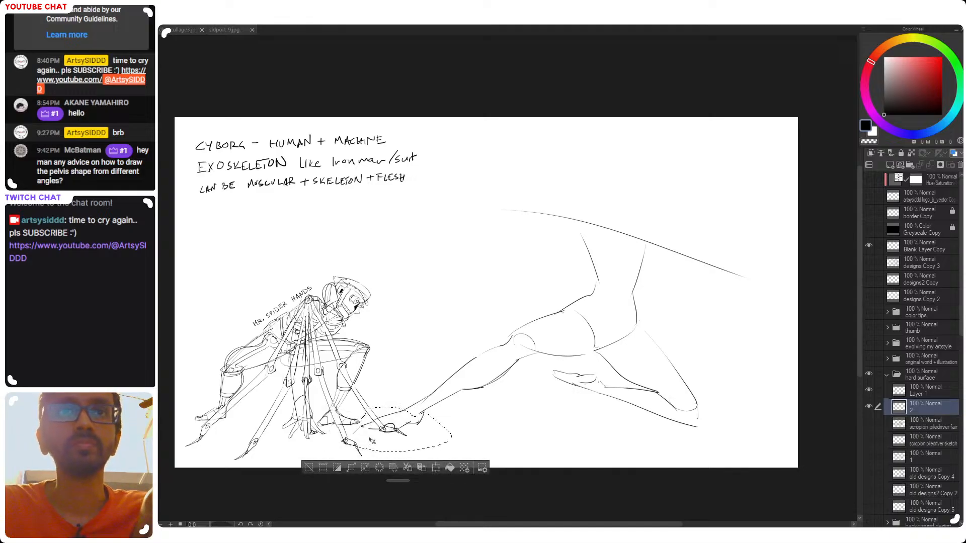
key(ctrl+t)
drag(344, 447, 350, 445)
drag(425, 438, 408, 443)
key(Return)
key(ctrl+d)
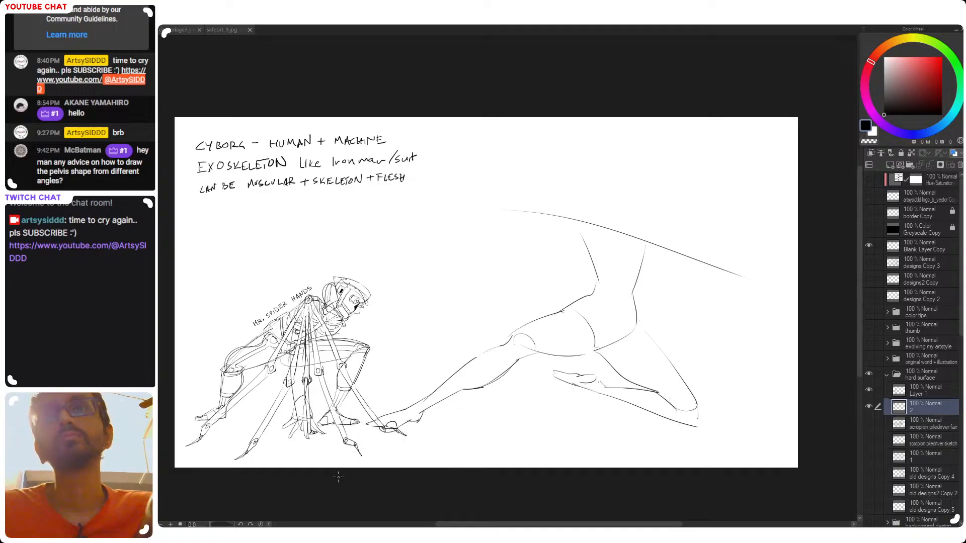
drag(599, 369, 590, 371)
mouse_move(584, 275)
mouse_down()
mouse_move(567, 289)
mouse_move(568, 343)
mouse_move(546, 313)
mouse_up()
key(ctrl+t)
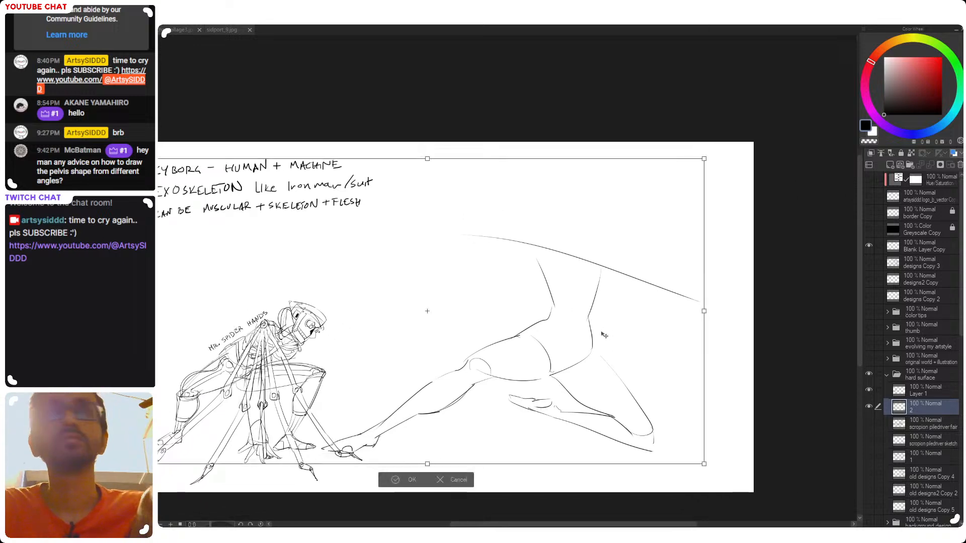
key(Escape)
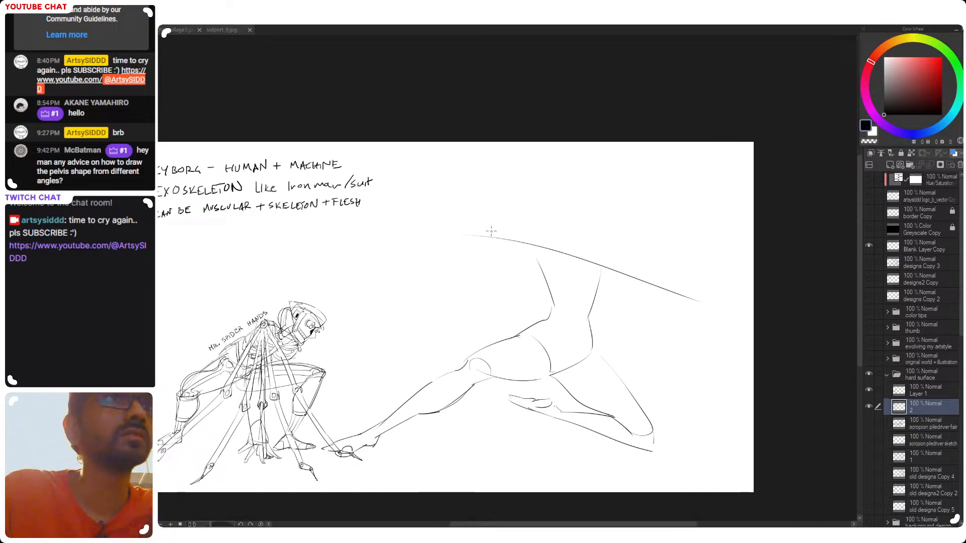
Sketch the neck, shoulder curves and torso sides beneath the long shoulder guideline
drag(504, 298, 561, 324)
mouse_move(622, 275)
mouse_down()
mouse_move(616, 232)
mouse_move(607, 244)
mouse_move(521, 255)
mouse_up()
key(ctrl+z)
mouse_move(590, 234)
mouse_down()
mouse_move(596, 252)
mouse_move(627, 229)
mouse_move(615, 233)
mouse_move(656, 248)
mouse_up()
key(ctrl+z)
key(ctrl+z)
key(ctrl+z)
key(ctrl+z)
key(ctrl+z)
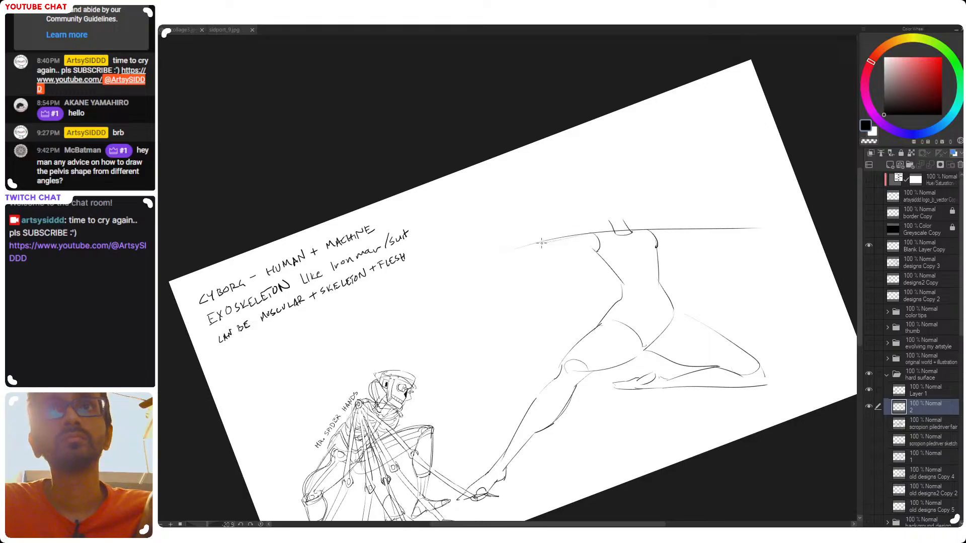
Sketch the outstretched arm tapering to the wrist, and start the opposite arm with a line sloping down from the shoulder
mouse_move(514, 244)
mouse_down()
mouse_move(459, 269)
mouse_move(539, 258)
mouse_up()
key(ctrl+z)
mouse_move(458, 269)
mouse_down()
mouse_move(594, 245)
mouse_move(597, 254)
mouse_up()
key(ctrl+z)
key(ctrl+z)
key(ctrl+z)
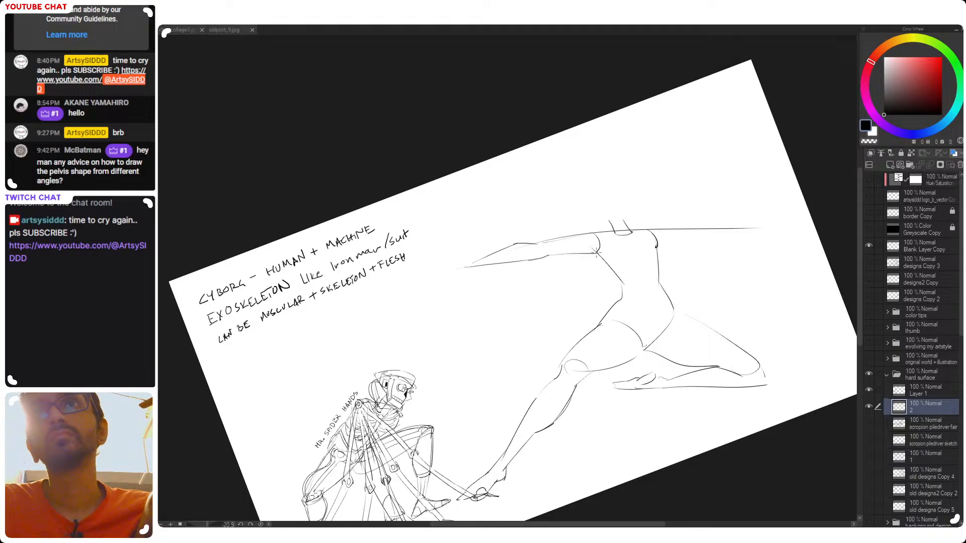
drag(650, 230, 701, 242)
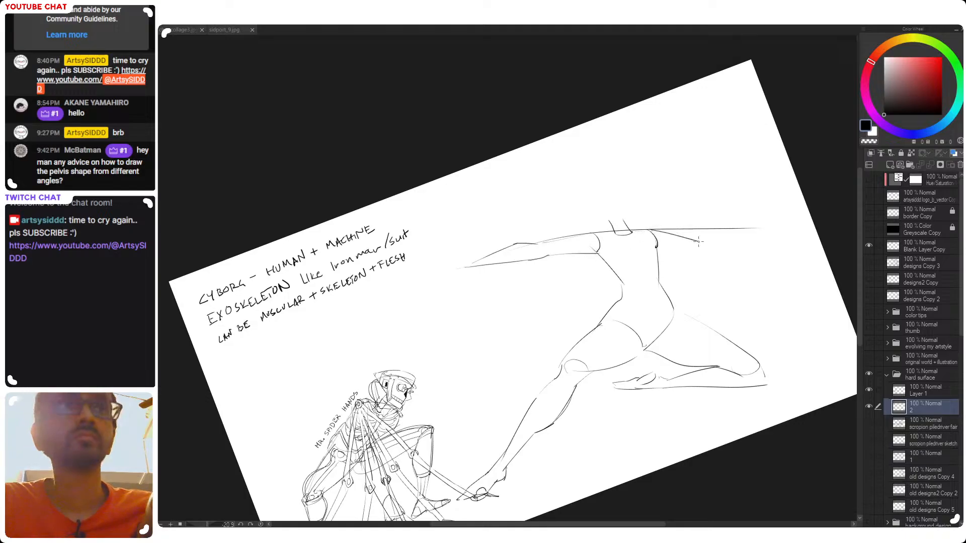
key(ctrl+0)
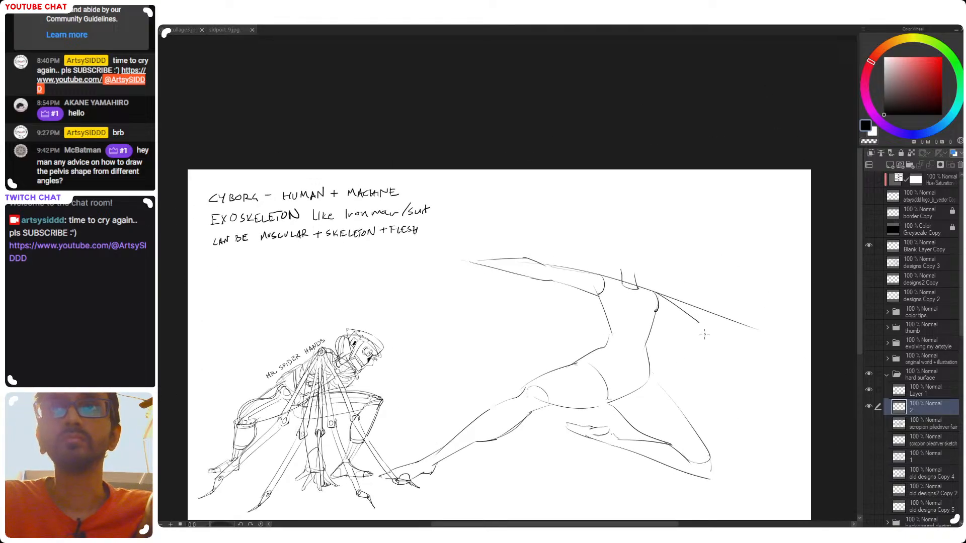
Sketch the raised hand at the end of the outstretched arm, bent upward from the wrist with a thumb and upright fingers
key(ctrl+z)
mouse_move(491, 260)
mouse_down()
mouse_move(459, 238)
mouse_move(473, 235)
mouse_move(472, 263)
mouse_up()
key(ctrl+z)
key(ctrl+z)
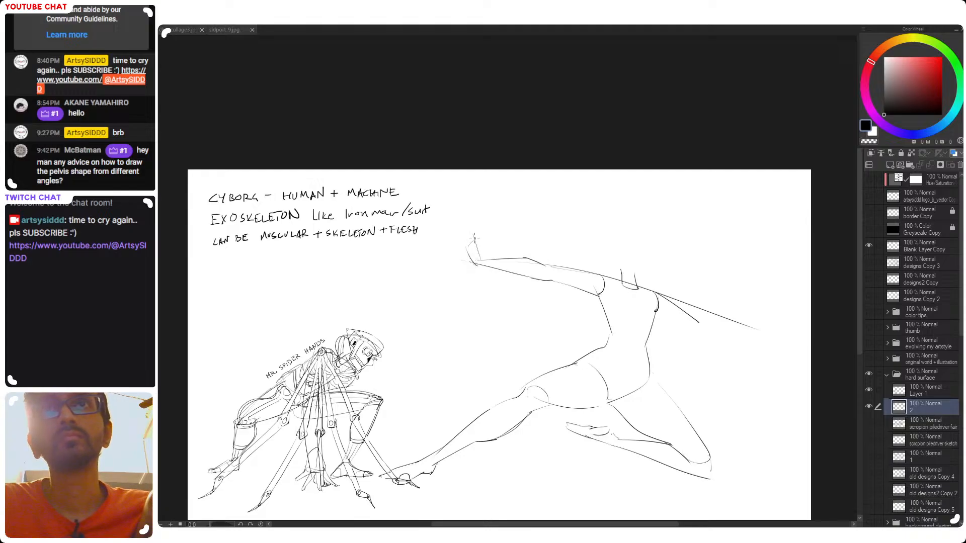
drag(467, 248, 463, 223)
key(ctrl+z)
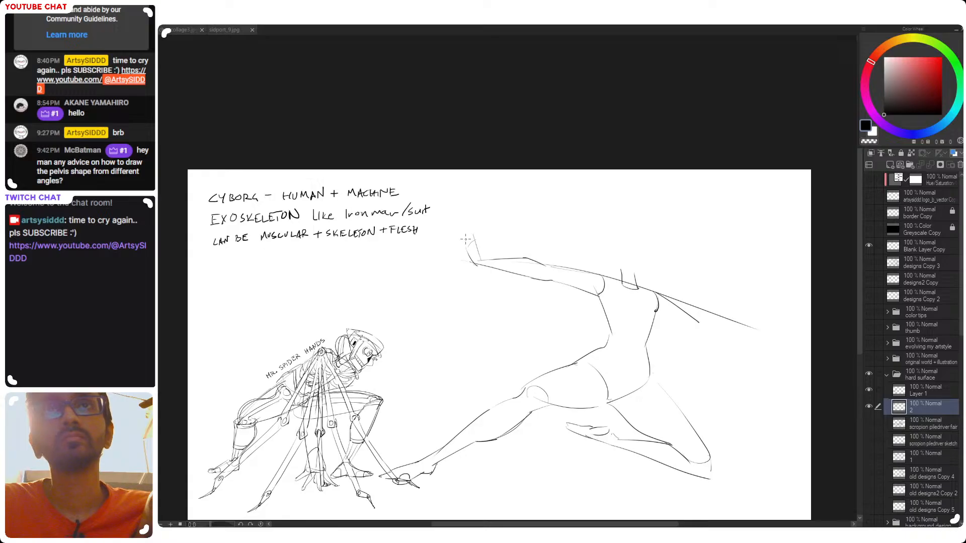
mouse_move(466, 227)
mouse_down()
mouse_move(480, 255)
mouse_move(464, 260)
mouse_move(477, 261)
mouse_up()
key(ctrl+z)
key(ctrl+z)
key(ctrl+z)
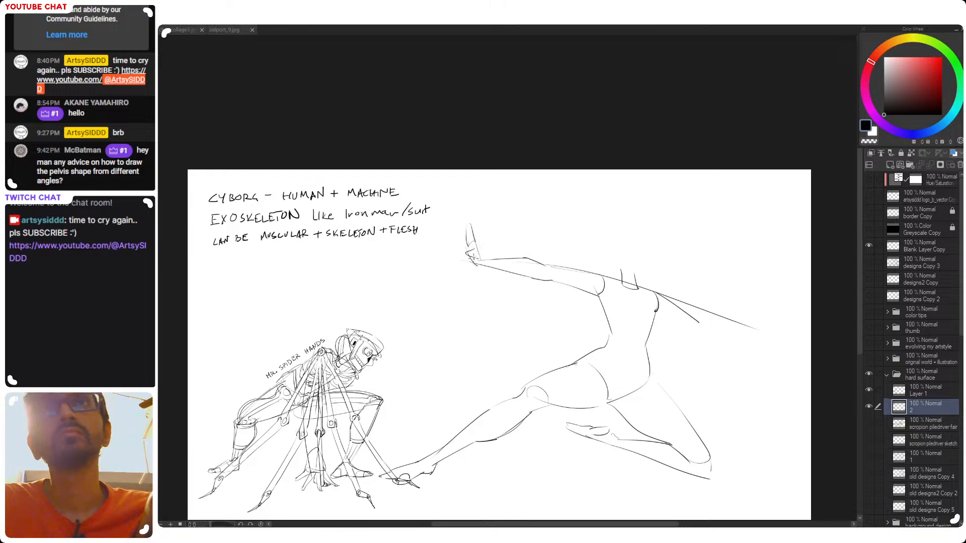
Select the outstretched arm together with its raised hand and scale it slightly smaller
mouse_move(672, 306)
mouse_down()
mouse_move(587, 285)
mouse_move(593, 301)
mouse_up()
drag(499, 342, 546, 377)
mouse_move(537, 321)
mouse_down()
mouse_move(551, 335)
mouse_move(555, 305)
mouse_move(449, 214)
mouse_move(419, 321)
mouse_move(503, 338)
mouse_up()
key(ctrl+t)
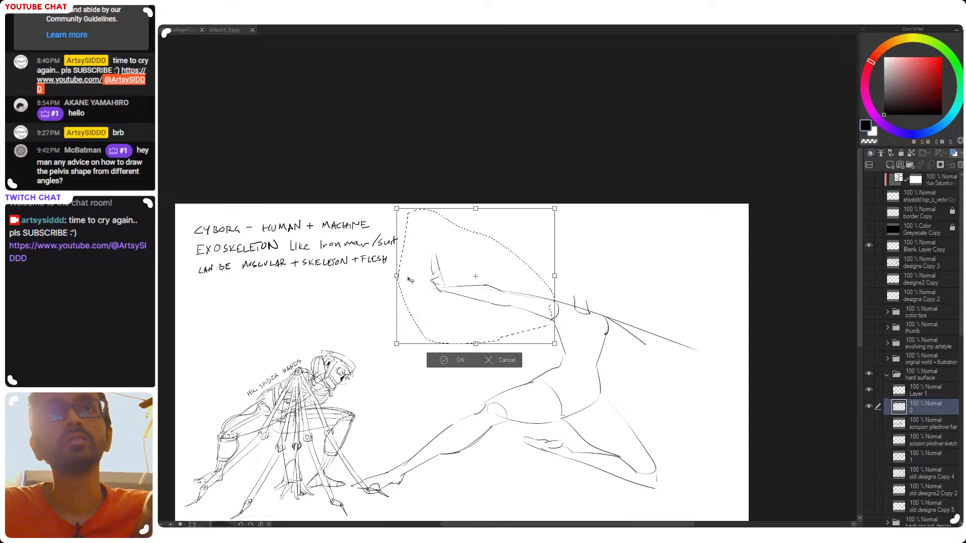
mouse_move(397, 276)
mouse_down()
mouse_move(408, 277)
mouse_move(400, 276)
mouse_up()
key(Return)
Shrink the selected arm a little more and nudge it toward the shoulder
drag(616, 328, 567, 312)
key(ctrl+t)
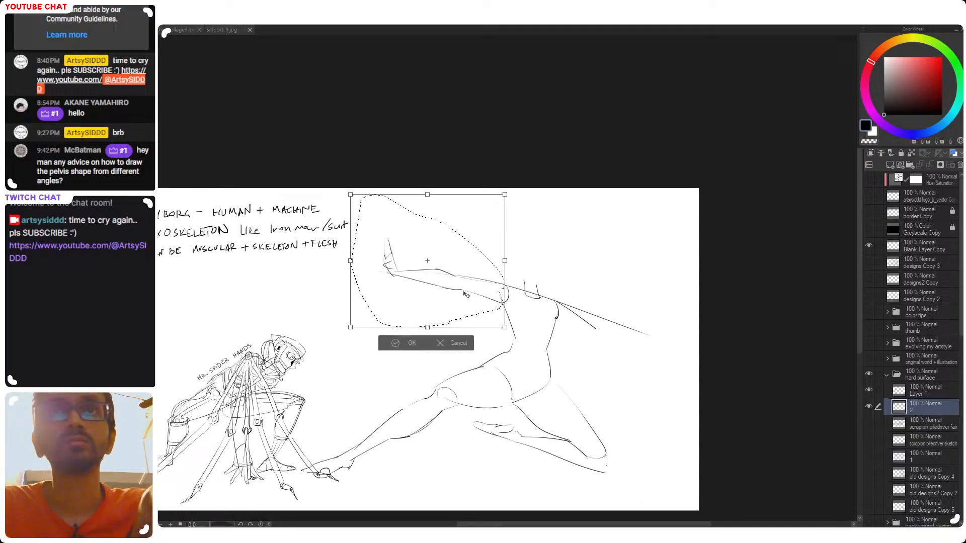
drag(350, 260, 350, 261)
drag(415, 297, 414, 298)
key(Right)
key(Right)
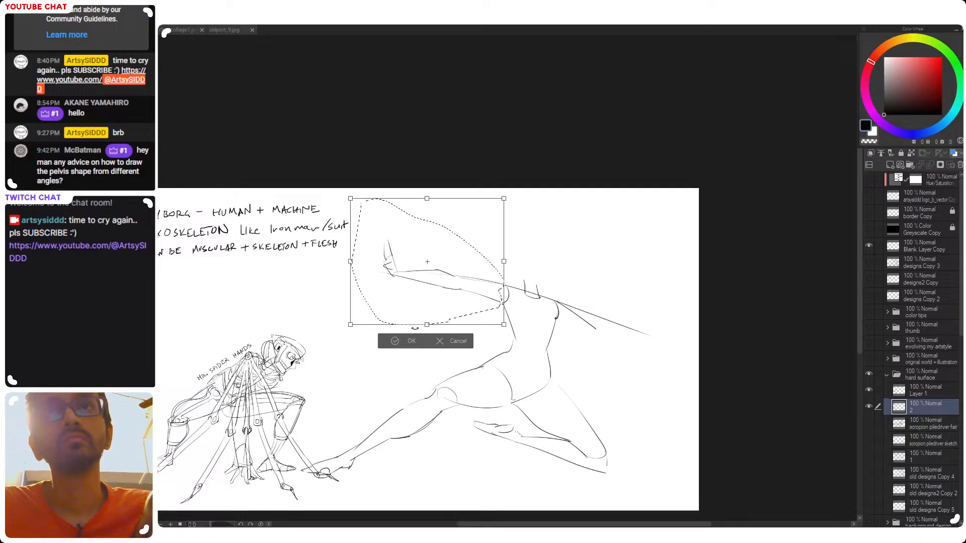
key(Return)
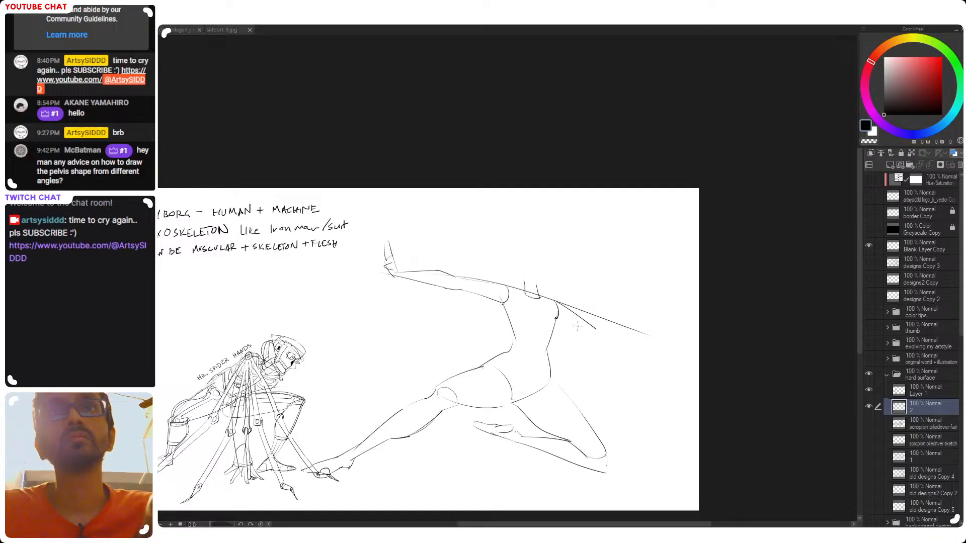
Sketch the underside of the opposite upper arm from the armpit to the elbow, and round off the elbow
drag(626, 356, 617, 350)
drag(545, 341, 573, 347)
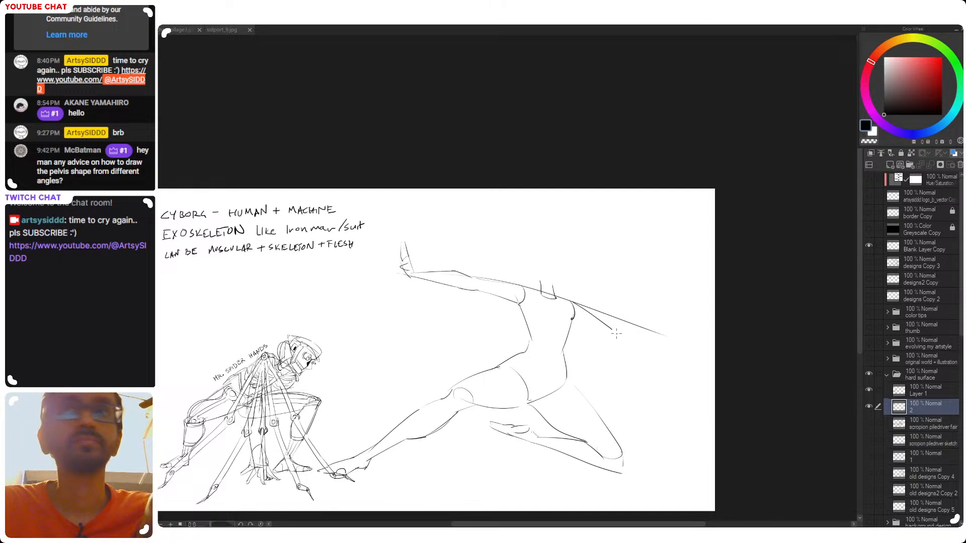
mouse_move(620, 336)
mouse_down()
mouse_move(659, 336)
mouse_move(616, 347)
mouse_up()
key(ctrl+z)
mouse_move(576, 320)
mouse_down()
mouse_move(614, 350)
mouse_move(600, 337)
mouse_up()
key(ctrl+z)
key(ctrl+z)
key(ctrl+z)
key(ctrl+z)
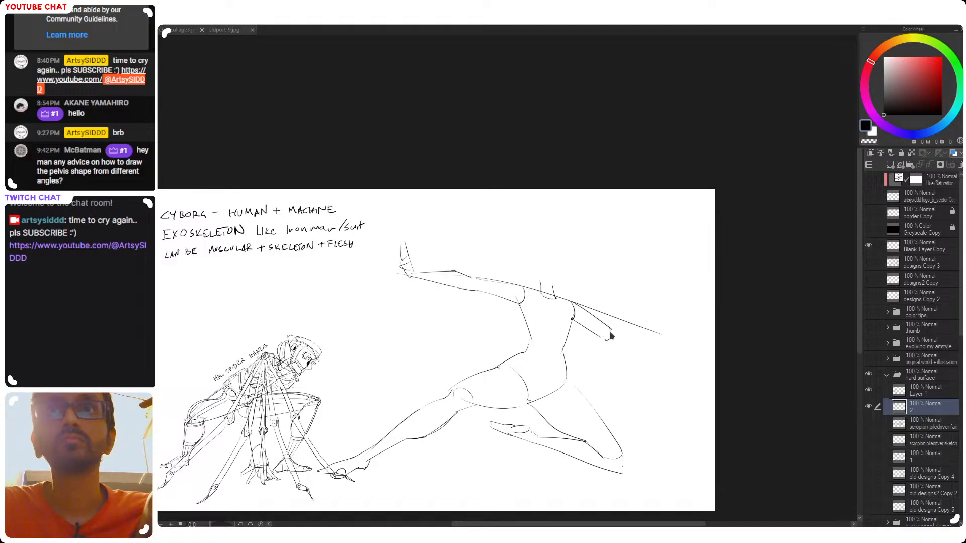
Sketch the opposite forearm extending nearly level from the elbow and tapering to the wrist
mouse_move(615, 330)
mouse_down()
mouse_move(664, 337)
mouse_move(659, 330)
mouse_move(672, 346)
mouse_up()
key(ctrl+z)
key(ctrl+z)
key(ctrl+z)
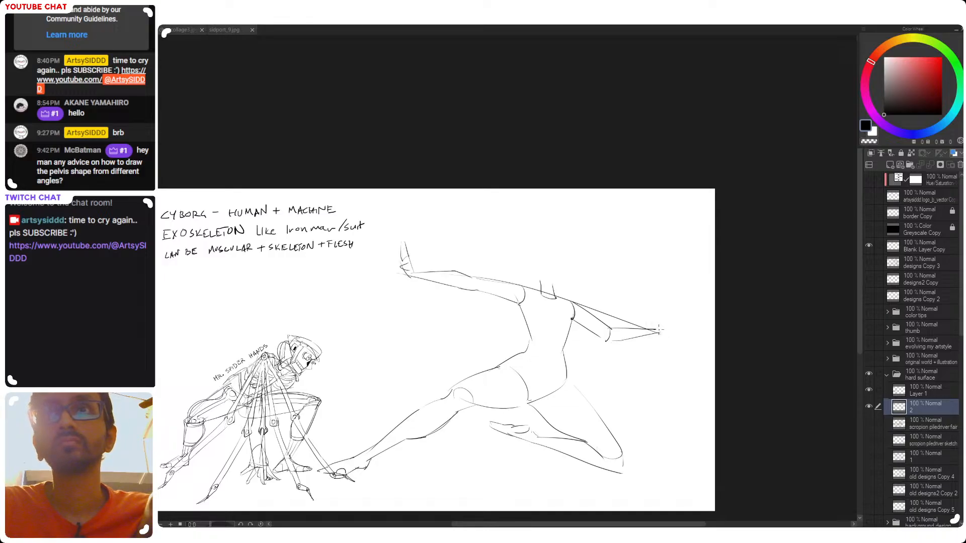
Sketch the back of the opposite hand and its thumb beyond the wrist
key(ctrl+z)
drag(661, 329, 687, 347)
key(ctrl+z)
key(ctrl+z)
key(ctrl+z)
key(ctrl+z)
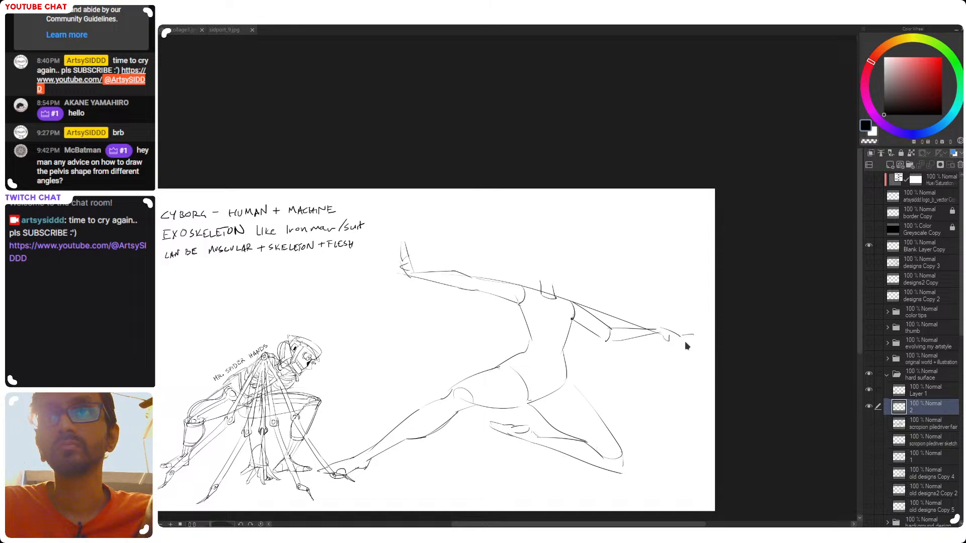
key(ctrl+z)
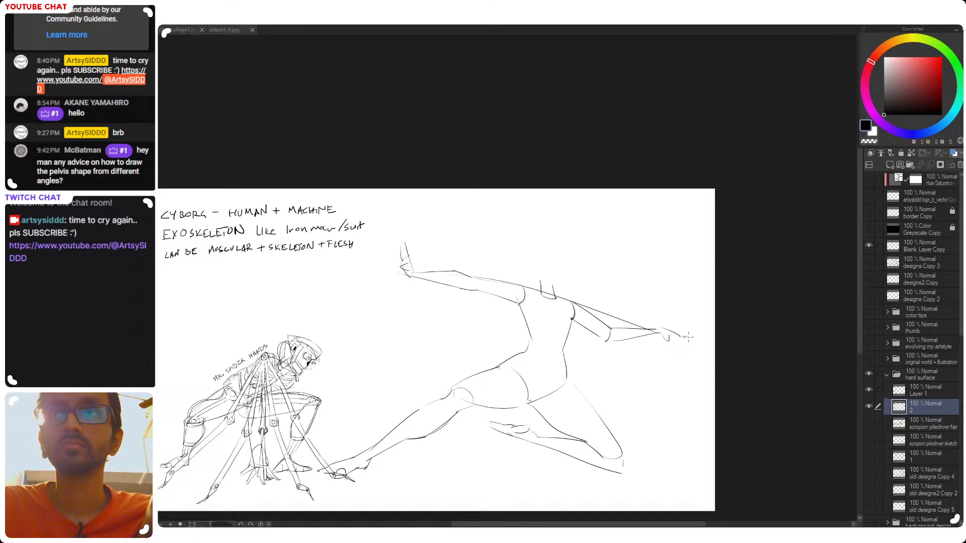
Add bent fingers with drooping tips to the opposite hand
drag(680, 337, 688, 339)
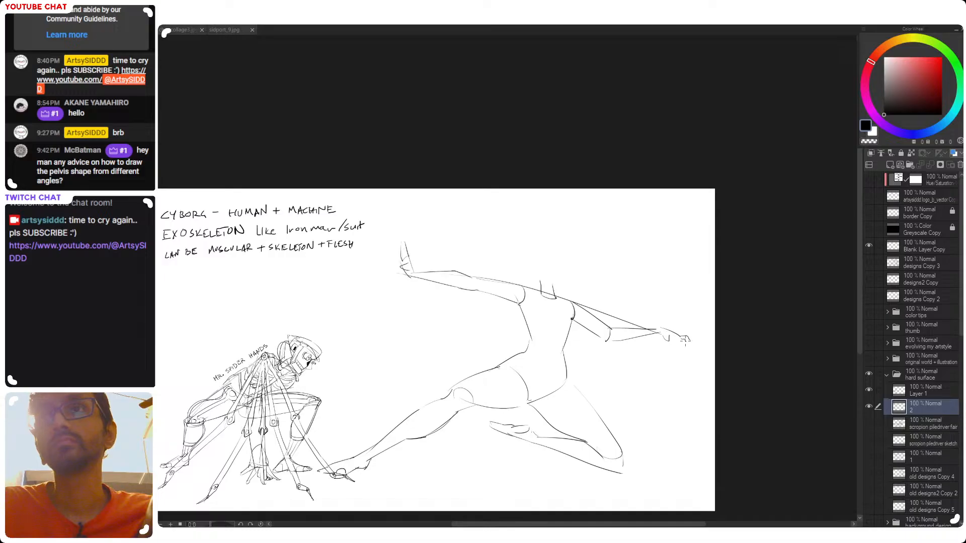
key(ctrl+z)
drag(683, 338, 687, 350)
key(ctrl+z)
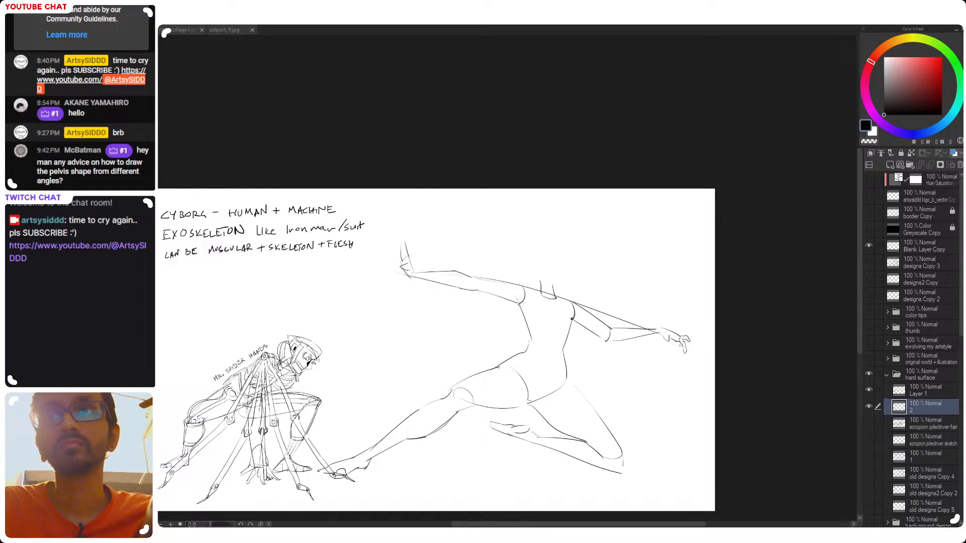
key(ctrl+z)
key(ctrl+z)
drag(682, 339, 681, 351)
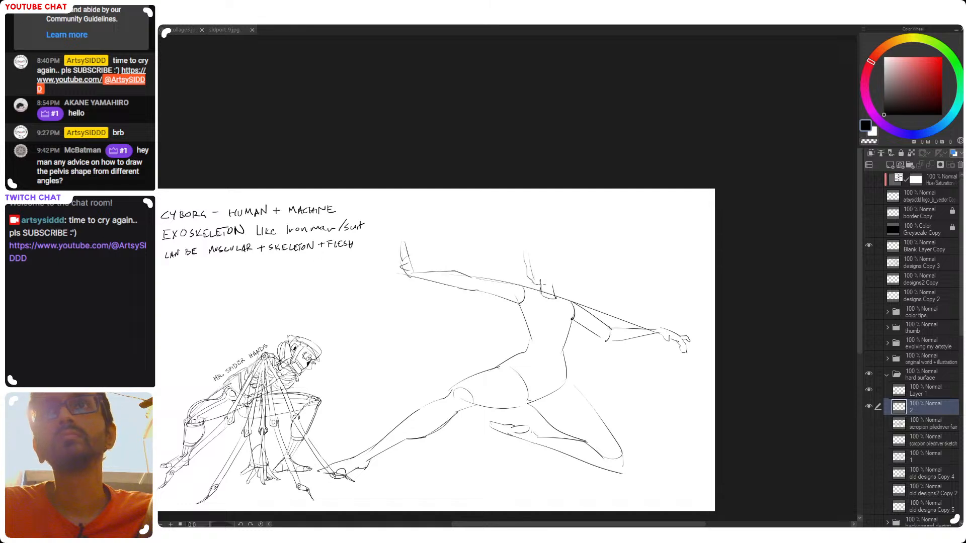
Sketch a round head with the face and jaw edge above the neck, and rework the neck lines to meet it
mouse_move(544, 282)
mouse_down()
mouse_move(569, 260)
mouse_move(558, 277)
mouse_up()
key(ctrl+z)
key(ctrl+z)
key(ctrl+z)
mouse_move(527, 246)
mouse_down()
mouse_move(544, 274)
mouse_move(550, 247)
mouse_move(537, 246)
mouse_move(554, 241)
mouse_move(555, 268)
mouse_move(530, 247)
mouse_move(559, 273)
mouse_up()
key(ctrl+z)
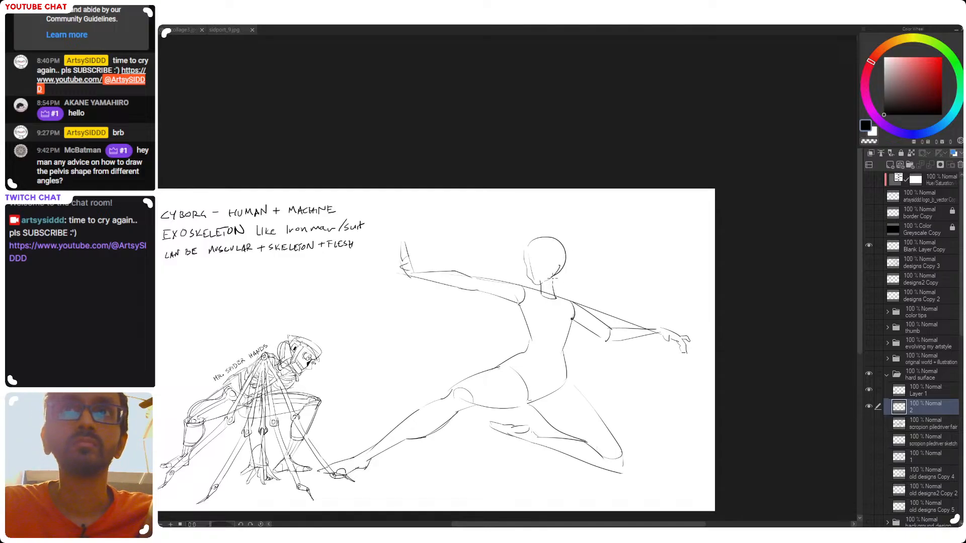
mouse_move(553, 268)
mouse_down()
mouse_move(556, 255)
mouse_move(556, 266)
mouse_up()
key(ctrl+z)
key(ctrl+z)
Sketch a small ear at the back of the head, and save the drawing
key(ctrl+z)
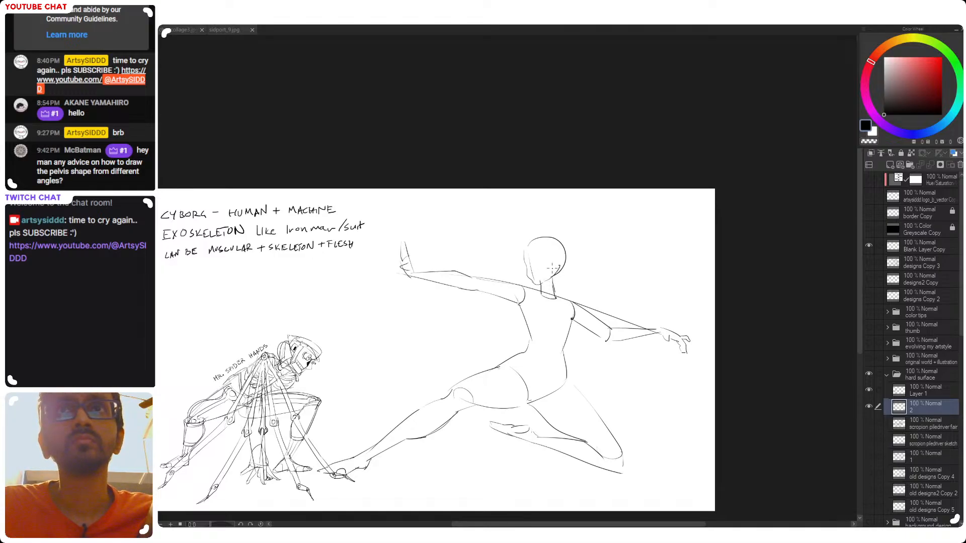
mouse_move(556, 256)
mouse_down()
mouse_move(552, 268)
mouse_move(559, 264)
mouse_up()
key(ctrl+z)
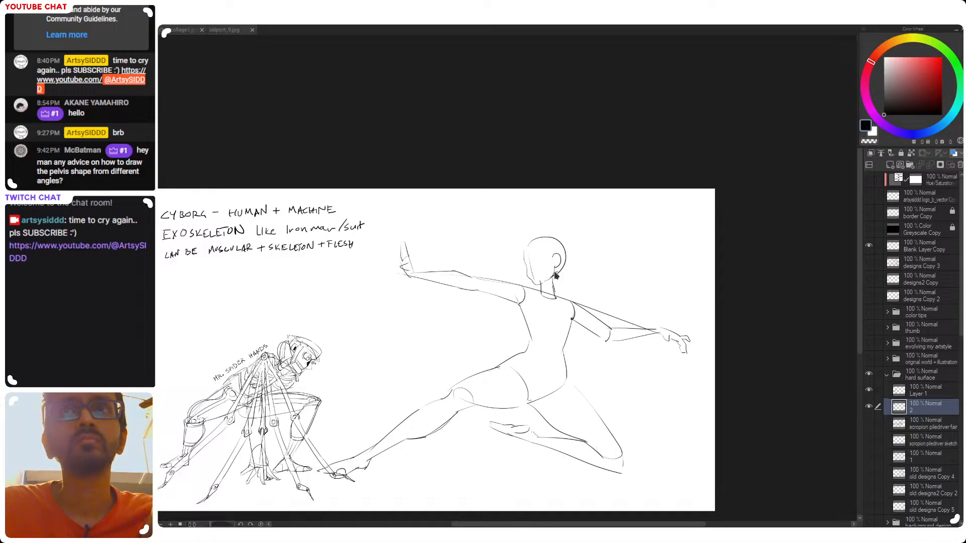
key(ctrl+z)
key(ctrl+z)
drag(554, 255, 554, 267)
key(ctrl+z)
key(ctrl+z)
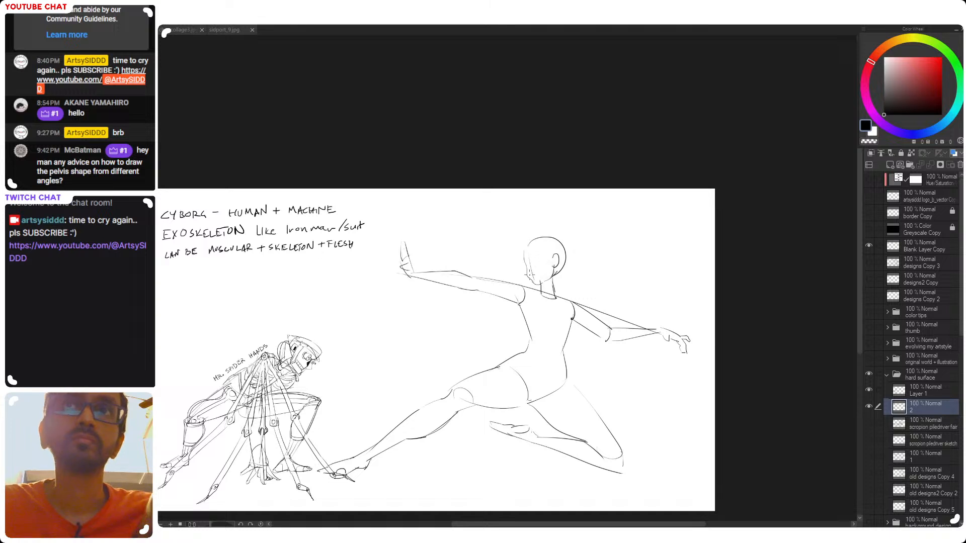
key(ctrl+s)
Sketch the chest contours and the navel on the figure's torso, and save the drawing
drag(544, 343, 591, 317)
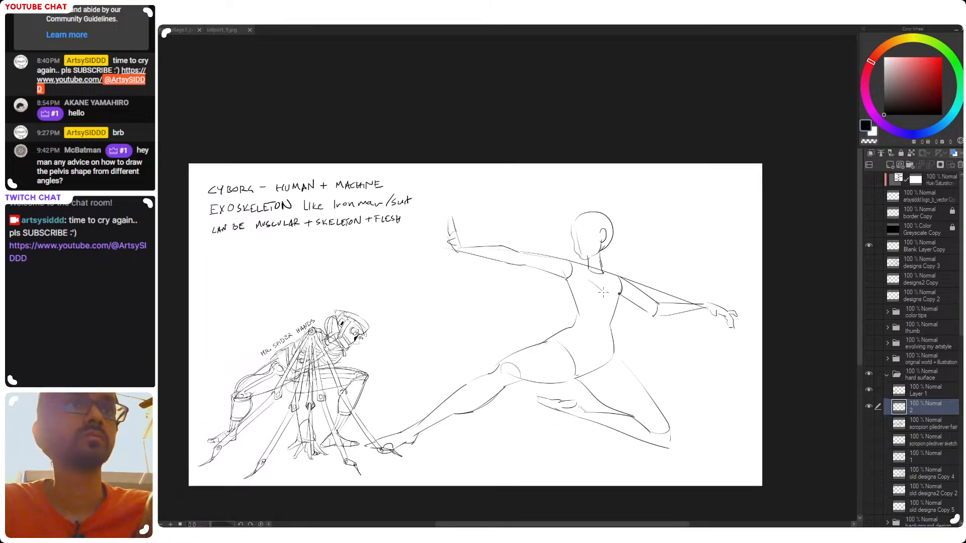
mouse_move(584, 301)
mouse_down()
mouse_move(621, 302)
mouse_move(585, 304)
mouse_up()
key(ctrl+z)
key(ctrl+z)
key(ctrl+z)
key(ctrl+z)
key(ctrl+z)
key(ctrl+z)
key(ctrl+z)
key(ctrl+z)
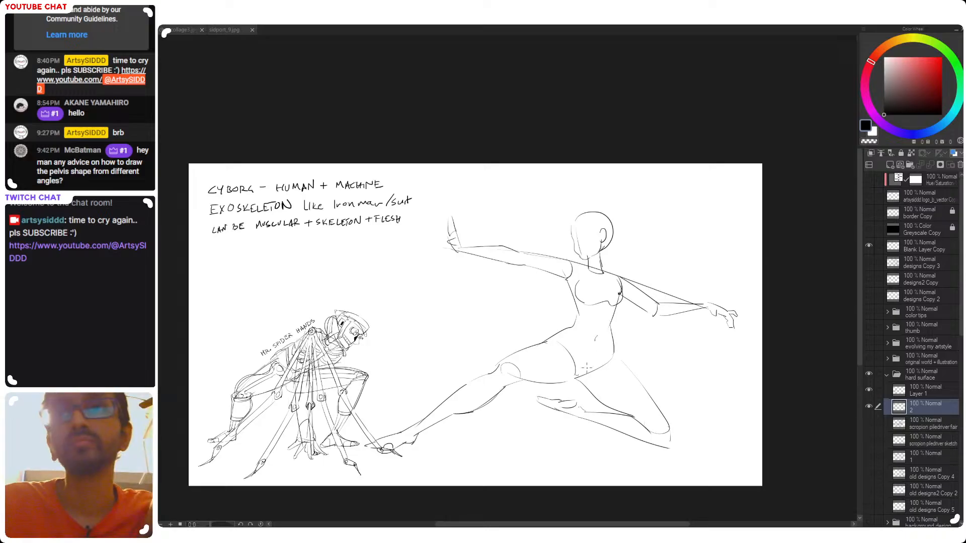
key(ctrl+s)
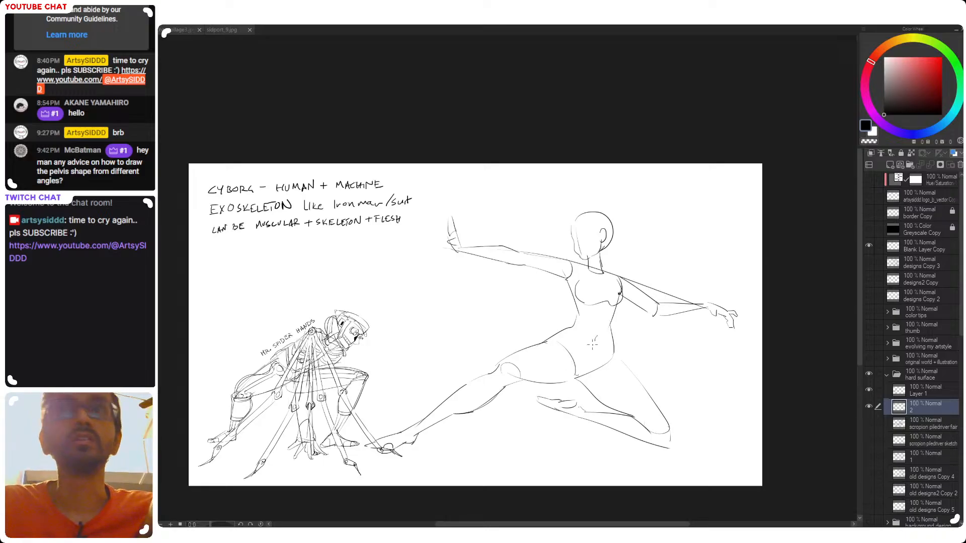
Select the head with a freehand outline and enlarge it slightly above the neck
drag(580, 338, 621, 331)
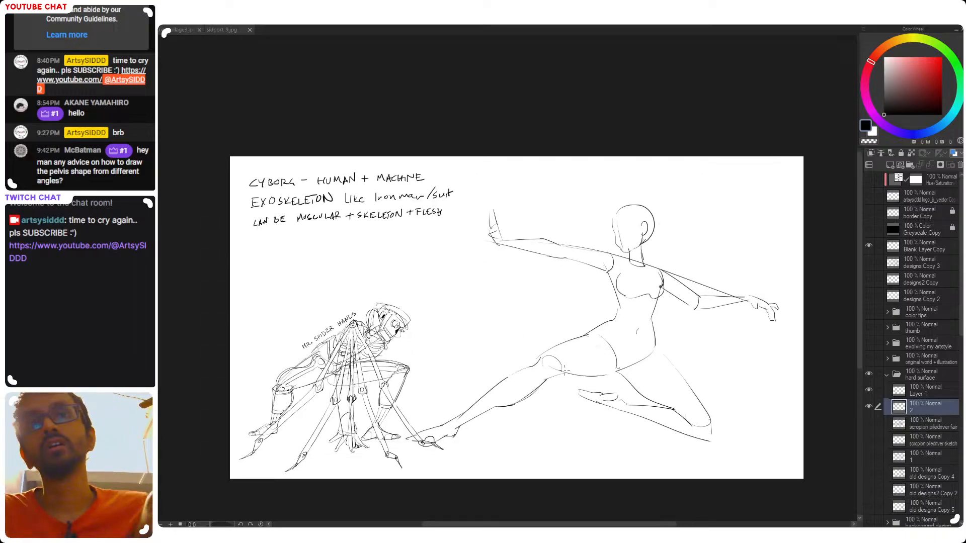
drag(608, 373, 589, 367)
drag(631, 252, 514, 340)
mouse_move(559, 318)
mouse_down()
mouse_move(530, 328)
mouse_move(486, 302)
mouse_move(627, 283)
mouse_move(644, 183)
mouse_up()
scroll(576, 291, down, 1)
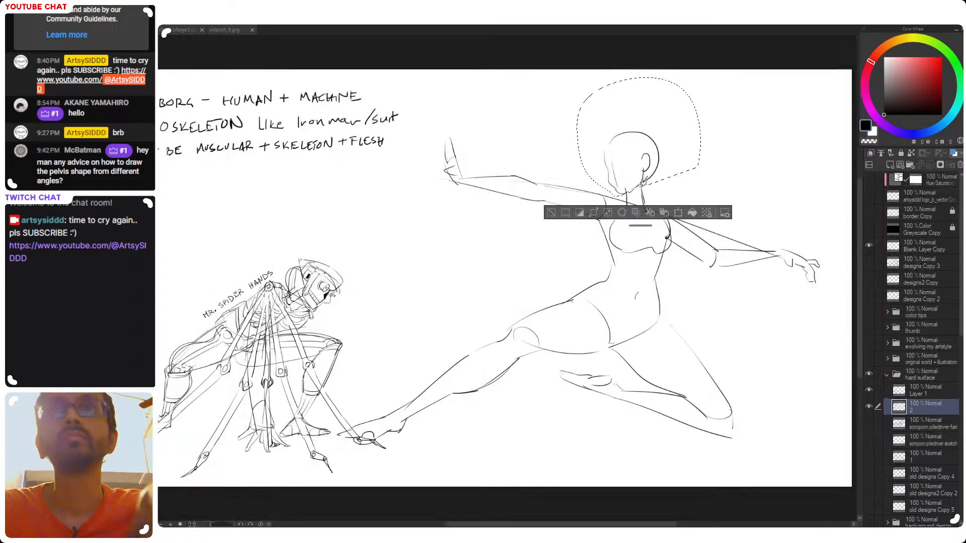
drag(622, 328, 576, 388)
key(ctrl+t)
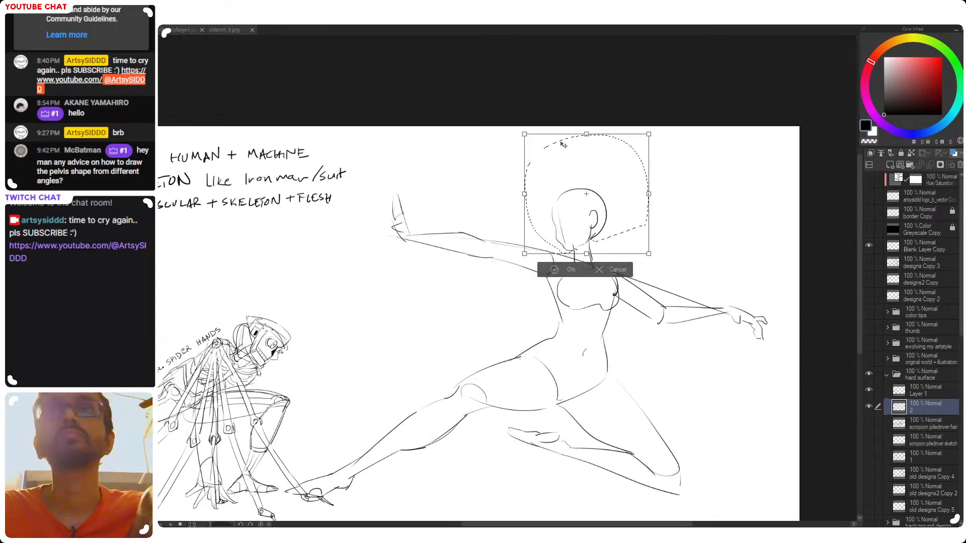
drag(587, 123, 587, 124)
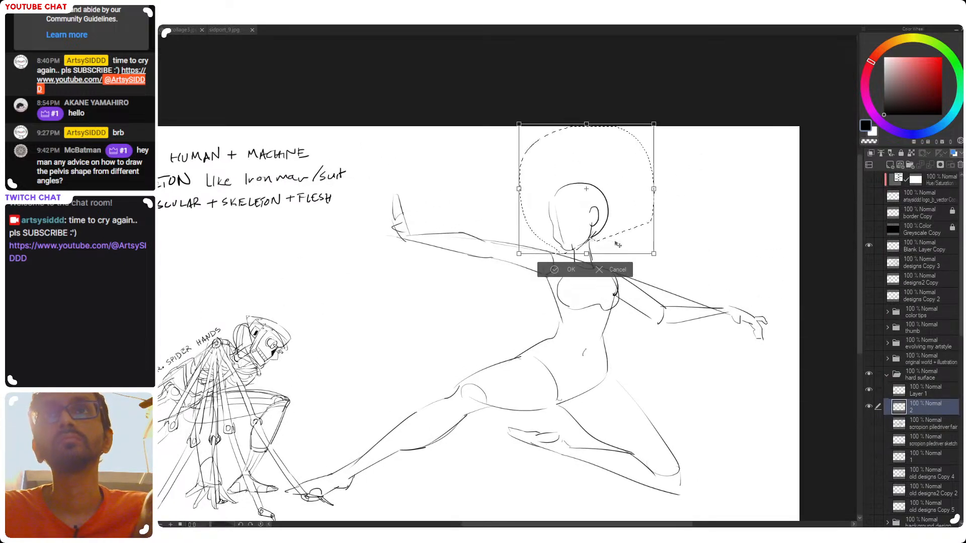
drag(615, 242, 616, 243)
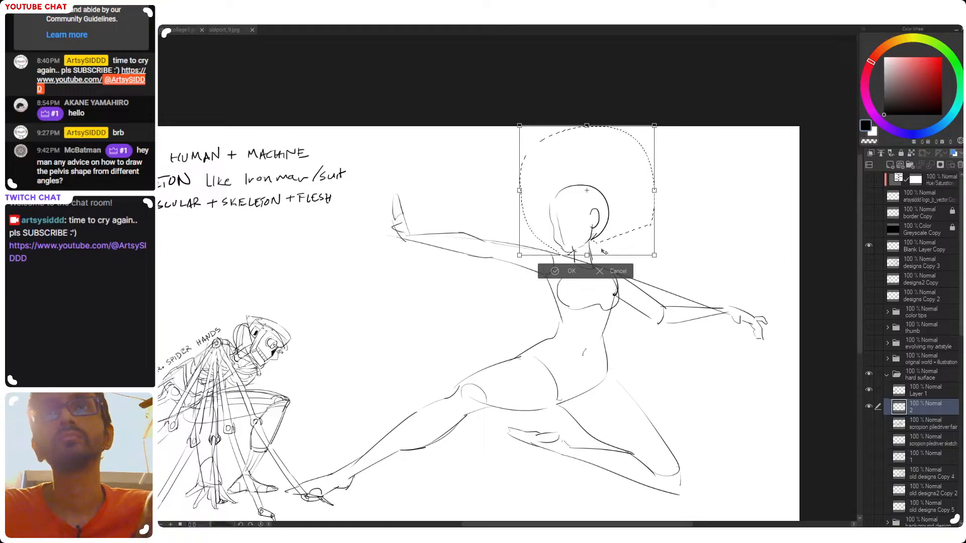
key(Return)
scroll(601, 339, down, 2)
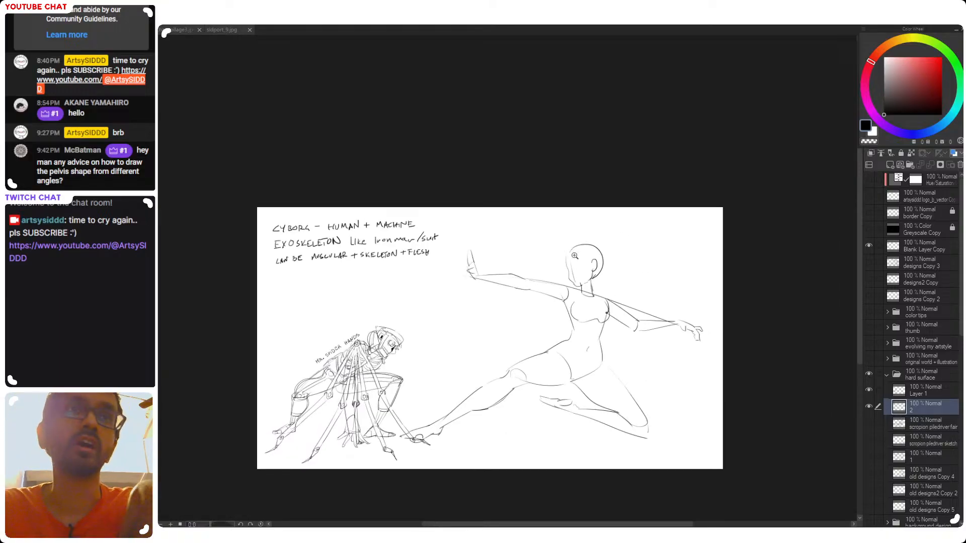
drag(512, 283, 498, 277)
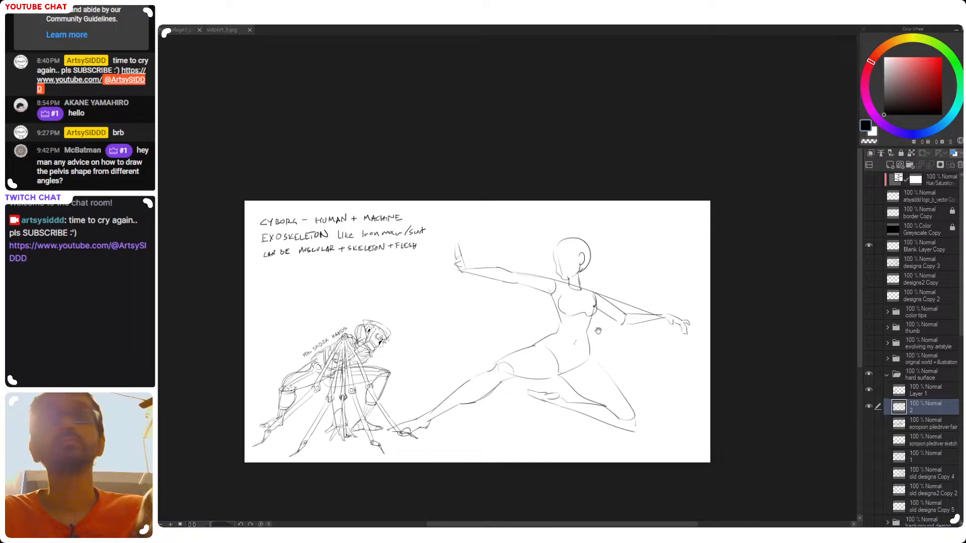
drag(595, 322, 590, 313)
Undo the head enlargement and scale the selected head up by a smaller amount
key(ctrl+z)
key(ctrl+z)
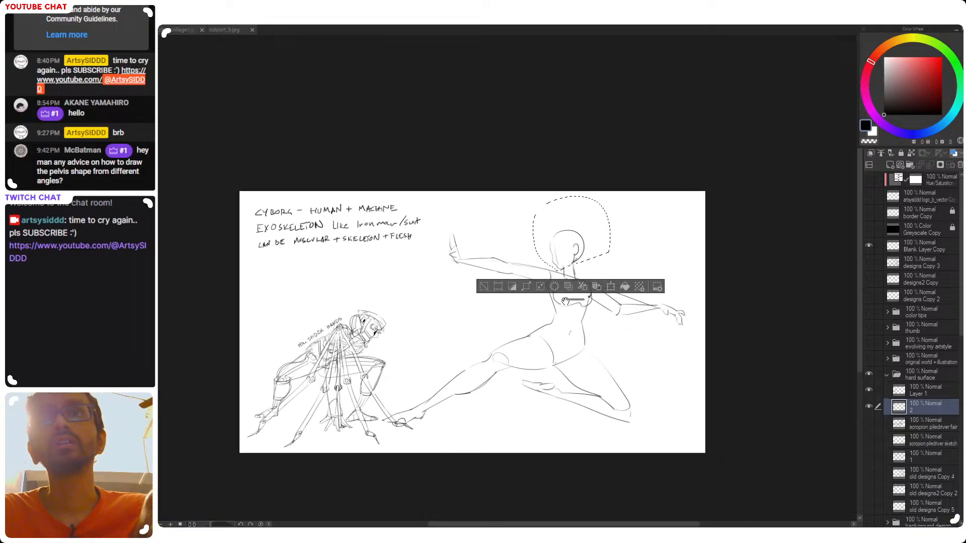
key(ctrl+t)
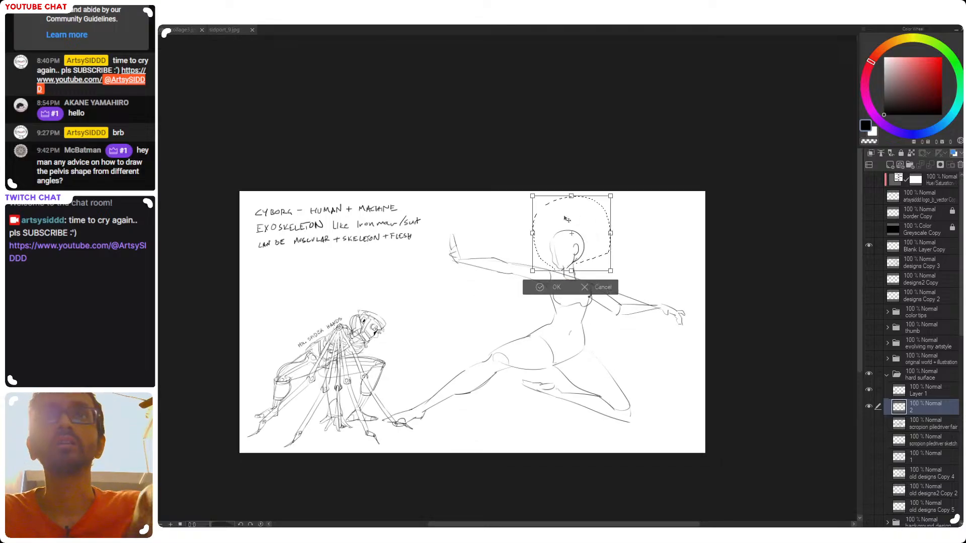
drag(571, 192, 559, 198)
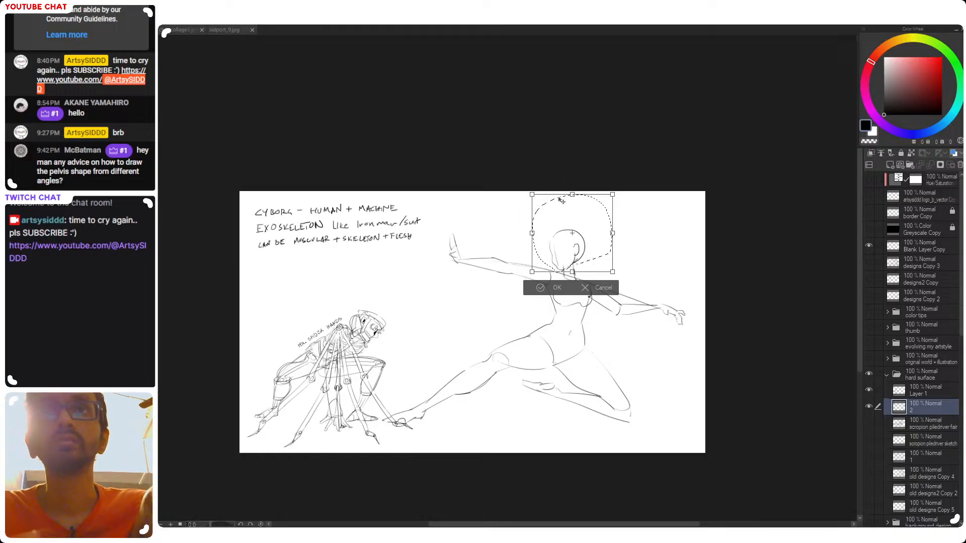
key(Return)
drag(505, 375, 518, 377)
key(ctrl+t)
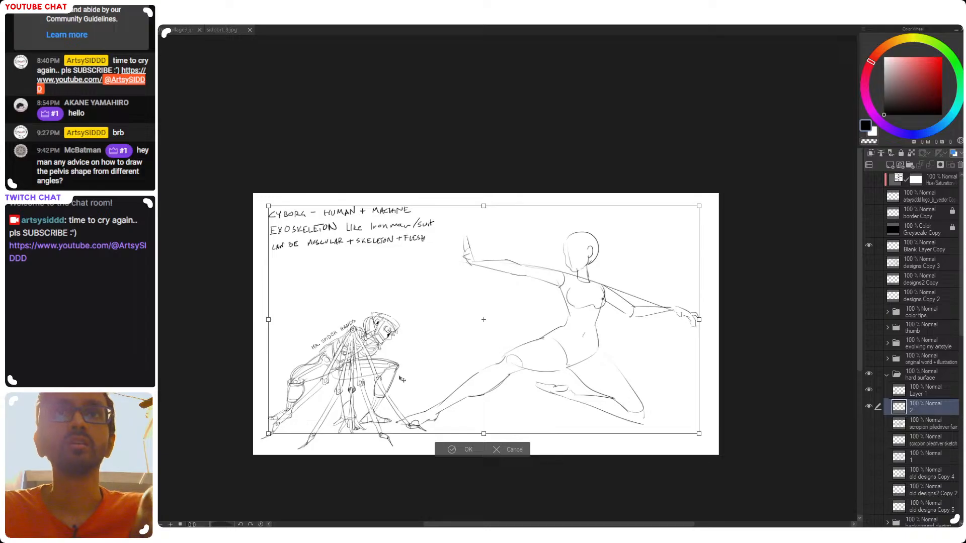
key(Escape)
Select the whole lunging figure, scale it down, and position it clear of MR. SPIDER HANDS
mouse_move(406, 410)
mouse_down()
mouse_move(700, 438)
mouse_move(553, 192)
mouse_move(440, 236)
mouse_move(446, 299)
mouse_up()
key(ctrl+t)
drag(384, 454, 446, 406)
drag(664, 384, 613, 419)
key(Return)
key(ctrl+d)
Fine-tune the outstretched arm with the raised hand by selecting it and shifting it slightly toward the shoulder
drag(632, 277, 622, 240)
mouse_move(559, 263)
mouse_down()
mouse_move(481, 302)
mouse_move(548, 280)
mouse_up()
key(ctrl+t)
drag(526, 295, 529, 294)
key(Return)
key(ctrl+d)
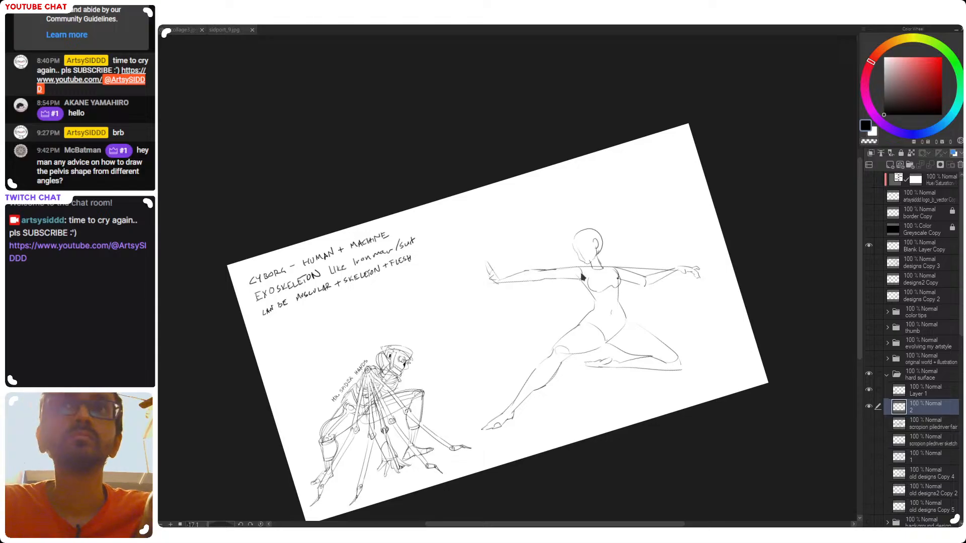
key(r)
double_click(608, 288)
drag(586, 338, 557, 329)
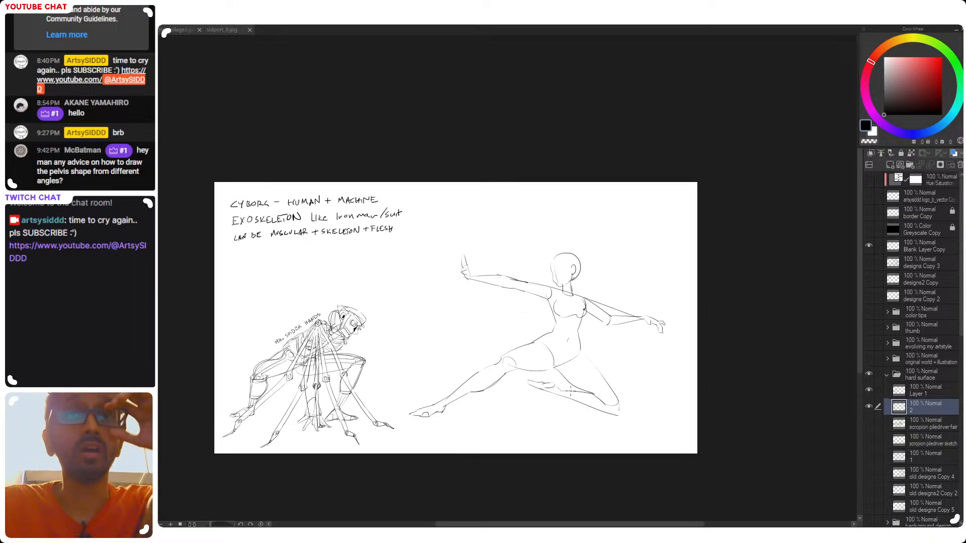
Try a short contour stroke at the knee of the lunging figure's extended leg and undo it
scroll(505, 371, up, 1)
key(ctrl+z)
mouse_move(504, 361)
mouse_down()
mouse_move(523, 380)
mouse_move(522, 371)
mouse_up()
key(ctrl+z)
key(ctrl+z)
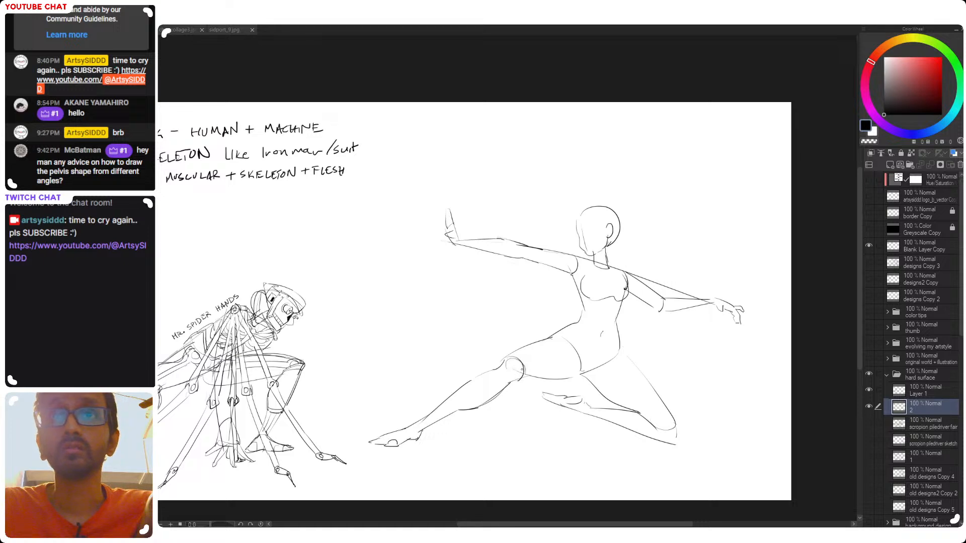
Toggle the visibility of layer 2 off and on to check which parts of the drawing it holds
scroll(563, 358, down, 1)
mouse_move(568, 341)
mouse_down()
mouse_move(559, 341)
mouse_move(600, 351)
mouse_up()
scroll(583, 347, down, 1)
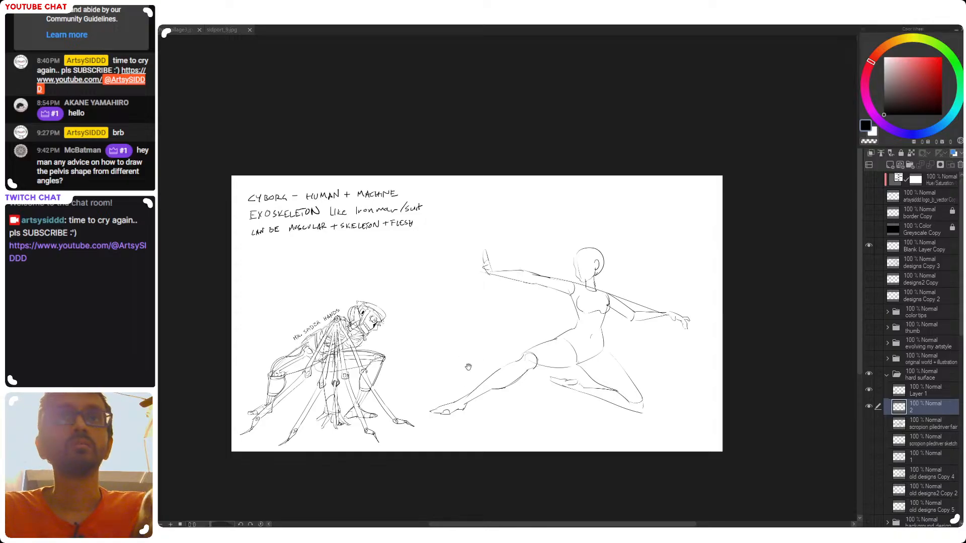
drag(476, 358, 511, 335)
click(868, 406)
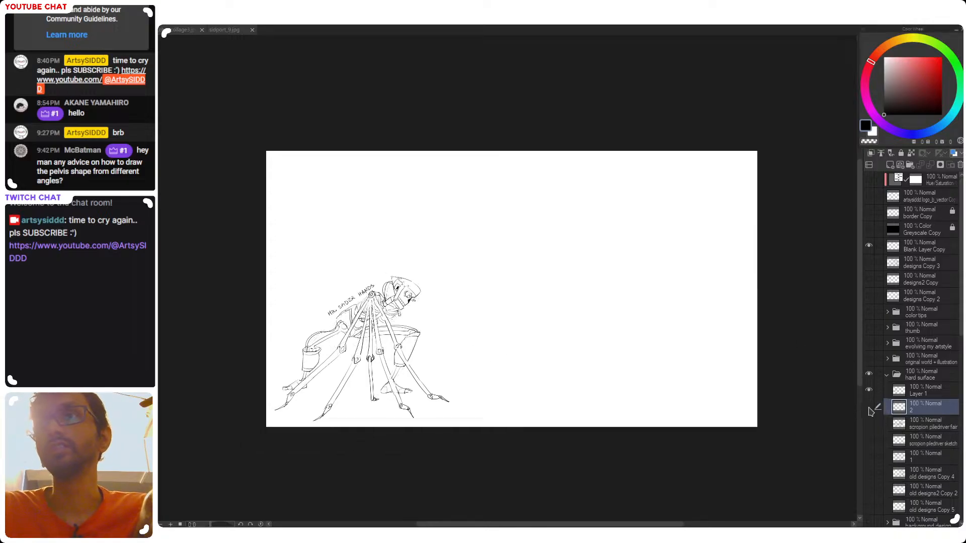
click(869, 407)
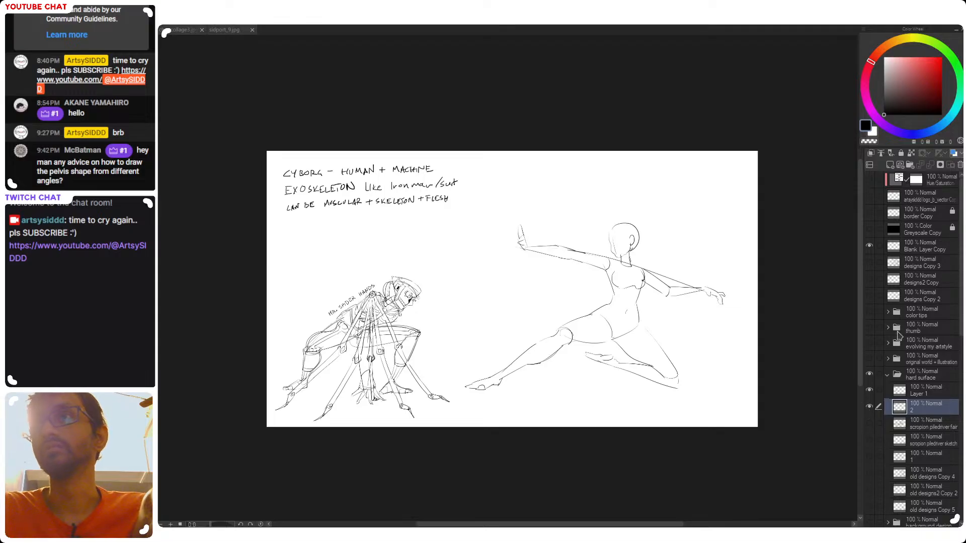
click(869, 406)
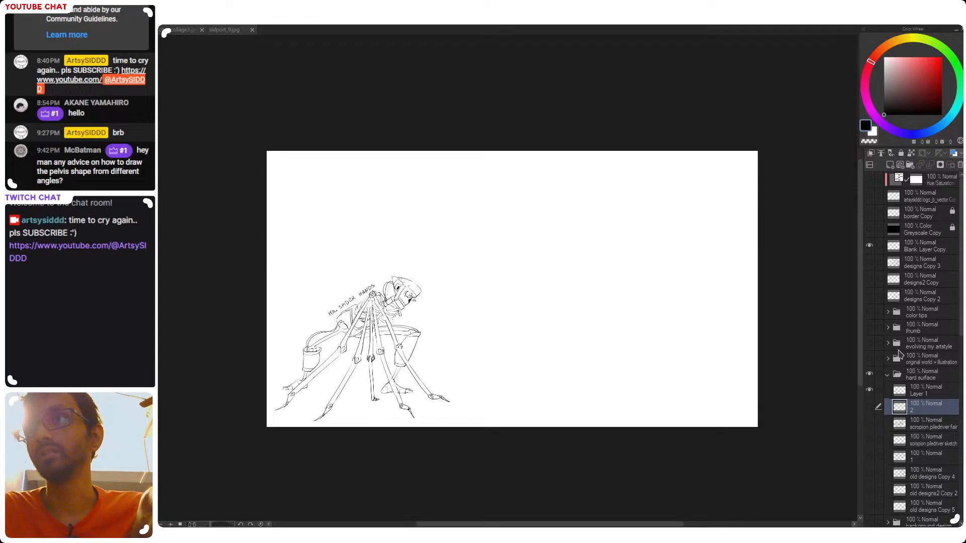
click(869, 407)
Hide the hard surface layer folder and make the drawing practice folder visible in its place
click(887, 375)
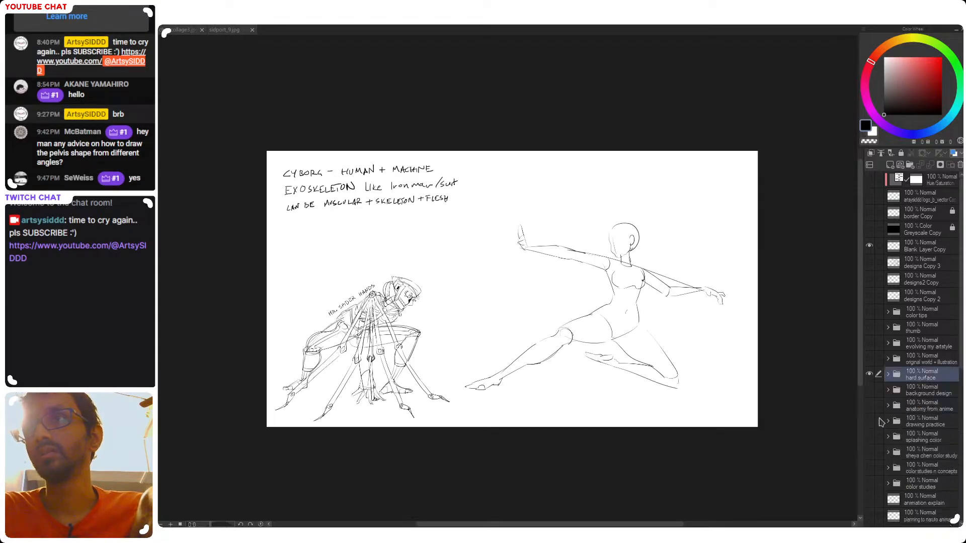
click(887, 421)
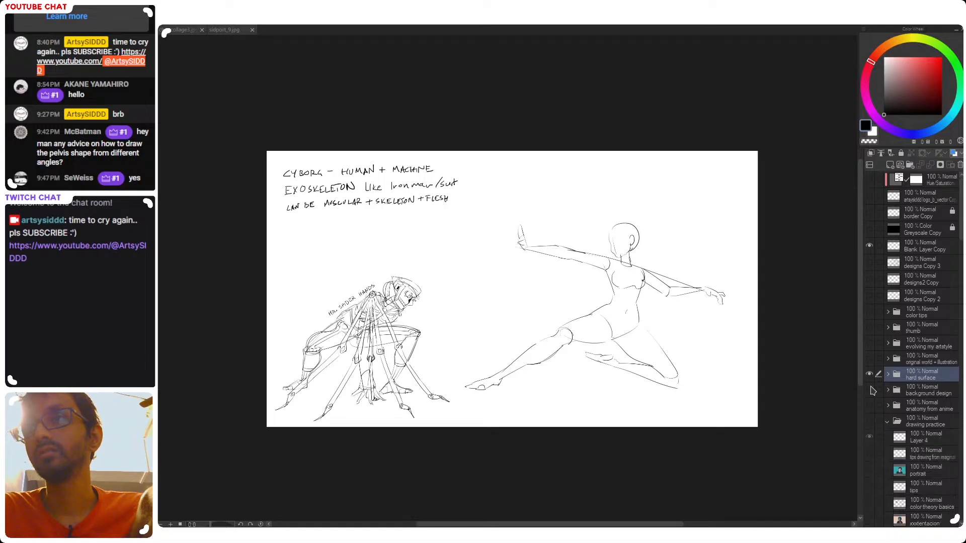
click(869, 375)
click(902, 438)
click(869, 421)
drag(504, 393, 504, 372)
click(888, 421)
Show the crumpled paper texture layer near the bottom of the layer stack as the canvas background
scroll(915, 478, down, 5)
scroll(914, 478, down, 3)
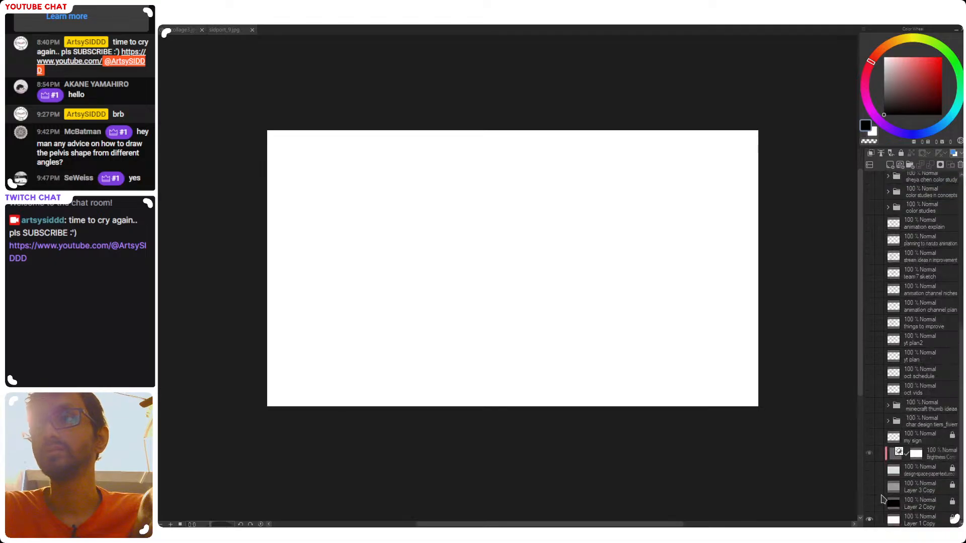
click(869, 481)
scroll(892, 350, up, 10)
scroll(906, 351, up, 2)
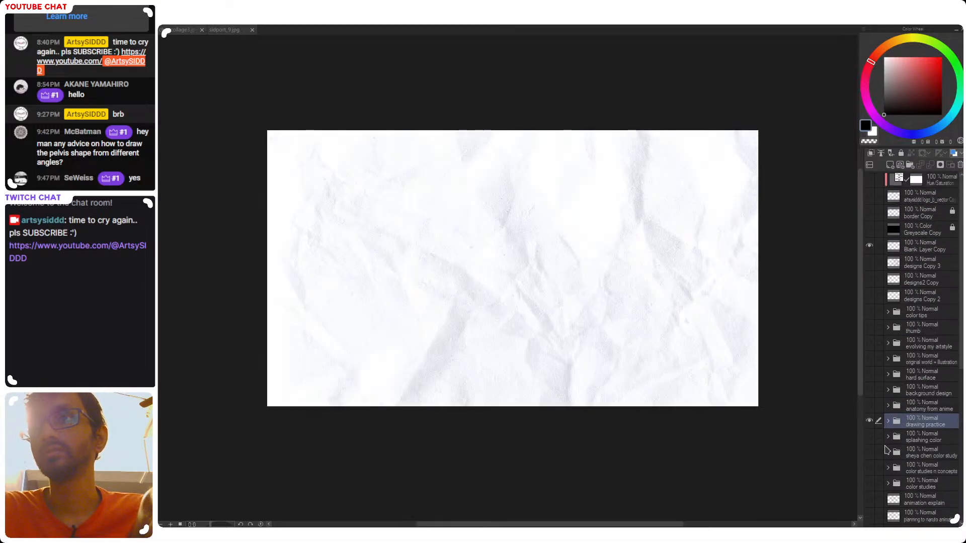
Make Layer 4 inside the drawing practice folder the active layer for sketching on the paper background
click(888, 421)
click(921, 437)
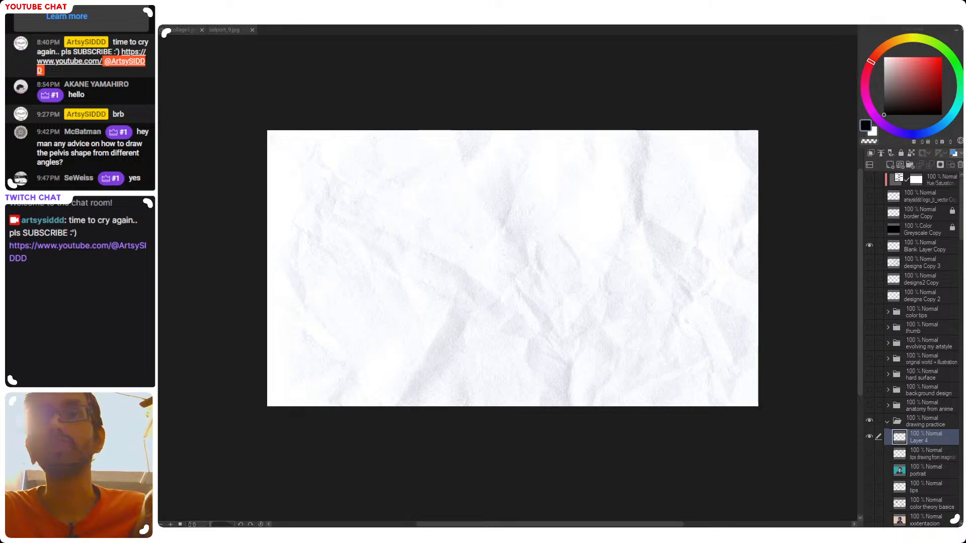
drag(524, 340, 504, 366)
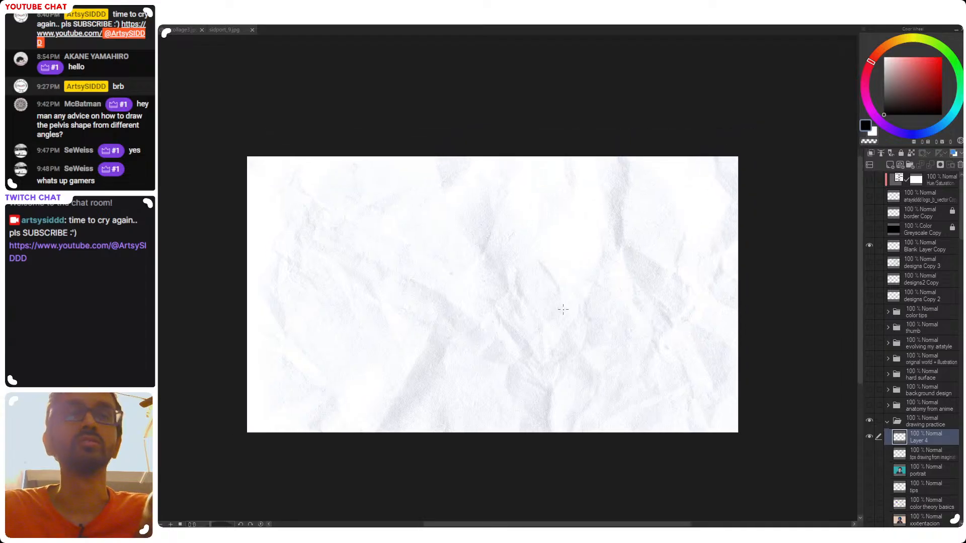
scroll(466, 302, up, 2)
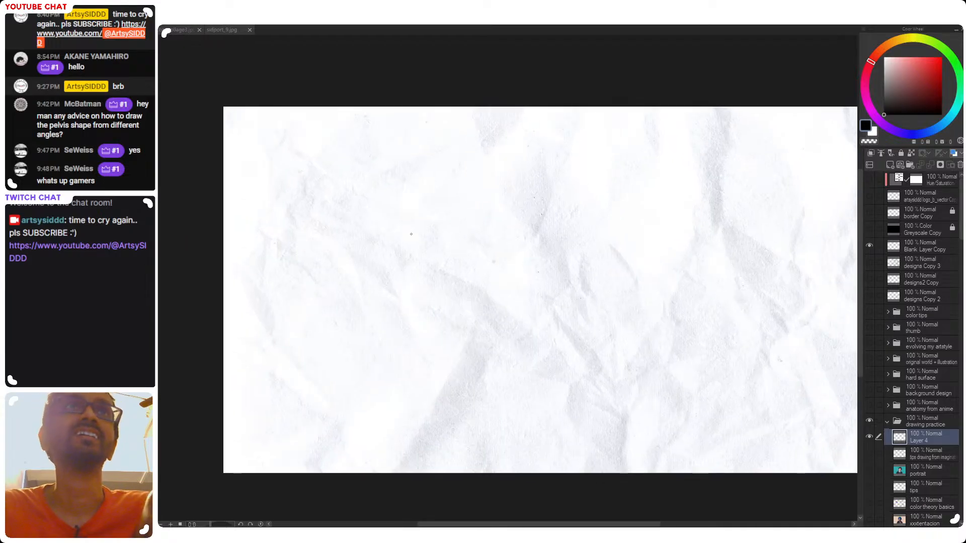
drag(460, 286, 486, 329)
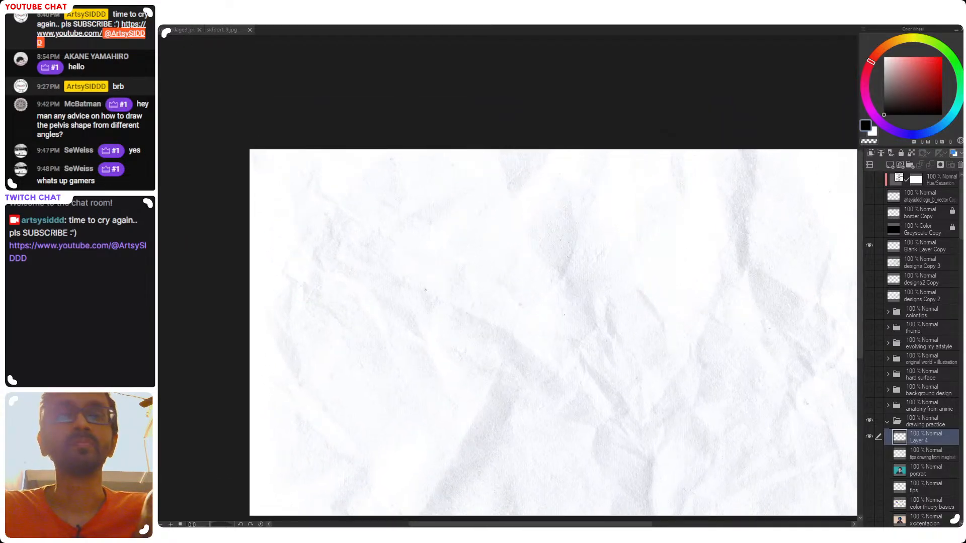
drag(452, 422, 413, 354)
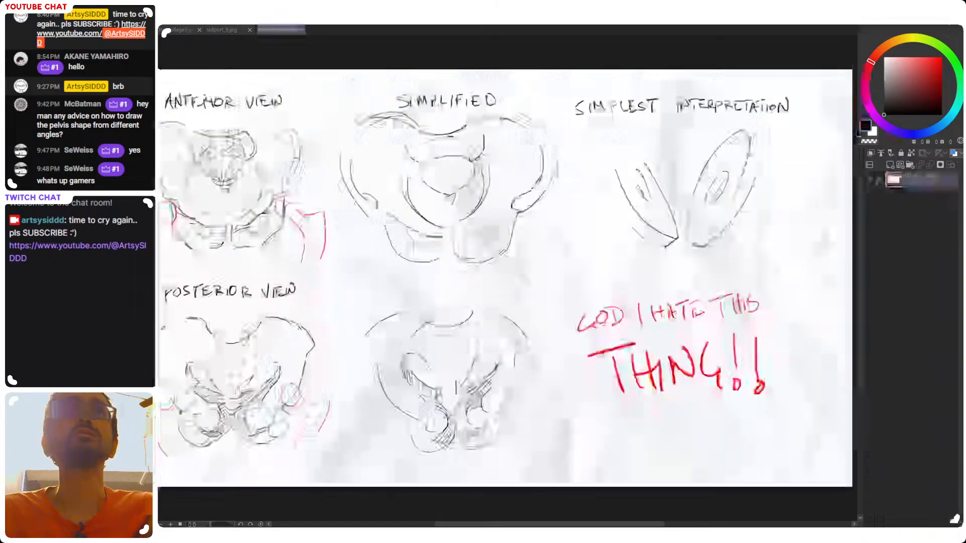
Examine the anterior, posterior and simplified pelvis drawings in pelvis study.jpg
scroll(495, 359, down, 2)
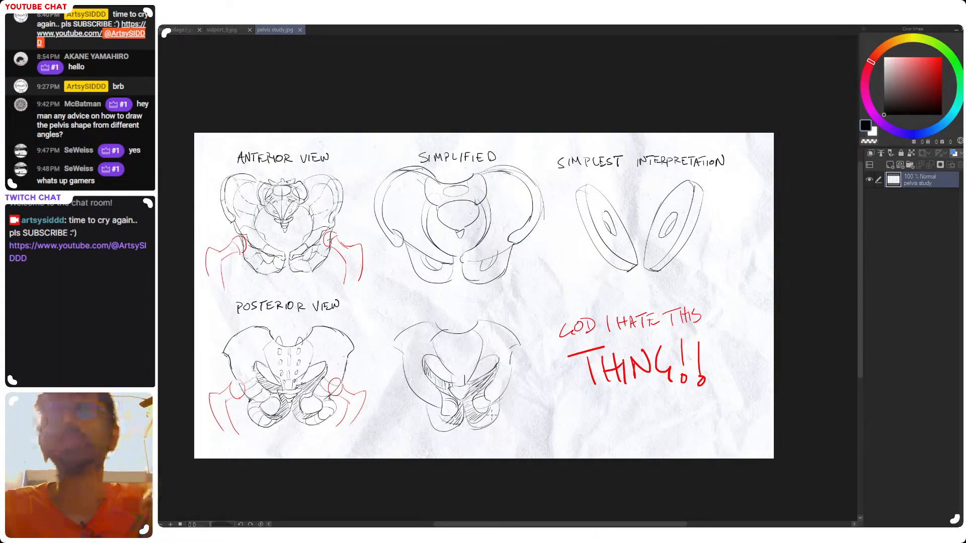
scroll(365, 332, up, 2)
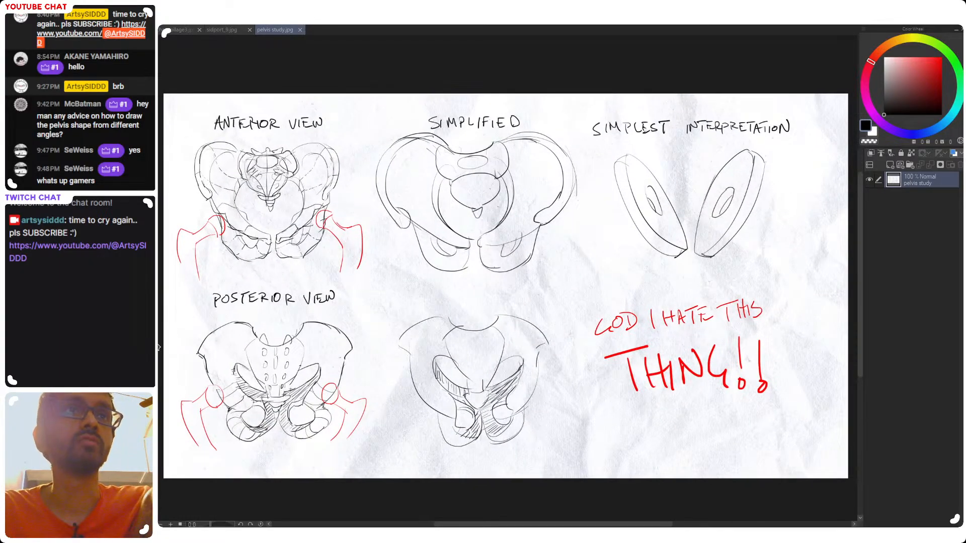
drag(534, 334, 539, 323)
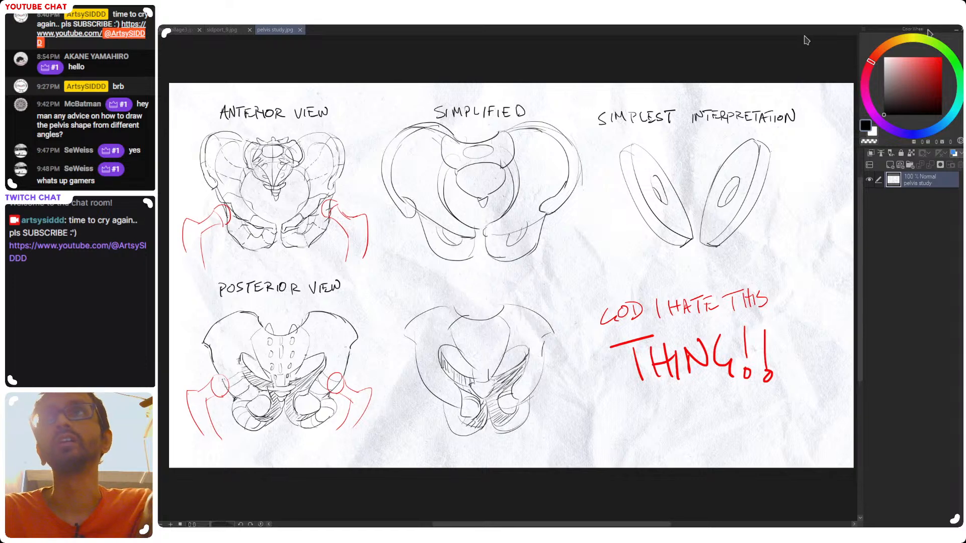
Add a blank layer above the labelled pelvis bone diagram, check the drawing color, and leave the color wheel collapsed
click(955, 29)
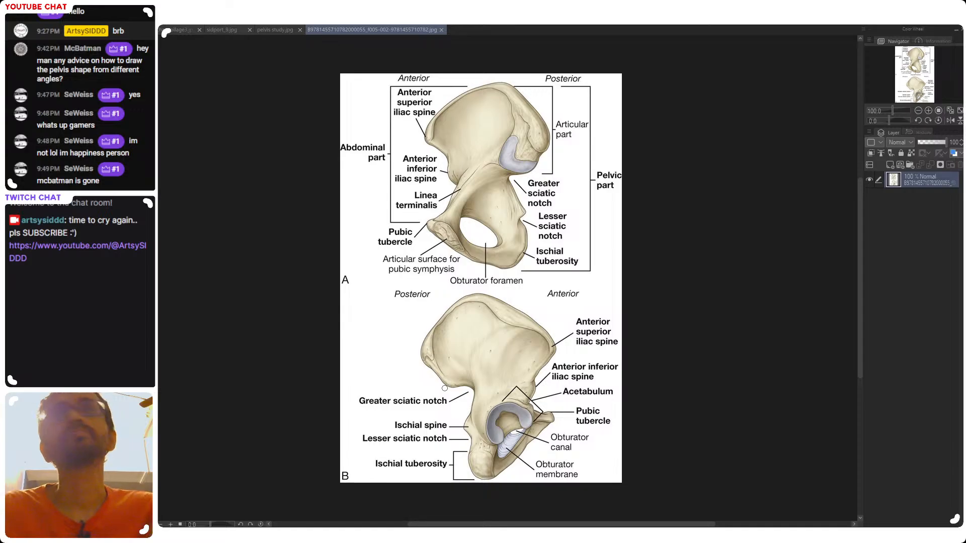
click(890, 165)
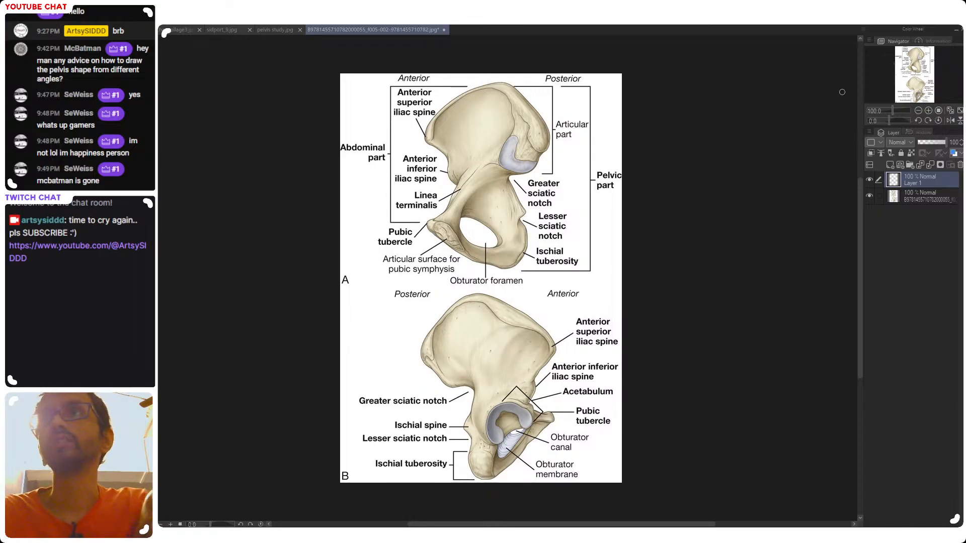
click(957, 31)
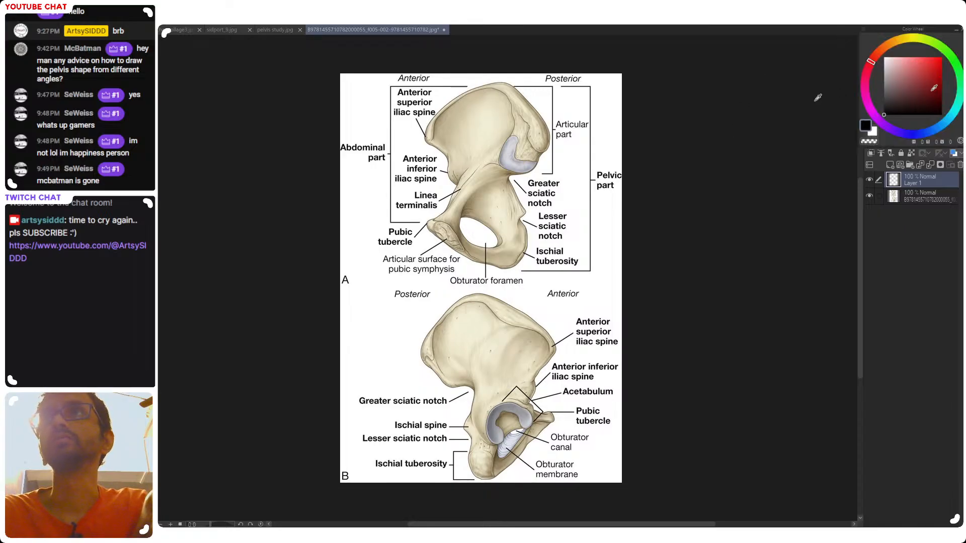
click(956, 31)
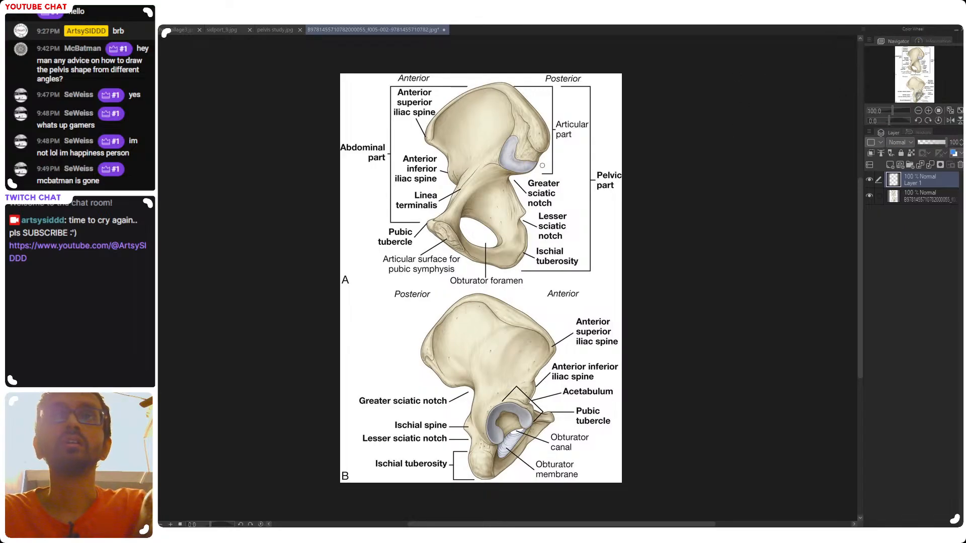
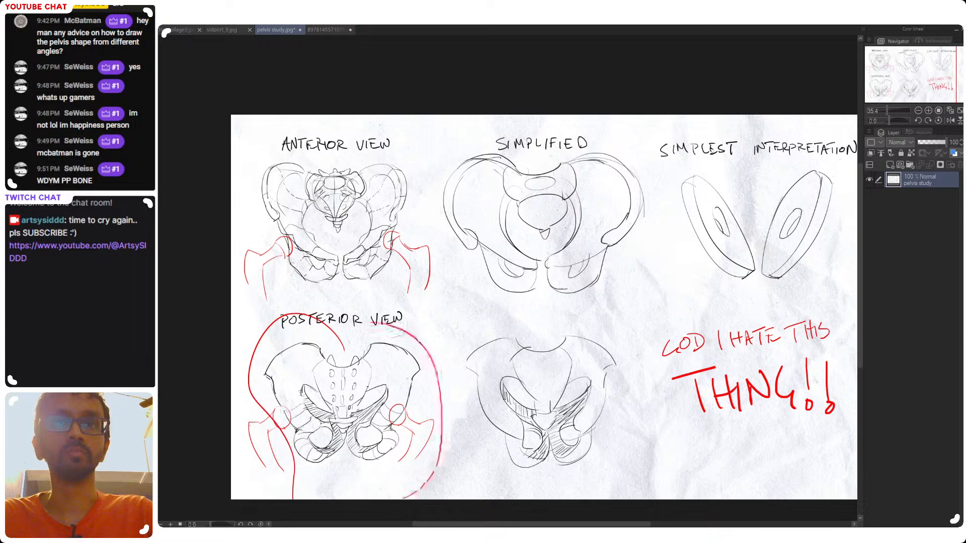
Clear the red circle around the posterior view and try tracing figure-eight loops over both hip bones in the anterior view
key(ctrl+z)
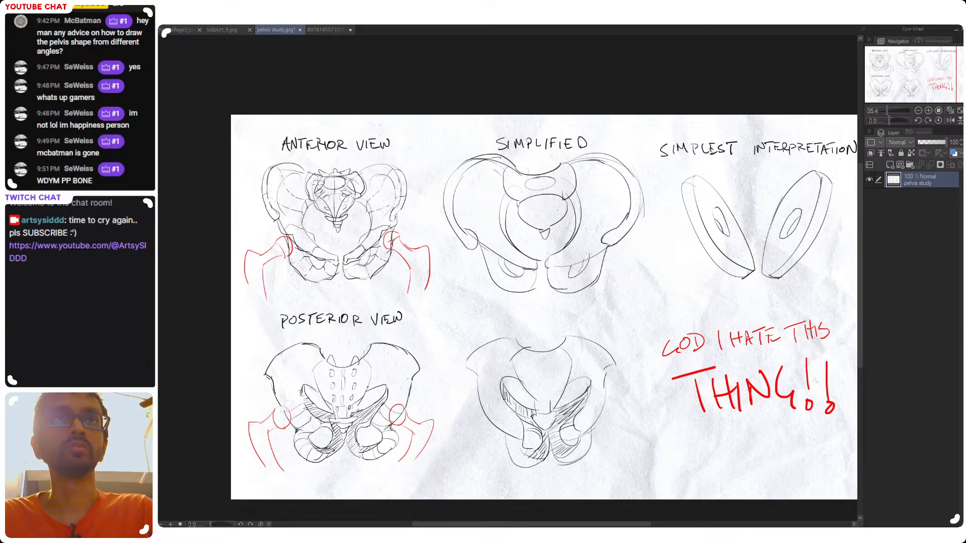
mouse_move(303, 175)
mouse_down()
mouse_move(316, 241)
mouse_move(336, 266)
mouse_move(290, 261)
mouse_up()
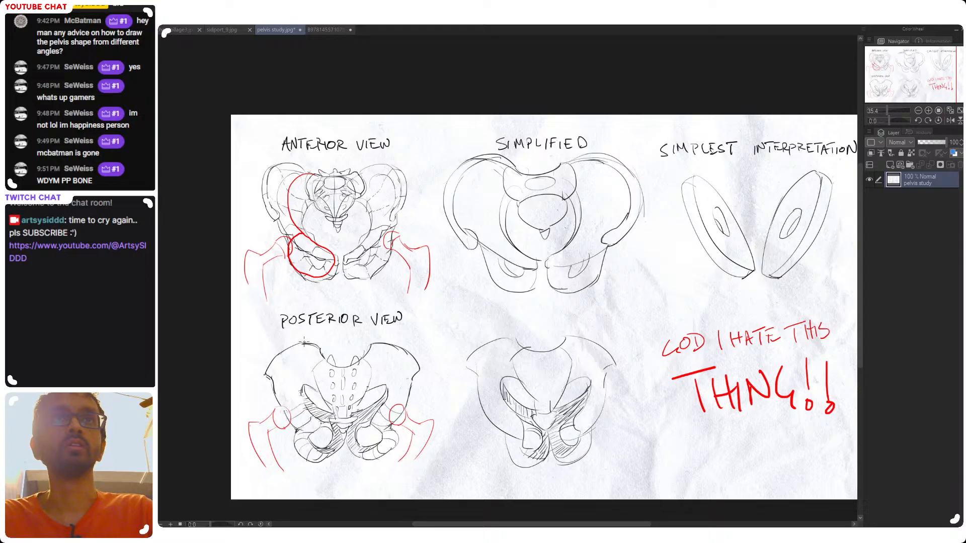
mouse_move(369, 173)
mouse_down()
mouse_move(370, 239)
mouse_move(346, 275)
mouse_up()
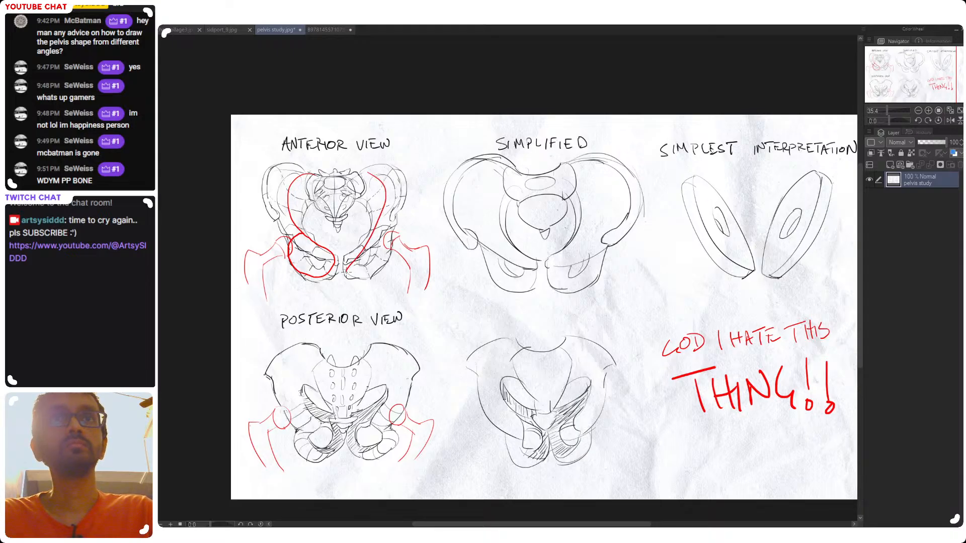
drag(381, 229, 357, 177)
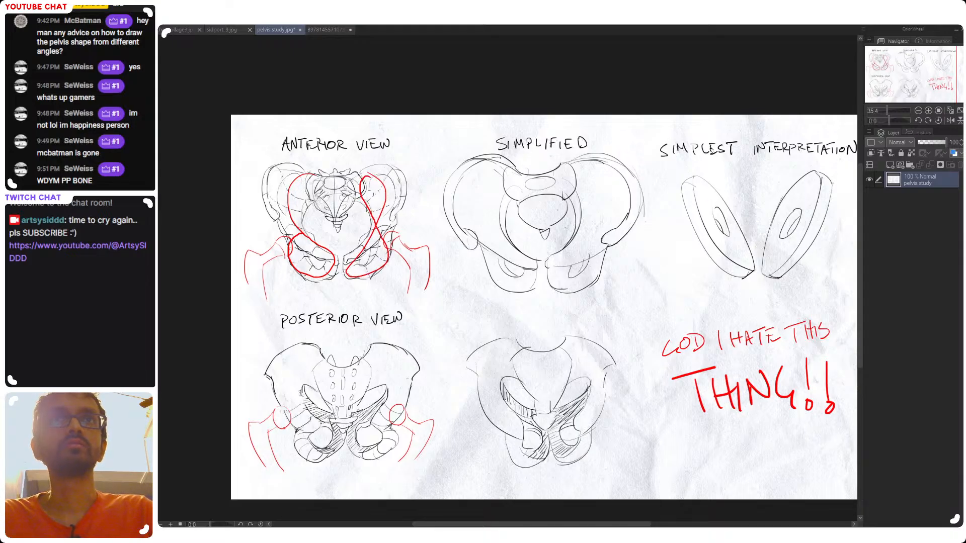
drag(312, 204, 294, 241)
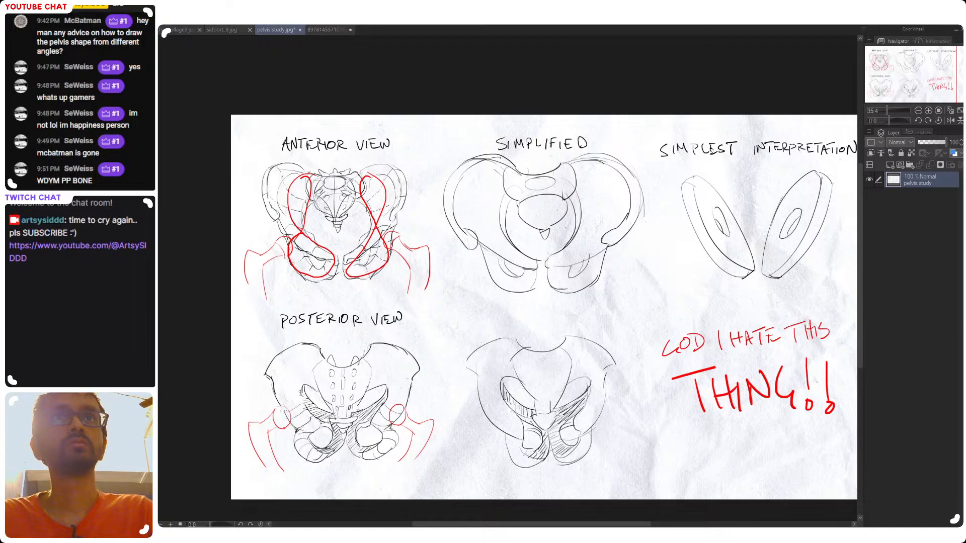
key(ctrl+z)
key(ctrl+z)
key(ctrl+z)
key(ctrl+z)
Try large red circles around the anterior pelvis drawing, and undo them
mouse_move(307, 172)
mouse_down()
mouse_move(274, 165)
mouse_move(317, 241)
mouse_move(313, 276)
mouse_move(289, 223)
mouse_move(307, 170)
mouse_move(397, 203)
mouse_move(365, 249)
mouse_move(395, 244)
mouse_move(361, 176)
mouse_move(395, 166)
mouse_up()
key(ctrl+z)
key(ctrl+z)
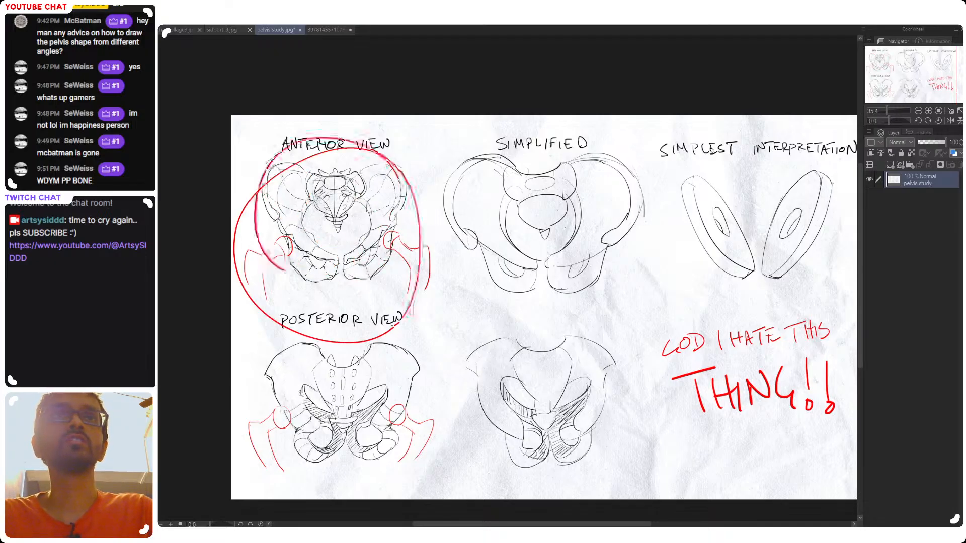
key(ctrl+z)
Trace a red figure-eight over one hip bone in the posterior view, and undo the trace
mouse_move(484, 305)
mouse_down()
mouse_move(421, 290)
mouse_move(506, 239)
mouse_up()
mouse_move(423, 241)
mouse_down()
mouse_move(358, 270)
mouse_move(308, 342)
mouse_up()
key(ctrl+z)
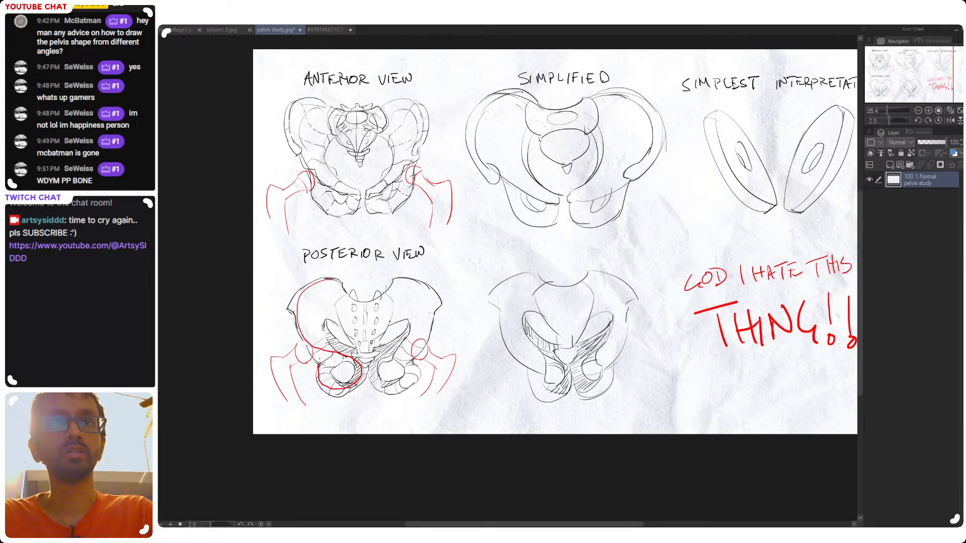
key(ctrl+z)
mouse_move(341, 290)
mouse_down()
mouse_move(326, 352)
mouse_move(355, 390)
mouse_move(301, 307)
mouse_move(338, 286)
mouse_up()
key(ctrl+z)
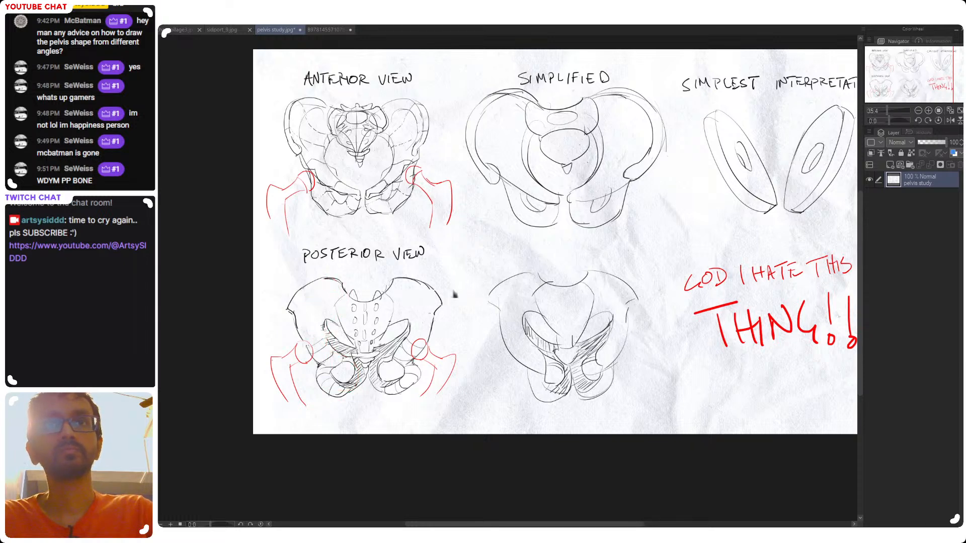
Try red marks over the anterior view's hip joint and across the pelvis studies, and undo them
drag(483, 348, 389, 372)
mouse_move(317, 184)
mouse_down()
mouse_move(289, 236)
mouse_move(308, 189)
mouse_up()
key(ctrl+z)
drag(515, 235, 510, 299)
scroll(520, 287, down, 2)
scroll(473, 280, up, 1)
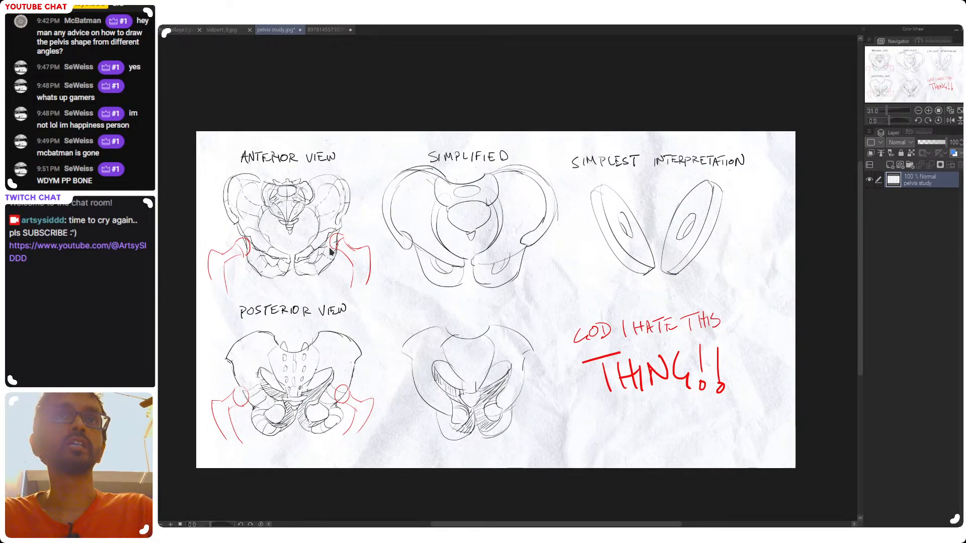
drag(553, 293, 535, 293)
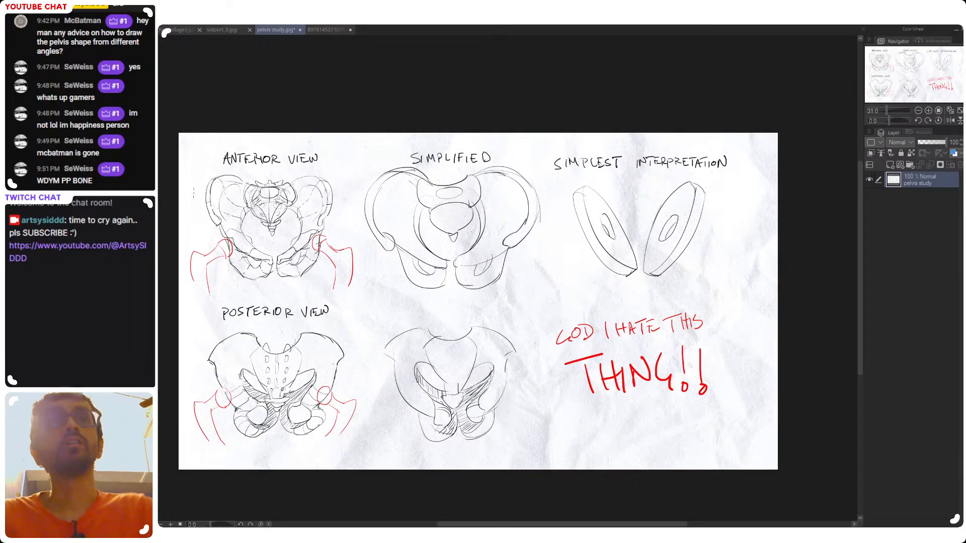
mouse_move(322, 142)
mouse_down()
mouse_move(408, 218)
mouse_move(626, 221)
mouse_up()
key(ctrl+z)
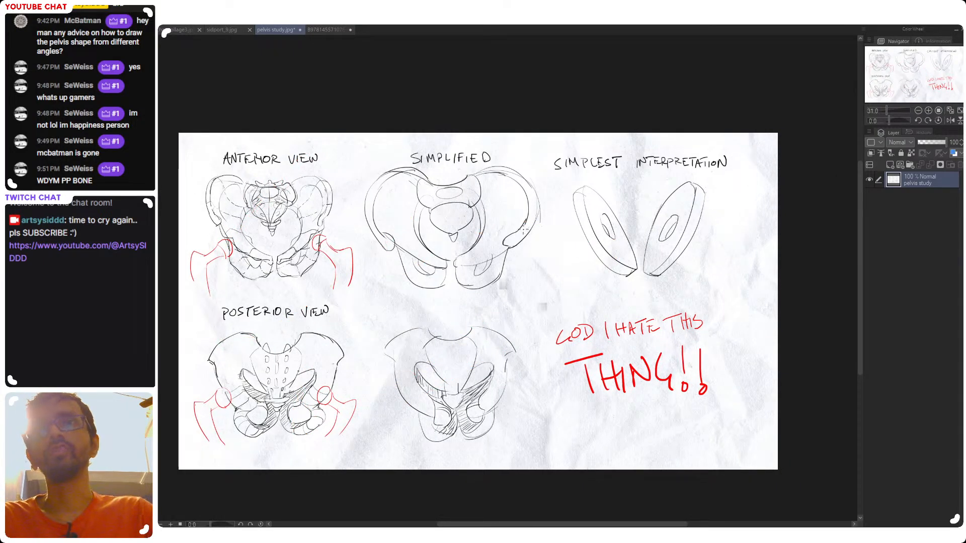
Try a red stroke starting between the two Simplest Interpretation discs, and undo it
drag(597, 251, 507, 246)
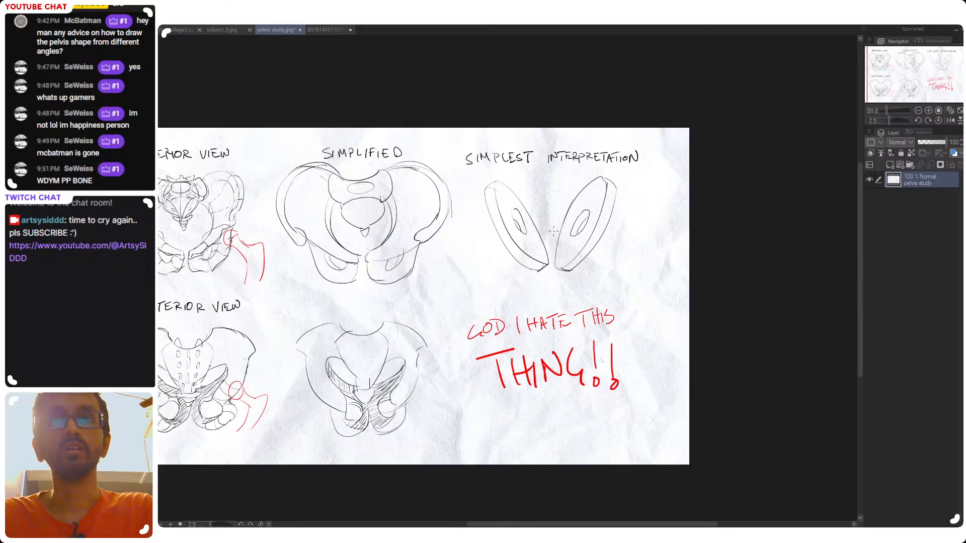
drag(558, 222, 533, 307)
key(ctrl+z)
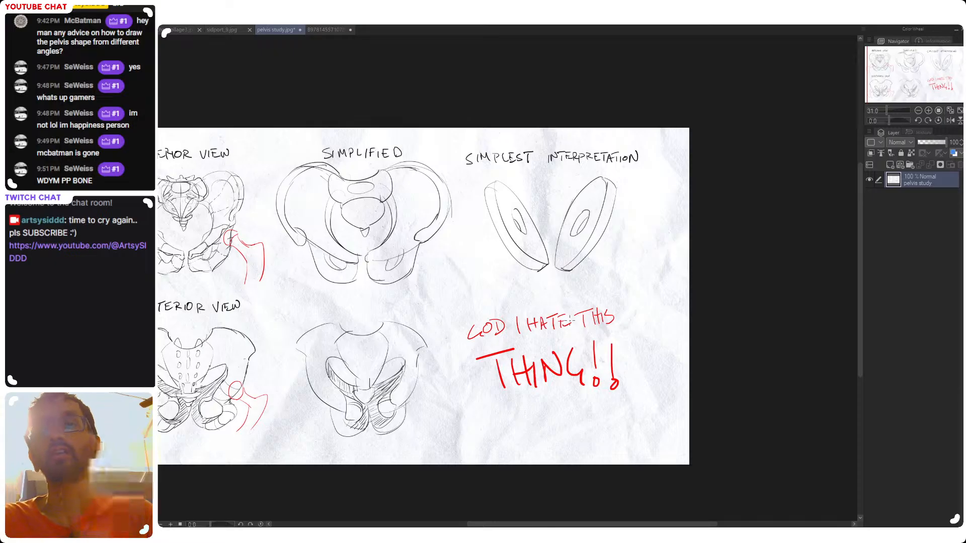
Sketch a small red brief-shaped pelvis below the handwritten note, with a flat waistline, slanted sides and curved leg openings
drag(478, 379, 567, 333)
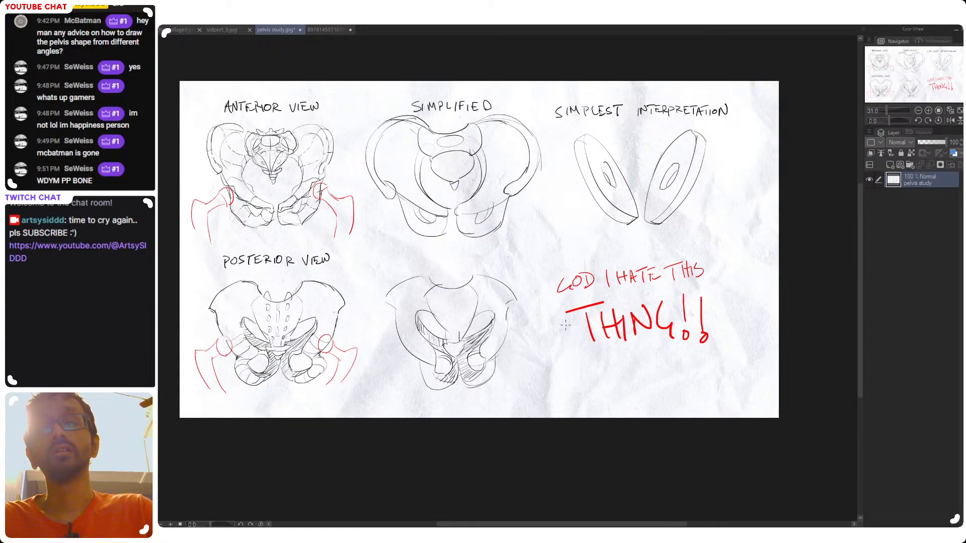
drag(580, 327, 546, 369)
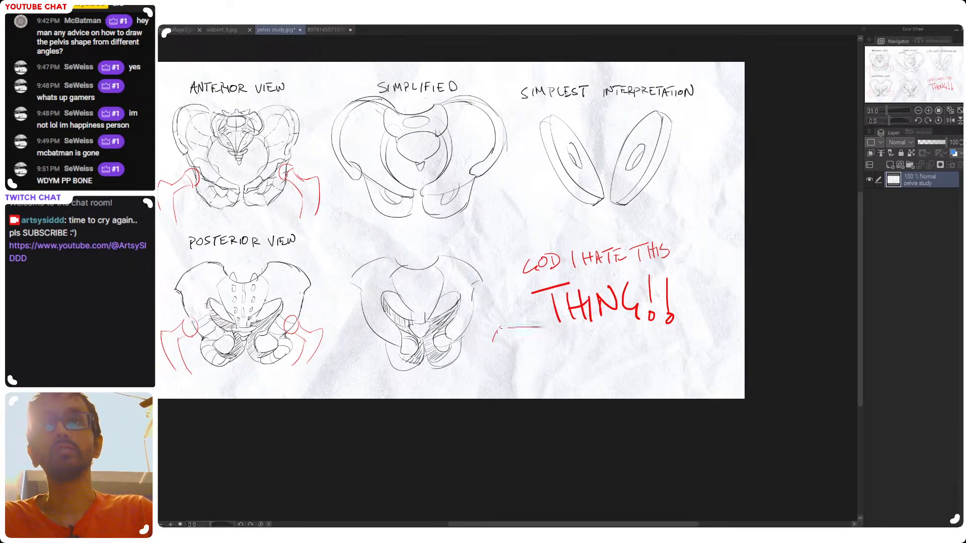
drag(543, 328, 605, 355)
click(524, 336)
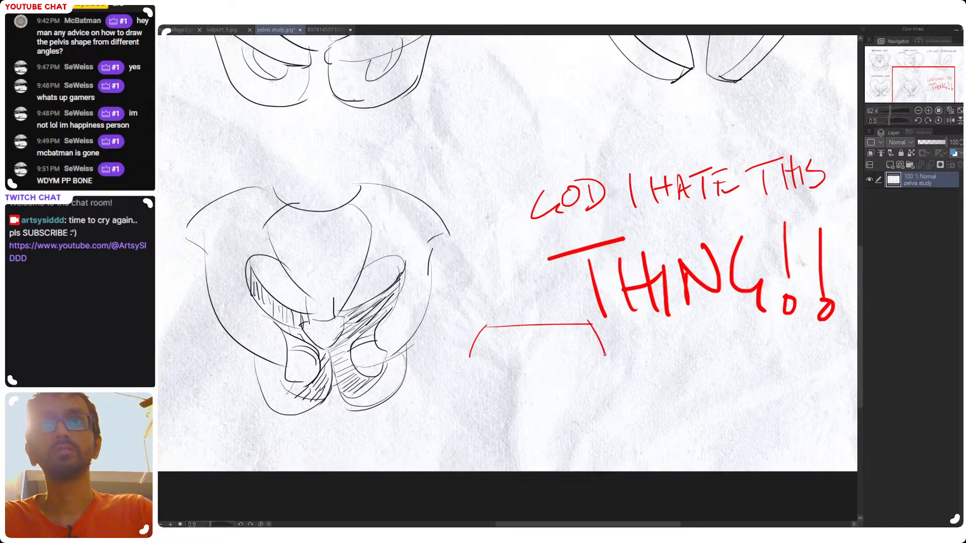
mouse_move(470, 357)
mouse_down()
mouse_move(534, 424)
mouse_move(512, 369)
mouse_move(540, 402)
mouse_up()
key(ctrl+z)
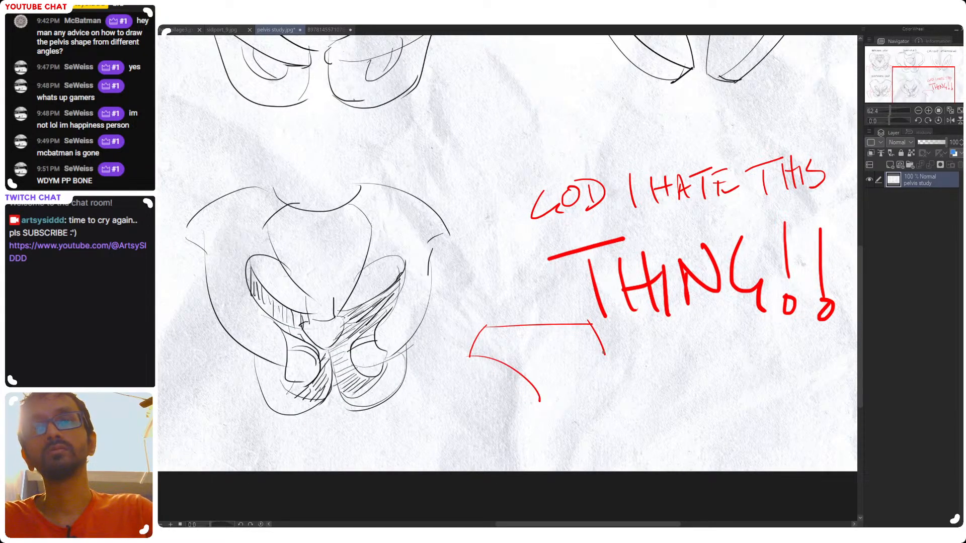
drag(608, 350, 540, 402)
key(ctrl+z)
mouse_move(603, 354)
mouse_down()
mouse_move(541, 397)
mouse_move(599, 349)
mouse_move(586, 350)
mouse_up()
key(ctrl+z)
key(ctrl+z)
Try a red stroke over the right-hand Simplest Interpretation disc, and undo it
key(space)
drag(625, 280, 519, 500)
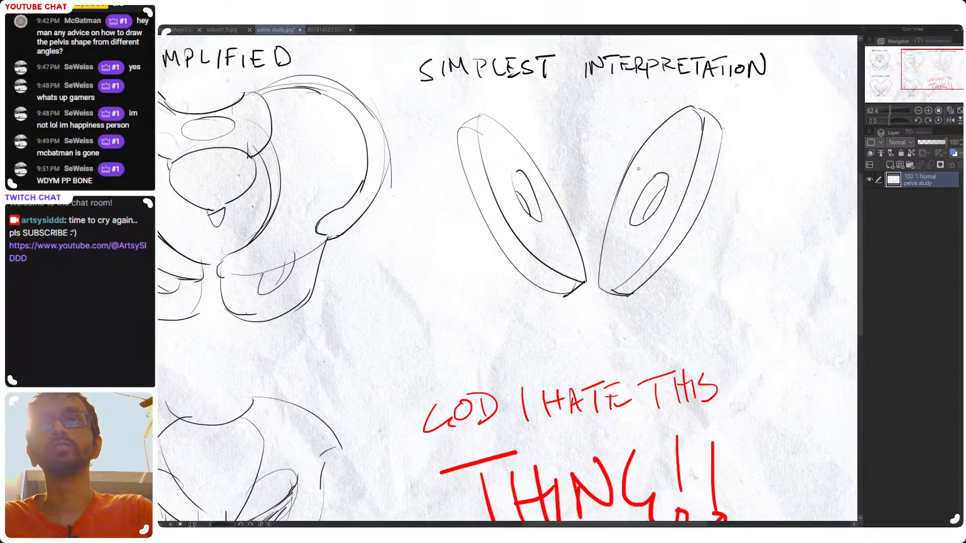
drag(665, 148, 630, 294)
key(ctrl+z)
Try red strokes around the hip socket and side of the anterior pelvis view, and undo them
key(space)
mouse_move(391, 355)
mouse_down()
mouse_move(599, 337)
mouse_move(829, 372)
mouse_up()
drag(360, 330, 408, 325)
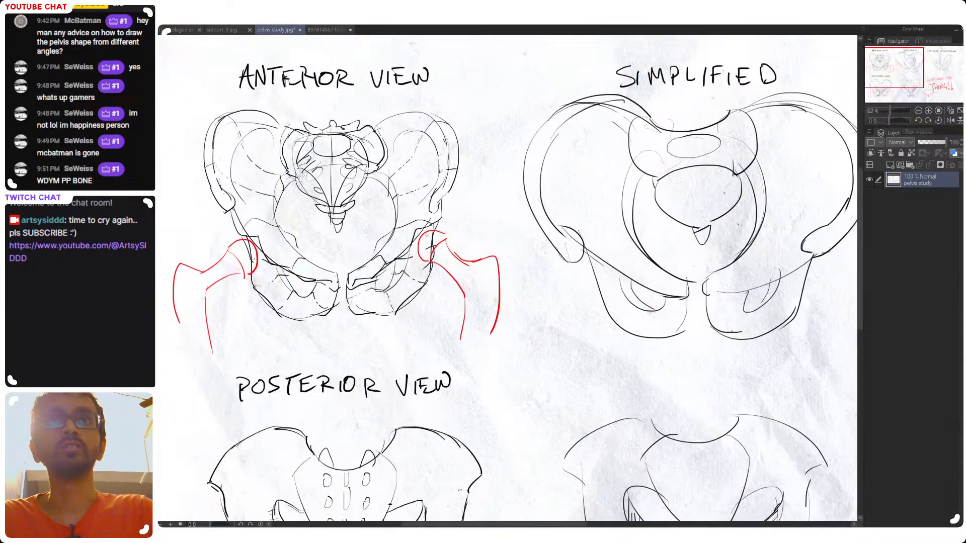
mouse_move(398, 254)
mouse_down()
mouse_move(394, 297)
mouse_move(402, 255)
mouse_up()
key(ctrl+z)
mouse_move(432, 208)
mouse_down()
mouse_move(452, 195)
mouse_move(410, 216)
mouse_move(410, 325)
mouse_up()
drag(532, 318, 530, 319)
drag(637, 384, 474, 301)
key(ctrl+z)
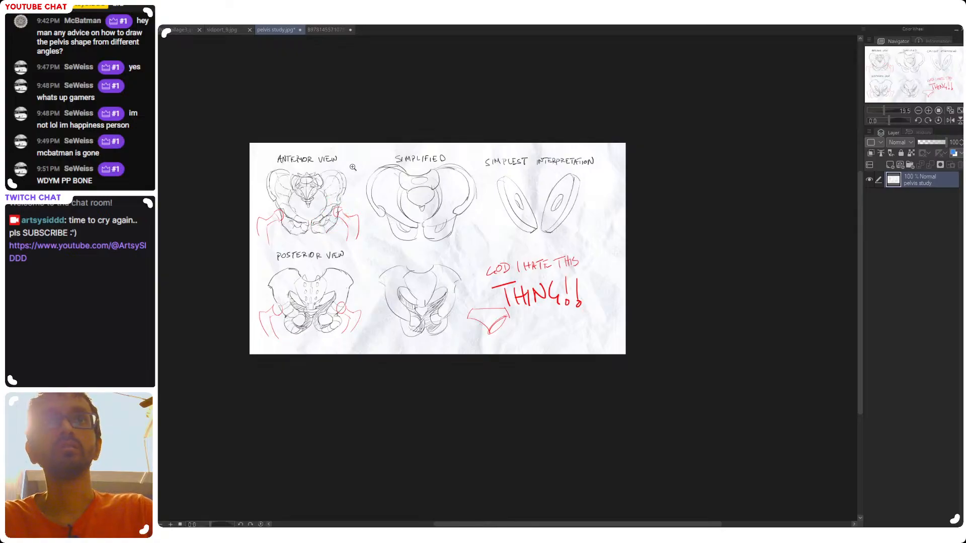
mouse_move(347, 175)
mouse_down()
mouse_move(309, 246)
mouse_move(351, 176)
mouse_up()
key(ctrl+z)
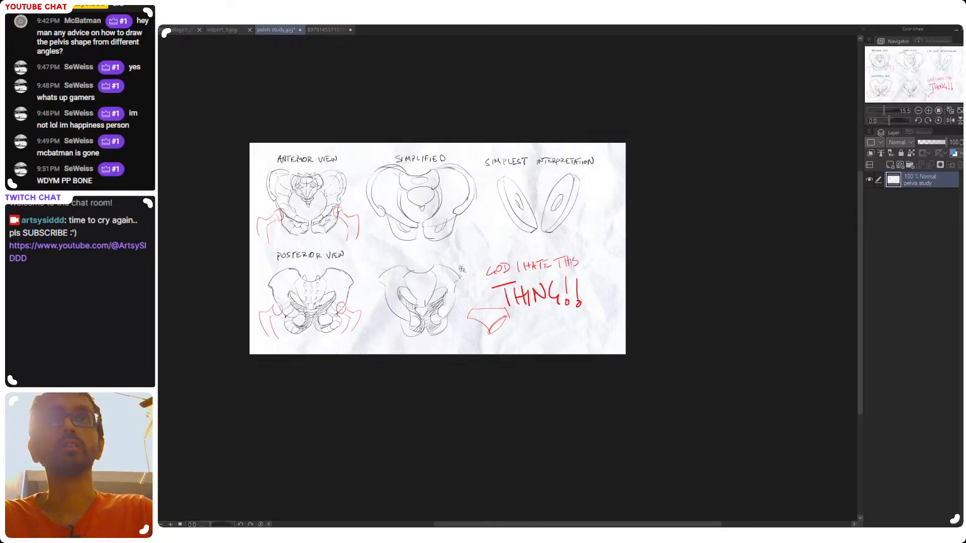
Complete the oval discs under the brief-shaped sketch's leg openings and add a small socket hole to each
drag(464, 238, 465, 286)
mouse_move(438, 359)
mouse_down()
mouse_move(478, 327)
mouse_move(634, 380)
mouse_up()
mouse_move(637, 381)
mouse_down()
mouse_move(684, 351)
mouse_move(478, 367)
mouse_up()
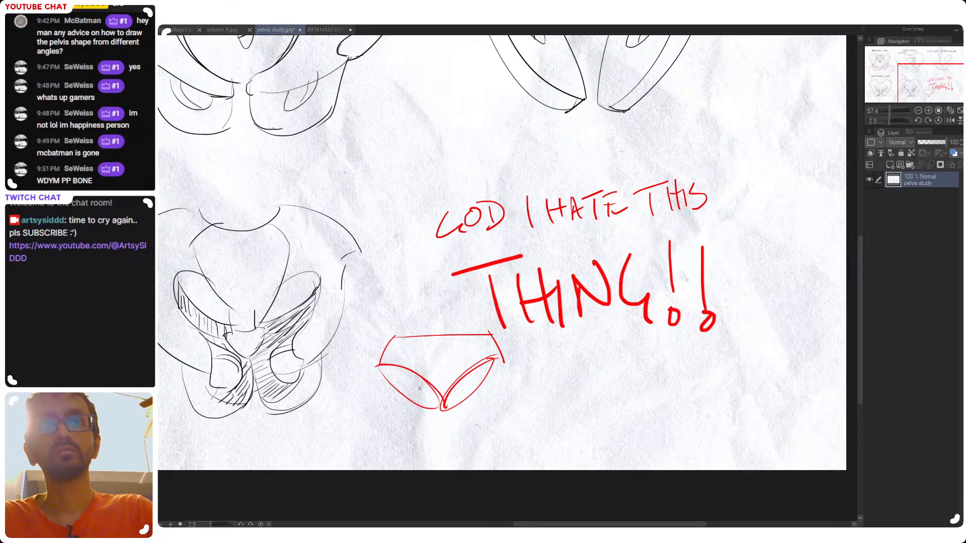
drag(402, 382, 408, 386)
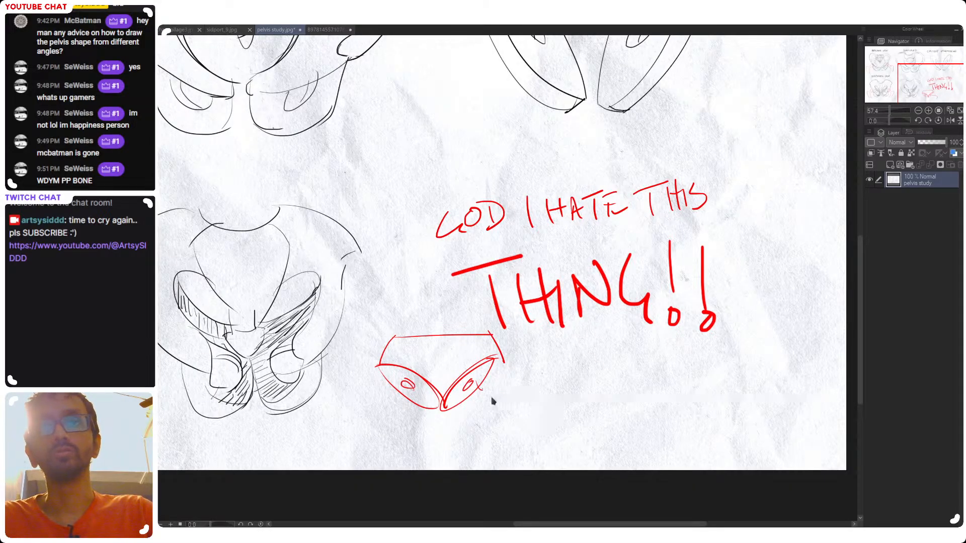
Draw red hip joints coming out of both sockets and extend them downward into two leg outlines
mouse_move(484, 389)
mouse_down()
mouse_move(522, 469)
mouse_move(497, 411)
mouse_up()
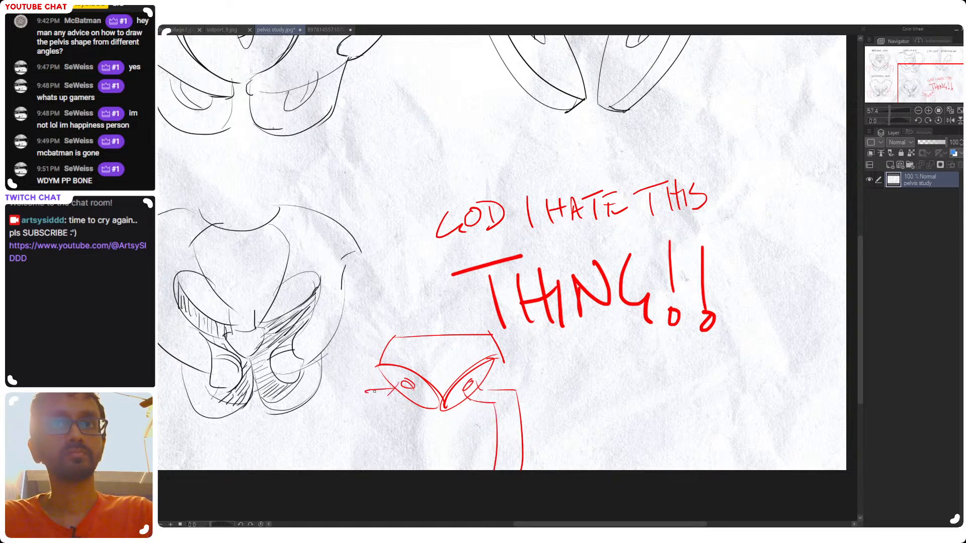
mouse_move(369, 410)
mouse_down()
mouse_move(342, 469)
mouse_move(355, 447)
mouse_up()
mouse_move(393, 403)
mouse_down()
mouse_move(410, 387)
mouse_move(397, 399)
mouse_up()
drag(382, 404, 359, 470)
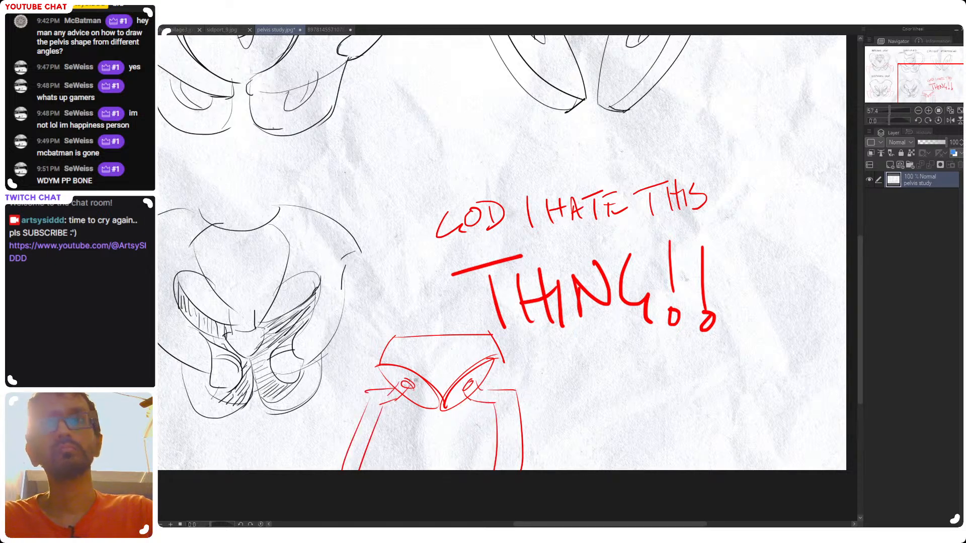
key(ctrl+z)
drag(383, 416, 380, 478)
Try thickening the slanted sides and marking the waistline of the brief-shaped sketch, and undo the strokes
drag(443, 364, 490, 355)
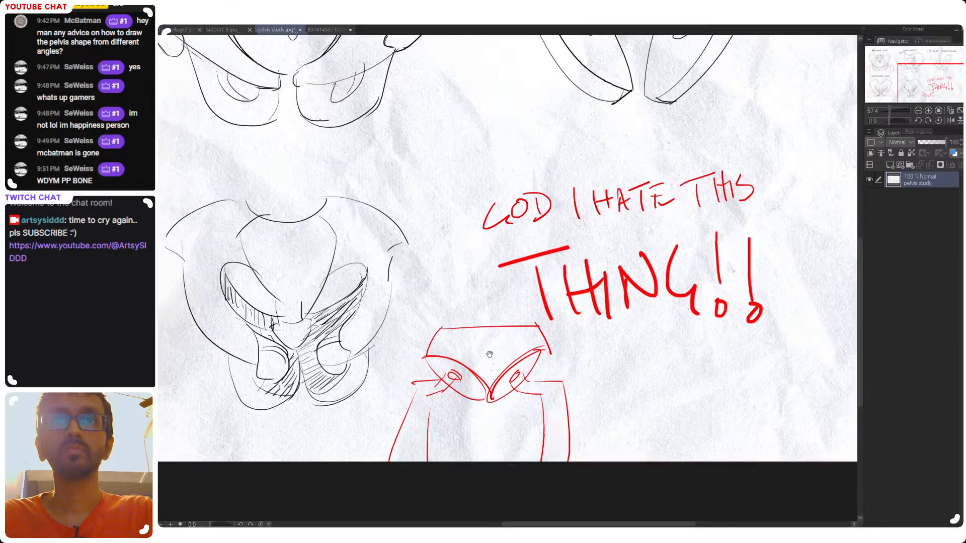
drag(441, 328, 424, 355)
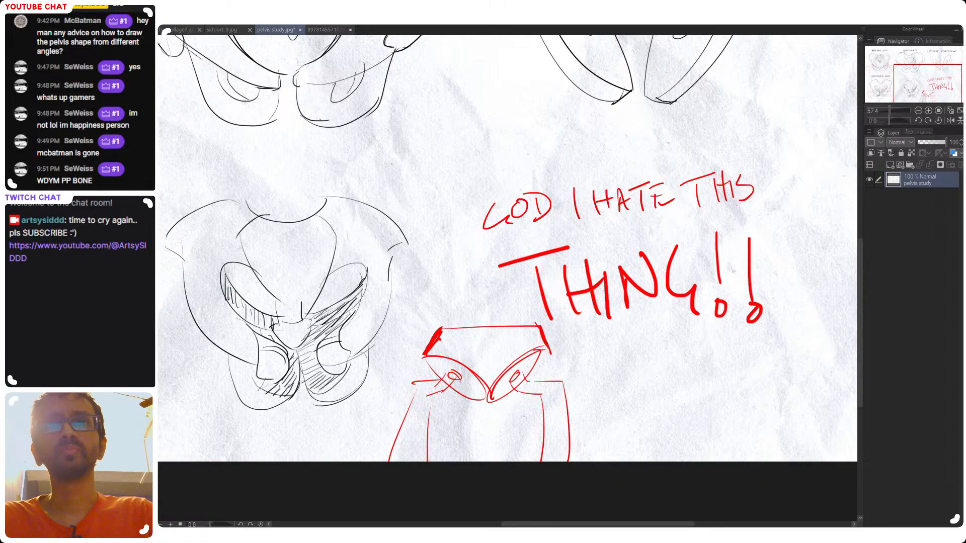
key(ctrl+z)
key(ctrl+z)
key(ctrl+z)
key(ctrl+z)
mouse_move(436, 334)
mouse_down()
mouse_move(501, 353)
mouse_move(466, 355)
mouse_move(493, 358)
mouse_move(493, 347)
mouse_move(543, 333)
mouse_up()
key(ctrl+z)
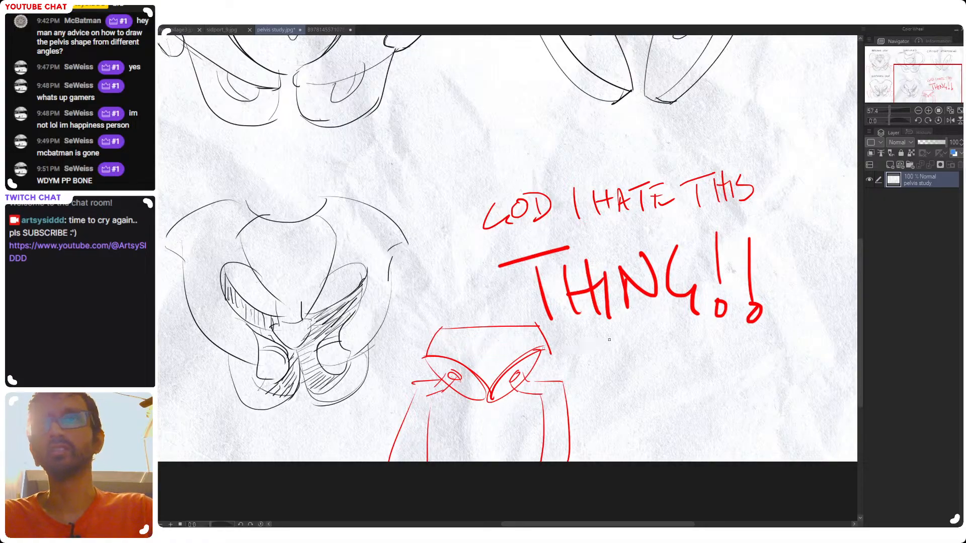
Sketch a tilted red disc with a socket hole and an outward arrow beside the Simplest Interpretation drawings
scroll(635, 358, down, 3)
drag(616, 376, 526, 413)
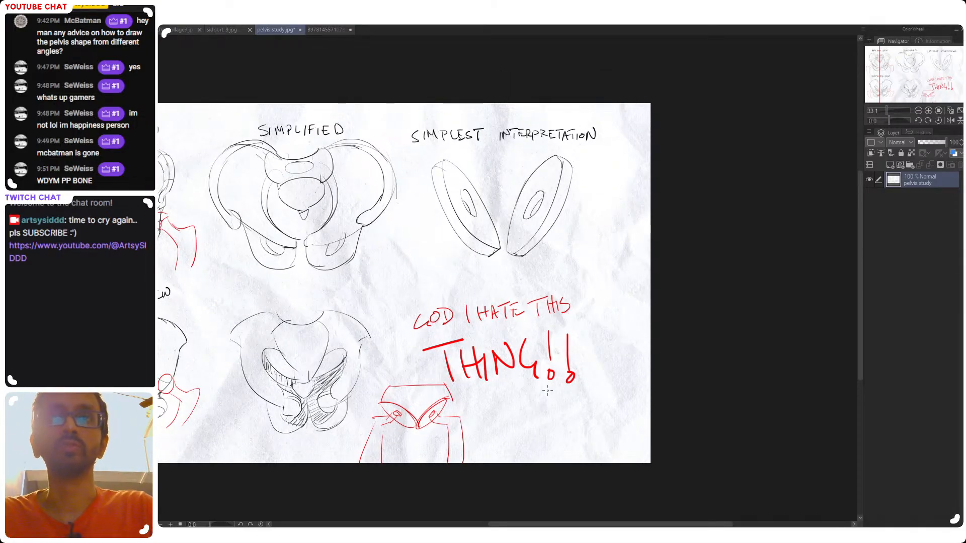
drag(544, 430, 544, 423)
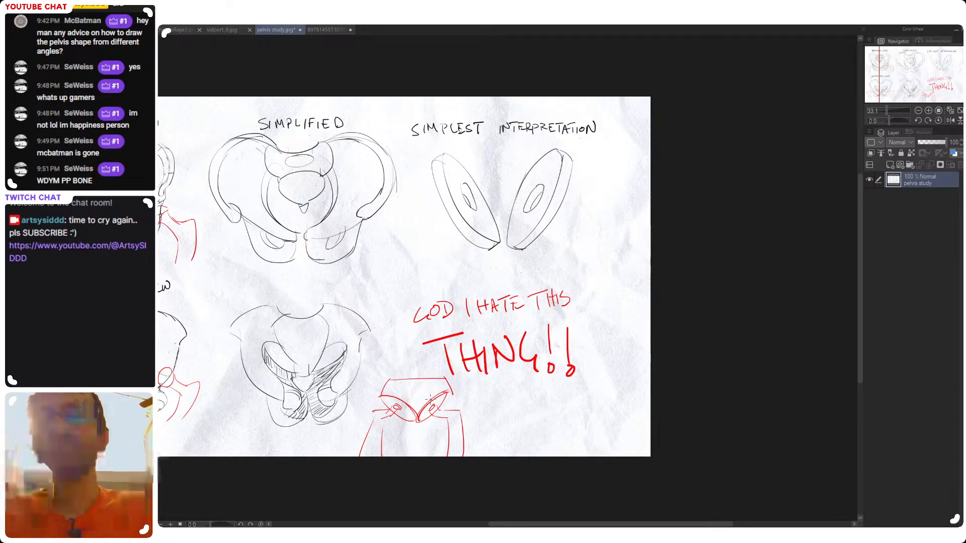
drag(585, 257, 619, 255)
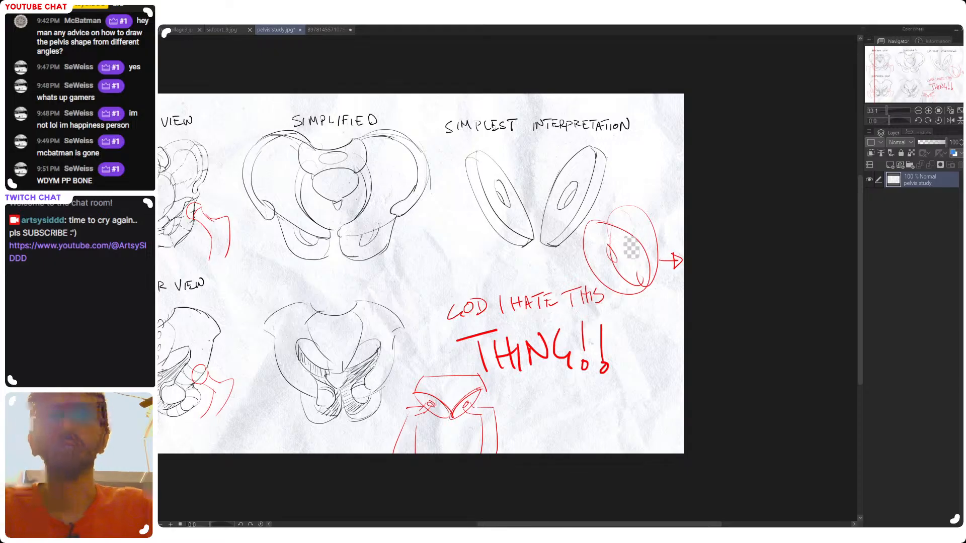
Try a red curve across the tops of the two Simplest Interpretation discs, and undo it
drag(566, 343, 620, 333)
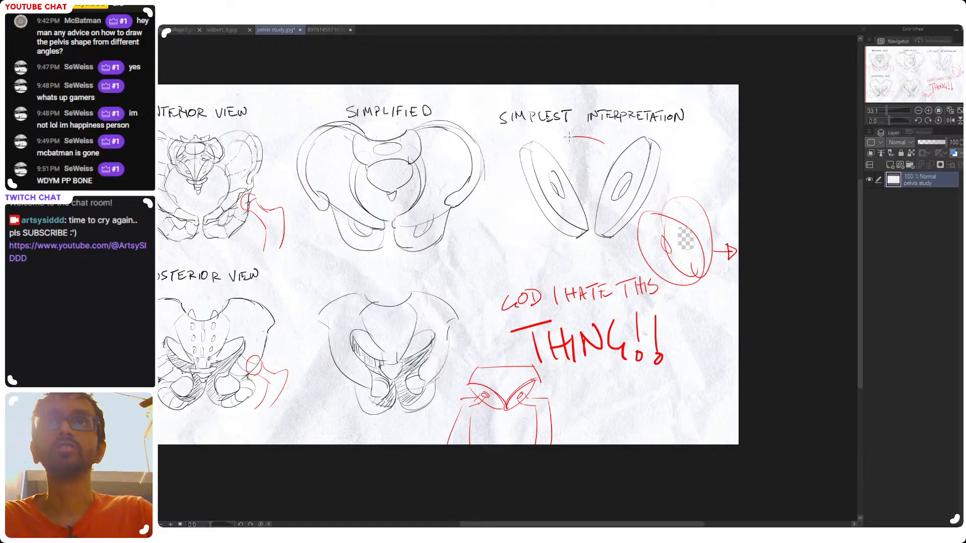
drag(569, 137, 572, 201)
key(ctrl+z)
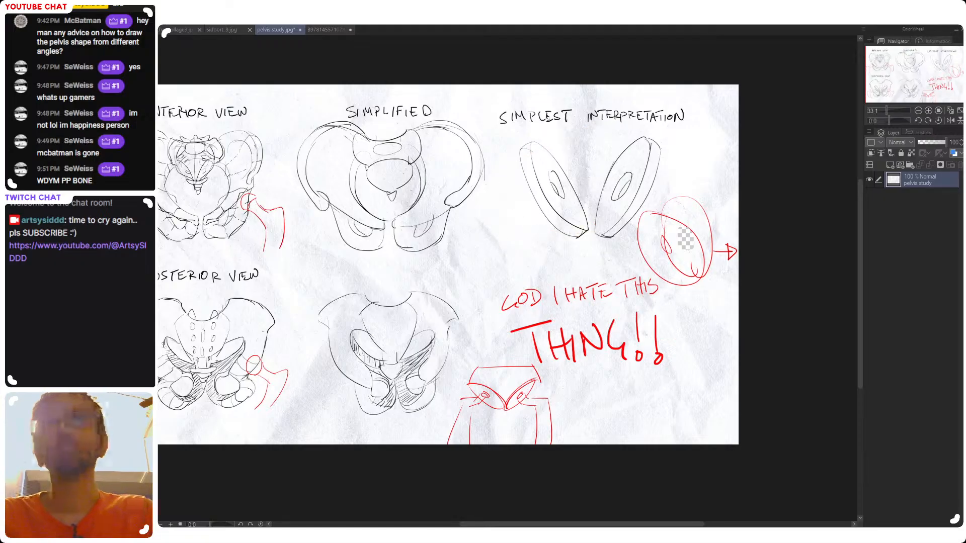
Circle the Simplest Interpretation area with large red loops, and bring up the labelled pelvis bone diagram
mouse_move(734, 182)
mouse_down()
mouse_move(540, 339)
mouse_move(513, 297)
mouse_up()
drag(498, 295, 649, 301)
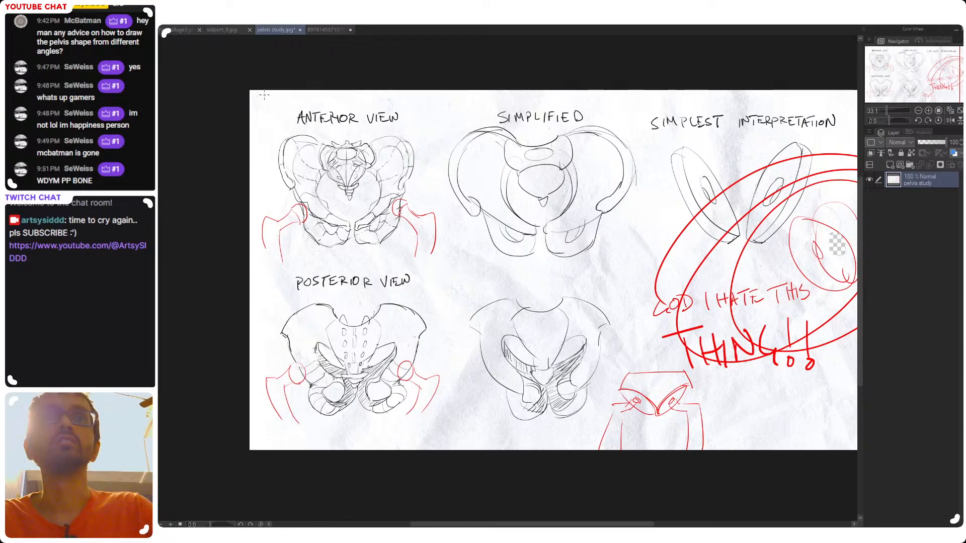
click(326, 30)
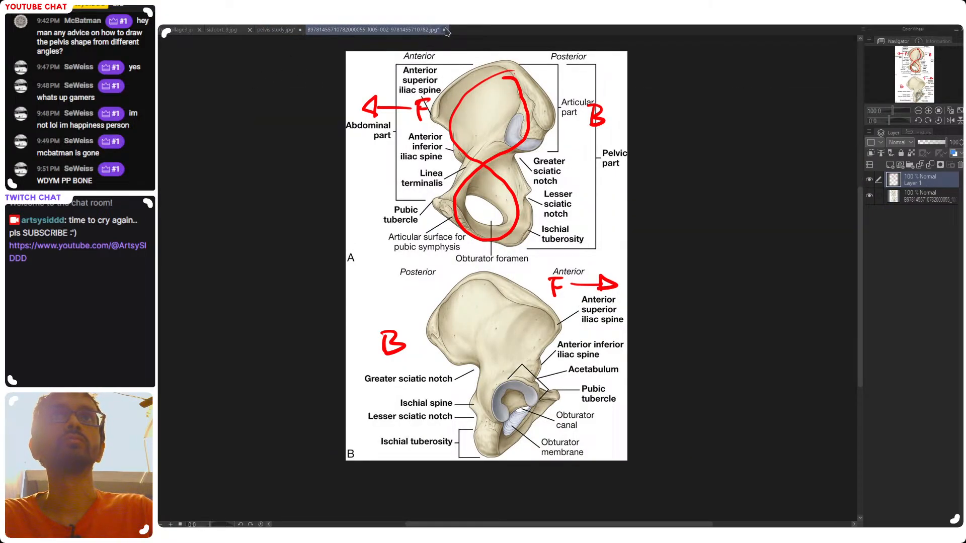
Close the labelled pelvis bone diagram and the pelvis study, and return to the collage document
click(276, 29)
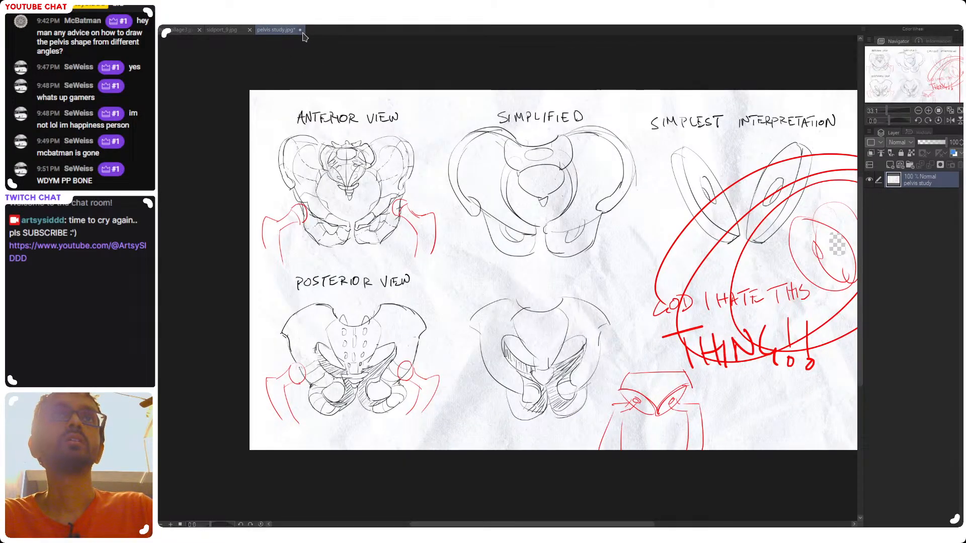
click(481, 199)
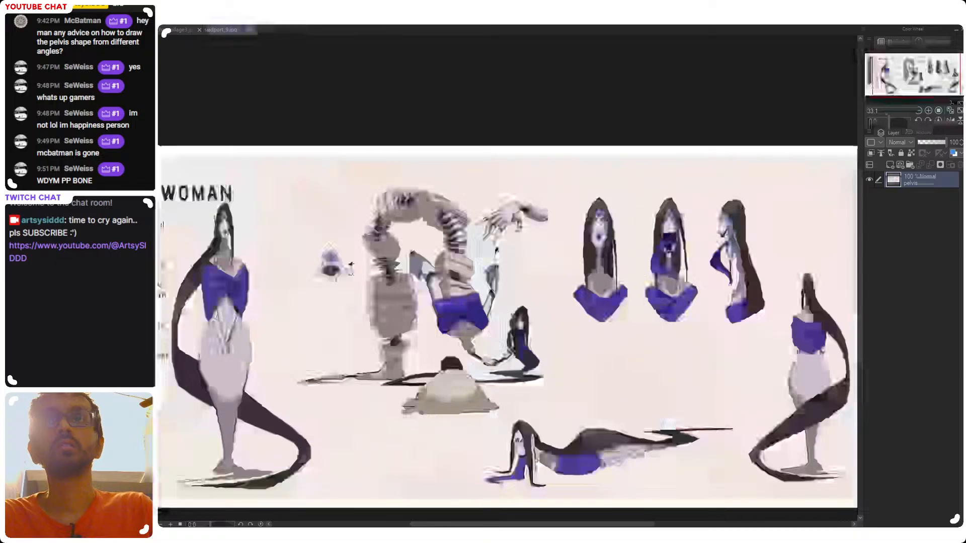
click(130, 29)
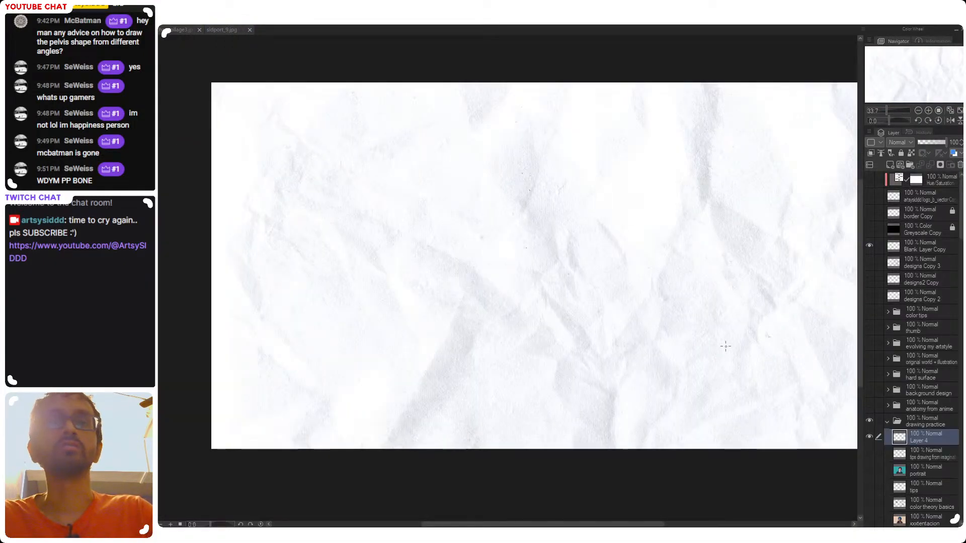
Collapse and hide the drawing practice folder, and show and expand the hard surface folder
click(888, 422)
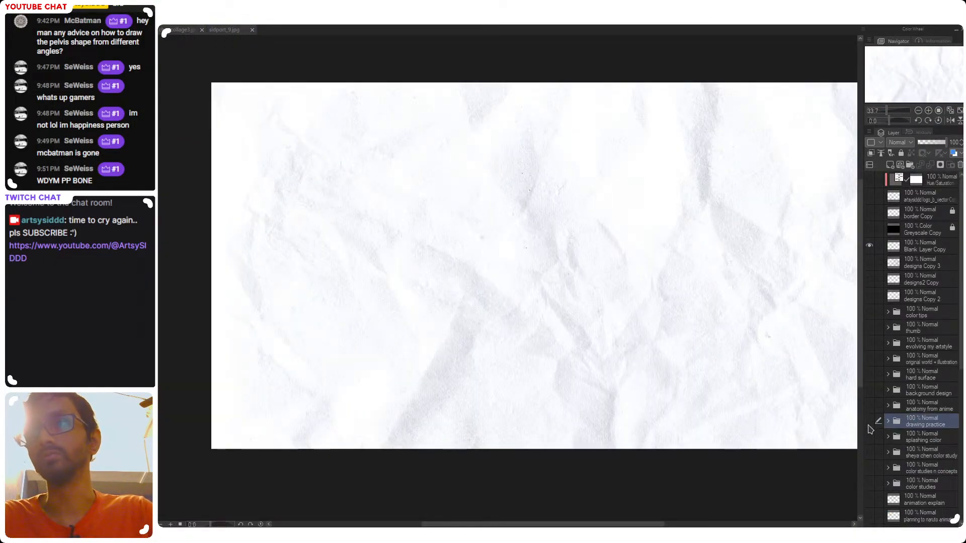
click(869, 421)
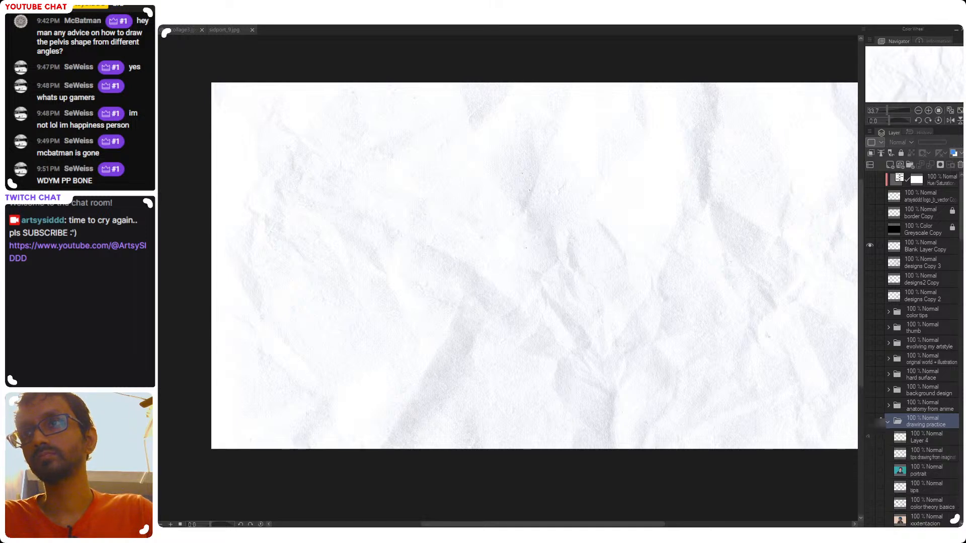
click(869, 373)
click(887, 374)
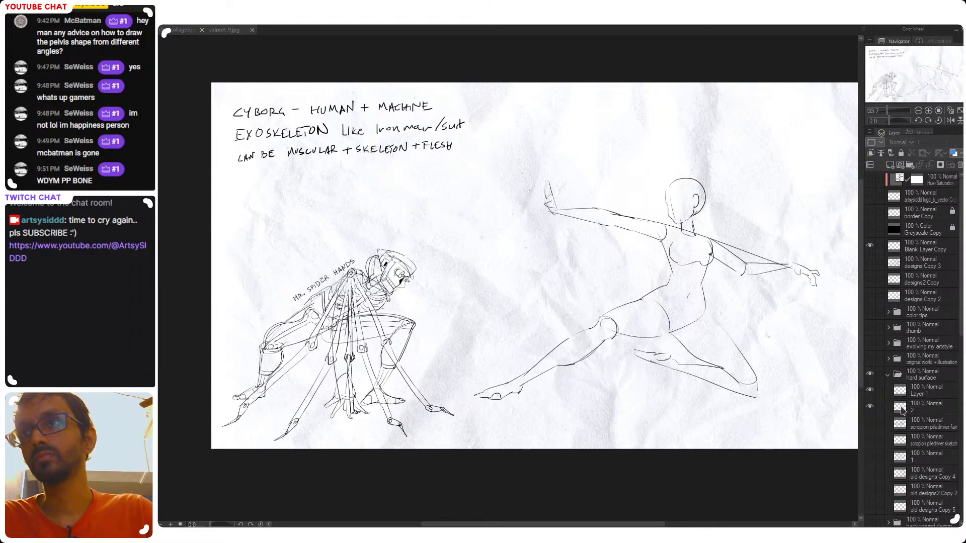
Add a new layer above Layer 1 in the hard surface folder for the red pelvis overlay
click(909, 391)
drag(694, 332, 643, 318)
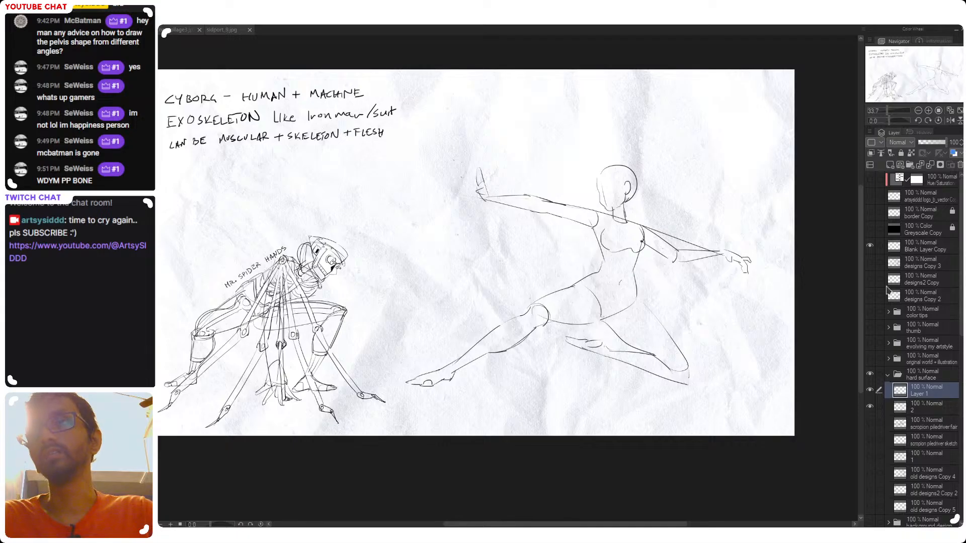
click(889, 165)
Try several red curves for the first pelvis disc on the lunging figure's hip, and undo them
scroll(551, 297, up, 3)
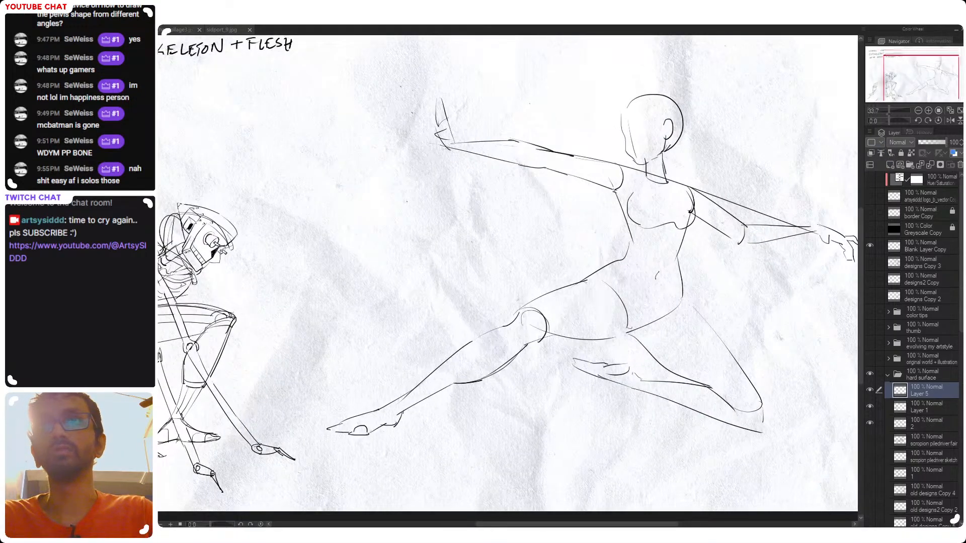
drag(587, 272, 627, 343)
key(ctrl+z)
drag(599, 290, 627, 338)
key(ctrl+z)
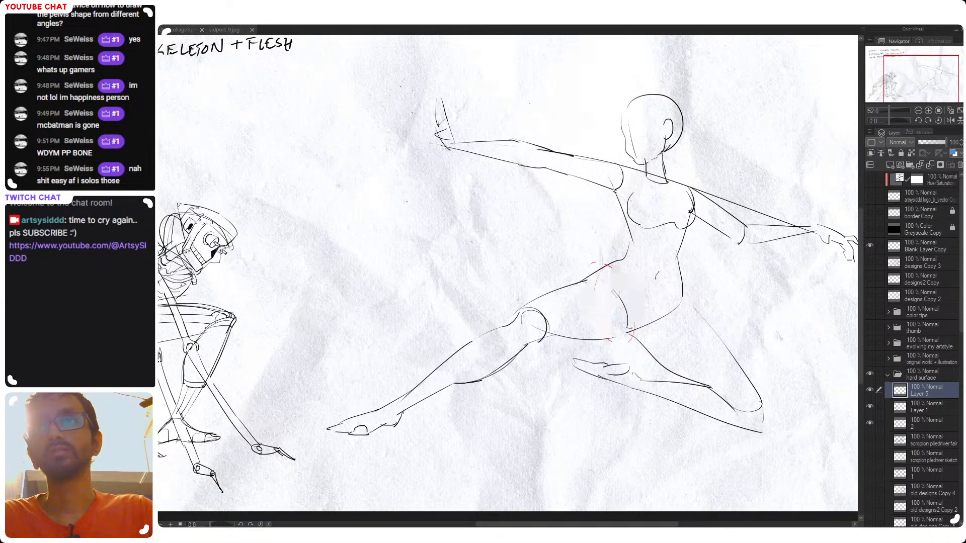
drag(601, 291, 625, 336)
key(ctrl+z)
key(ctrl+z)
drag(607, 262, 626, 335)
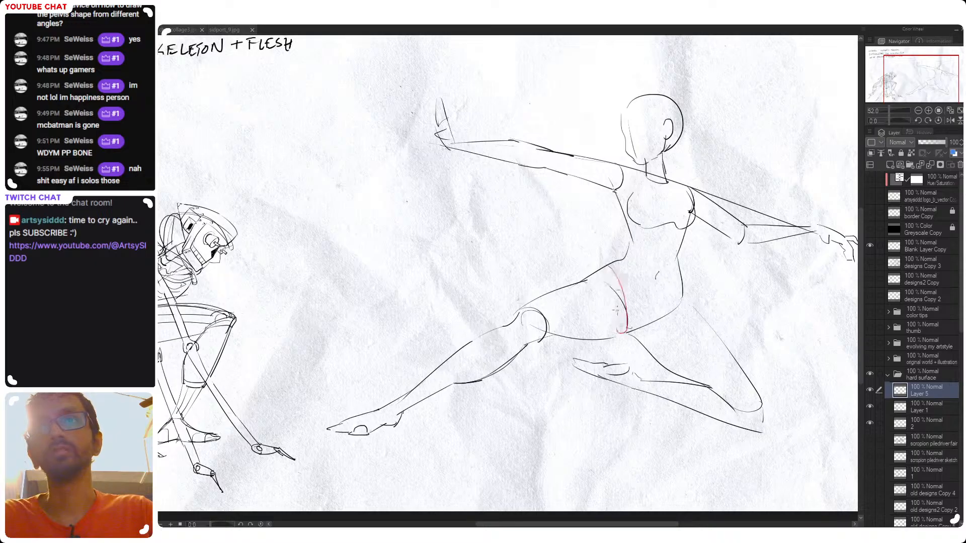
key(ctrl+z)
drag(597, 273, 627, 335)
key(ctrl+z)
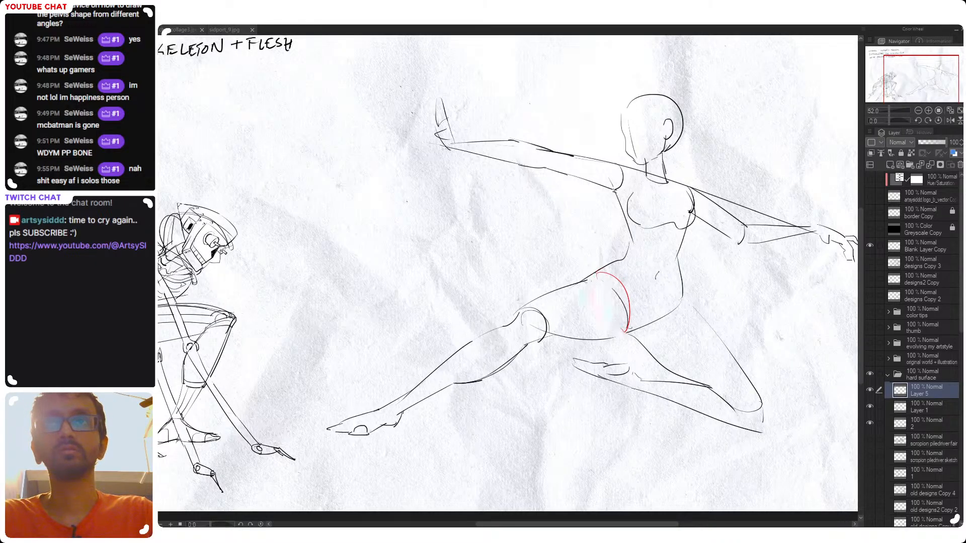
Sketch two red discs with socket holes over the lunging figure's pelvis, with red thigh bones running between sockets and knees
drag(599, 282, 625, 334)
mouse_move(668, 295)
mouse_down()
mouse_move(627, 334)
mouse_move(672, 292)
mouse_move(654, 311)
mouse_up()
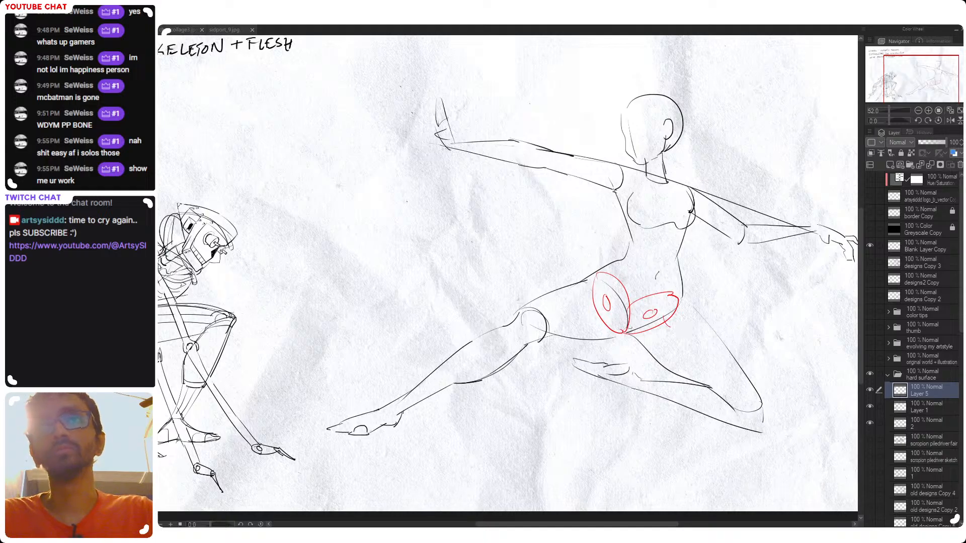
drag(666, 325, 761, 429)
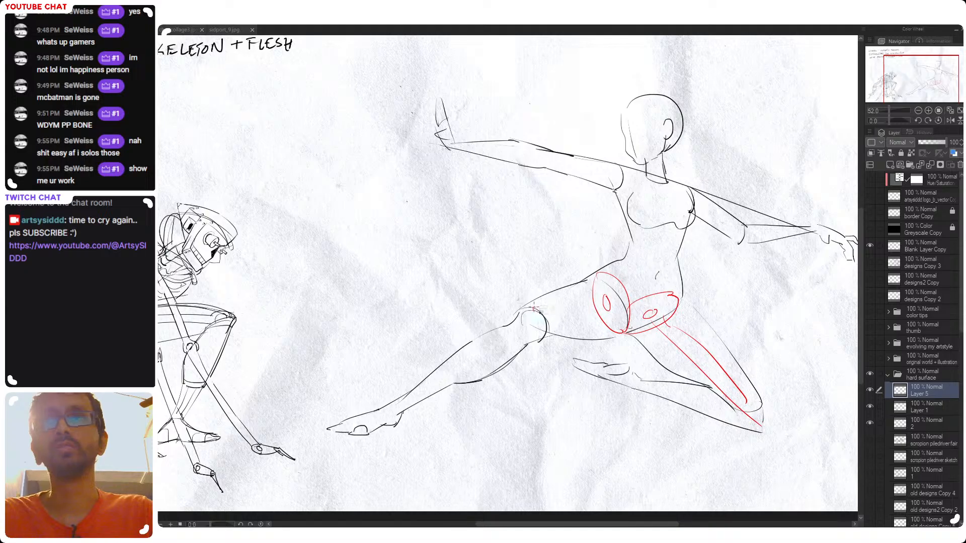
drag(533, 308, 608, 302)
mouse_move(556, 321)
mouse_down()
mouse_move(615, 310)
mouse_move(614, 299)
mouse_move(608, 312)
mouse_up()
key(ctrl+z)
scroll(619, 327, down, 2)
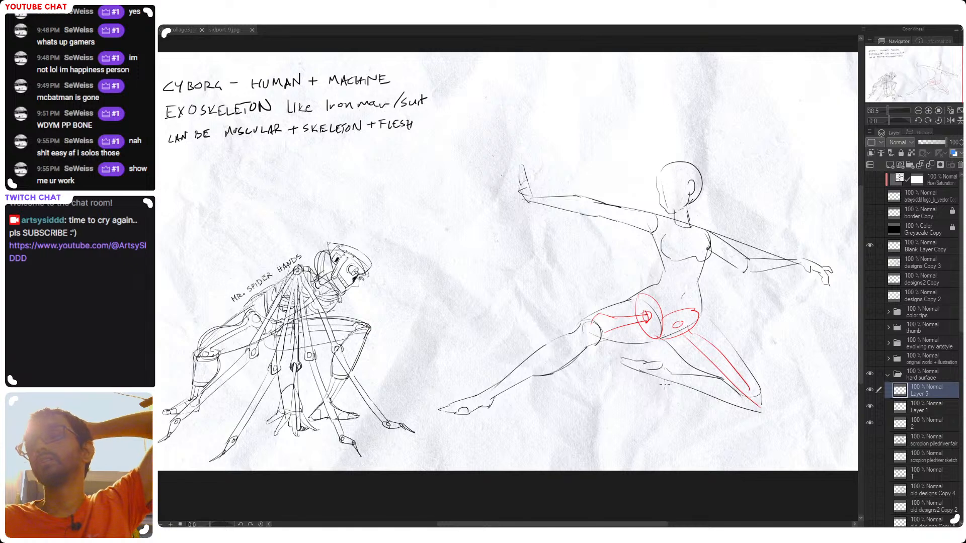
Undo the red thigh bones and pelvis discs on the lunging figure
drag(640, 357, 657, 374)
key(ctrl+z)
key(ctrl+z)
key(ctrl+z)
key(ctrl+z)
key(ctrl+z)
key(ctrl+z)
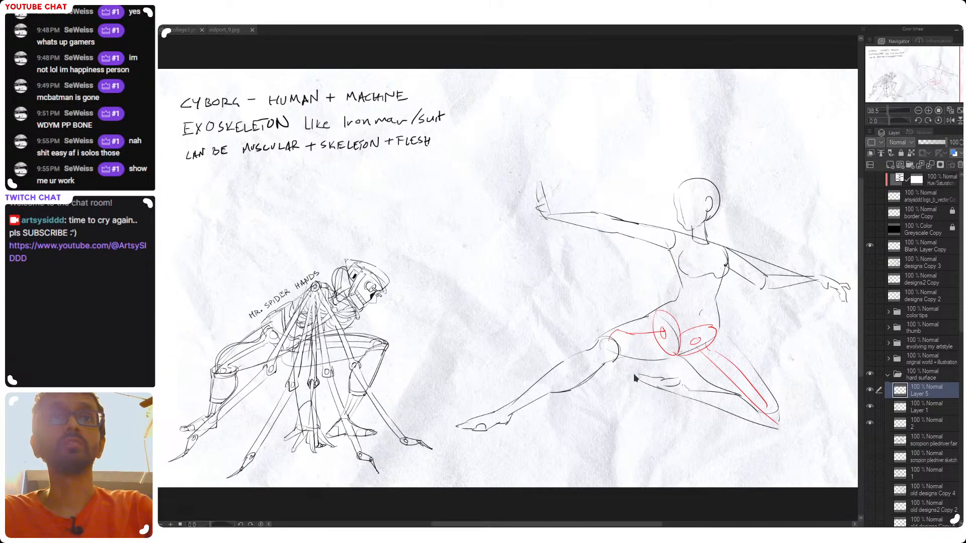
key(ctrl+z)
key(ctrl+z)
key(ctrl+z)
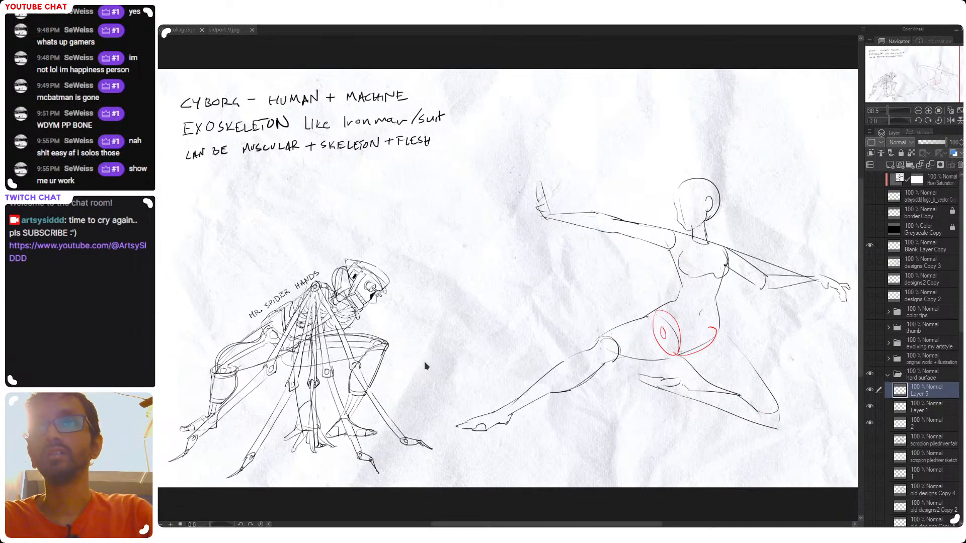
Try a slanted red ellipse over the crouching Mr. Spider Hands figure's near hip, and undo it
drag(417, 358, 588, 347)
scroll(587, 347, up, 5)
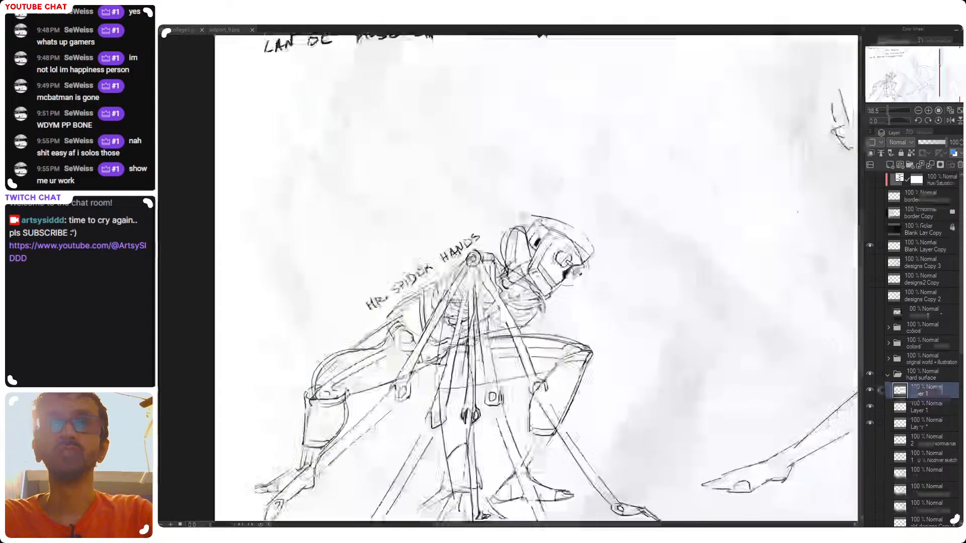
drag(387, 317, 420, 362)
key(ctrl+z)
drag(389, 314, 419, 356)
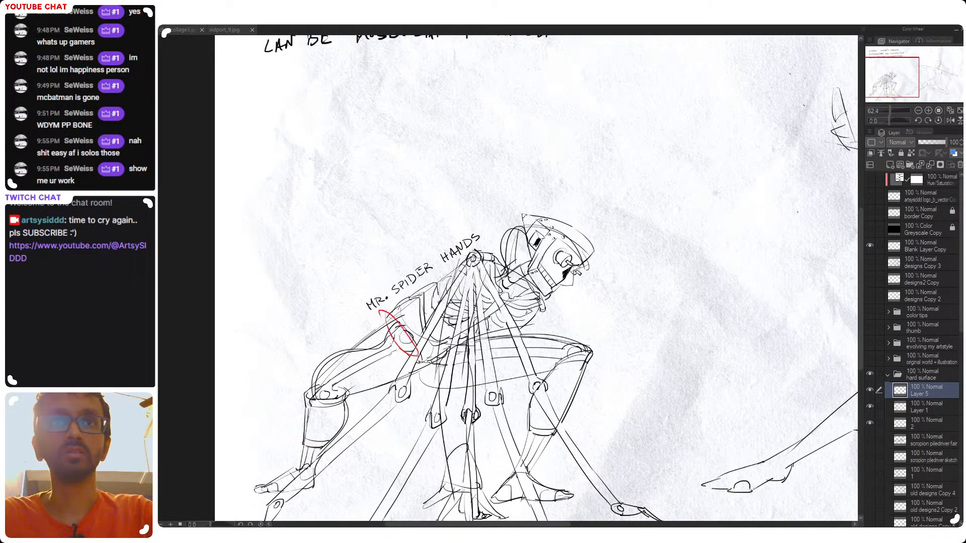
key(ctrl+z)
Sketch two slanted red pelvis discs meeting at the crotch of the Mr. Spider Hands figure, with a socket hole in the near disc
mouse_move(387, 313)
mouse_down()
mouse_move(422, 357)
mouse_move(469, 339)
mouse_up()
key(ctrl+z)
drag(422, 361, 463, 332)
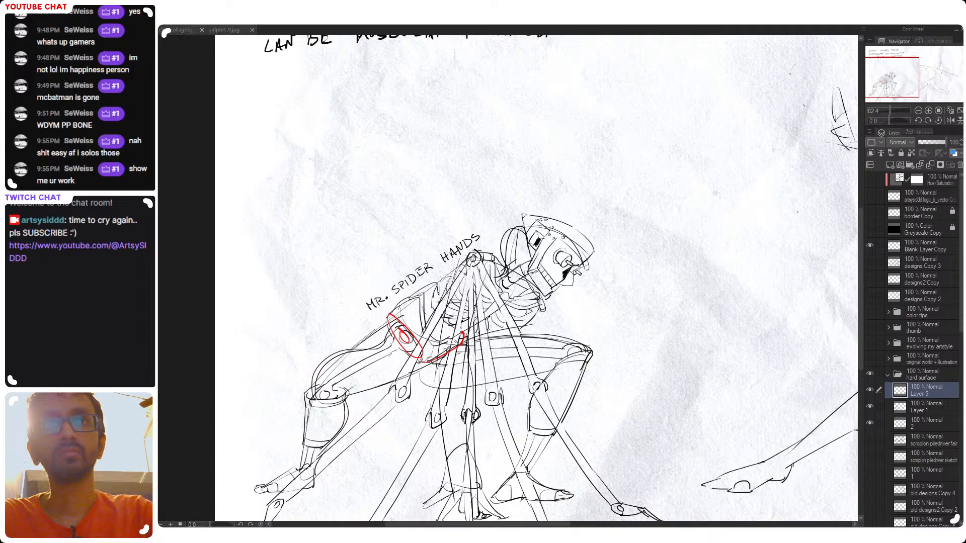
drag(425, 358, 464, 334)
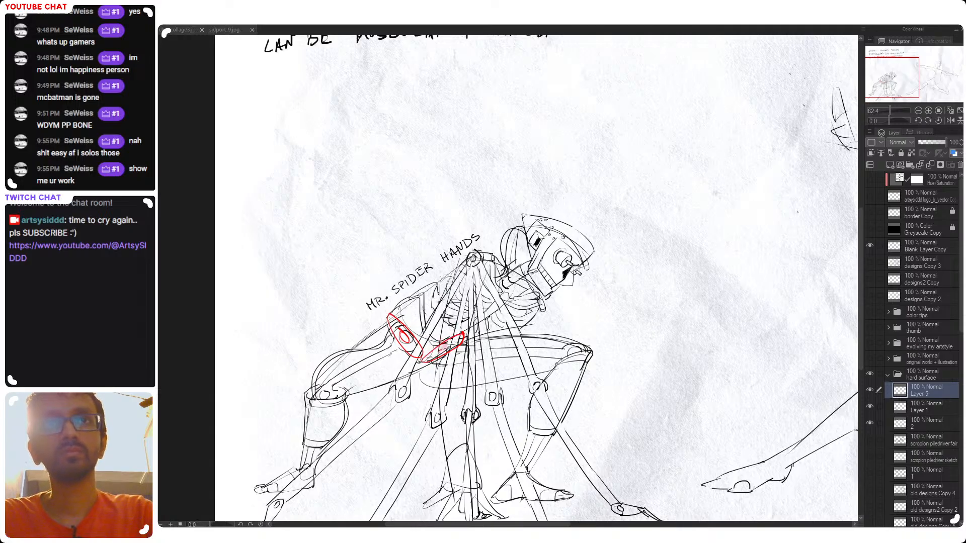
scroll(487, 355, down, 3)
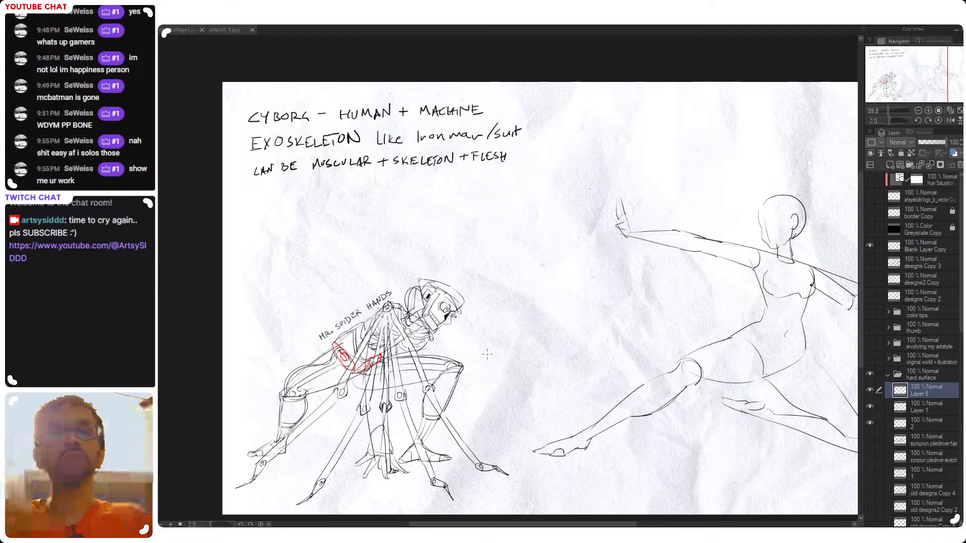
drag(487, 354, 459, 353)
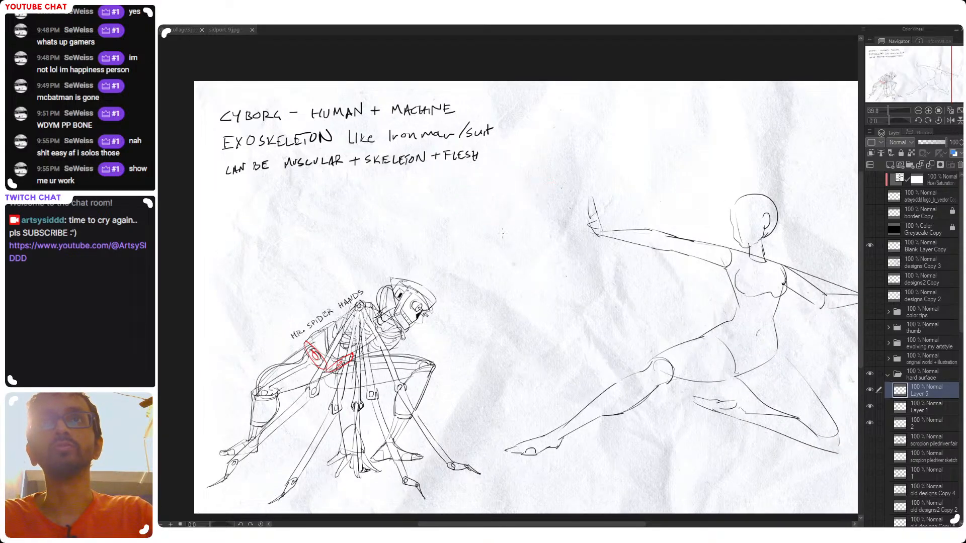
Try circling the lunging figure's hips in red, and undo the whole red overlay together with its layer
drag(469, 221, 490, 269)
key(ctrl+z)
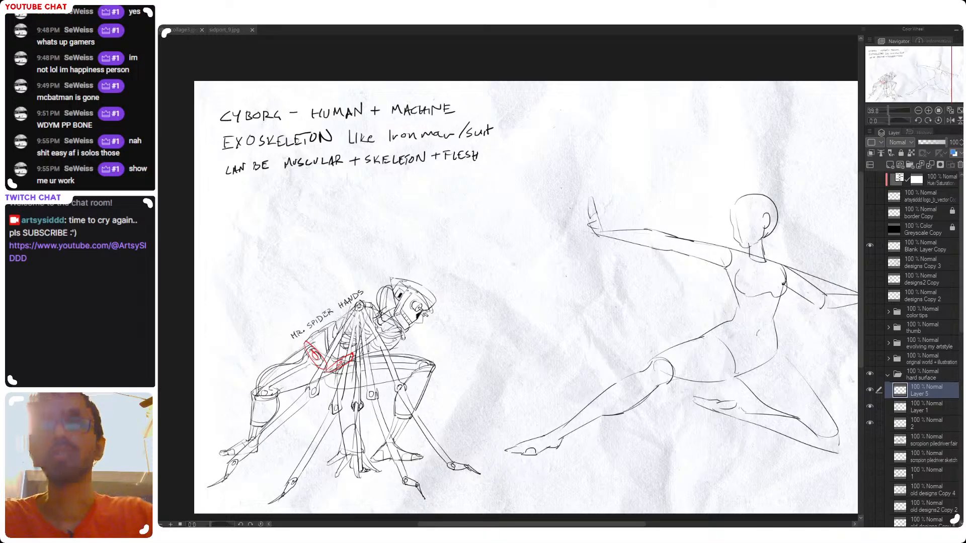
mouse_move(725, 367)
mouse_down()
mouse_move(689, 405)
mouse_move(659, 362)
mouse_up()
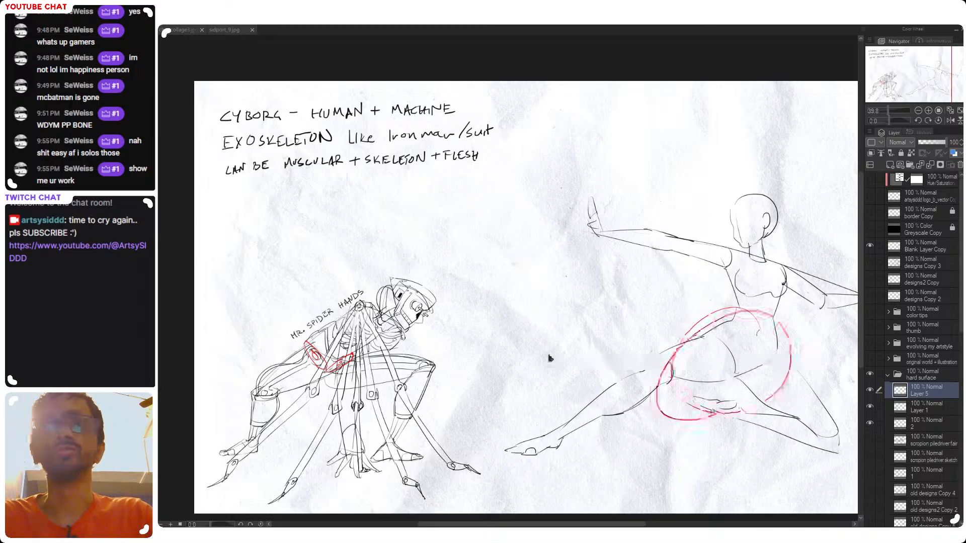
key(ctrl+z)
key(ctrl+z)
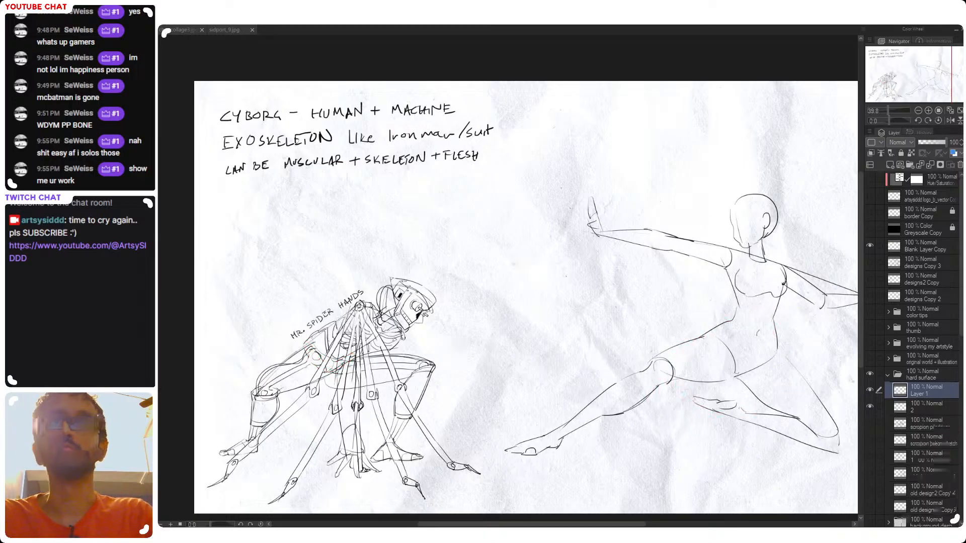
drag(639, 345, 573, 310)
key(ctrl+z)
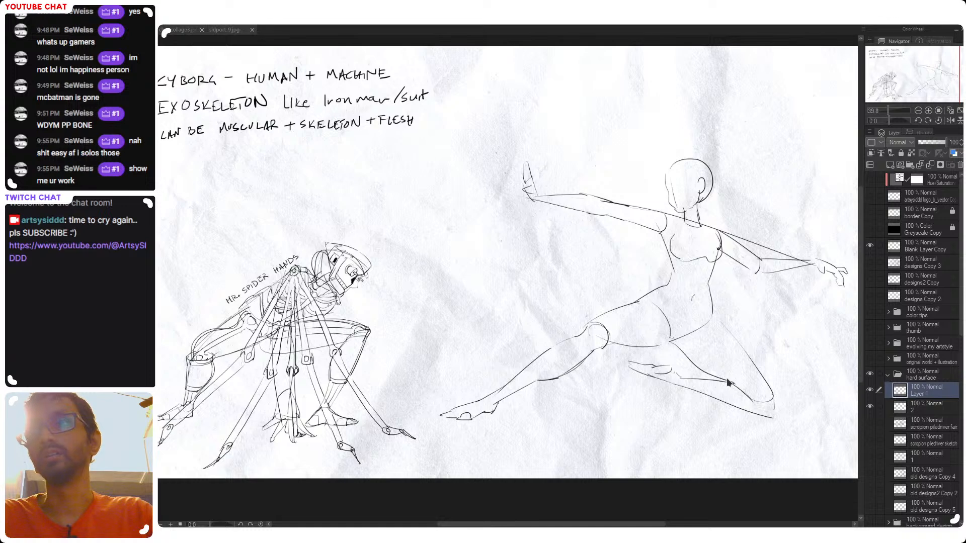
key(ctrl+0)
drag(617, 347, 634, 355)
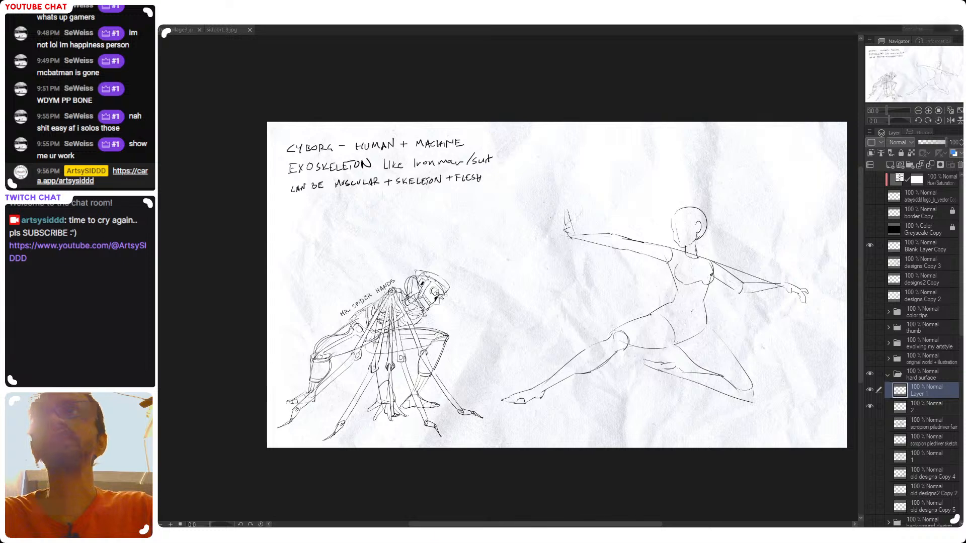
drag(642, 288, 615, 293)
mouse_move(667, 316)
mouse_down()
mouse_move(638, 305)
mouse_move(674, 278)
mouse_up()
key(ctrl+z)
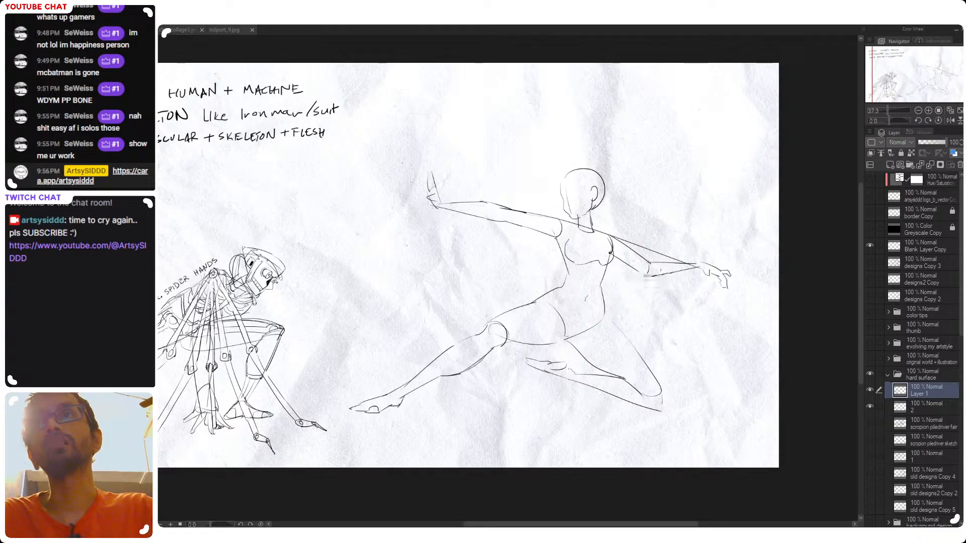
mouse_move(674, 288)
mouse_down()
mouse_move(681, 302)
mouse_move(696, 279)
mouse_up()
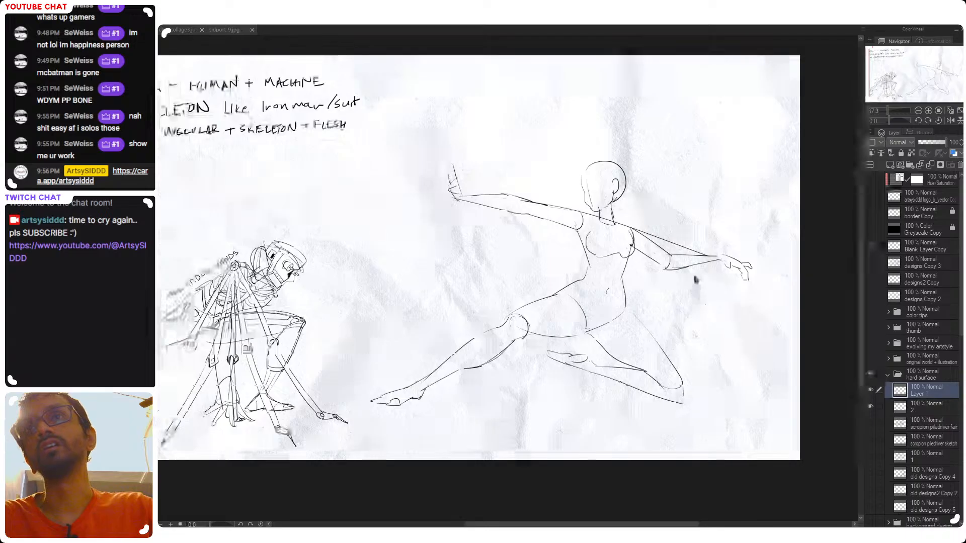
mouse_move(704, 243)
mouse_down()
mouse_move(686, 184)
mouse_move(710, 243)
mouse_up()
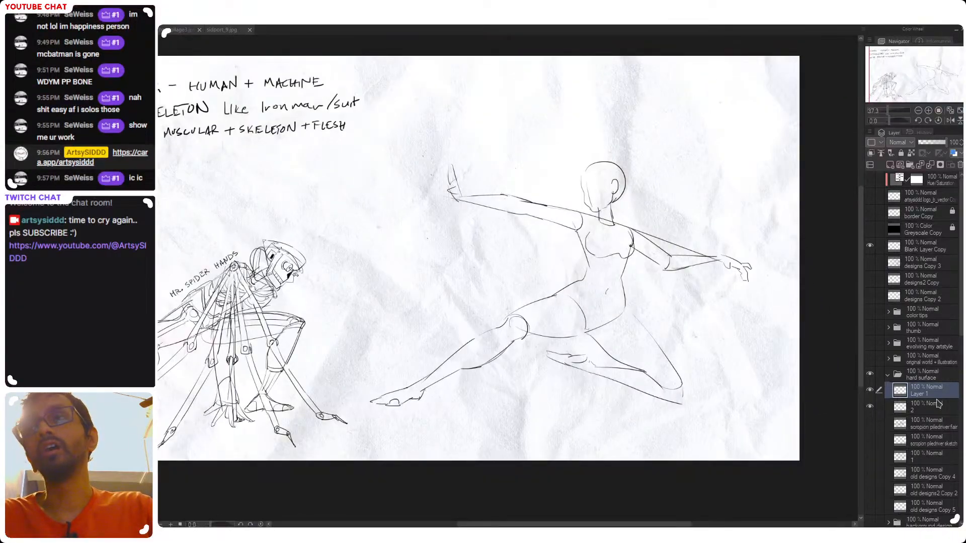
Toggle Layer 1 and layer 2 to compare their contents, try merging Layer 1 down into layer 2, and undo the merge
drag(871, 396, 870, 405)
click(870, 391)
click(871, 406)
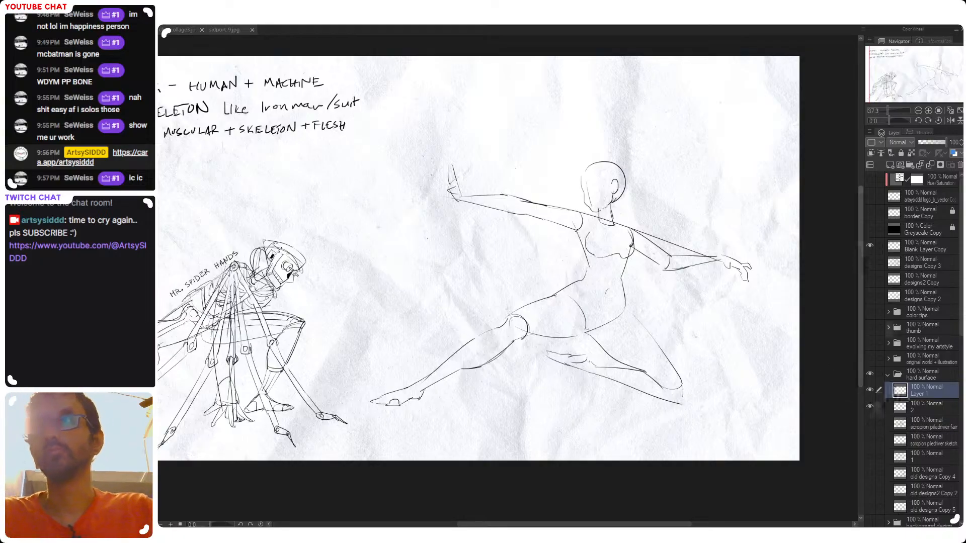
click(870, 407)
click(870, 407)
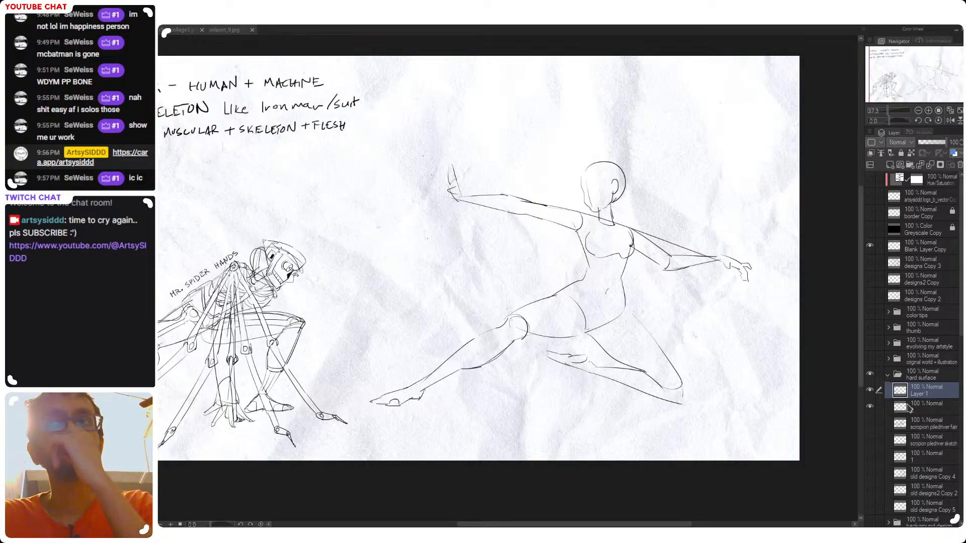
key(ctrl+e)
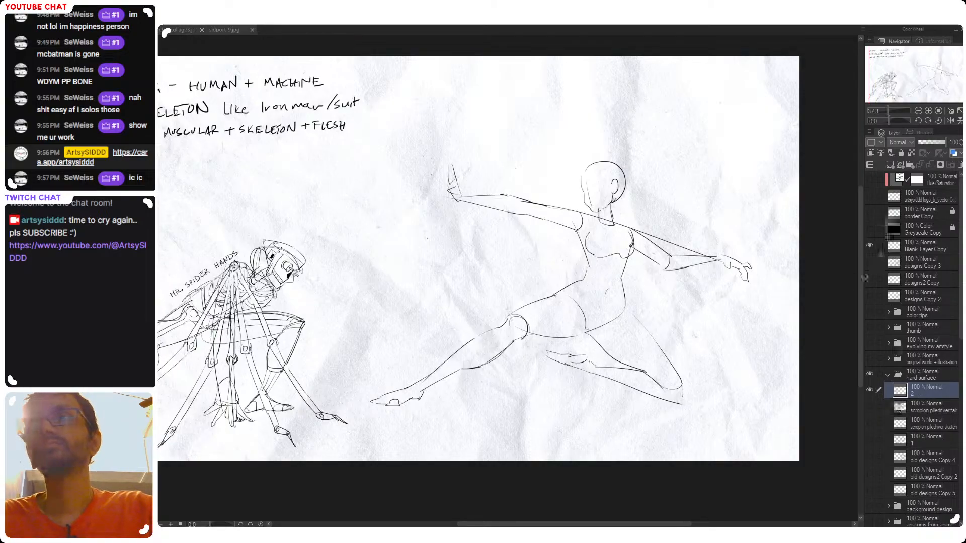
key(ctrl+z)
Toggle Layer 1 off and on to check its contents, and move it below layer 2
click(870, 390)
click(870, 390)
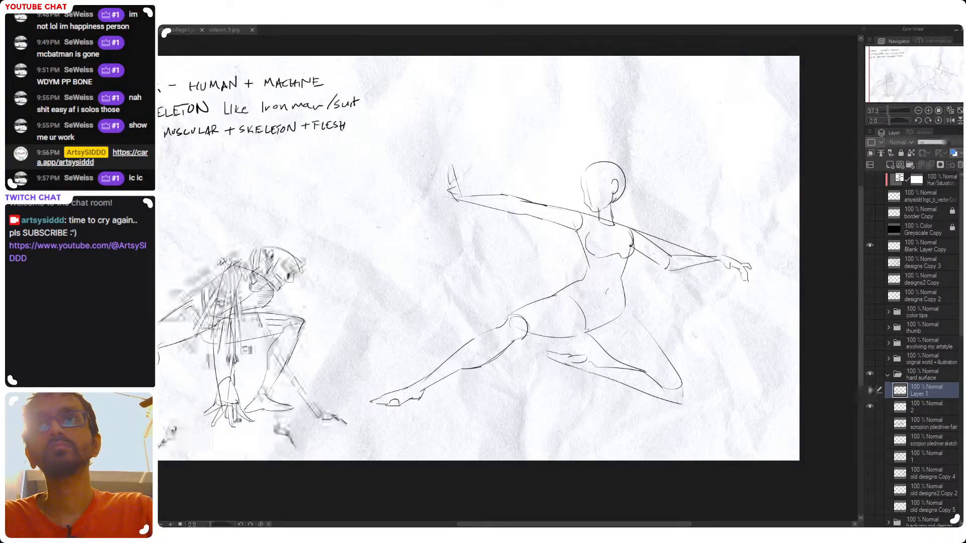
drag(895, 390, 904, 410)
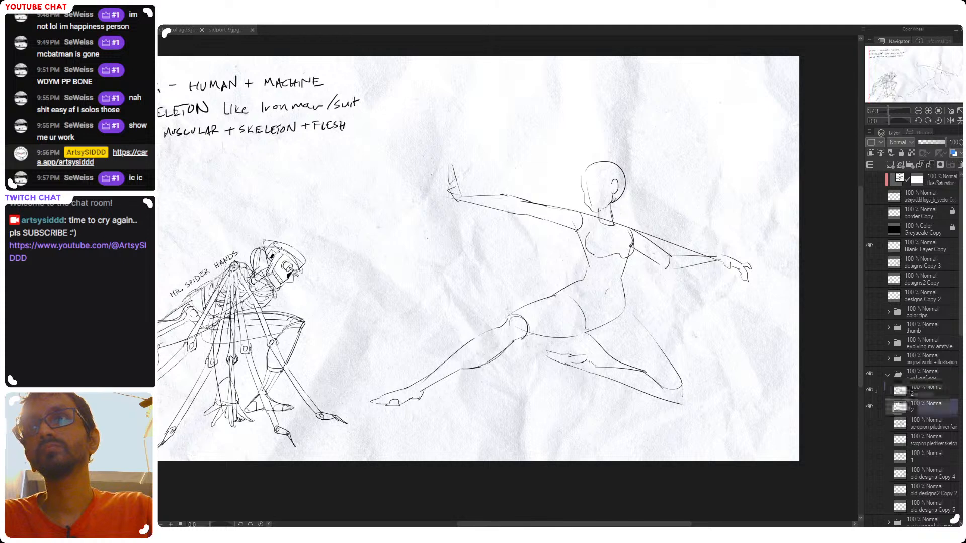
Try stray strokes around the lunging figure on layer 2, undo them, and make Layer 1 the active layer
click(907, 410)
drag(675, 273, 689, 268)
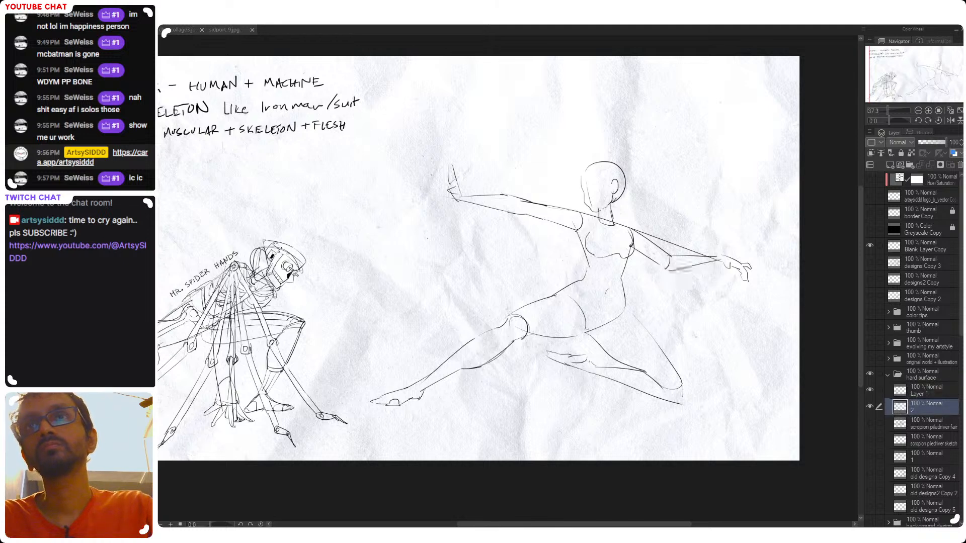
key(ctrl+z)
drag(468, 289, 565, 339)
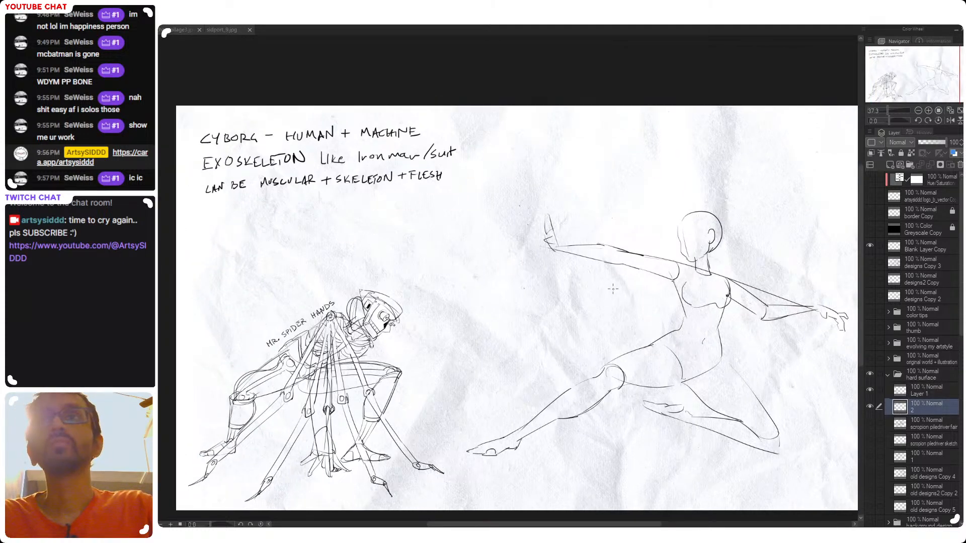
drag(613, 288, 566, 273)
mouse_move(702, 233)
mouse_down()
mouse_move(659, 463)
mouse_move(473, 272)
mouse_up()
key(ctrl+z)
click(920, 396)
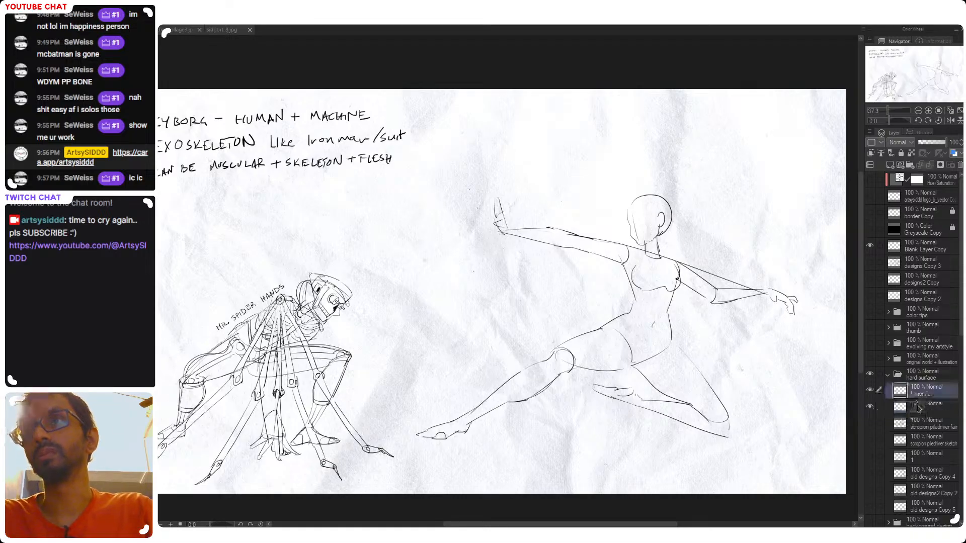
drag(684, 329, 670, 328)
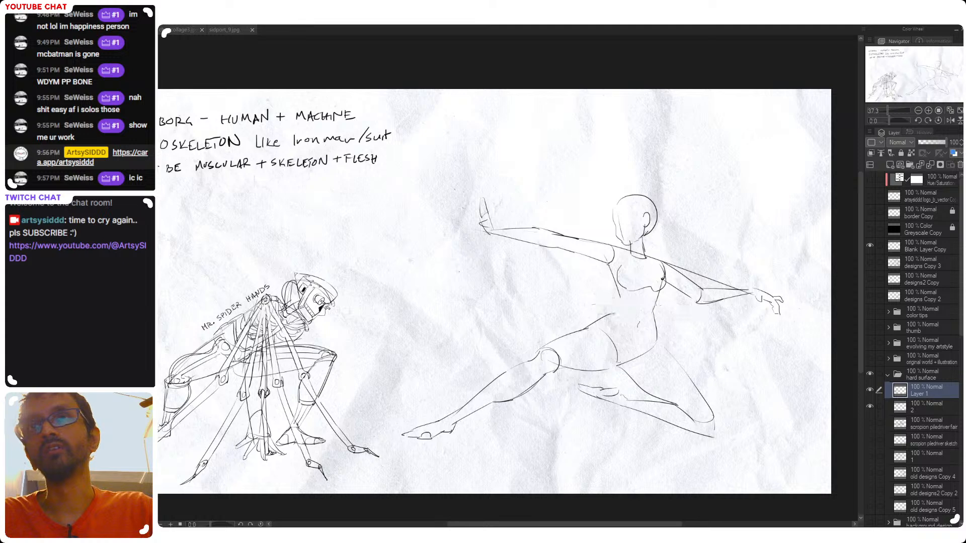
Try drawing a wide flared skirt ring around the lunging figure's waist on Layer 1, and undo it
drag(577, 305, 679, 323)
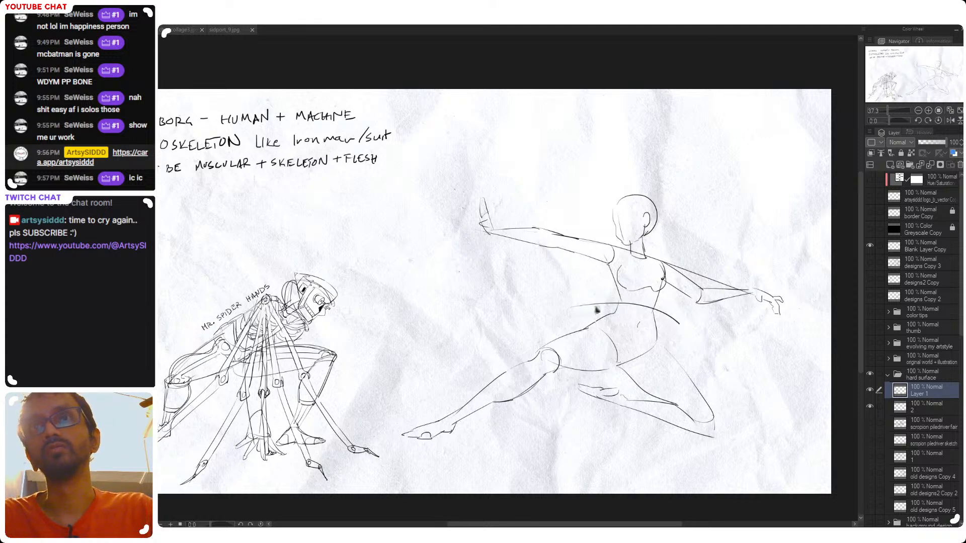
key(ctrl+z)
drag(585, 298, 686, 318)
key(ctrl+z)
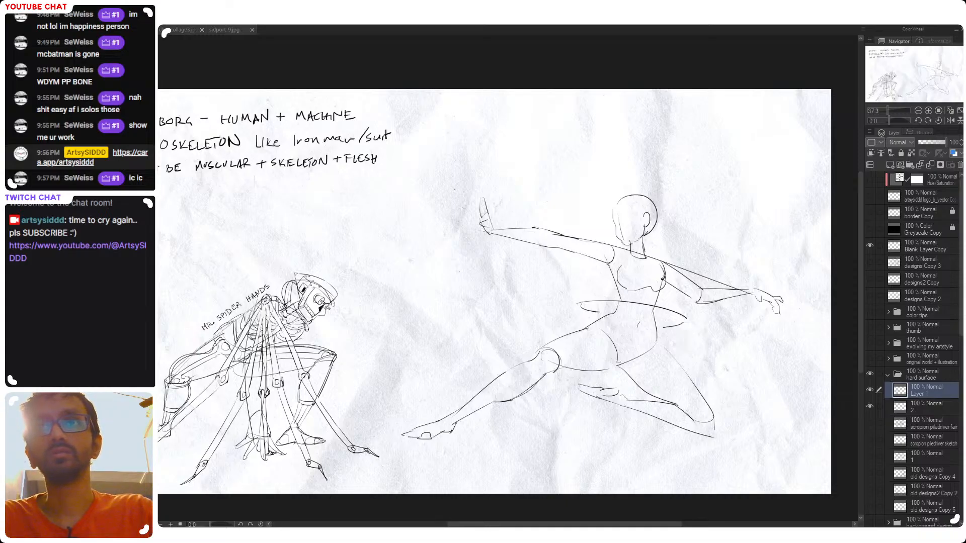
mouse_move(682, 341)
mouse_down()
mouse_move(704, 338)
mouse_move(716, 416)
mouse_move(710, 385)
mouse_move(736, 433)
mouse_up()
key(ctrl+z)
key(ctrl+z)
key(ctrl+z)
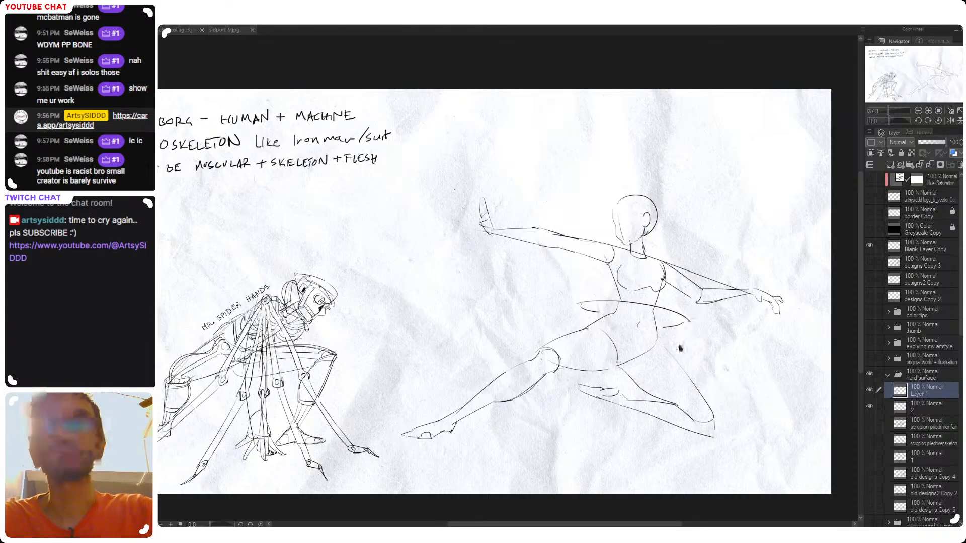
key(ctrl+z)
key(ctrl+z)
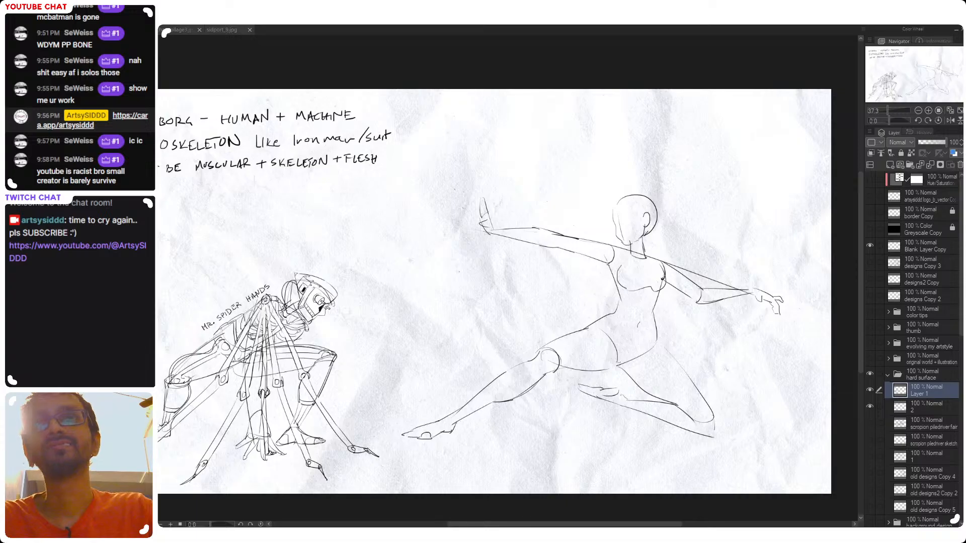
Try a cone-shaped sleeve widening from the raised hand to the shoulder plus strokes on the rear arm, and undo them all
mouse_move(495, 229)
mouse_down()
mouse_move(603, 216)
mouse_move(591, 214)
mouse_move(591, 263)
mouse_up()
mouse_move(498, 236)
mouse_down()
mouse_move(594, 267)
mouse_move(568, 277)
mouse_move(579, 283)
mouse_move(564, 267)
mouse_up()
key(ctrl+z)
key(ctrl+z)
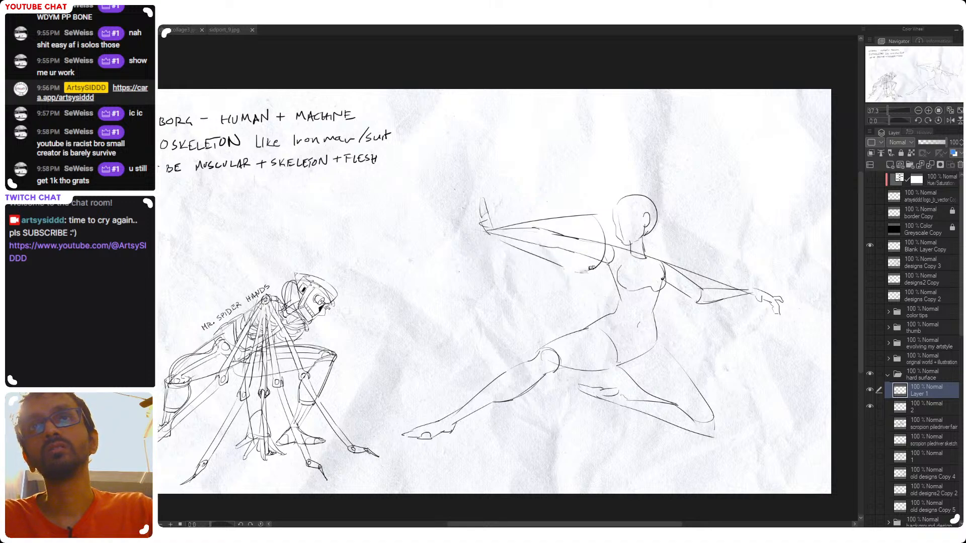
drag(688, 247, 694, 303)
key(ctrl+z)
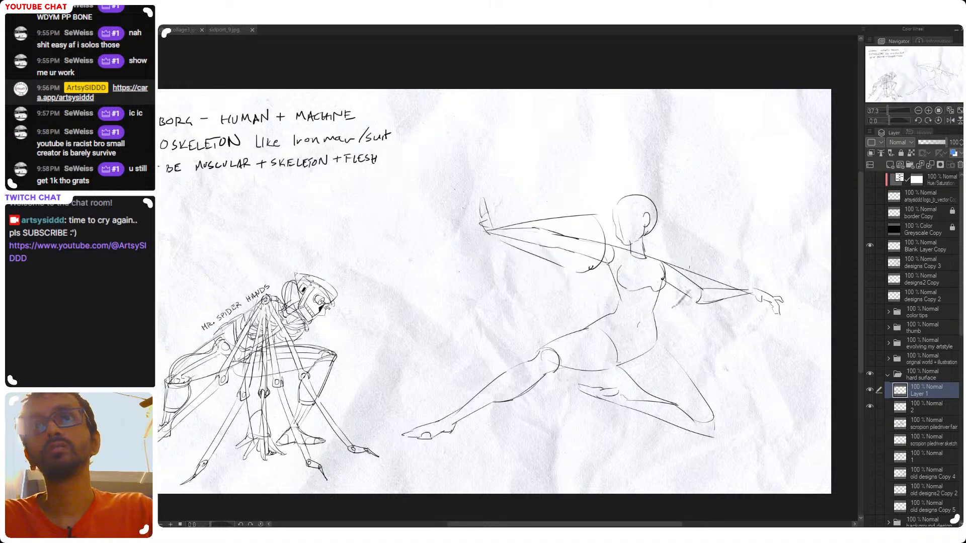
drag(691, 243, 696, 273)
key(ctrl+z)
key(ctrl+z)
key(ctrl+z)
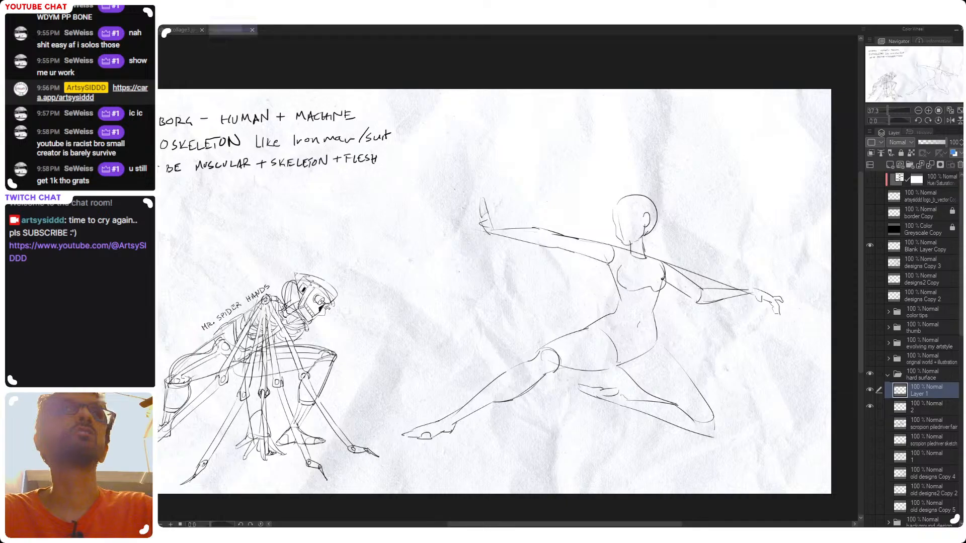
Check the finished character collage for reference, return to the cyborg page and save it
click(224, 30)
click(176, 30)
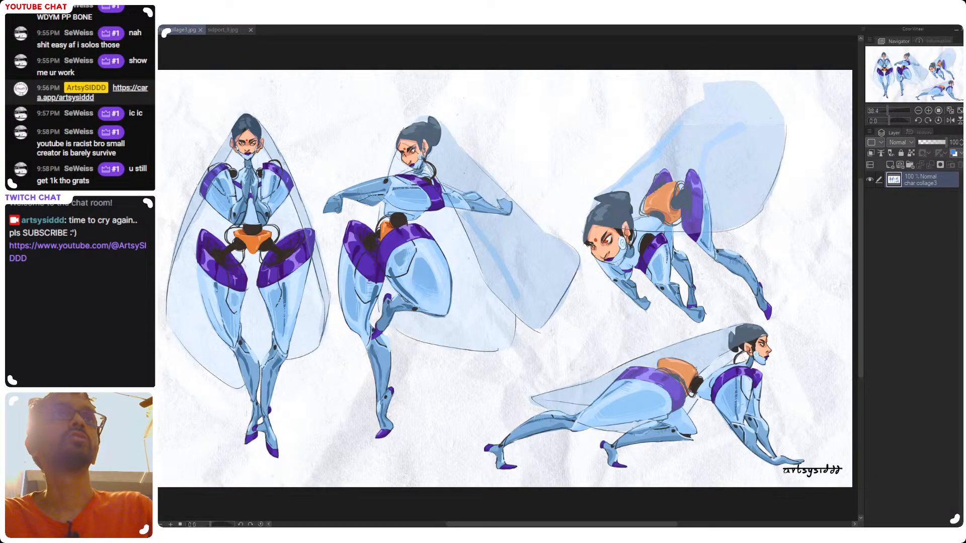
click(146, 30)
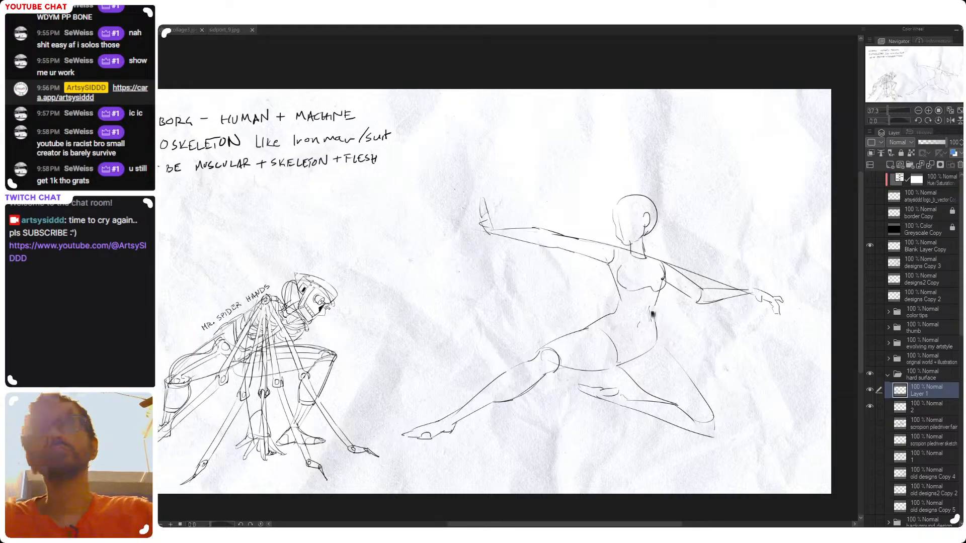
key(ctrl+s)
Draw a large rounded armor cuff flaring around the lunging figure's front thigh, redoing its curve until the shape fits
drag(567, 350, 580, 331)
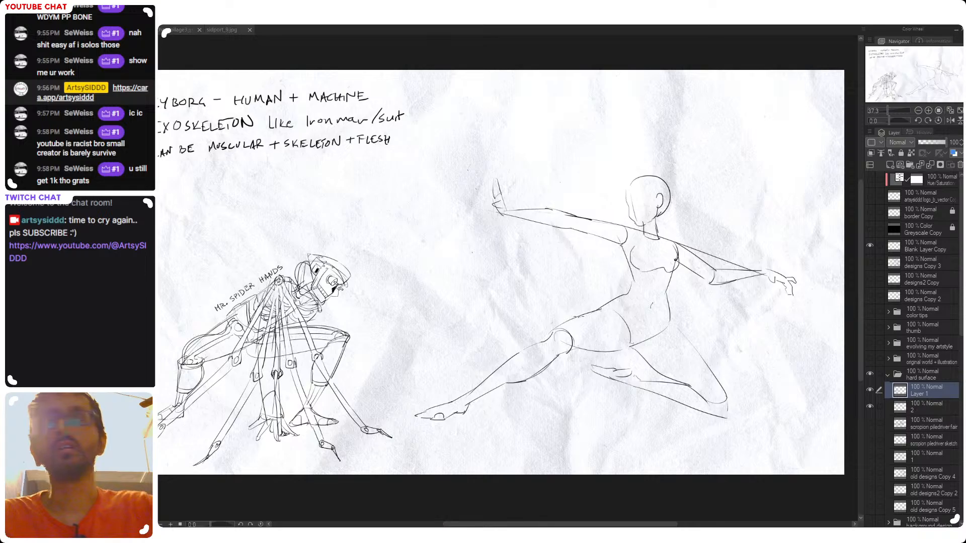
mouse_move(568, 309)
mouse_down()
mouse_move(604, 333)
mouse_move(598, 360)
mouse_up()
key(ctrl+z)
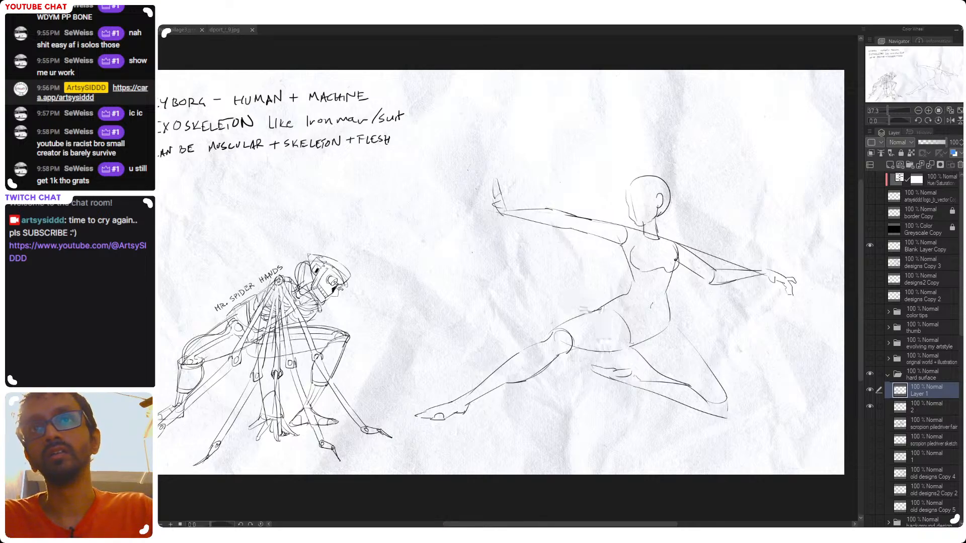
drag(567, 292, 595, 378)
key(ctrl+z)
mouse_move(578, 294)
mouse_down()
mouse_move(599, 372)
mouse_move(610, 370)
mouse_move(597, 375)
mouse_up()
key(ctrl+z)
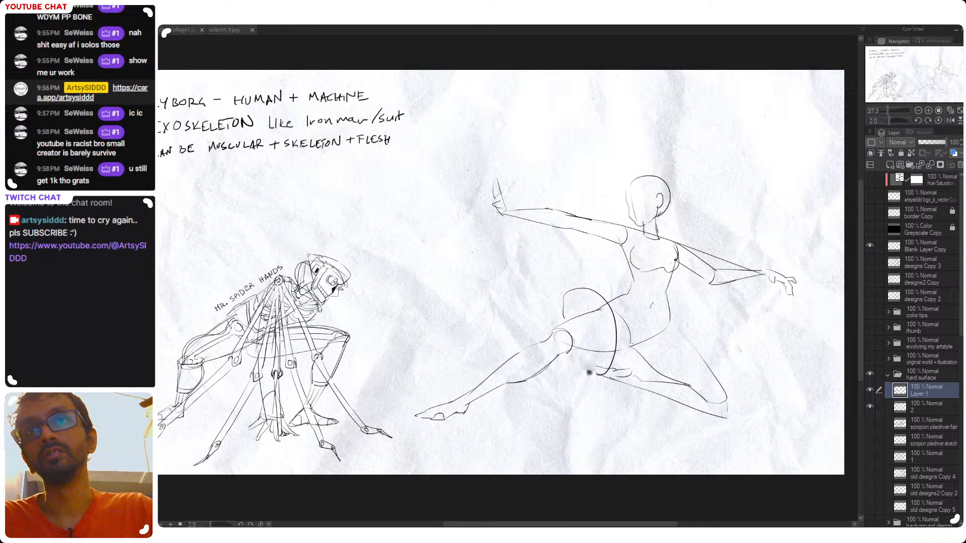
key(ctrl+z)
drag(602, 306, 597, 376)
key(ctrl+z)
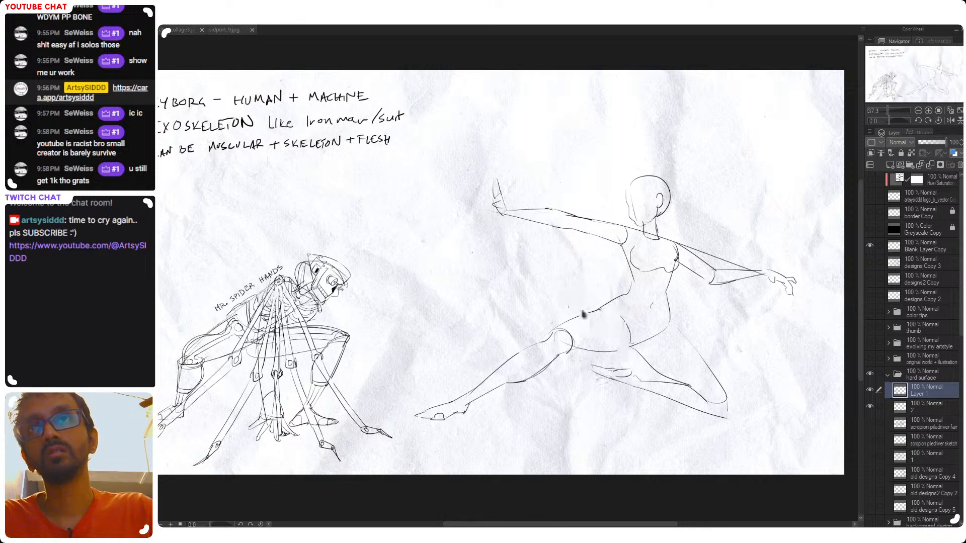
mouse_move(567, 291)
mouse_down()
mouse_move(598, 375)
mouse_move(563, 321)
mouse_move(652, 376)
mouse_up()
key(ctrl+z)
key(ctrl+z)
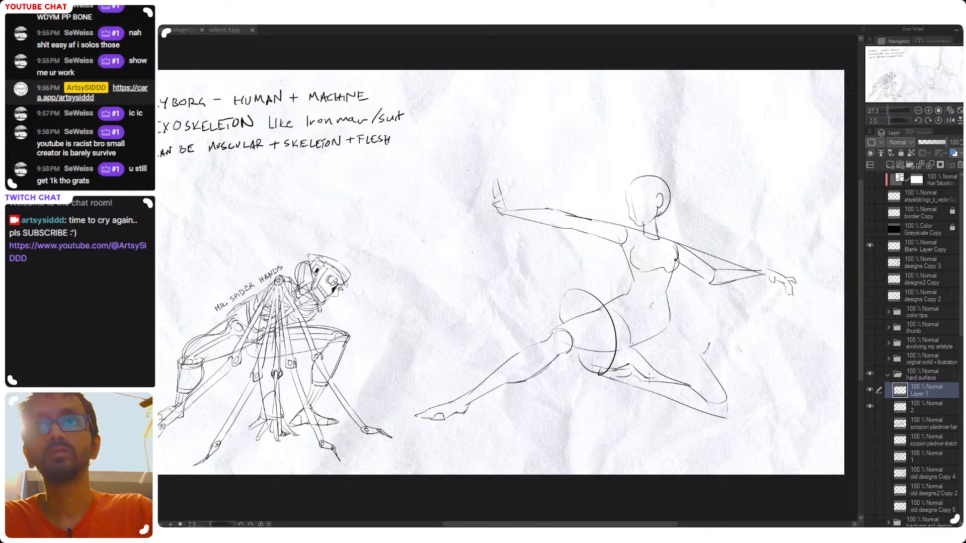
Draw the armor curves of the bent rear thigh, from the hip out to a corner and back under the leg
drag(709, 344, 661, 379)
drag(674, 304, 707, 343)
key(ctrl+z)
drag(683, 311, 708, 344)
key(ctrl+z)
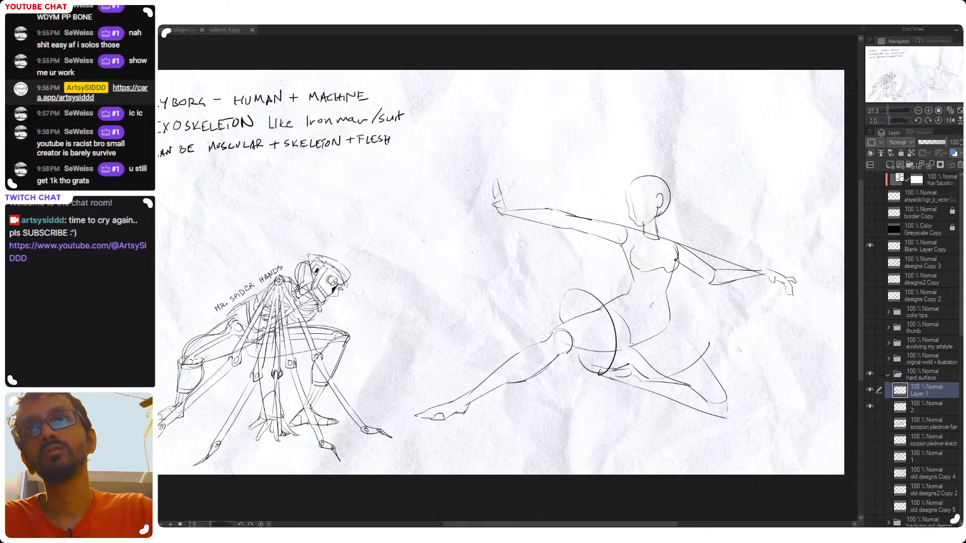
drag(683, 313, 707, 344)
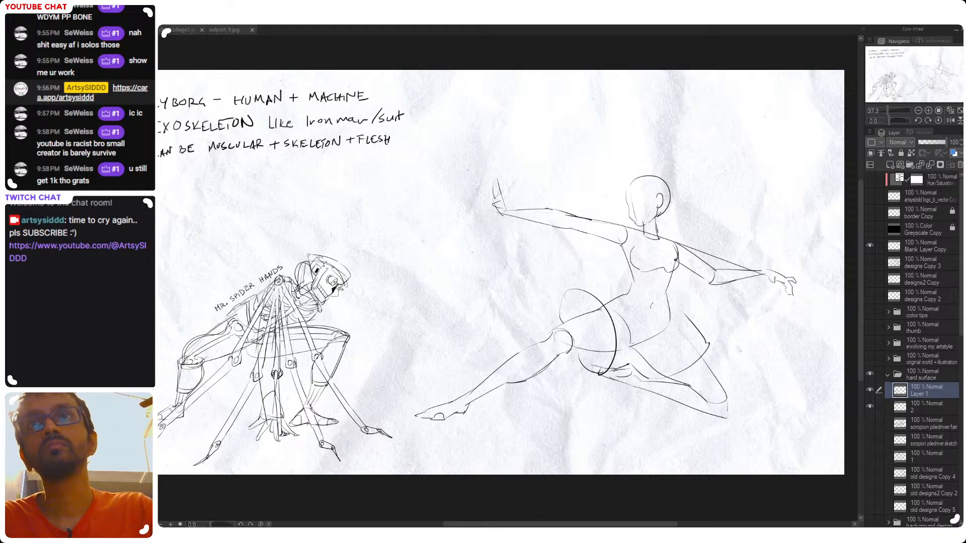
Try extending a line from the front thigh cuff into a wide belt curve across the waist, and undo the belt
drag(563, 290, 608, 277)
key(ctrl+z)
key(ctrl+z)
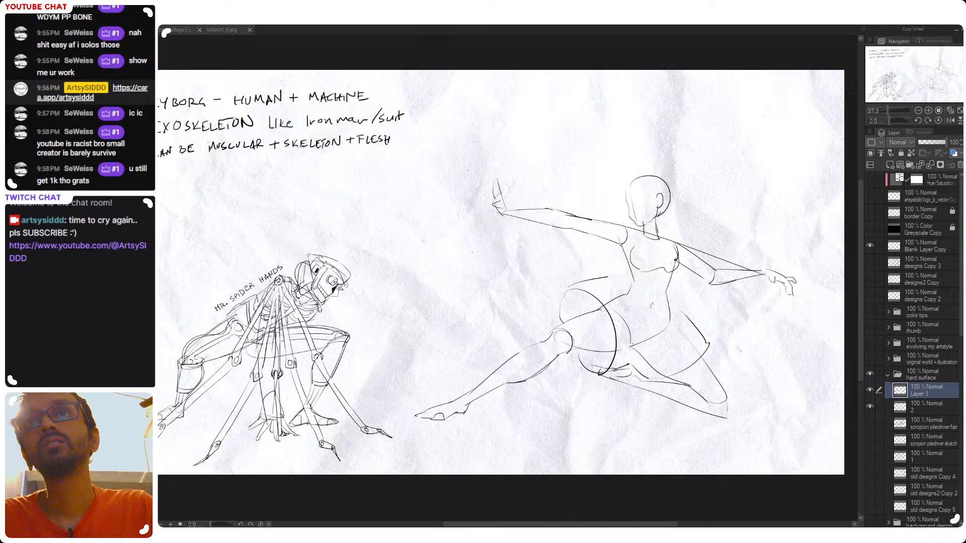
mouse_move(601, 244)
mouse_down()
mouse_move(609, 268)
mouse_move(682, 272)
mouse_move(624, 292)
mouse_move(694, 287)
mouse_up()
key(ctrl+z)
key(ctrl+z)
key(ctrl+z)
mouse_move(610, 275)
mouse_down()
mouse_move(688, 284)
mouse_move(681, 308)
mouse_up()
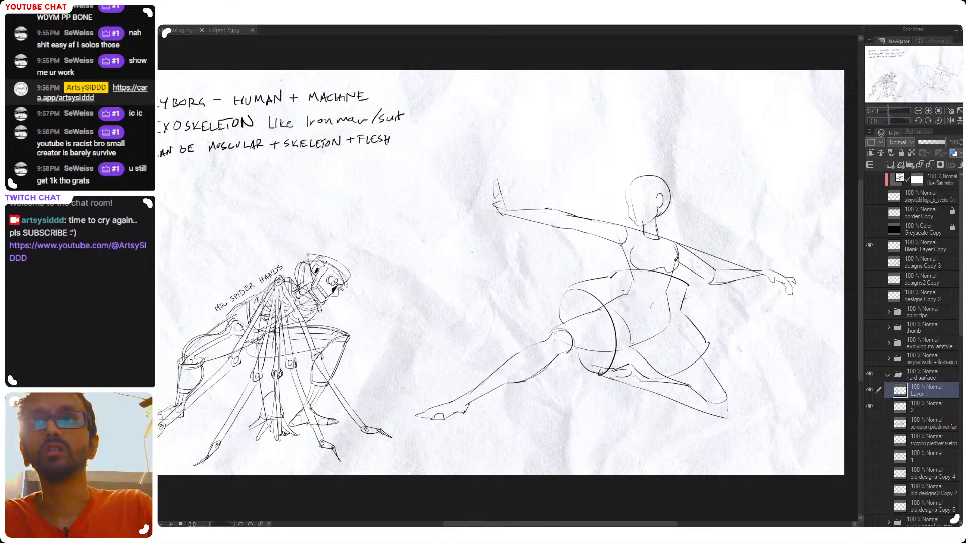
drag(616, 278, 680, 298)
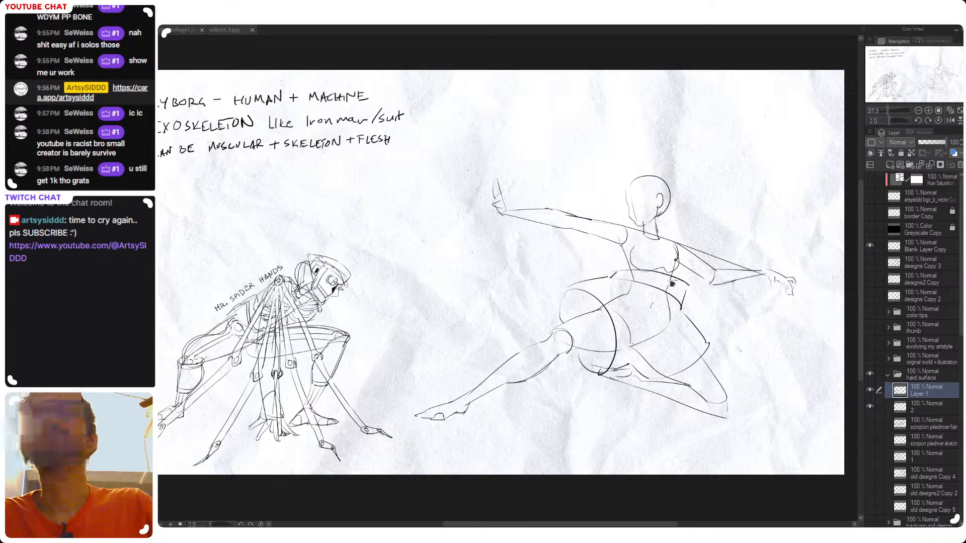
key(ctrl+z)
key(ctrl+z)
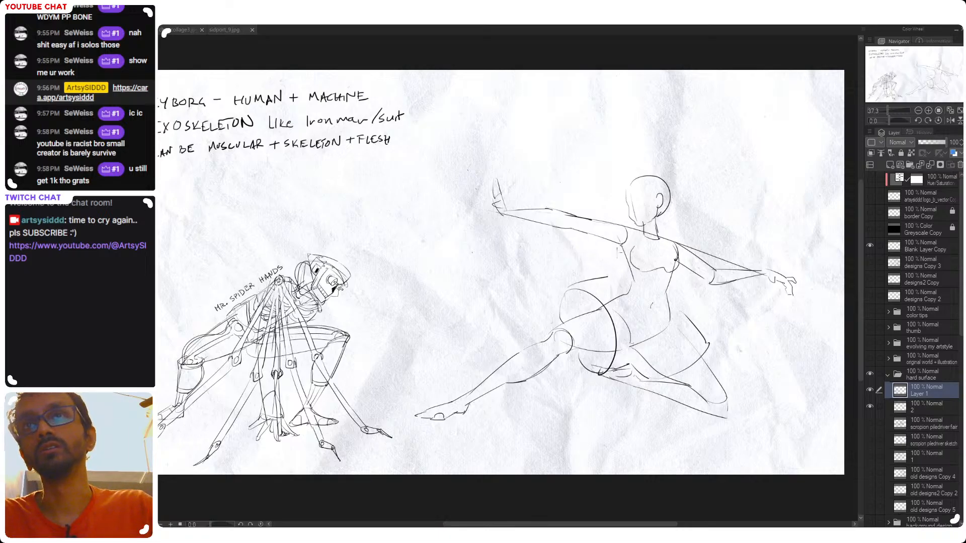
Replace the line above the front thigh cuff with a short one running from the cuff's top toward the waist
key(ctrl+z)
key(ctrl+z)
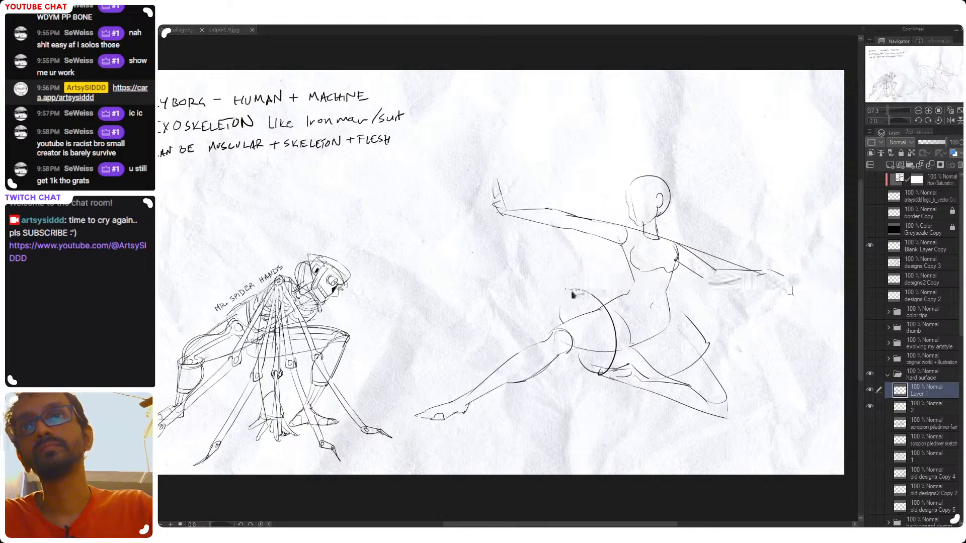
key(ctrl+y)
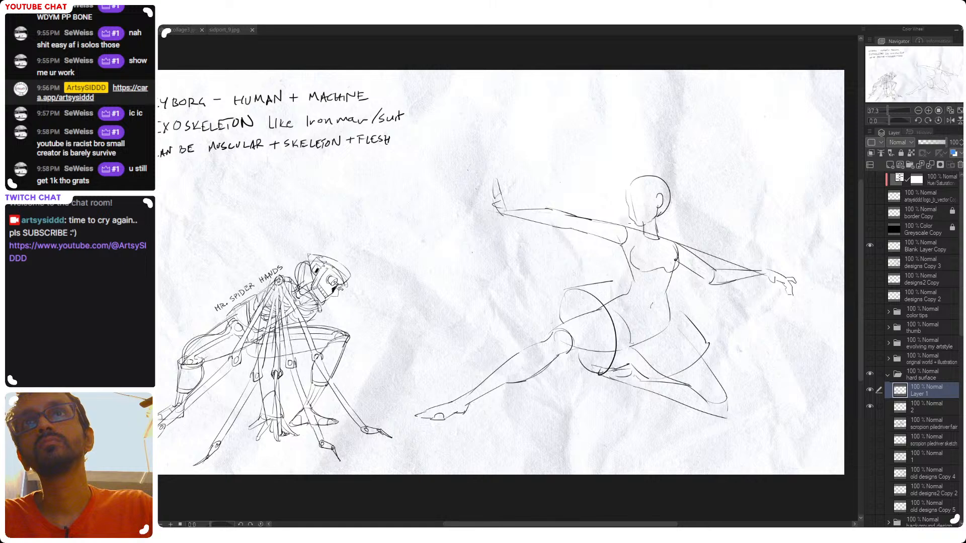
Try drawing a large dome around the lunging figure's head with a curved rim across the shoulders
drag(595, 169, 598, 214)
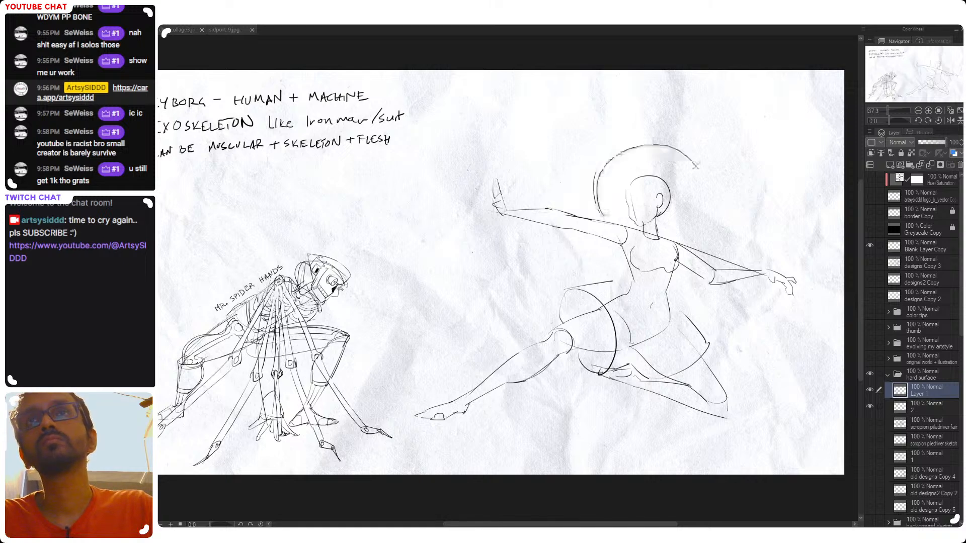
drag(626, 147, 733, 224)
key(ctrl+z)
mouse_move(597, 168)
mouse_down()
mouse_move(719, 221)
mouse_move(708, 237)
mouse_up()
mouse_move(699, 158)
mouse_down()
mouse_move(711, 177)
mouse_move(708, 237)
mouse_up()
drag(605, 218, 716, 242)
key(ctrl+z)
mouse_move(605, 218)
mouse_down()
mouse_move(706, 241)
mouse_move(622, 192)
mouse_move(609, 214)
mouse_move(684, 213)
mouse_move(712, 234)
mouse_up()
key(ctrl+z)
Try reworking the head dome's front edge and the curve of its lower rim
key(ctrl+z)
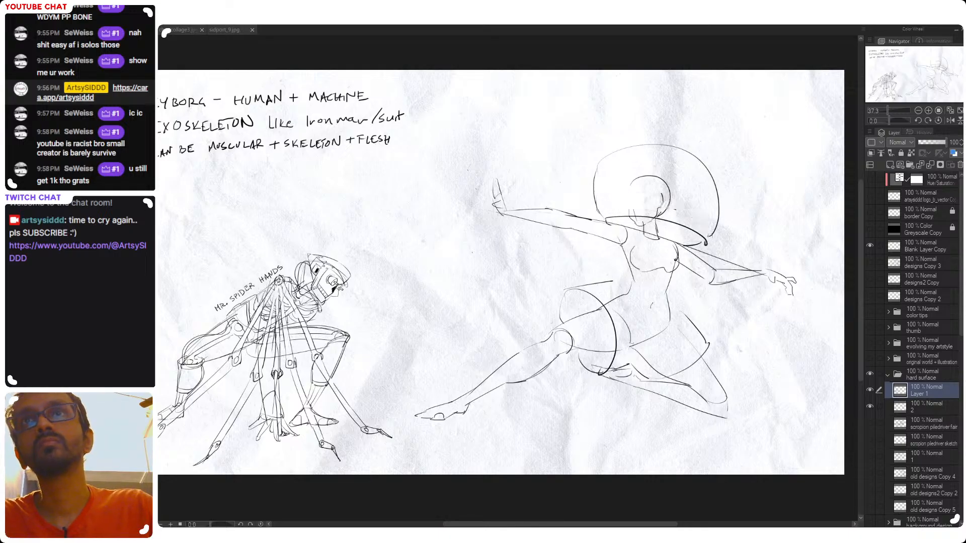
drag(661, 194, 659, 209)
drag(603, 218, 599, 221)
key(ctrl+z)
key(ctrl+z)
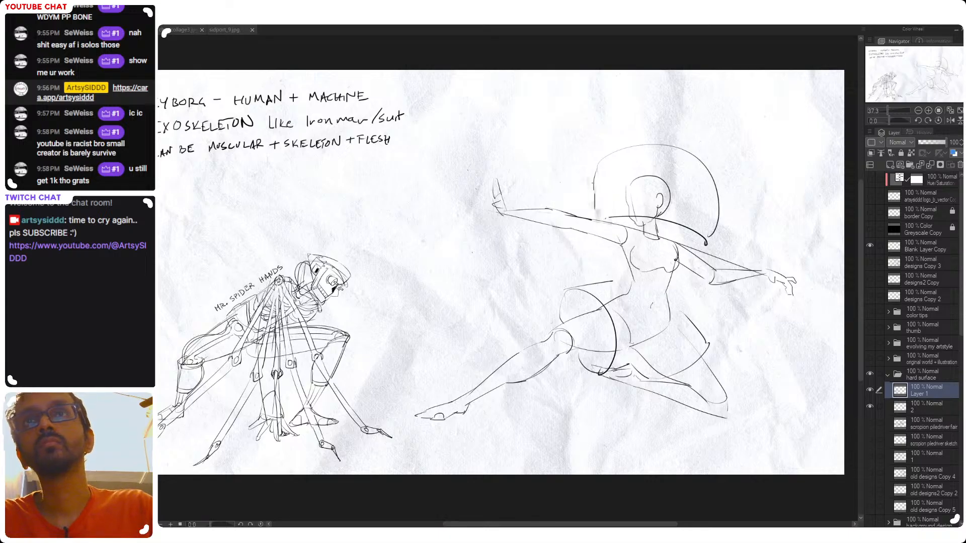
key(ctrl+z)
mouse_move(595, 179)
mouse_down()
mouse_move(600, 217)
mouse_move(696, 238)
mouse_up()
key(ctrl+z)
drag(608, 222, 702, 244)
key(ctrl+z)
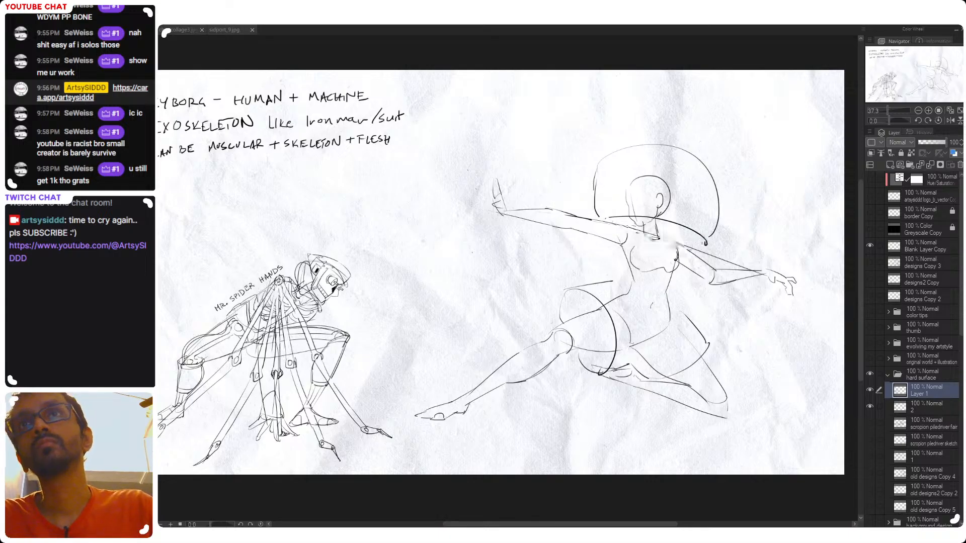
Try a tighter rear edge joining the dome to its rim, and add an inner band line along its top
mouse_move(612, 226)
mouse_down()
mouse_move(708, 244)
mouse_move(710, 168)
mouse_move(708, 236)
mouse_up()
key(e)
key(p)
key(ctrl+z)
drag(708, 170, 703, 238)
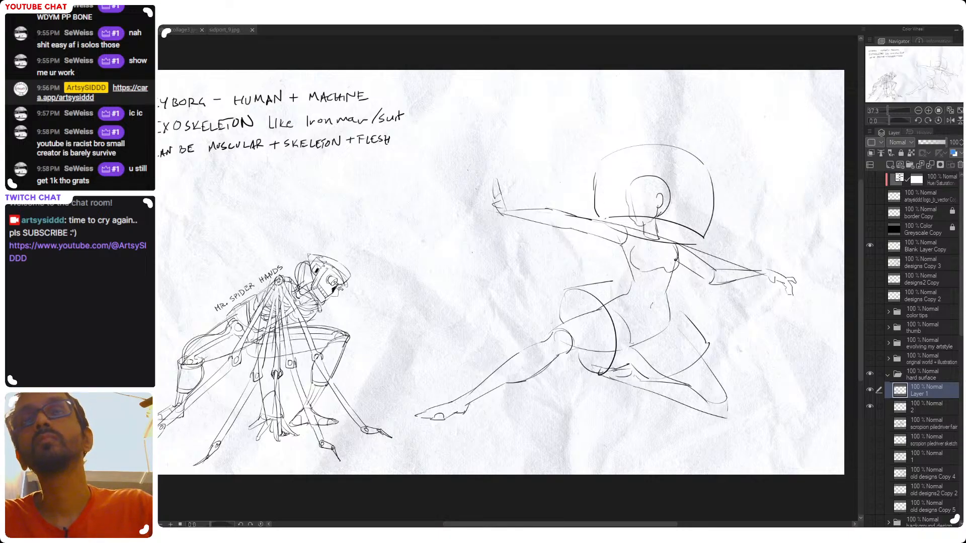
drag(711, 183, 620, 158)
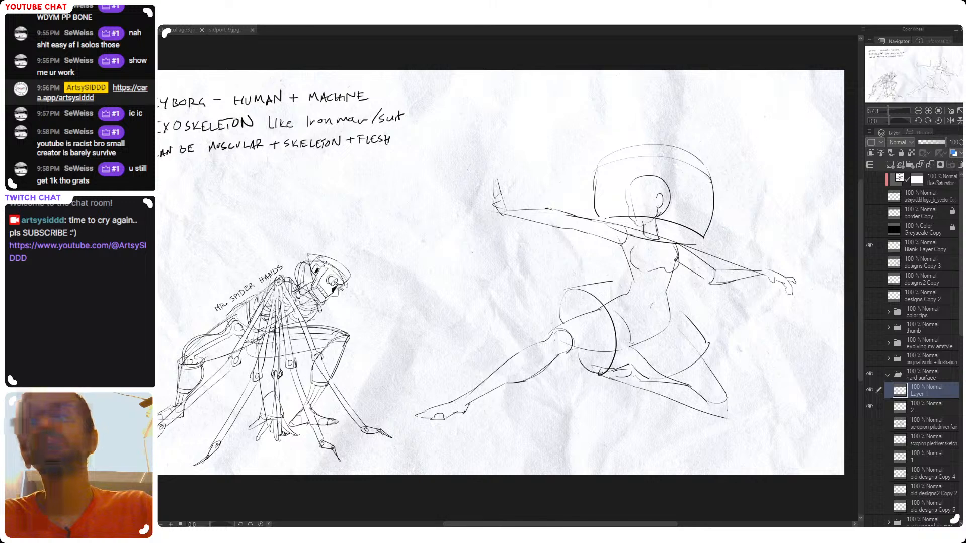
Try a stroke near the front shoulder, and undo it together with the whole head dome
drag(603, 237, 627, 236)
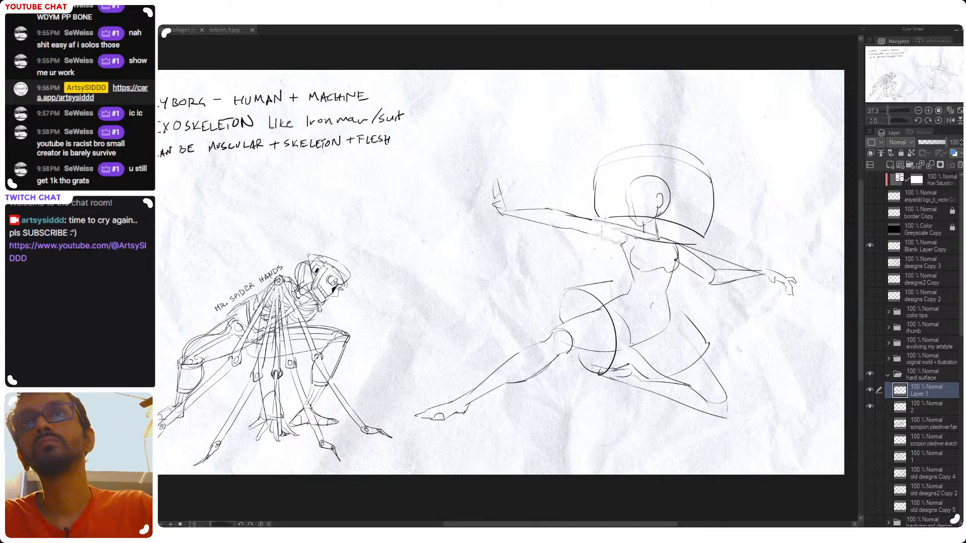
key(ctrl+z)
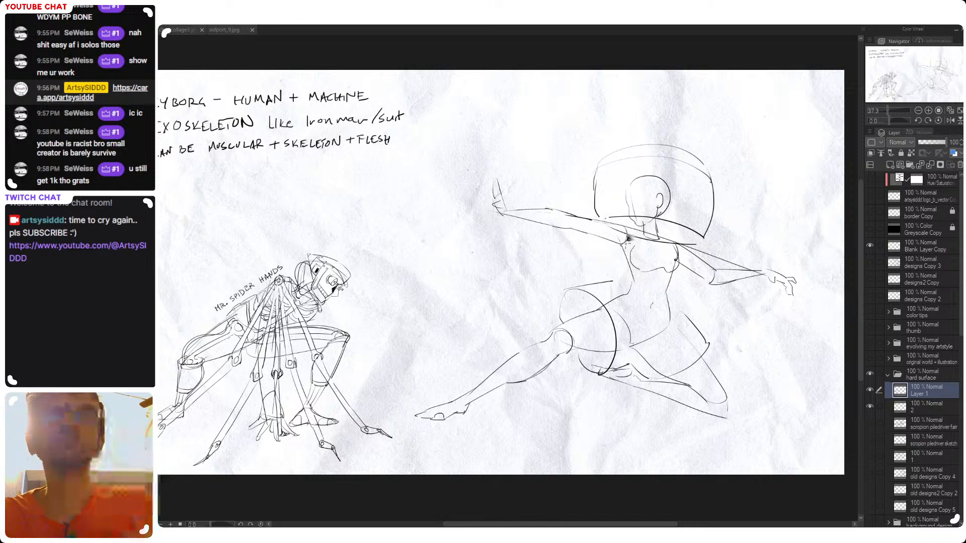
key(ctrl+z)
key(ctrl+z)
key(ctrl+z)
key(ctrl+z)
key(ctrl+z)
key(ctrl+z)
key(ctrl+z)
key(ctrl+z)
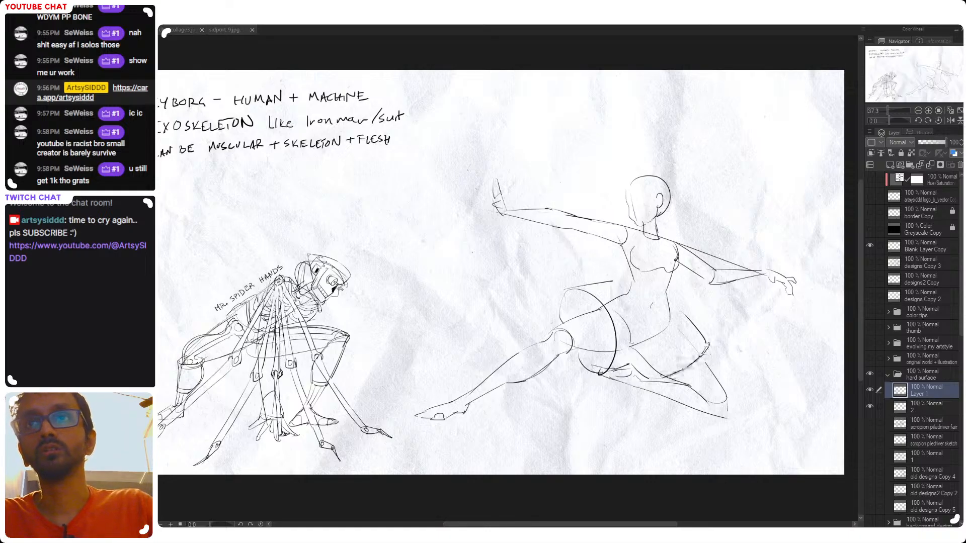
Try a heavier curve across the end of the rear thigh and contour strokes at the waist and front hip
drag(650, 382, 706, 344)
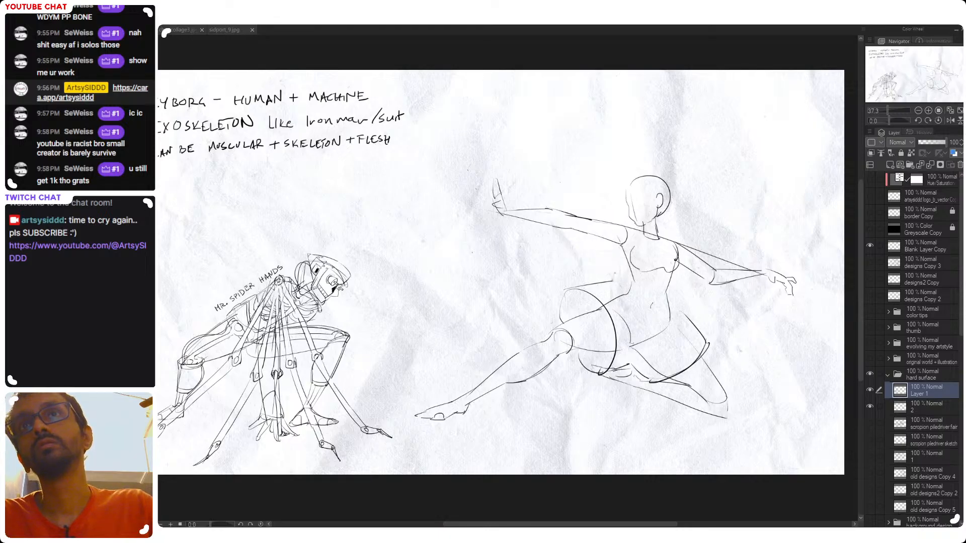
drag(613, 265, 678, 272)
key(ctrl+z)
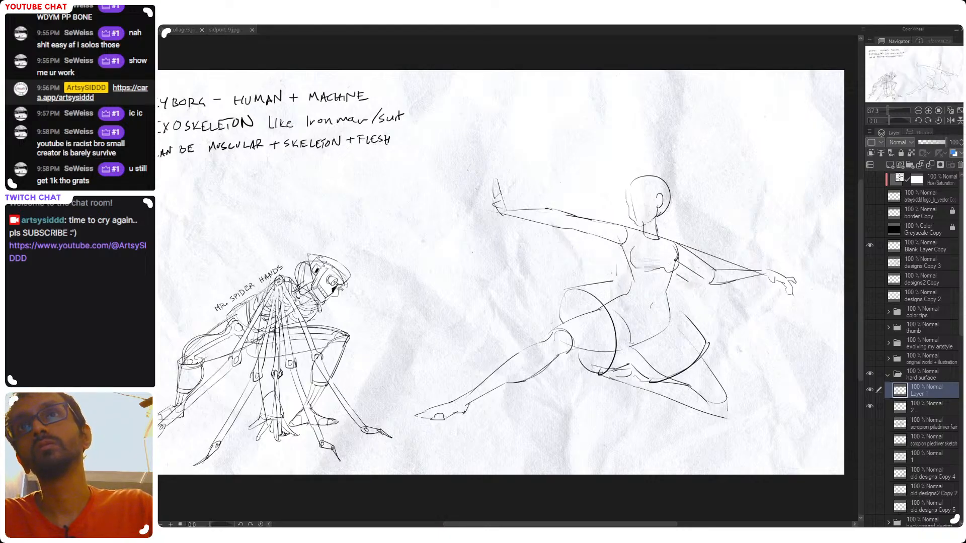
mouse_move(566, 292)
mouse_down()
mouse_move(609, 282)
mouse_move(575, 292)
mouse_move(591, 299)
mouse_move(573, 294)
mouse_move(601, 309)
mouse_up()
key(p)
key(ctrl+z)
key(ctrl+z)
key(ctrl+z)
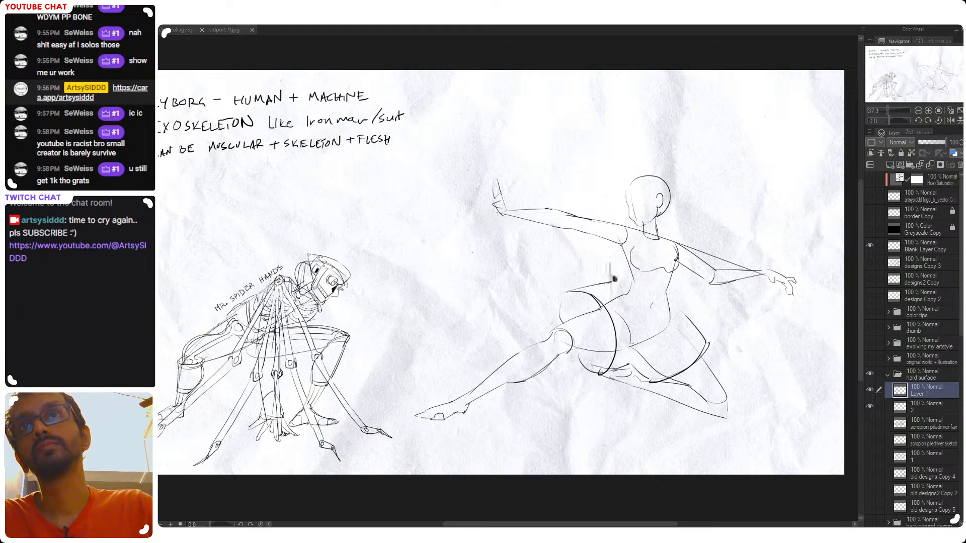
Draw the rear contour of the hip armor from a small notch at the waist down toward the thigh
mouse_move(608, 266)
mouse_down()
mouse_move(686, 282)
mouse_move(684, 302)
mouse_up()
key(ctrl+z)
key(ctrl+z)
drag(686, 282, 692, 321)
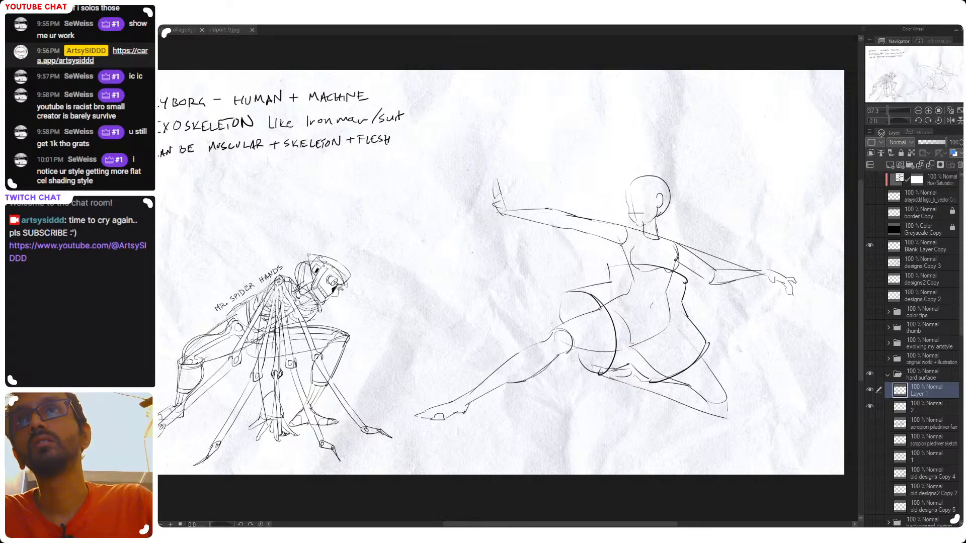
Try a wide curved collar around the neck with its lower edge resting across the shoulders
drag(678, 225, 619, 216)
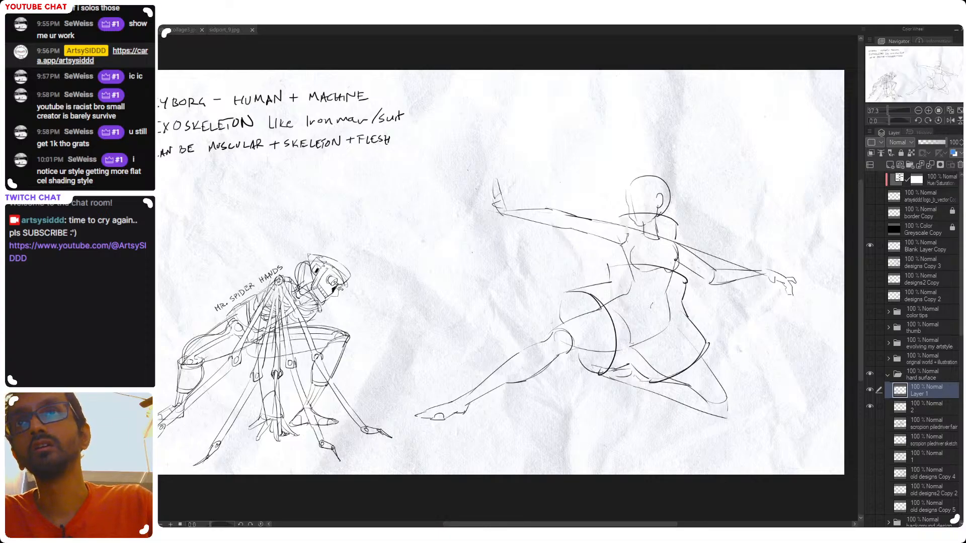
drag(632, 230, 673, 241)
key(ctrl+z)
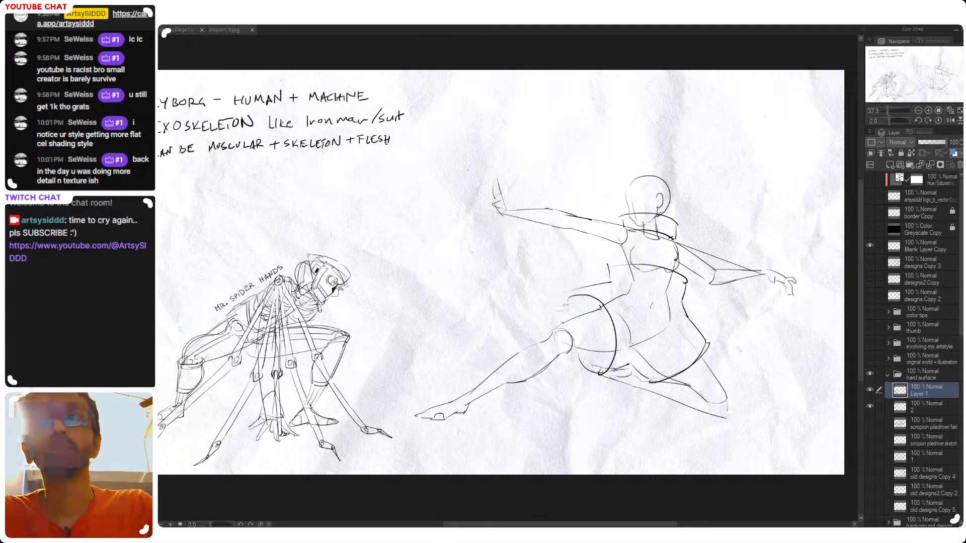
Reshape the front thigh armor with a straighter outer edge and a curved cuff just above the knee
mouse_move(563, 296)
mouse_down()
mouse_move(569, 354)
mouse_move(591, 375)
mouse_up()
key(ctrl+z)
key(ctrl+z)
key(ctrl+z)
Erase the heavy curve at the end of the rear thigh and redraw it as a cleaner, thinner armor edge
key(ctrl+z)
key(ctrl+z)
key(ctrl+z)
key(ctrl+z)
key(ctrl+z)
drag(567, 322, 582, 357)
key(ctrl+z)
drag(567, 322, 578, 354)
key(ctrl+z)
mouse_move(709, 345)
mouse_down()
mouse_move(715, 377)
mouse_move(713, 338)
mouse_move(666, 374)
mouse_up()
key(ctrl+z)
key(ctrl+z)
key(e)
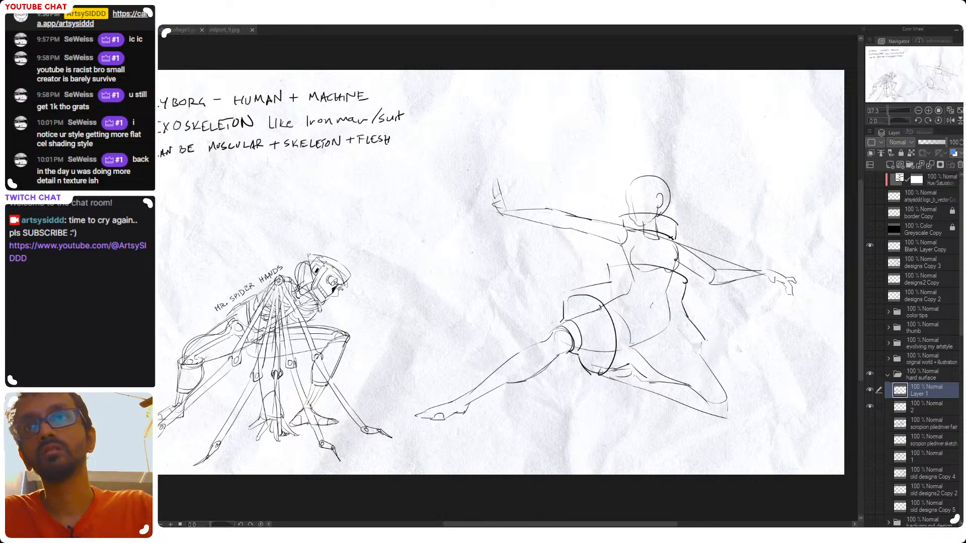
drag(707, 349, 659, 384)
key(ctrl+z)
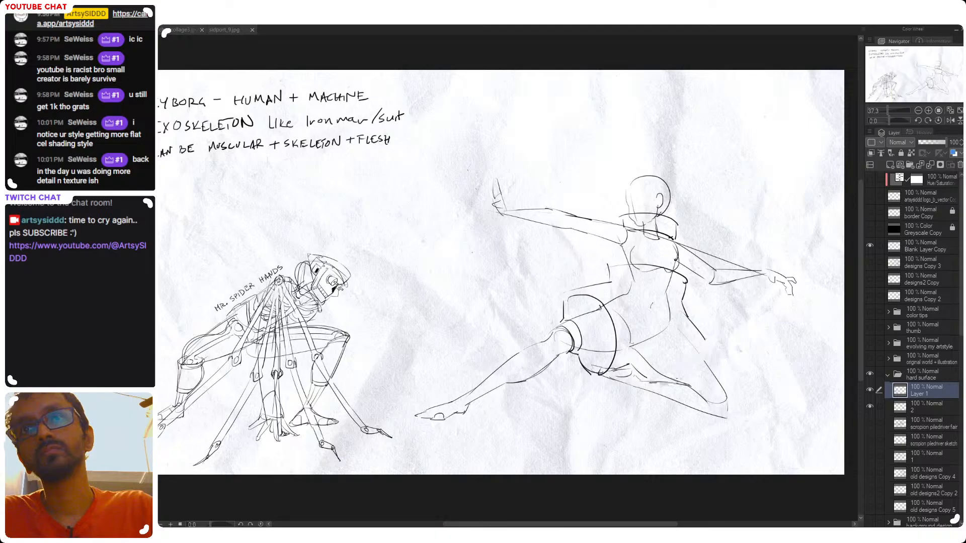
drag(712, 346, 653, 384)
key(ctrl+z)
mouse_move(713, 347)
mouse_down()
mouse_move(654, 385)
mouse_move(713, 348)
mouse_up()
key(ctrl+z)
key(ctrl+z)
key(ctrl+z)
key(ctrl+z)
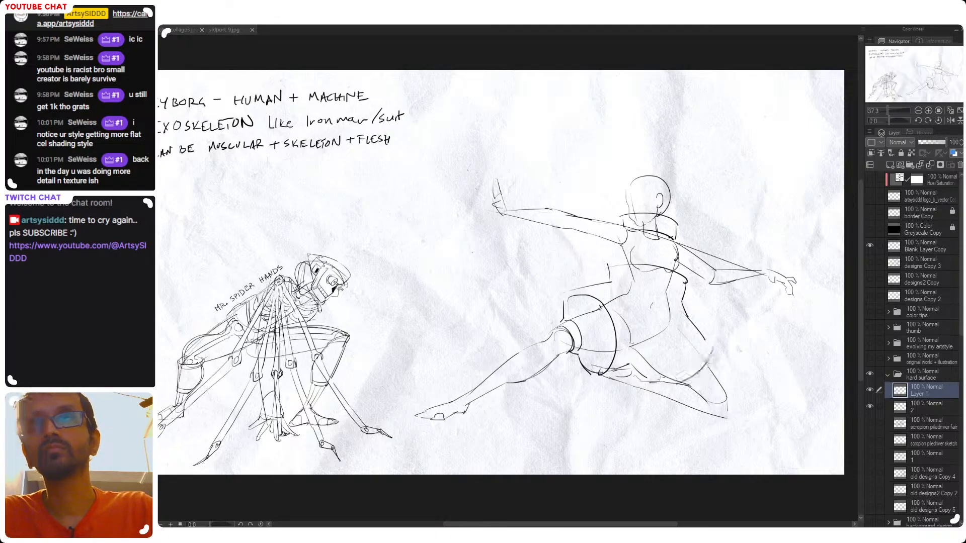
drag(656, 387, 713, 346)
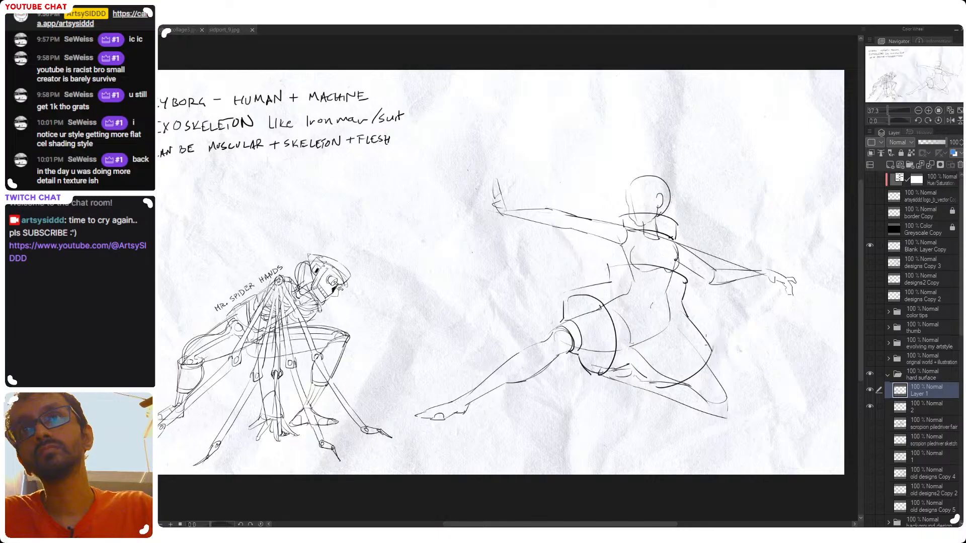
Add a second curved line beyond the rear thigh's edge to form a band near the knee
drag(644, 379, 663, 387)
key(ctrl+z)
mouse_move(715, 363)
mouse_down()
mouse_move(720, 377)
mouse_move(694, 390)
mouse_up()
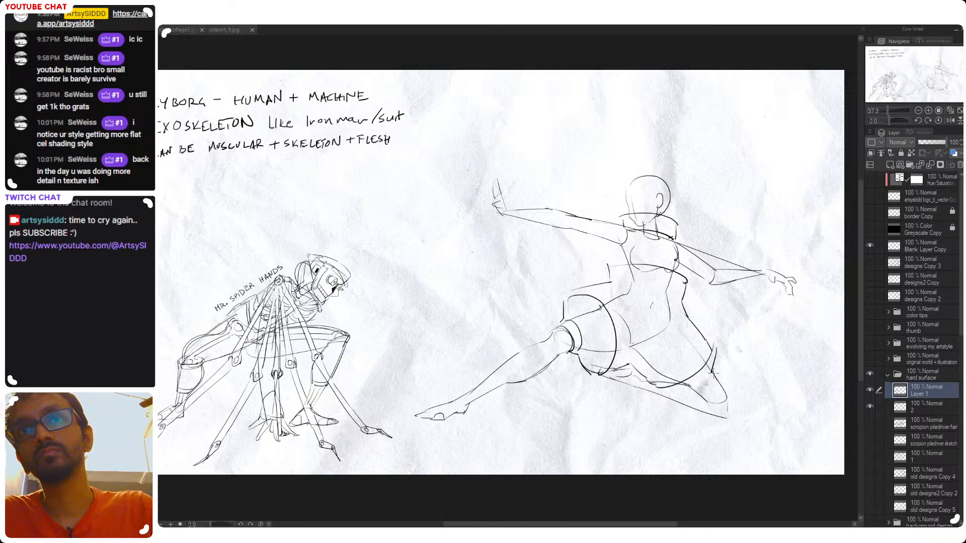
drag(701, 378, 683, 388)
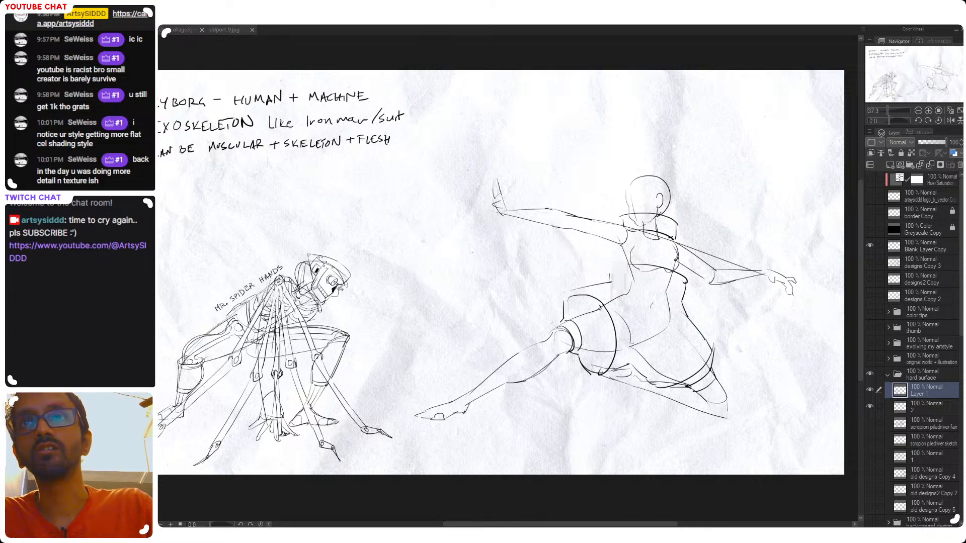
Draw a double-lined waist band beneath the chest with a short line joining it to the front hip edge
drag(632, 270, 670, 274)
key(ctrl+z)
key(ctrl+z)
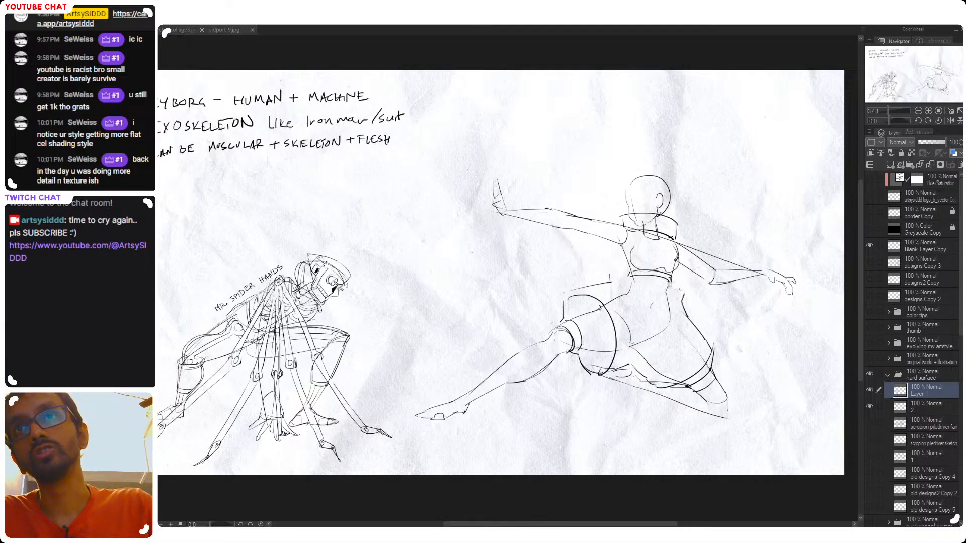
drag(610, 279, 632, 275)
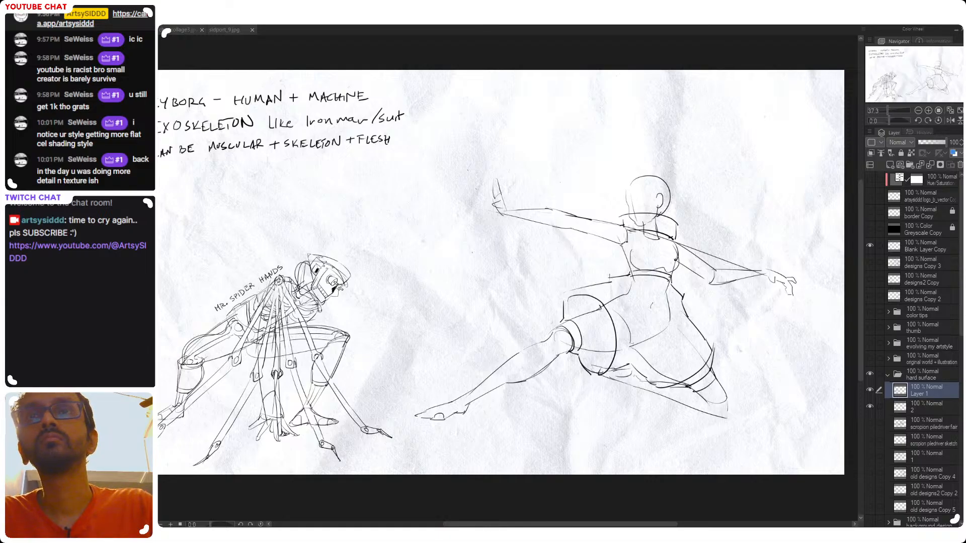
Undo the neck collar strokes and try redrawing the collar's curve across the front of the neck
key(ctrl+z)
key(ctrl+z)
key(ctrl+z)
key(ctrl+z)
key(ctrl+z)
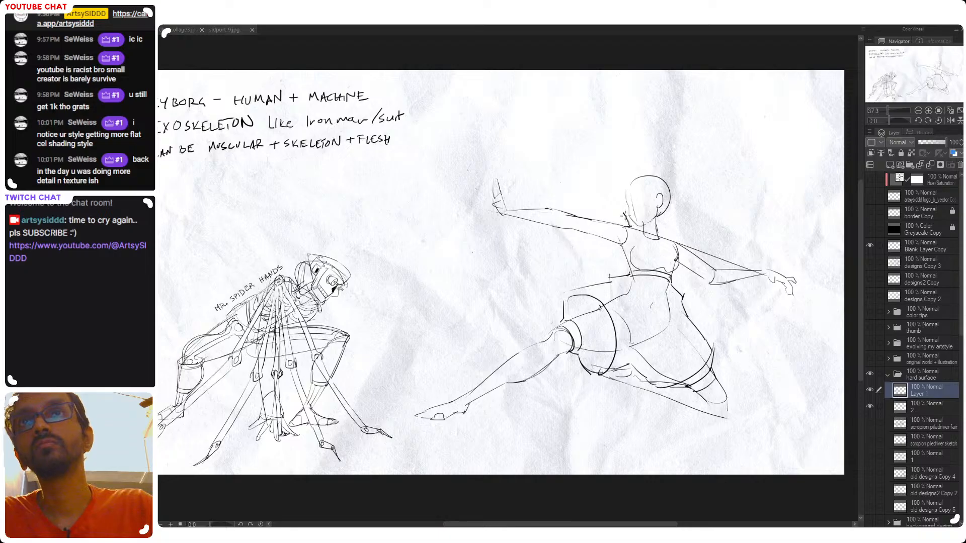
mouse_move(625, 216)
mouse_down()
mouse_move(669, 233)
mouse_move(677, 223)
mouse_up()
key(ctrl+z)
key(ctrl+z)
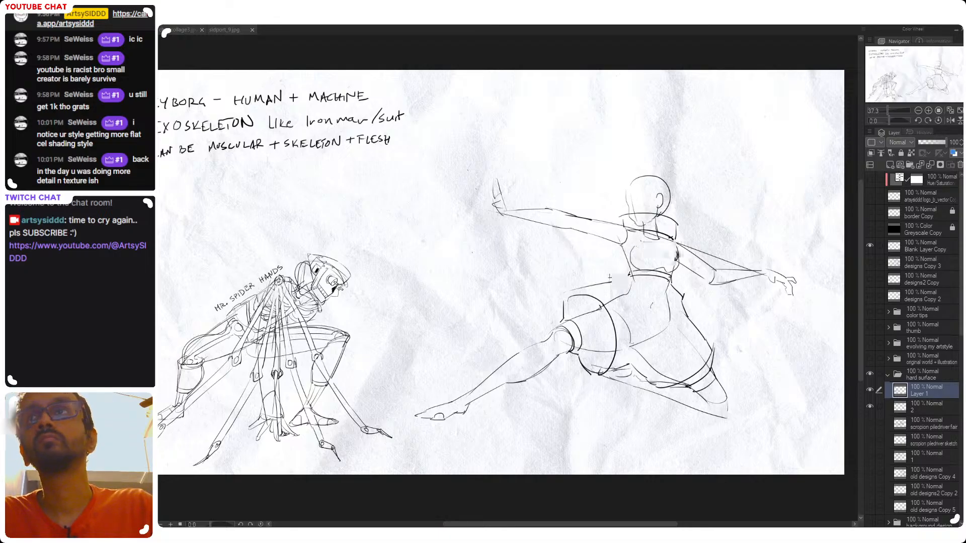
Draw the front hip plate's upper edge stepping up to the waist band, and clean up the rear hip corner
scroll(663, 246, up, 2)
key(ctrl+z)
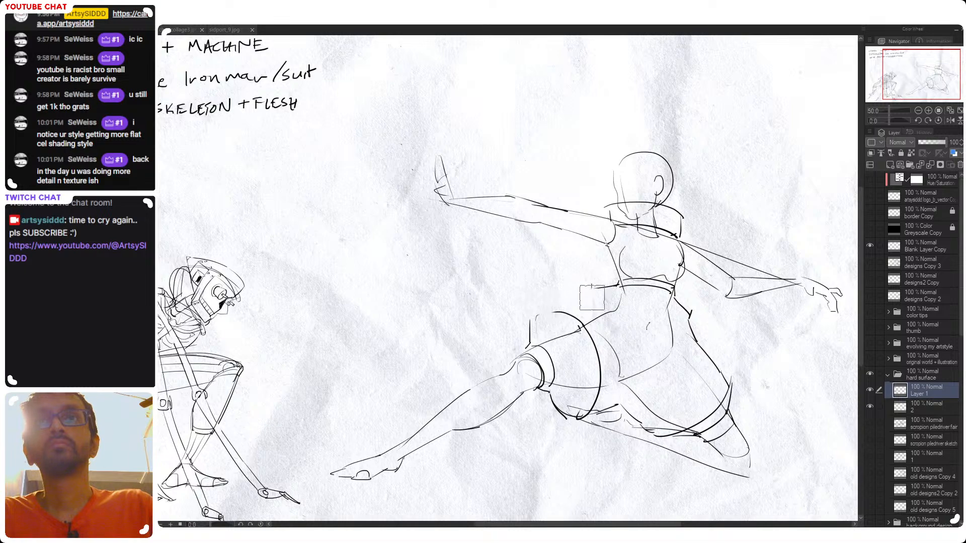
drag(524, 316, 597, 303)
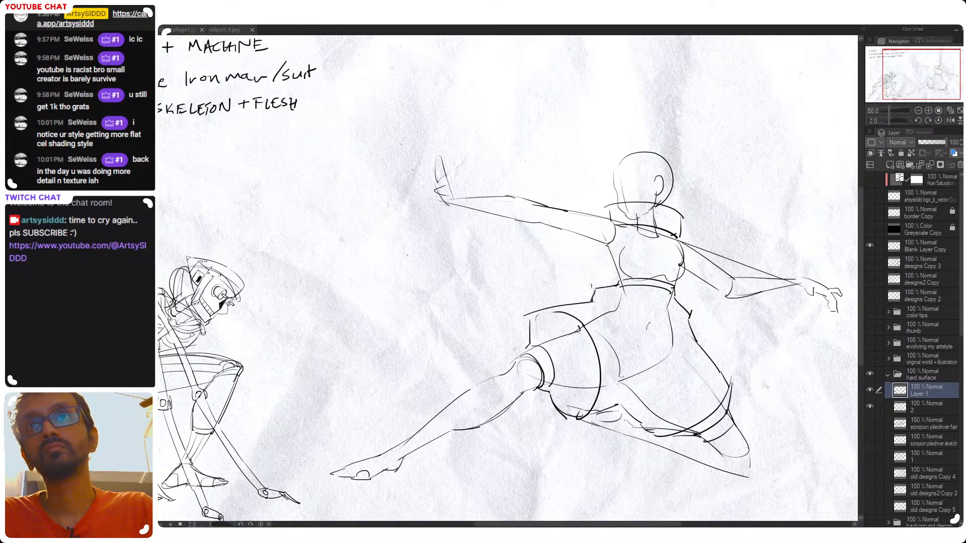
key(e)
drag(698, 311, 688, 322)
key(ctrl+minus)
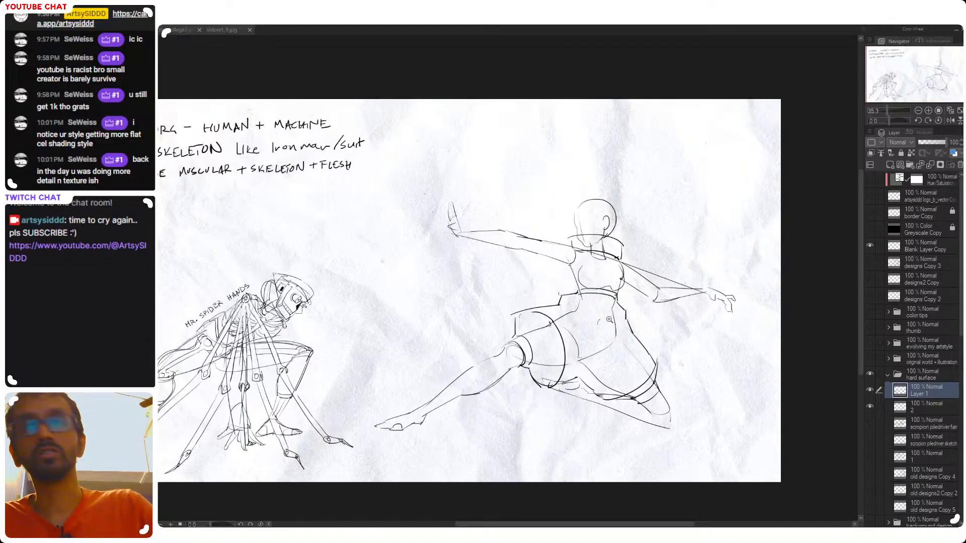
Draw a curved panel line over the front of the pelvis from the hip plate down to the crotch
scroll(586, 301, up, 1)
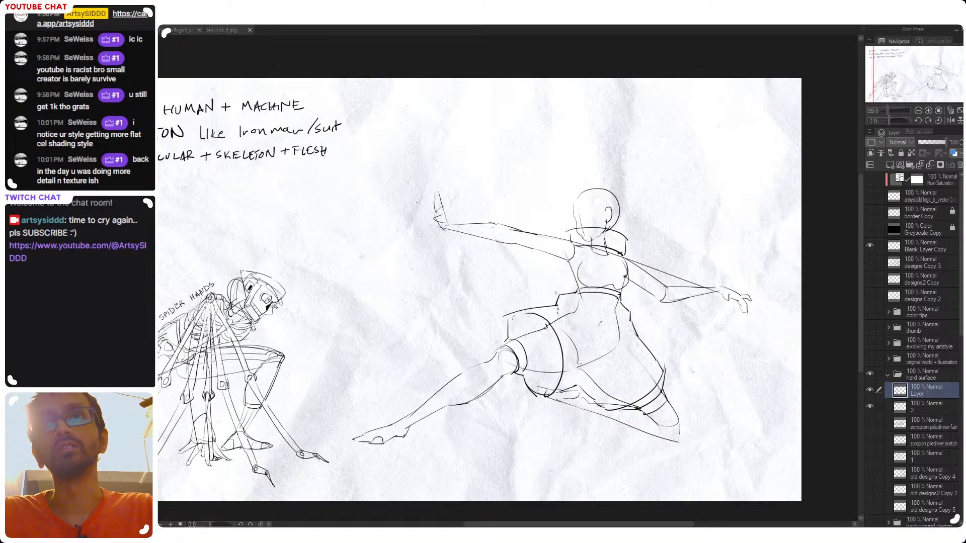
mouse_move(562, 308)
mouse_down()
mouse_move(591, 368)
mouse_move(601, 355)
mouse_move(584, 378)
mouse_move(626, 339)
mouse_up()
key(ctrl+z)
key(ctrl+z)
mouse_move(580, 370)
mouse_down()
mouse_move(631, 326)
mouse_move(592, 365)
mouse_up()
Draw a curved line across the top of the pelvis armor from front hip to rear hip, and save the file
key(ctrl+z)
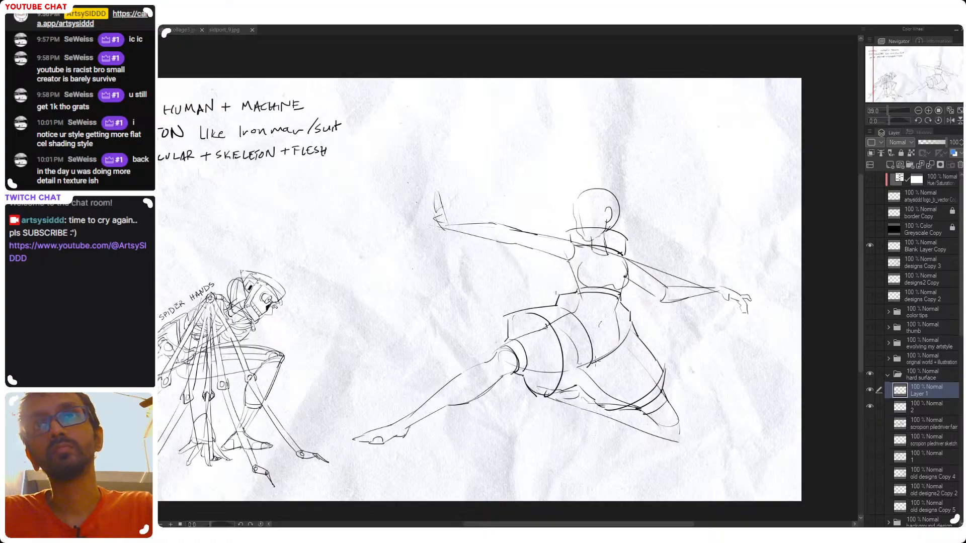
drag(556, 308, 631, 322)
key(ctrl+z)
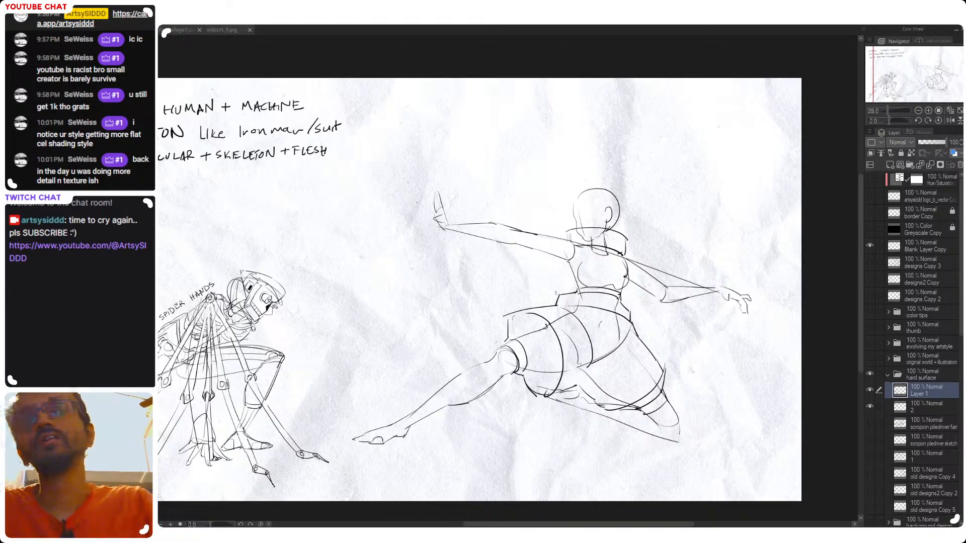
drag(581, 297, 628, 314)
key(ctrl+z)
key(ctrl+z)
drag(562, 298, 630, 311)
key(ctrl+s)
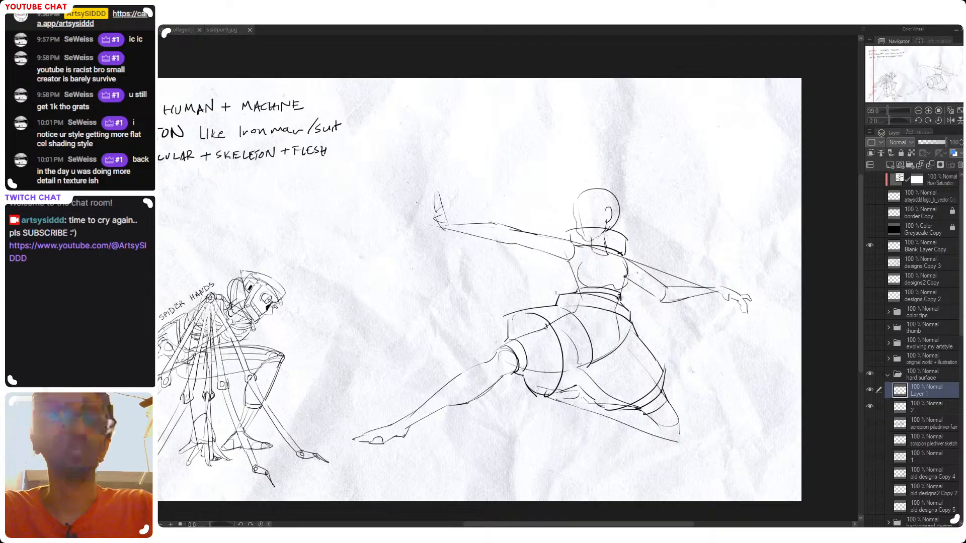
Mirror the canvas view horizontally and erase the wide collar around the figure's neck
key(h)
drag(390, 324, 455, 336)
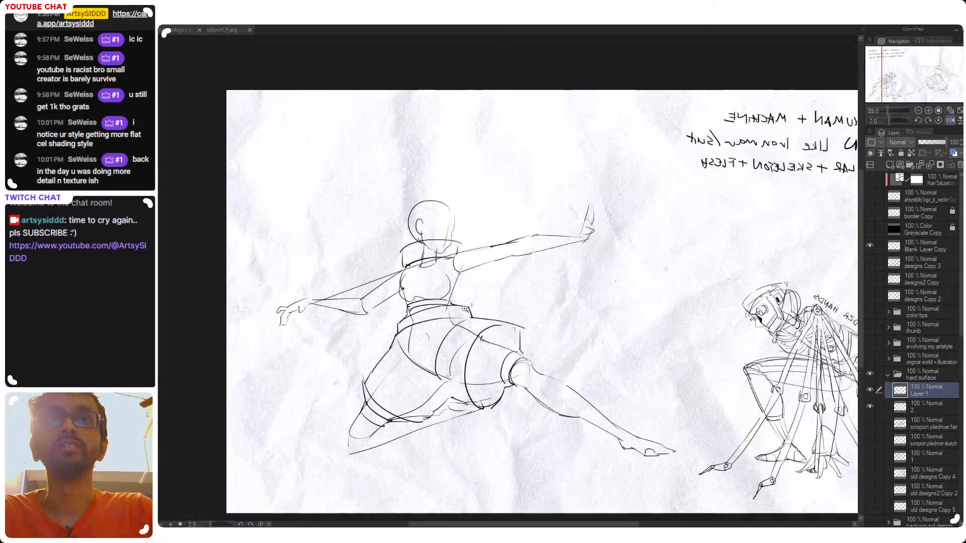
scroll(495, 338, up, 1)
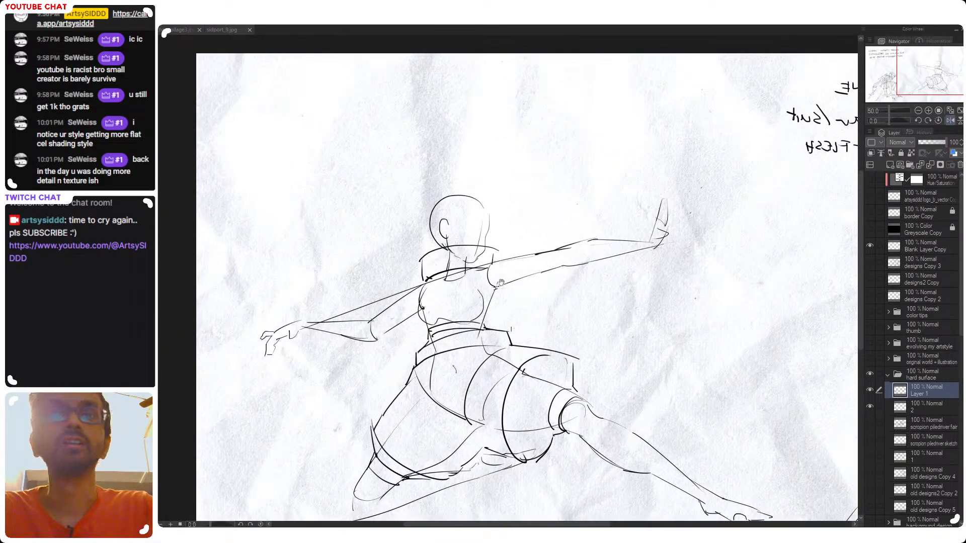
drag(501, 282, 524, 283)
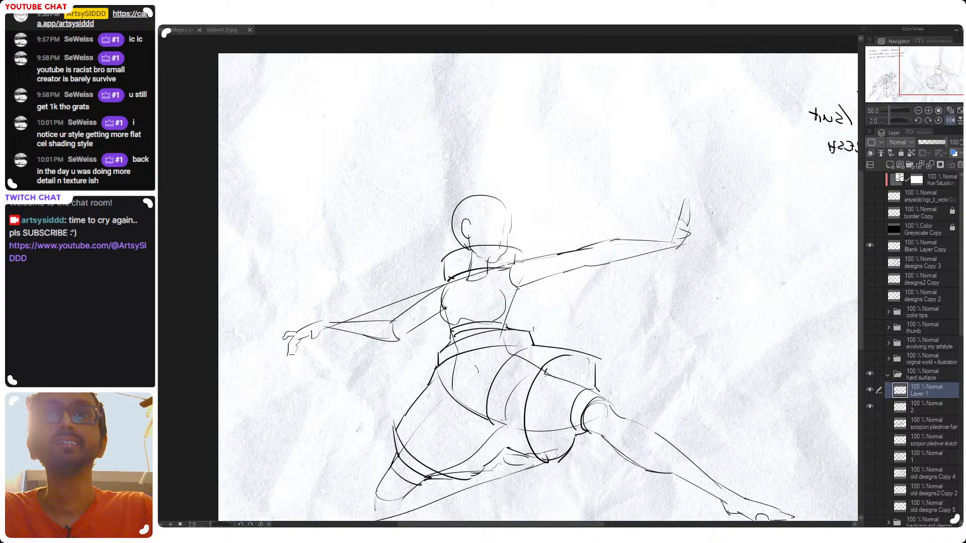
scroll(508, 277, down, 4)
scroll(507, 279, up, 2)
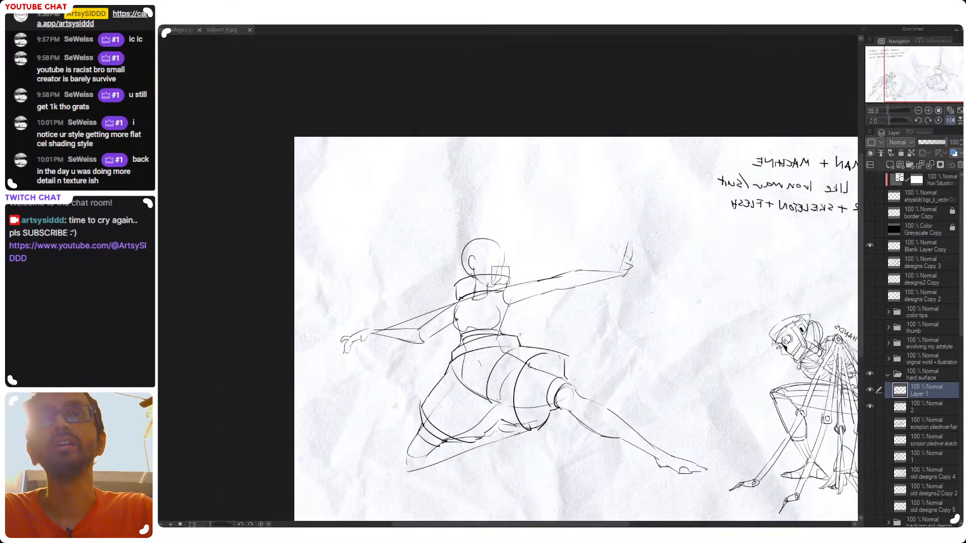
mouse_move(458, 286)
mouse_down()
mouse_move(492, 274)
mouse_move(512, 279)
mouse_up()
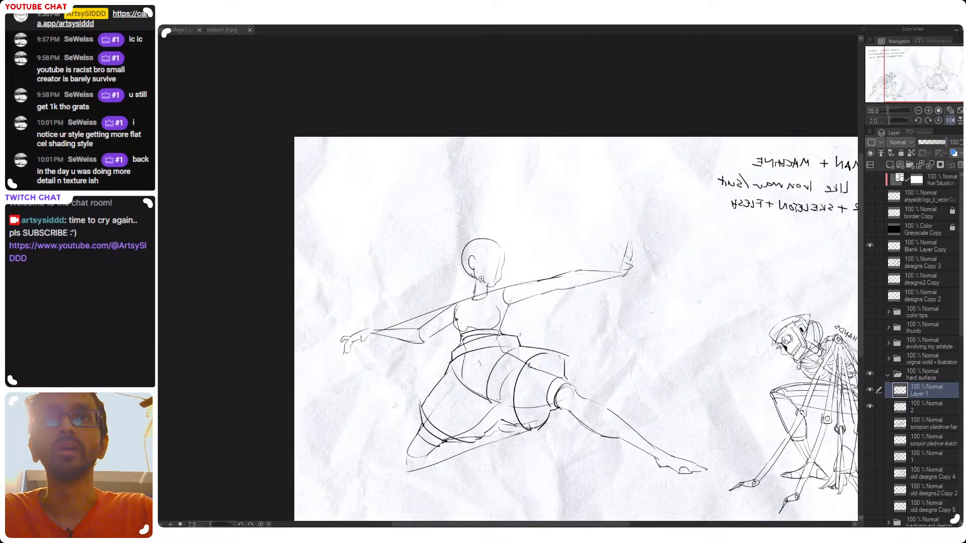
Draw a narrower collar fitted closely around the jaw and neck, with a rounded piece at the nape
scroll(481, 292, up, 1)
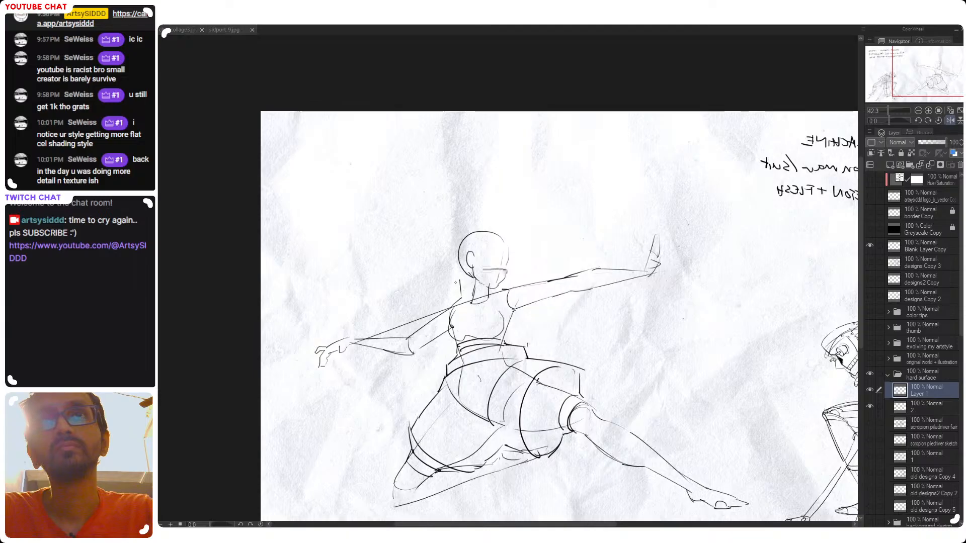
mouse_move(474, 274)
mouse_down()
mouse_move(509, 272)
mouse_move(462, 281)
mouse_move(504, 289)
mouse_up()
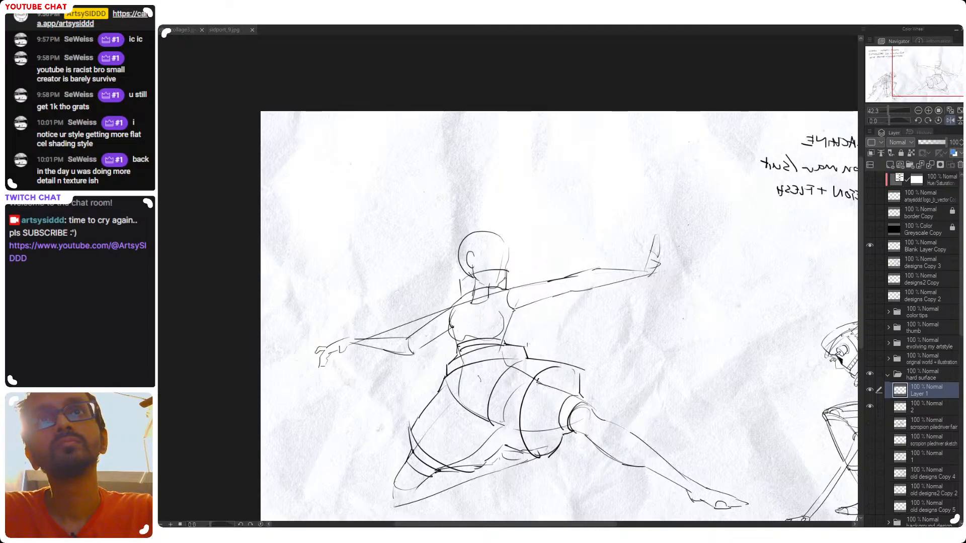
mouse_move(491, 274)
mouse_down()
mouse_move(510, 274)
mouse_move(472, 276)
mouse_move(469, 296)
mouse_up()
key(ctrl+z)
key(ctrl+z)
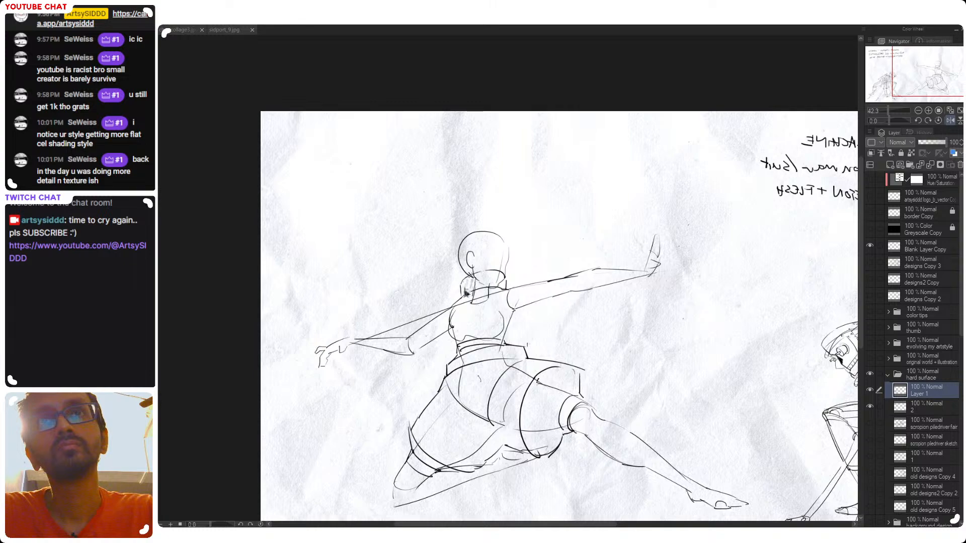
Return the canvas to its unmirrored view and check the armor shapes on the whole figure
key(h)
drag(563, 292, 526, 289)
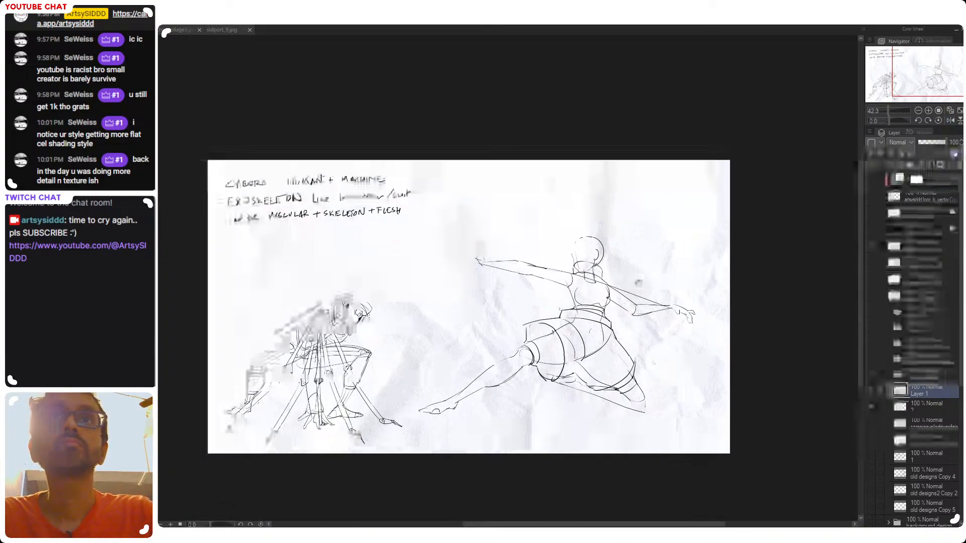
drag(604, 283, 632, 285)
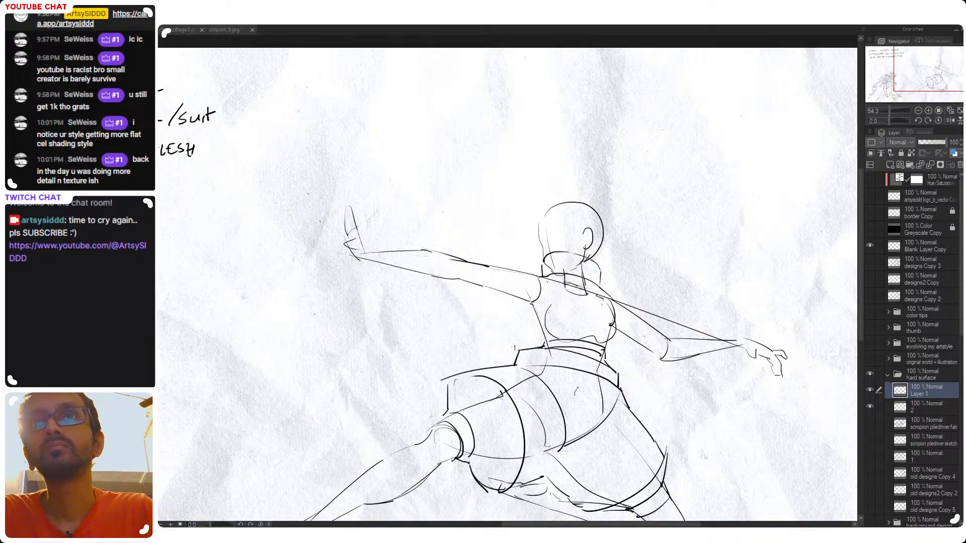
key(ctrl+0)
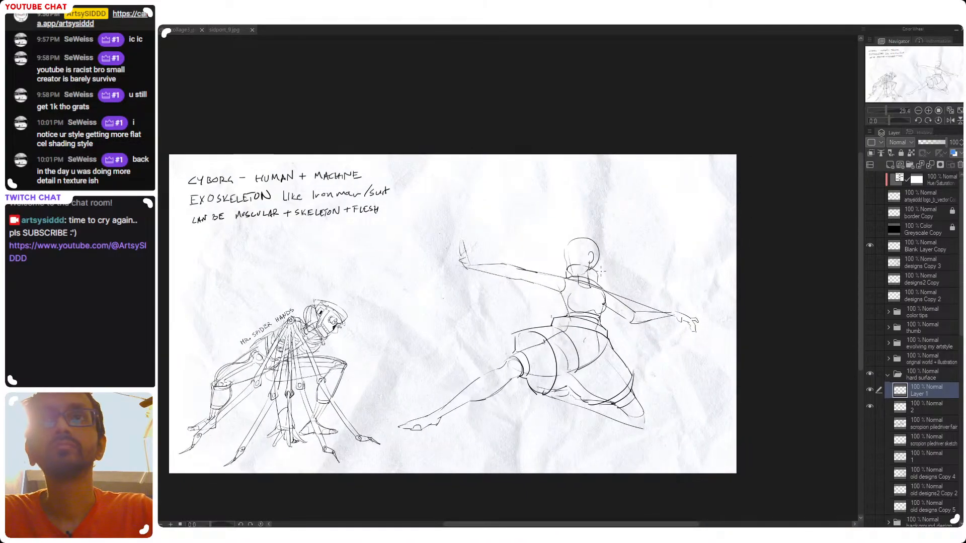
scroll(599, 288, up, 1)
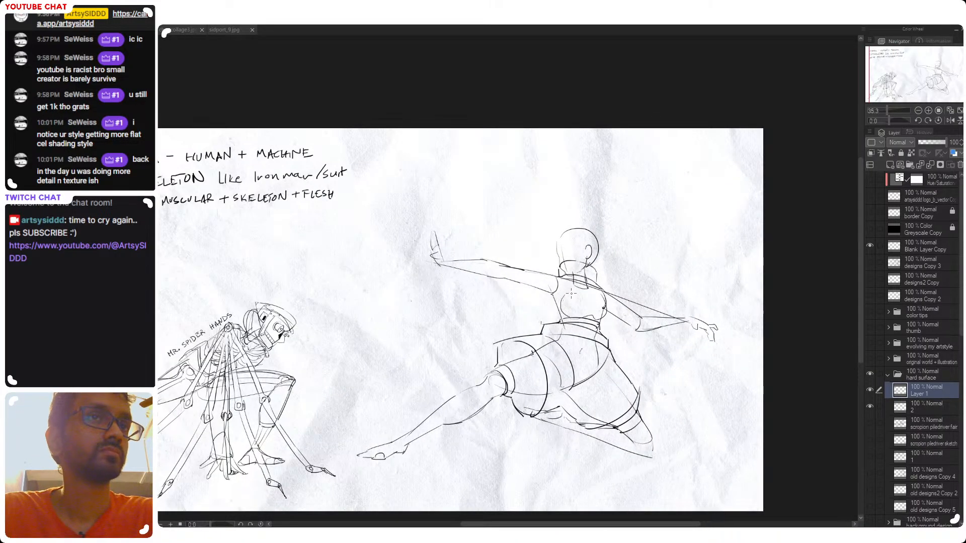
drag(589, 289, 618, 293)
scroll(615, 281, up, 1)
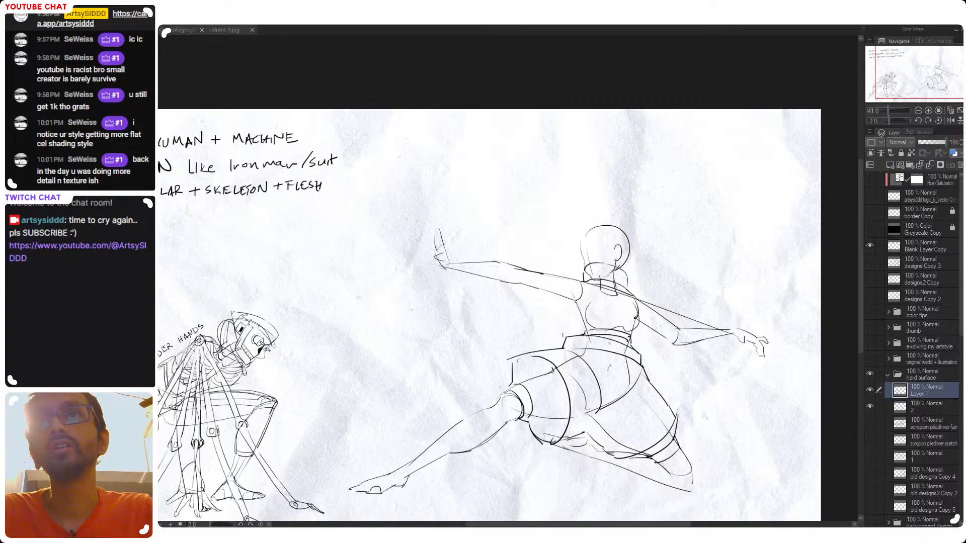
drag(632, 442, 613, 412)
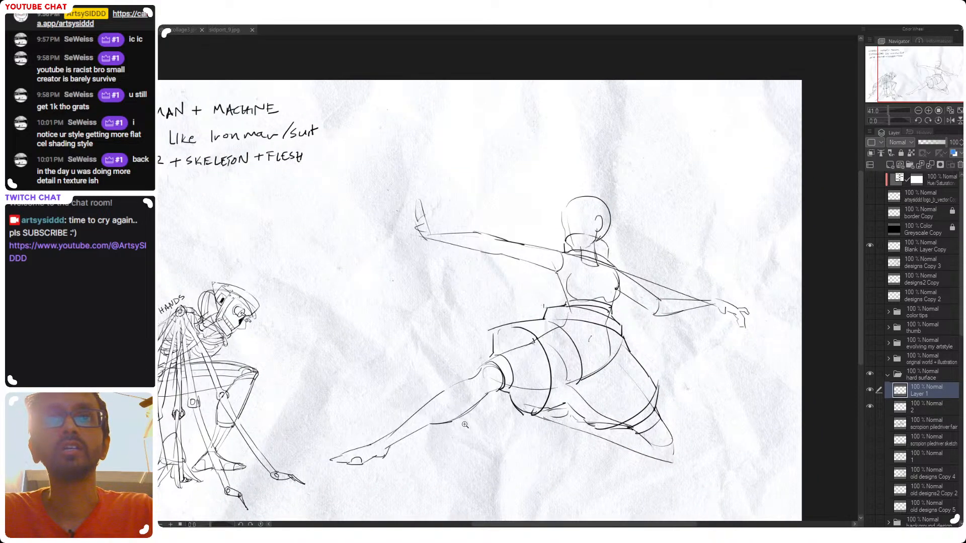
drag(465, 425, 431, 413)
drag(431, 413, 452, 409)
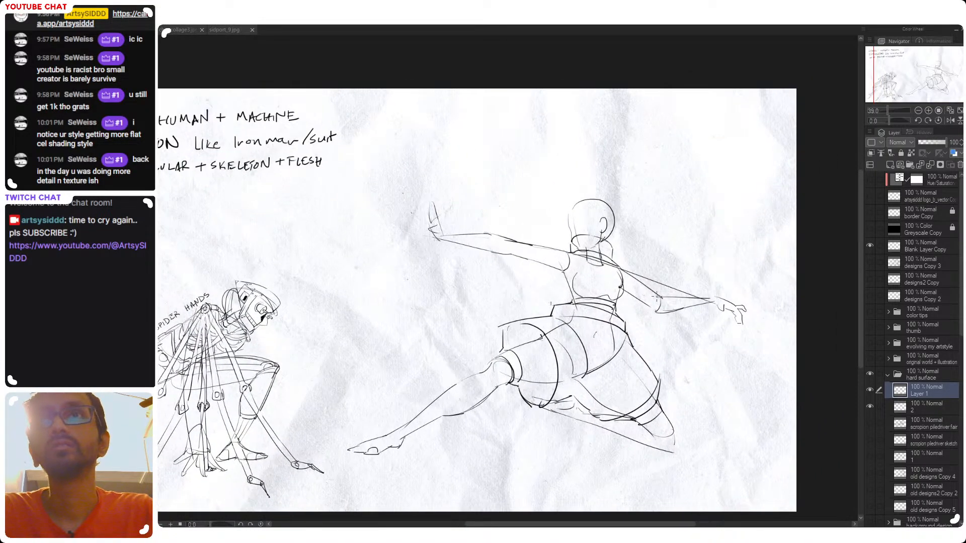
drag(657, 297, 647, 314)
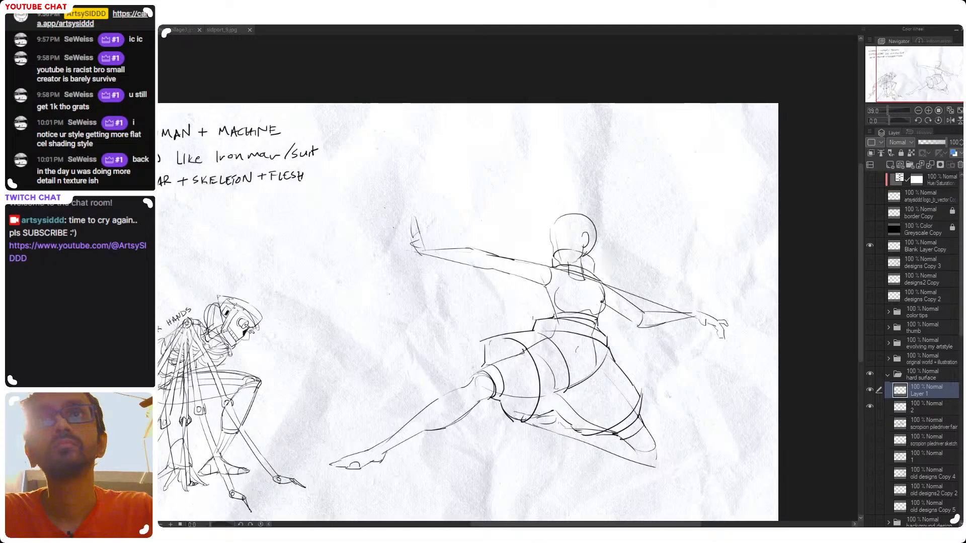
drag(597, 259, 594, 275)
key(ctrl+z)
key(ctrl+z)
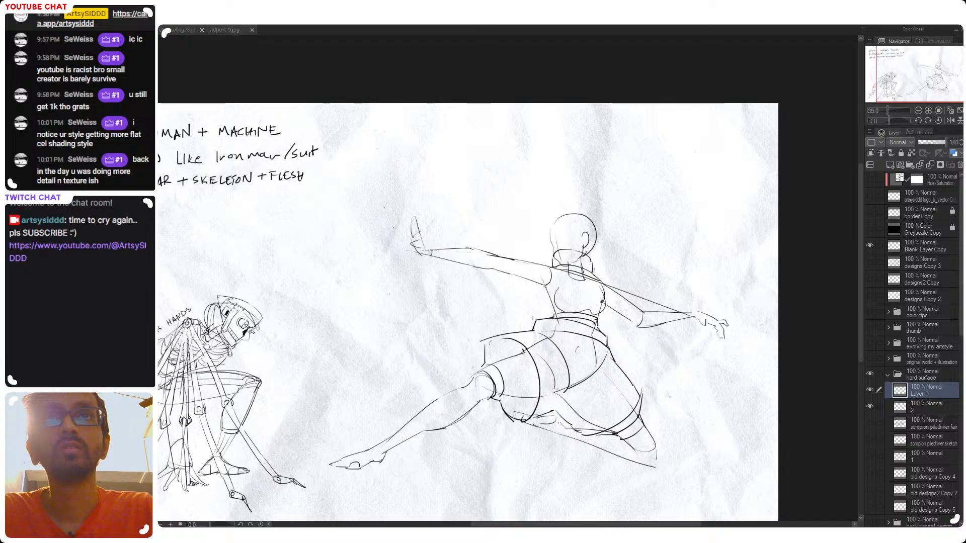
Draw a small joint piece at the forward arm's wrist with a wide curved cuff edge around it
drag(431, 250, 431, 256)
drag(431, 249, 438, 245)
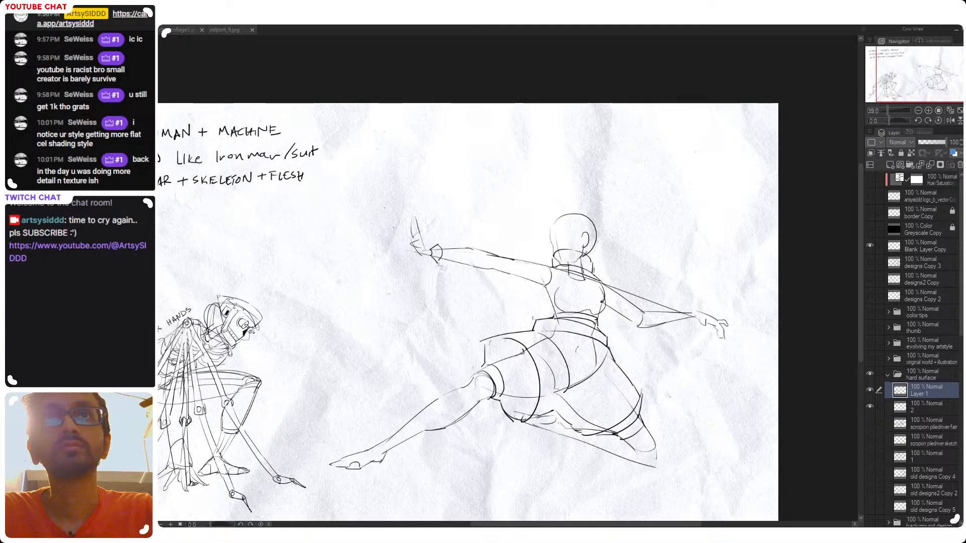
drag(446, 242, 440, 283)
key(ctrl+z)
Try several flared edges running from the wrist cuff along the forearm to form a tapered forearm guard
key(ctrl+z)
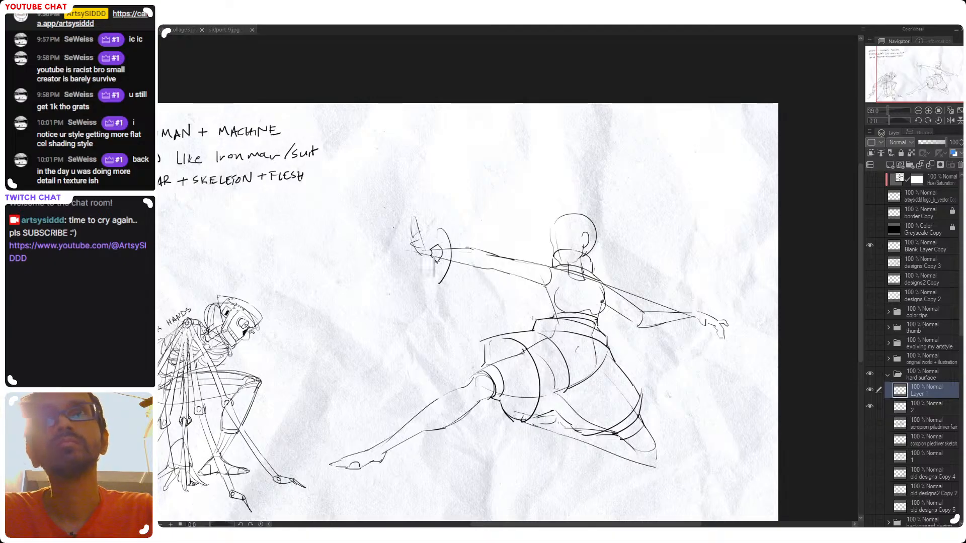
mouse_move(434, 246)
mouse_down()
mouse_move(439, 230)
mouse_move(478, 247)
mouse_move(483, 232)
mouse_move(497, 257)
mouse_up()
key(ctrl+z)
key(ctrl+z)
key(ctrl+z)
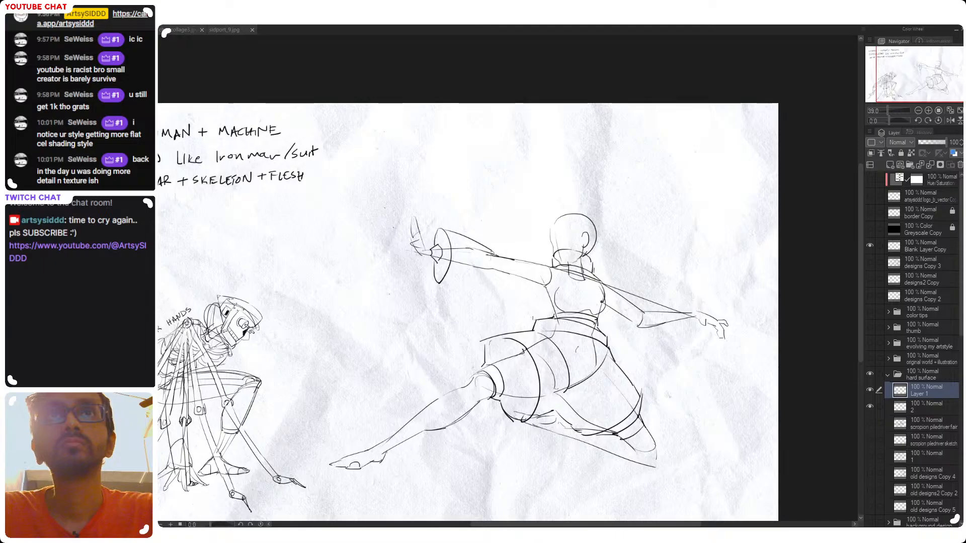
key(ctrl+z)
mouse_move(440, 229)
mouse_down()
mouse_move(479, 237)
mouse_move(498, 256)
mouse_up()
key(ctrl+z)
key(ctrl+z)
key(ctrl+z)
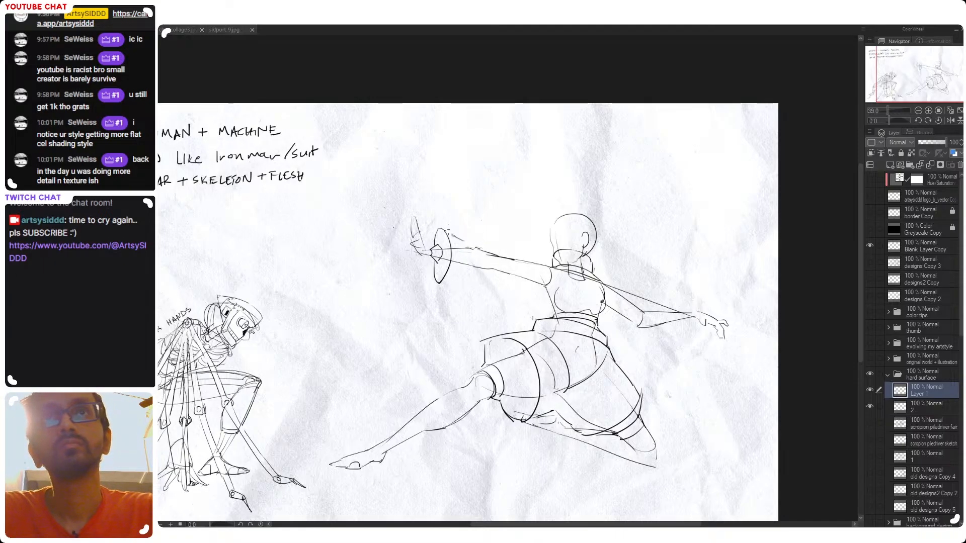
drag(446, 232, 503, 256)
key(ctrl+z)
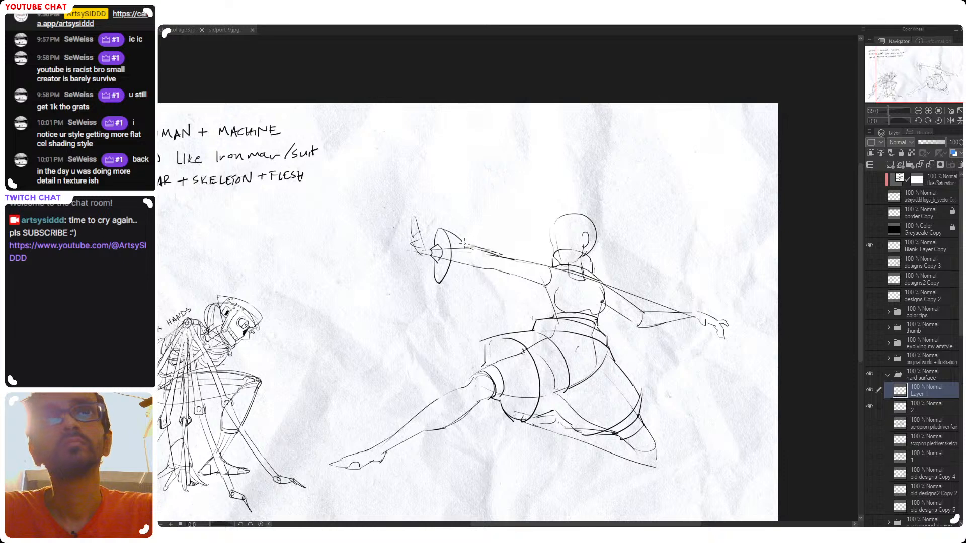
drag(440, 286, 460, 269)
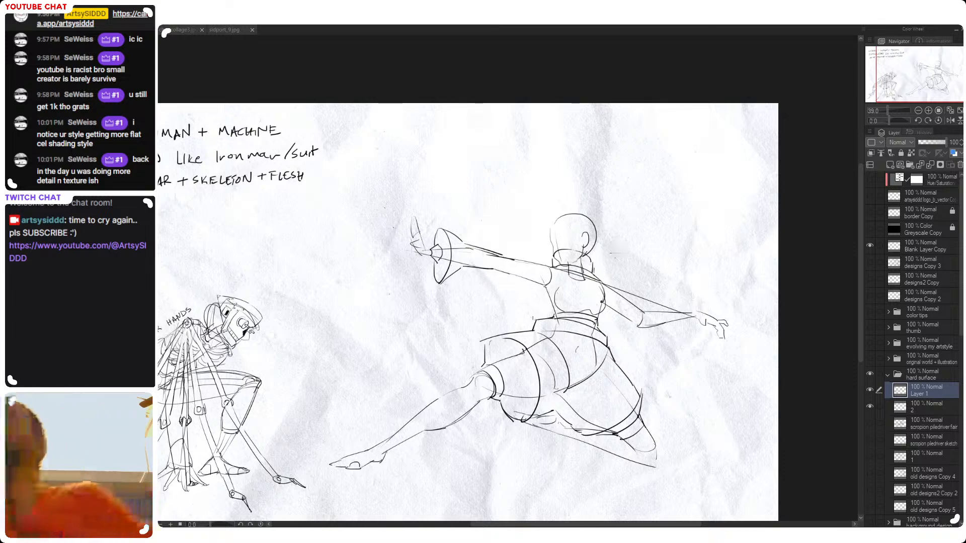
Undo the wrist joint, cuff and flared forearm guard on the forward arm
key(ctrl+z)
key(ctrl+z)
key(ctrl+z)
key(ctrl+z)
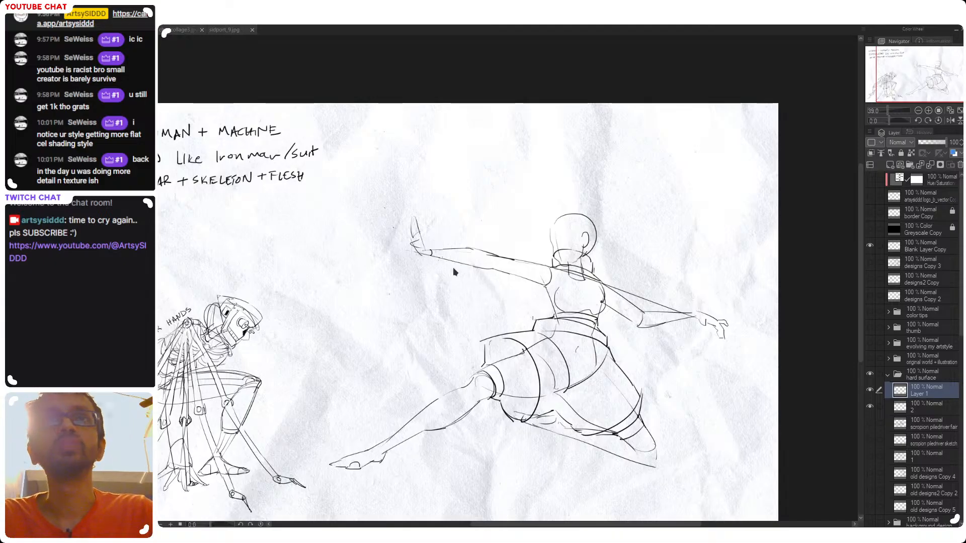
Examine the arms and torso of the lunging figure from different framings, including with the canvas tilted
drag(542, 276, 547, 284)
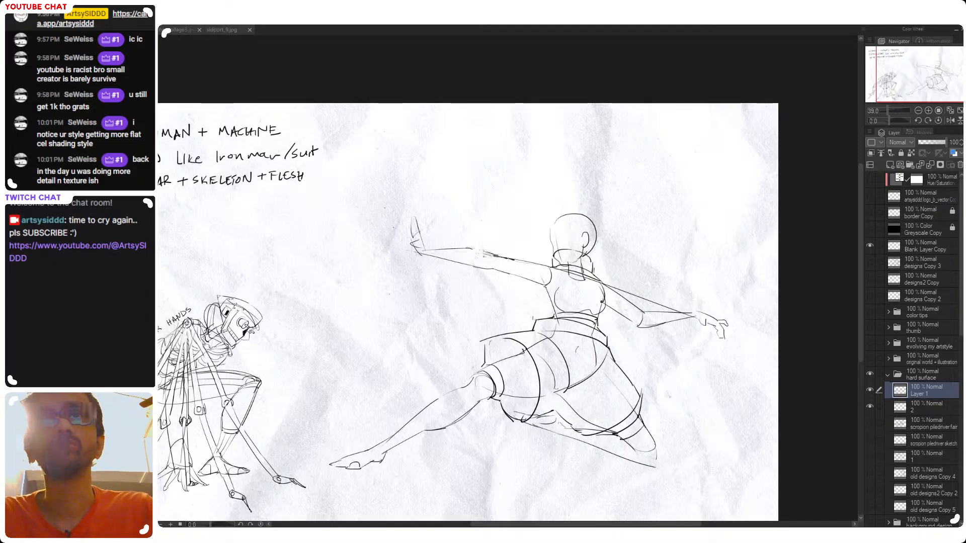
drag(636, 320, 723, 317)
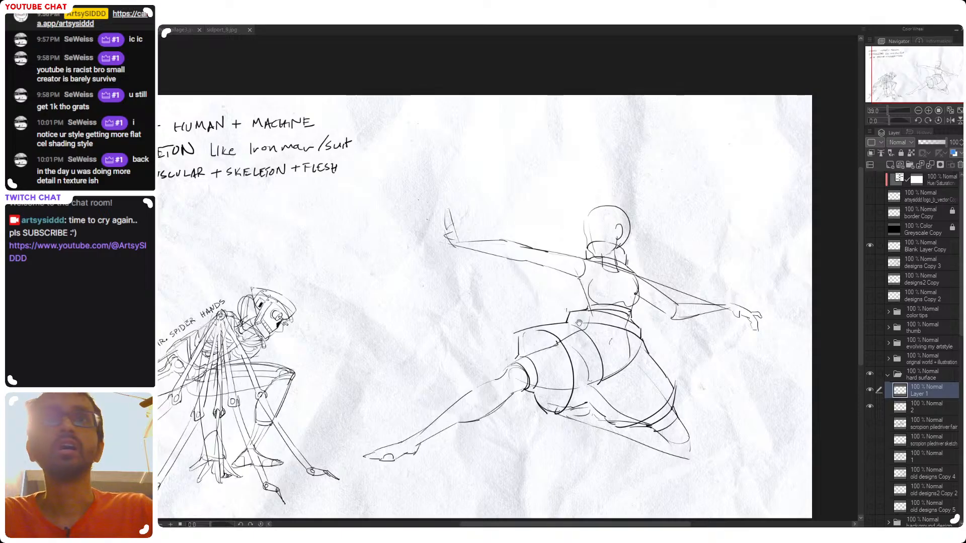
drag(530, 310, 472, 311)
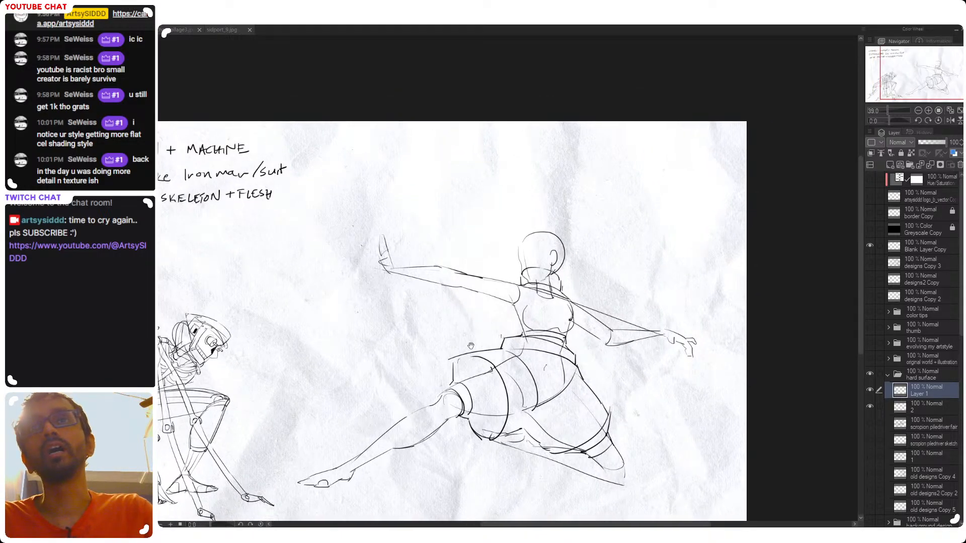
mouse_move(471, 346)
mouse_down()
mouse_move(519, 302)
mouse_move(510, 281)
mouse_up()
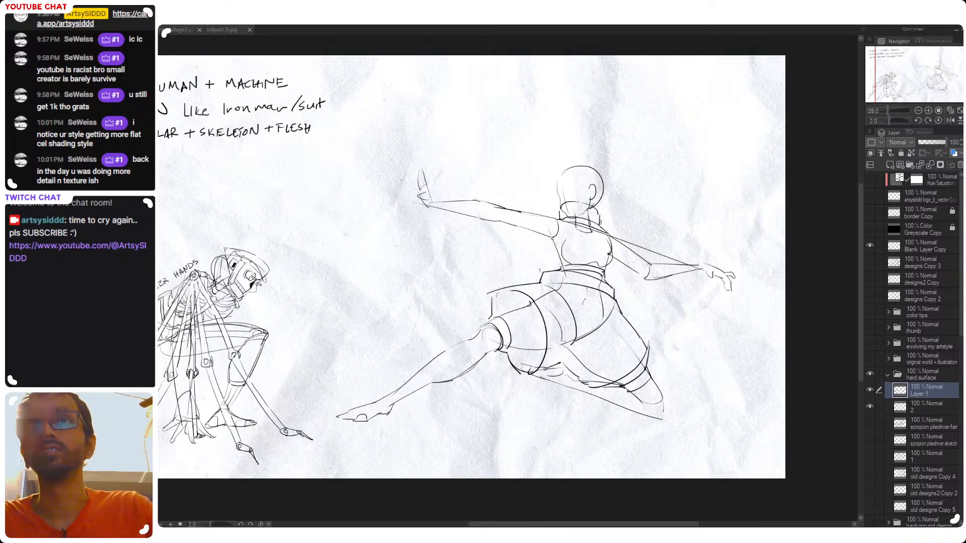
drag(578, 264, 564, 306)
scroll(563, 306, down, 2)
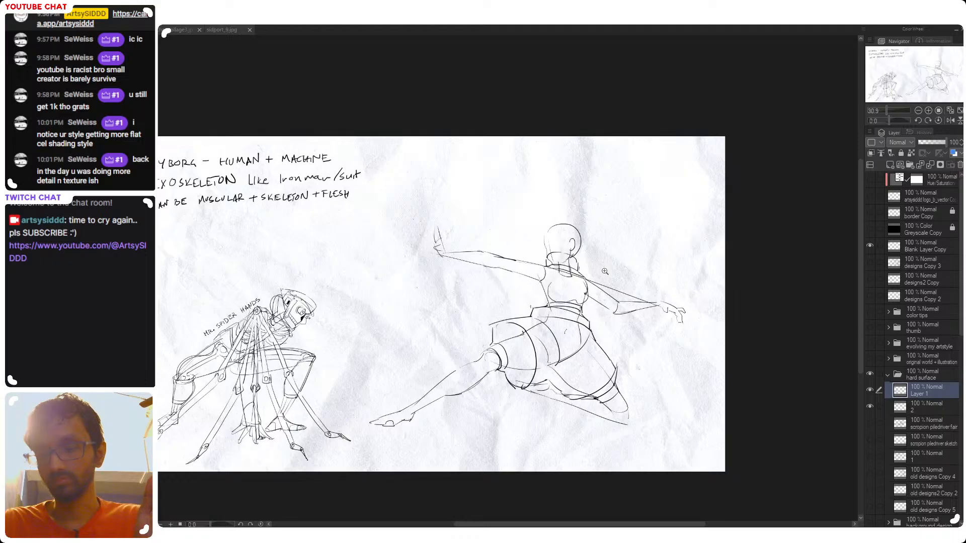
drag(596, 287, 624, 245)
drag(535, 276, 558, 278)
drag(474, 283, 503, 309)
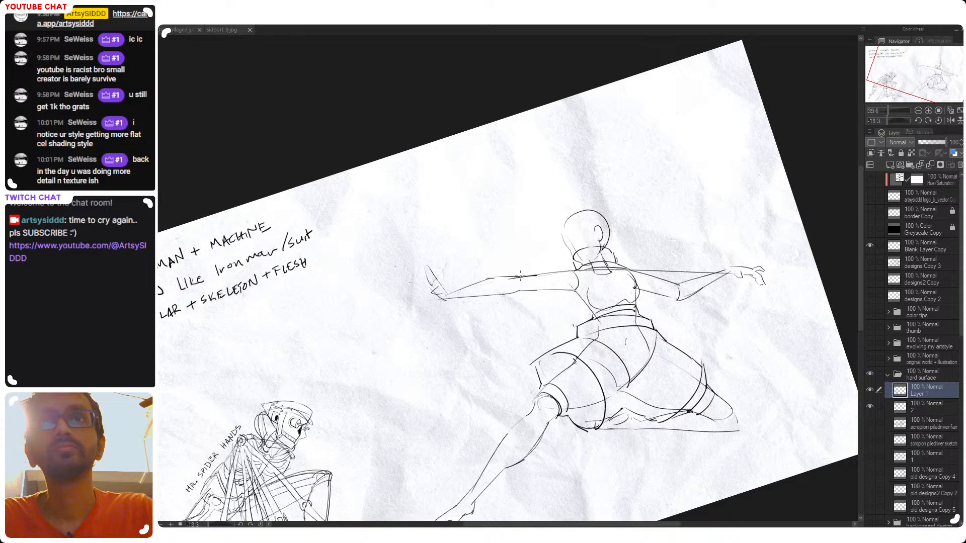
Try armor lines along the forward forearm on the tilted canvas, and undo them
scroll(505, 277, up, 2)
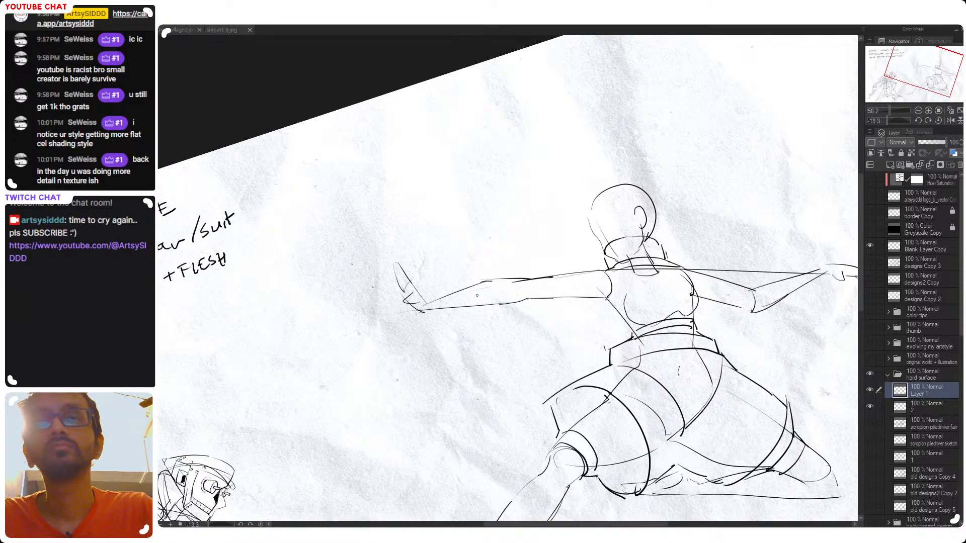
mouse_move(477, 296)
mouse_down()
mouse_move(443, 302)
mouse_move(499, 291)
mouse_up()
key(ctrl+z)
drag(395, 310, 512, 283)
key(ctrl+z)
key(ctrl+z)
Draw chest armor contour lines across the collarbones and around the bust, and reset the canvas rotation
drag(606, 300, 557, 295)
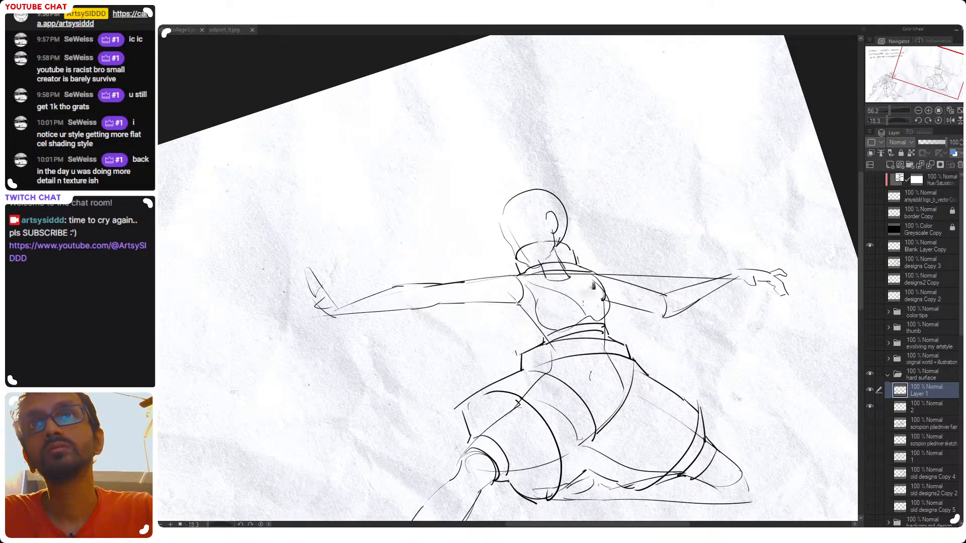
drag(593, 280, 584, 308)
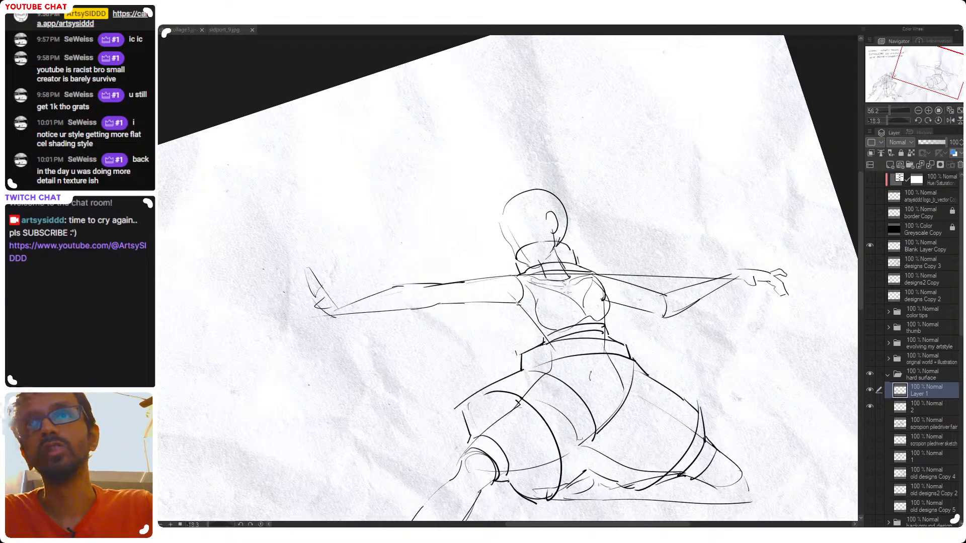
scroll(585, 292, down, 5)
double_click(585, 274)
Mirror the canvas view horizontally and draw small piston rods linking the sides of the chest to both upper arms
key(h)
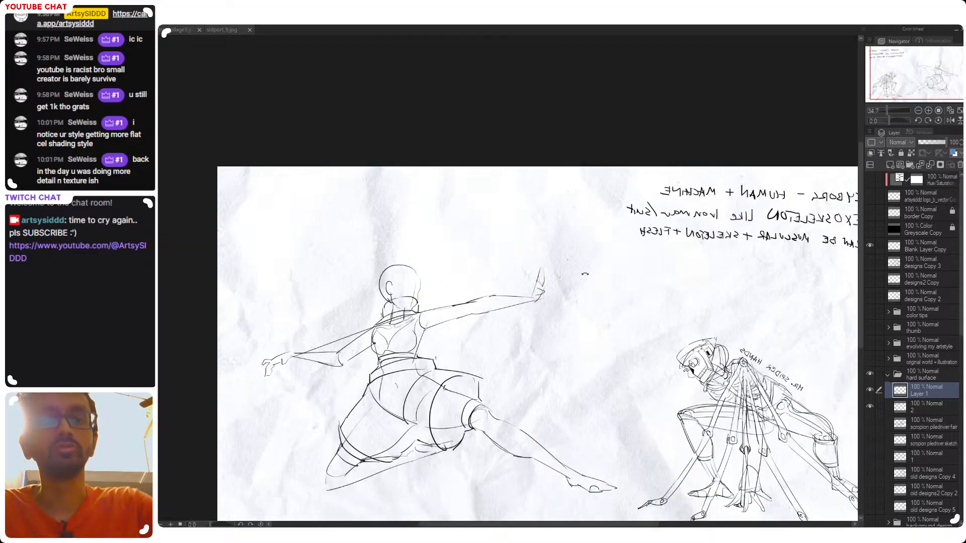
drag(375, 319, 427, 301)
scroll(428, 301, up, 4)
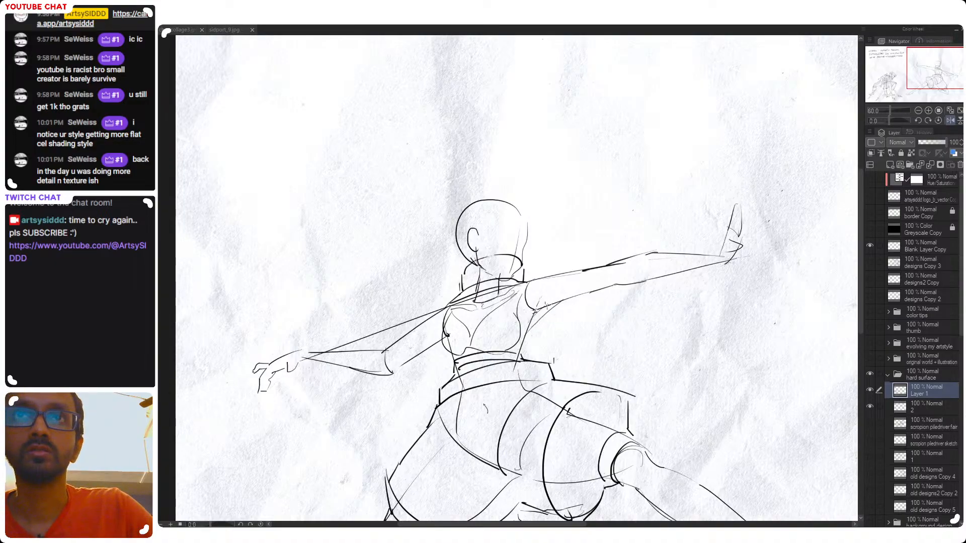
drag(547, 304, 532, 325)
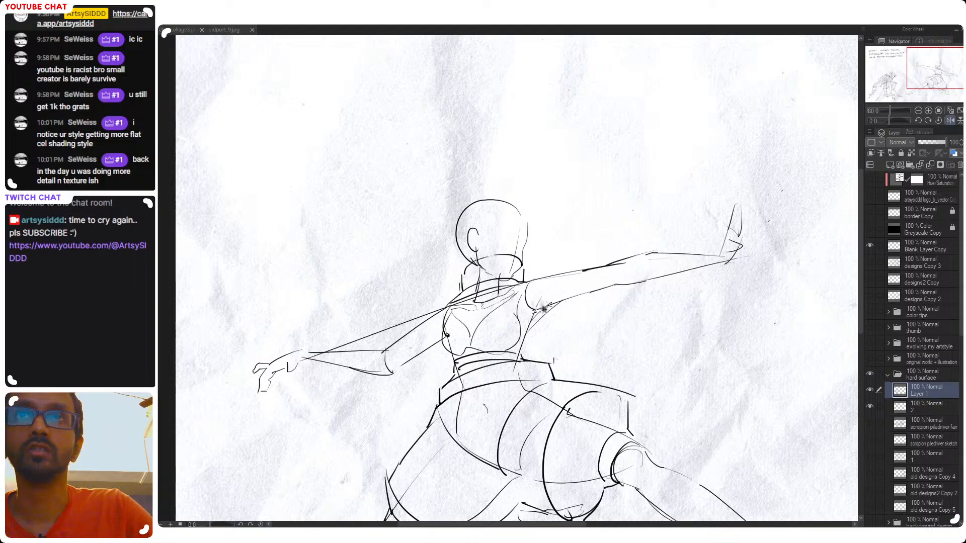
key(ctrl+z)
key(ctrl+z)
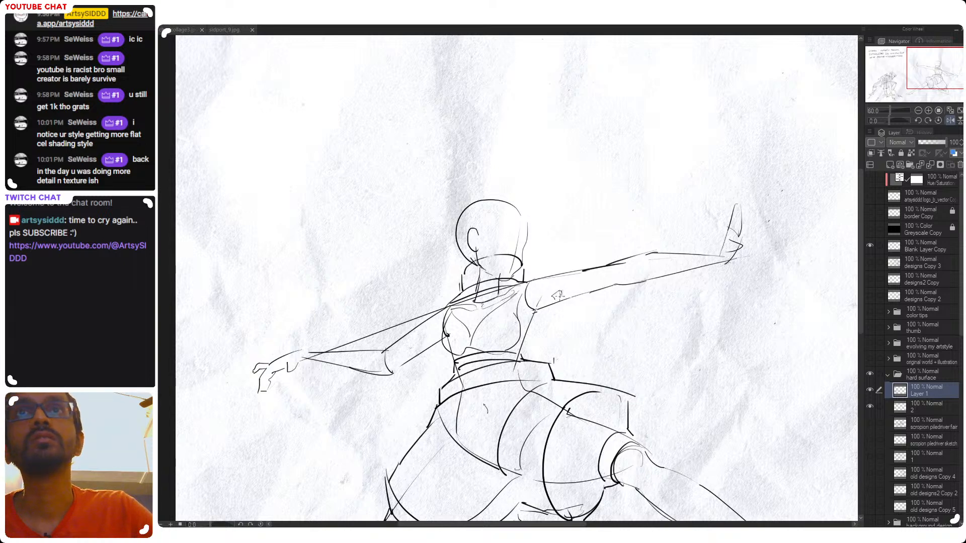
drag(553, 297, 524, 328)
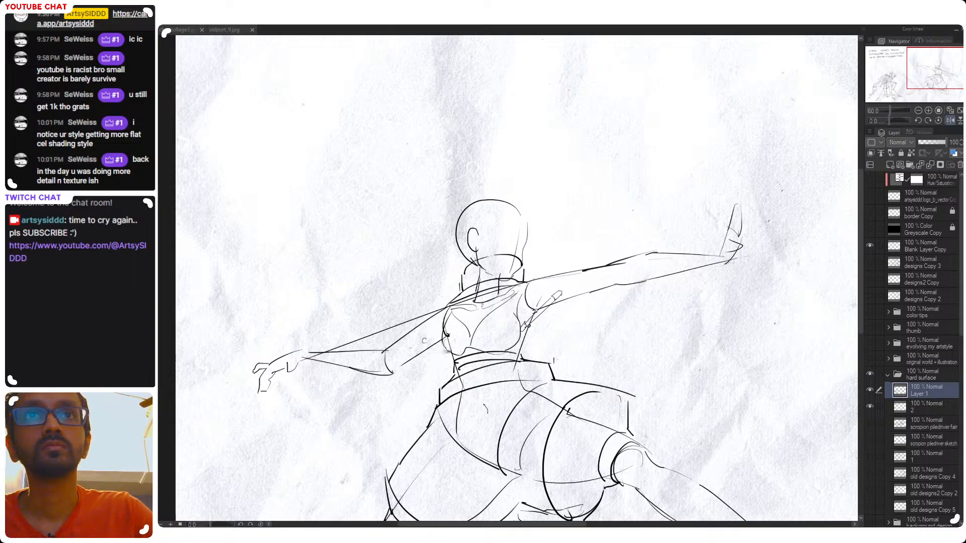
drag(428, 338, 448, 351)
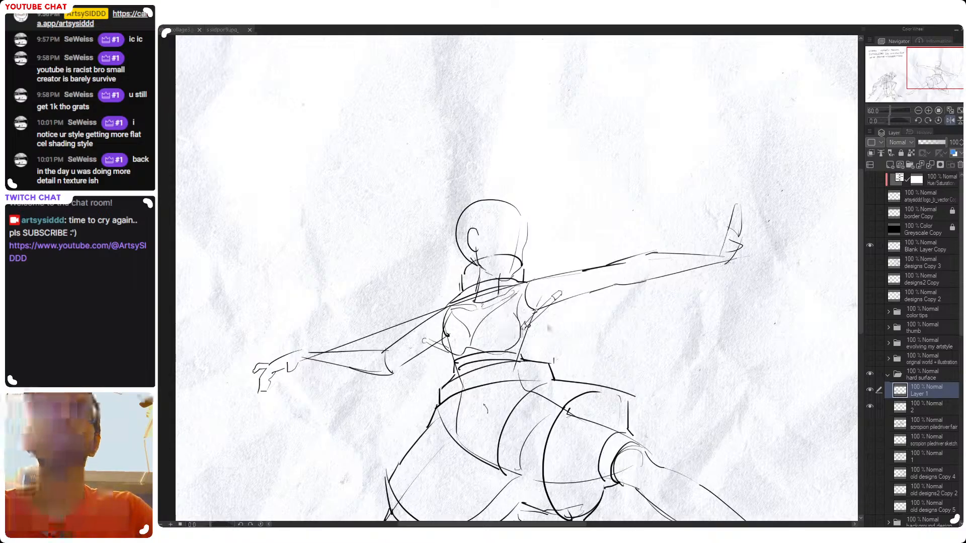
Return the canvas to its unmirrored view, tilt it, and draw short rods with round joints near both elbows
scroll(506, 332, down, 3)
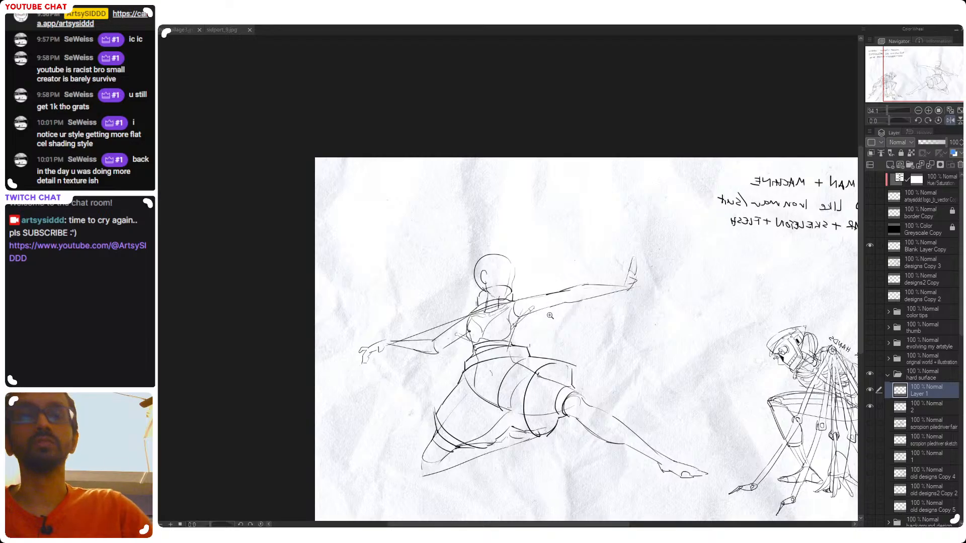
key(h)
drag(520, 384, 653, 349)
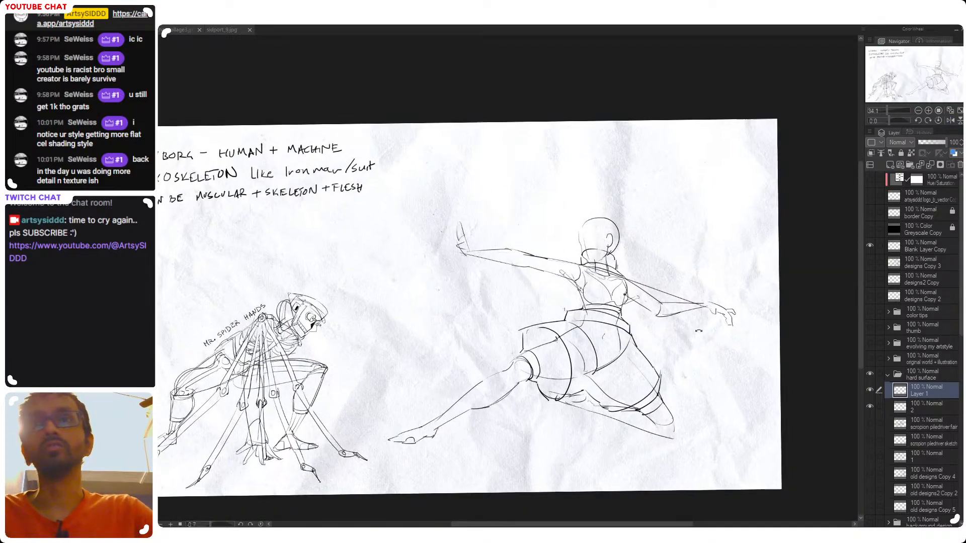
drag(706, 328, 668, 290)
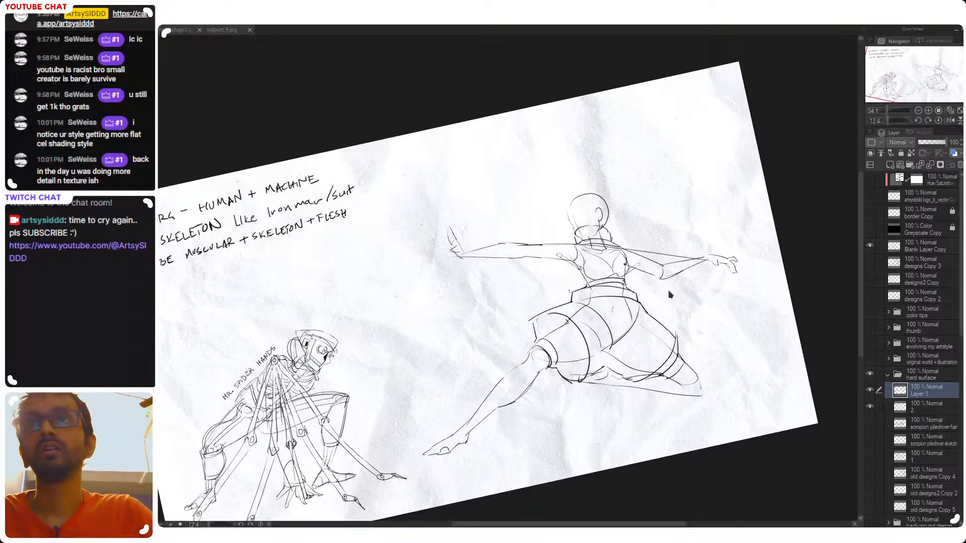
scroll(668, 289, up, 3)
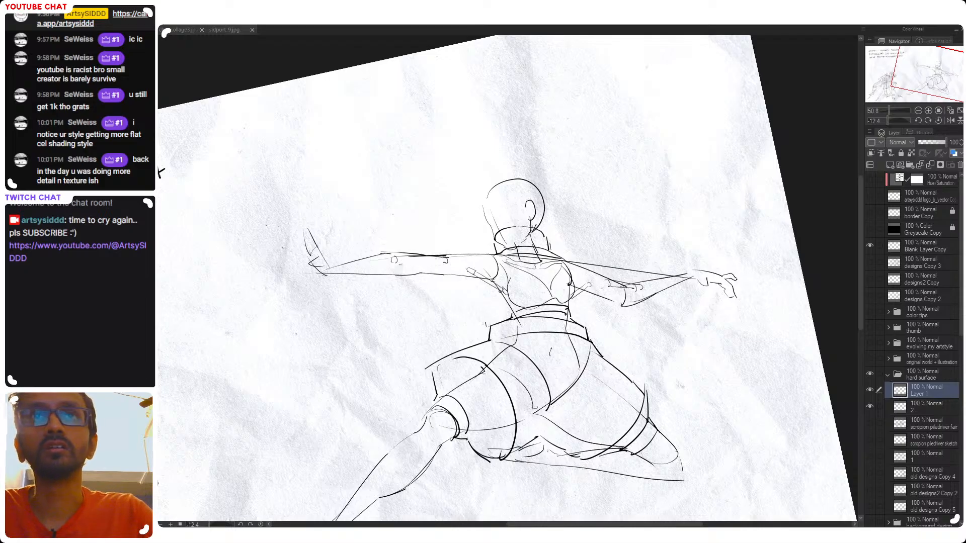
scroll(443, 271, down, 2)
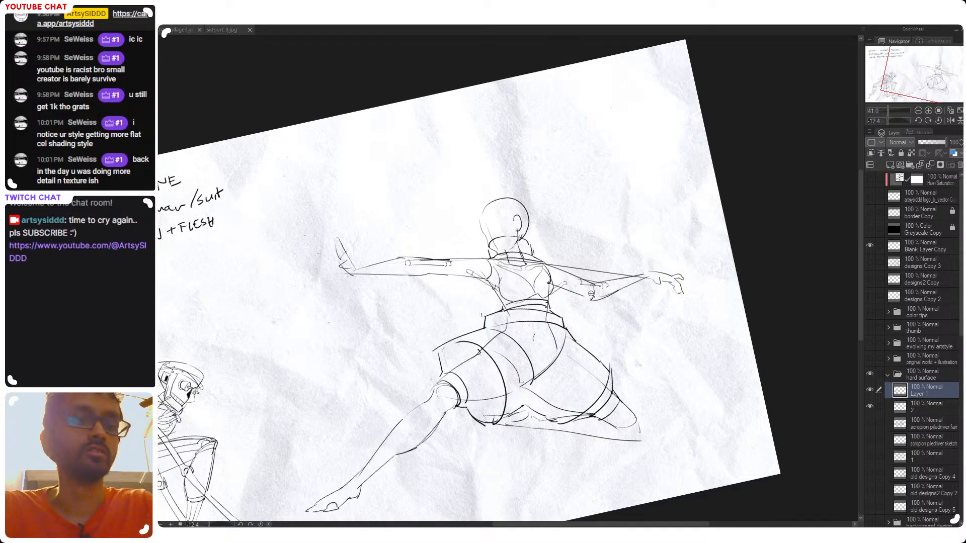
Reset the canvas rotation to 0 and check the new arm rods against the whole figure
key(ctrl+at)
scroll(616, 283, down, 3)
drag(623, 279, 606, 204)
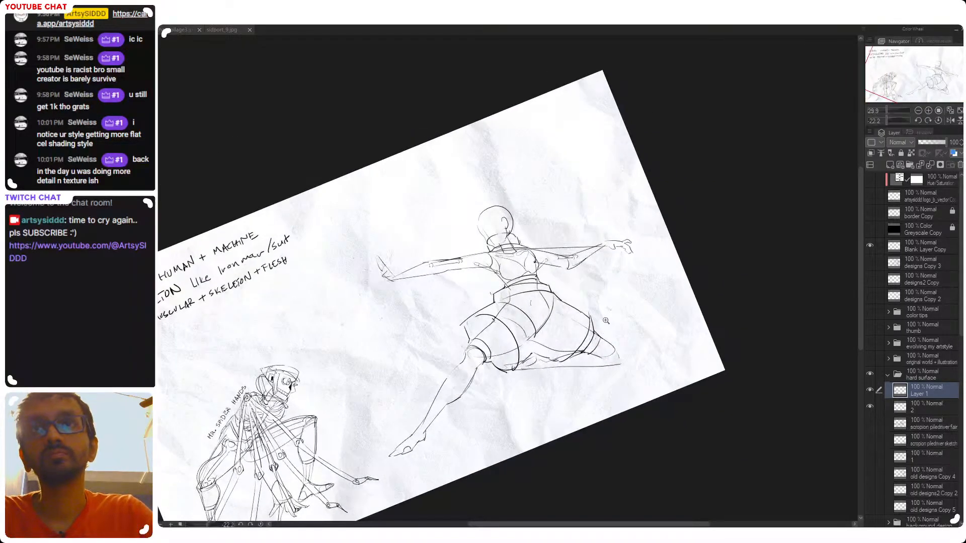
key(ctrl+at)
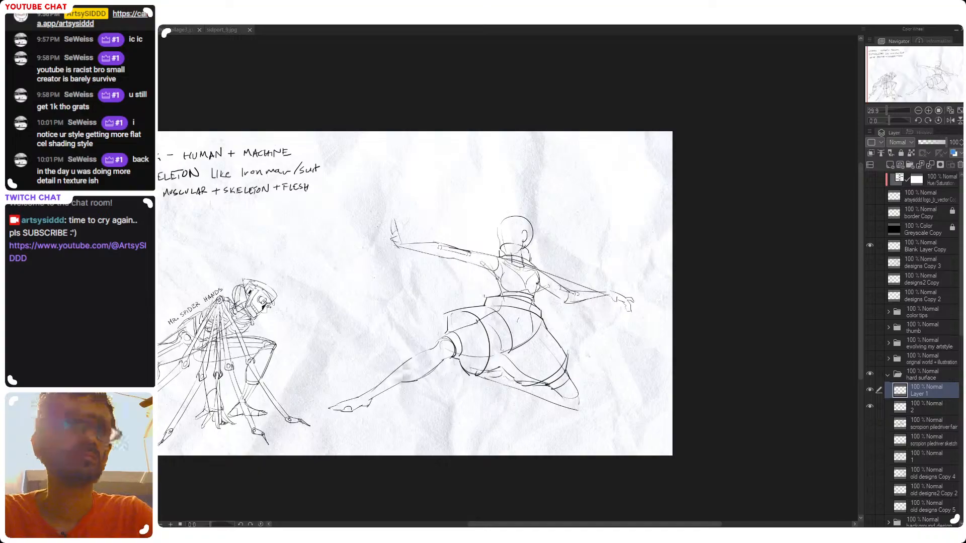
scroll(605, 315, up, 4)
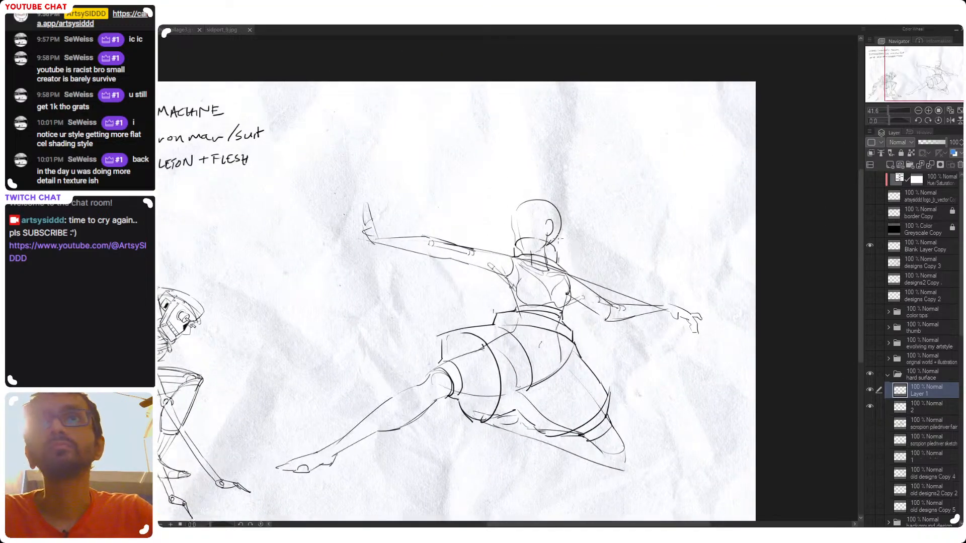
Examine the lunging figure's armor and arm rods up close and against the whole cyborg page
drag(586, 310, 560, 209)
scroll(506, 216, up, 4)
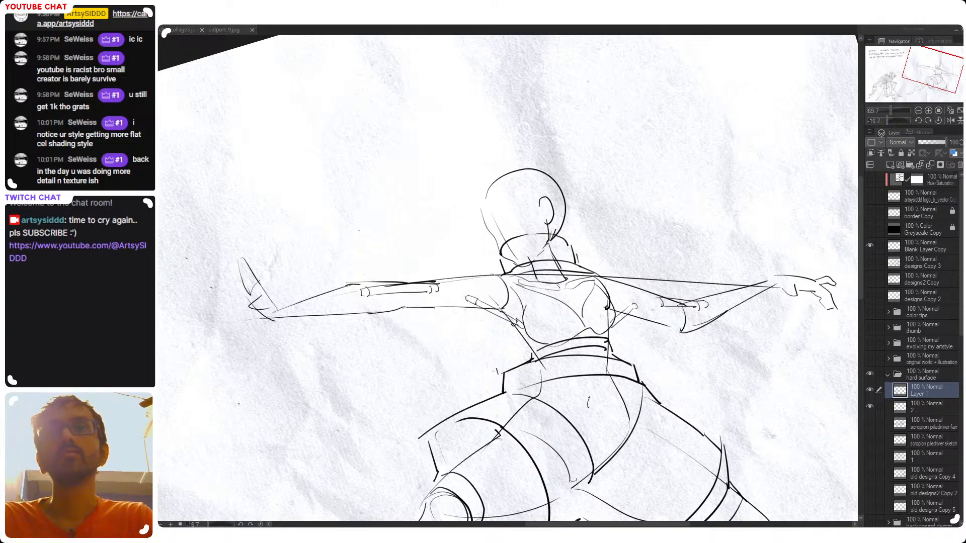
key(ctrl+at)
drag(632, 322, 702, 296)
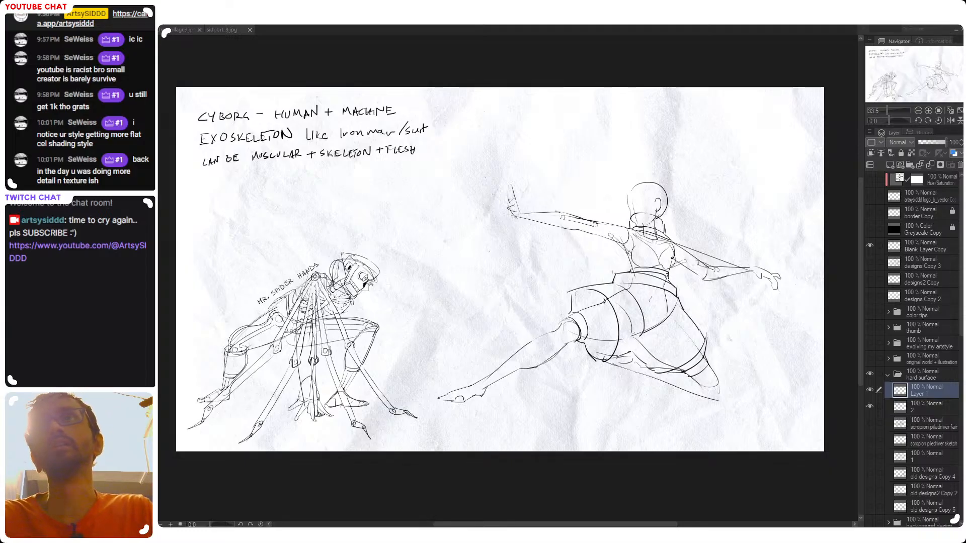
drag(619, 308, 619, 330)
drag(578, 373, 612, 377)
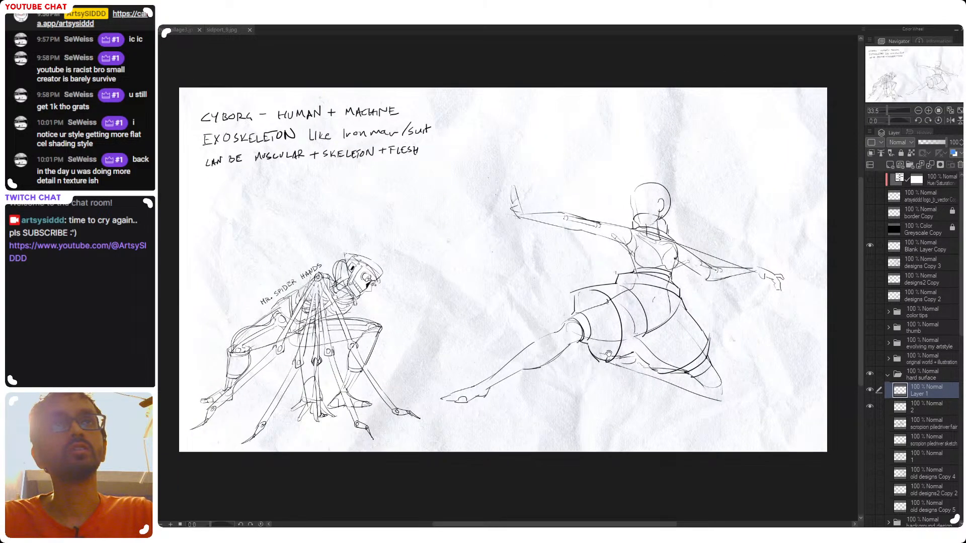
drag(654, 315, 609, 316)
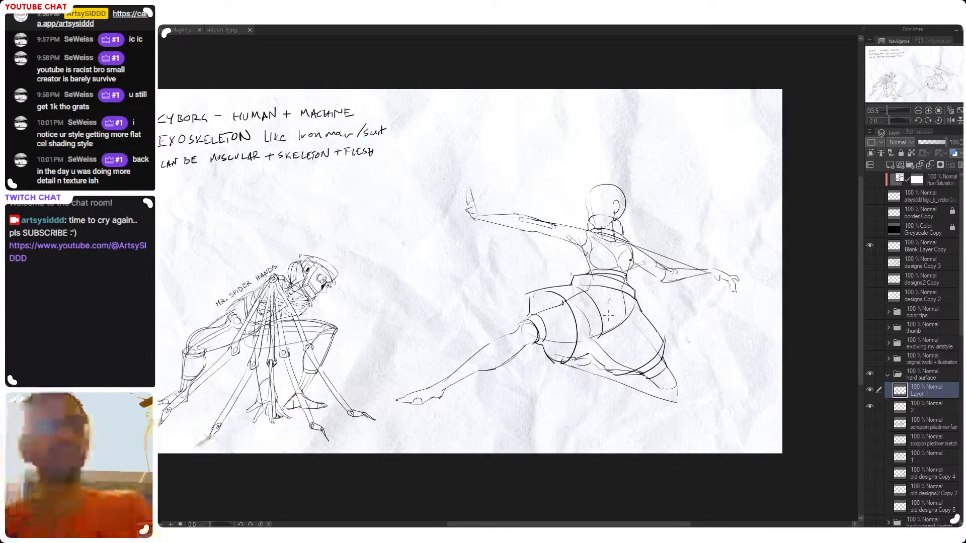
drag(593, 204, 496, 363)
scroll(505, 354, up, 2)
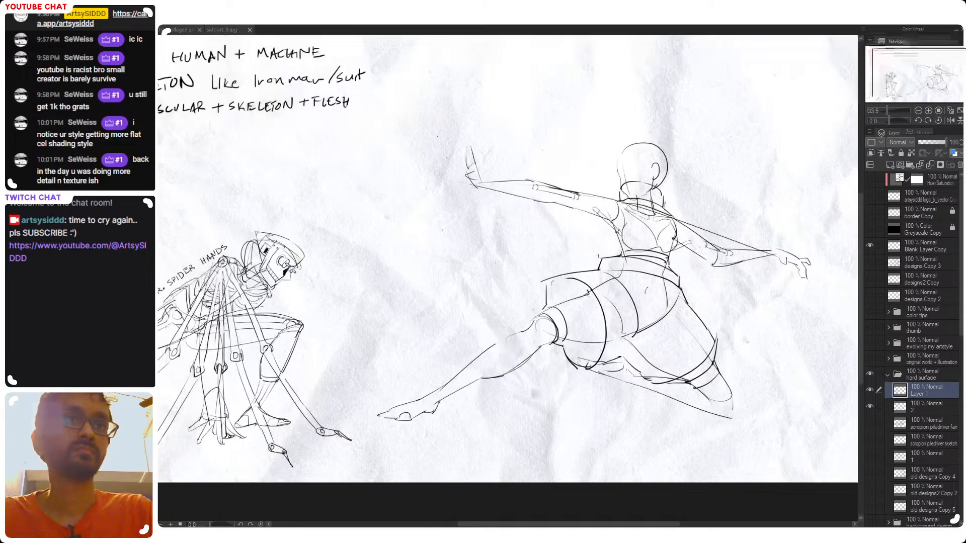
mouse_move(632, 273)
mouse_down()
mouse_move(604, 282)
mouse_move(566, 358)
mouse_up()
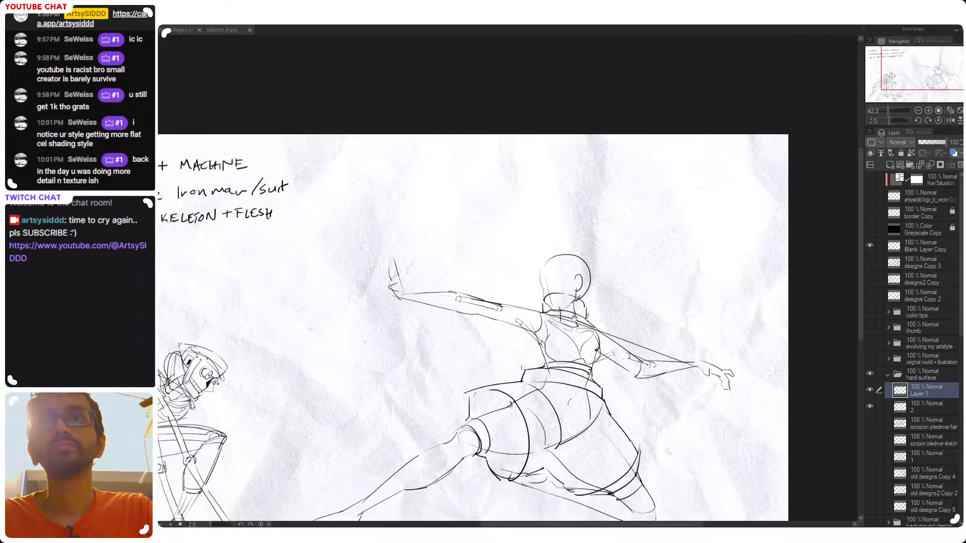
drag(625, 383, 635, 353)
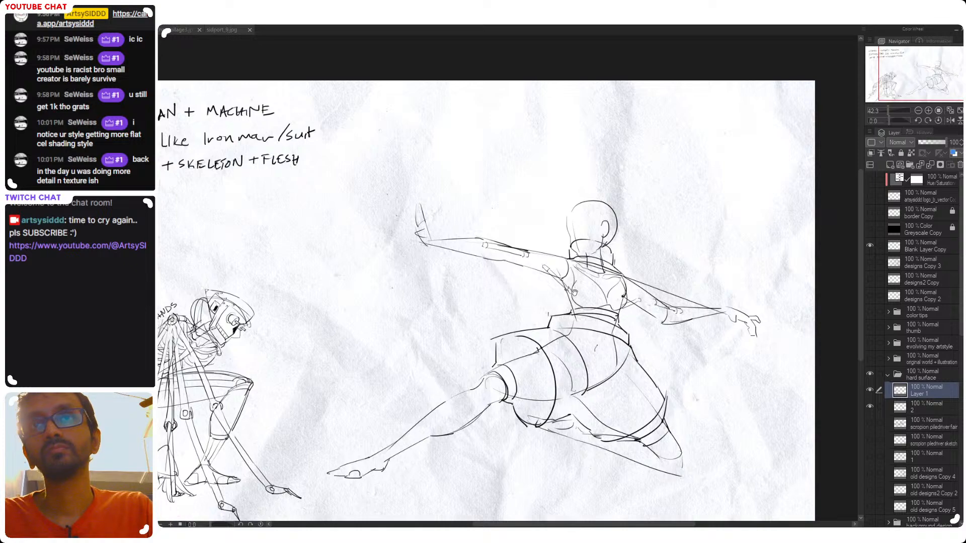
Sketch the two eyes on the female figure's blank face above the collar, undoing unwanted strokes
drag(565, 242, 616, 283)
scroll(618, 282, up, 3)
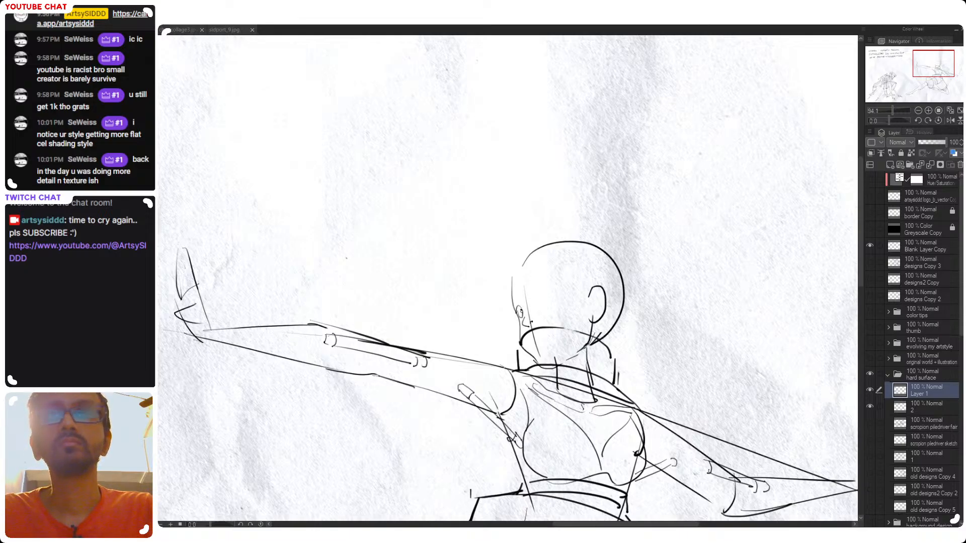
drag(535, 301, 554, 297)
key(ctrl+z)
key(ctrl+z)
key(ctrl+z)
key(ctrl+z)
key(ctrl+z)
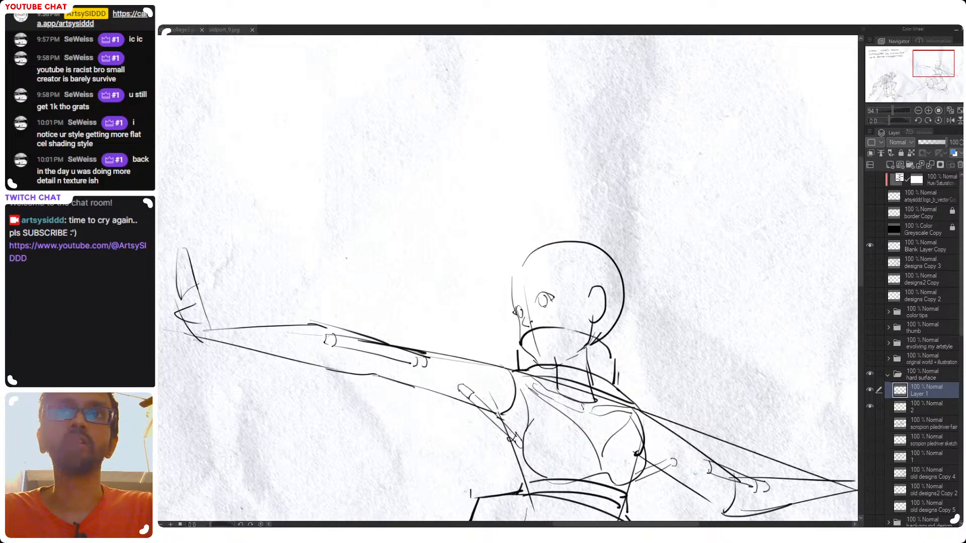
Rework the nose and far cheek lines below the eyes with the eraser and pen, and save the drawing
key(e)
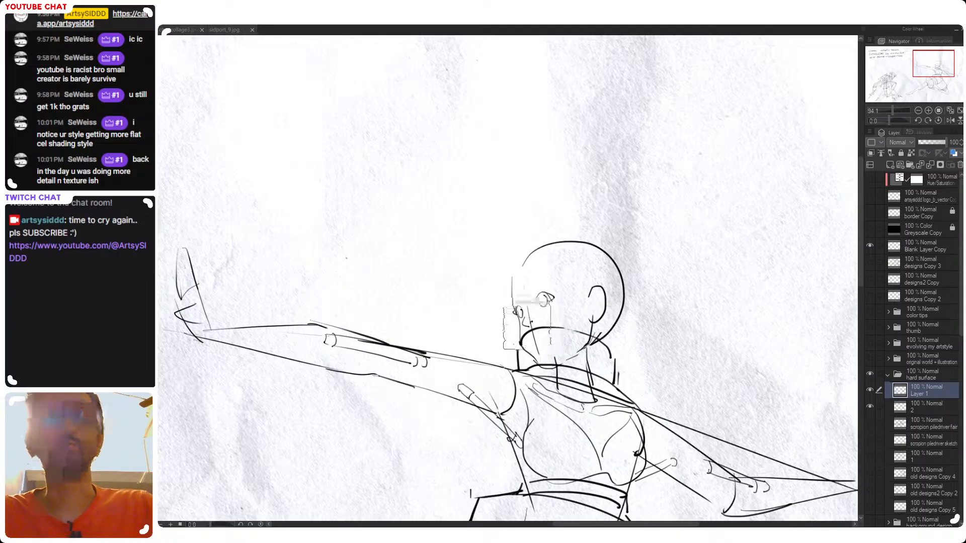
key(p)
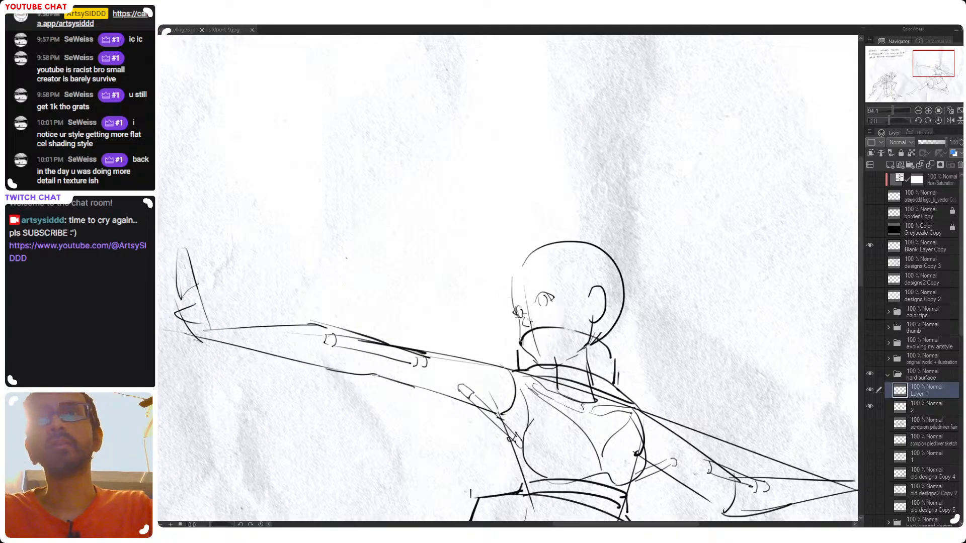
key(ctrl+s)
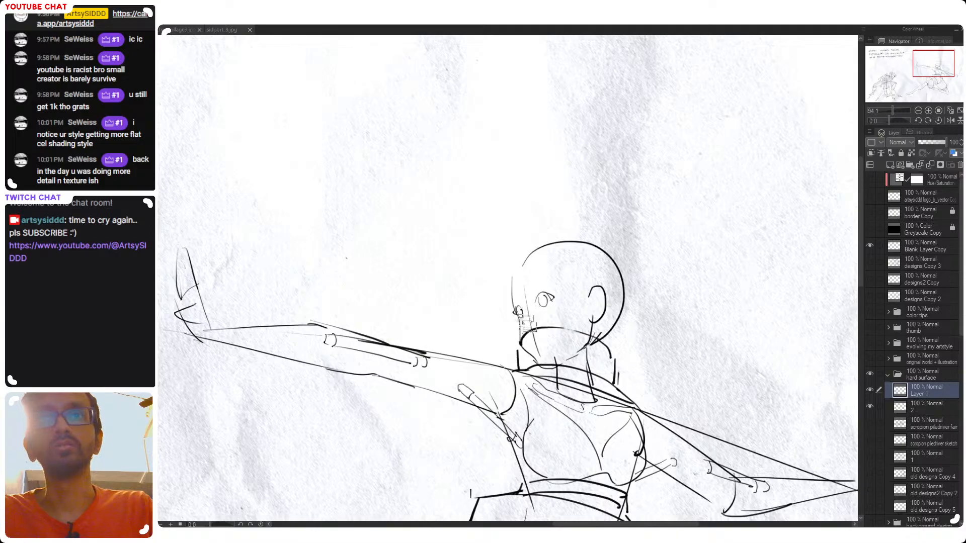
drag(524, 330, 527, 332)
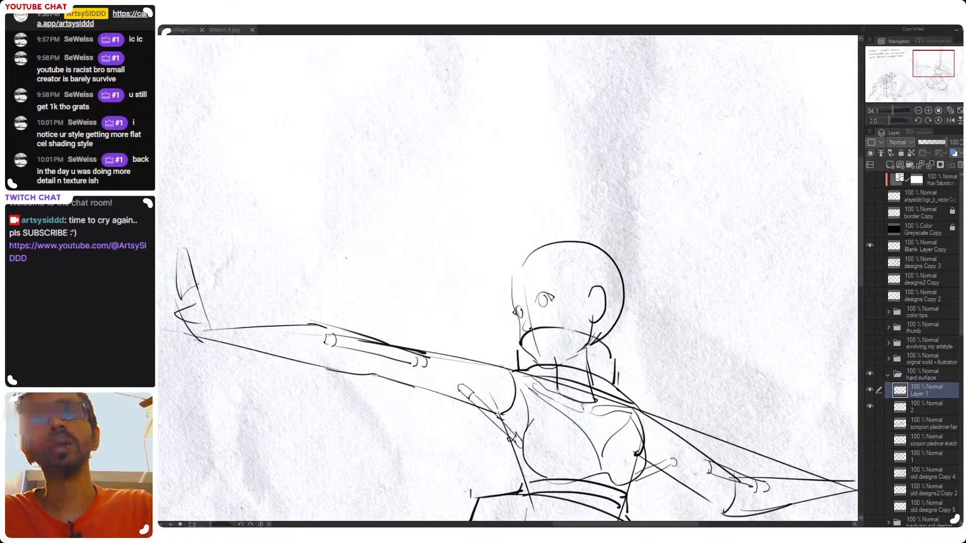
key(ctrl+s)
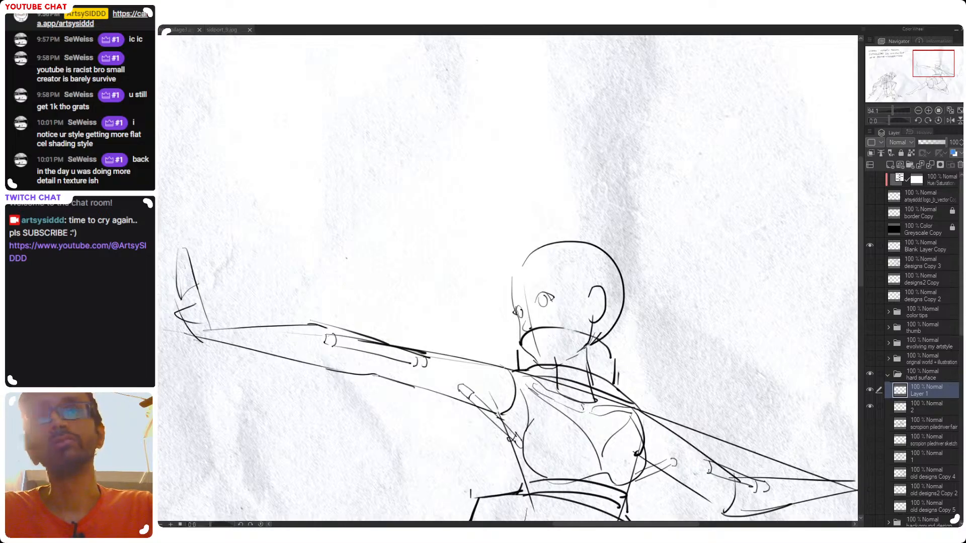
Draw an arched eyebrow above the near eye, undoing rejected strokes
key(ctrl+z)
drag(532, 287, 548, 283)
key(ctrl+z)
key(ctrl+z)
key(ctrl+z)
key(ctrl+z)
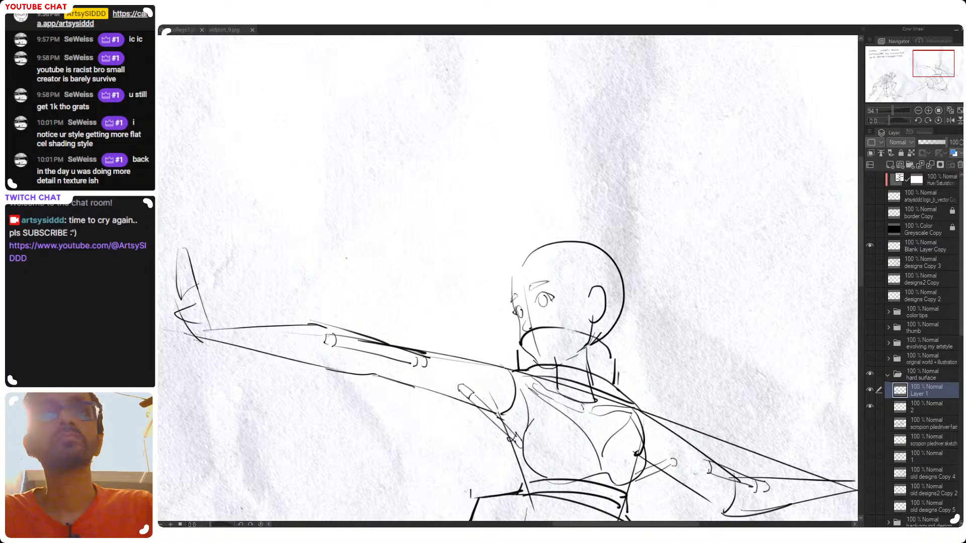
Draw the hairline across the forehead and down the temple toward the ear
scroll(526, 285, down, 4)
scroll(512, 268, up, 3)
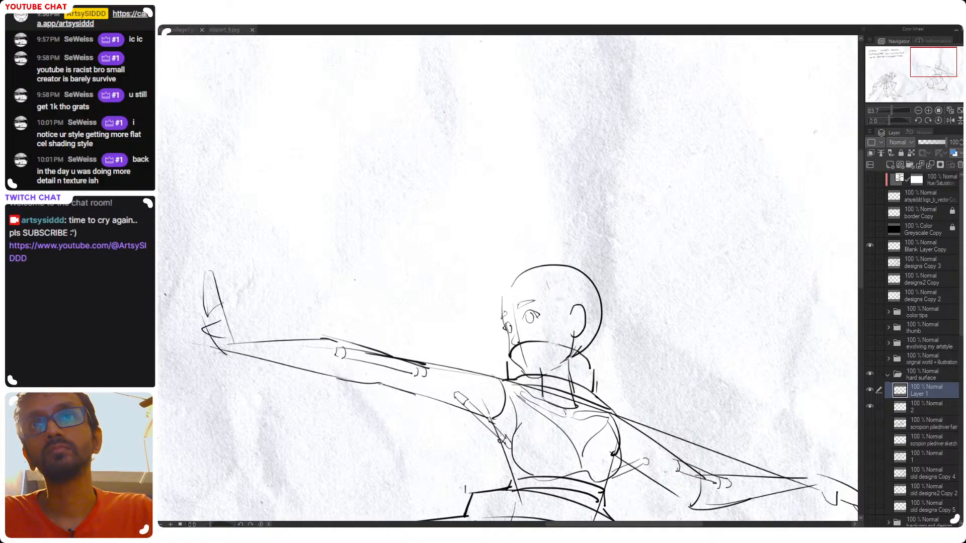
mouse_move(549, 289)
mouse_down()
mouse_move(565, 302)
mouse_move(568, 331)
mouse_move(571, 312)
mouse_move(575, 323)
mouse_up()
key(ctrl+z)
key(ctrl+z)
key(ctrl+z)
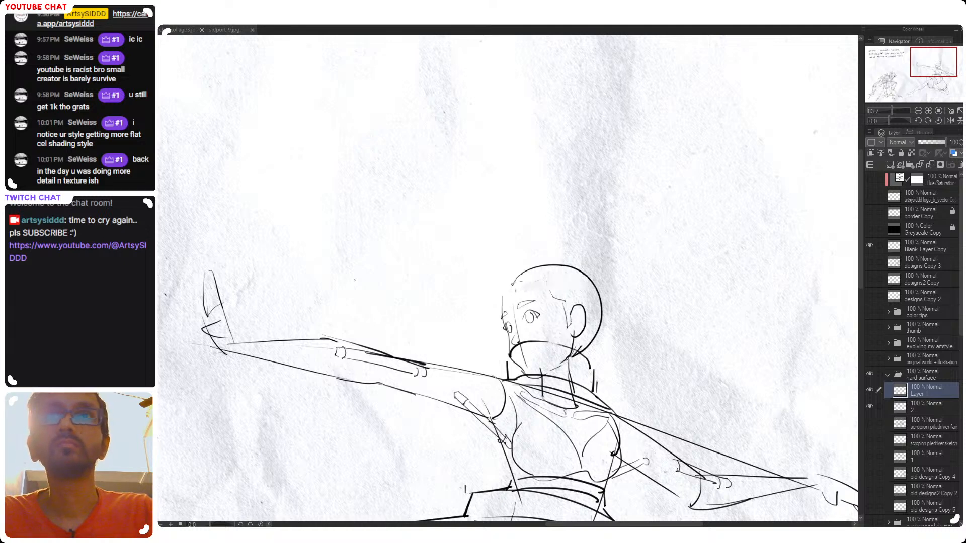
drag(511, 287, 540, 274)
key(ctrl+z)
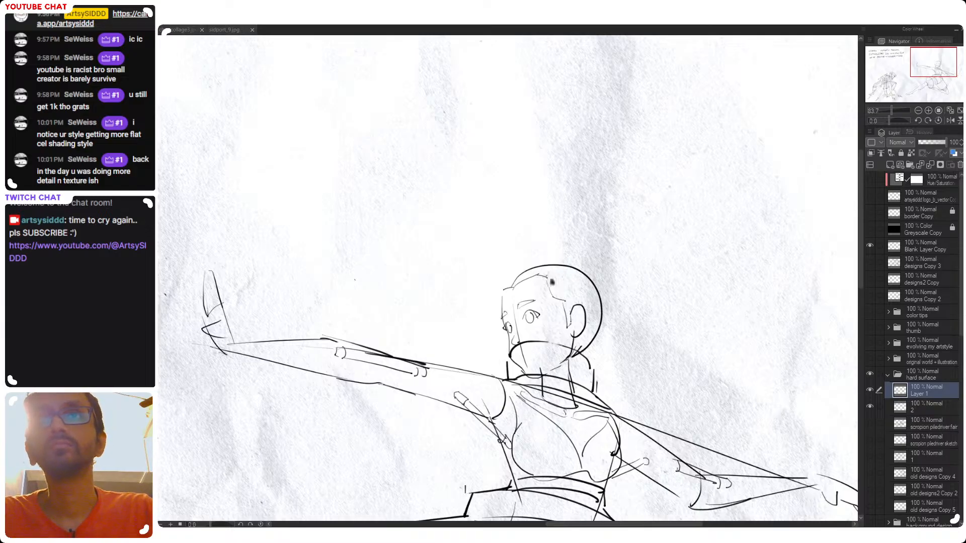
Draw slicked-back hair strands from the temple over the side of the head, with a small sideburn before the ear
mouse_move(547, 277)
mouse_down()
mouse_move(571, 268)
mouse_move(588, 279)
mouse_up()
key(ctrl+z)
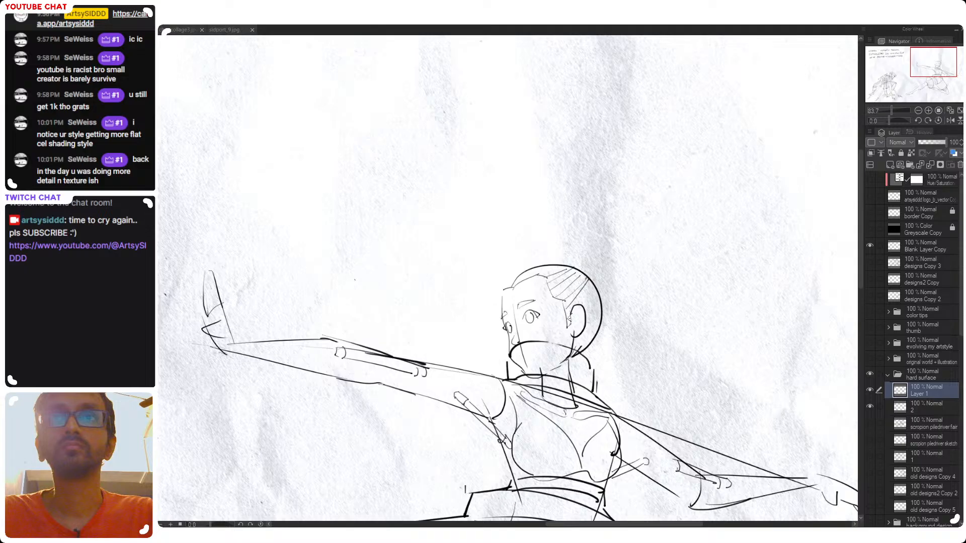
drag(582, 308, 594, 286)
key(ctrl+z)
key(ctrl+z)
key(ctrl+z)
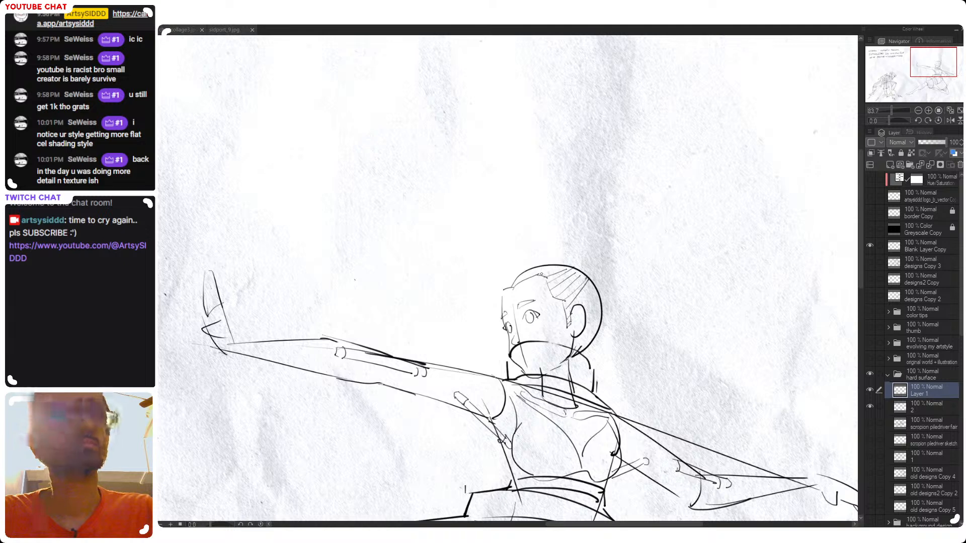
Outline raised hair over the crown that sweeps down past the far side of the face
drag(542, 276, 525, 285)
key(ctrl+z)
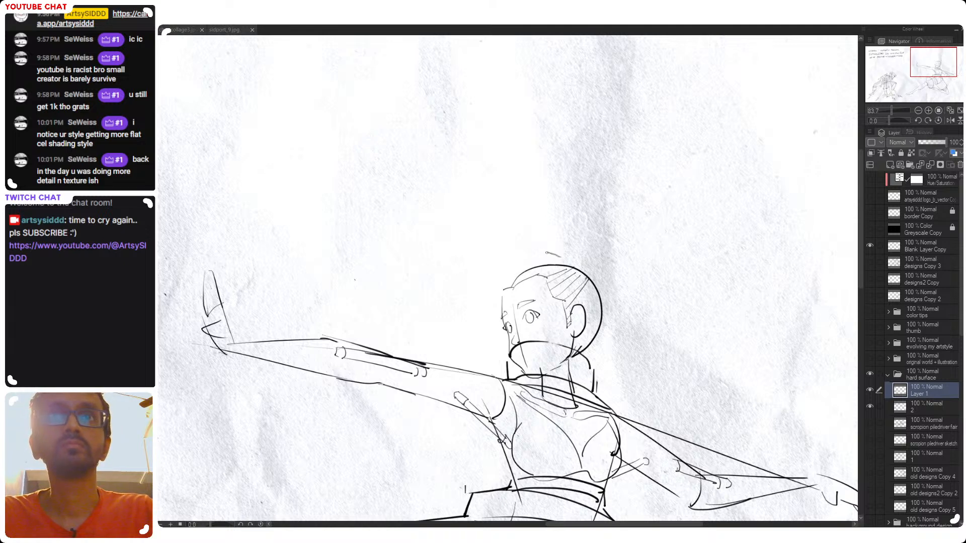
mouse_move(555, 254)
mouse_down()
mouse_move(574, 268)
mouse_move(497, 279)
mouse_up()
key(ctrl+z)
key(ctrl+z)
mouse_move(556, 258)
mouse_down()
mouse_move(511, 276)
mouse_move(473, 368)
mouse_up()
key(ctrl+z)
key(ctrl+z)
key(ctrl+z)
mouse_move(497, 282)
mouse_down()
mouse_move(477, 359)
mouse_move(478, 331)
mouse_move(489, 379)
mouse_up()
key(ctrl+z)
Close the hanging hair with jagged tips just above the outstretched arm's shoulder
key(ctrl+z)
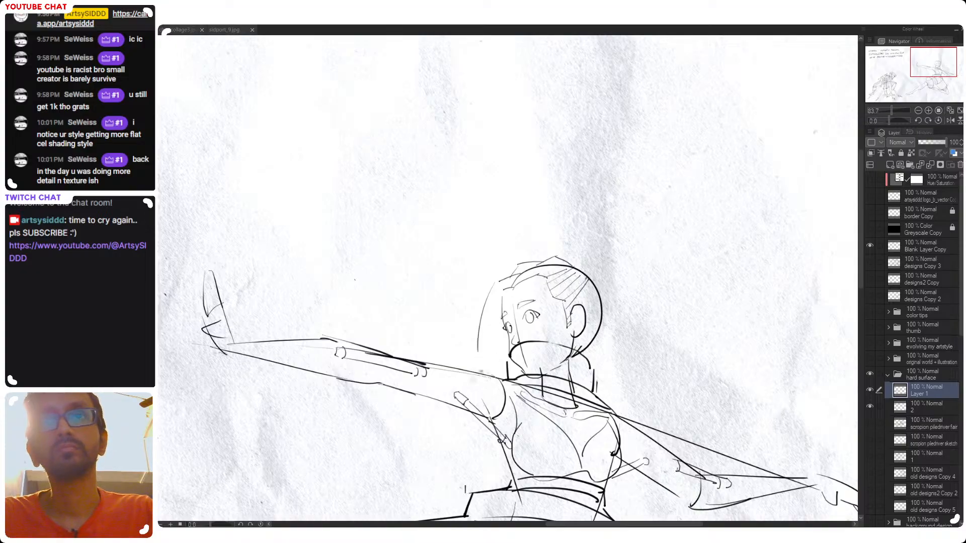
mouse_move(478, 346)
mouse_down()
mouse_move(492, 374)
mouse_move(510, 358)
mouse_up()
key(ctrl+z)
key(ctrl+z)
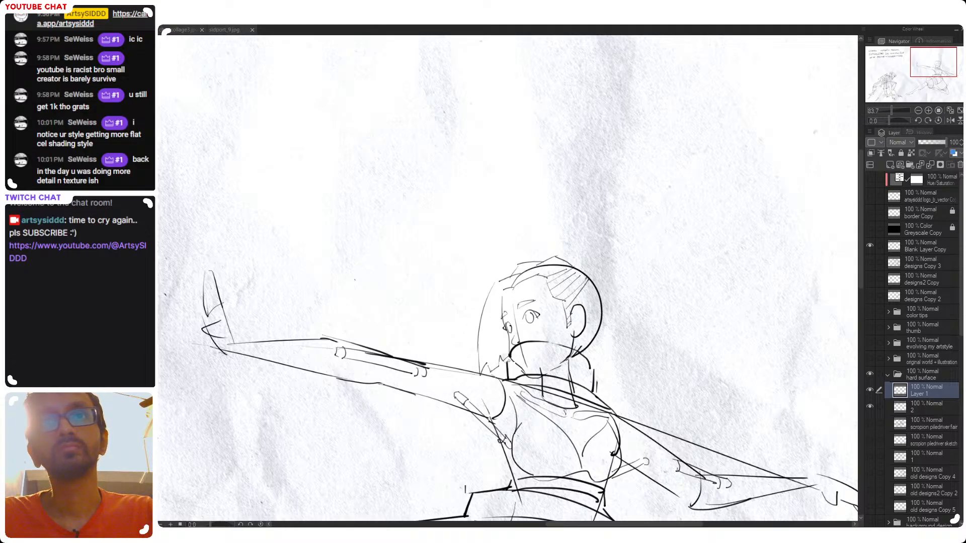
key(ctrl+z)
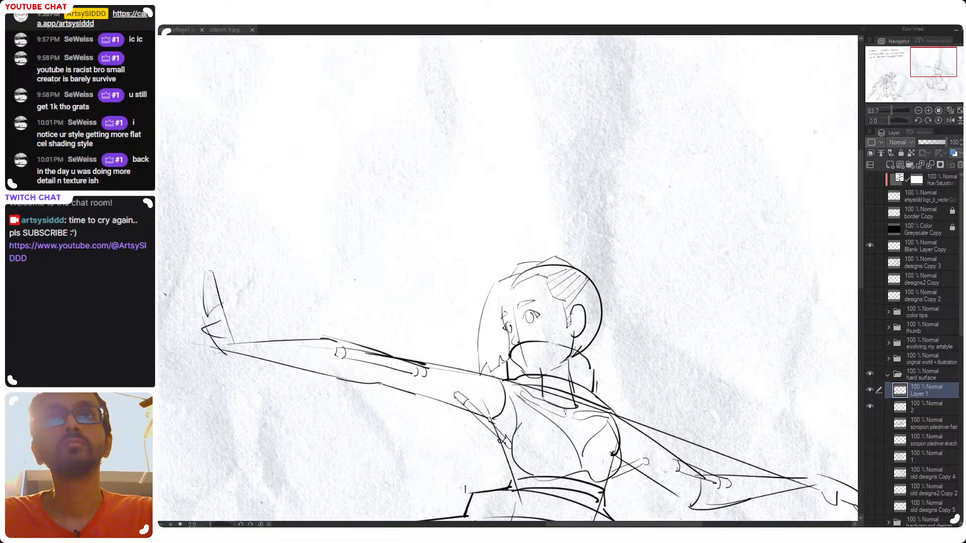
key(ctrl+z)
Draw the inner edge of the hanging hair from the forehead down beside the far eye, redoing the stroke until it fits
mouse_move(501, 308)
mouse_down()
mouse_move(494, 354)
mouse_move(494, 346)
mouse_up()
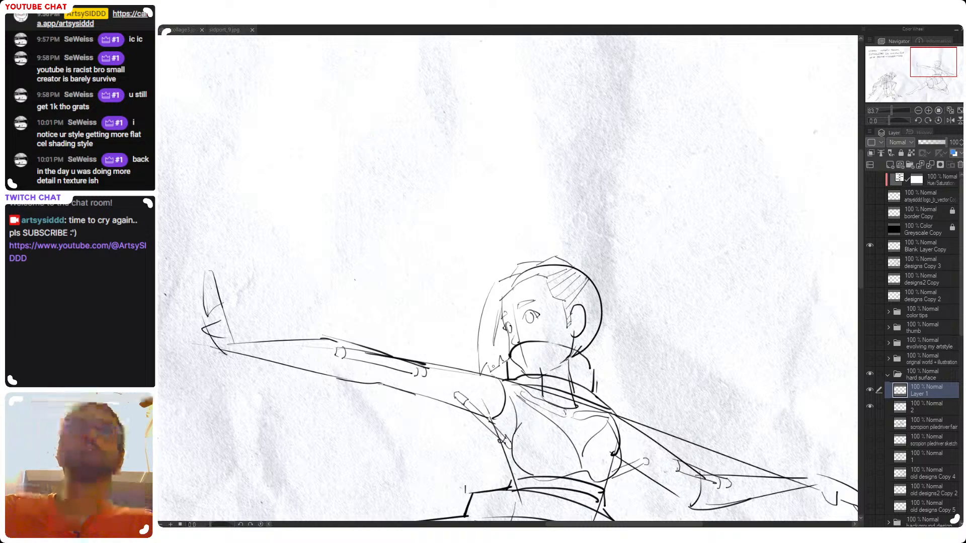
key(ctrl+z)
key(ctrl+z)
key(ctrl+z)
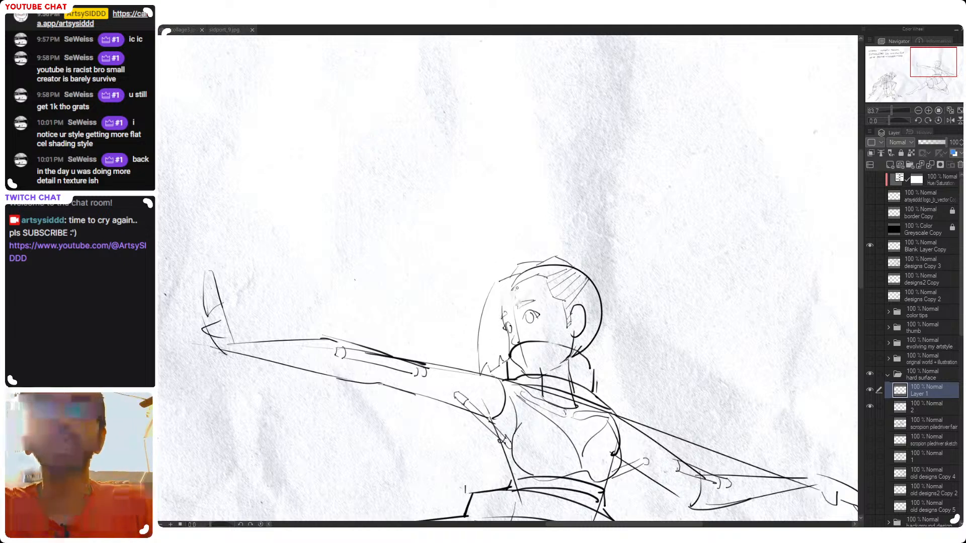
key(ctrl+z)
mouse_move(513, 289)
mouse_down()
mouse_move(492, 368)
mouse_move(502, 306)
mouse_move(496, 345)
mouse_up()
key(ctrl+z)
key(ctrl+z)
key(ctrl+z)
key(ctrl+z)
mouse_move(512, 299)
mouse_down()
mouse_move(495, 354)
mouse_move(501, 317)
mouse_move(507, 306)
mouse_move(501, 363)
mouse_move(497, 335)
mouse_up()
key(ctrl+z)
key(ctrl+z)
key(ctrl+z)
key(ctrl+z)
key(ctrl+z)
key(ctrl+z)
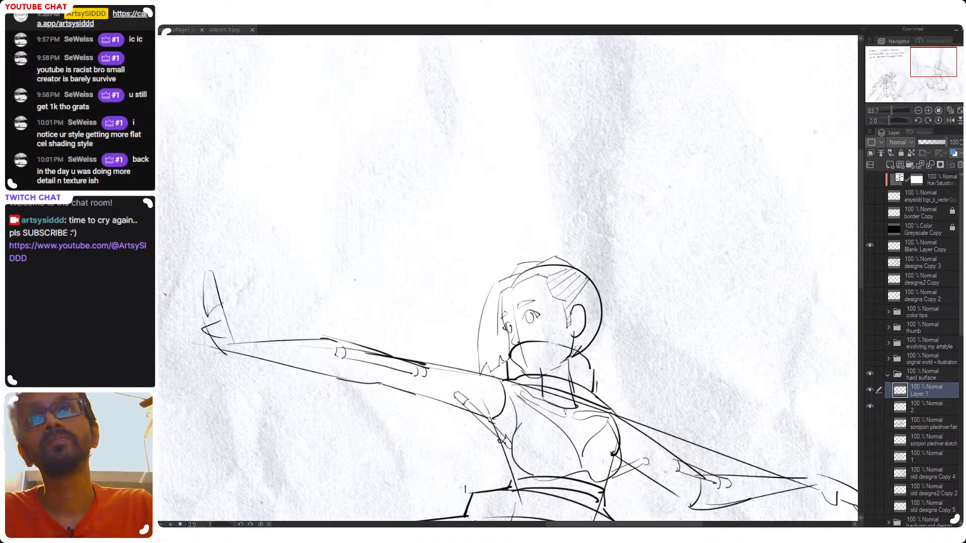
key(ctrl+z)
drag(513, 290, 492, 351)
key(ctrl+z)
mouse_move(514, 290)
mouse_down()
mouse_move(496, 347)
mouse_move(504, 313)
mouse_up()
key(ctrl+z)
key(ctrl+z)
drag(514, 290, 498, 338)
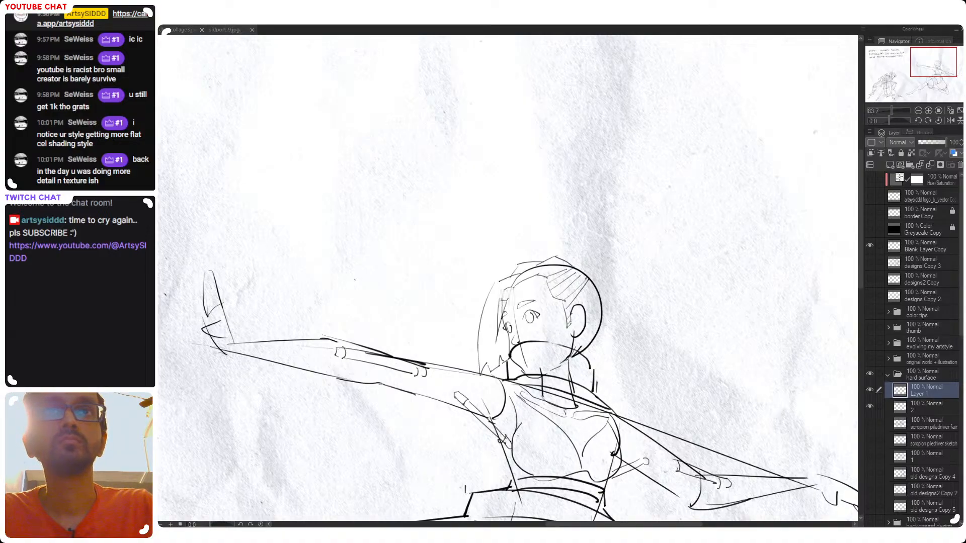
Try dark accents inside the ear, on the near eye's lid and at the nose, and undo them
drag(654, 173, 577, 282)
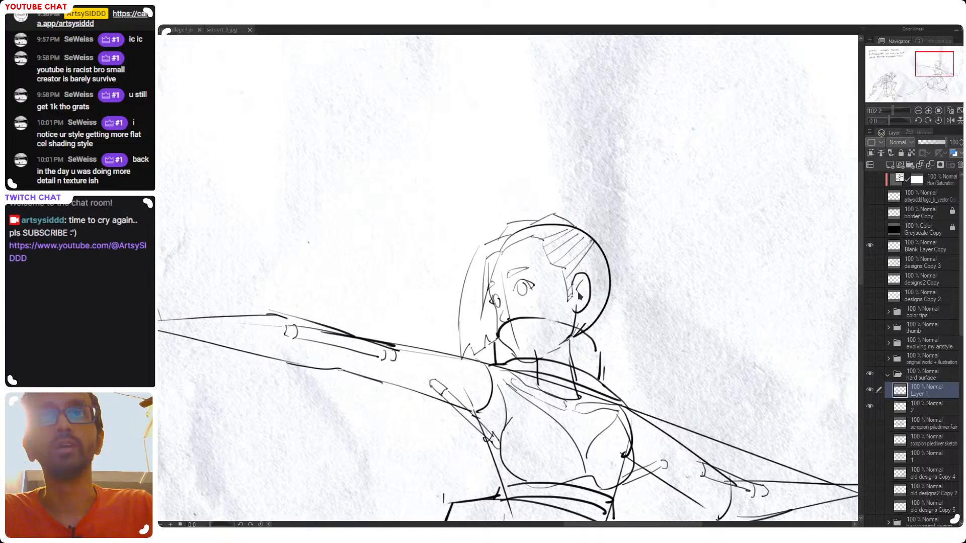
drag(581, 289, 578, 302)
key(ctrl+z)
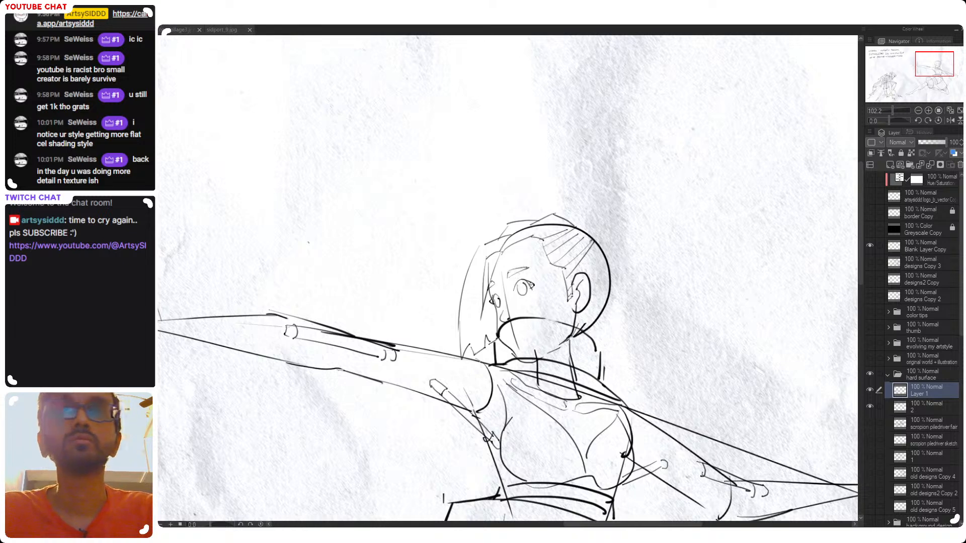
mouse_move(531, 285)
mouse_down()
mouse_move(515, 289)
mouse_move(534, 284)
mouse_move(520, 285)
mouse_move(533, 285)
mouse_move(512, 316)
mouse_up()
key(ctrl+z)
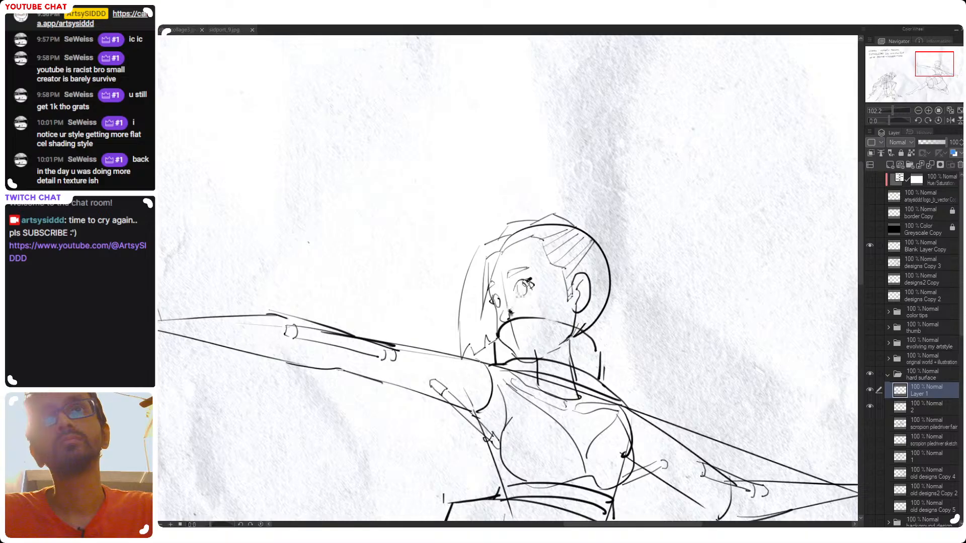
key(ctrl+z)
key(ctrl+z)
key(ctrl+z)
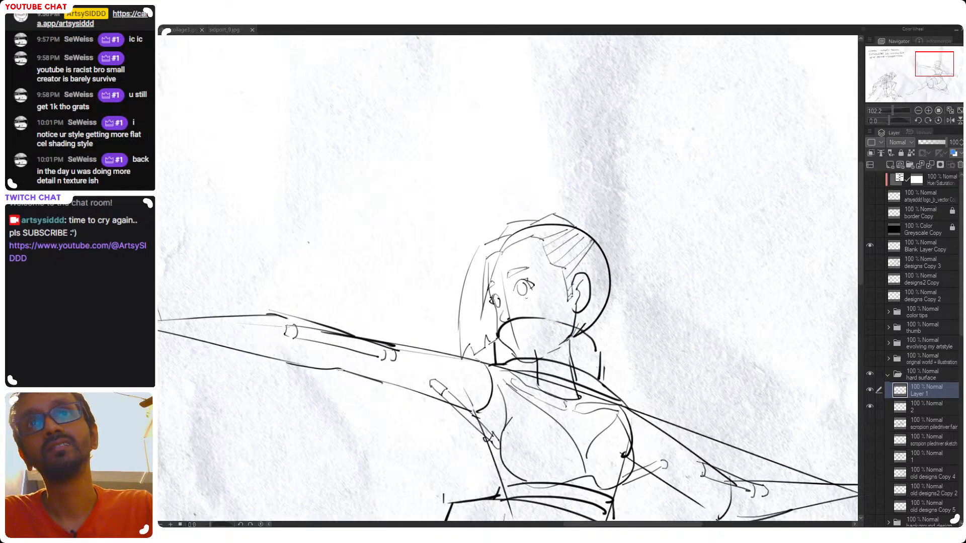
Draw an upper edge line for the mouth-covering collar from cheek to ear, and thicken the near eyebrow
drag(527, 297, 532, 315)
drag(539, 330, 571, 315)
key(ctrl+z)
key(ctrl+z)
key(ctrl+z)
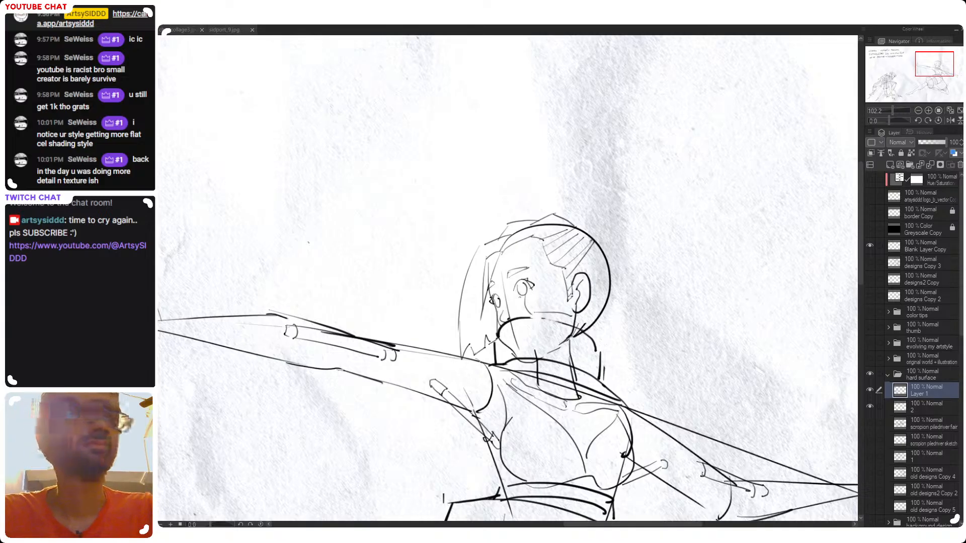
drag(518, 273, 521, 279)
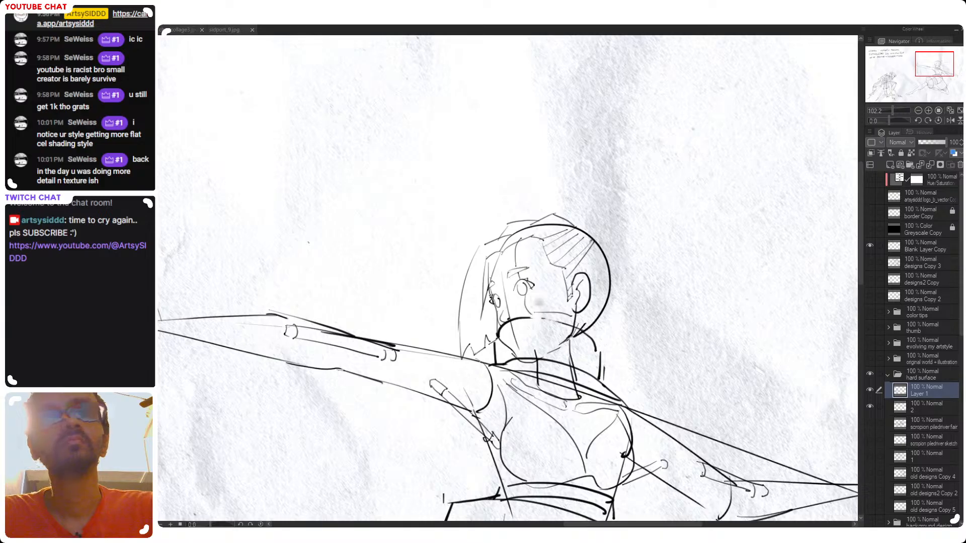
scroll(520, 274, down, 2)
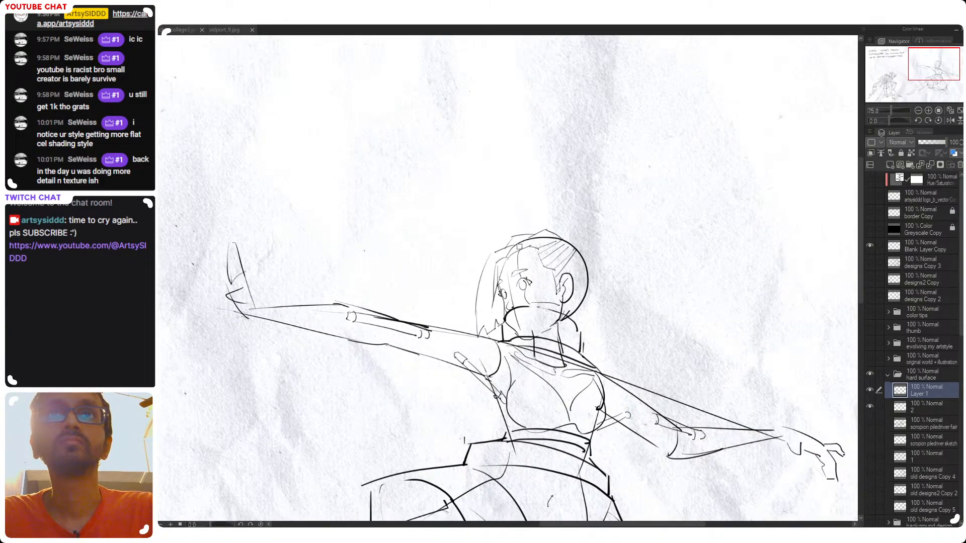
Draw a short line from the ear to the back edge of the lunging figure's head
scroll(520, 248, down, 3)
drag(591, 319, 644, 272)
drag(690, 322, 612, 330)
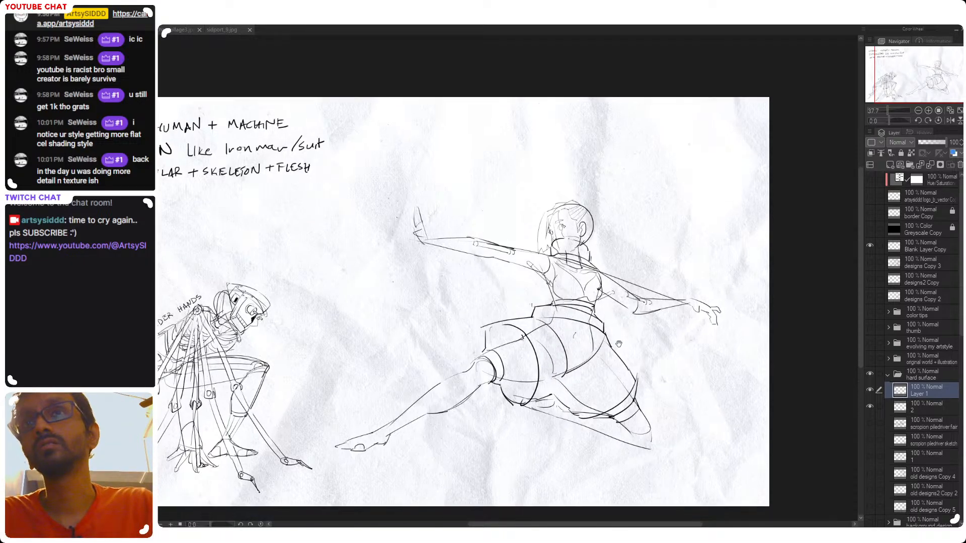
scroll(604, 289, up, 3)
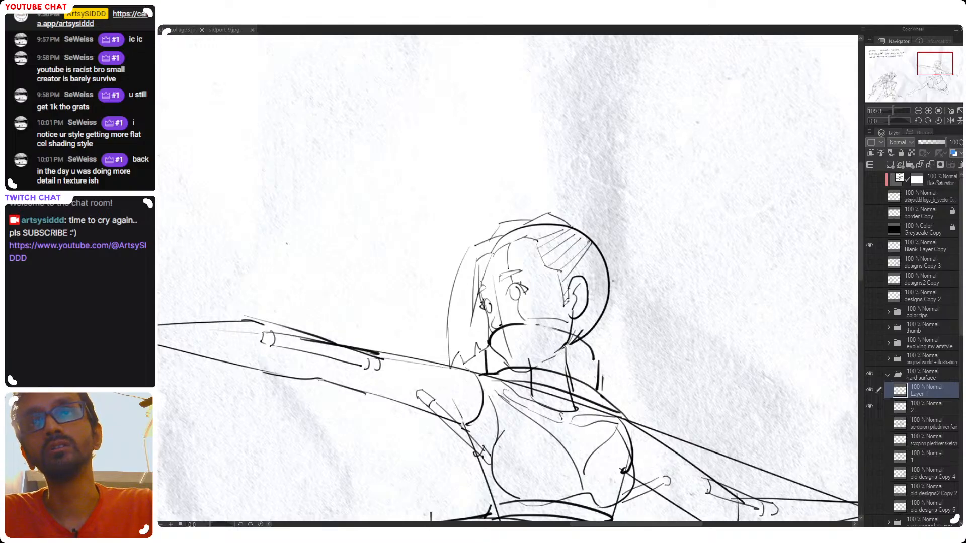
drag(587, 284, 609, 282)
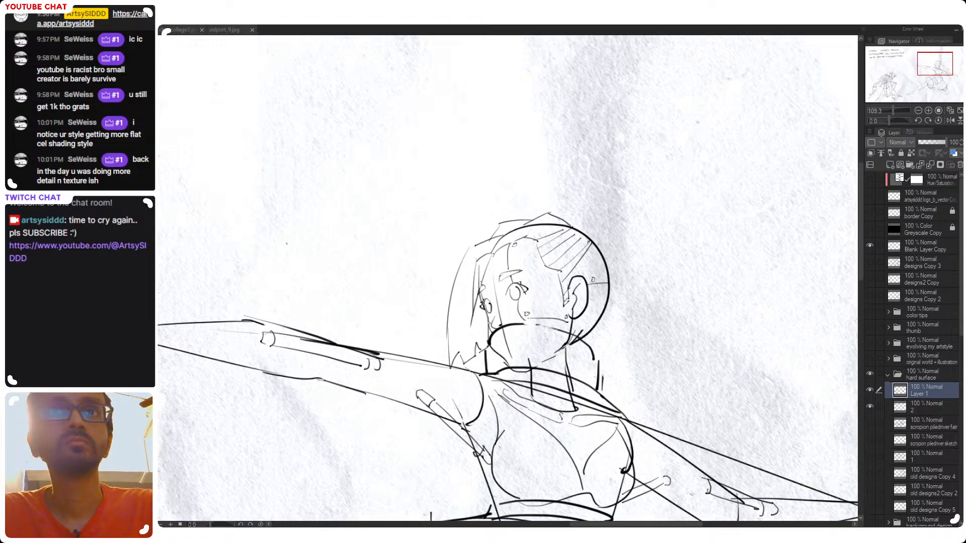
Examine the lunging figure's head, torso and overall pose at close and full-page views
scroll(489, 334, down, 3)
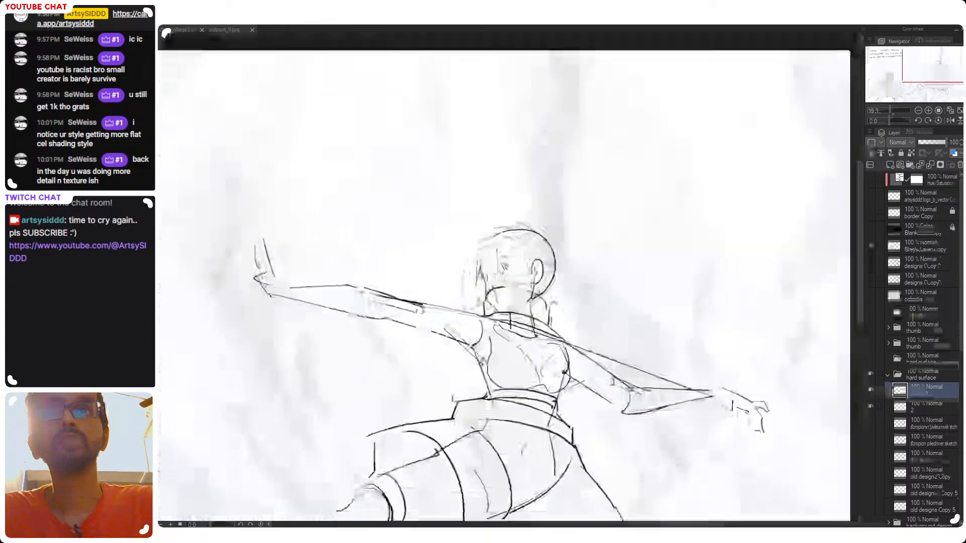
scroll(514, 312, up, 2)
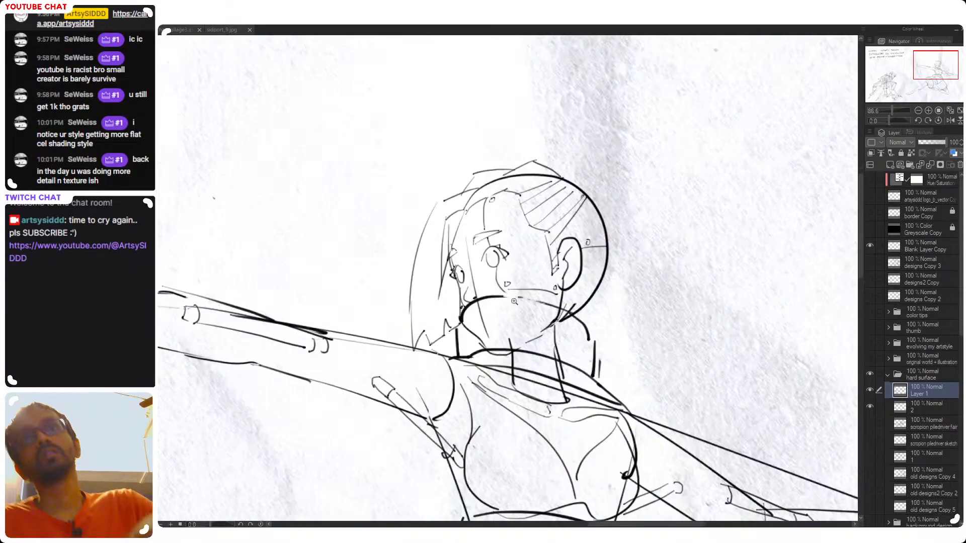
scroll(508, 297, down, 3)
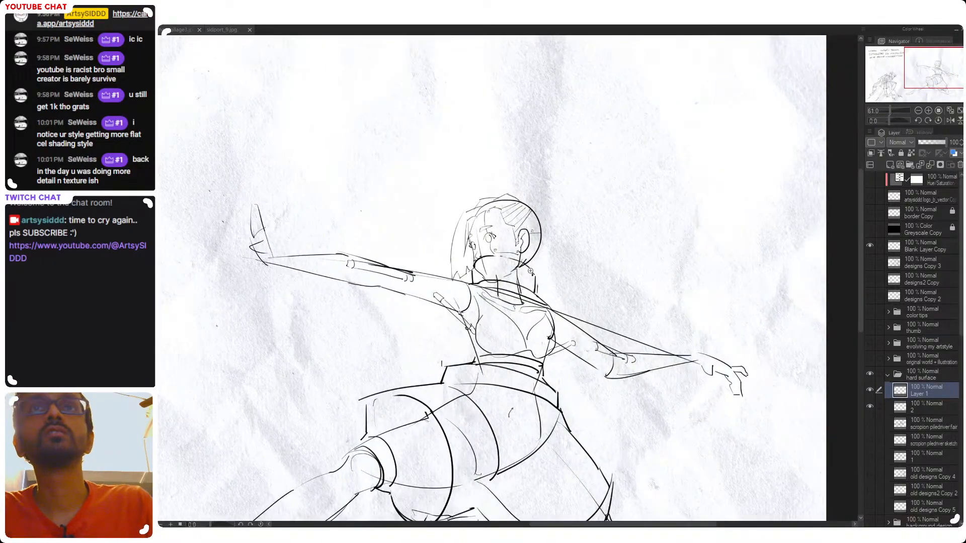
scroll(532, 241, up, 2)
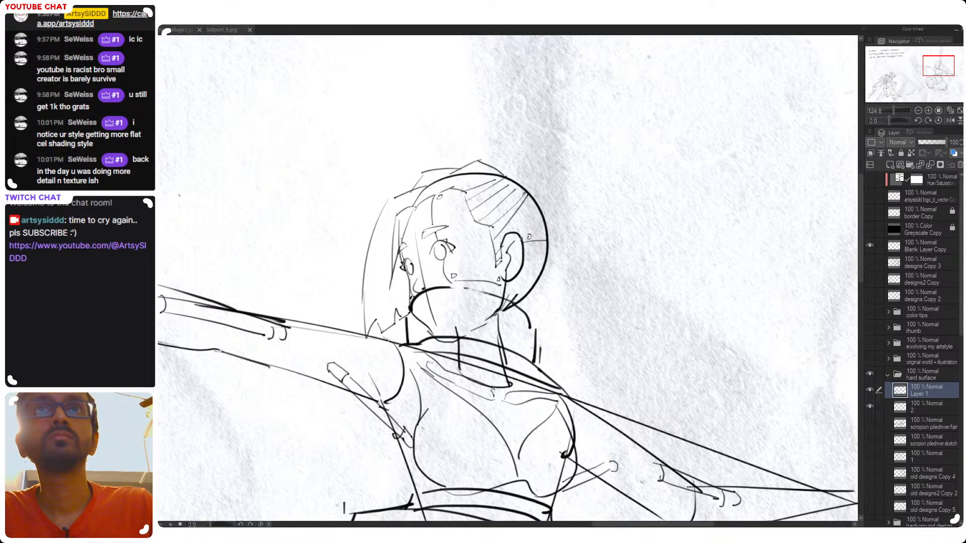
scroll(514, 278, down, 5)
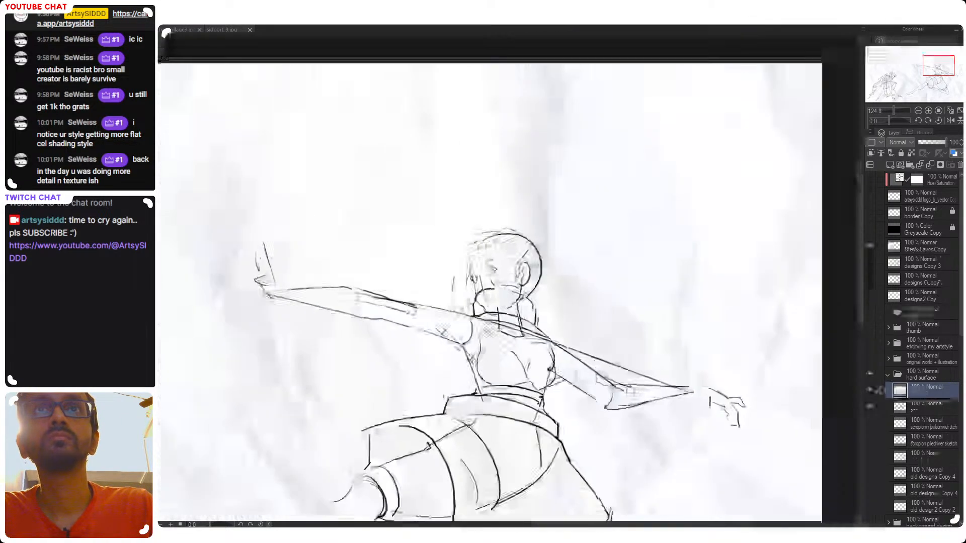
scroll(568, 237, up, 2)
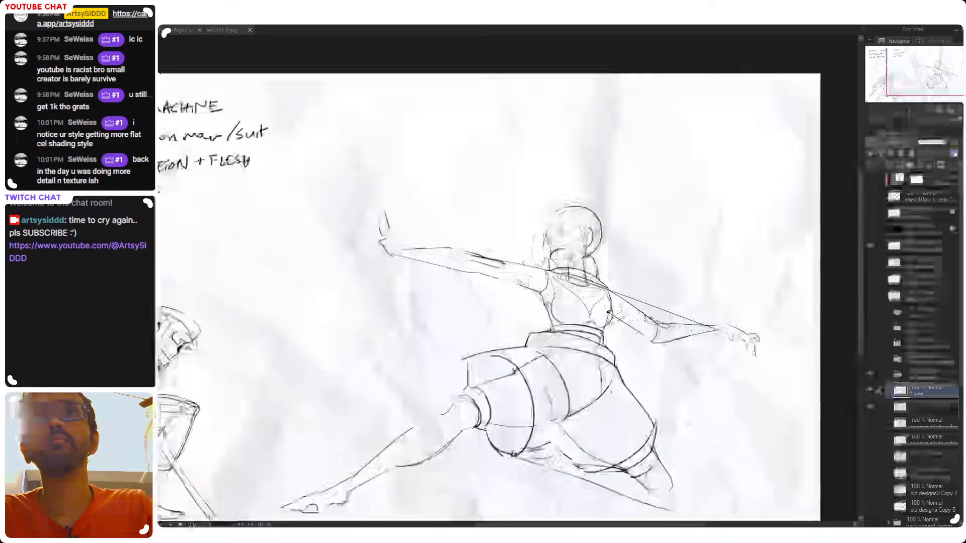
mouse_move(646, 240)
mouse_down()
mouse_move(635, 214)
mouse_move(625, 217)
mouse_up()
double_click(632, 221)
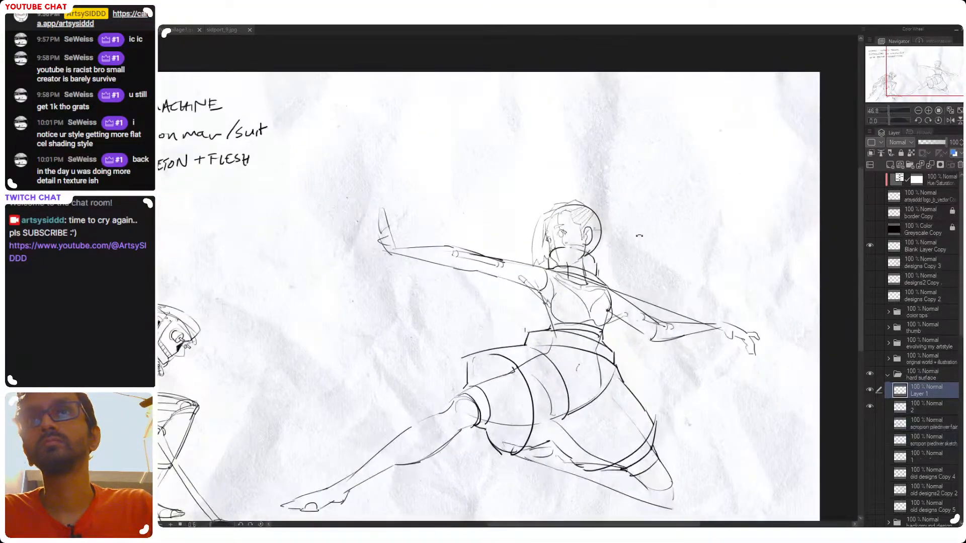
drag(510, 321, 543, 317)
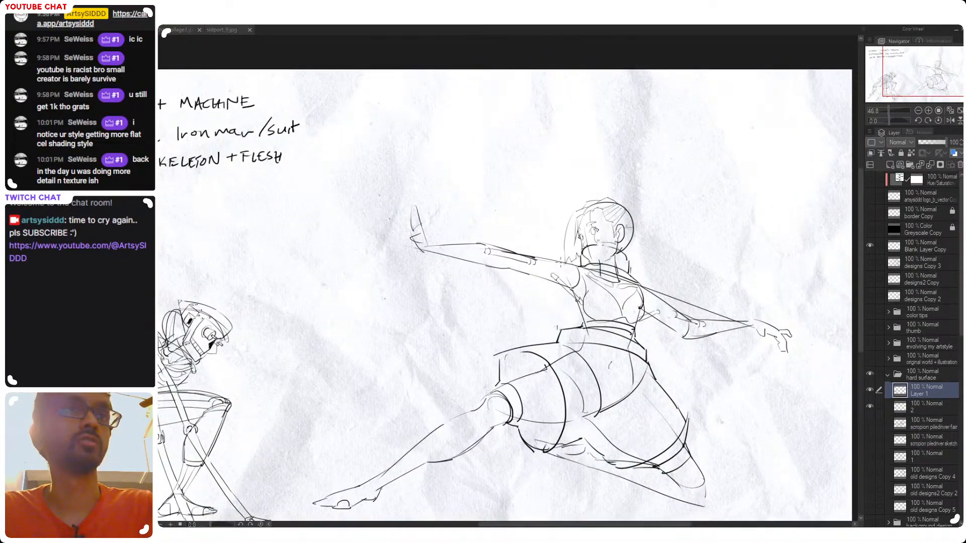
mouse_move(650, 329)
mouse_down()
mouse_move(630, 303)
mouse_move(608, 297)
mouse_move(609, 313)
mouse_move(597, 307)
mouse_move(664, 314)
mouse_up()
scroll(609, 297, down, 3)
scroll(604, 307, up, 5)
scroll(610, 309, down, 4)
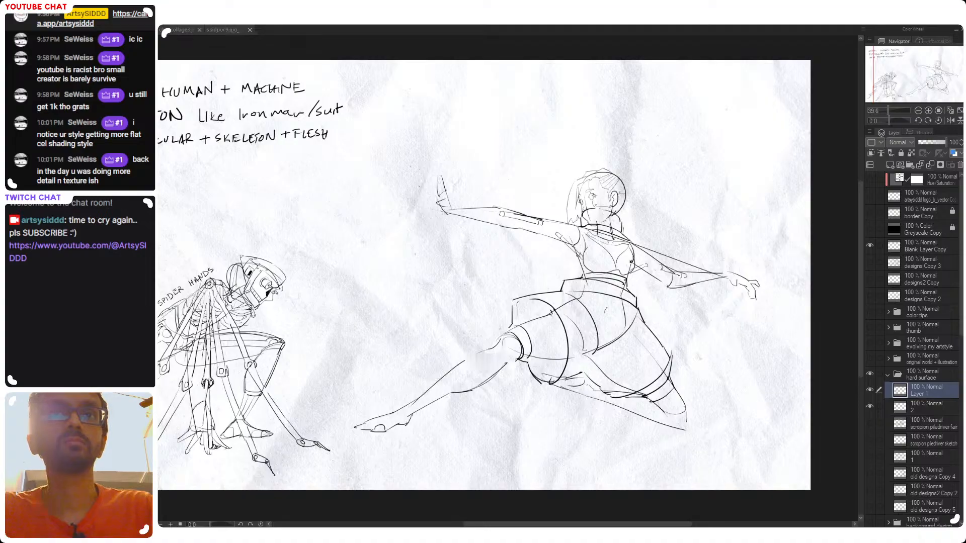
mouse_move(515, 354)
mouse_down()
mouse_move(499, 337)
mouse_move(533, 355)
mouse_up()
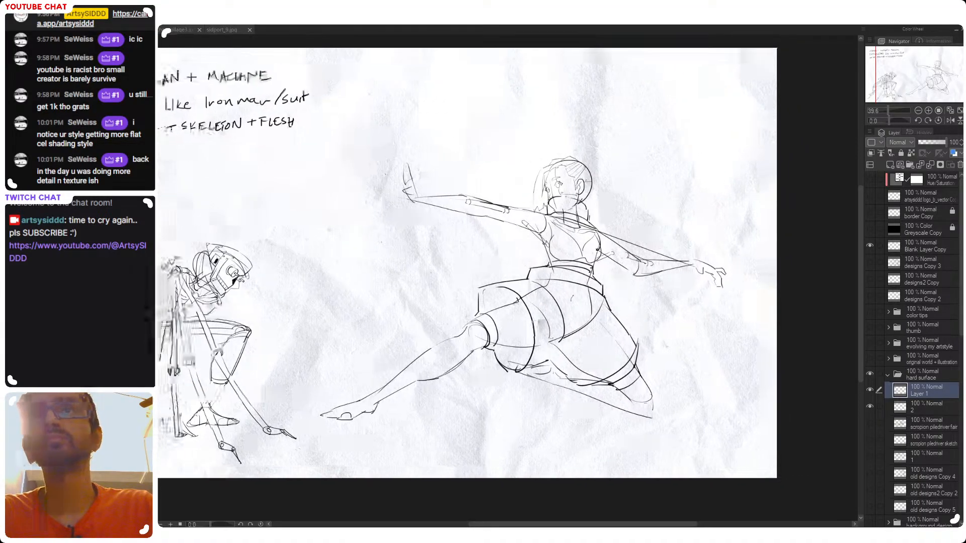
drag(553, 319, 536, 317)
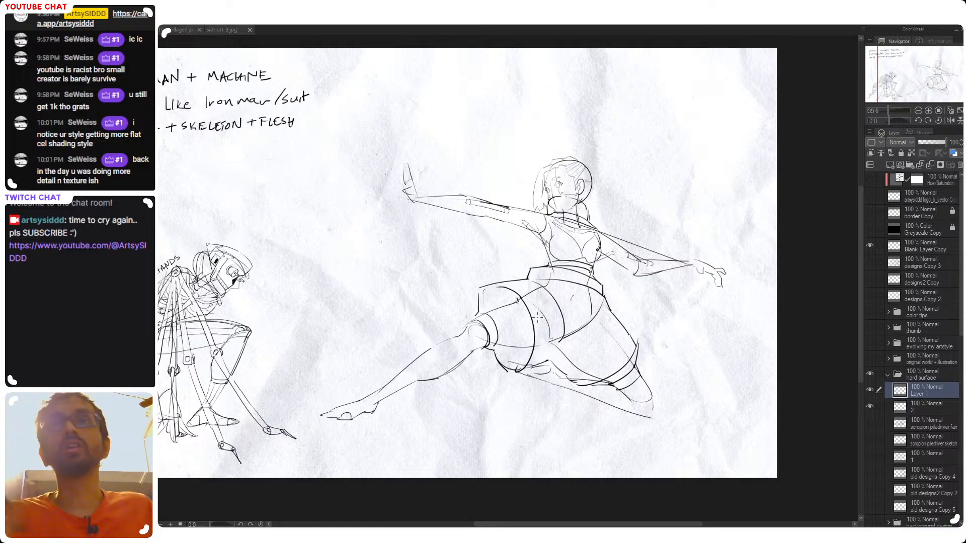
drag(502, 333, 534, 335)
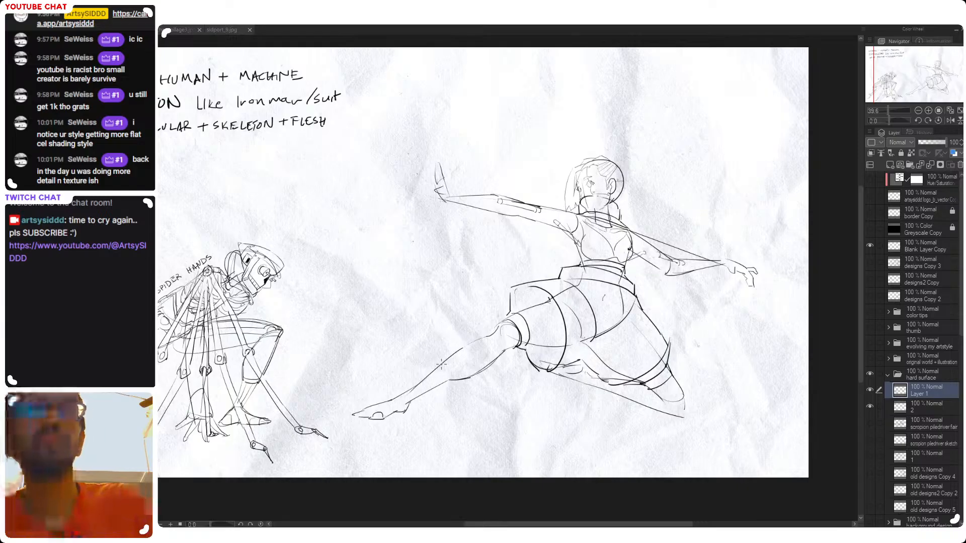
Undo the trial strokes at the front knee and draw a line along the extended lower leg from ankle to knee
key(ctrl+z)
mouse_move(510, 327)
mouse_down()
mouse_move(406, 391)
mouse_move(499, 338)
mouse_up()
key(ctrl+z)
key(ctrl+z)
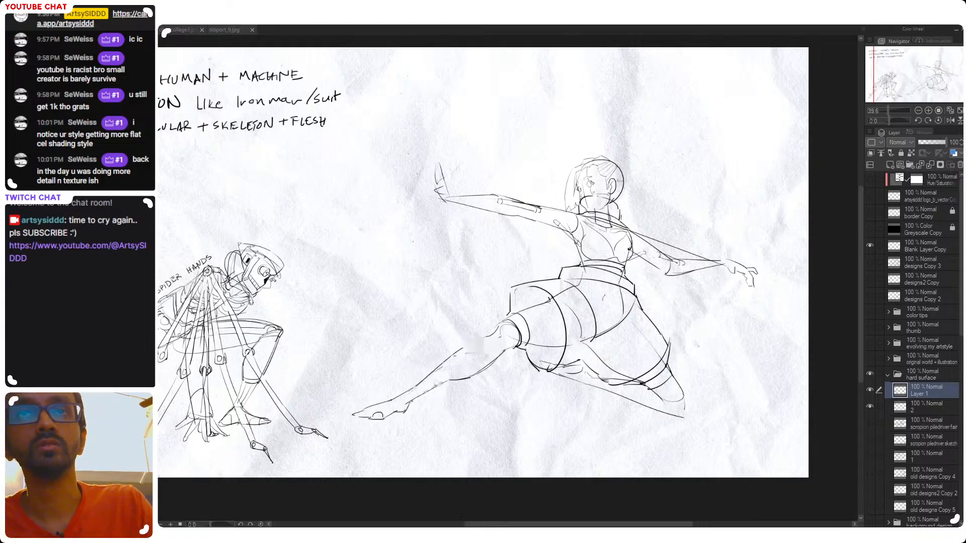
drag(408, 392, 496, 340)
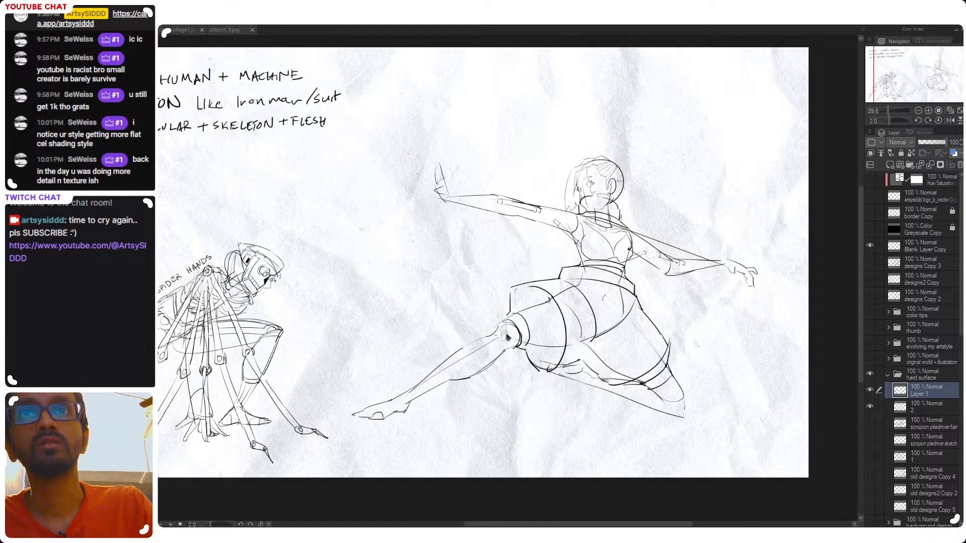
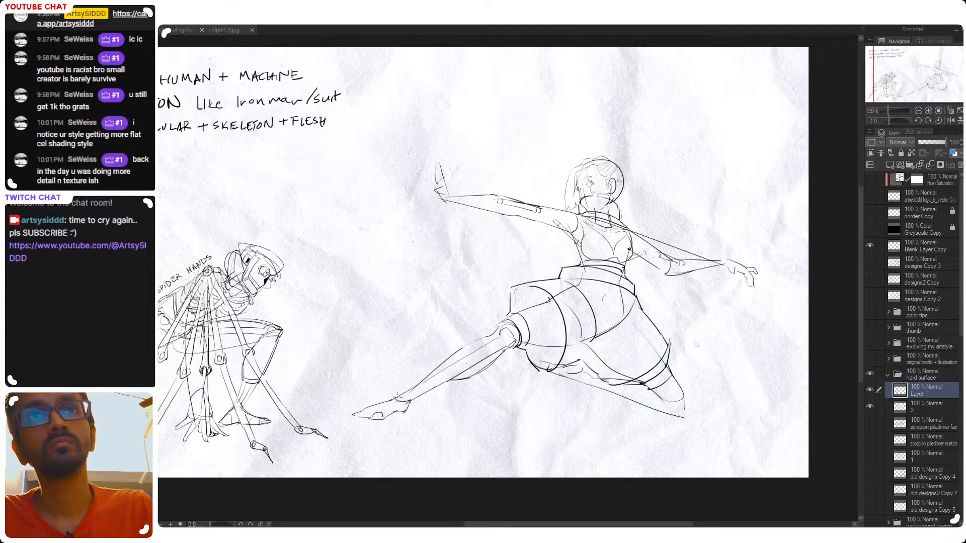
Add short strokes around the ankle and lower shin of the extended leg, undoing the rejected ones
drag(391, 401, 410, 390)
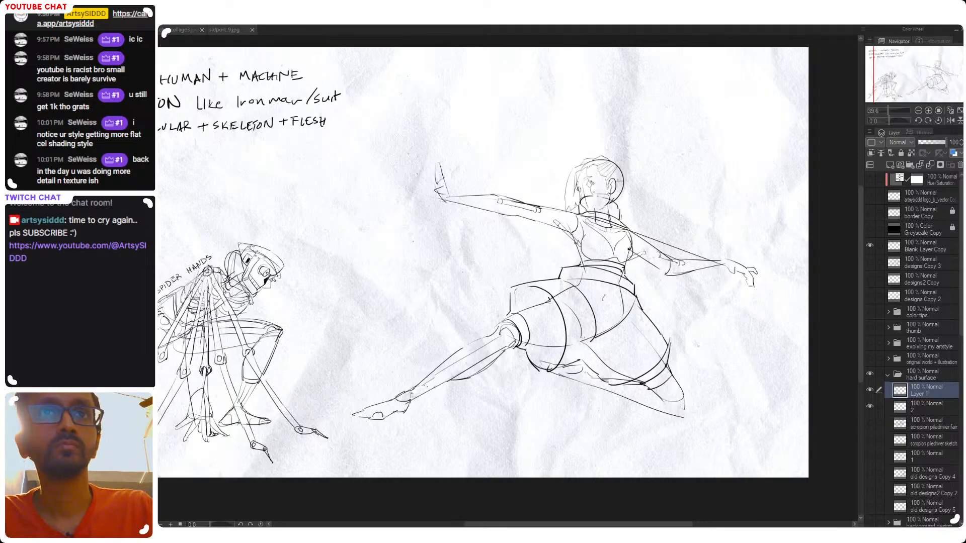
drag(413, 398, 433, 389)
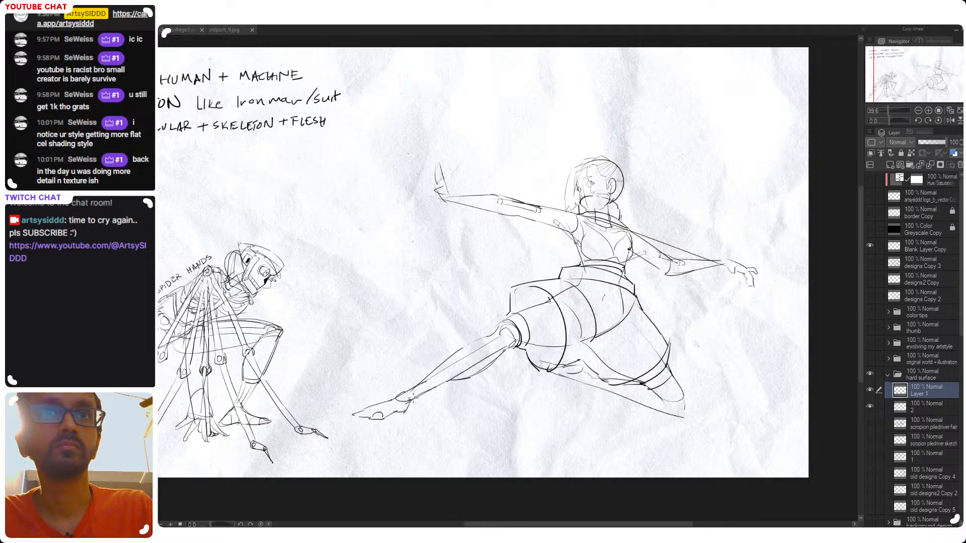
drag(432, 377, 414, 388)
key(ctrl+z)
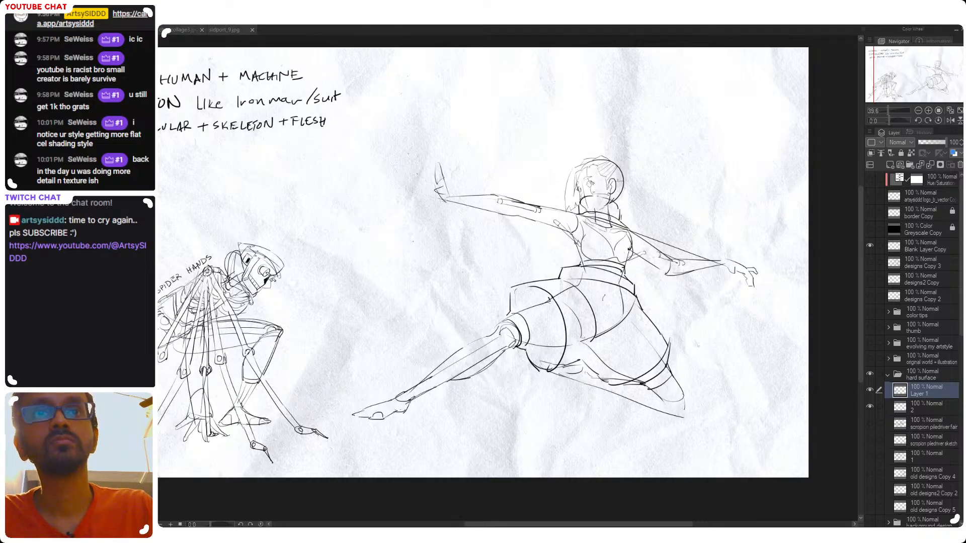
drag(500, 378, 452, 361)
drag(600, 284, 593, 240)
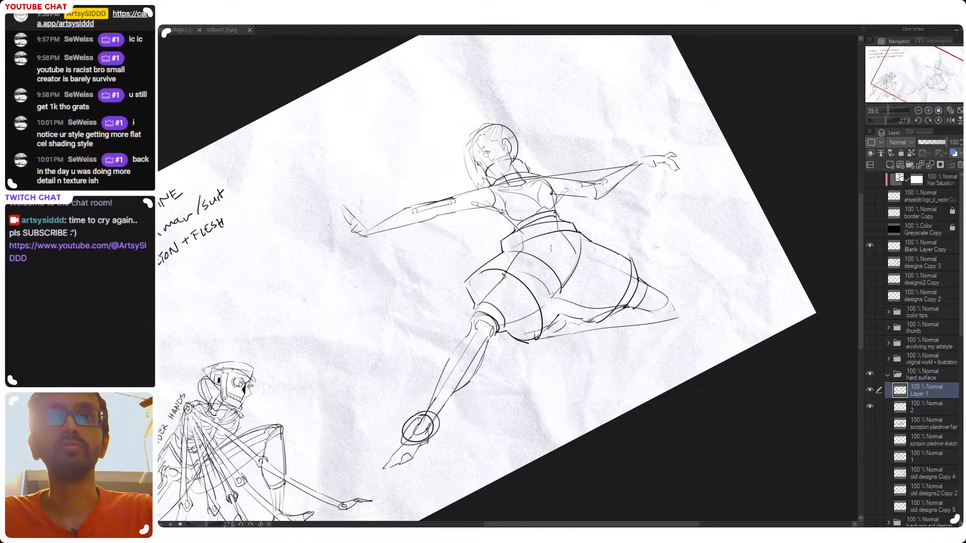
key(ctrl+z)
Draw a small rounded joint at the bent rear knee of the lunging figure
mouse_move(678, 336)
mouse_down()
mouse_move(619, 360)
mouse_move(630, 338)
mouse_move(611, 368)
mouse_move(609, 259)
mouse_up()
mouse_move(596, 310)
mouse_down()
mouse_move(613, 316)
mouse_move(604, 322)
mouse_up()
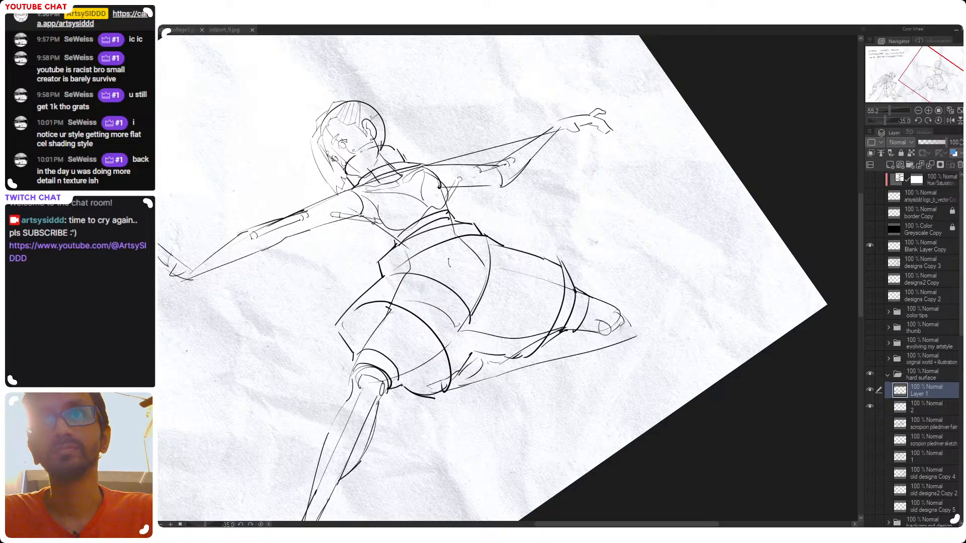
key(ctrl+z)
Try several long strokes along the folded rear lower leg and undo them
drag(608, 333, 485, 379)
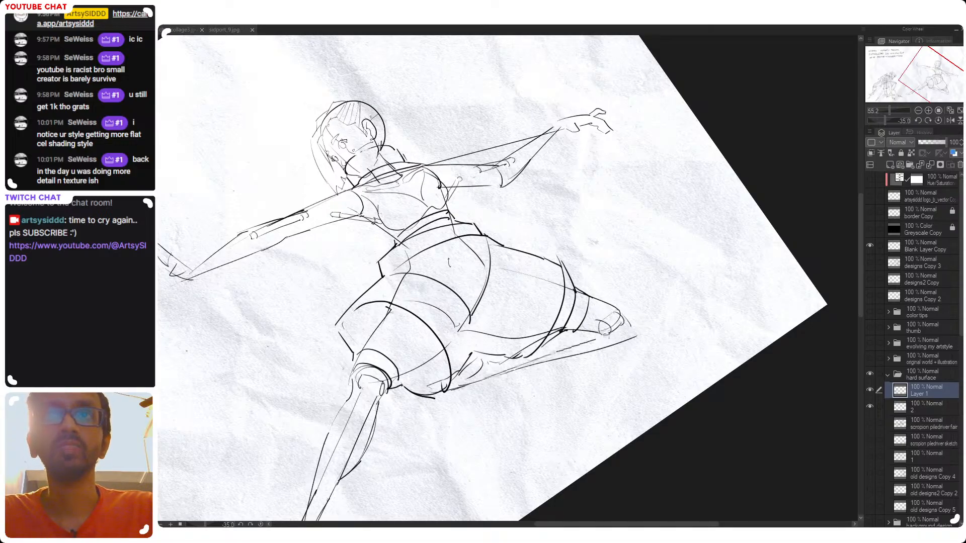
key(ctrl+z)
mouse_move(622, 337)
mouse_down()
mouse_move(488, 376)
mouse_move(616, 336)
mouse_up()
key(ctrl+z)
key(ctrl+z)
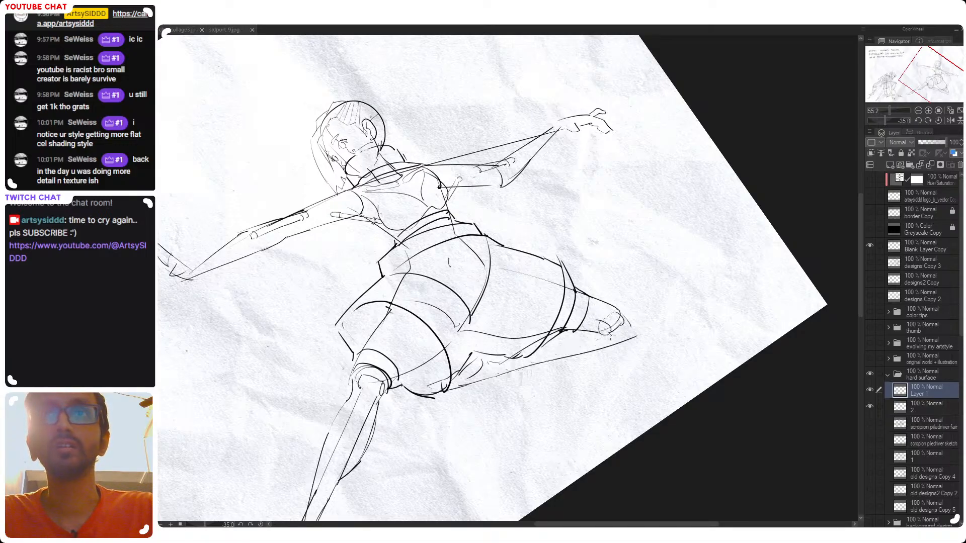
drag(506, 371, 631, 328)
key(ctrl+z)
key(ctrl+z)
drag(491, 380, 616, 334)
key(ctrl+z)
key(ctrl+z)
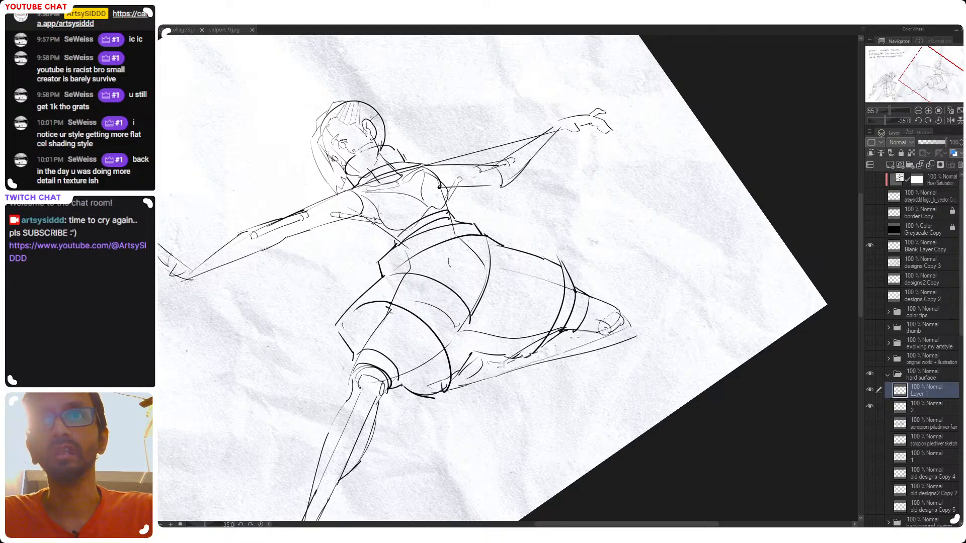
Draw a rod with a round end joint along the folded rear lower leg, and save the file
drag(601, 327, 508, 363)
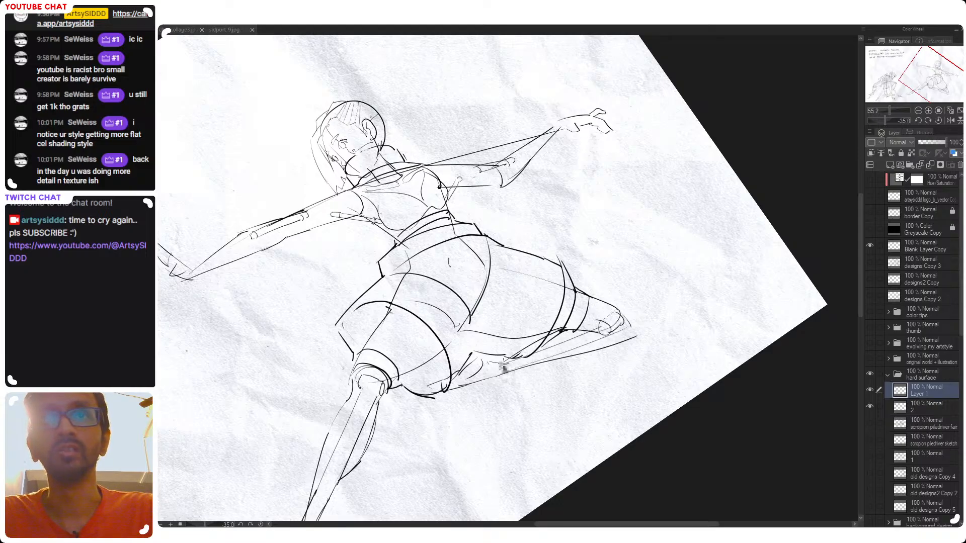
drag(402, 462, 763, 116)
drag(449, 397, 472, 416)
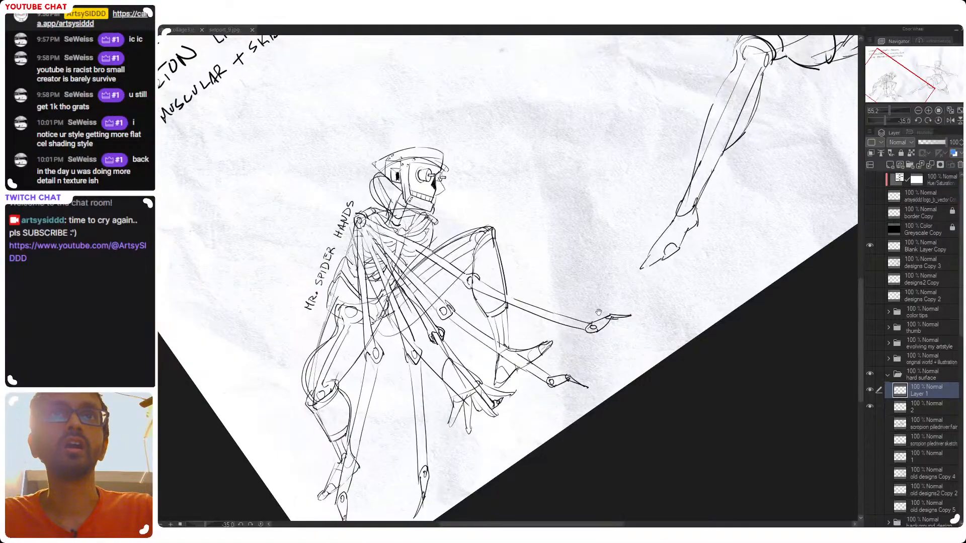
drag(735, 126, 398, 463)
mouse_move(547, 353)
mouse_down()
mouse_move(505, 354)
mouse_move(774, 116)
mouse_move(679, 181)
mouse_up()
drag(725, 101, 397, 411)
mouse_move(642, 296)
mouse_down()
mouse_move(478, 402)
mouse_move(533, 347)
mouse_up()
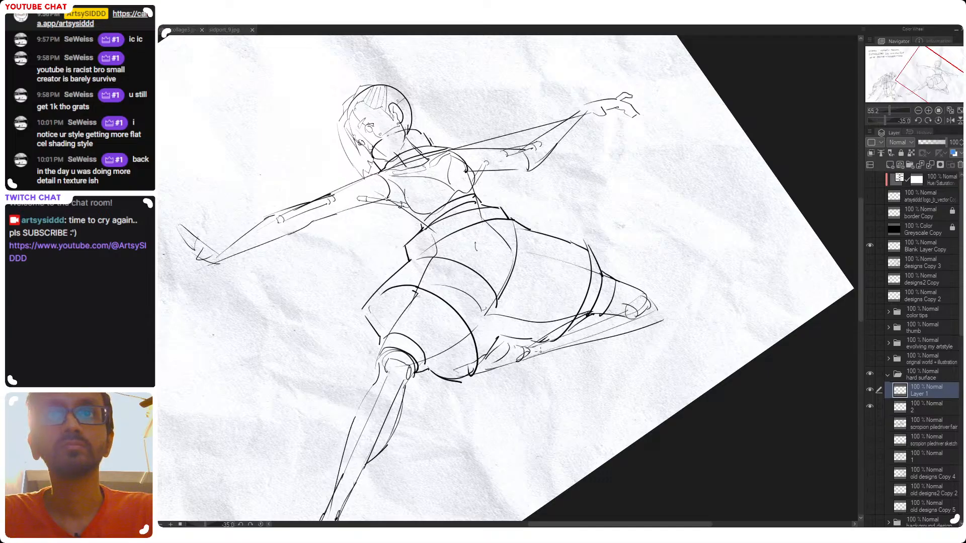
drag(591, 346, 627, 318)
key(ctrl+s)
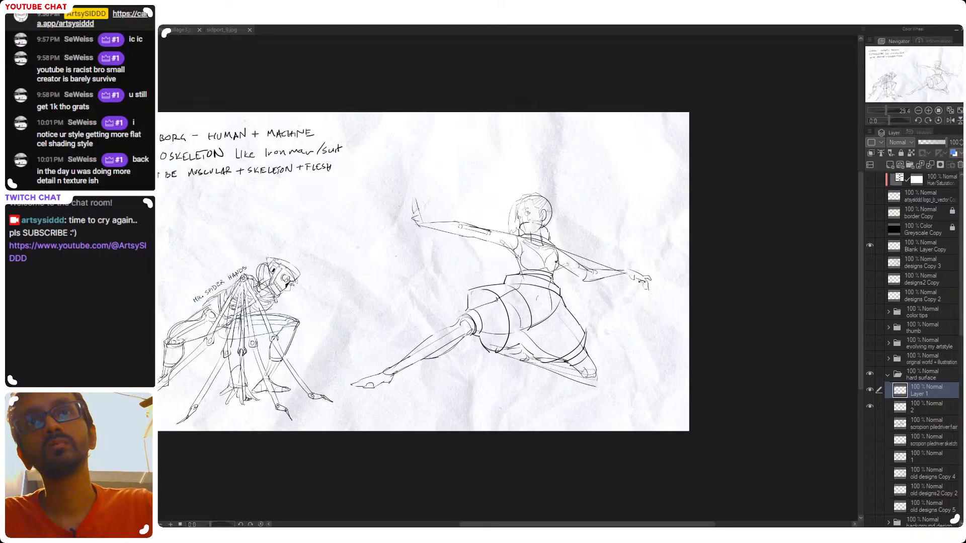
Examine the lunging figure's leg armor and overall pose at close and wider views
scroll(551, 292, up, 3)
drag(638, 263, 577, 252)
drag(388, 328, 401, 296)
double_click(502, 380)
drag(501, 381, 621, 309)
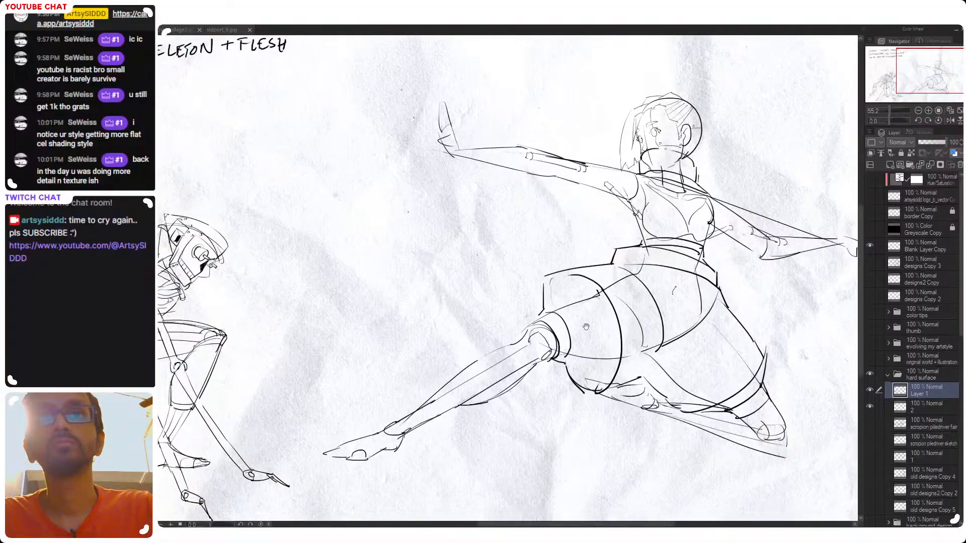
drag(677, 297, 583, 372)
drag(534, 353, 589, 311)
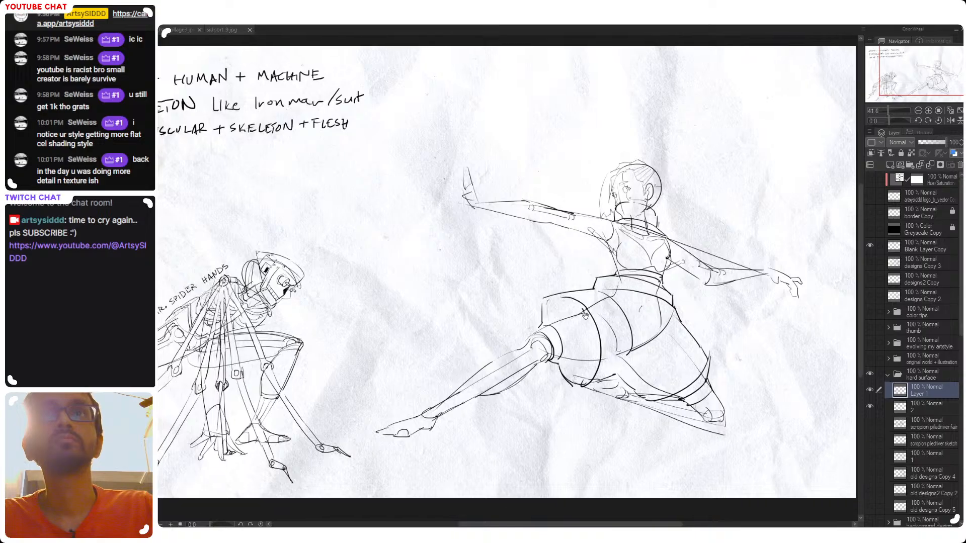
drag(538, 398, 518, 388)
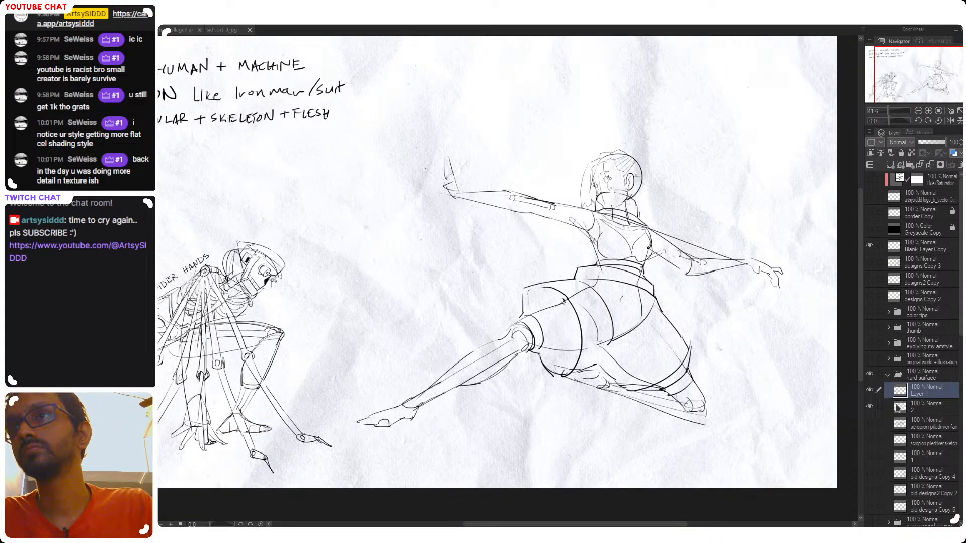
Hide and show layer 2 to compare the armor linework on its own with the full sketch
click(870, 406)
drag(626, 358, 534, 383)
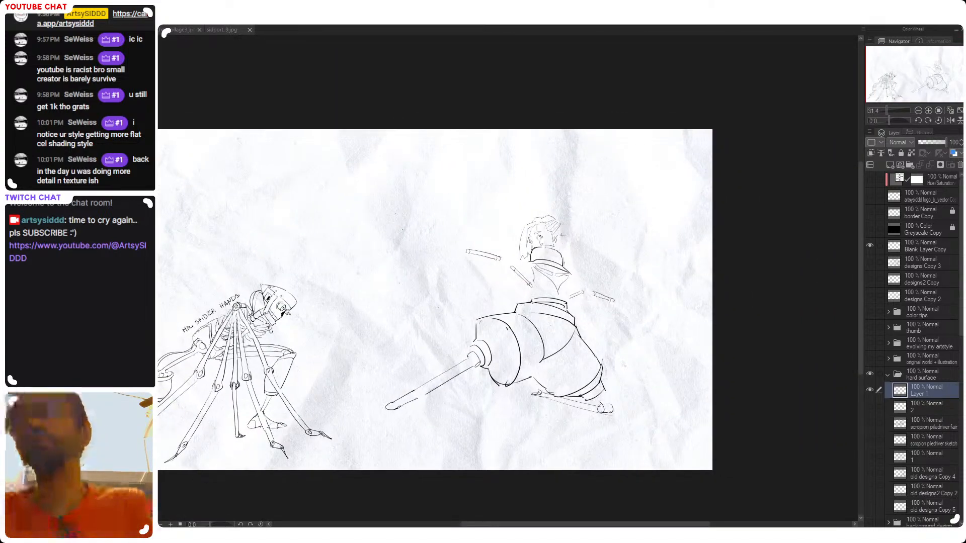
click(870, 407)
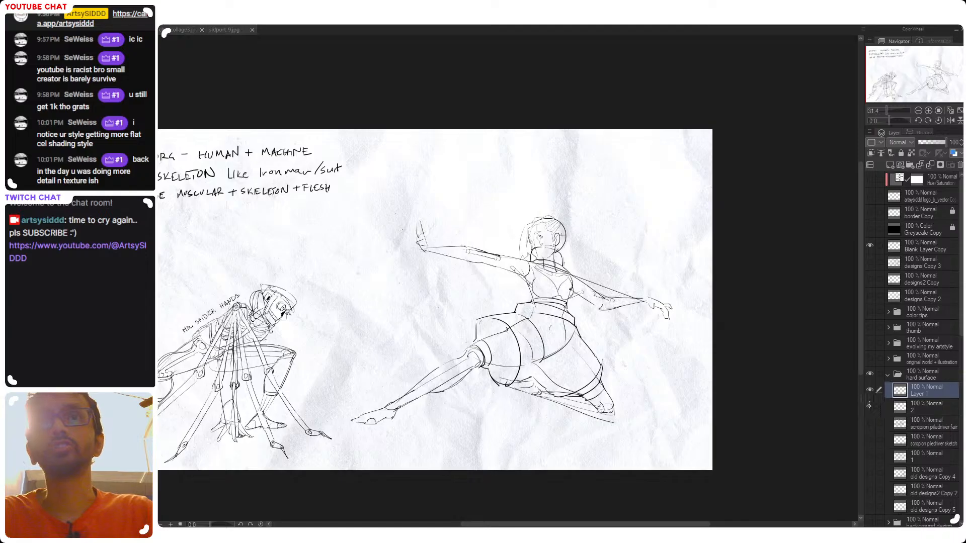
drag(522, 346, 566, 352)
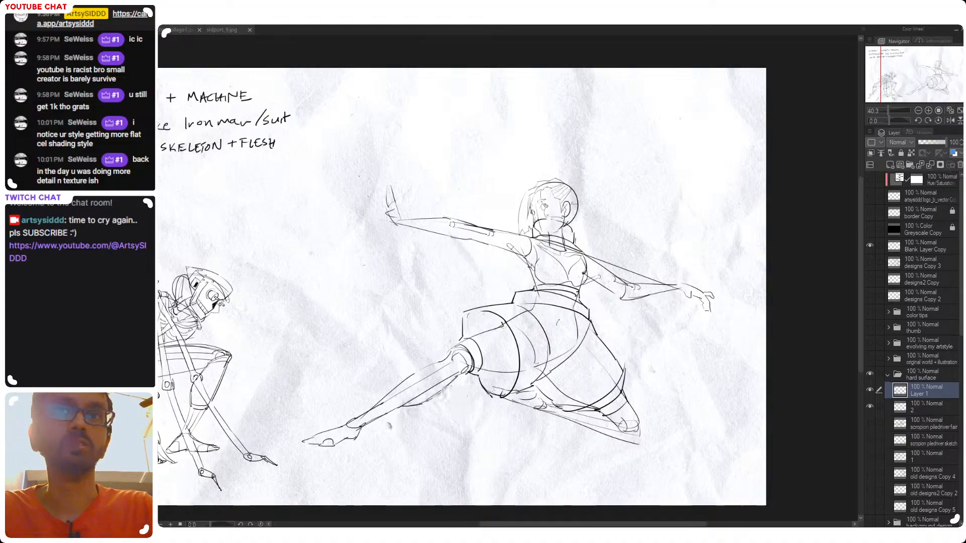
click(871, 408)
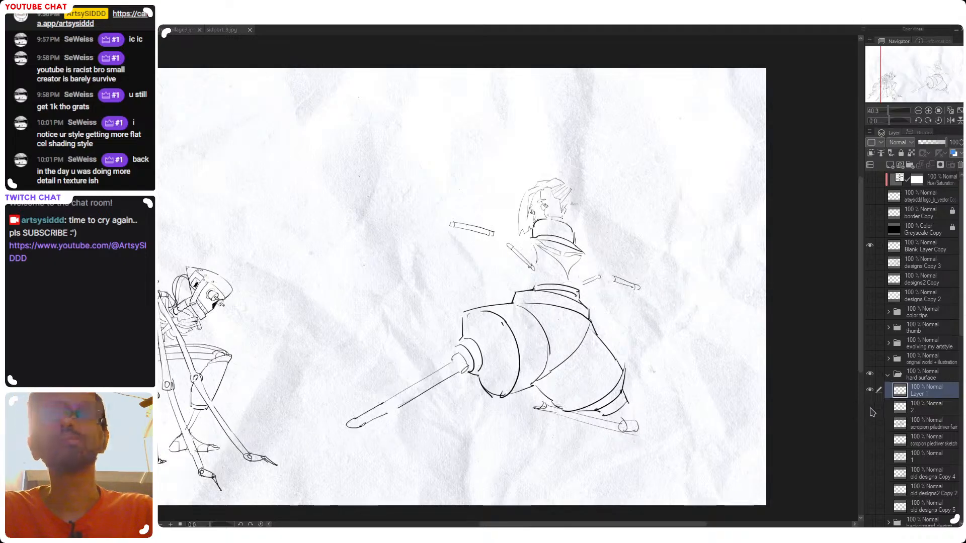
click(871, 407)
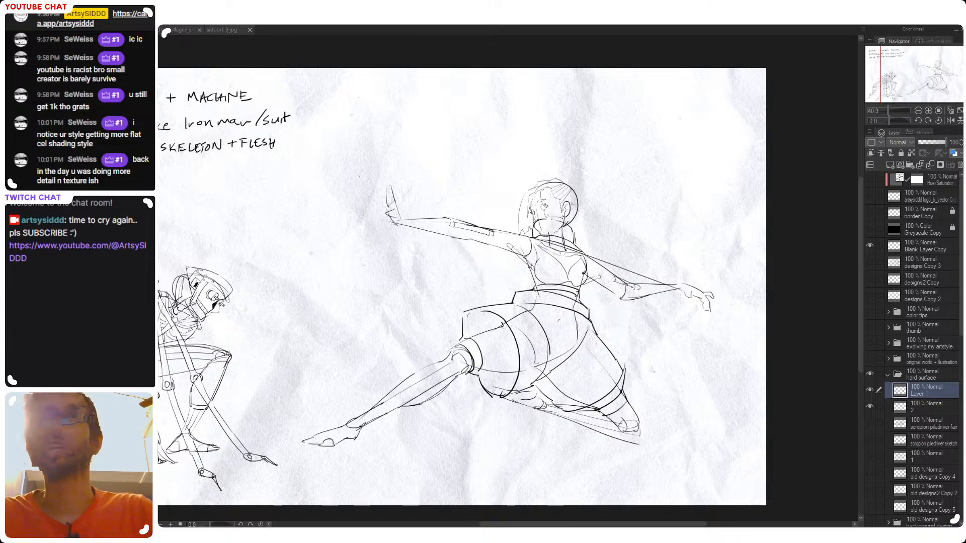
Examine the lunging figure's full pose, torso and outstretched arms from upright and rotated views
drag(666, 329, 634, 310)
drag(446, 369, 506, 370)
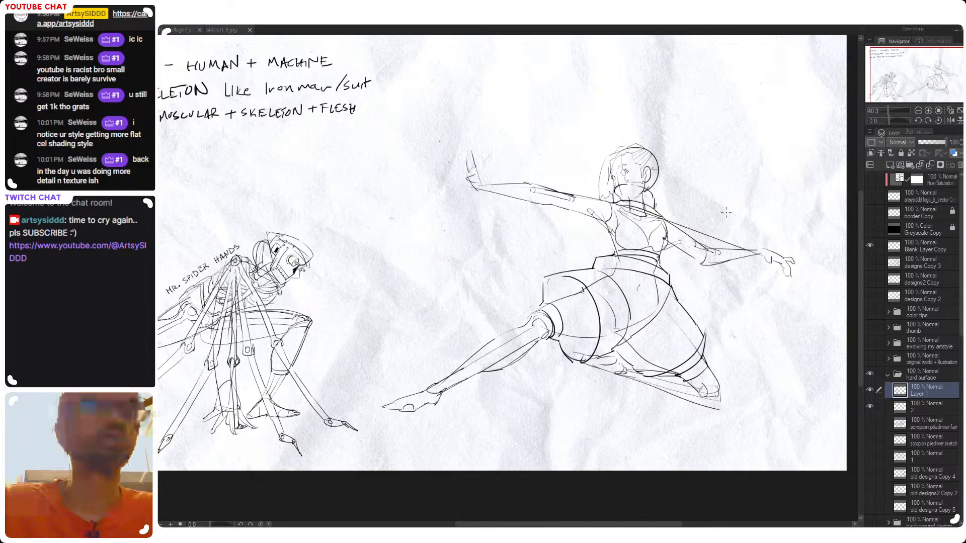
drag(598, 381, 560, 385)
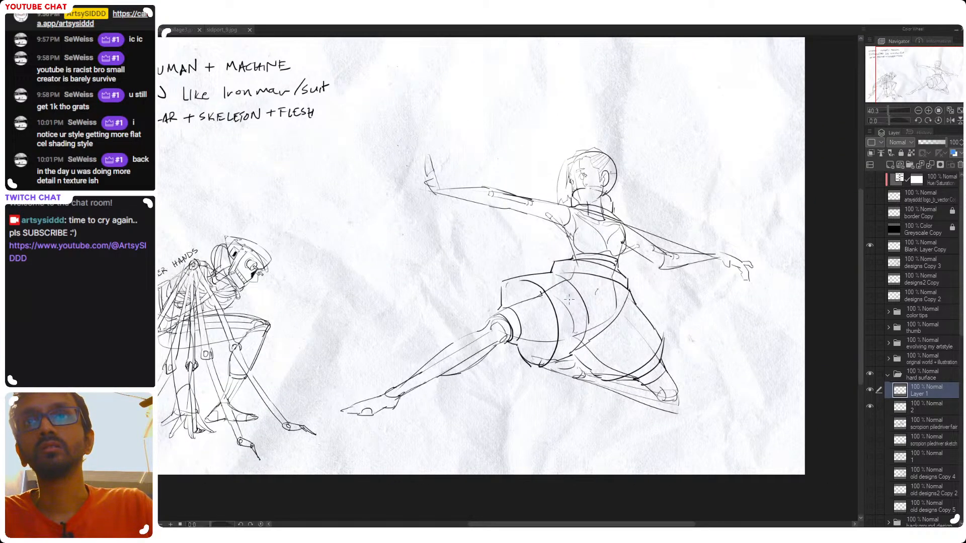
drag(568, 311, 614, 337)
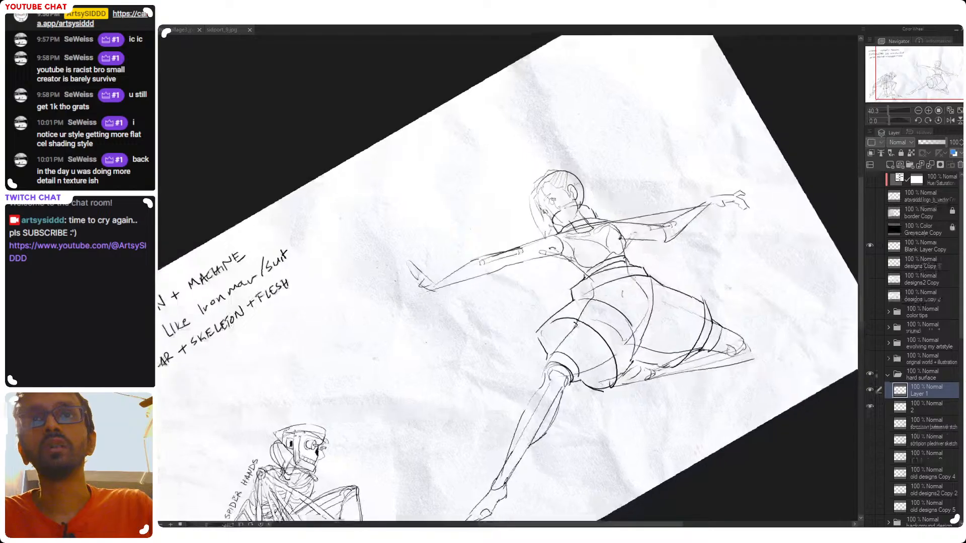
drag(539, 258, 587, 258)
drag(584, 291, 541, 330)
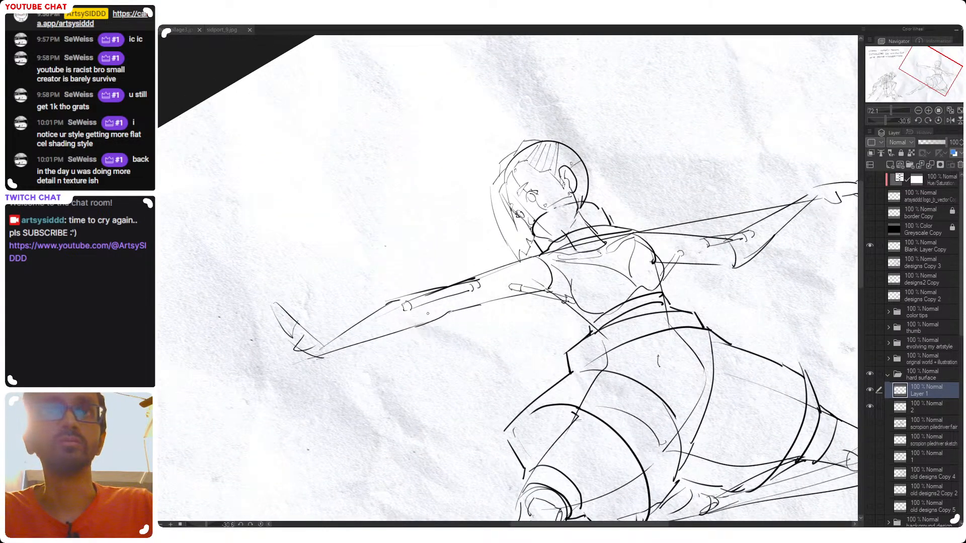
drag(627, 259, 610, 293)
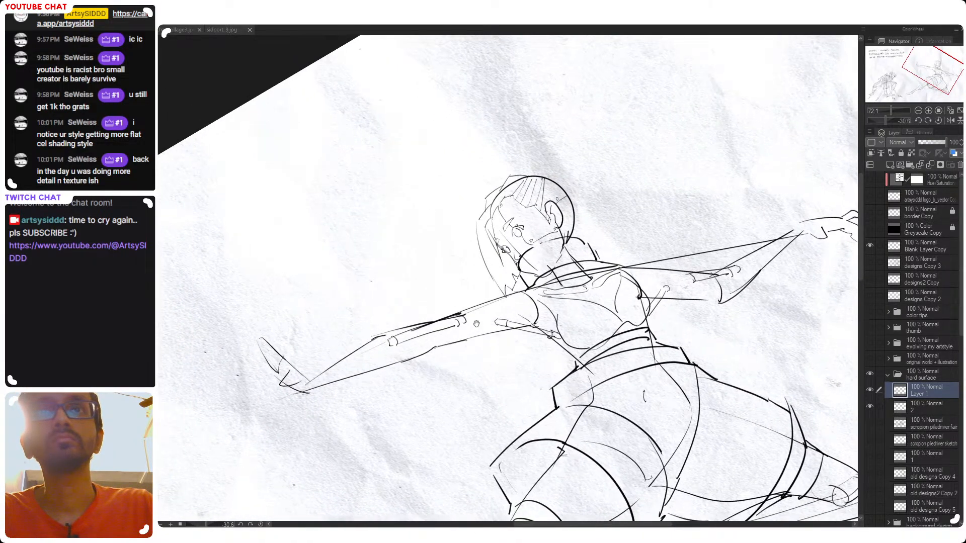
Try removing the piston details from the lunging figure's front and rear arms
drag(391, 387, 345, 332)
key(ctrl+at)
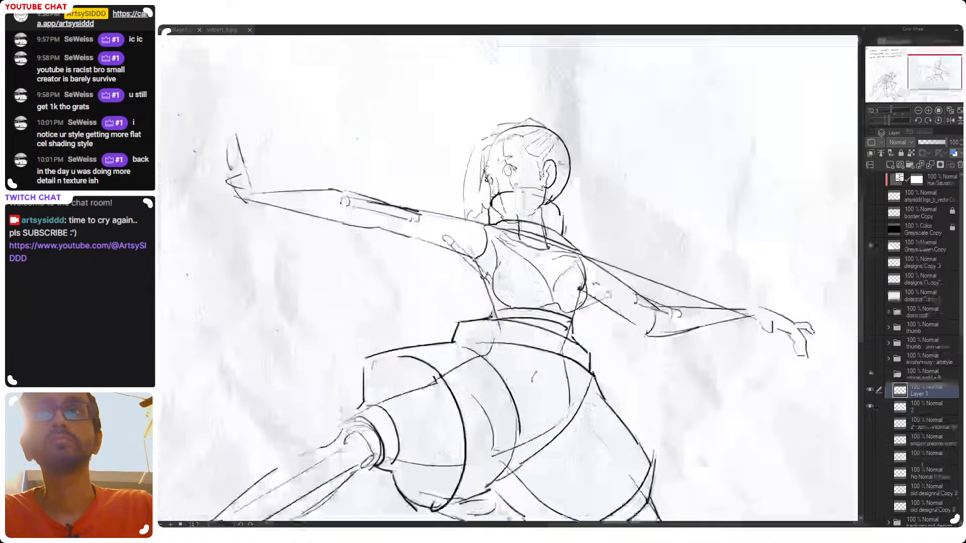
drag(593, 282, 657, 287)
mouse_move(452, 311)
mouse_down()
mouse_move(524, 297)
mouse_move(477, 315)
mouse_move(493, 306)
mouse_move(589, 327)
mouse_up()
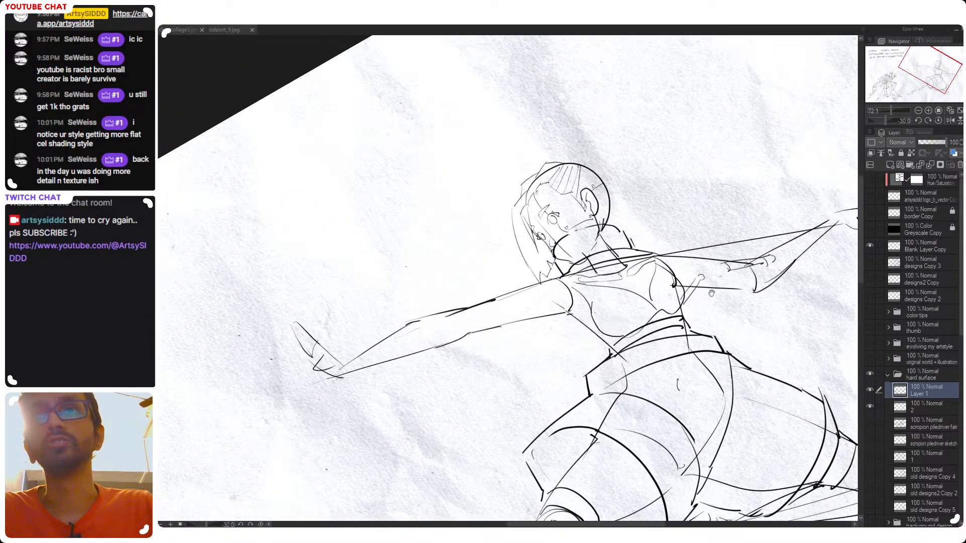
mouse_move(712, 293)
mouse_down()
mouse_move(558, 333)
mouse_move(644, 290)
mouse_move(602, 305)
mouse_move(629, 276)
mouse_move(606, 292)
mouse_move(648, 289)
mouse_move(633, 282)
mouse_up()
key(ctrl+z)
key(ctrl+z)
key(ctrl+z)
key(ctrl+z)
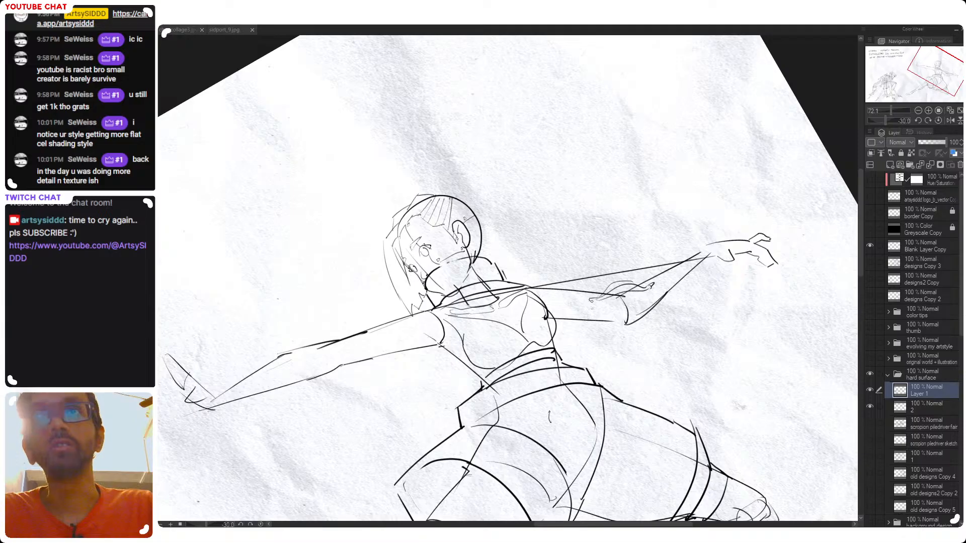
Try redrawing a slim rod inside the lunging figure's rear arm near the elbow
key(ctrl+z)
drag(615, 310, 650, 290)
key(ctrl+z)
drag(590, 304, 649, 290)
key(ctrl+z)
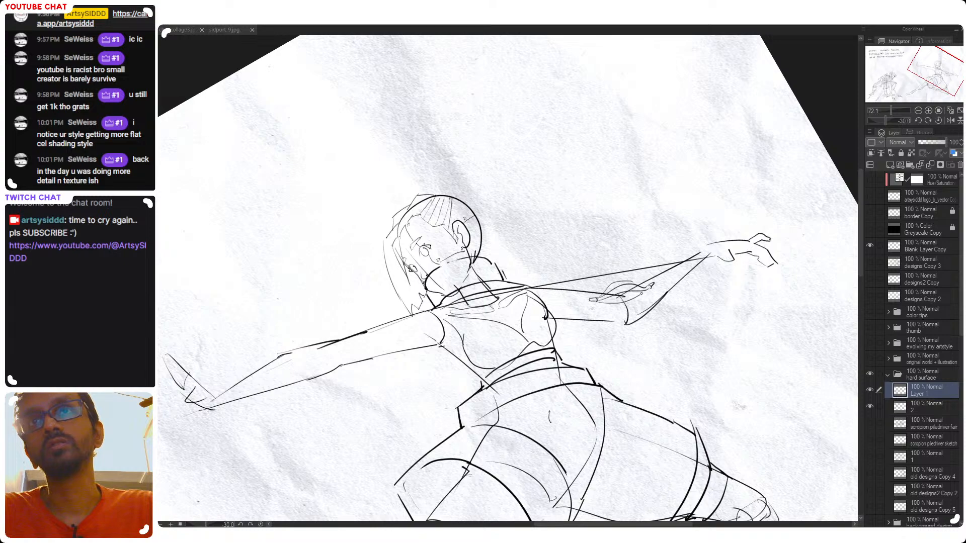
drag(636, 296, 616, 264)
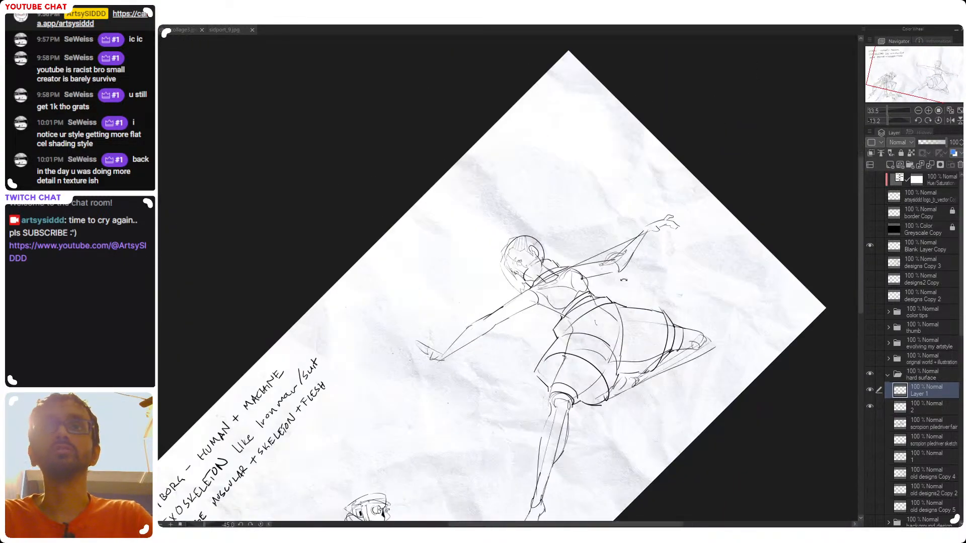
drag(539, 313, 570, 317)
drag(635, 270, 641, 310)
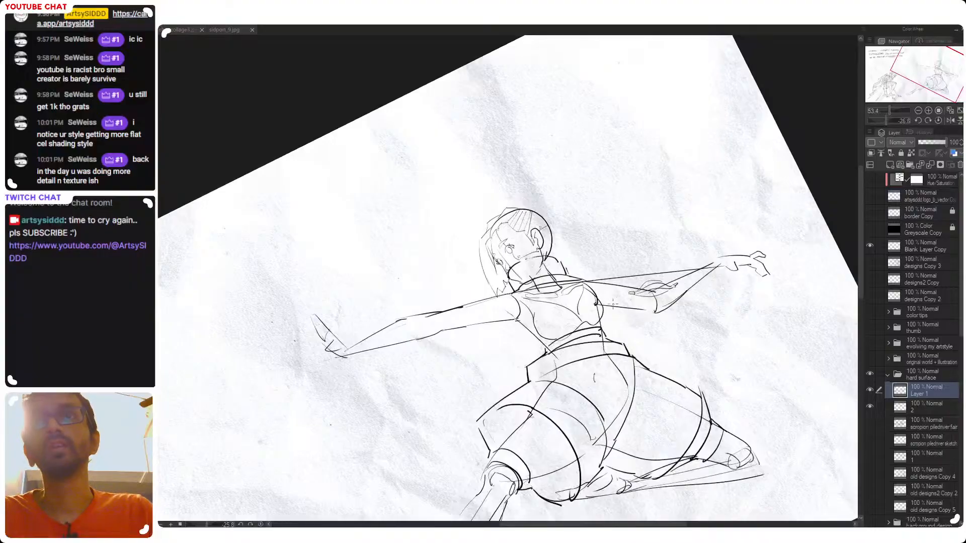
drag(578, 308, 604, 311)
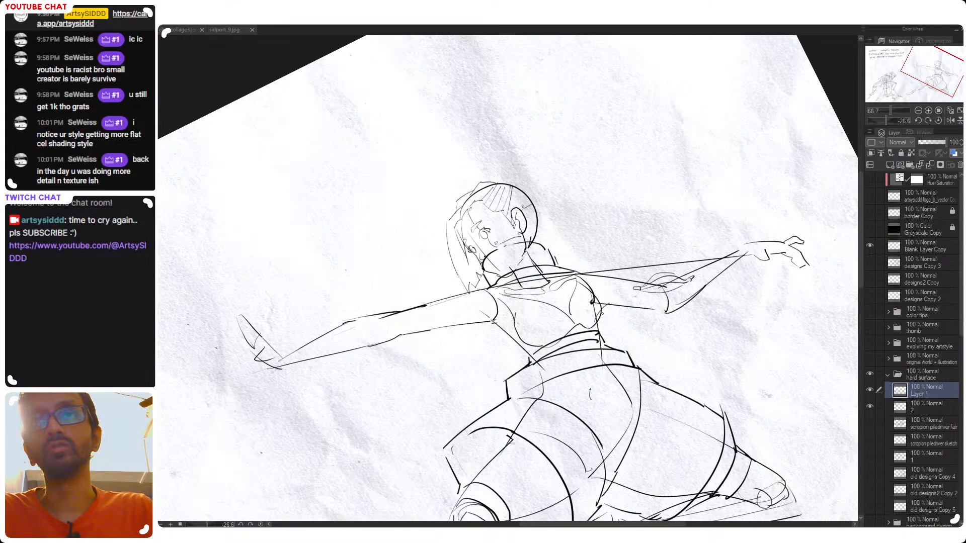
Undo the arm experiments to restore the original piston details on both arms
key(ctrl+z)
key(ctrl+z)
key(ctrl+z)
key(ctrl+z)
key(ctrl+z)
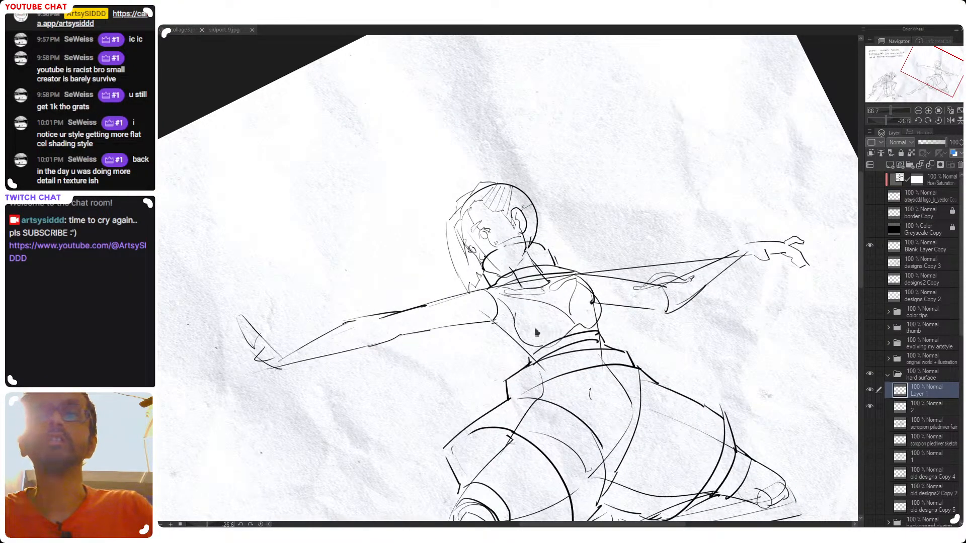
key(ctrl+y)
key(ctrl+y)
key(ctrl+y)
key(ctrl+y)
key(ctrl+y)
key(ctrl+y)
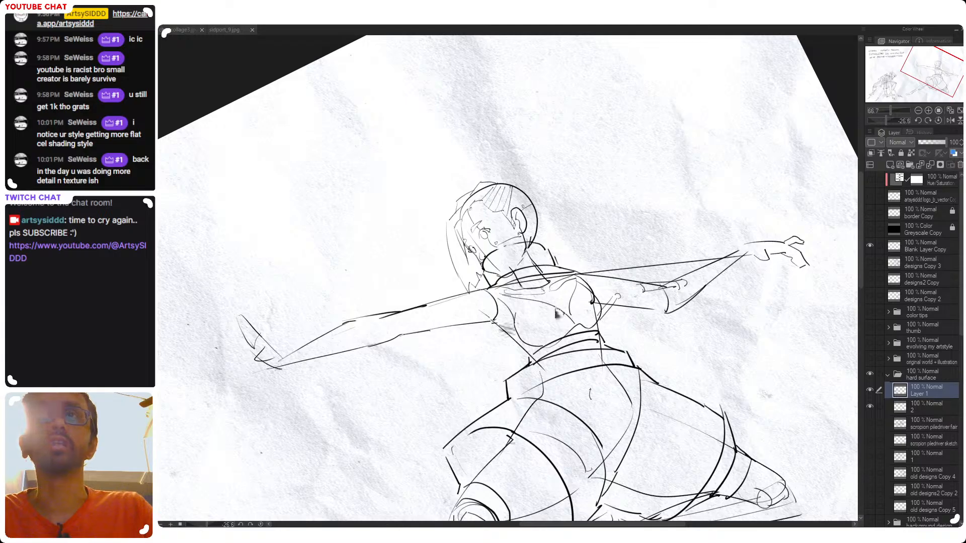
drag(616, 305, 647, 310)
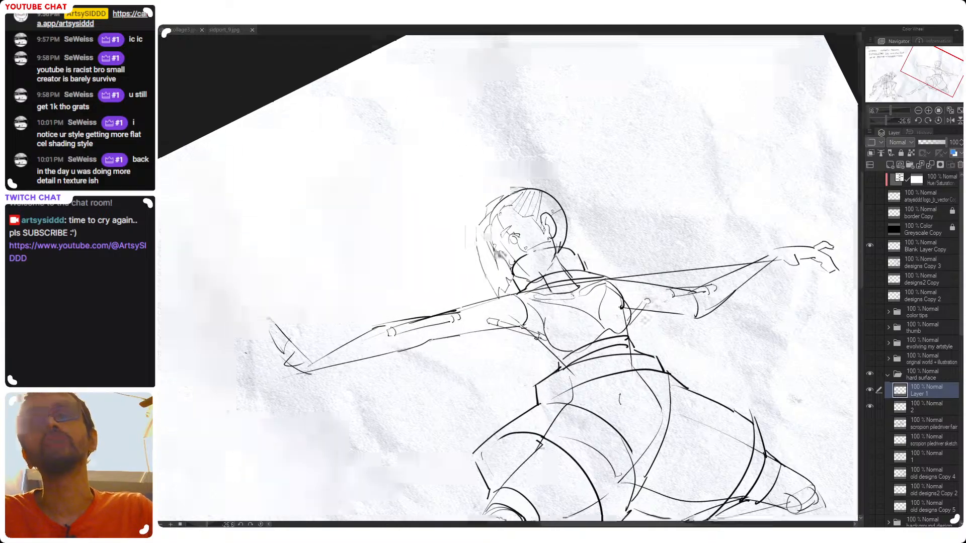
Reinforce the lower edge of the lunging figure's front thigh armor and undo the surplus strokes
shift+double_click(647, 313)
drag(575, 372, 569, 186)
mouse_move(567, 320)
mouse_down()
mouse_move(628, 330)
mouse_move(554, 287)
mouse_move(601, 334)
mouse_move(633, 348)
mouse_move(615, 356)
mouse_move(555, 335)
mouse_move(498, 362)
mouse_up()
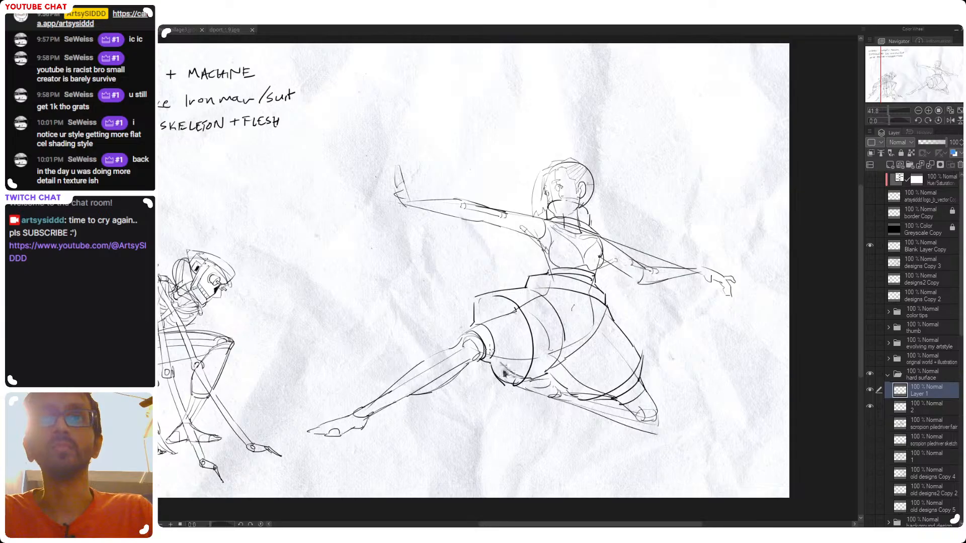
mouse_move(503, 374)
mouse_down()
mouse_move(496, 355)
mouse_move(532, 372)
mouse_up()
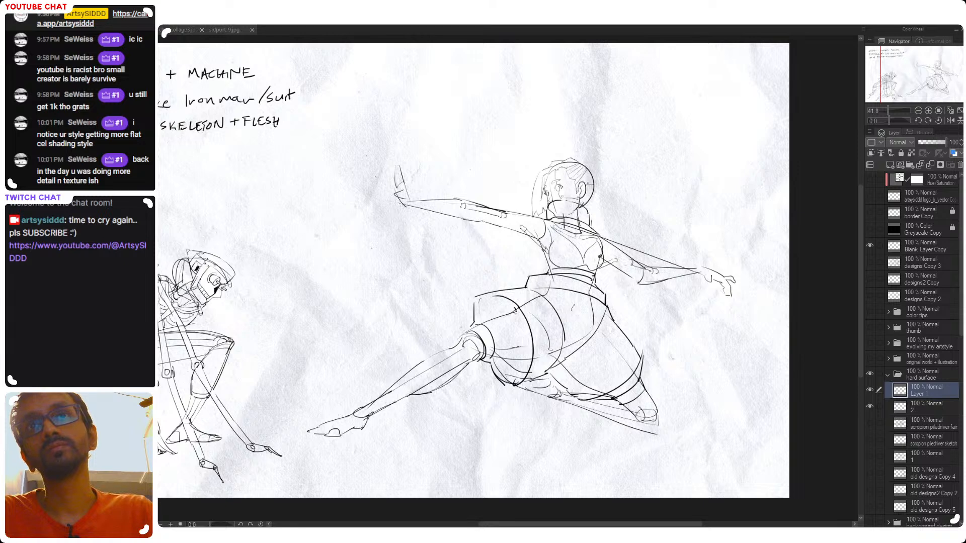
key(ctrl+z)
key(ctrl+z)
key(ctrl+z)
key(ctrl+z)
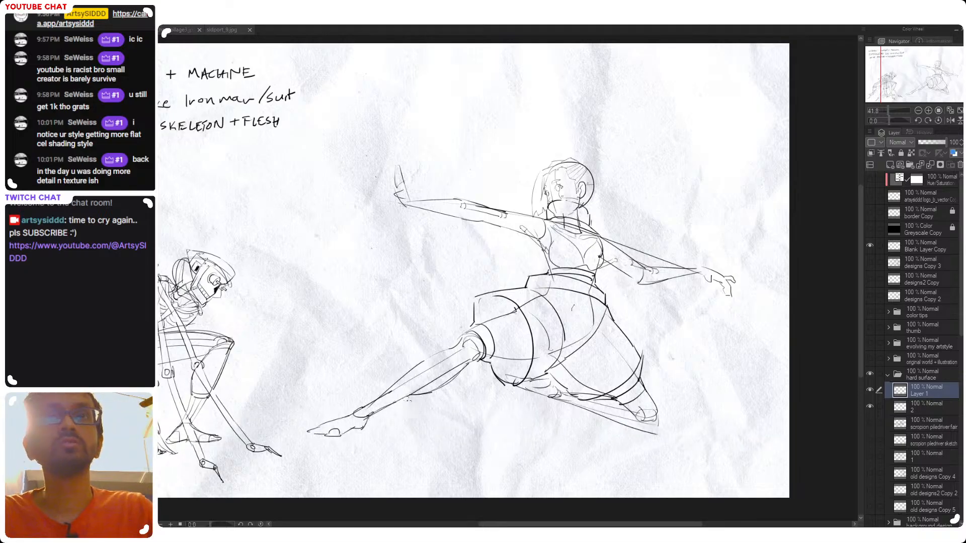
drag(418, 394, 478, 357)
key(ctrl+z)
key(ctrl+z)
key(ctrl+z)
key(ctrl+z)
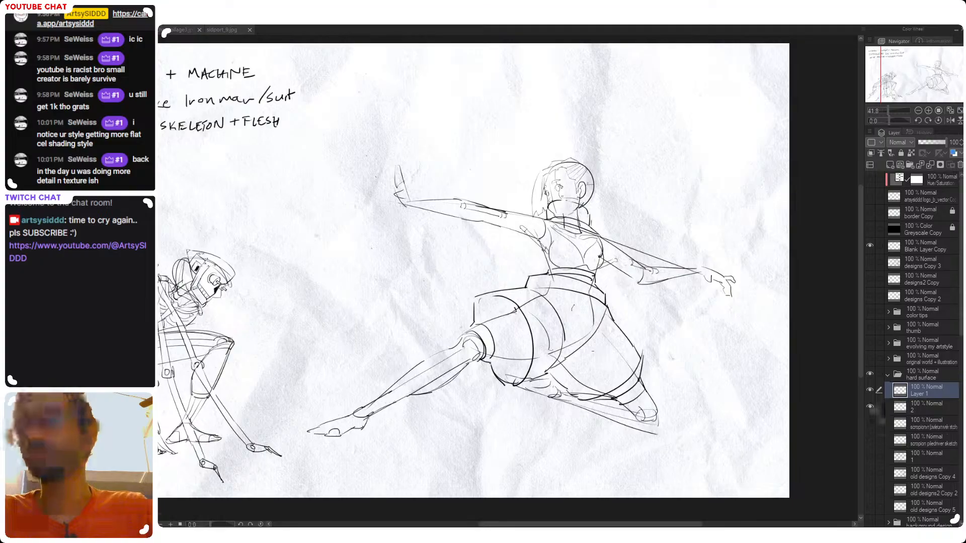
Hide the sketch on layer 2 and clean up the lower outline of the front shin rod on Layer 1
click(870, 407)
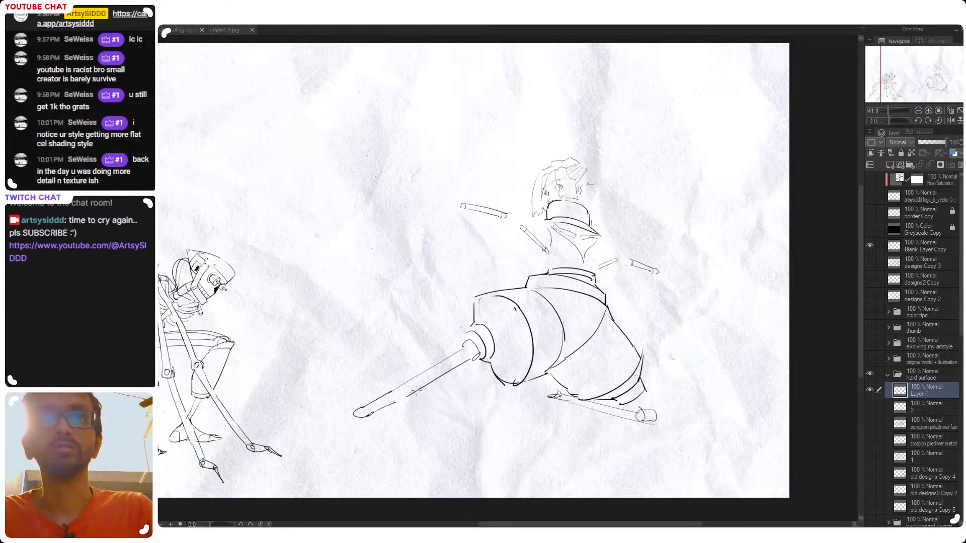
key(e)
mouse_move(389, 406)
mouse_down()
mouse_move(419, 391)
mouse_move(377, 410)
mouse_up()
drag(437, 381, 440, 379)
key(p)
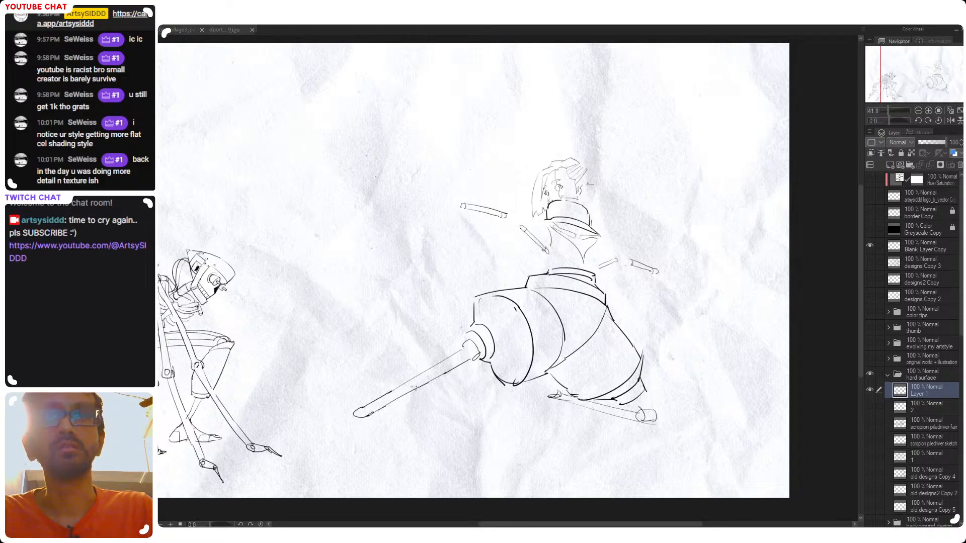
Show layer 2 again at 30% opacity and make Layer 1 the active drawing layer
click(869, 406)
click(926, 406)
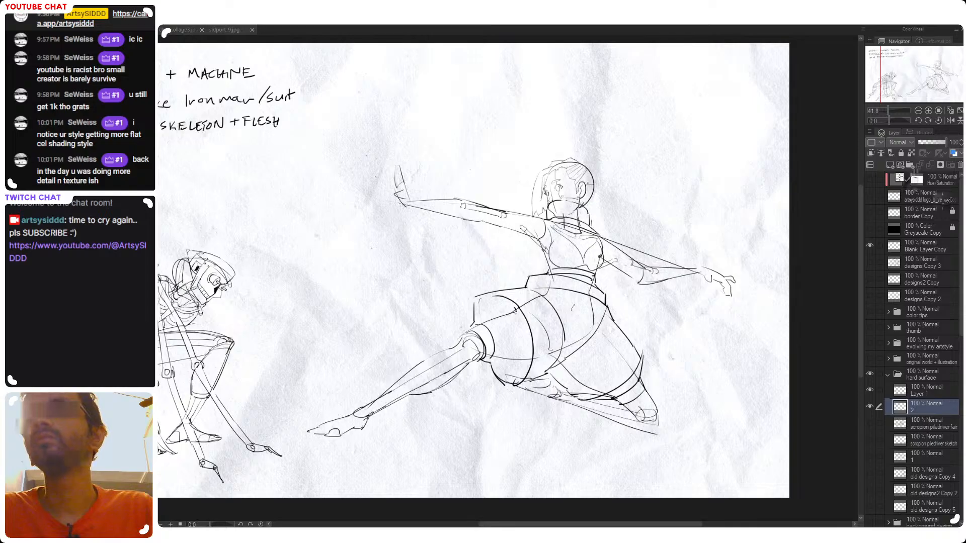
click(928, 144)
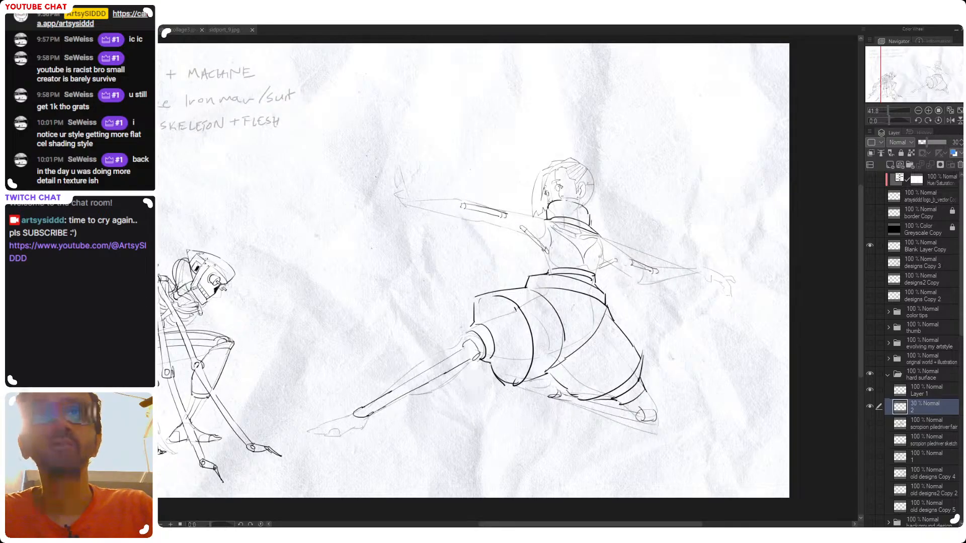
click(918, 390)
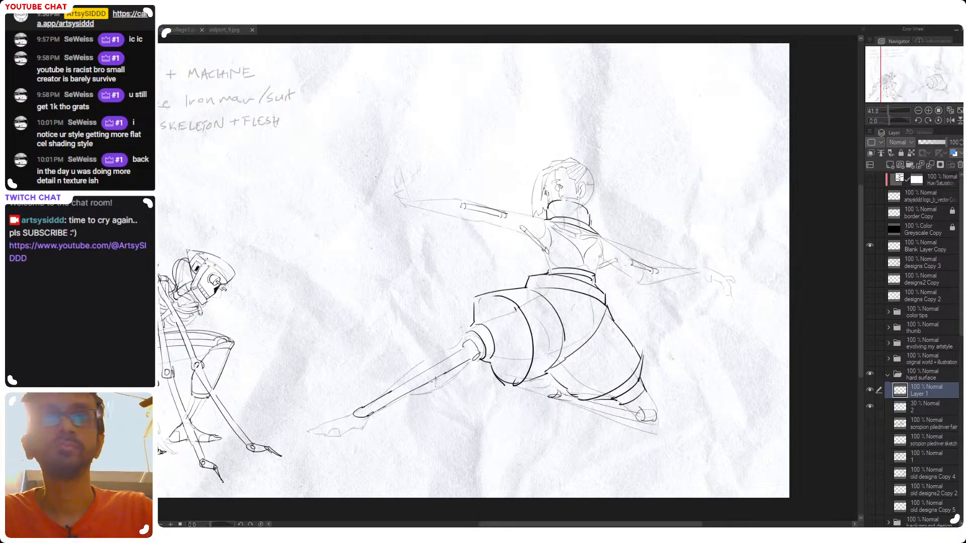
Draw a curved calf contour with inner strand lines beneath the front shin rod, running up to the knee joint
drag(400, 402, 463, 356)
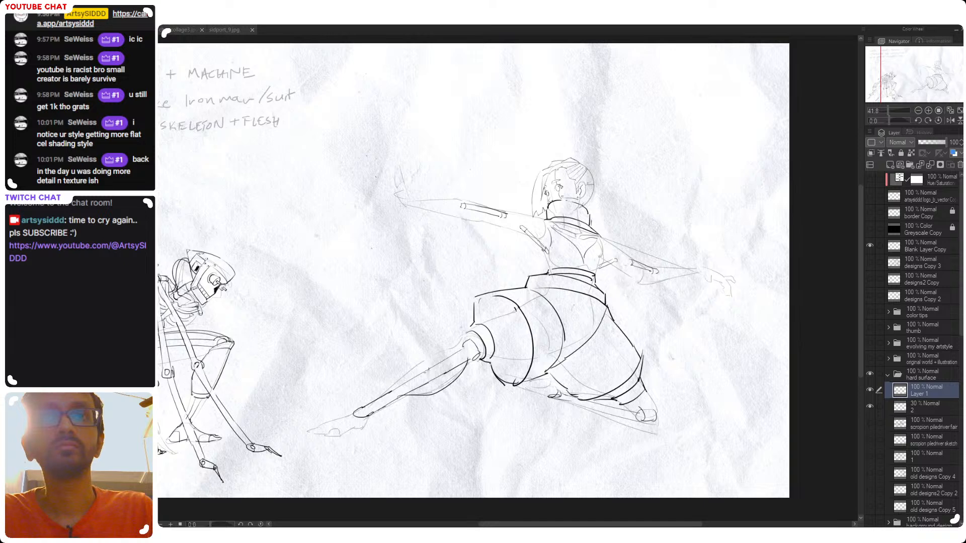
key(ctrl+z)
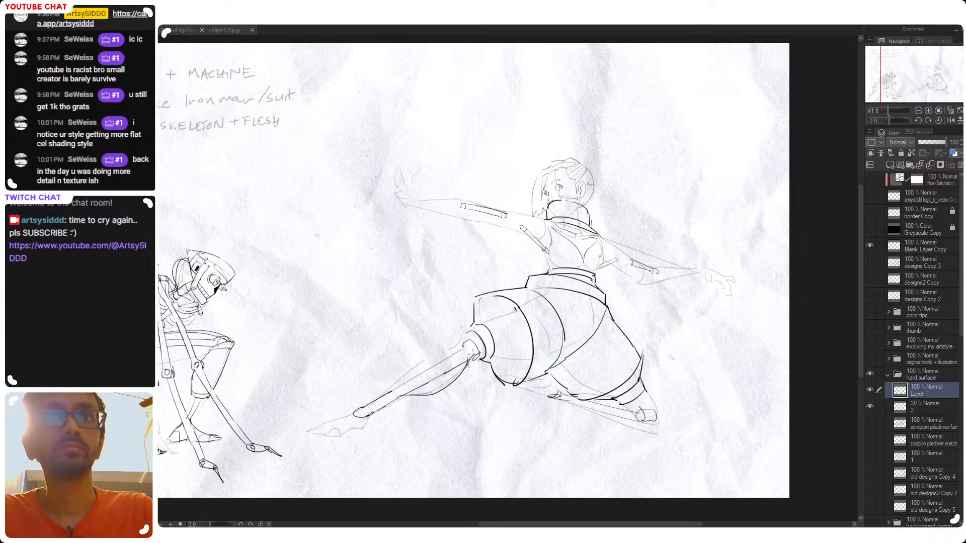
mouse_move(467, 362)
mouse_down()
mouse_move(405, 394)
mouse_move(467, 358)
mouse_up()
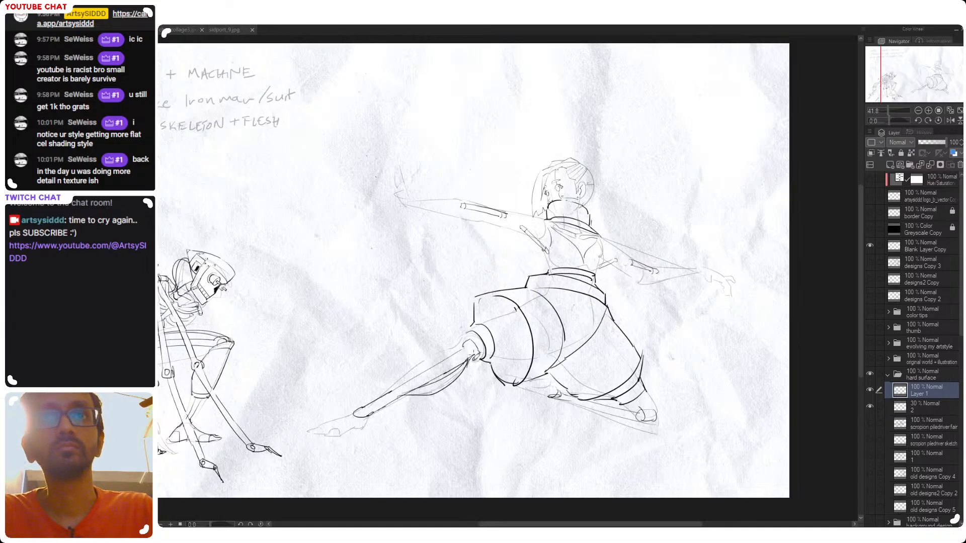
drag(420, 382, 470, 356)
key(ctrl+z)
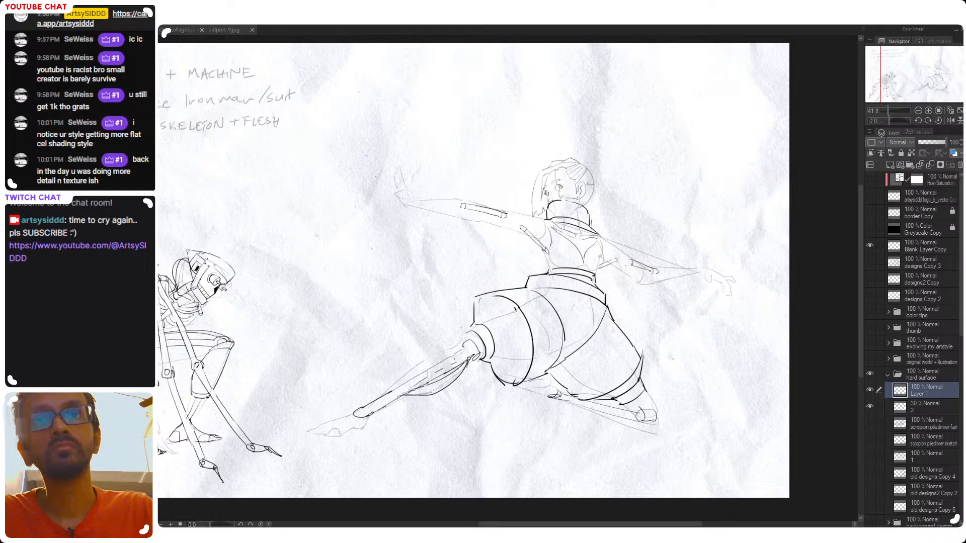
drag(411, 395, 472, 352)
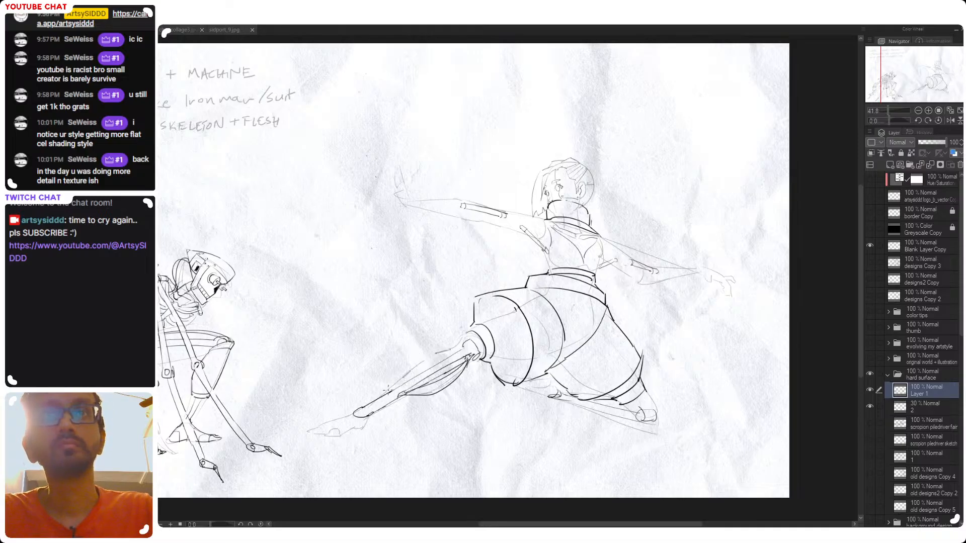
Draw curved muscle-like strands along the upper side of the front shin rod, from near the ankle to the knee
drag(388, 390, 455, 347)
key(ctrl+z)
drag(383, 394, 464, 344)
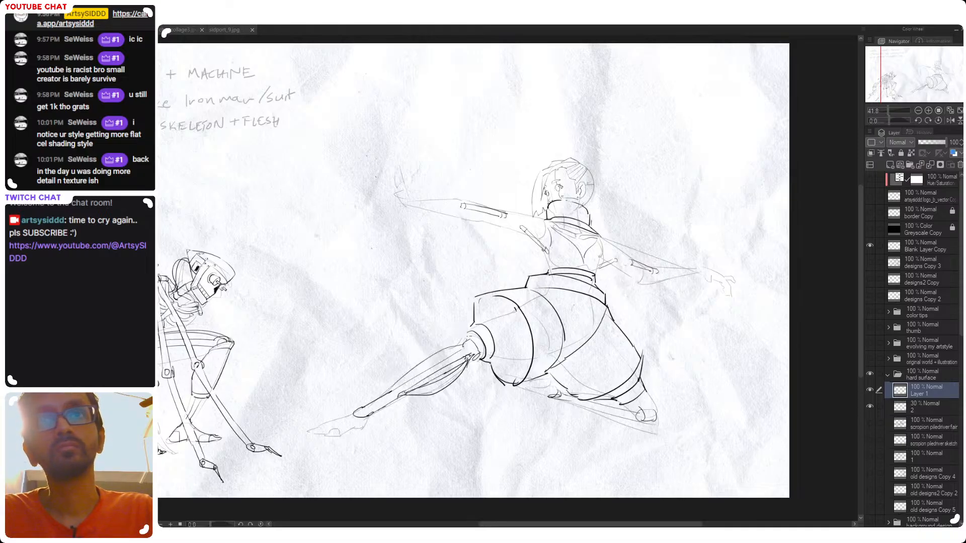
drag(386, 392, 467, 344)
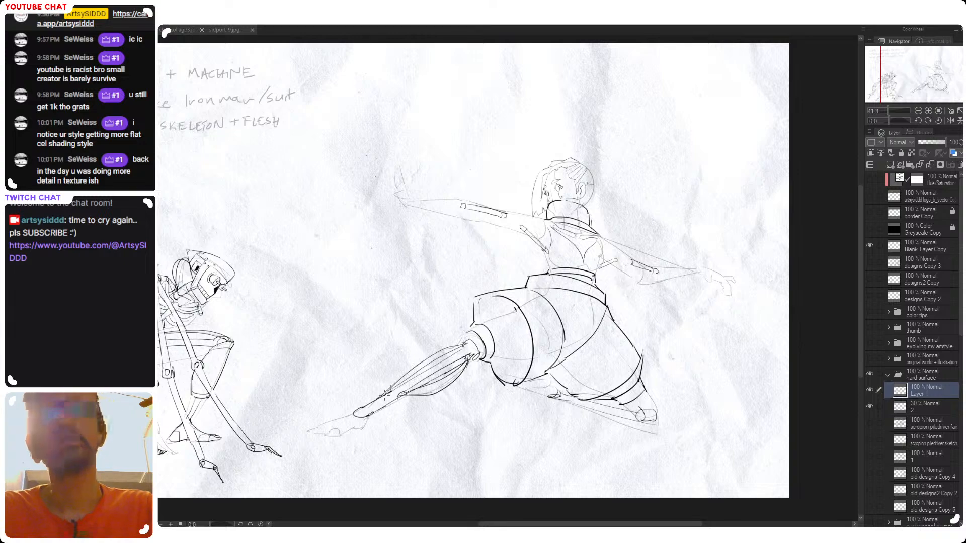
Draw a long contour along the underside of the rear lower leg, redoing the stroke until it follows the sketch
drag(551, 366, 440, 358)
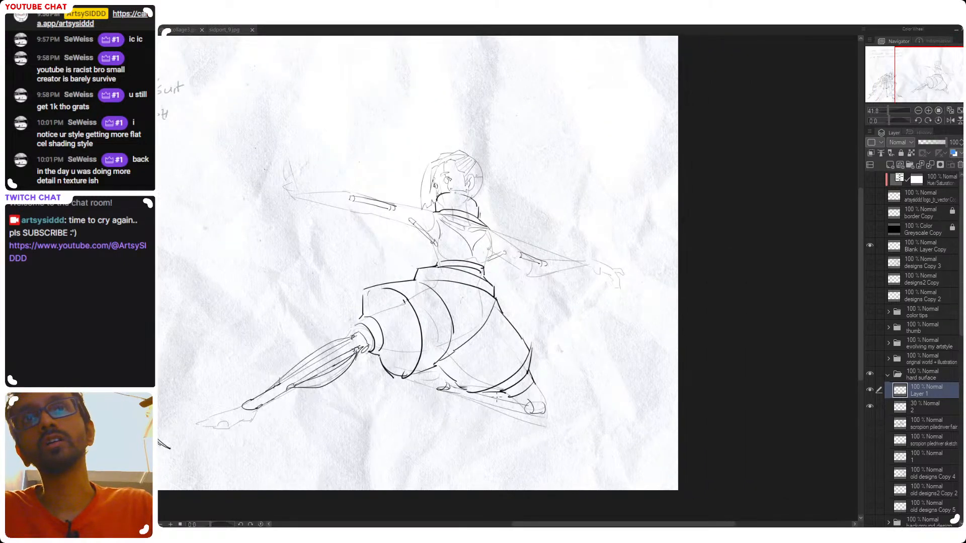
drag(493, 413, 558, 381)
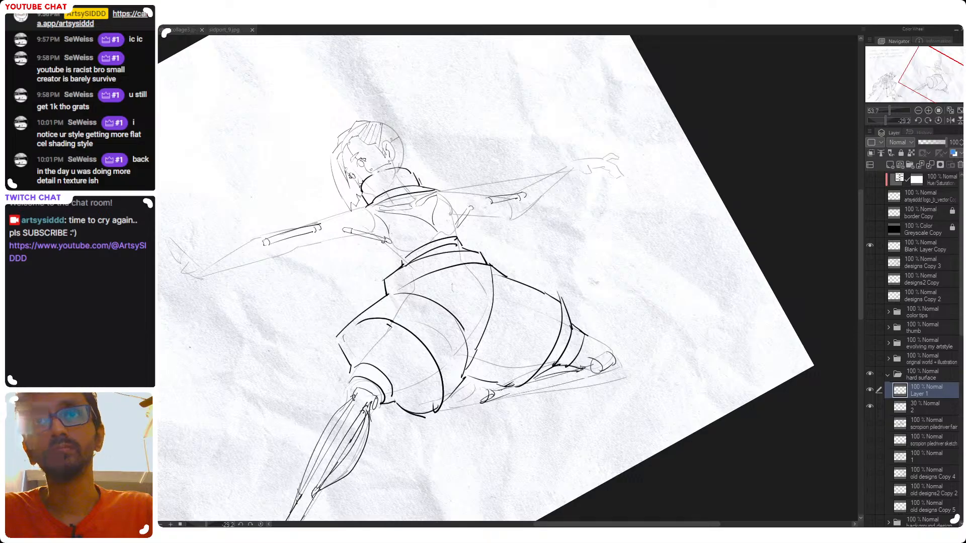
drag(510, 397, 625, 372)
key(ctrl+z)
key(ctrl+z)
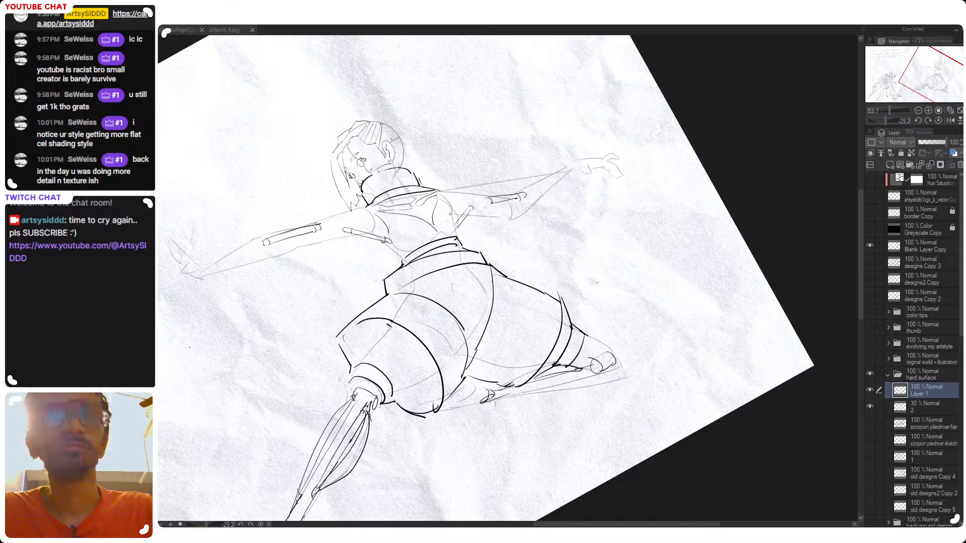
drag(509, 401, 618, 366)
key(ctrl+z)
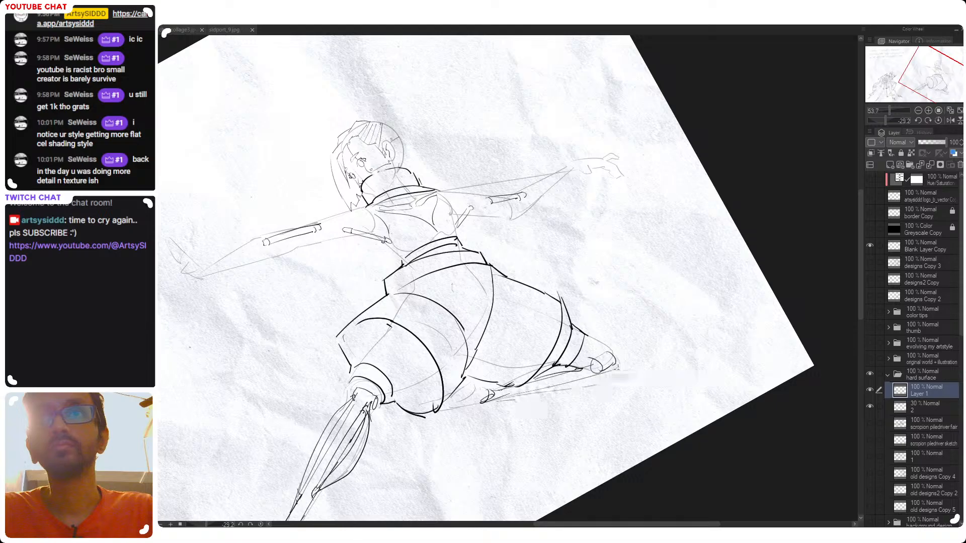
drag(499, 401, 625, 372)
key(ctrl+z)
drag(496, 401, 622, 369)
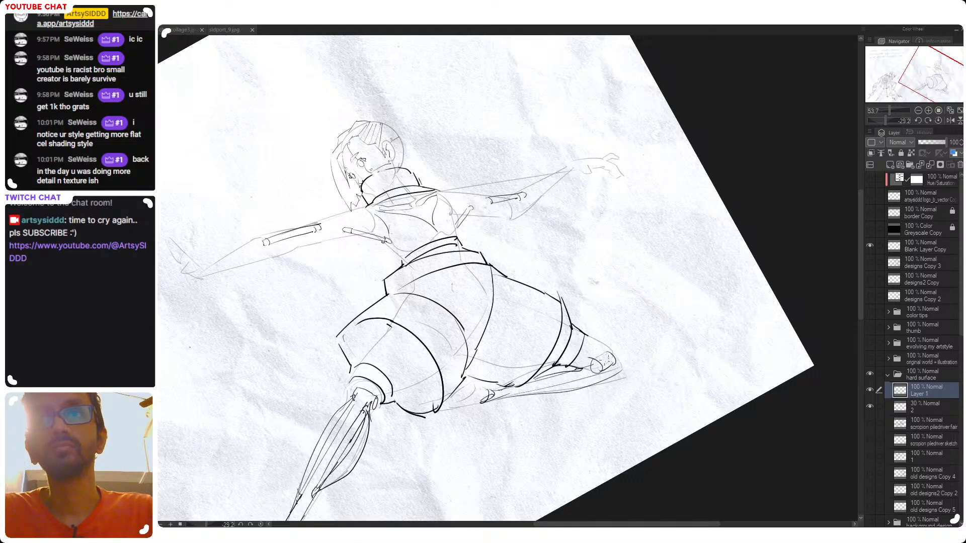
Add an inner strand line between the rear shin rod and its outer contour, redrawing it until it tapers cleanly
drag(521, 392, 618, 367)
key(ctrl+z)
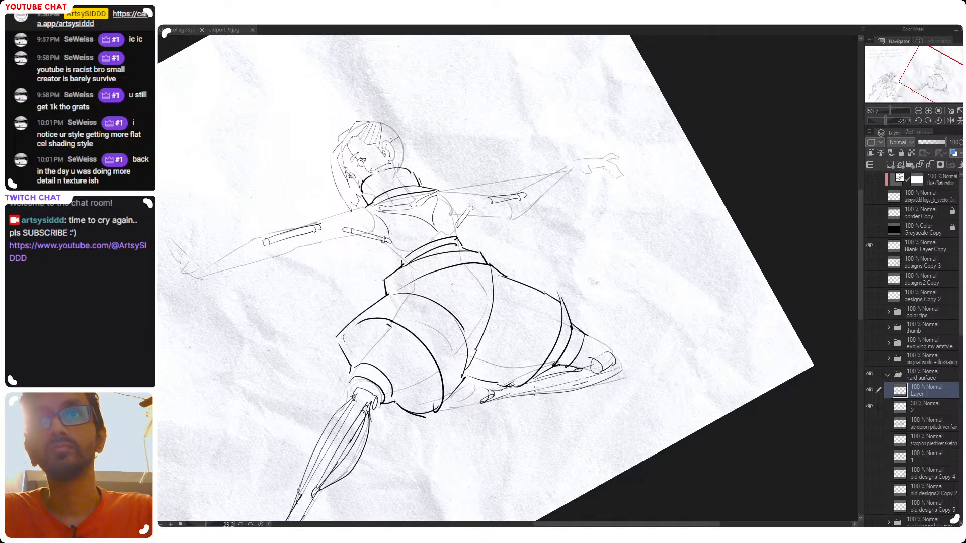
key(ctrl+z)
mouse_move(534, 391)
mouse_down()
mouse_move(573, 389)
mouse_move(519, 399)
mouse_move(620, 370)
mouse_up()
key(ctrl+z)
drag(548, 390, 612, 373)
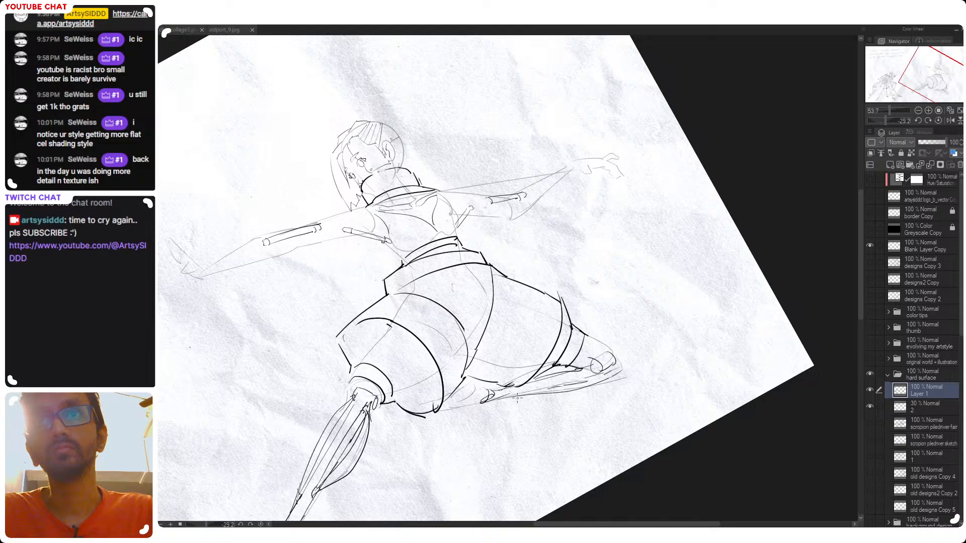
key(ctrl+z)
drag(523, 396, 614, 369)
key(ctrl+z)
drag(526, 395, 622, 368)
key(ctrl+z)
drag(524, 395, 619, 370)
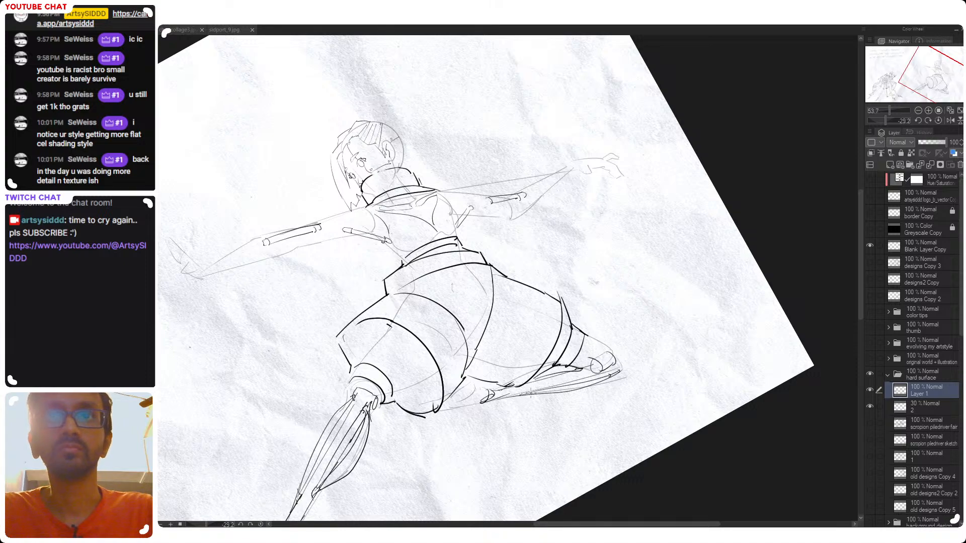
Close the rear calf contour with short strokes connecting it to the rod end and the rear knee joint
drag(529, 392, 490, 395)
drag(622, 374, 549, 420)
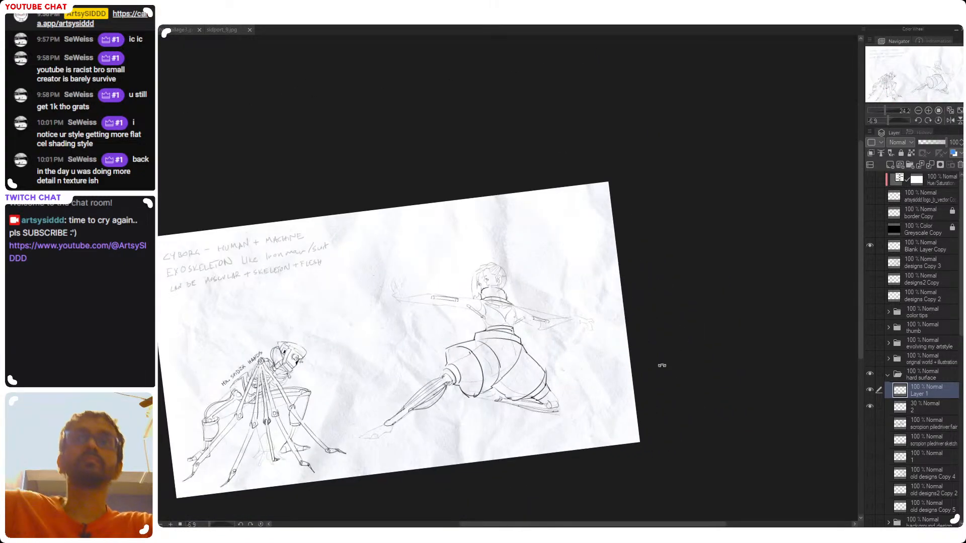
drag(490, 395, 638, 437)
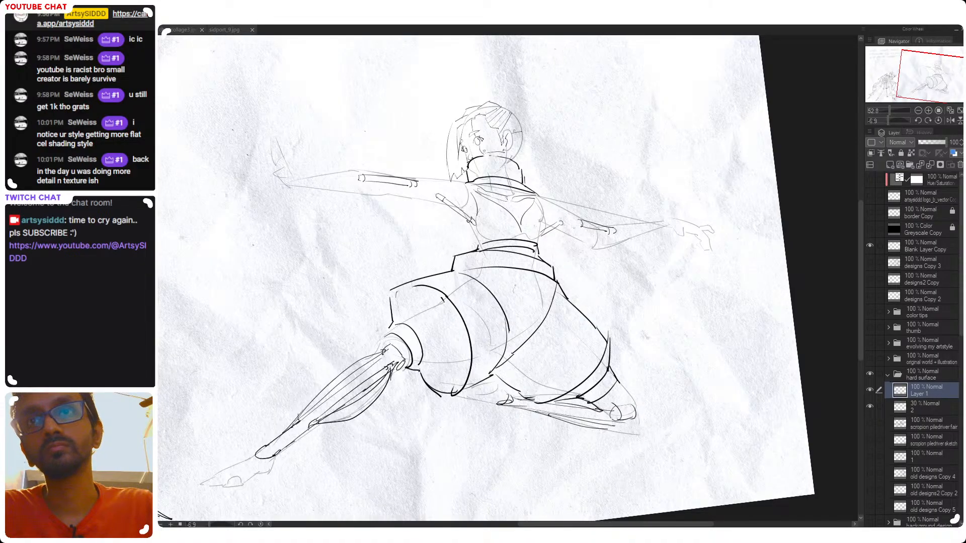
drag(608, 429, 636, 419)
key(ctrl+z)
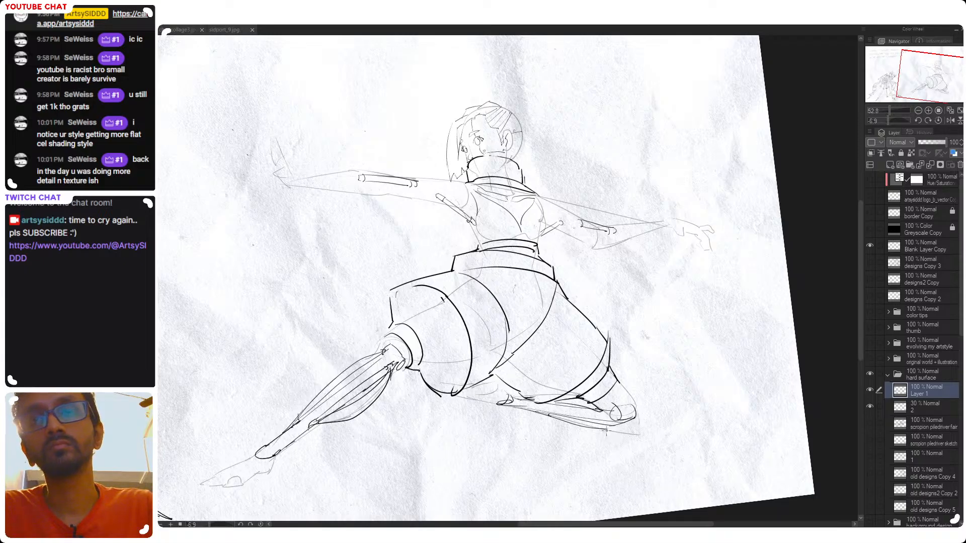
drag(606, 431, 621, 429)
Examine the mechanical linework on Layer 1 with the layer 2 sketch hidden, across the whole page and close up
scroll(589, 435, down, 2)
click(871, 407)
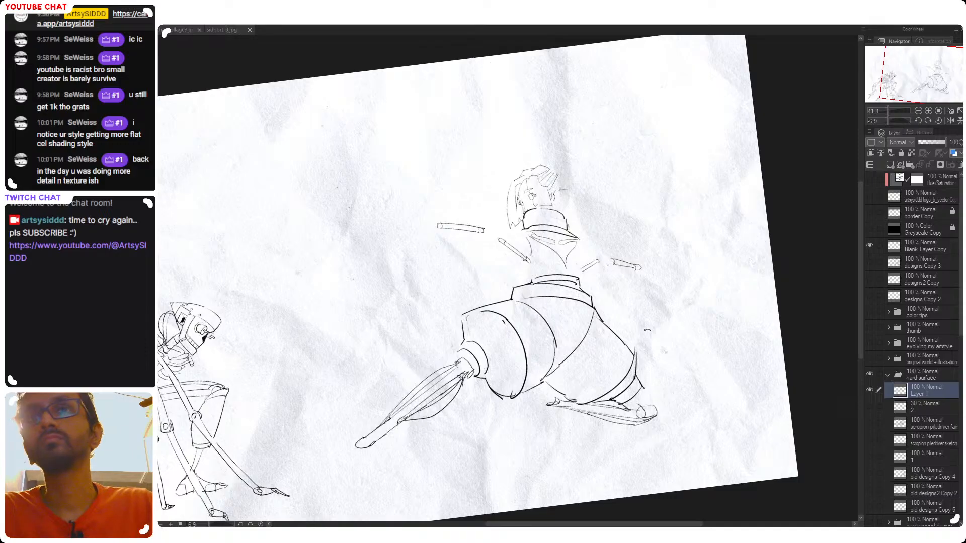
drag(647, 330, 666, 370)
drag(686, 393, 668, 388)
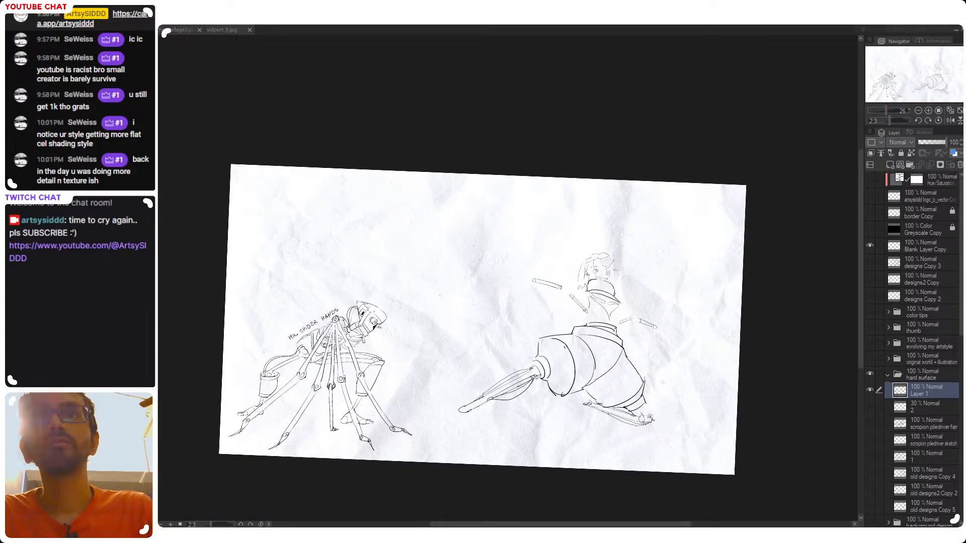
drag(645, 397, 635, 407)
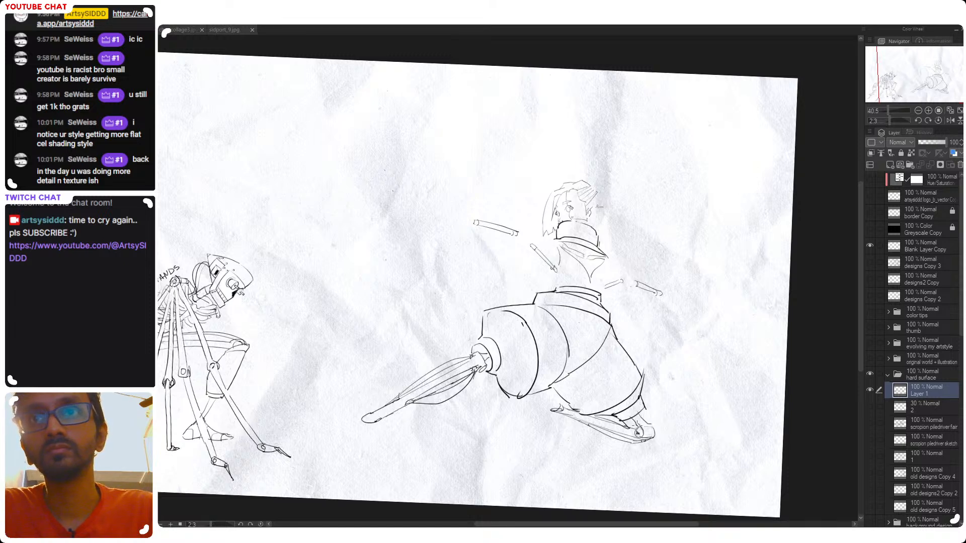
scroll(638, 429, down, 4)
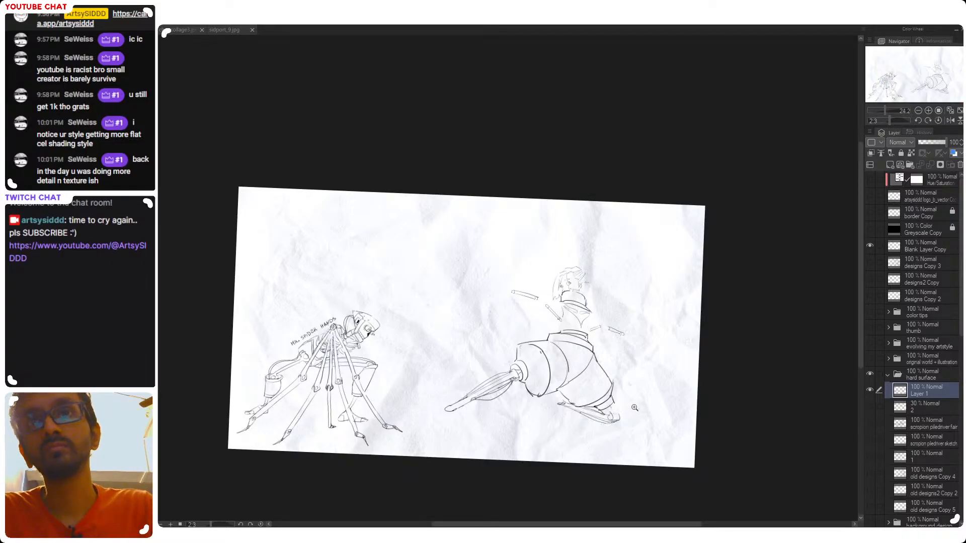
mouse_move(608, 355)
mouse_down()
mouse_move(578, 346)
mouse_move(621, 322)
mouse_up()
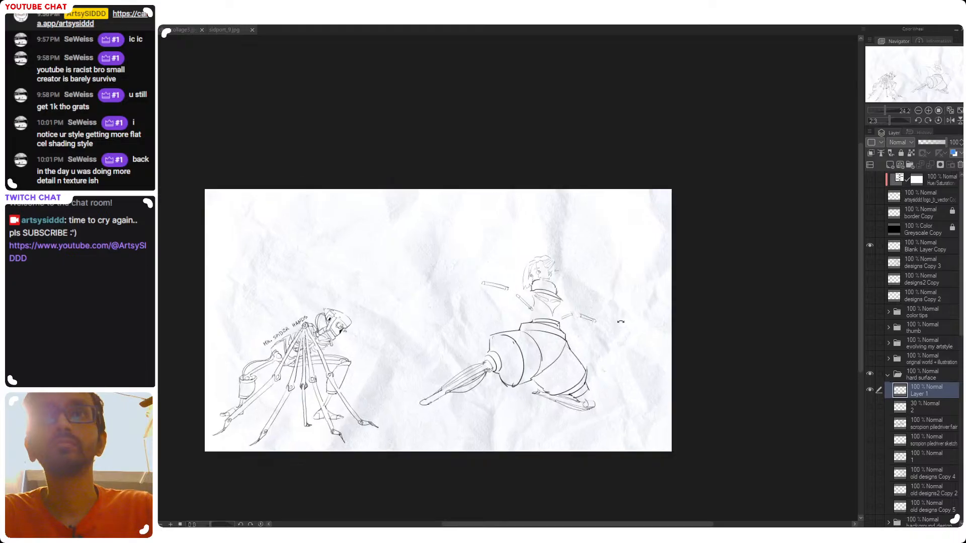
drag(478, 381, 497, 394)
drag(518, 431, 580, 422)
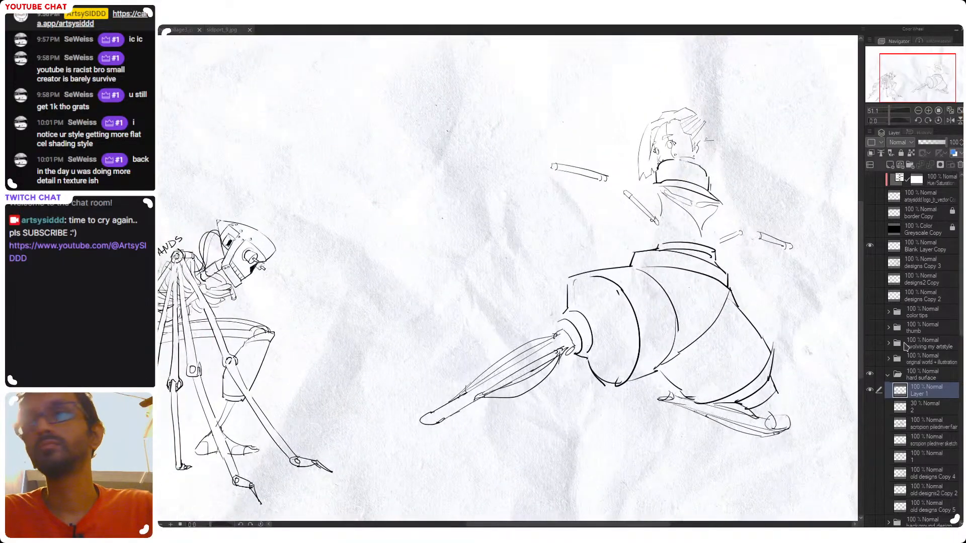
Show the layer 2 sketch again and restore its opacity to 100%
click(899, 410)
click(870, 406)
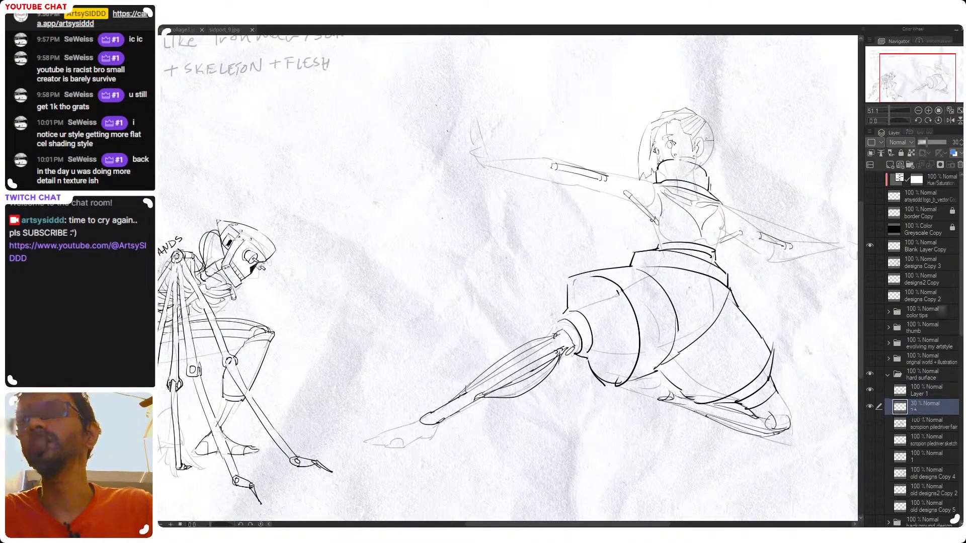
drag(926, 144, 949, 144)
drag(600, 410, 567, 399)
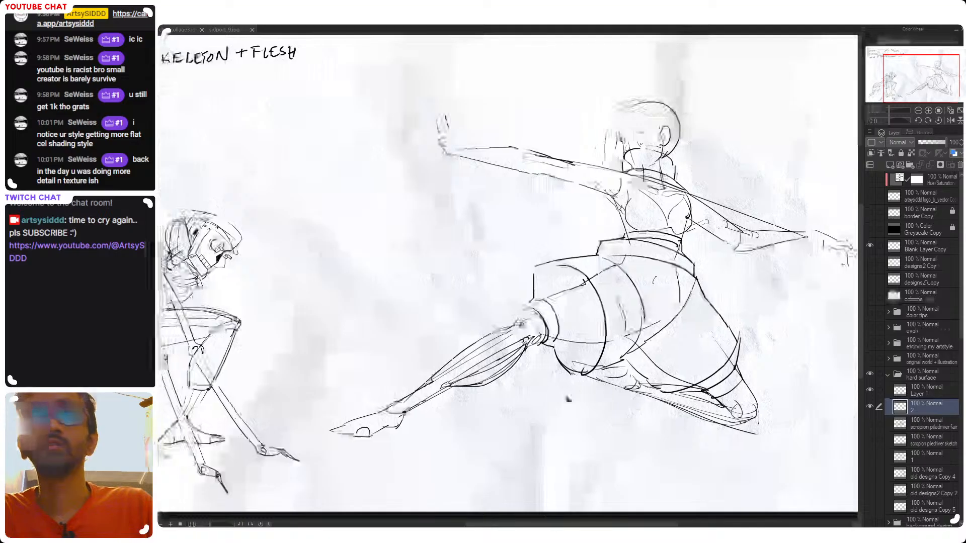
Copy the front foot, rear knee tip and whole upper body from layer 2 onto a new layer above Layer 1, and hide layer 2
mouse_move(429, 416)
mouse_down()
mouse_move(352, 396)
mouse_move(329, 407)
mouse_move(403, 393)
mouse_move(301, 446)
mouse_move(427, 442)
mouse_up()
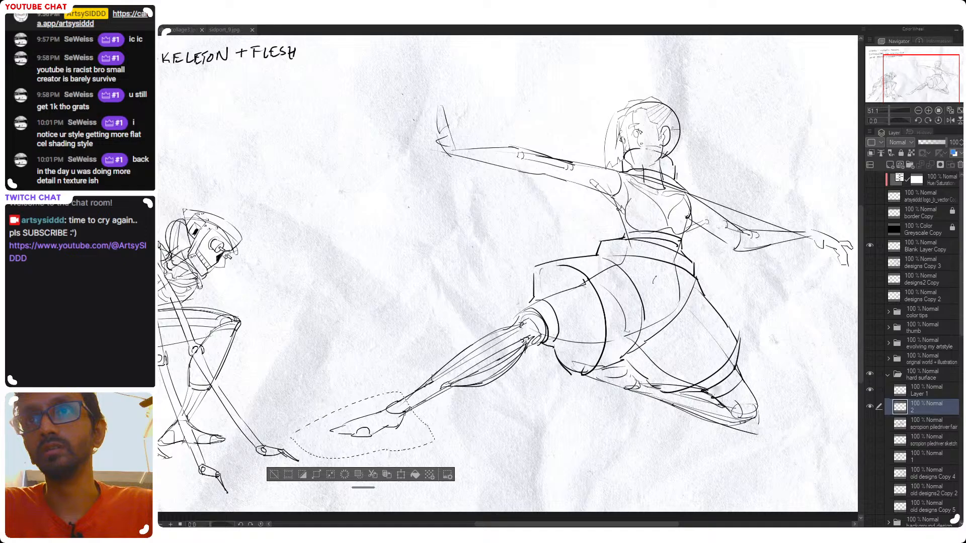
shift+click(710, 391)
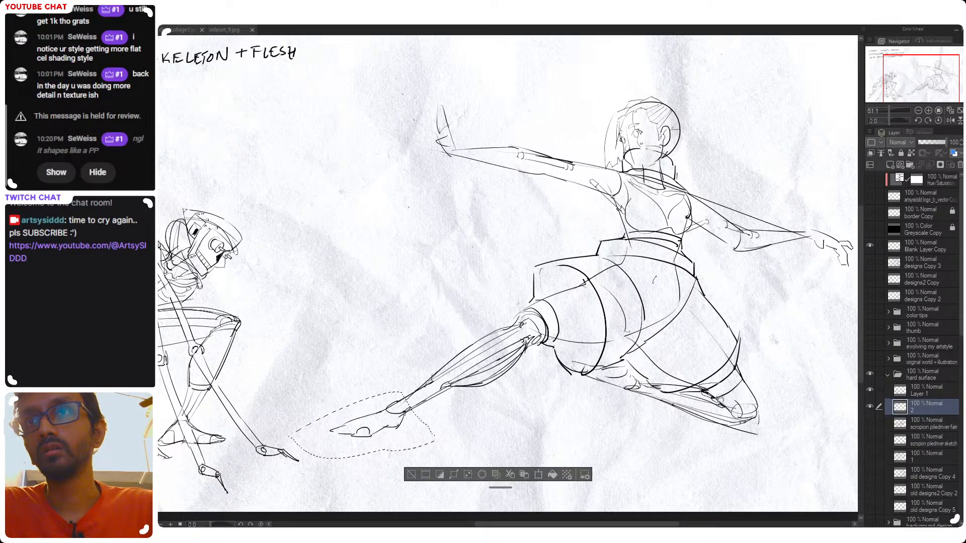
mouse_move(743, 423)
mouse_down()
mouse_move(770, 406)
mouse_move(760, 371)
mouse_move(732, 361)
mouse_move(704, 389)
mouse_up()
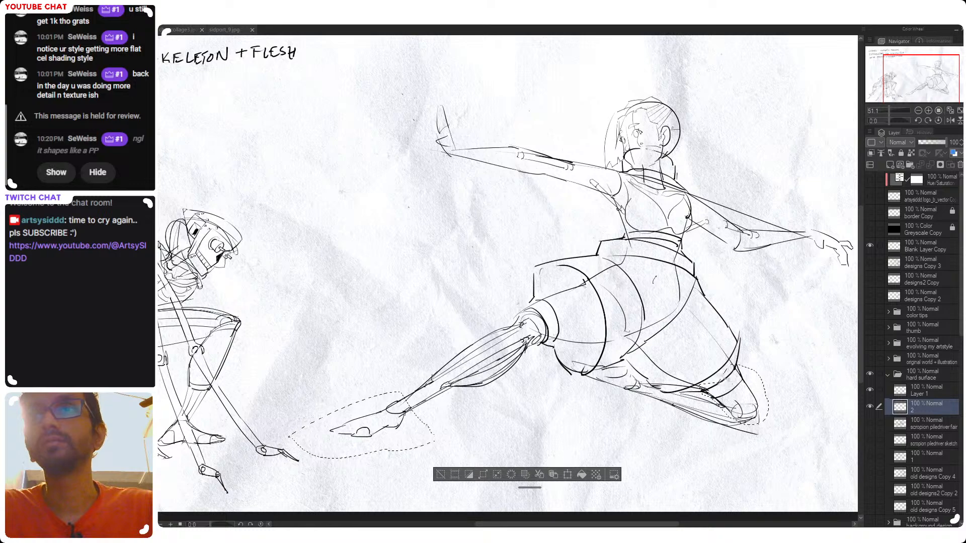
drag(745, 313, 629, 379)
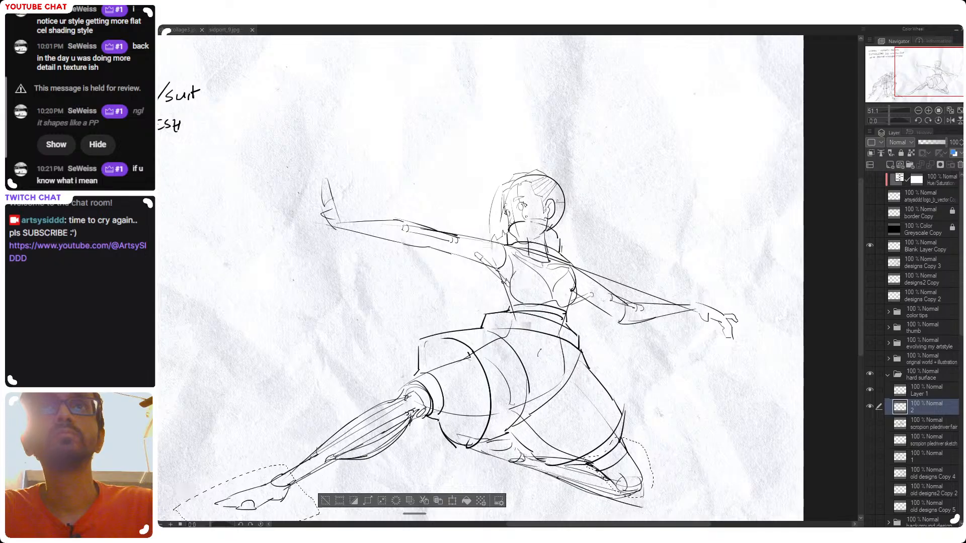
mouse_move(495, 302)
mouse_down()
mouse_move(413, 271)
mouse_move(649, 75)
mouse_move(798, 311)
mouse_move(622, 334)
mouse_move(563, 310)
mouse_up()
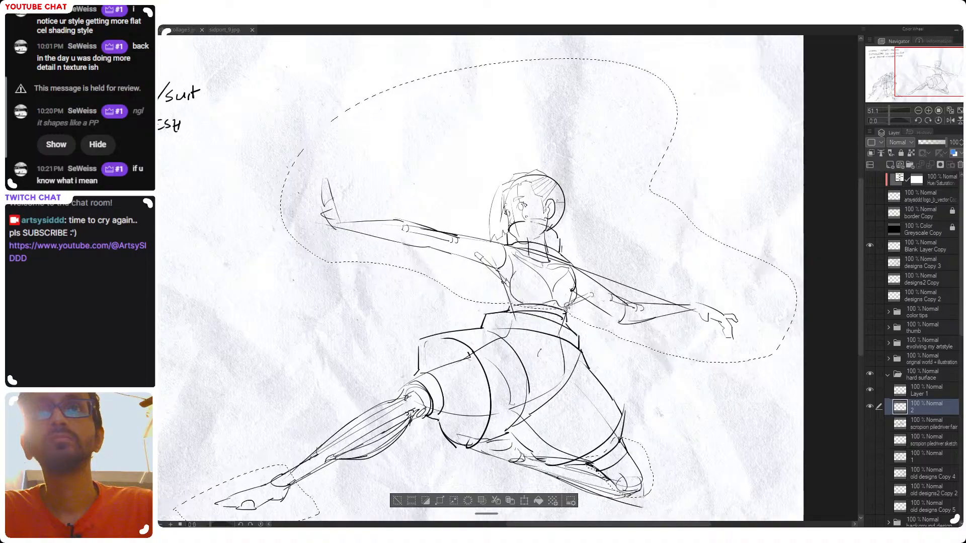
click(510, 501)
drag(925, 412, 923, 383)
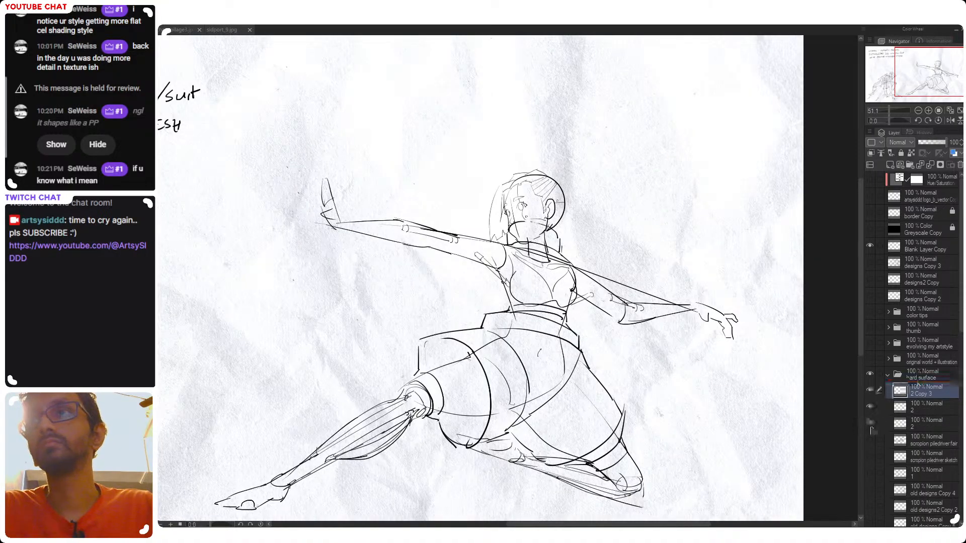
scroll(593, 391, down, 2)
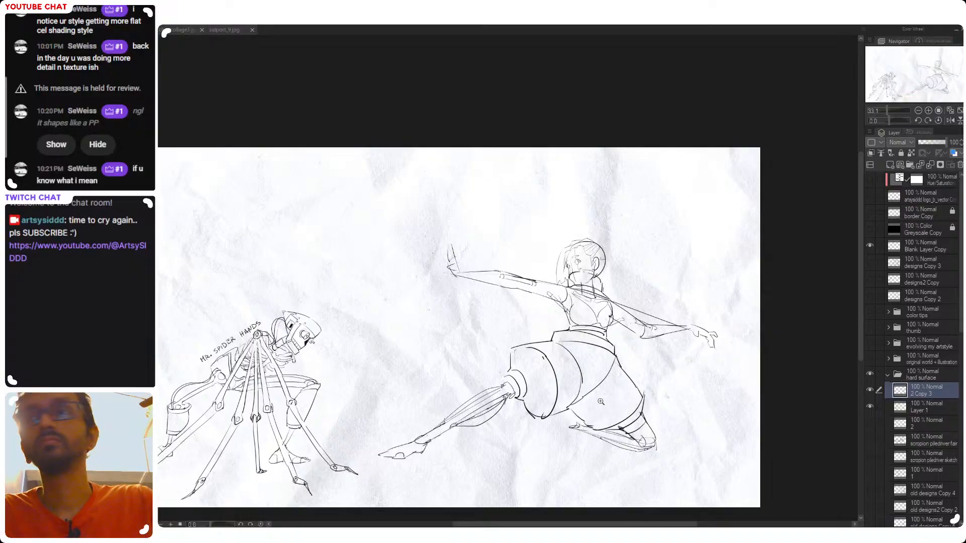
Try merging the copied body parts down into Layer 1 and save the file
key(ctrl+e)
key(ctrl+s)
mouse_move(624, 371)
mouse_down()
mouse_move(667, 351)
mouse_move(561, 378)
mouse_up()
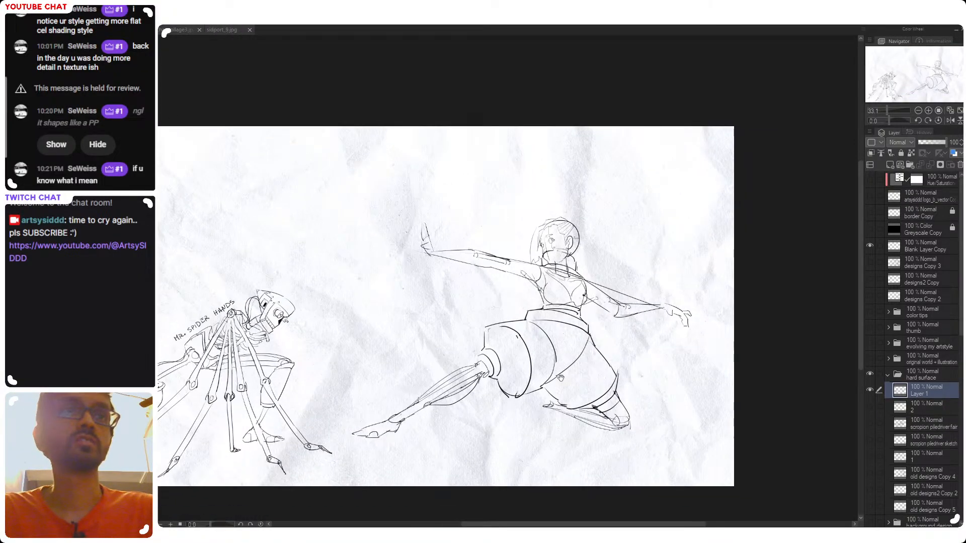
scroll(561, 378, up, 1)
scroll(571, 377, down, 1)
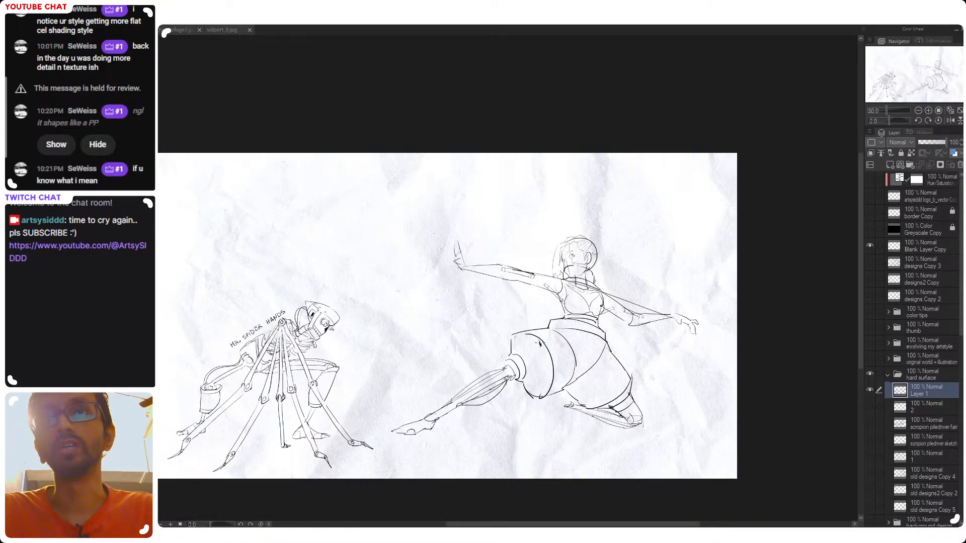
drag(582, 360, 586, 392)
scroll(610, 324, up, 1)
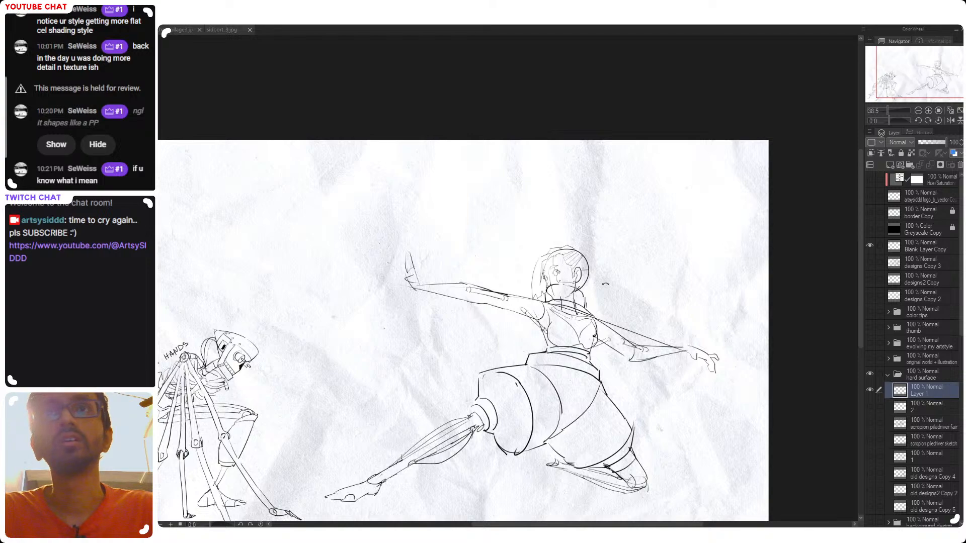
mouse_move(598, 277)
mouse_down()
mouse_move(604, 266)
mouse_move(608, 275)
mouse_up()
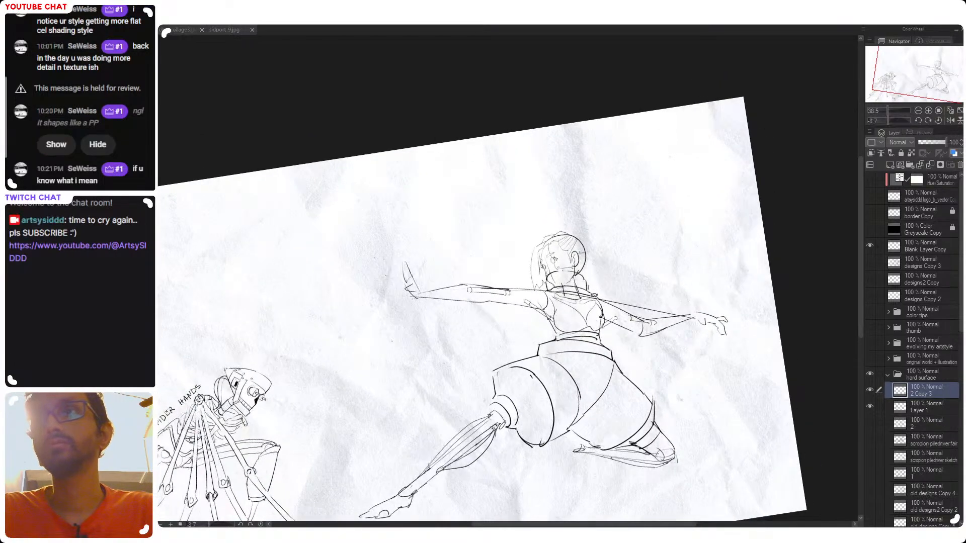
Try erasing the sketched neck and chest lines inside the collar on the 2 Copy 3 layer
scroll(583, 279, up, 2)
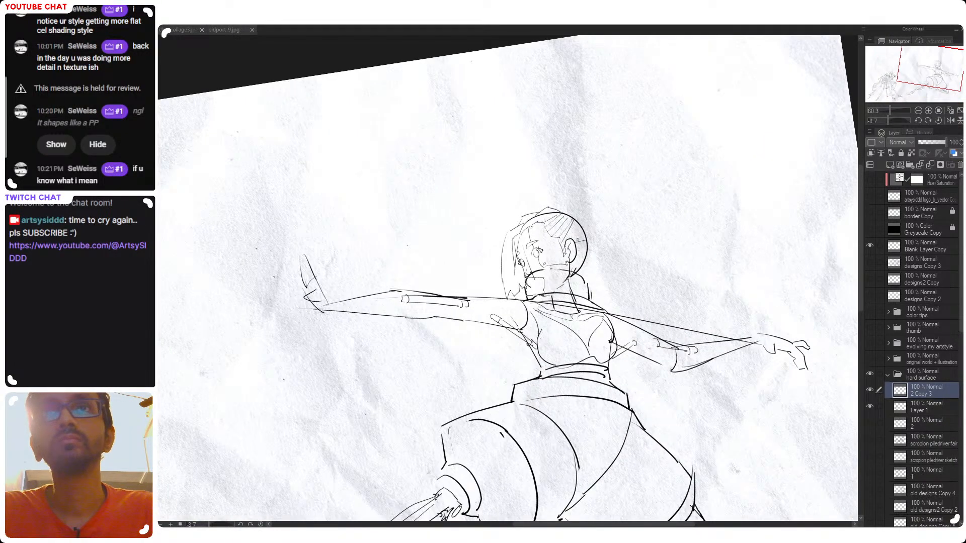
mouse_move(558, 288)
mouse_down()
mouse_move(575, 314)
mouse_move(559, 303)
mouse_move(549, 322)
mouse_up()
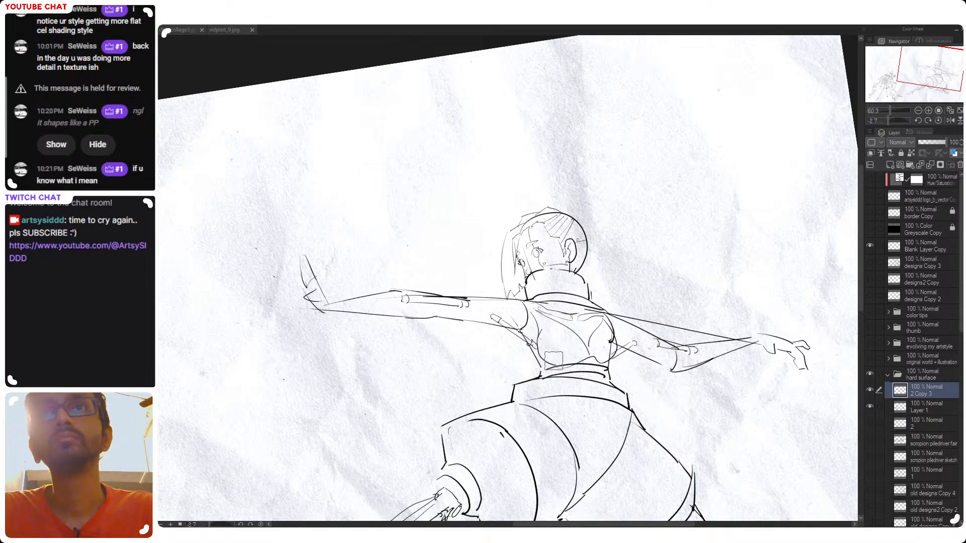
key(ctrl+z)
key(ctrl+z)
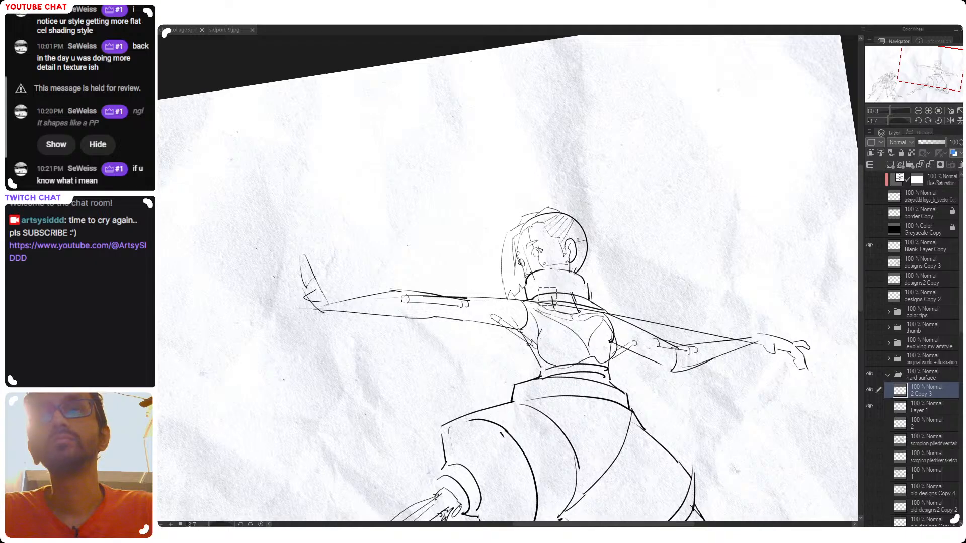
mouse_move(541, 300)
mouse_down()
mouse_move(567, 302)
mouse_move(587, 340)
mouse_up()
key(ctrl+z)
key(ctrl+z)
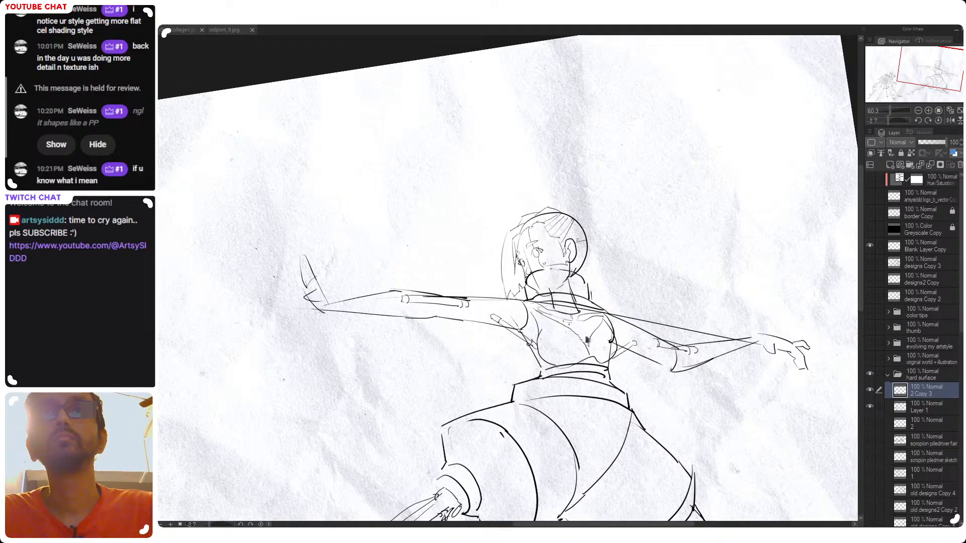
key(ctrl+z)
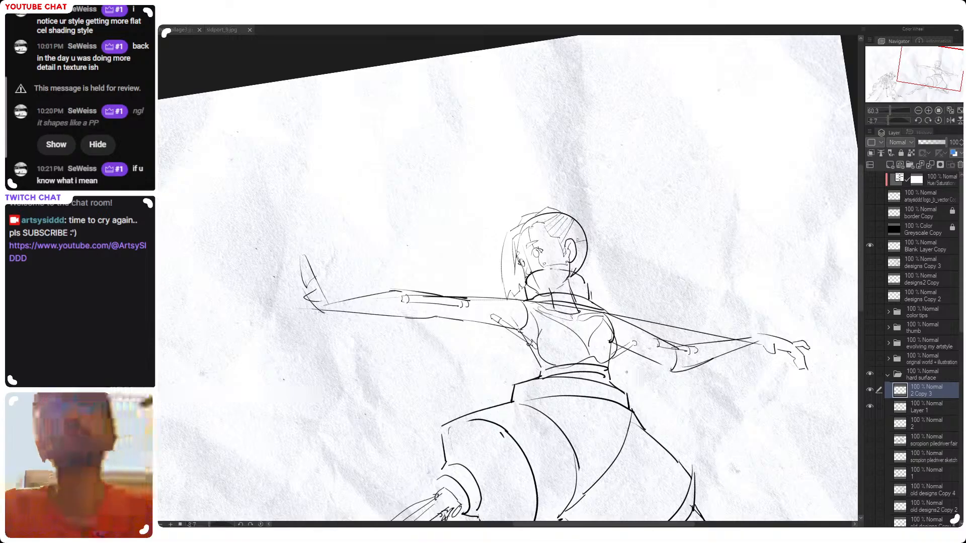
Try erasing the collar's base line across the neck on Layer 1, comparing versions by undoing and redoing
drag(579, 315, 632, 308)
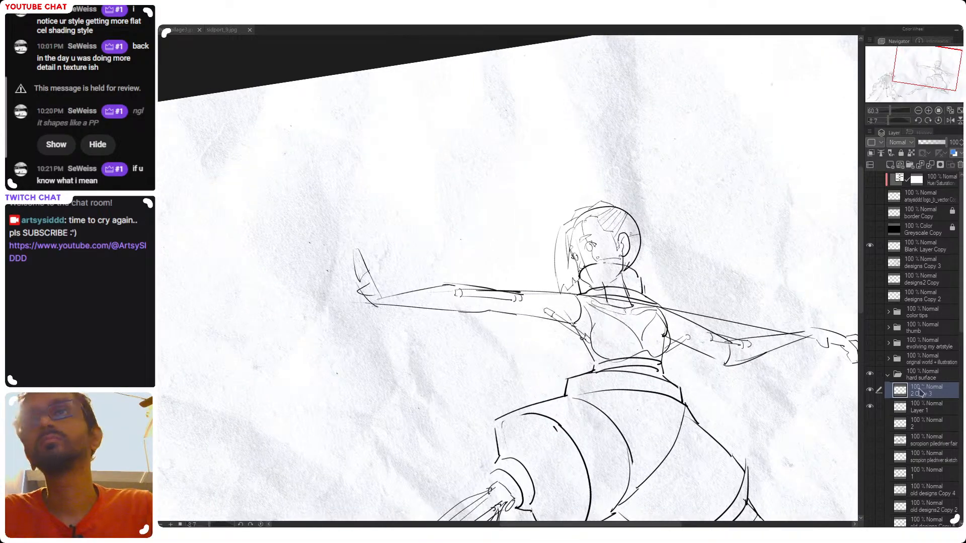
click(920, 407)
mouse_move(588, 281)
mouse_down()
mouse_move(637, 281)
mouse_move(601, 265)
mouse_move(614, 285)
mouse_move(607, 301)
mouse_move(659, 304)
mouse_up()
key(ctrl+z)
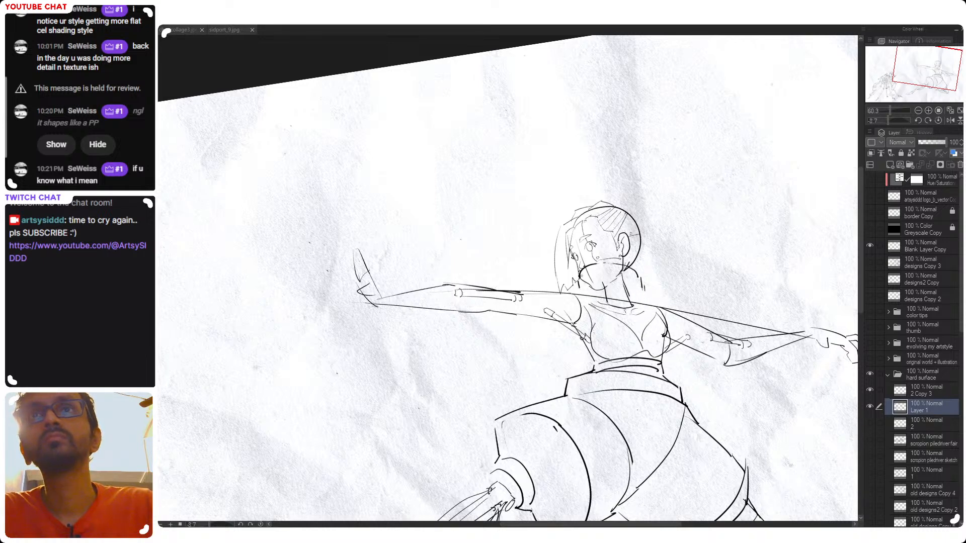
key(ctrl+z)
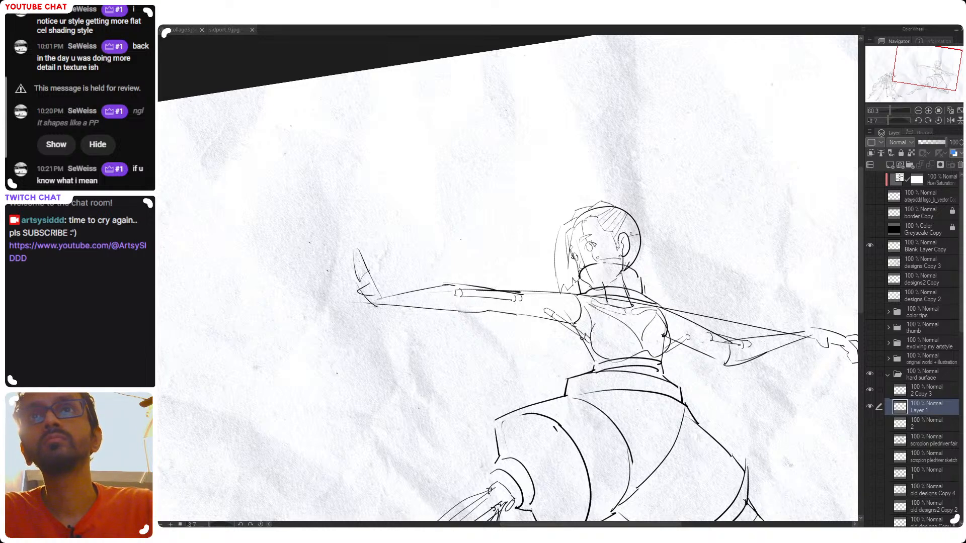
key(ctrl+z)
key(ctrl+z)
key(ctrl+z)
key(ctrl+z)
key(ctrl+z)
key(ctrl+z)
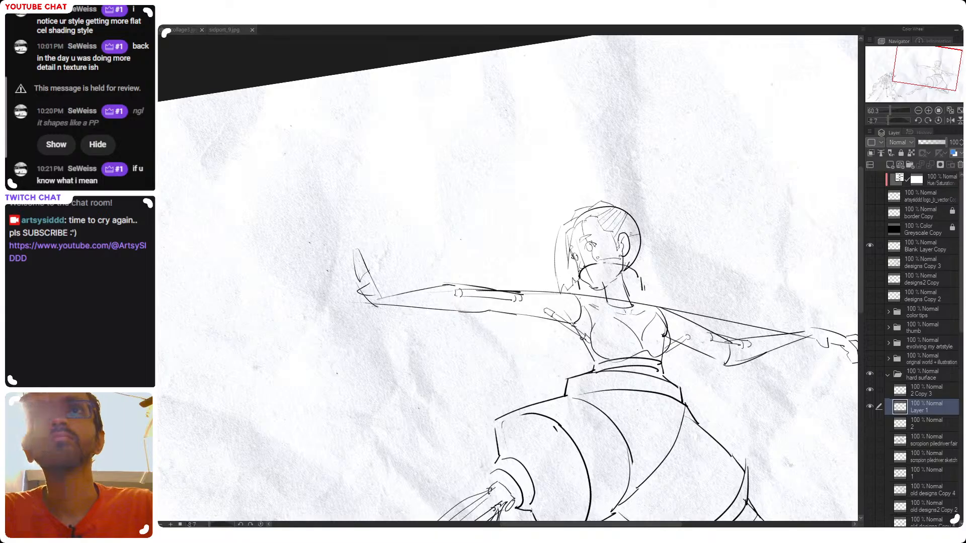
key(ctrl+y)
key(ctrl+y)
key(ctrl+y)
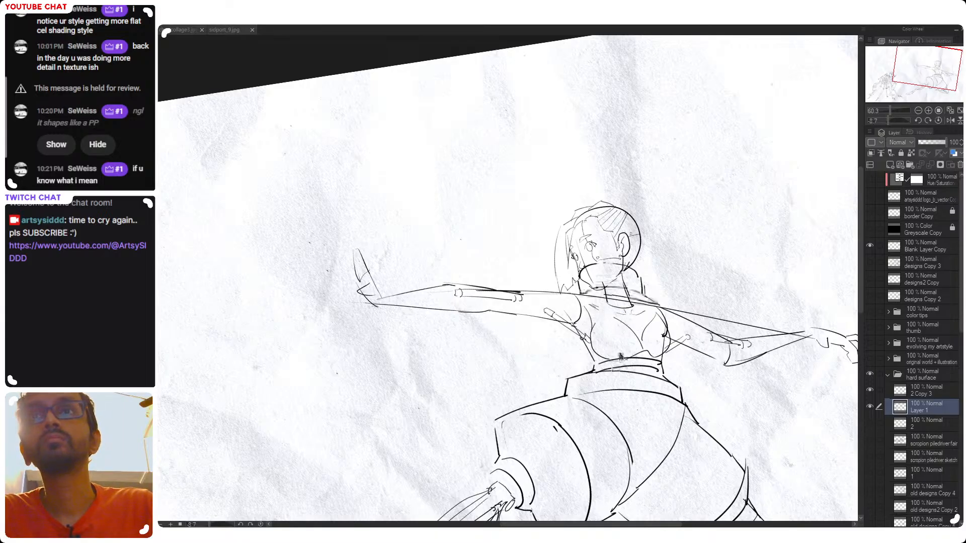
key(ctrl+y)
Erase the collar's base curves across the front of the neck on Layer 1, undoing unsatisfactory strokes
drag(683, 277, 649, 286)
mouse_move(649, 286)
mouse_down()
mouse_move(669, 349)
mouse_move(613, 328)
mouse_move(652, 301)
mouse_move(649, 273)
mouse_up()
drag(586, 284, 605, 277)
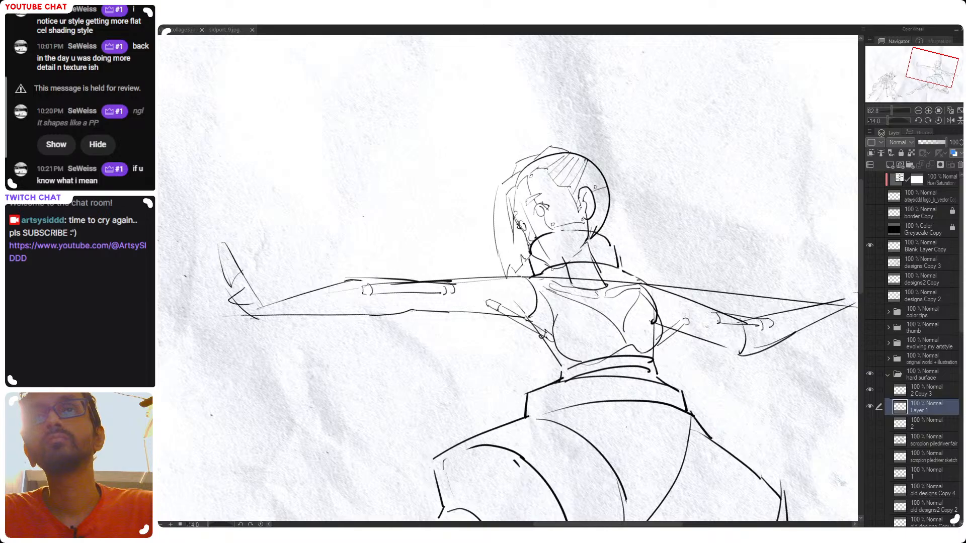
drag(535, 275, 598, 286)
key(ctrl+z)
key(ctrl+z)
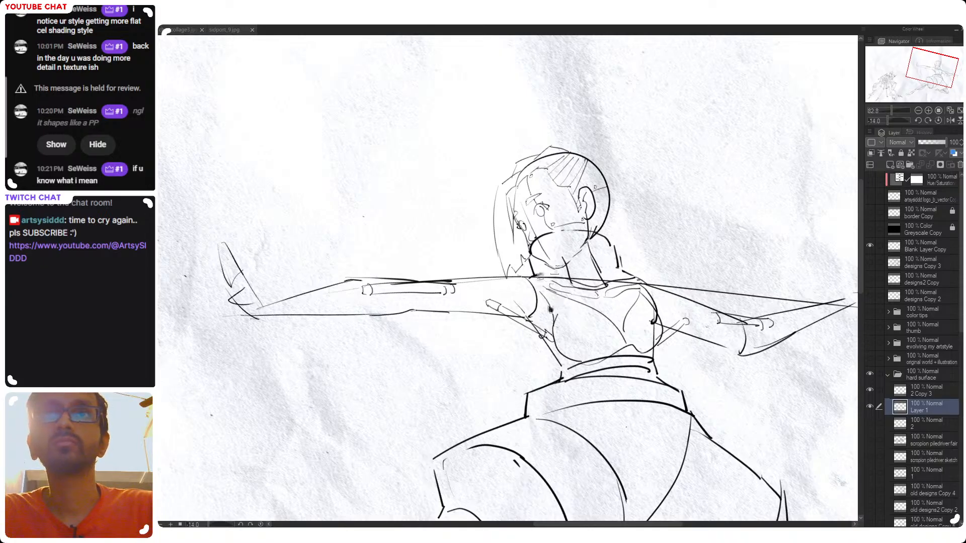
drag(534, 265, 615, 262)
key(ctrl+z)
key(ctrl+z)
key(ctrl+z)
key(ctrl+z)
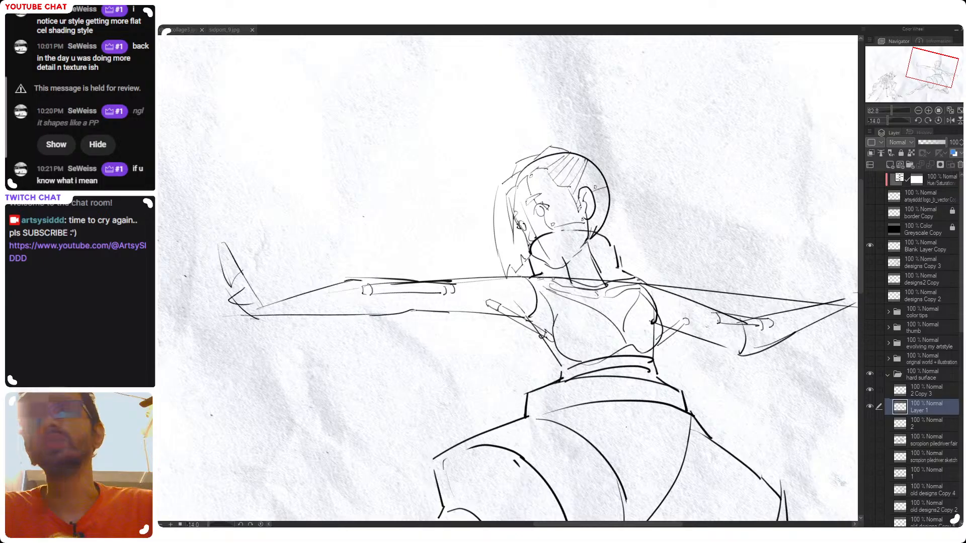
Redraw the collar's lower front edge and add a short curved band line across the neck
mouse_move(611, 250)
mouse_down()
mouse_move(578, 191)
mouse_move(538, 272)
mouse_up()
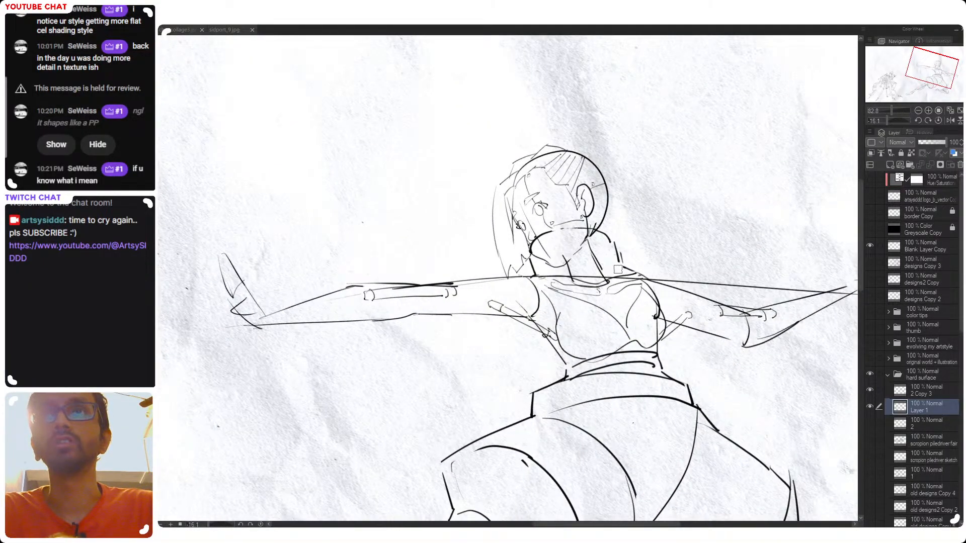
drag(538, 277, 568, 274)
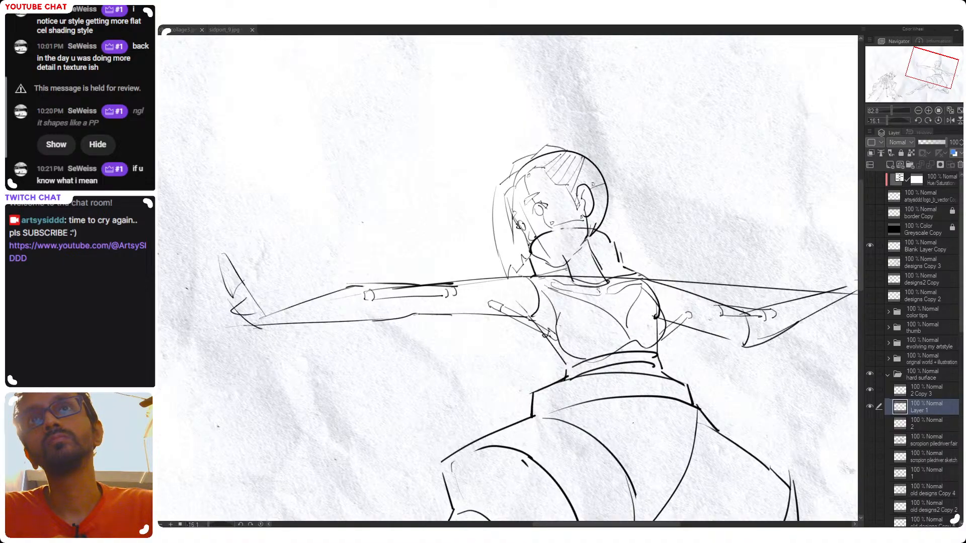
key(ctrl+z)
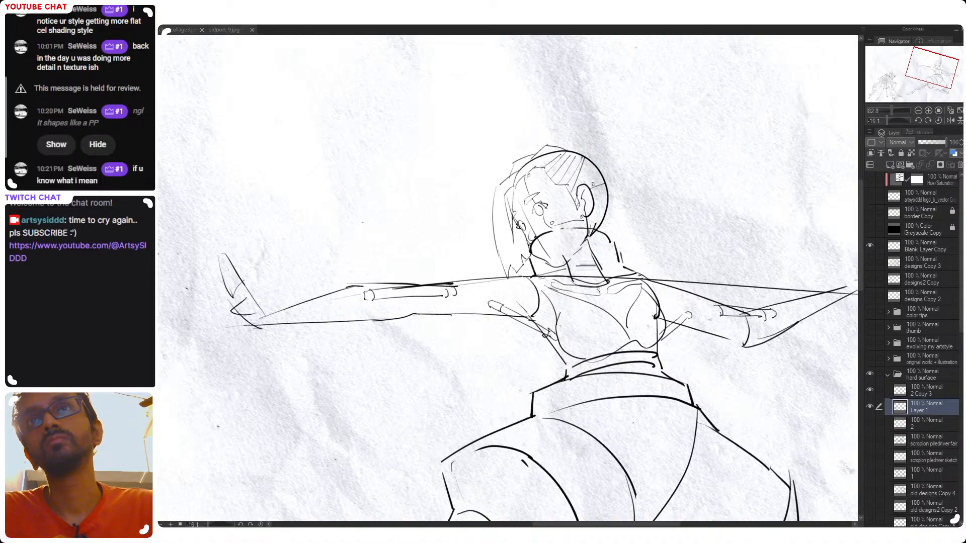
drag(570, 270, 601, 269)
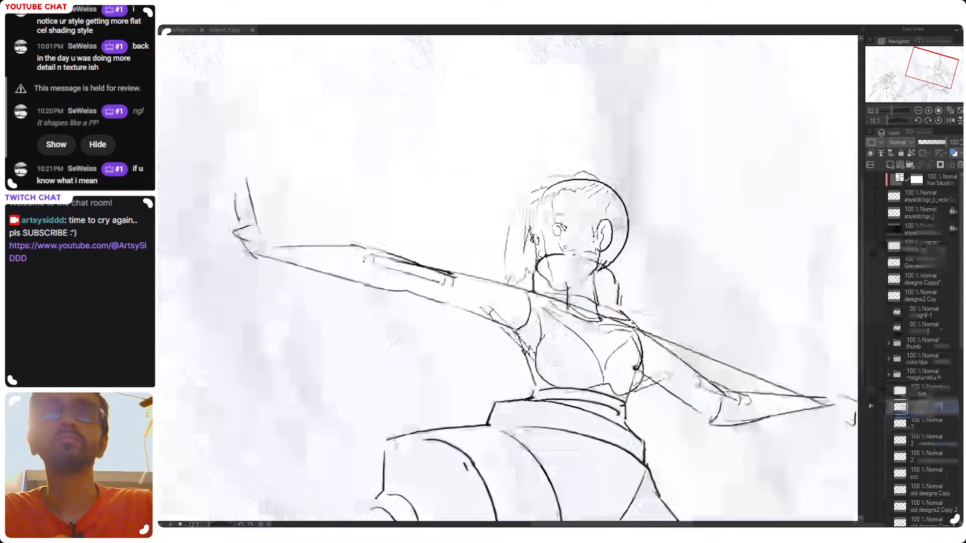
Mirror the canvas and try adding the collar's rear side edge and base band on Layer 1
drag(667, 328, 639, 328)
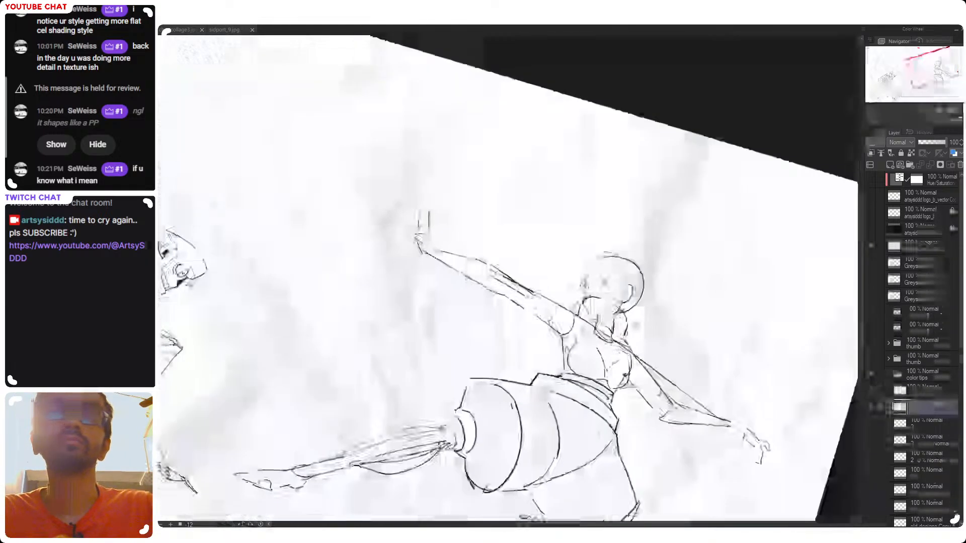
key(h)
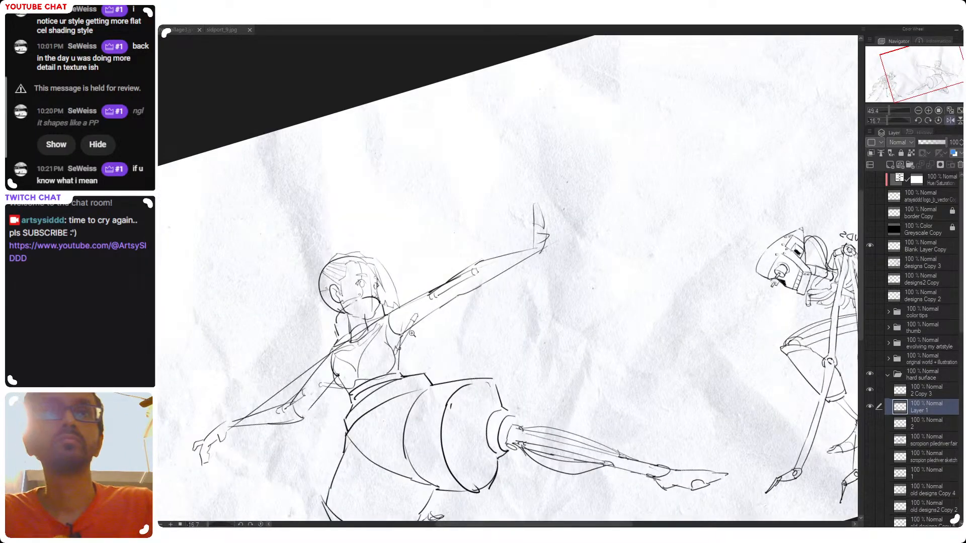
drag(343, 328, 454, 342)
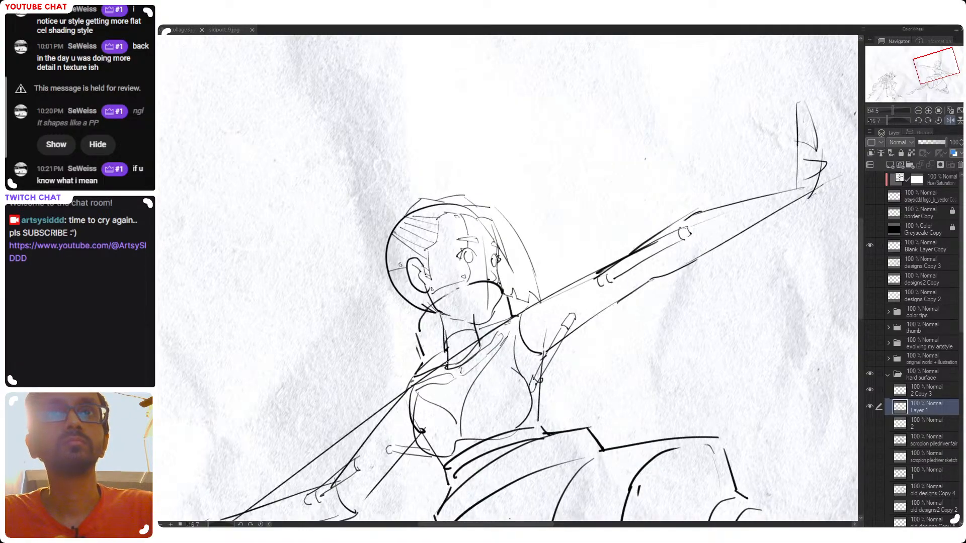
drag(540, 285, 550, 309)
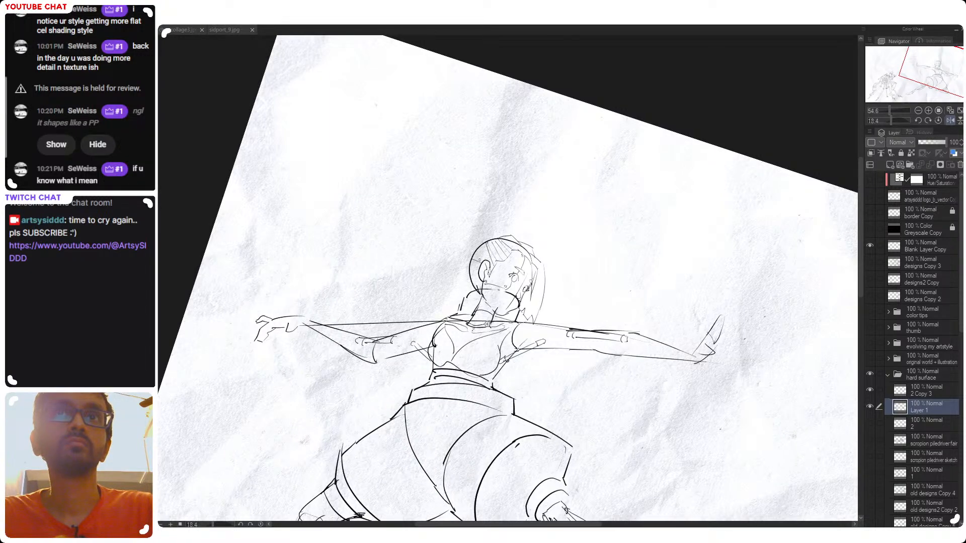
scroll(487, 324, up, 3)
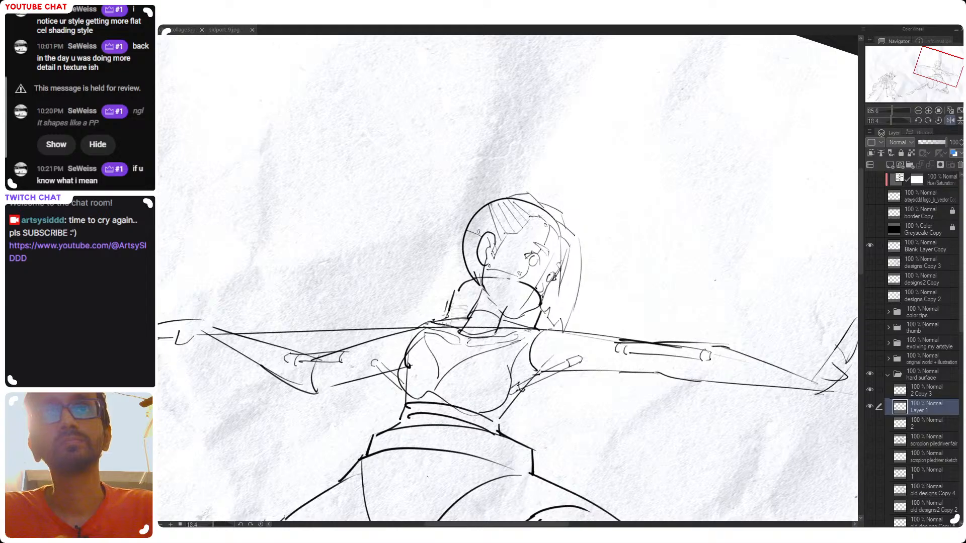
mouse_move(473, 302)
mouse_down()
mouse_move(498, 307)
mouse_move(507, 294)
mouse_move(507, 312)
mouse_up()
key(ctrl+z)
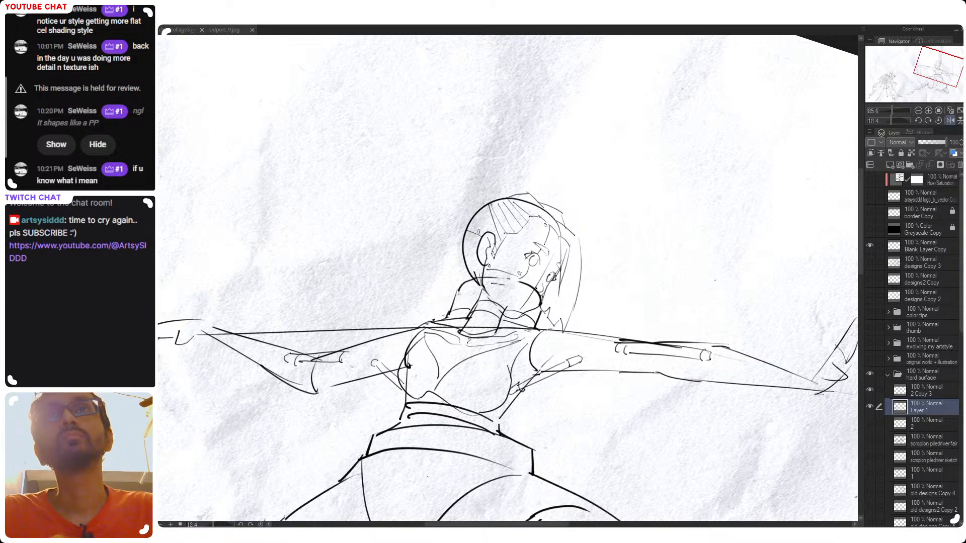
Try drawing a curved rim line across the collar's upper front, undoing and repeating the stroke
mouse_move(459, 291)
mouse_down()
mouse_move(507, 288)
mouse_move(547, 306)
mouse_up()
key(ctrl+z)
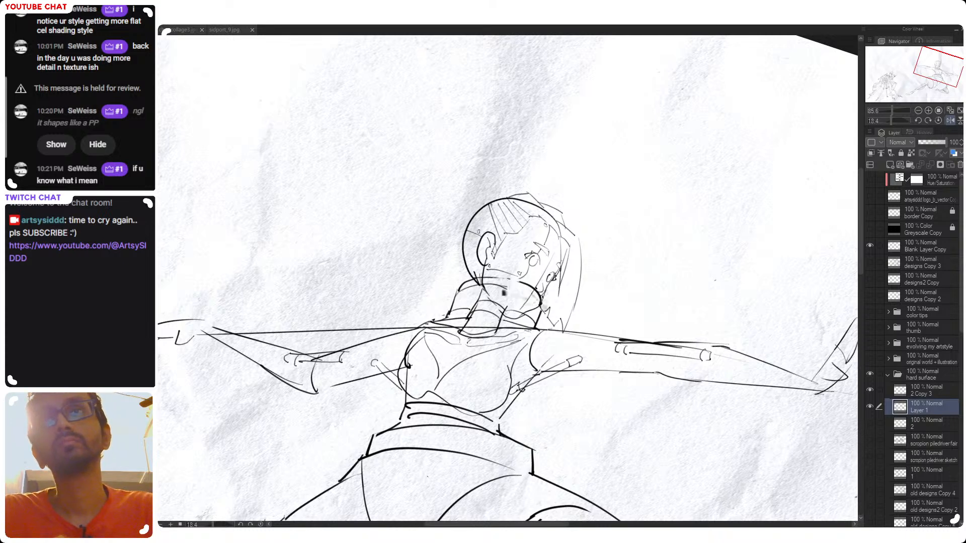
key(ctrl+z)
mouse_move(459, 291)
mouse_down()
mouse_move(544, 308)
mouse_move(525, 290)
mouse_up()
key(ctrl+z)
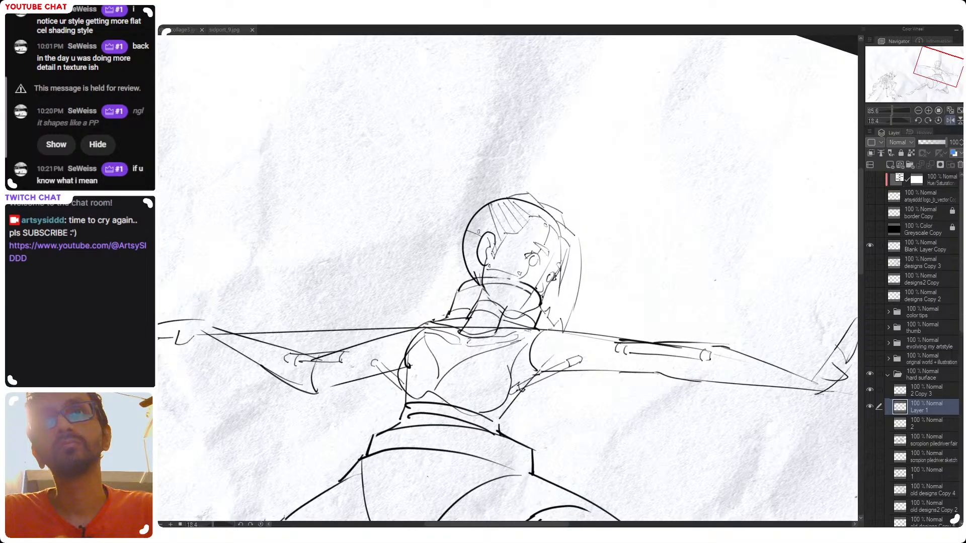
key(ctrl+z)
drag(458, 291, 541, 302)
key(ctrl+z)
mouse_move(482, 286)
mouse_down()
mouse_move(530, 288)
mouse_move(543, 303)
mouse_up()
Flip the canvas back and examine how the collar sits on the whole figure at different zooms and angles
scroll(531, 300, down, 6)
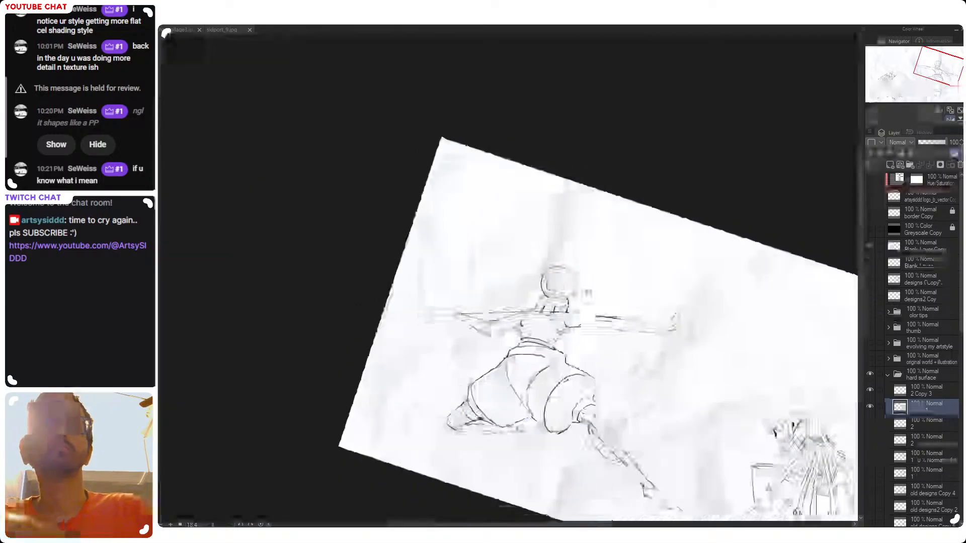
key(h)
drag(600, 289, 697, 274)
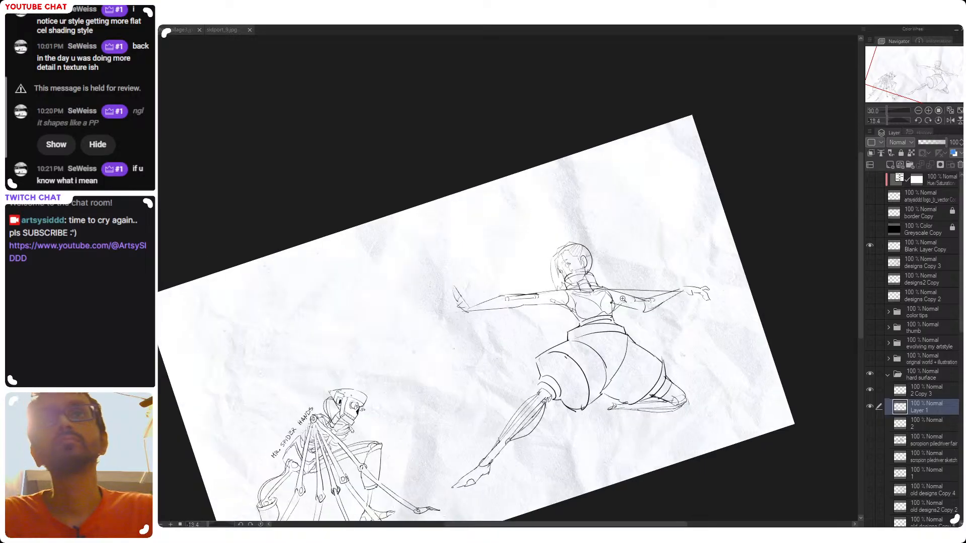
drag(627, 291, 621, 315)
scroll(598, 304, up, 3)
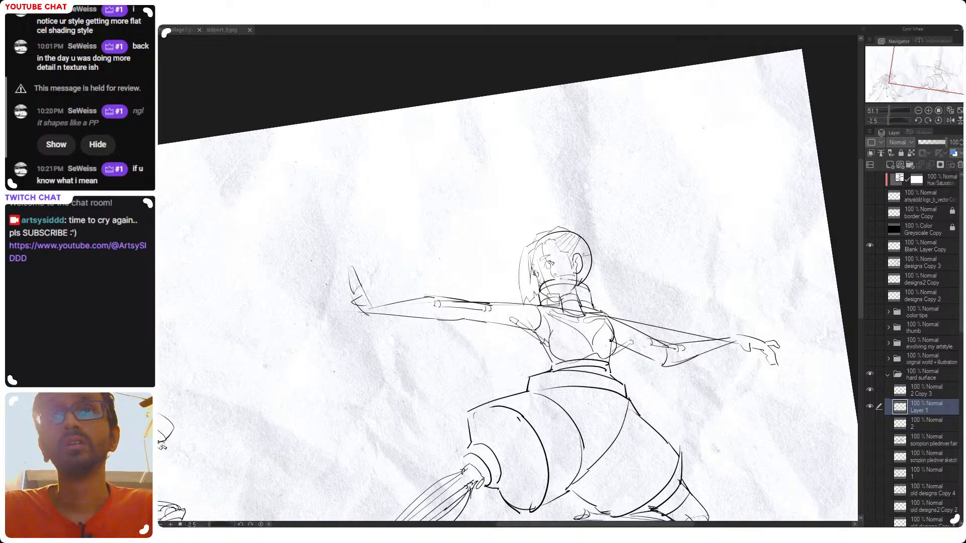
scroll(574, 302, up, 3)
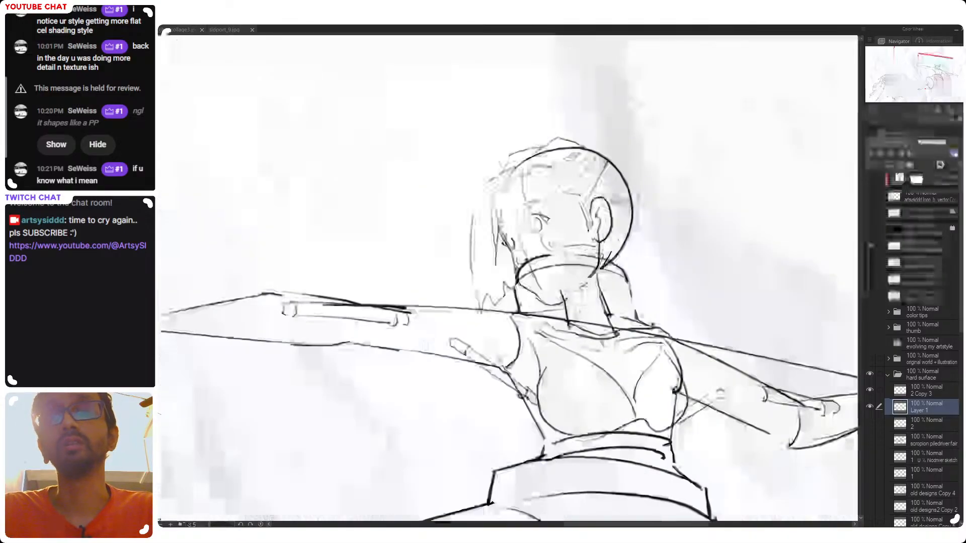
scroll(586, 330, down, 4)
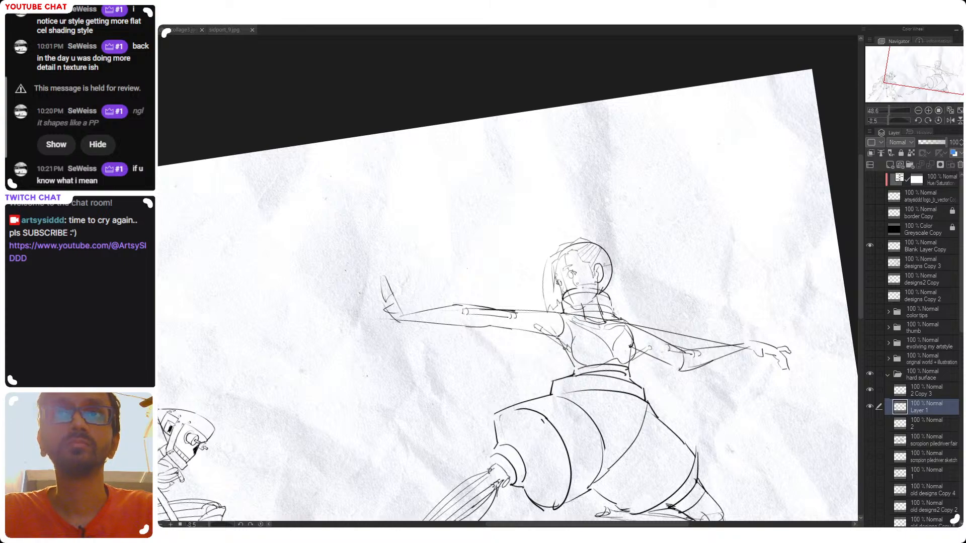
drag(615, 305, 633, 344)
drag(635, 343, 581, 258)
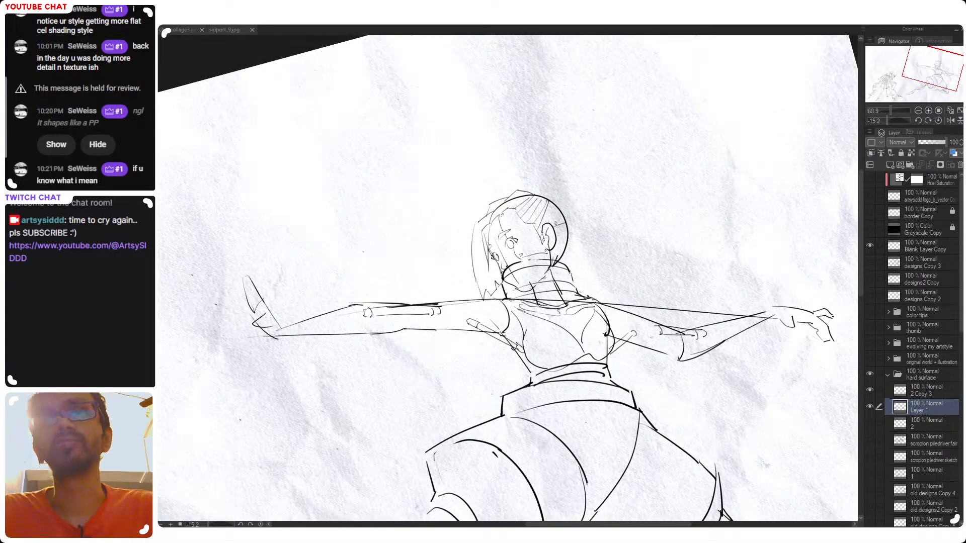
Undo the recent collar strokes back to the version with the base curves across the front of the neck
key(ctrl+z)
key(ctrl+z)
key(ctrl+z)
key(ctrl+z)
key(ctrl+z)
key(ctrl+z)
key(ctrl+z)
key(ctrl+z)
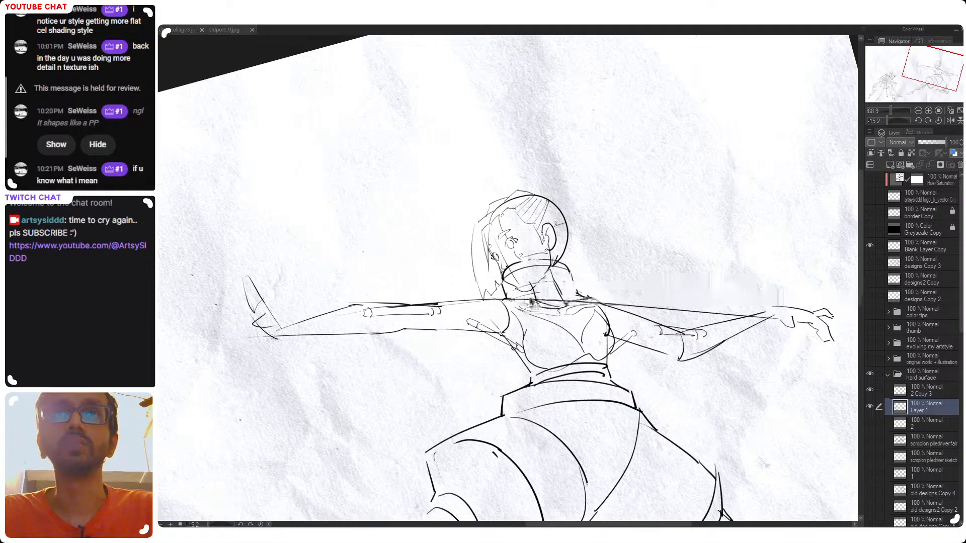
key(ctrl+z)
key(ctrl+z)
key(ctrl+z)
key(ctrl+z)
key(ctrl+z)
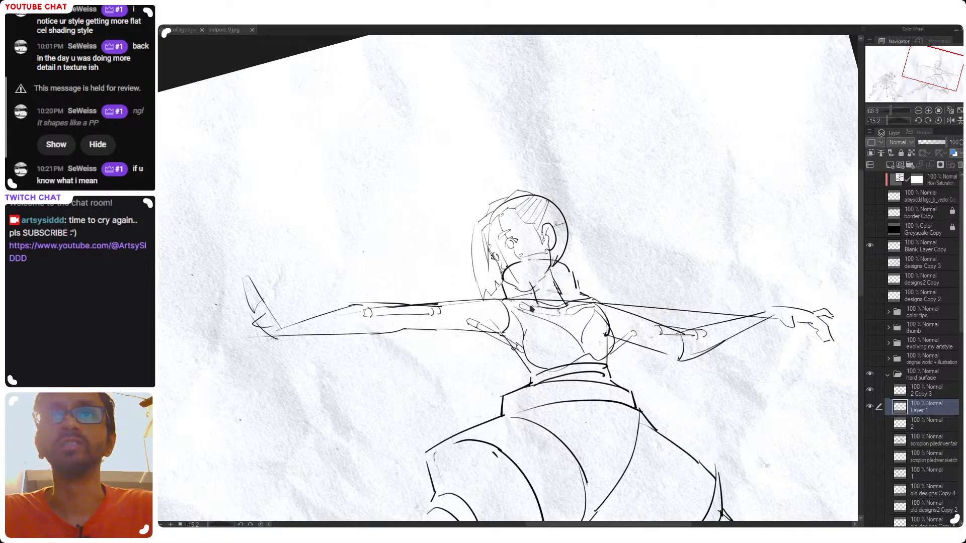
key(ctrl+z)
key(ctrl+z)
key(ctrl+z)
key(ctrl+z)
key(ctrl+z)
key(ctrl+z)
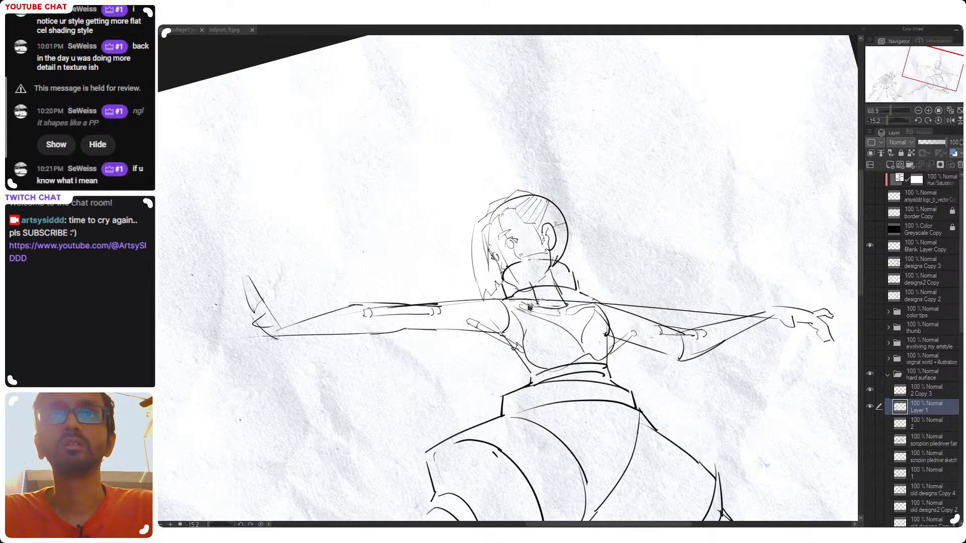
key(ctrl+z)
Reset the canvas rotation and examine the complete lunging figure's pose and proportions
click(931, 407)
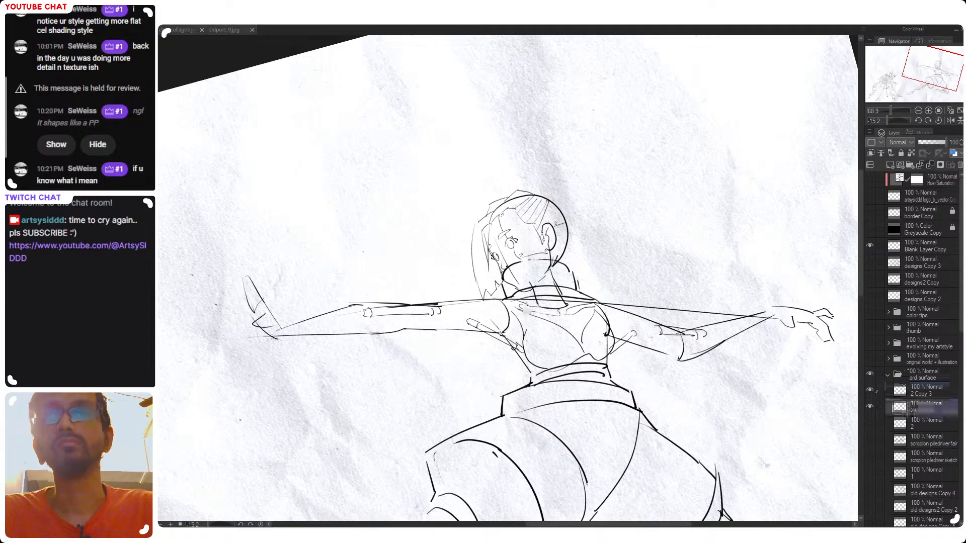
key(r)
double_click(593, 307)
scroll(592, 307, down, 2)
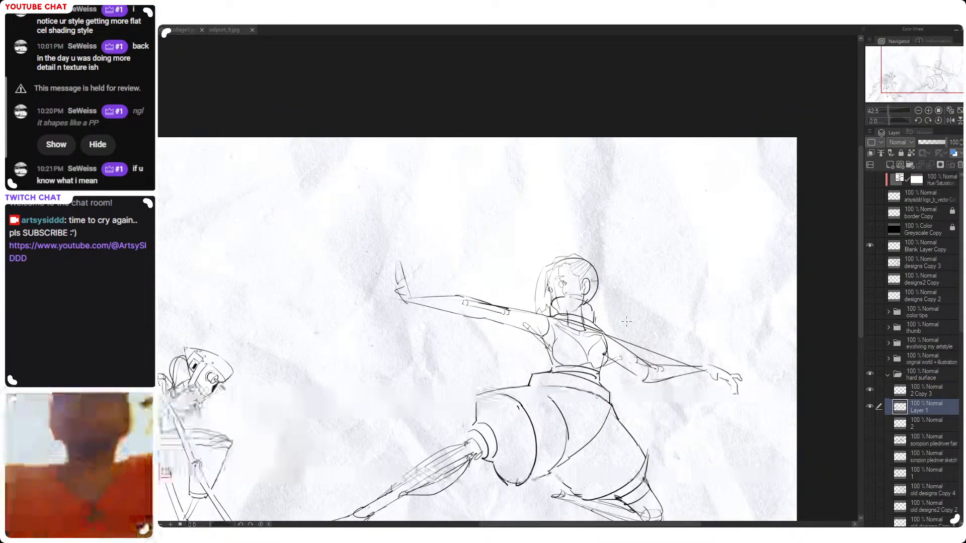
drag(649, 300, 641, 255)
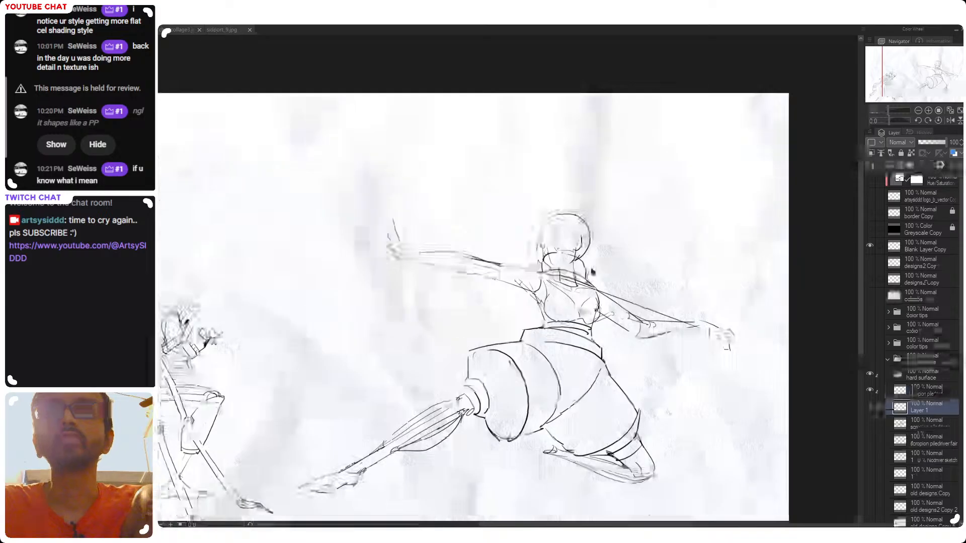
key(r)
drag(637, 293, 632, 258)
double_click(632, 259)
drag(586, 377, 639, 333)
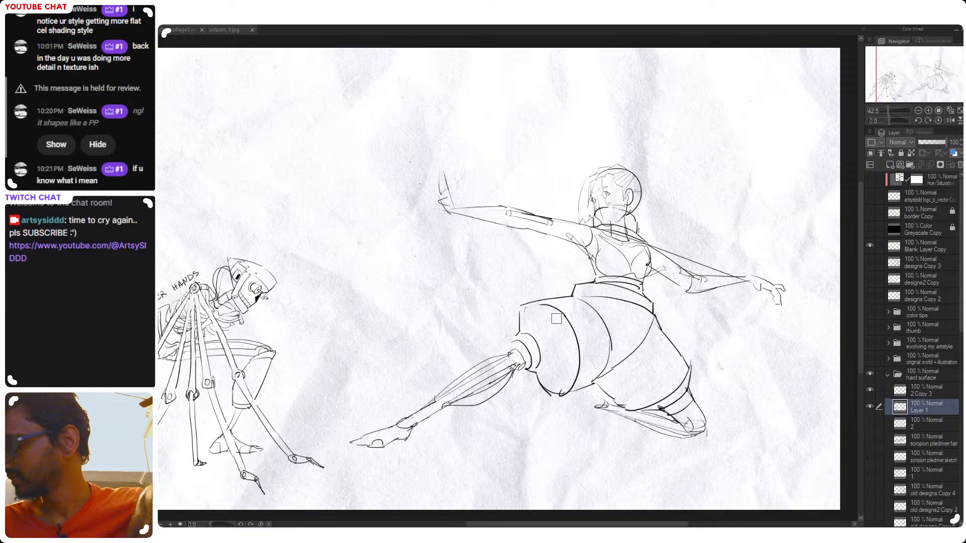
Draw the smaller toes on the extended leg's foot on Layer 1, undoing the unsatisfactory stroke
drag(542, 262, 495, 256)
drag(336, 426, 395, 394)
scroll(396, 396, up, 3)
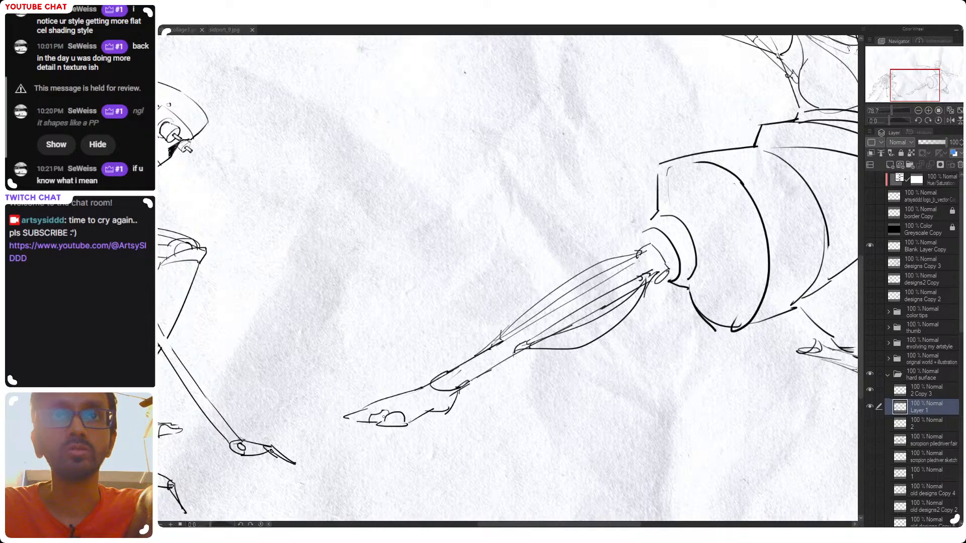
drag(373, 411, 382, 408)
key(ctrl+z)
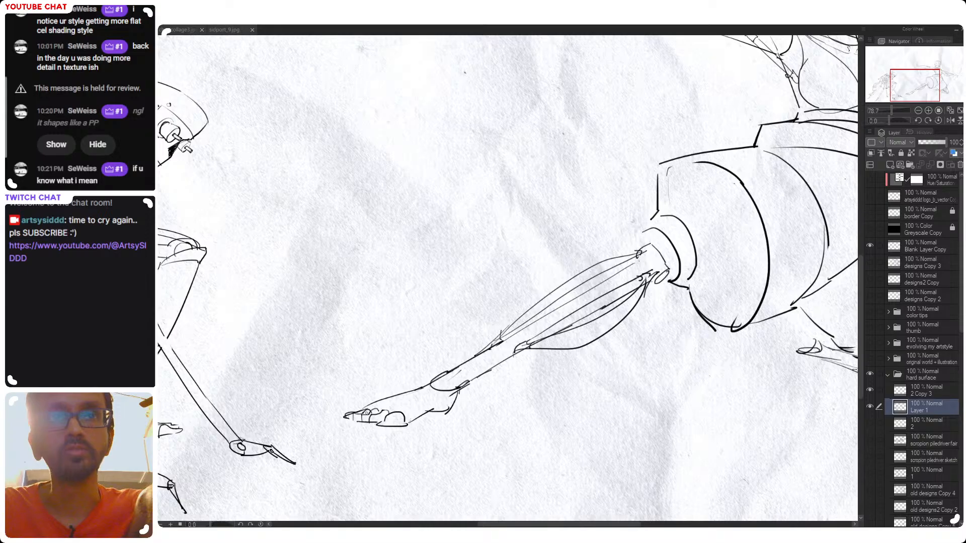
Outline the bent leg's foot beneath the thighs on Layer 1, temporarily showing layer 2 as a reference
drag(821, 387, 531, 366)
drag(518, 307, 526, 331)
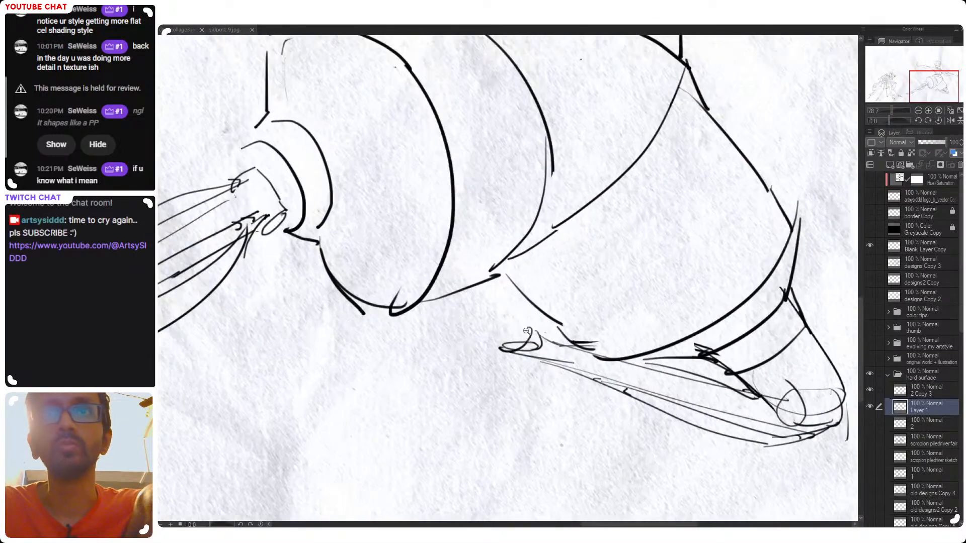
click(870, 423)
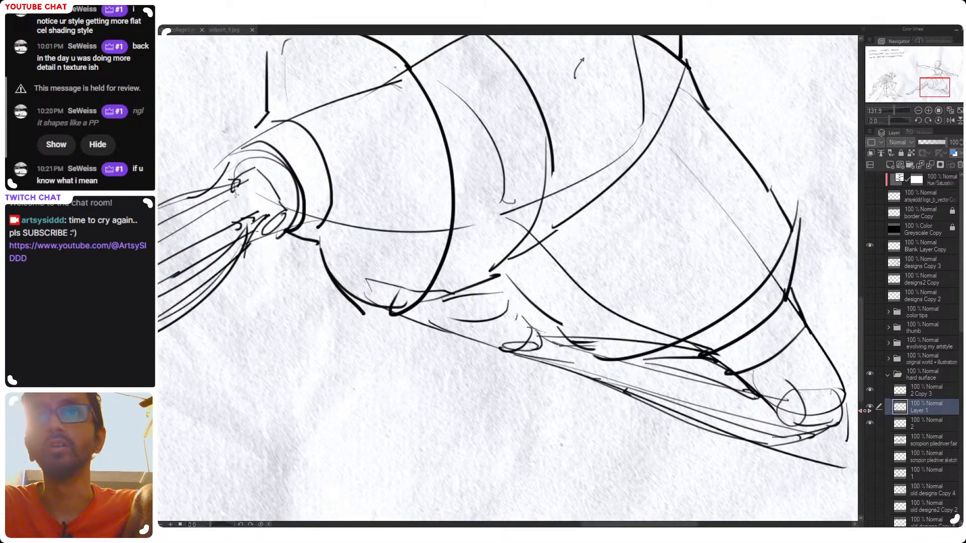
mouse_move(540, 361)
mouse_down()
mouse_move(518, 341)
mouse_move(552, 364)
mouse_move(555, 341)
mouse_move(568, 365)
mouse_up()
key(ctrl+z)
key(ctrl+z)
drag(489, 355, 548, 377)
key(ctrl+z)
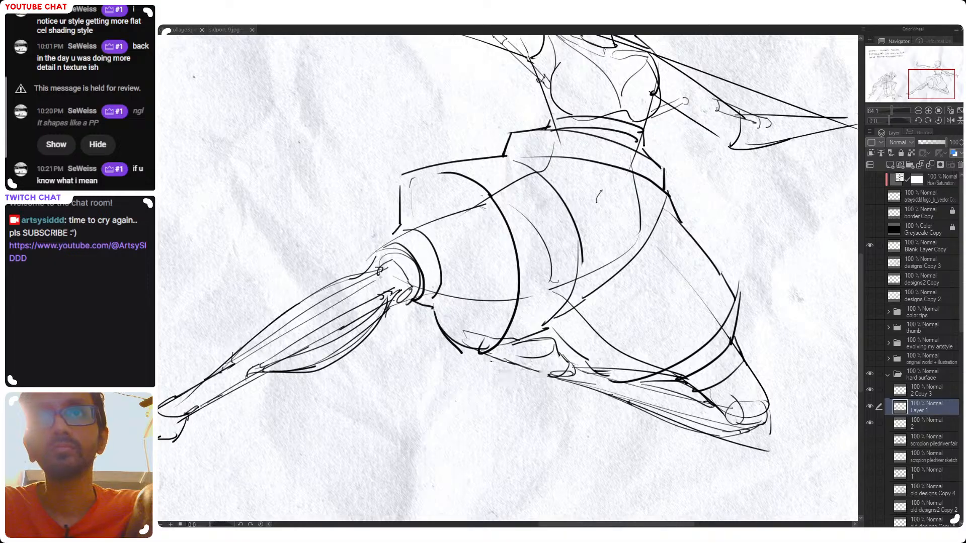
mouse_move(499, 358)
mouse_down()
mouse_move(542, 375)
mouse_move(548, 354)
mouse_up()
key(ctrl+z)
click(870, 423)
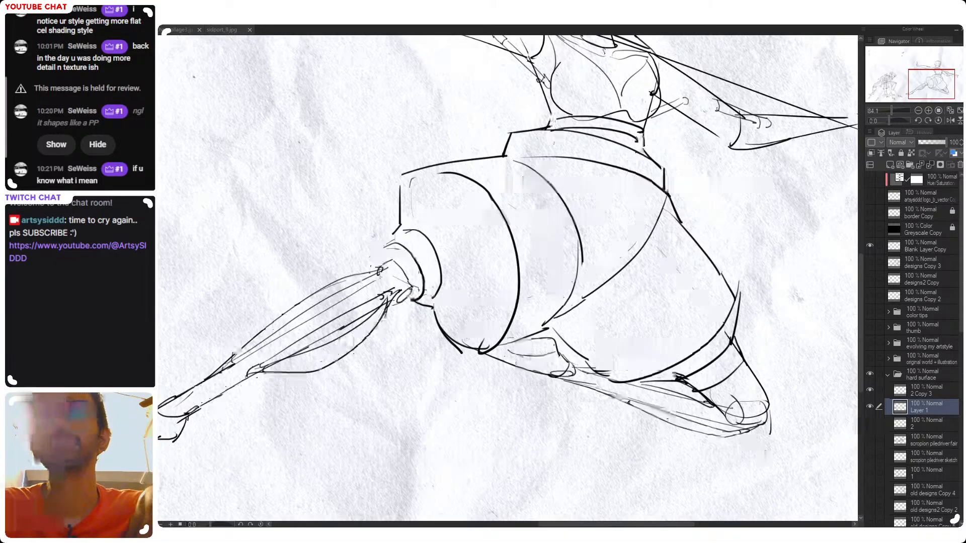
Refine the contour lines of the tucked foot under the thighs, undoing excess strokes
drag(490, 349, 564, 354)
mouse_move(624, 373)
mouse_down()
mouse_move(600, 365)
mouse_move(610, 359)
mouse_move(589, 363)
mouse_up()
key(ctrl+z)
key(ctrl+z)
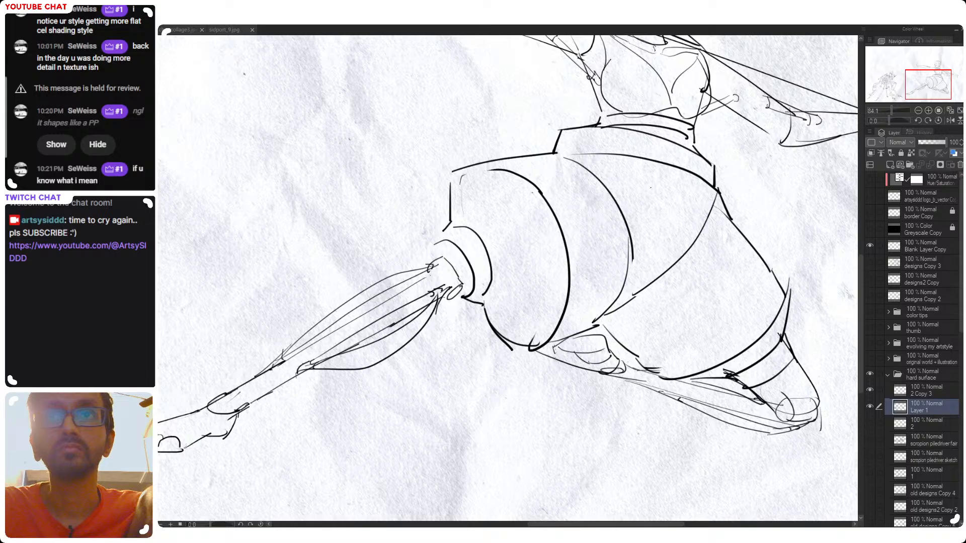
Add ankle and heel contours and a line along the top of the extended leg's foot
drag(362, 421, 578, 375)
mouse_move(400, 371)
mouse_down()
mouse_move(420, 390)
mouse_move(451, 372)
mouse_move(434, 388)
mouse_up()
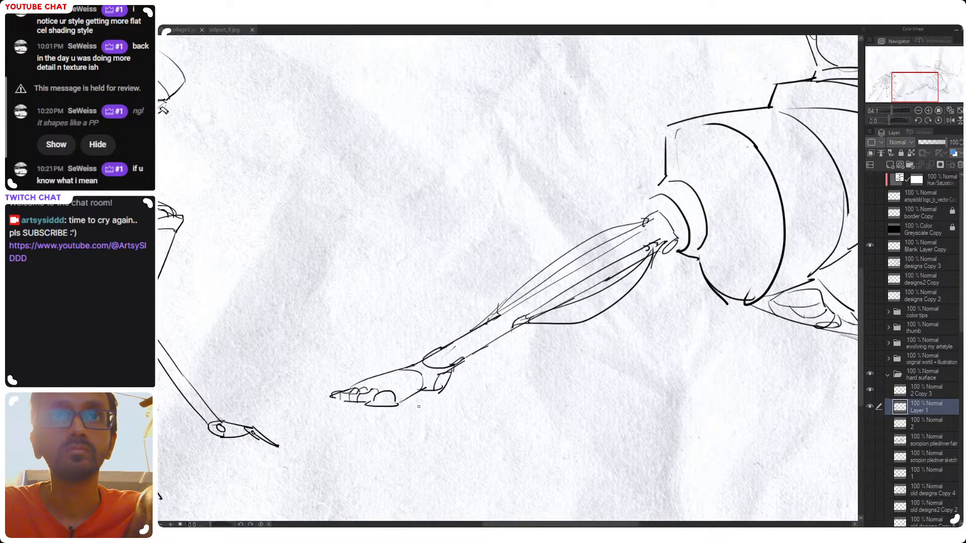
drag(362, 384, 401, 387)
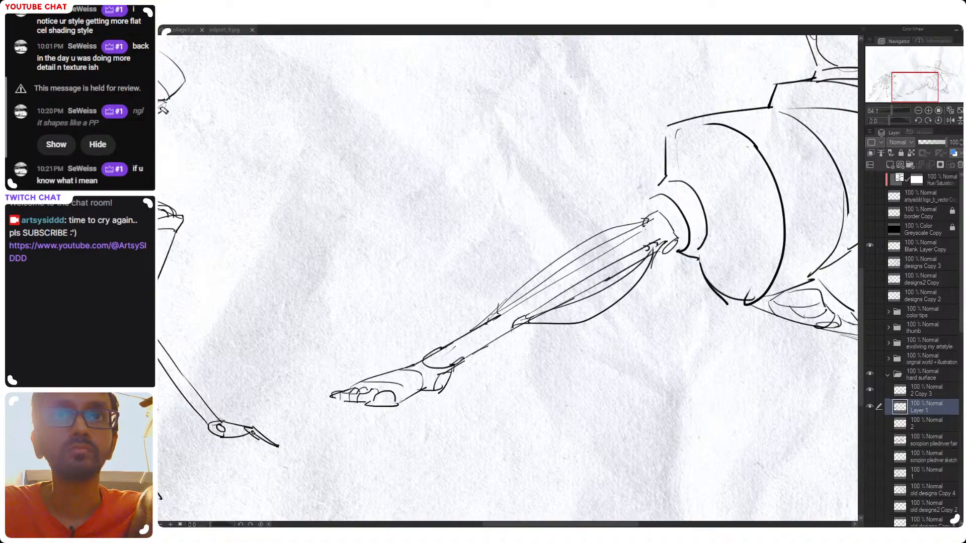
Redraw the short outer edge of the extended leg's thigh armor and compare the drawing with layer 2's sketch
drag(750, 313, 518, 319)
scroll(453, 390, down, 3)
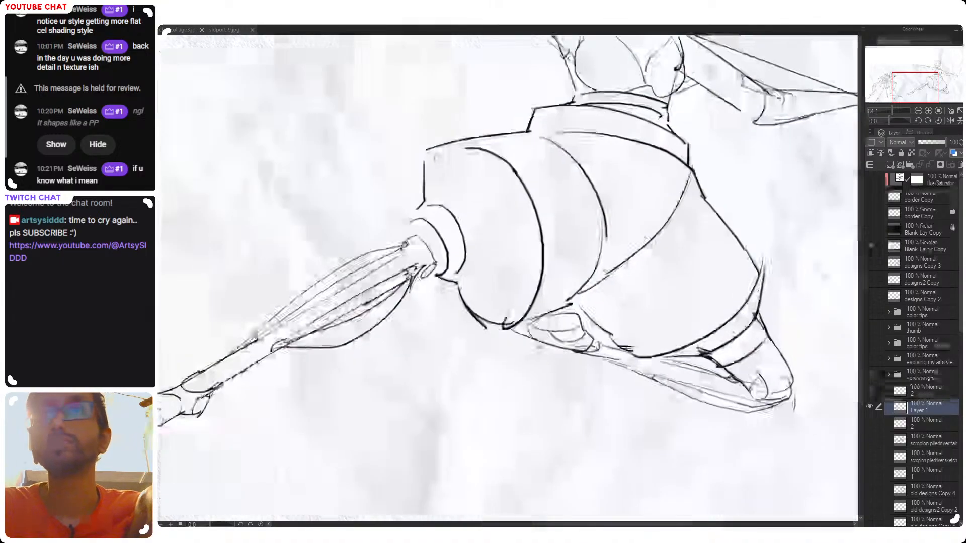
drag(447, 386, 587, 362)
drag(314, 372, 261, 374)
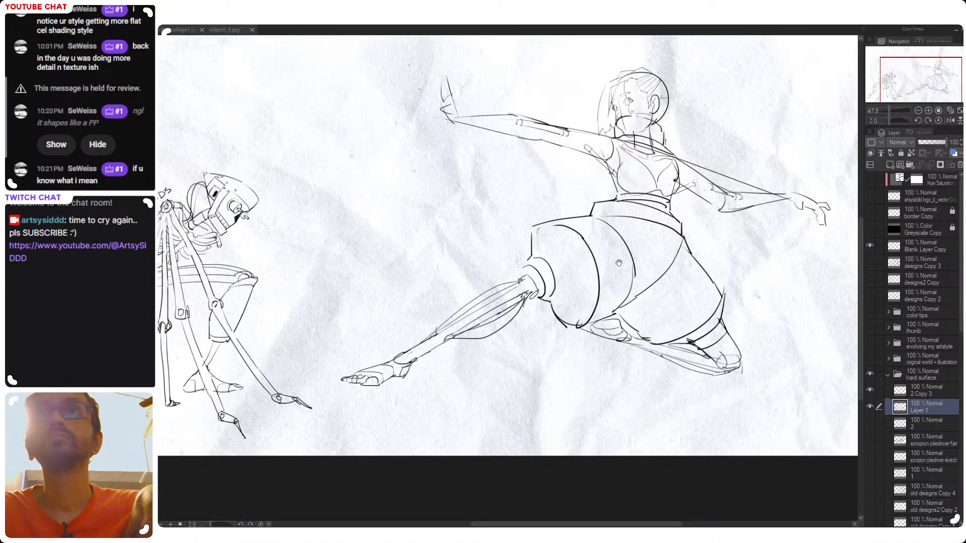
drag(572, 323, 439, 358)
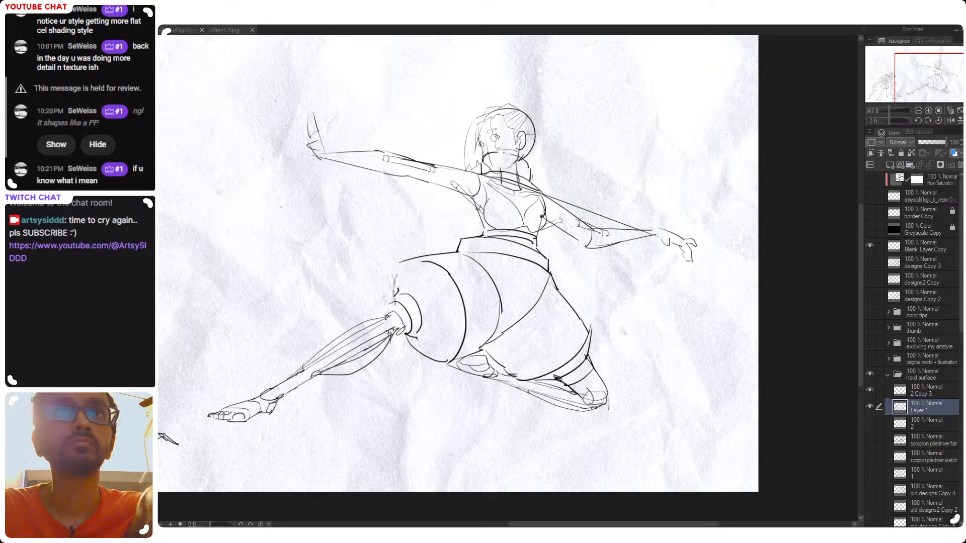
drag(401, 263, 395, 288)
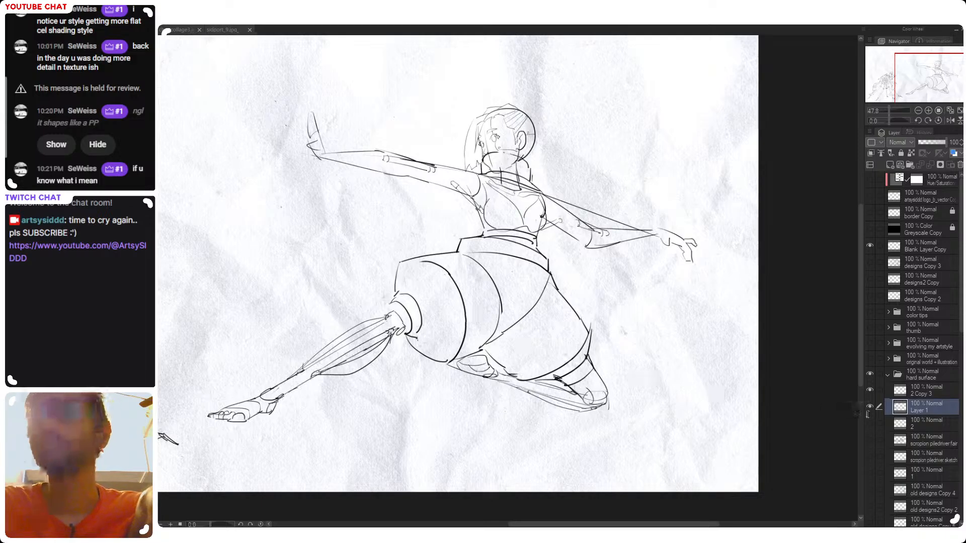
click(870, 423)
click(870, 423)
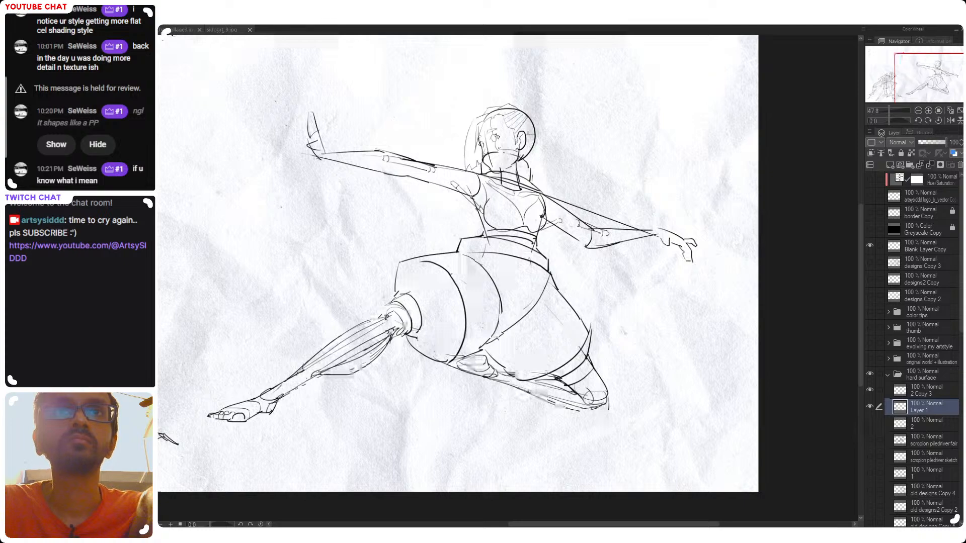
Examine the lunging figure's overall silhouette and proportions, checking it alongside the rest of the page
scroll(390, 311, up, 2)
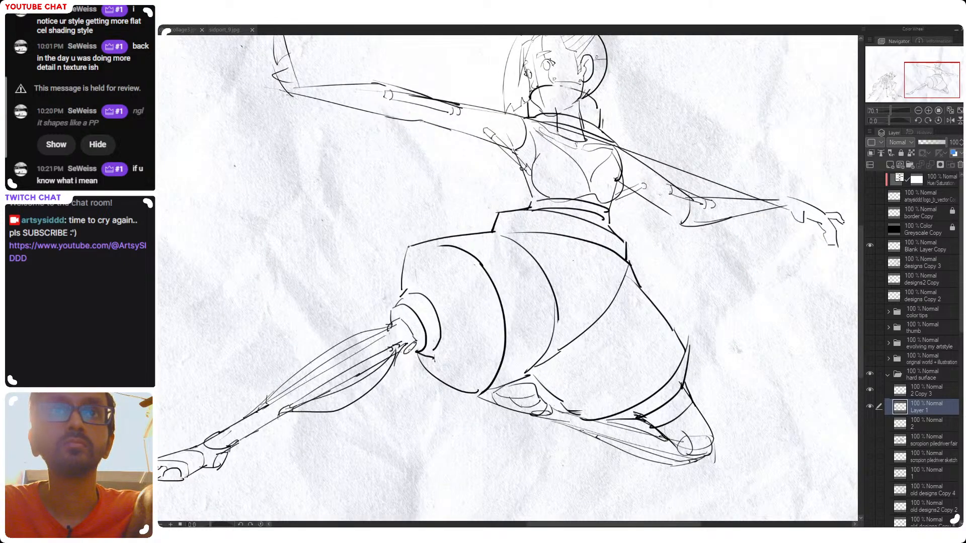
scroll(527, 365, down, 1)
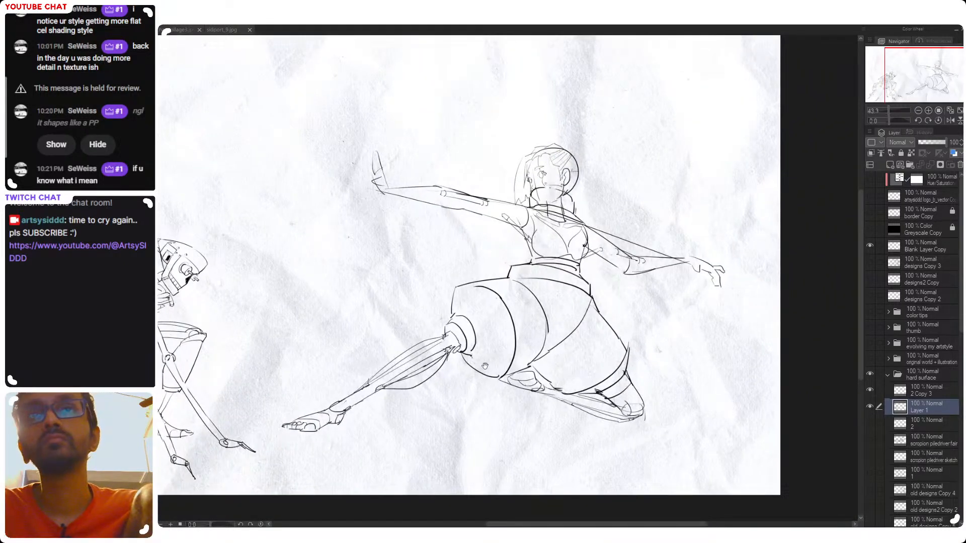
scroll(533, 364, down, 2)
drag(552, 364, 518, 352)
drag(523, 309, 510, 352)
drag(564, 371, 555, 398)
drag(610, 360, 583, 352)
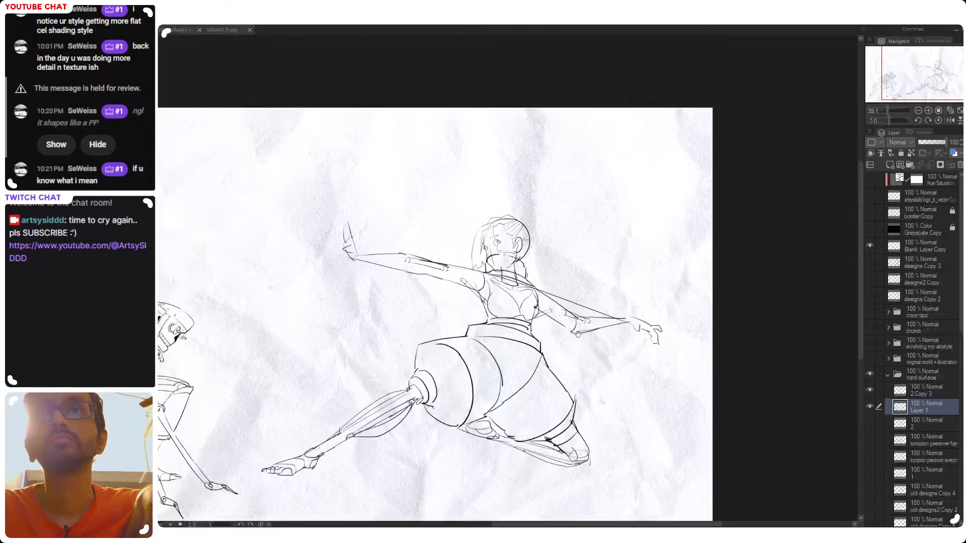
drag(602, 312, 565, 289)
Redraw the curved joint seam at the elbow of the figure's rear arm on Layer 1
scroll(579, 258, up, 2)
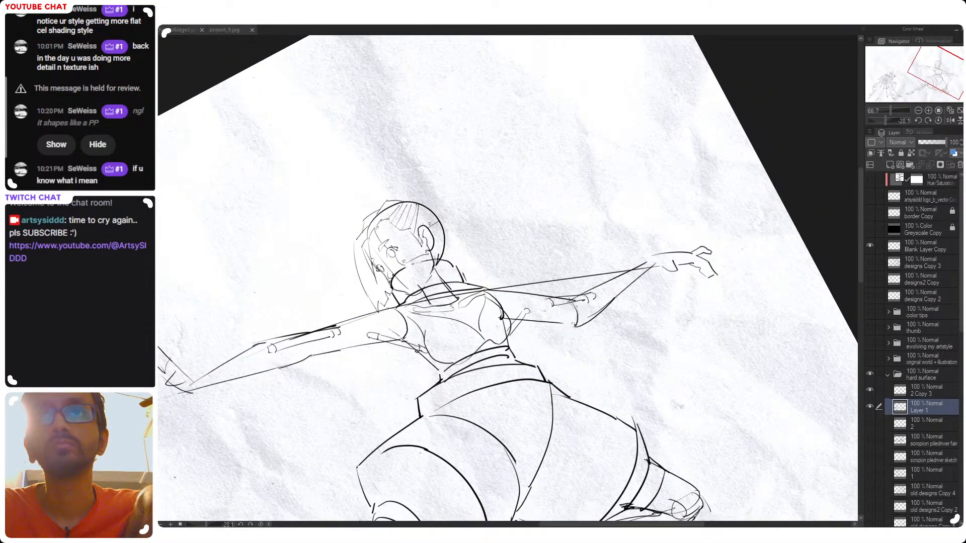
key(ctrl+z)
drag(583, 314, 575, 325)
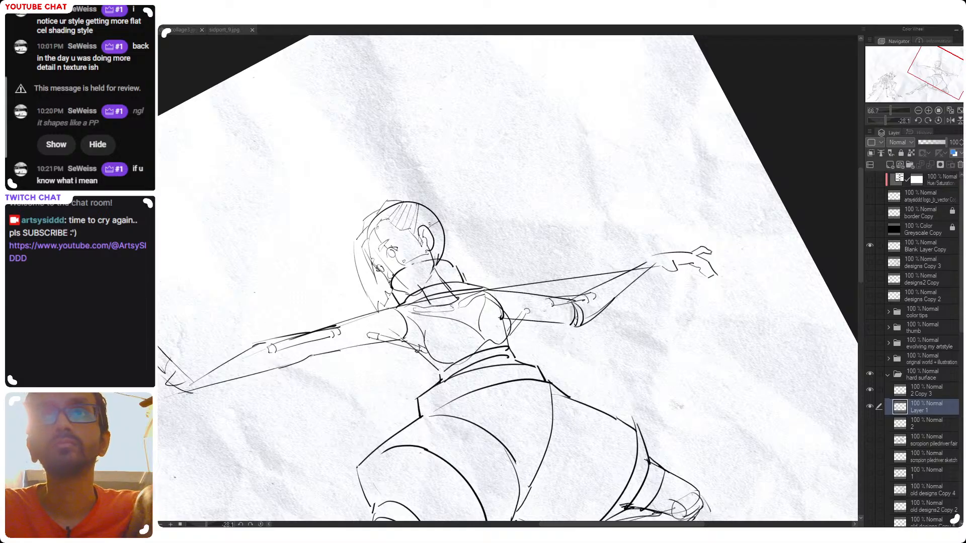
click(922, 391)
key(ctrl+e)
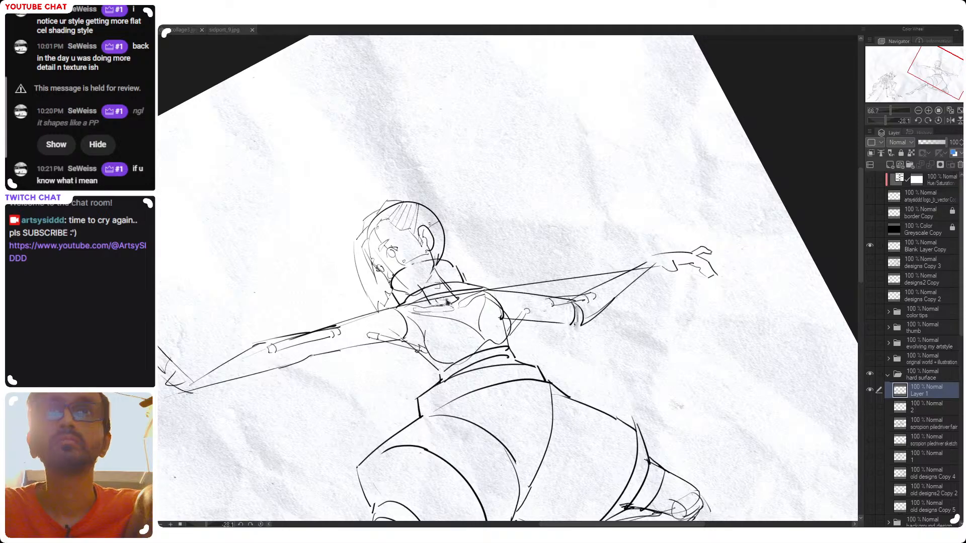
key(ctrl+z)
click(921, 408)
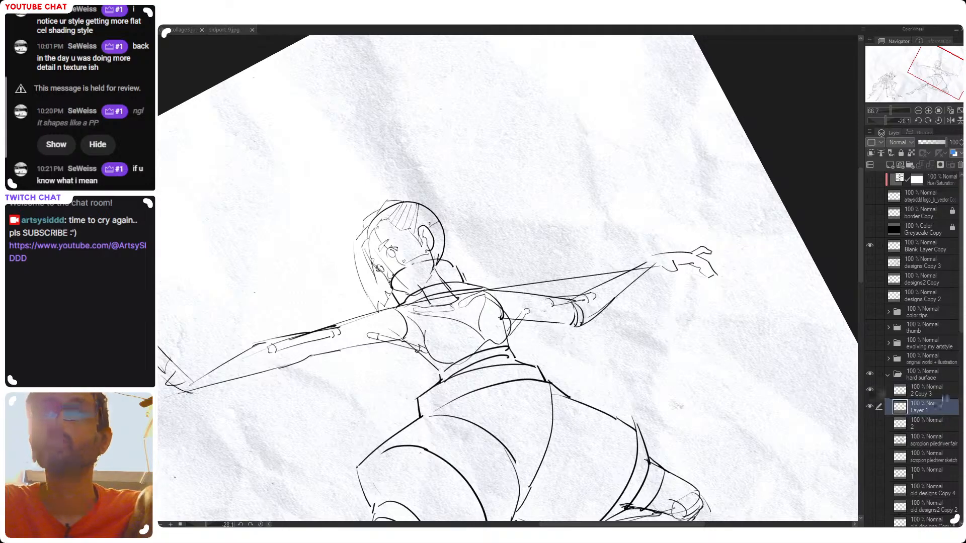
Add a short double seam across the extended front arm near the elbow on layer 2 Copy 3
click(935, 394)
mouse_move(579, 310)
mouse_down()
mouse_move(574, 326)
mouse_move(672, 338)
mouse_up()
key(ctrl+z)
drag(417, 336, 417, 353)
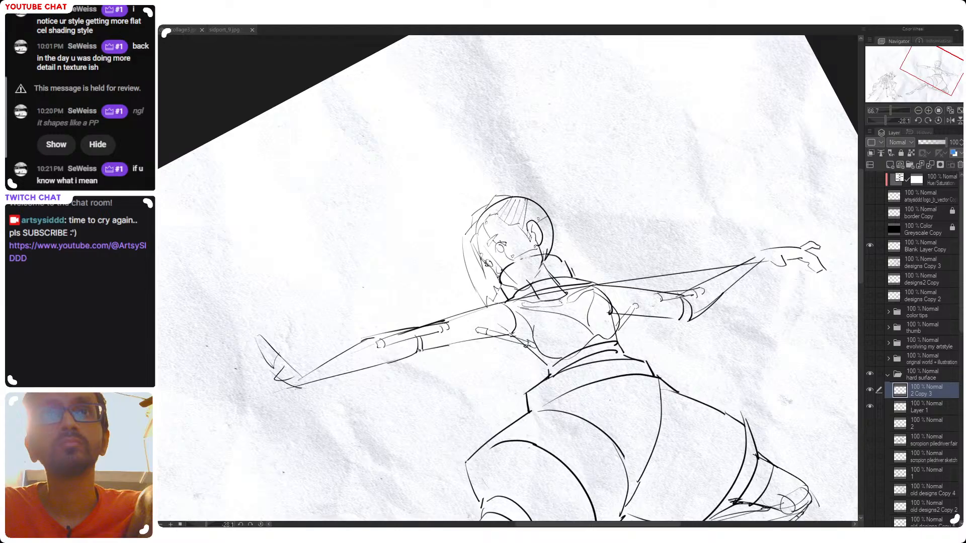
mouse_move(495, 346)
mouse_down()
mouse_move(610, 309)
mouse_move(576, 231)
mouse_move(657, 340)
mouse_up()
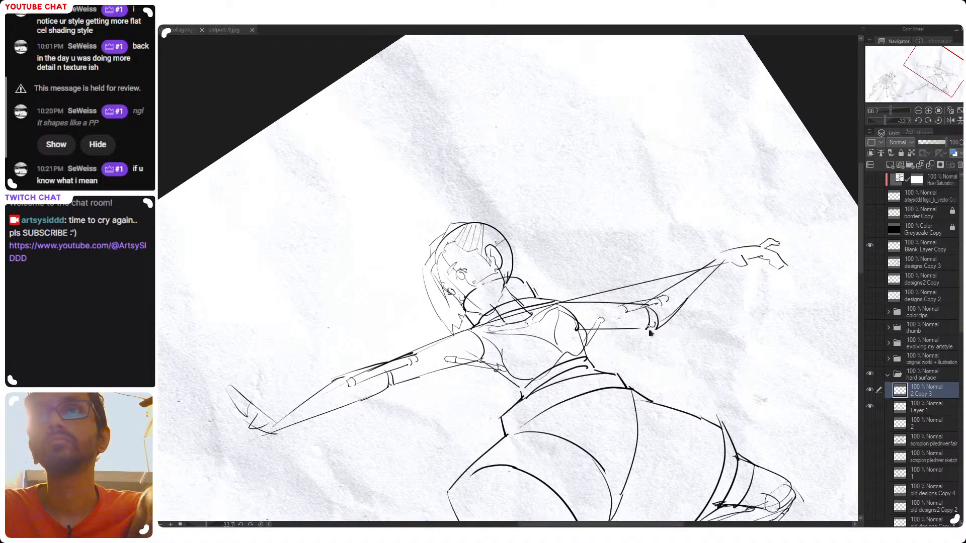
drag(388, 373, 386, 388)
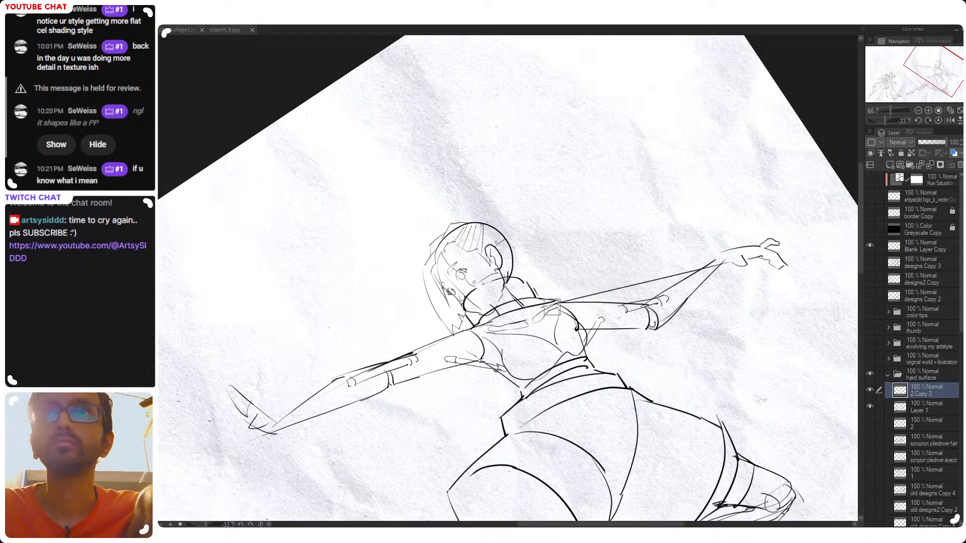
Erase the straight construction line running from the shoulder to the rear arm's forearm
mouse_move(576, 288)
mouse_down()
mouse_move(693, 273)
mouse_move(663, 292)
mouse_move(654, 337)
mouse_up()
drag(654, 337, 651, 289)
mouse_move(591, 265)
mouse_down()
mouse_move(621, 260)
mouse_move(615, 209)
mouse_move(586, 262)
mouse_up()
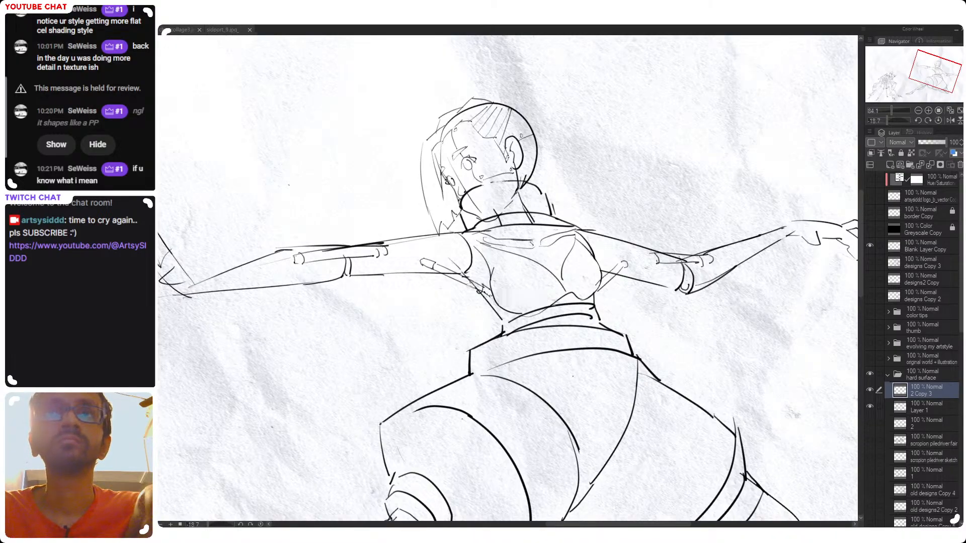
Examine the full pose beside the spider-hands character, checking the torso, arms and thigh armor from several angles
drag(516, 273, 525, 311)
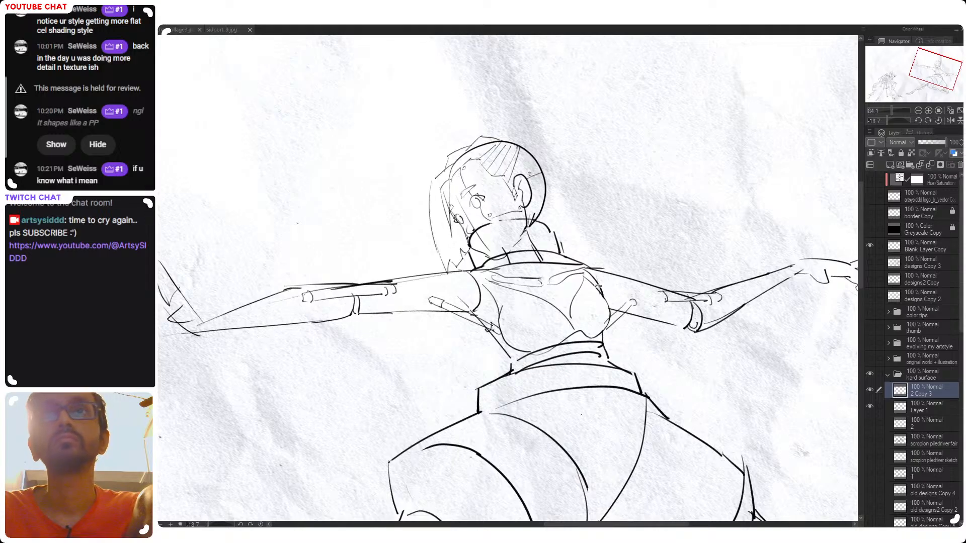
drag(598, 284, 604, 311)
double_click(614, 235)
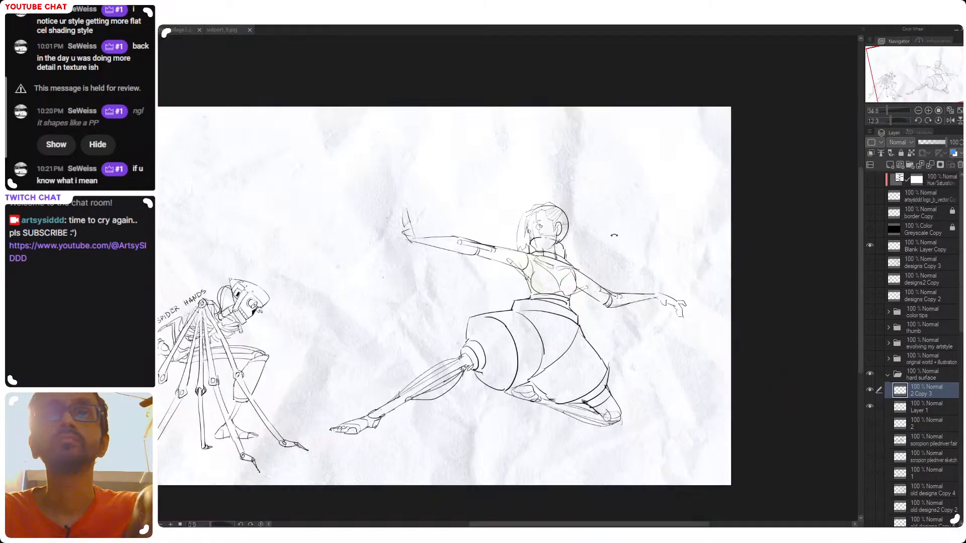
drag(561, 348, 591, 350)
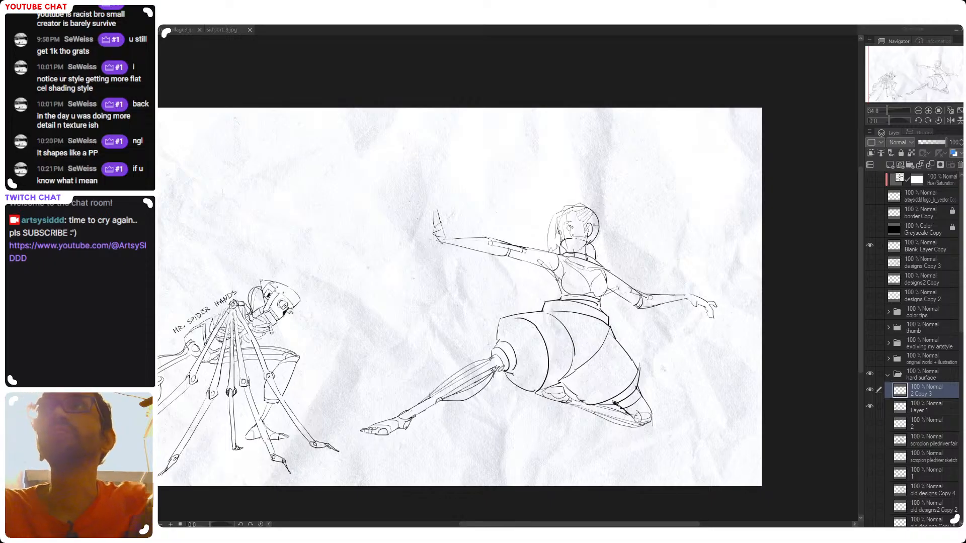
mouse_move(613, 319)
mouse_down()
mouse_move(641, 308)
mouse_move(615, 321)
mouse_up()
key(ctrl+z)
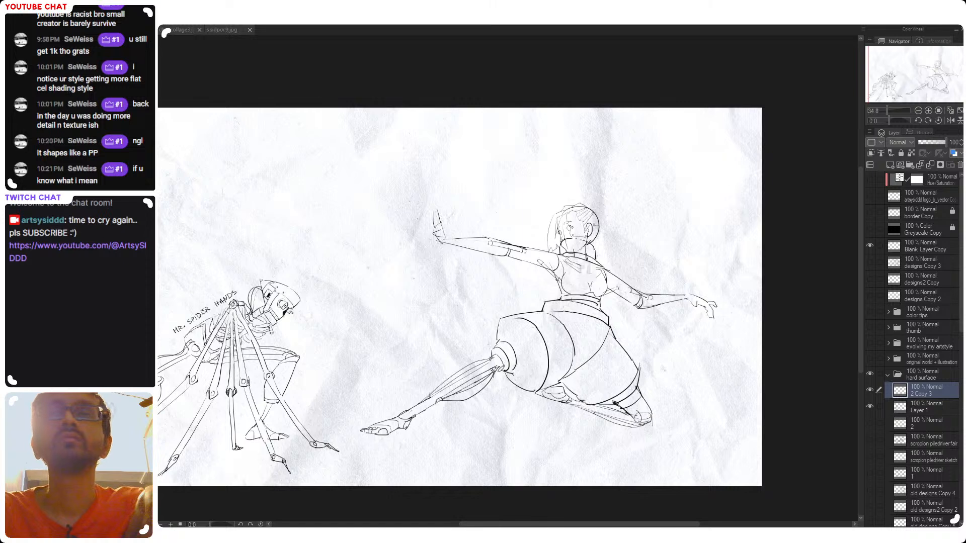
drag(586, 272, 665, 278)
drag(667, 176, 484, 272)
key(ctrl+z)
mouse_move(612, 297)
mouse_down()
mouse_move(484, 300)
mouse_move(492, 302)
mouse_up()
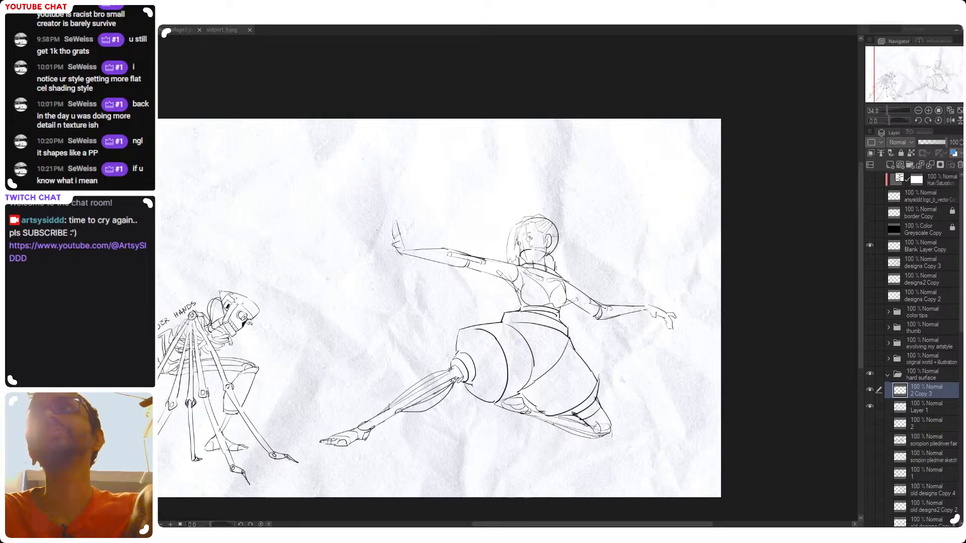
drag(508, 322, 561, 320)
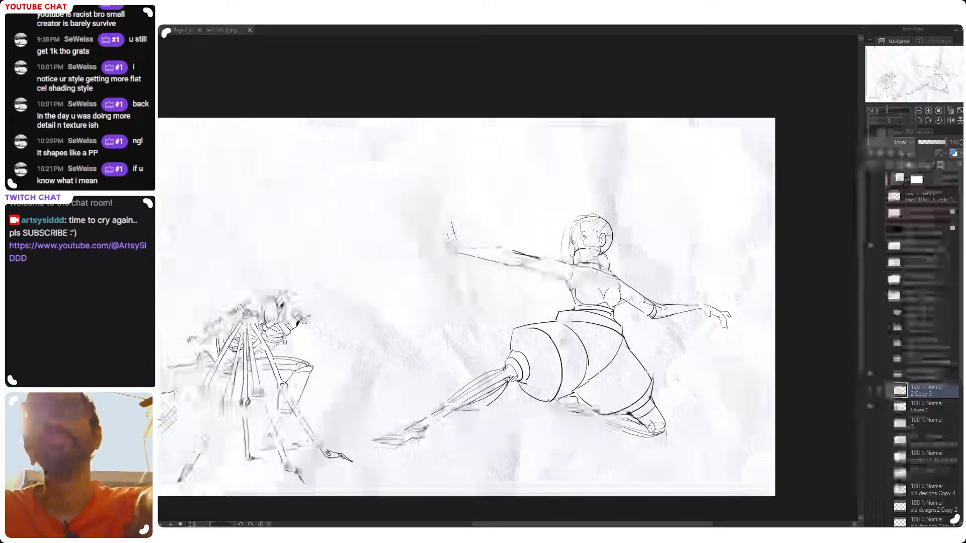
drag(644, 277, 638, 229)
double_click(563, 324)
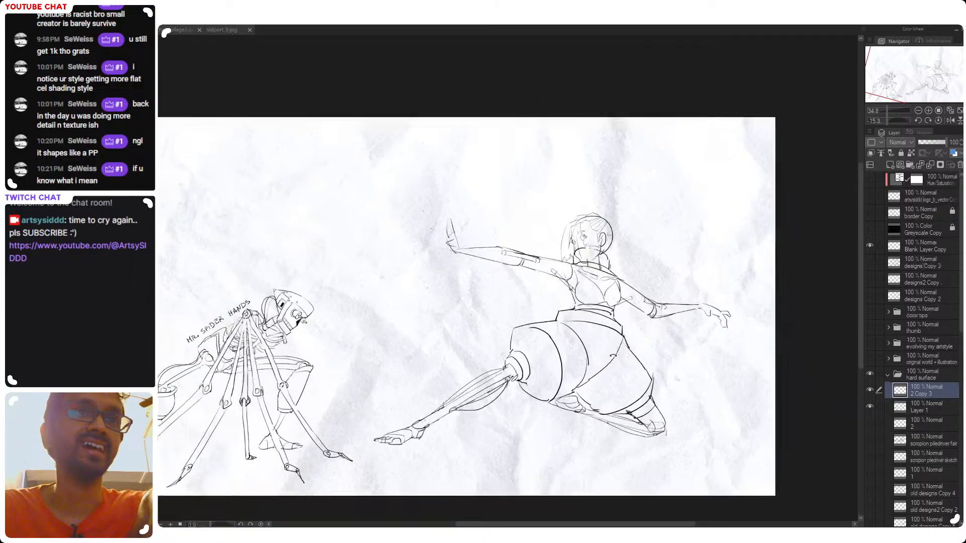
drag(564, 330, 598, 344)
mouse_move(585, 306)
mouse_down()
mouse_move(610, 305)
mouse_move(569, 298)
mouse_up()
drag(458, 330, 480, 323)
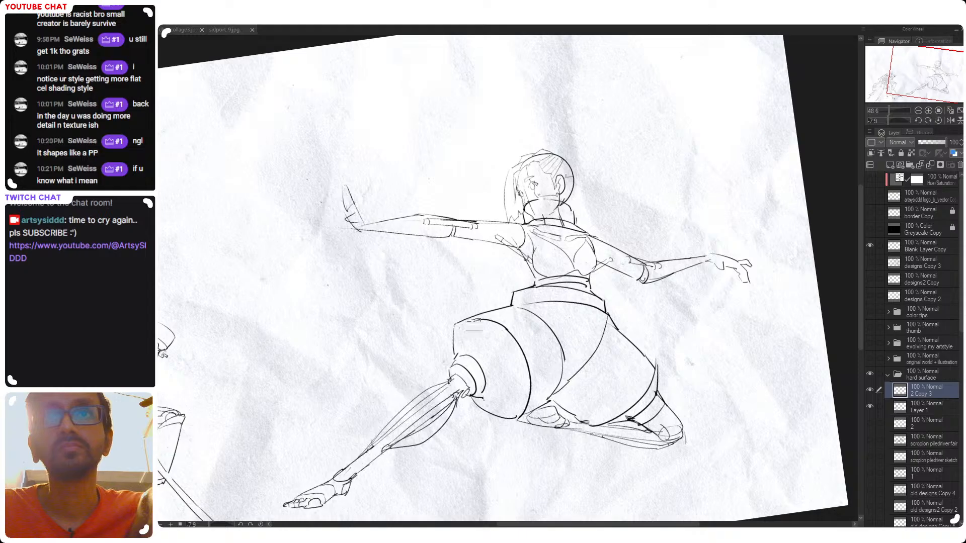
Erase the curved band line across the front of the extended leg's thigh armor on Layer 1
click(922, 379)
click(919, 409)
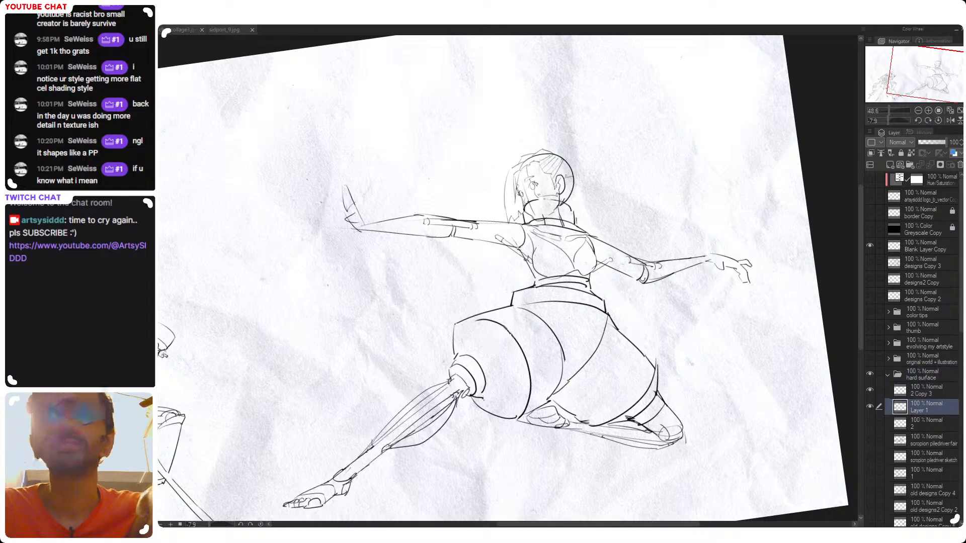
mouse_move(478, 321)
mouse_down()
mouse_move(530, 380)
mouse_move(524, 403)
mouse_up()
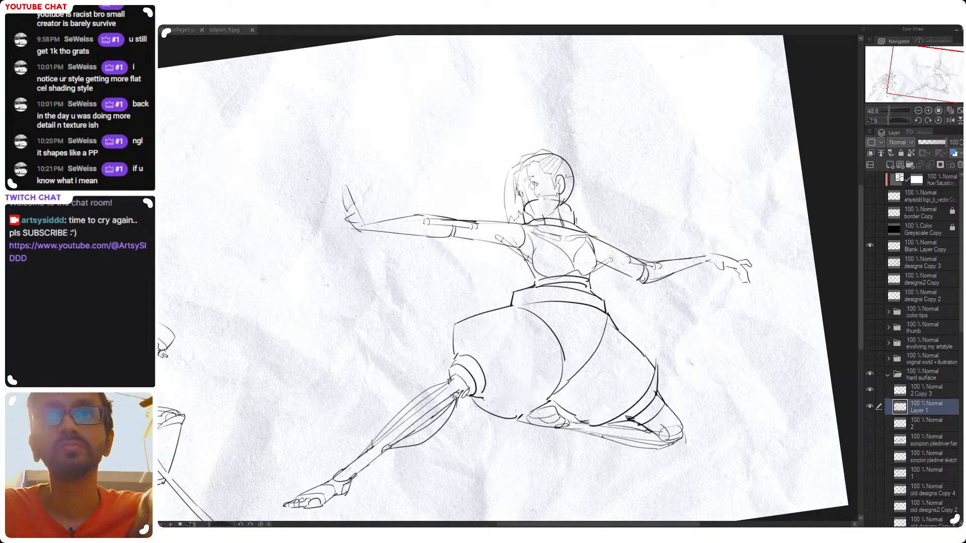
key(ctrl+z)
Draw angular panel lines along the upper part of the extended leg's thigh armor, undoing unwanted strokes
mouse_move(471, 353)
mouse_down()
mouse_move(473, 325)
mouse_move(537, 315)
mouse_up()
key(ctrl+z)
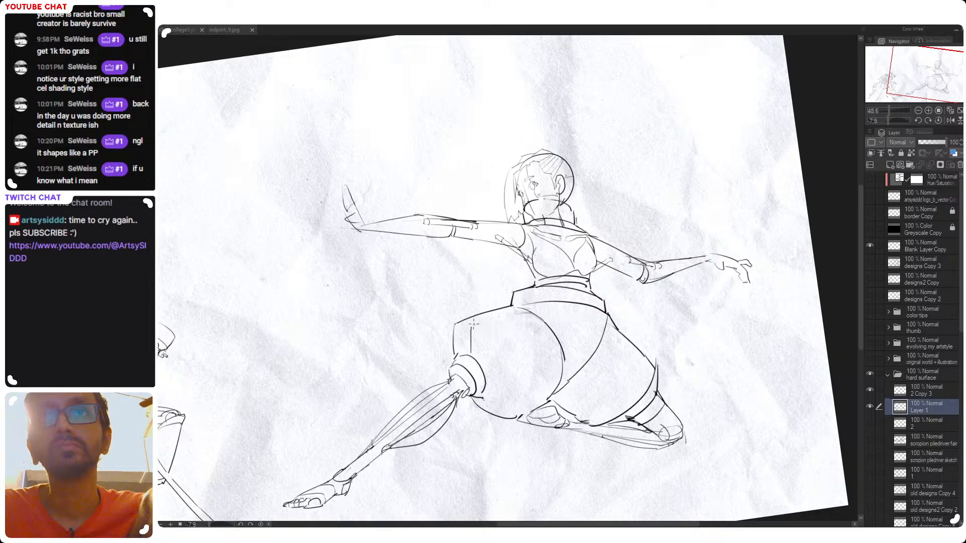
drag(472, 325, 537, 313)
key(ctrl+z)
mouse_move(472, 325)
mouse_down()
mouse_move(495, 320)
mouse_move(527, 347)
mouse_move(547, 334)
mouse_up()
key(ctrl+z)
key(ctrl+z)
key(ctrl+z)
key(ctrl+z)
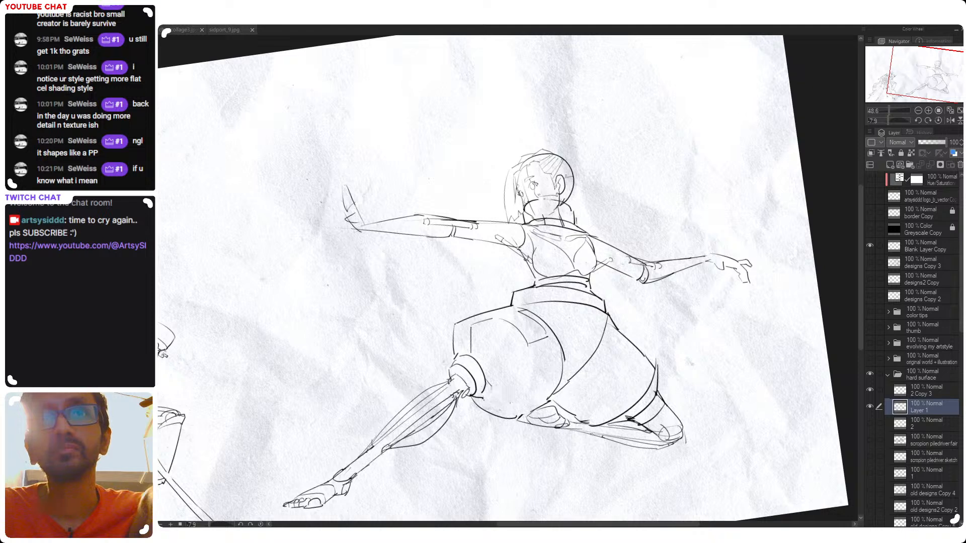
Add a seam line across the middle of the extended thigh armor and contour strokes near its lower edge
mouse_move(485, 388)
mouse_down()
mouse_move(516, 408)
mouse_move(556, 380)
mouse_move(460, 369)
mouse_up()
key(ctrl+z)
key(ctrl+z)
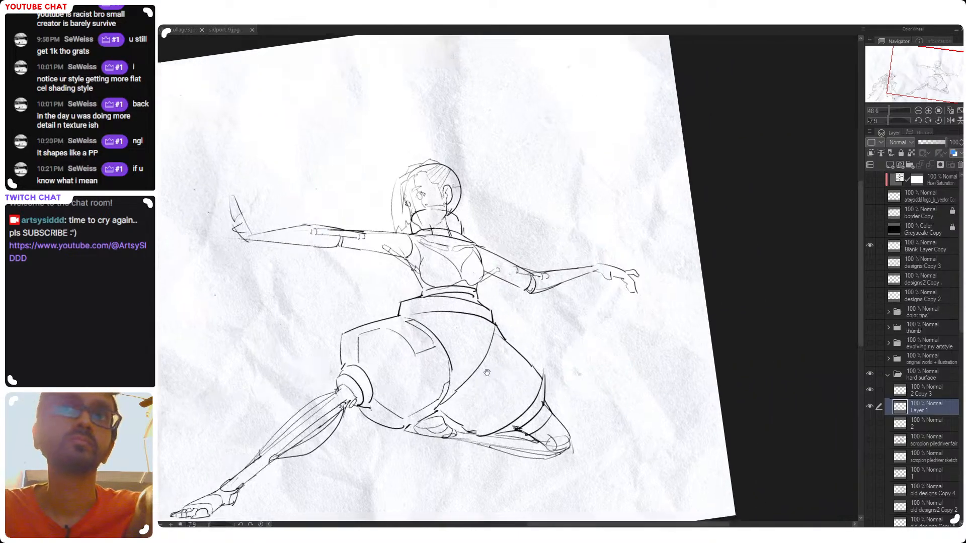
drag(374, 380, 415, 385)
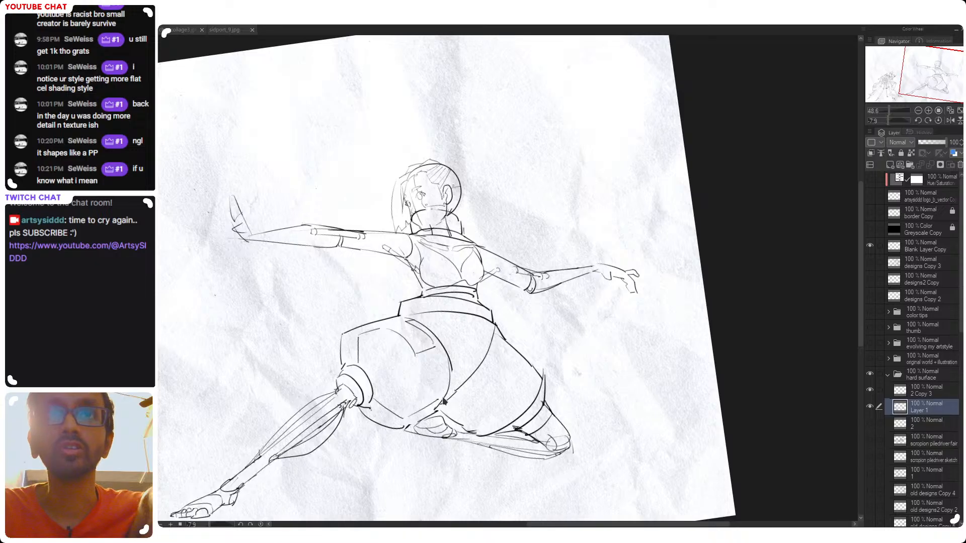
key(ctrl+z)
mouse_move(372, 382)
mouse_down()
mouse_move(412, 385)
mouse_move(401, 389)
mouse_move(445, 363)
mouse_up()
key(ctrl+z)
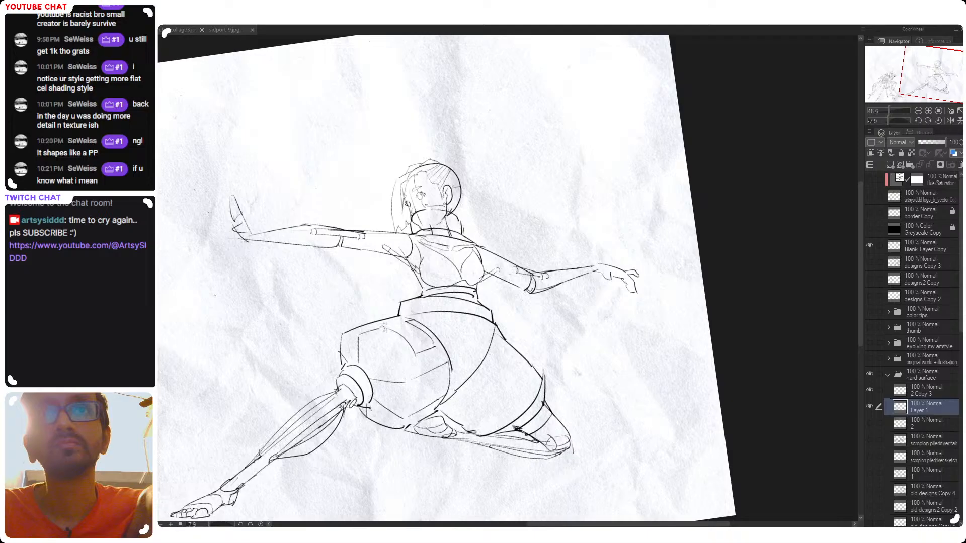
Sketch small detail strokes inside the upper panel of the extended leg's thigh armor
drag(378, 332, 413, 327)
key(ctrl+z)
key(ctrl+z)
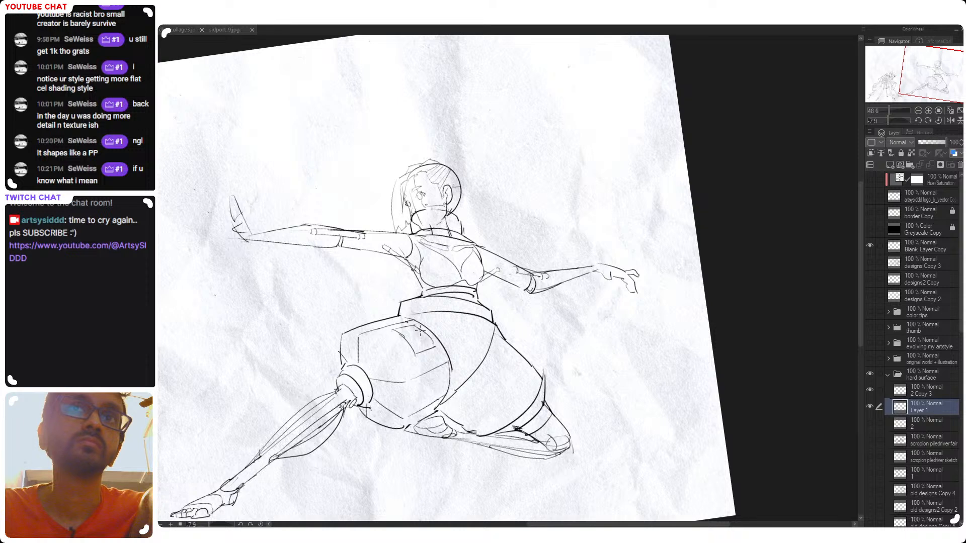
Draw panel lines along the outer and lower sides of the bent leg's thigh armor, undoing excess strokes
drag(515, 390, 505, 383)
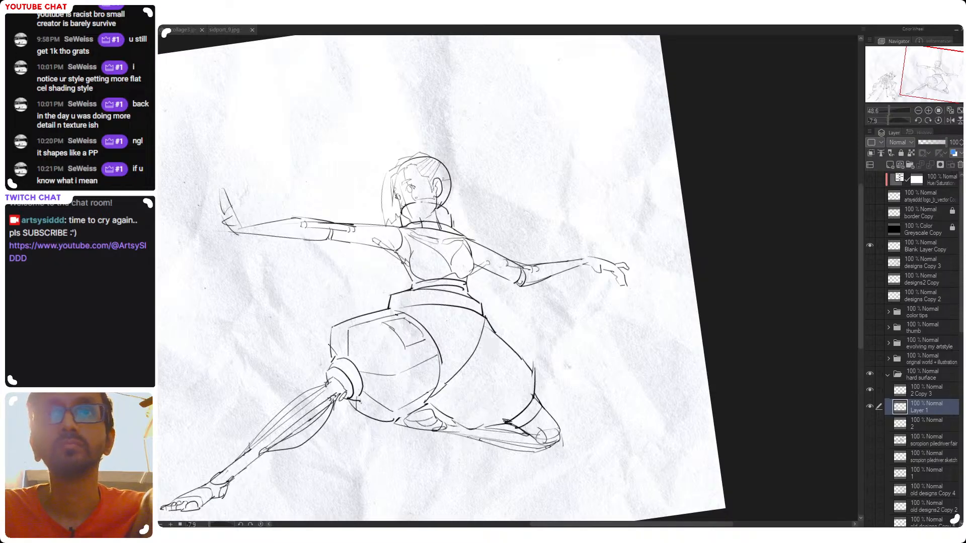
mouse_move(484, 338)
mouse_down()
mouse_move(517, 368)
mouse_move(530, 400)
mouse_up()
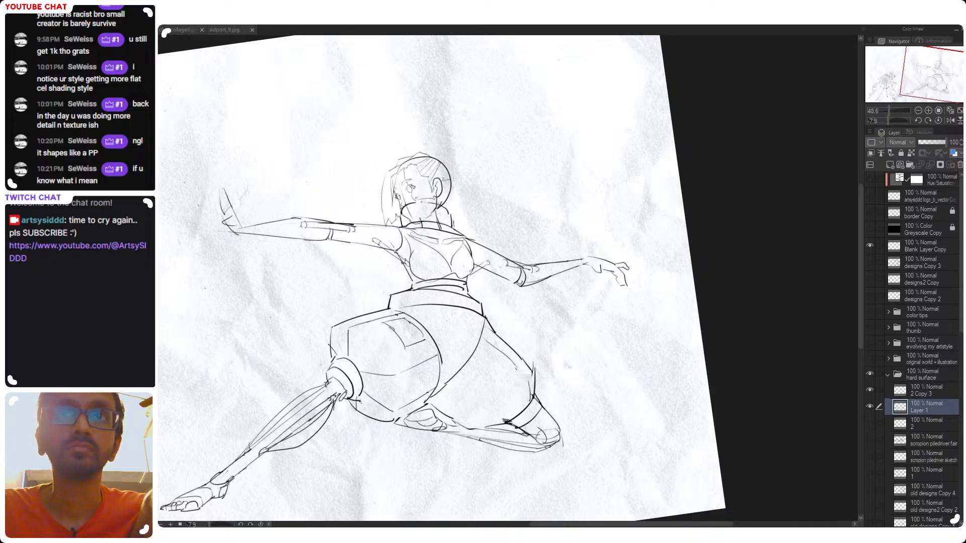
drag(464, 368, 521, 410)
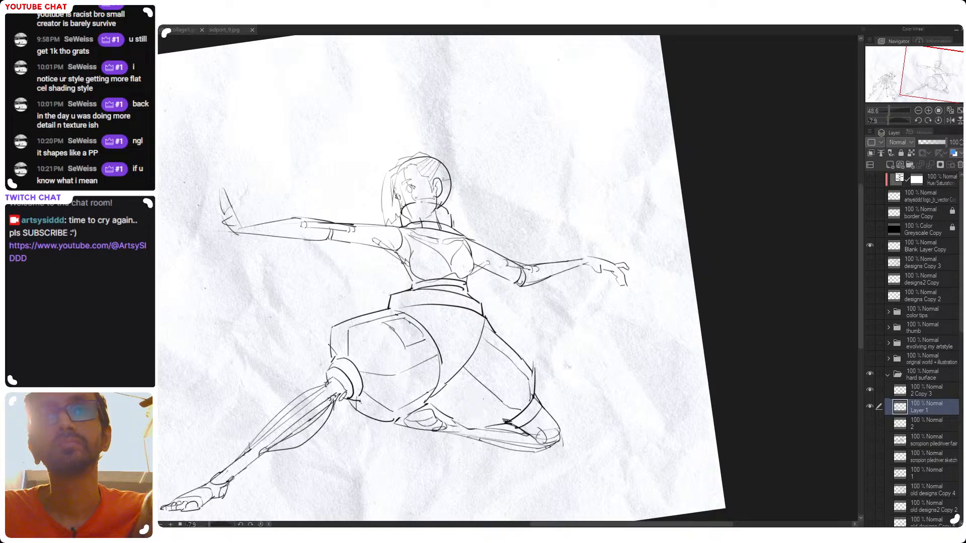
drag(445, 395, 478, 426)
mouse_move(511, 395)
mouse_down()
mouse_move(630, 372)
mouse_move(532, 381)
mouse_move(555, 411)
mouse_up()
key(ctrl+z)
key(ctrl+z)
mouse_move(516, 376)
mouse_down()
mouse_move(554, 409)
mouse_move(568, 404)
mouse_up()
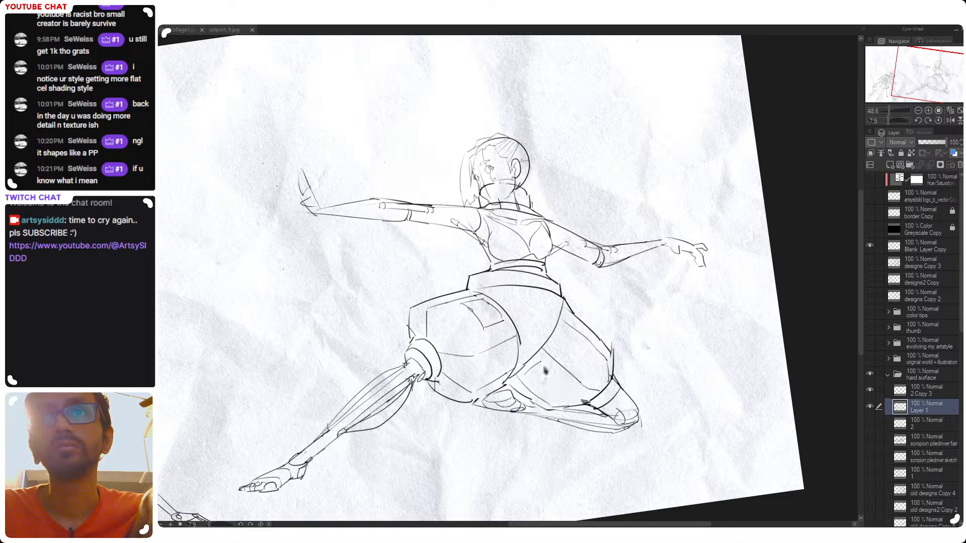
mouse_move(539, 295)
mouse_down()
mouse_move(559, 300)
mouse_move(549, 302)
mouse_up()
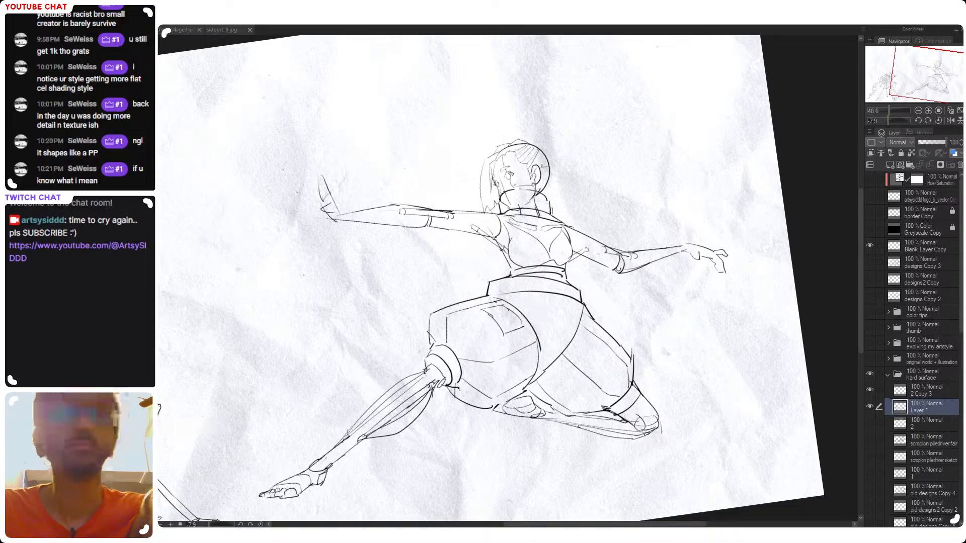
Reinforce the curved inner edge of the bent leg's thigh armor running down from the waist
mouse_move(546, 330)
mouse_down()
mouse_move(569, 320)
mouse_move(567, 374)
mouse_up()
key(ctrl+z)
drag(605, 295, 562, 363)
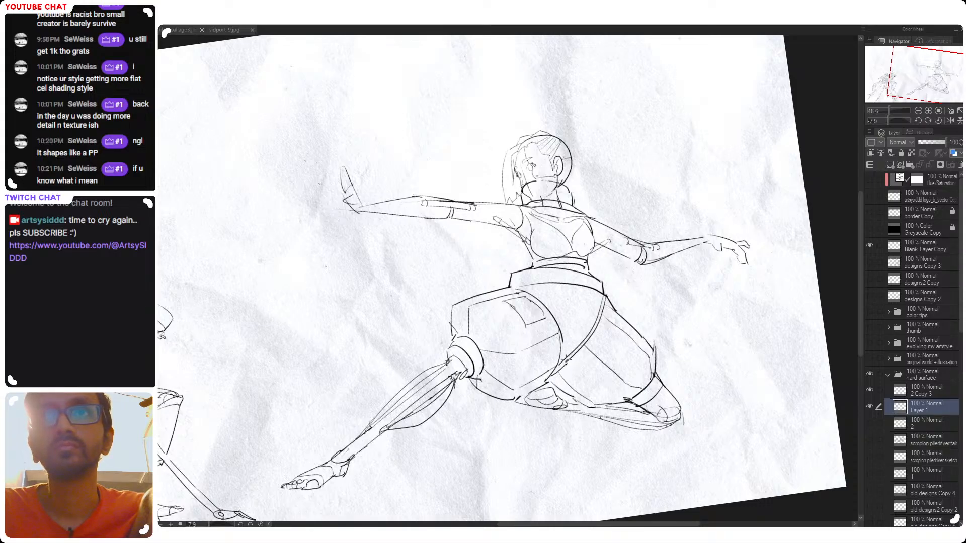
Redraw the rear curved edge of the extended leg's thigh armor with a heavier line, undoing failed strokes
mouse_move(524, 291)
mouse_down()
mouse_move(558, 312)
mouse_move(565, 343)
mouse_up()
key(ctrl+z)
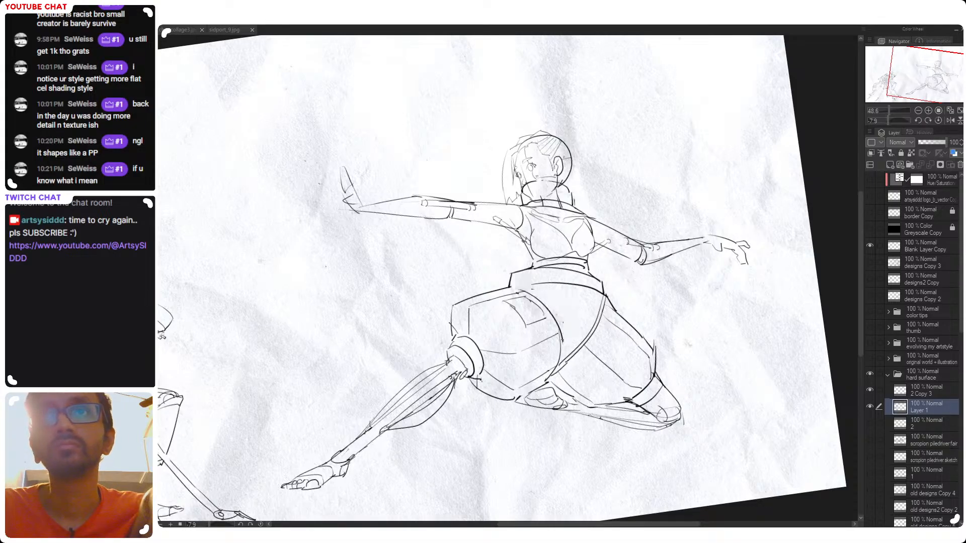
drag(525, 291, 564, 341)
key(ctrl+z)
mouse_move(523, 288)
mouse_down()
mouse_move(563, 342)
mouse_move(560, 361)
mouse_up()
key(ctrl+z)
drag(560, 320, 559, 366)
key(ctrl+z)
key(ctrl+z)
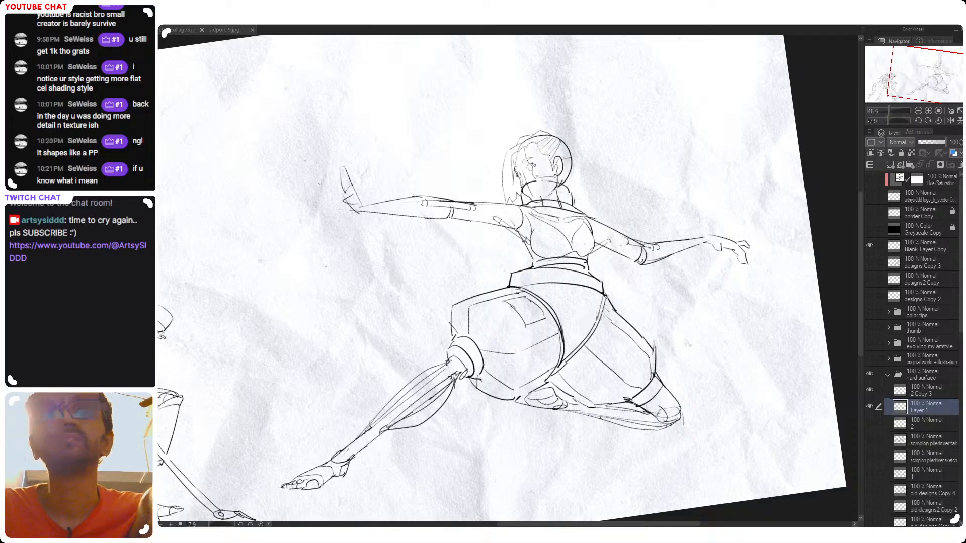
mouse_move(519, 286)
mouse_down()
mouse_move(599, 293)
mouse_move(612, 304)
mouse_move(606, 294)
mouse_move(617, 296)
mouse_up()
key(ctrl+z)
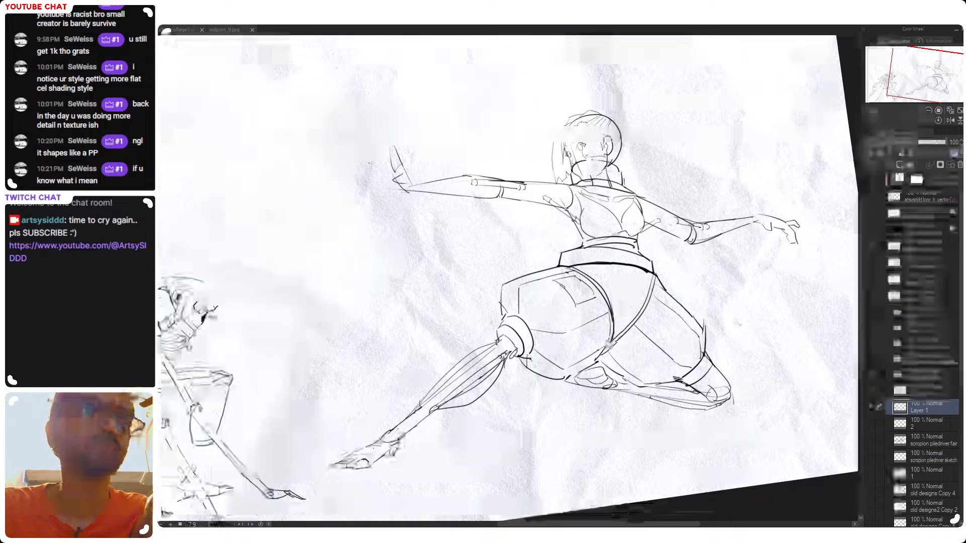
drag(612, 256, 563, 266)
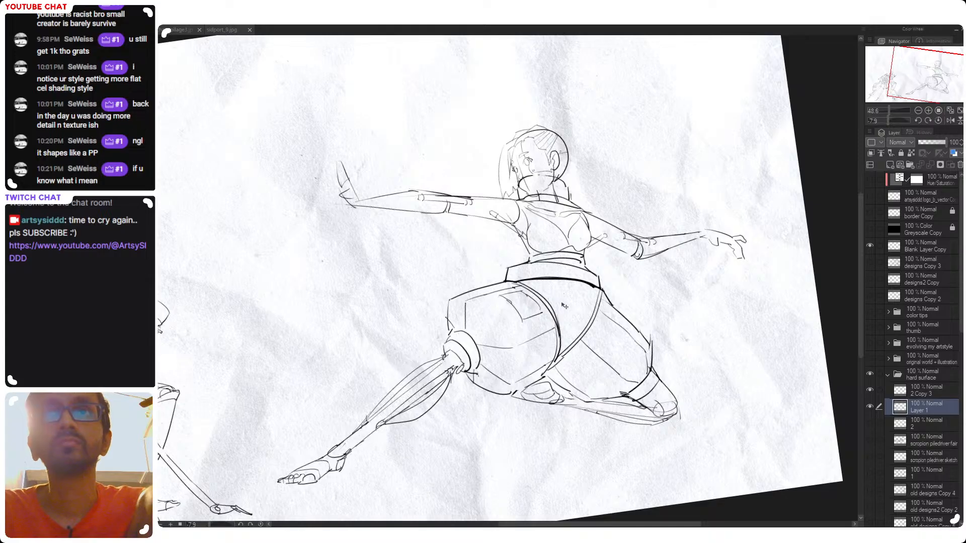
mouse_move(560, 283)
mouse_down()
mouse_move(579, 287)
mouse_move(540, 308)
mouse_move(572, 364)
mouse_up()
key(ctrl+z)
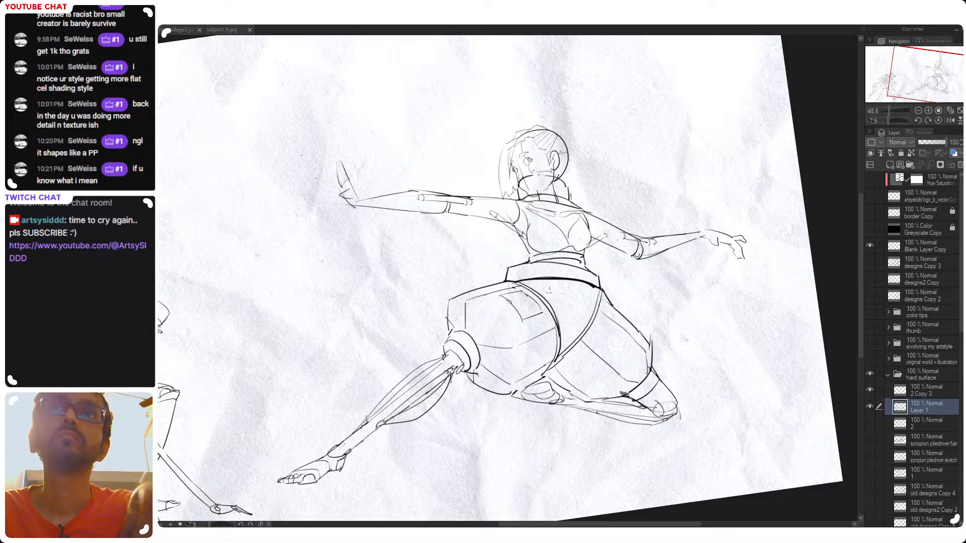
Draw a seam running down the lunging figure's pelvis plate from the belt toward the crotch, undoing stray strokes
drag(519, 287, 562, 287)
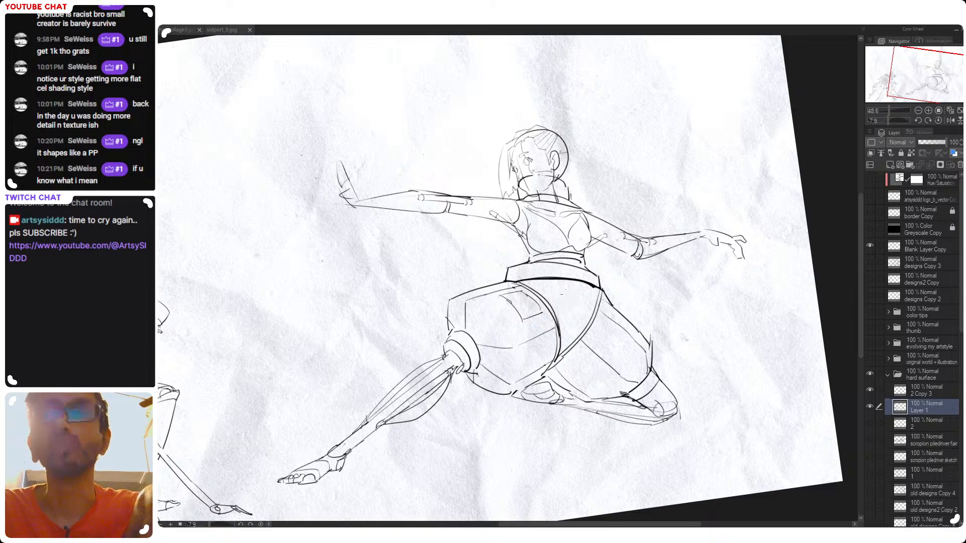
drag(540, 286, 566, 334)
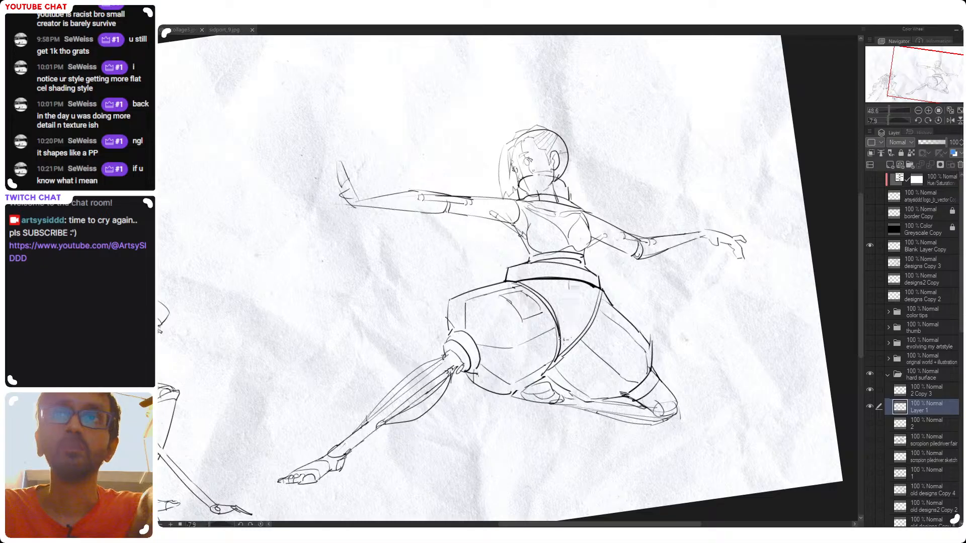
drag(573, 282, 566, 343)
key(ctrl+z)
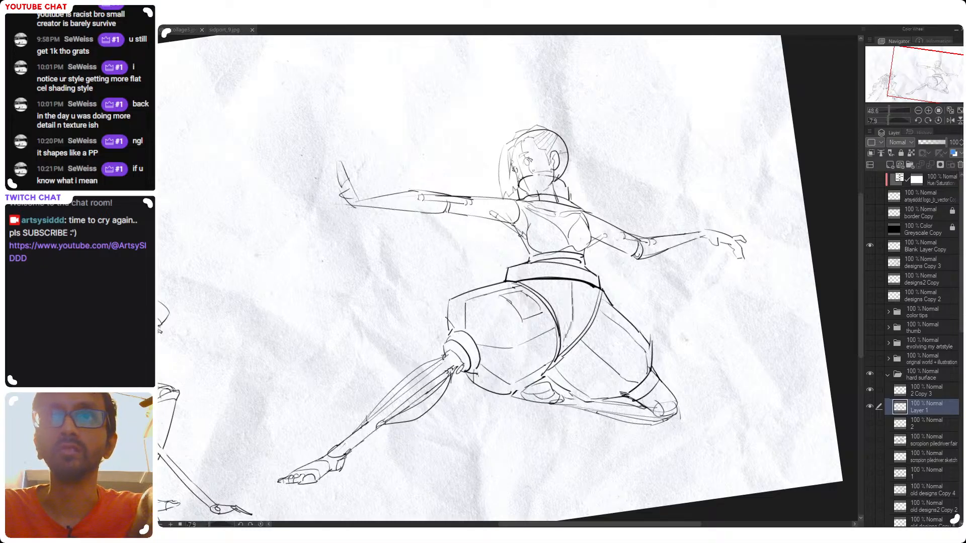
key(ctrl+z)
drag(575, 283, 567, 343)
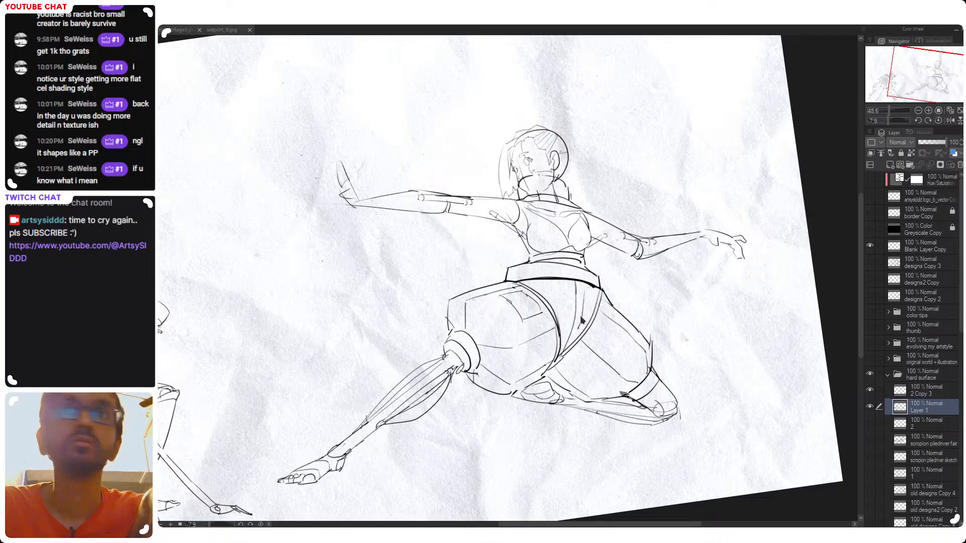
mouse_move(581, 290)
mouse_down()
mouse_move(577, 324)
mouse_move(574, 298)
mouse_move(532, 355)
mouse_move(662, 283)
mouse_move(593, 328)
mouse_up()
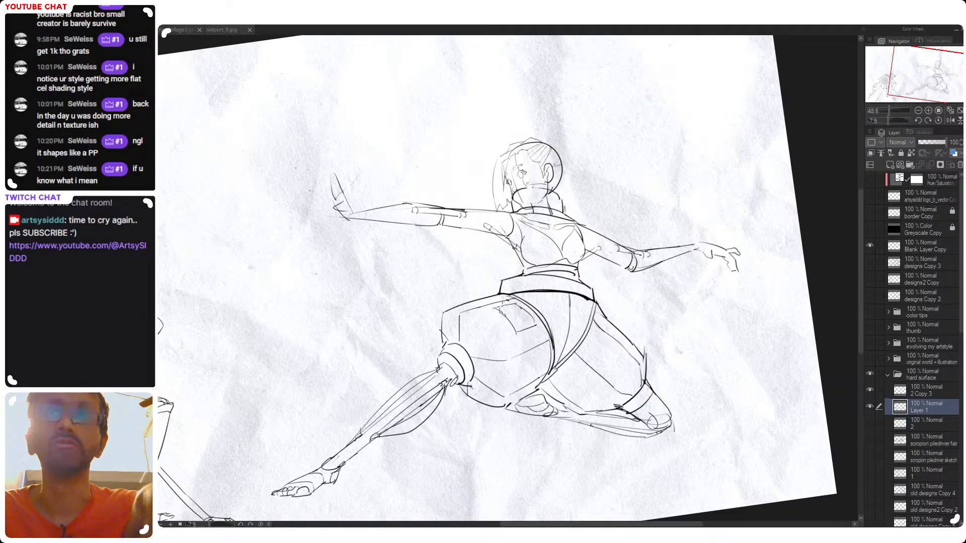
Erase the upper inset panel on the extended leg's thigh armor and redraw it with cleaner, heavier lines
mouse_move(507, 307)
mouse_down()
mouse_move(458, 322)
mouse_move(469, 324)
mouse_move(460, 338)
mouse_move(474, 363)
mouse_up()
key(p)
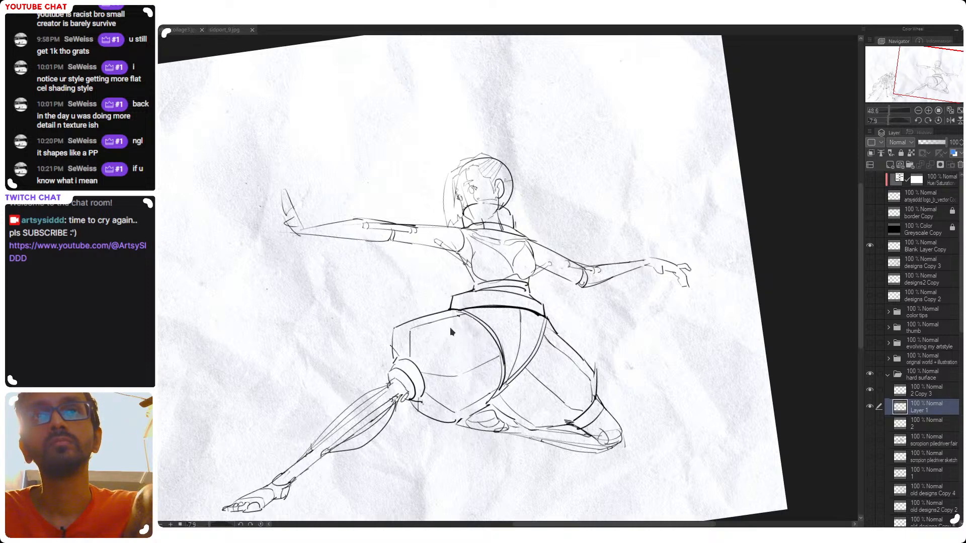
drag(448, 324, 475, 363)
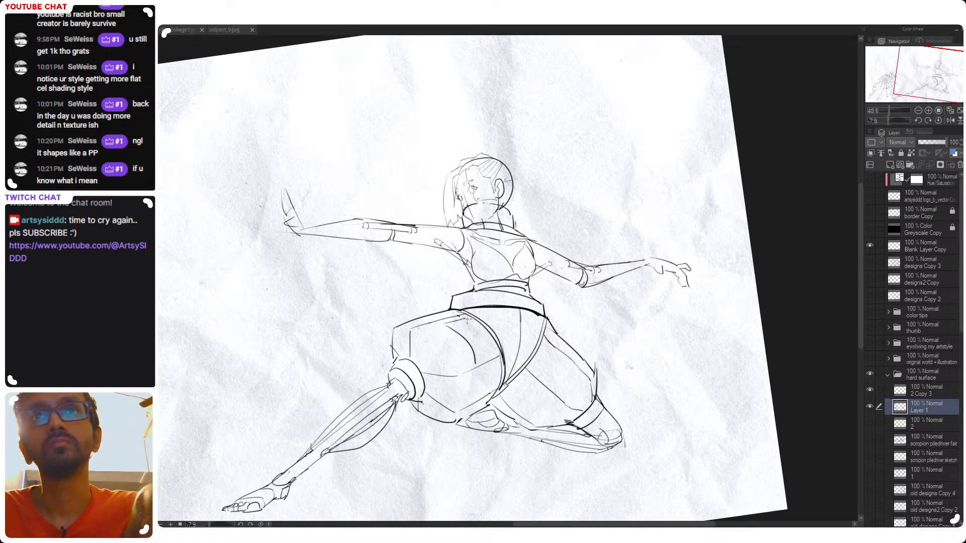
mouse_move(467, 319)
mouse_down()
mouse_move(494, 350)
mouse_move(477, 361)
mouse_up()
key(ctrl+z)
key(ctrl+z)
drag(508, 292, 619, 328)
drag(622, 395, 617, 243)
mouse_move(564, 328)
mouse_down()
mouse_move(597, 369)
mouse_move(537, 388)
mouse_move(537, 397)
mouse_up()
drag(573, 280, 499, 248)
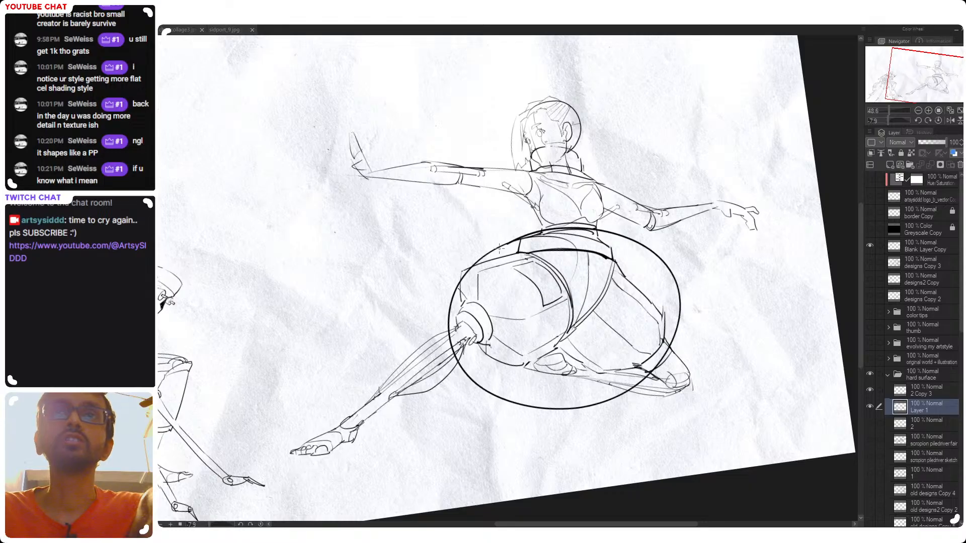
key(ctrl+z)
key(ctrl+y)
key(ctrl+z)
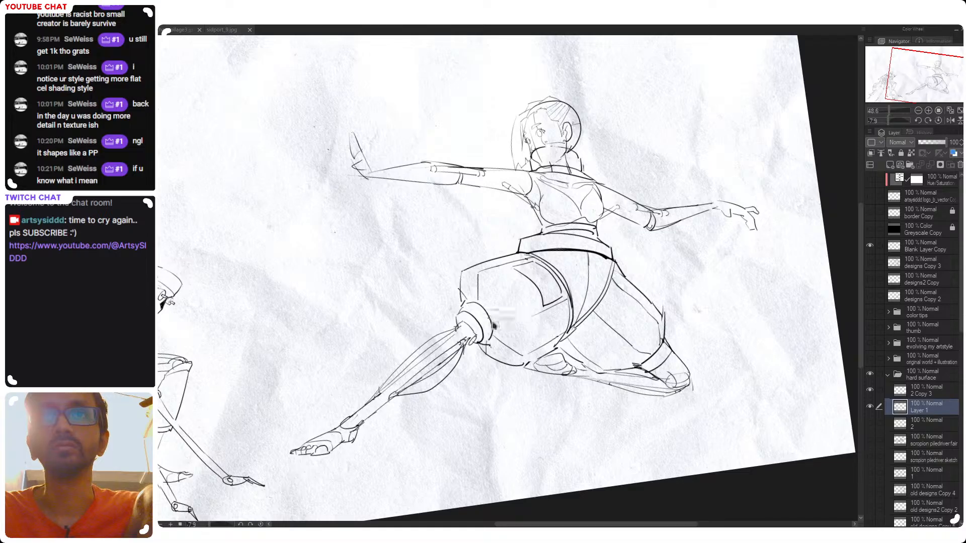
Redraw the seam crossing the middle of the extended leg's thigh armor from the knee joint inward
drag(493, 323, 523, 319)
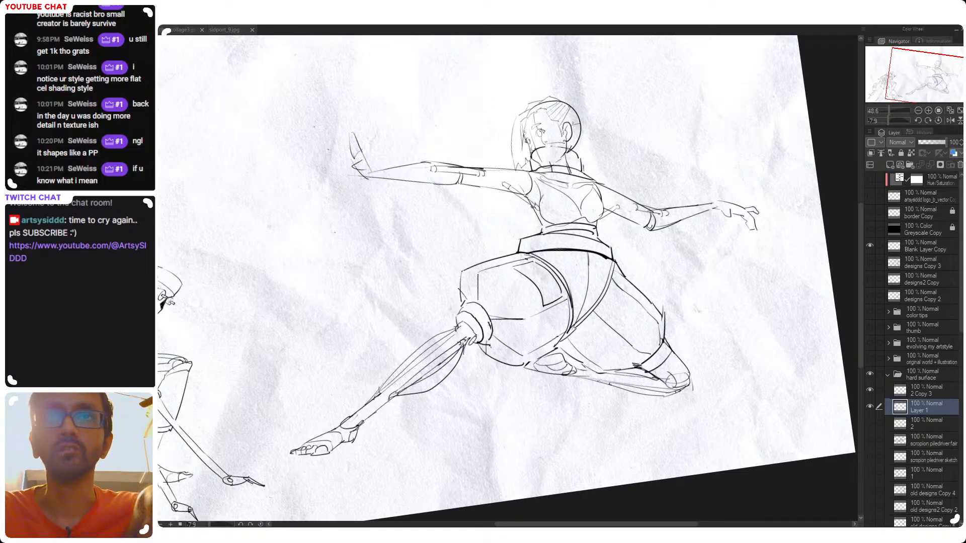
drag(539, 331, 508, 338)
drag(582, 335, 557, 355)
double_click(605, 325)
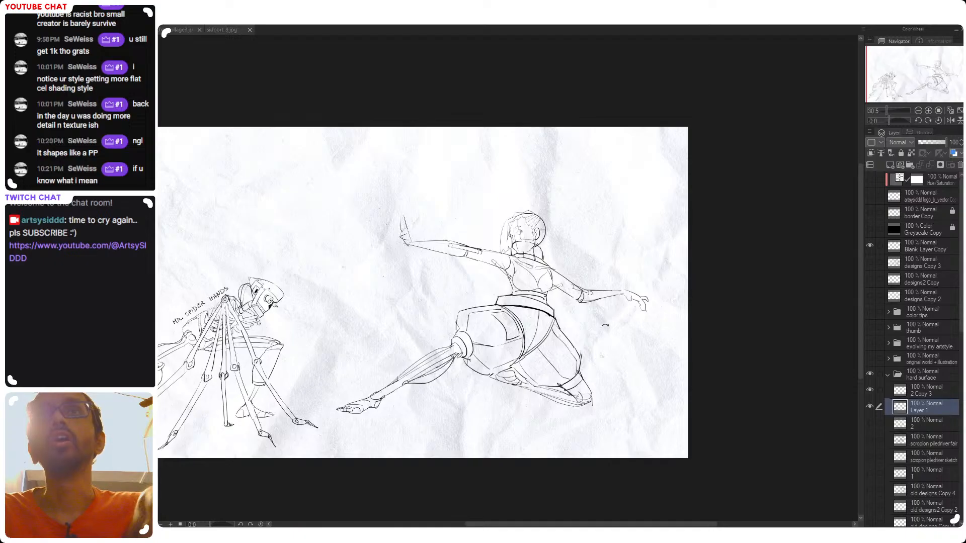
Draw a small rectangular notch on the belt and rework the front edge line of the extended leg's thigh armor
drag(602, 299, 599, 245)
drag(547, 270, 572, 269)
drag(494, 297, 486, 330)
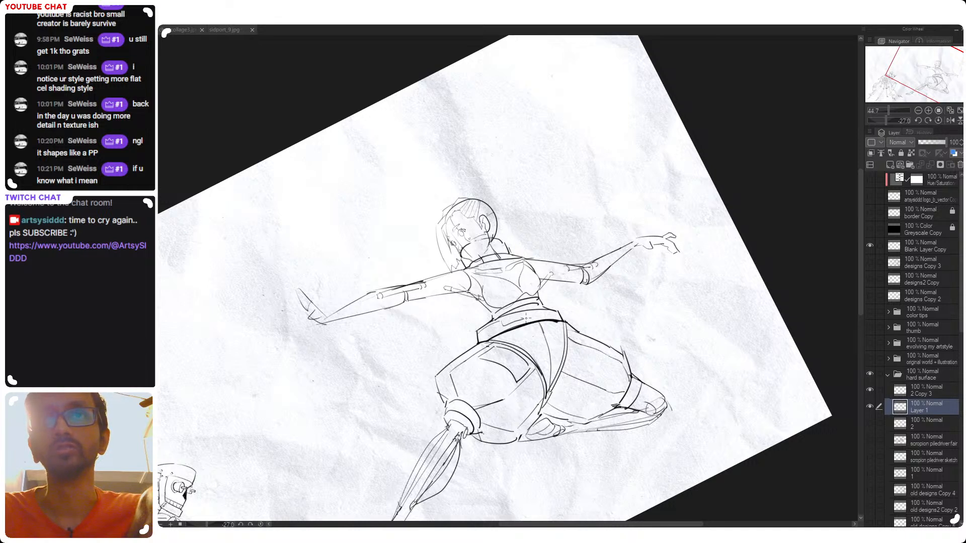
drag(524, 319, 524, 315)
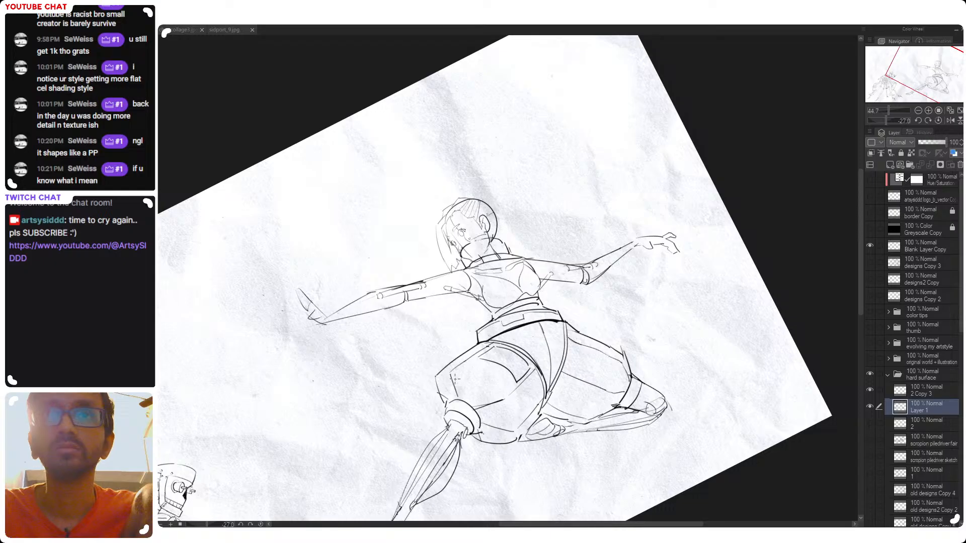
drag(455, 373, 460, 397)
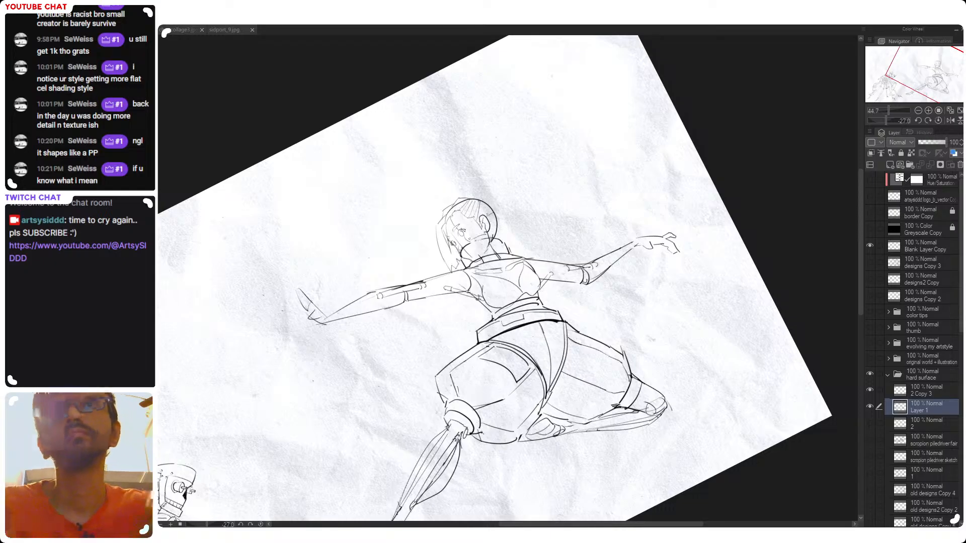
Draw angular panel lines at the knee end of the bent leg's thigh armor, undoing a failed stroke
drag(594, 369, 567, 362)
scroll(567, 361, up, 1)
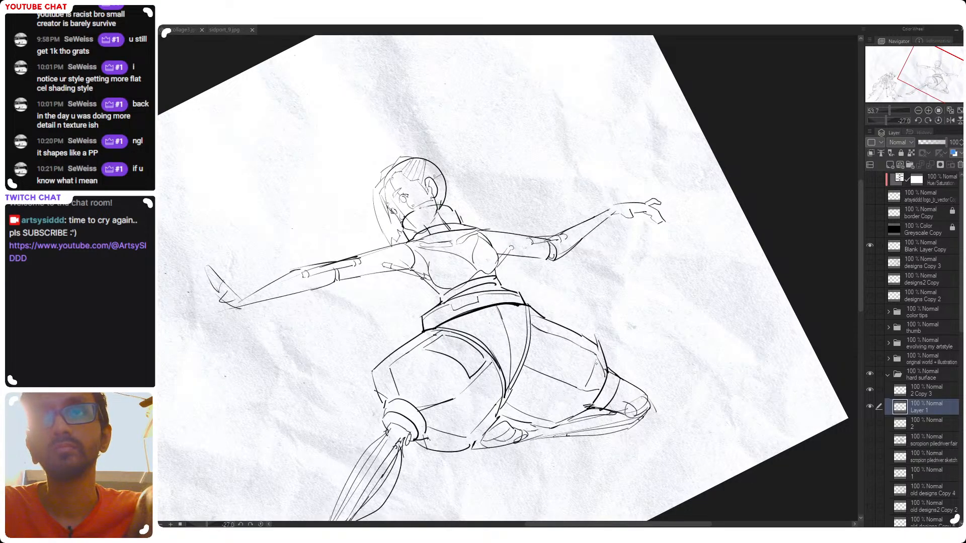
mouse_move(597, 363)
mouse_down()
mouse_move(603, 378)
mouse_move(561, 422)
mouse_up()
key(ctrl+z)
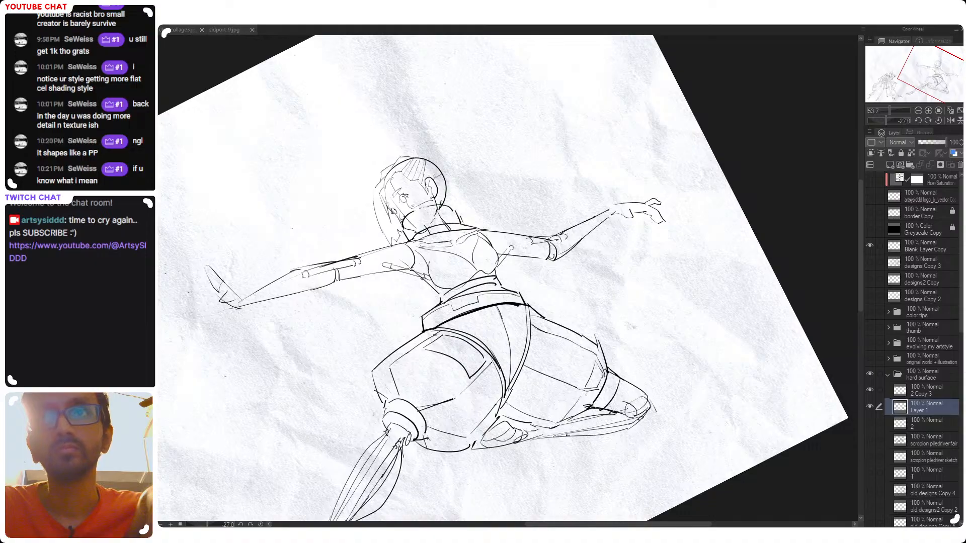
mouse_move(583, 390)
mouse_down()
mouse_move(598, 390)
mouse_move(562, 421)
mouse_up()
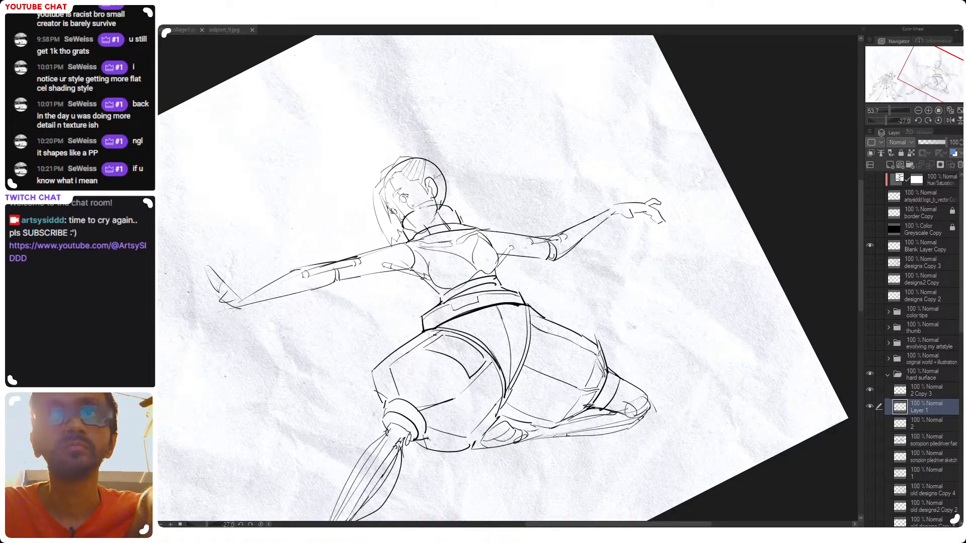
Draw angular panels on the underside of the extended leg's thigh armor beside the knee joint, undoing excess strokes
mouse_move(423, 415)
mouse_down()
mouse_move(455, 402)
mouse_move(460, 429)
mouse_move(462, 421)
mouse_move(451, 431)
mouse_move(432, 427)
mouse_move(430, 439)
mouse_move(463, 445)
mouse_up()
key(ctrl+z)
key(ctrl+z)
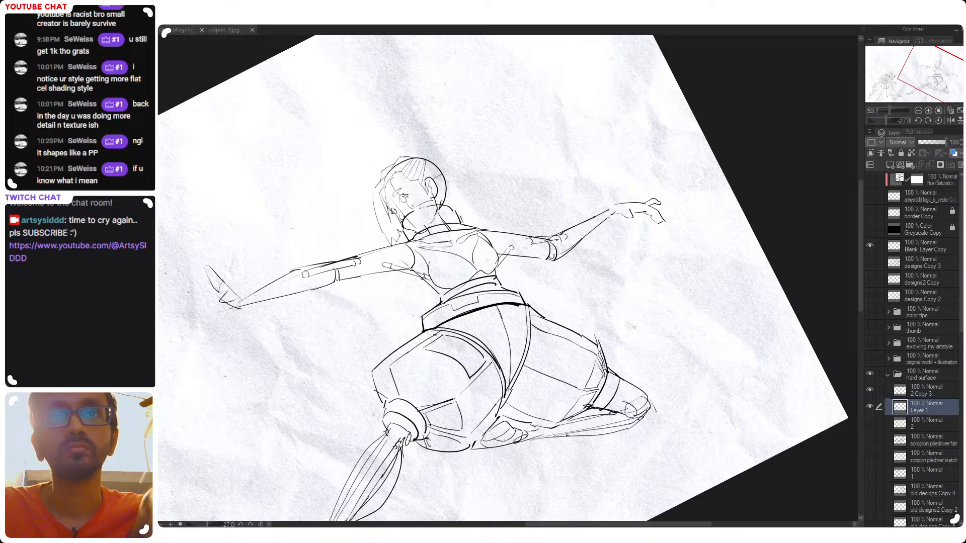
mouse_move(427, 444)
mouse_down()
mouse_move(459, 446)
mouse_move(426, 446)
mouse_up()
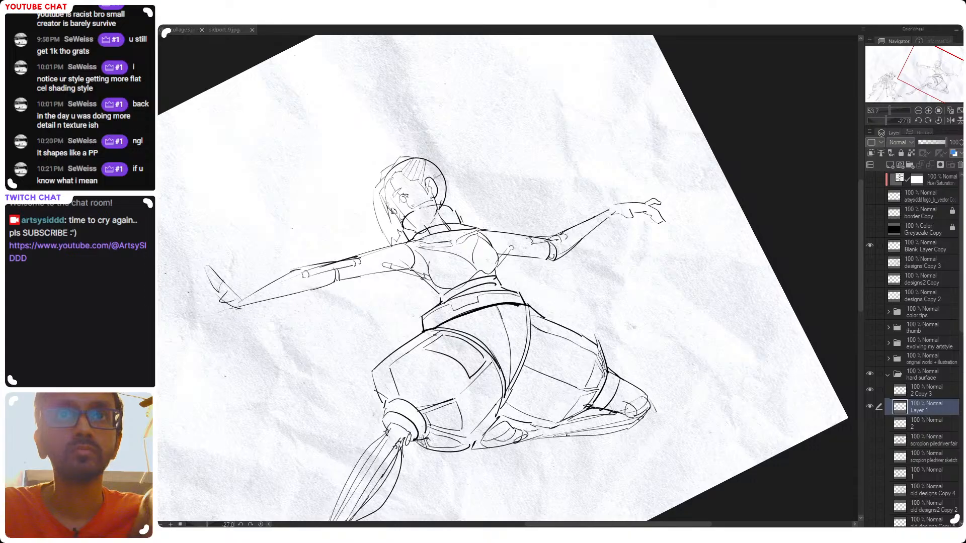
Draw a curved panel and a narrow side panel on the extended leg's thigh armor above the knee joint, undoing failed strokes
drag(402, 371, 447, 397)
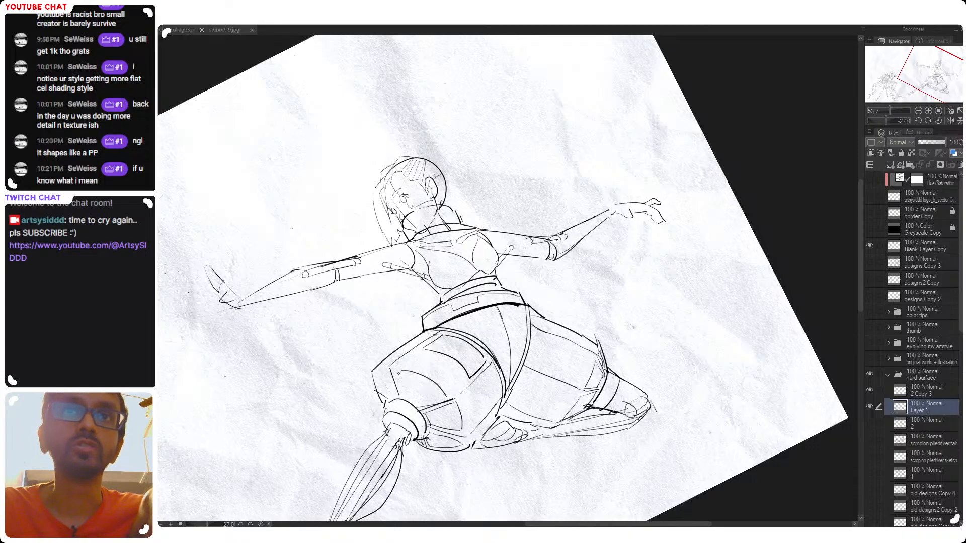
mouse_move(396, 369)
mouse_down()
mouse_move(419, 403)
mouse_move(446, 395)
mouse_move(406, 372)
mouse_move(377, 386)
mouse_move(385, 395)
mouse_up()
key(ctrl+z)
key(ctrl+z)
key(ctrl+z)
drag(390, 372, 395, 394)
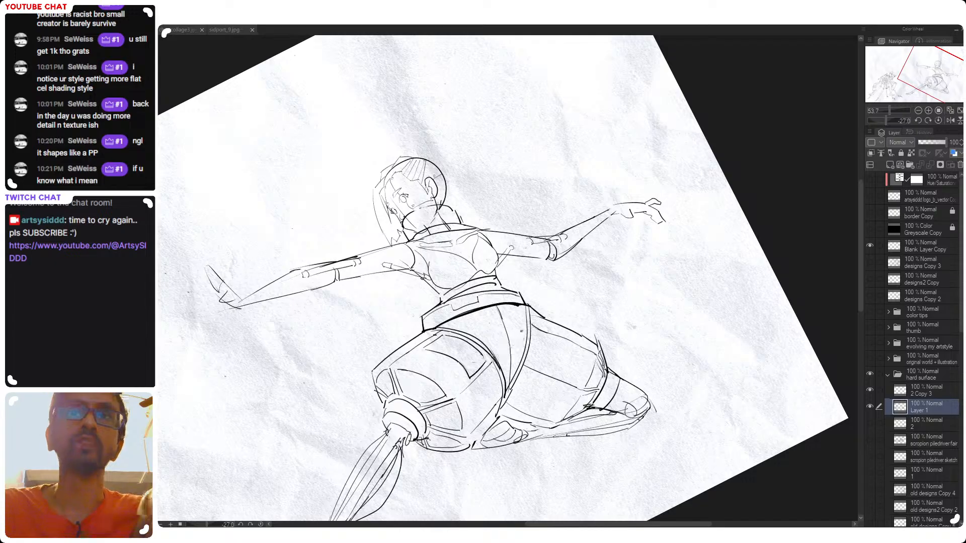
Flip the canvas view horizontally and refine the small corner panel above the extended leg's knee joint
drag(586, 300, 544, 383)
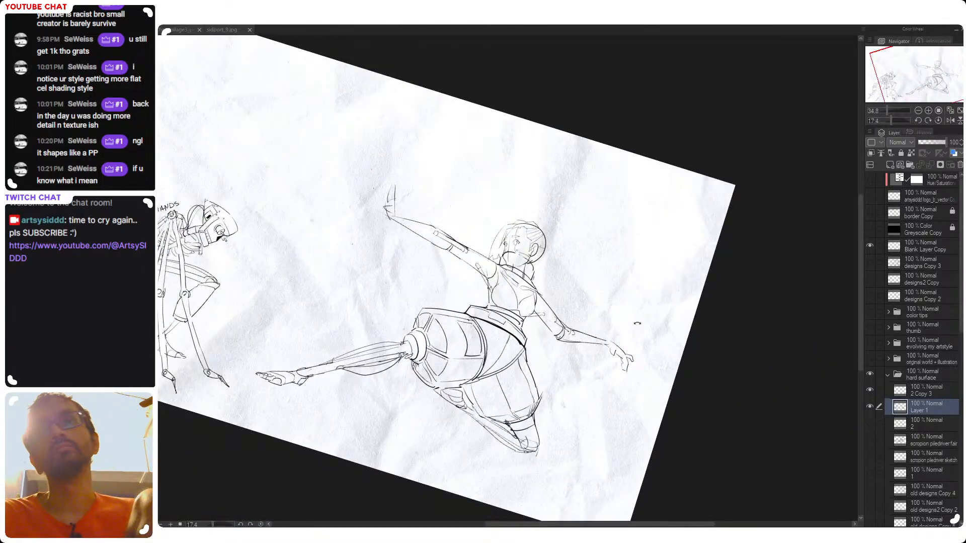
drag(685, 266, 591, 196)
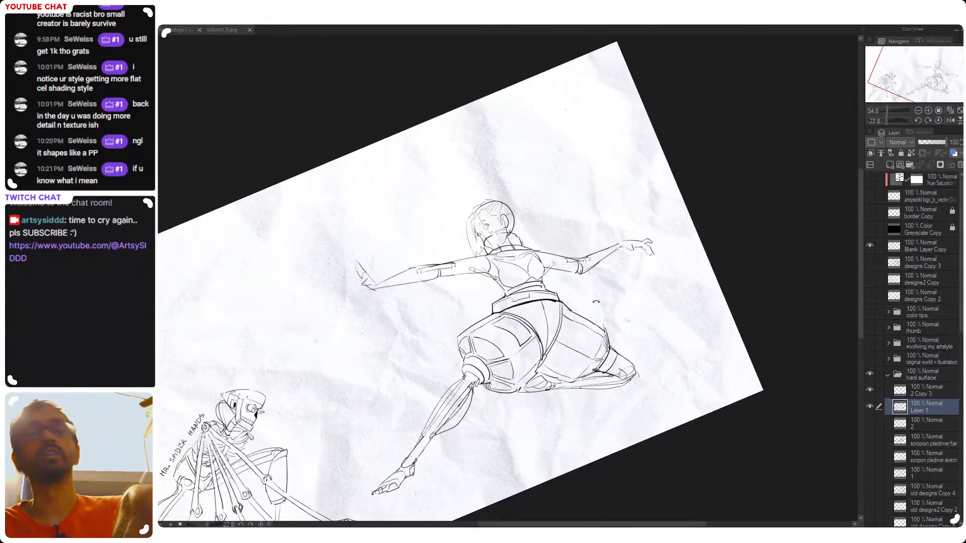
key(h)
drag(596, 275, 596, 270)
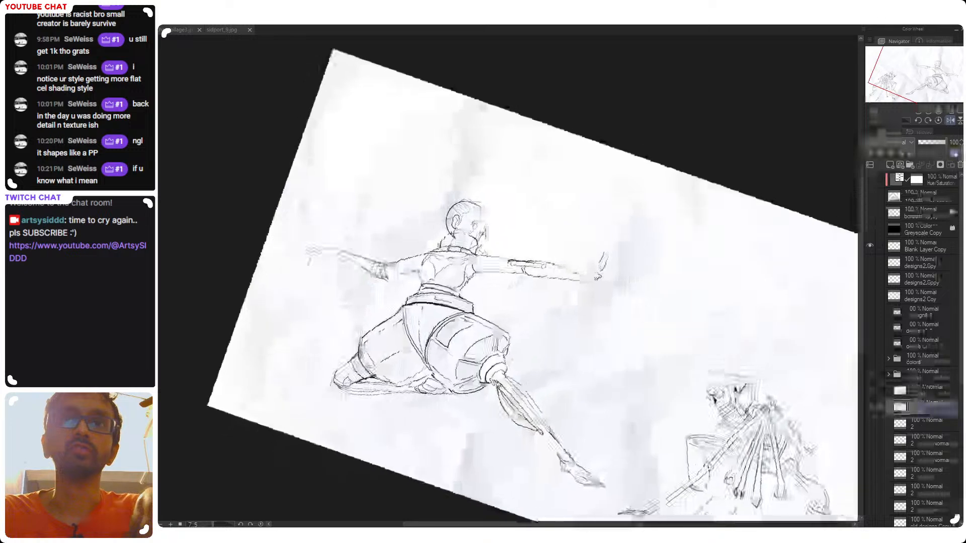
drag(481, 345, 518, 345)
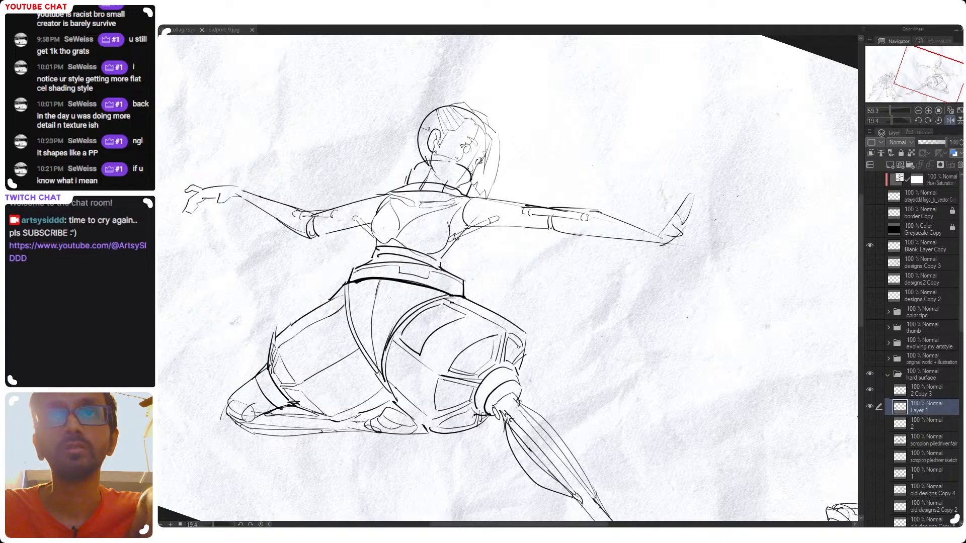
drag(518, 346, 508, 362)
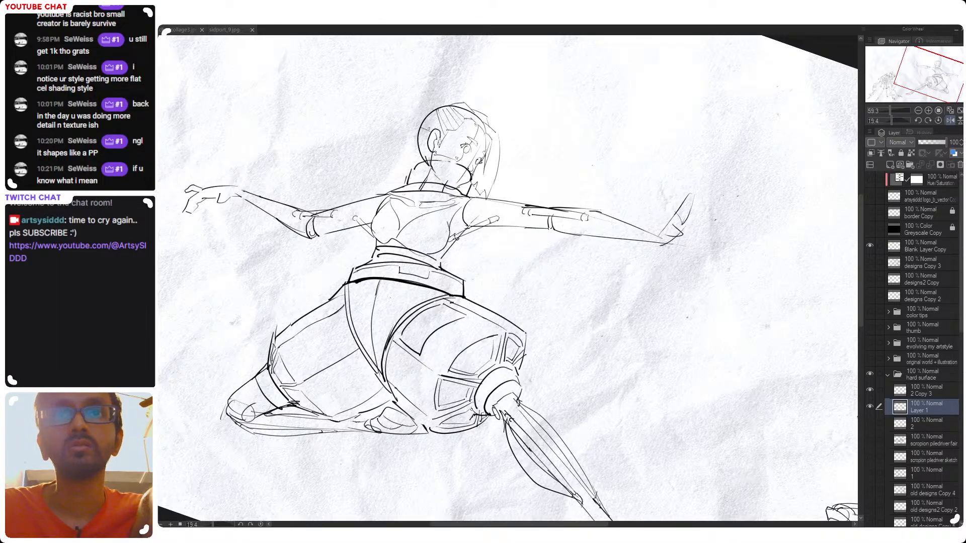
drag(537, 313, 526, 248)
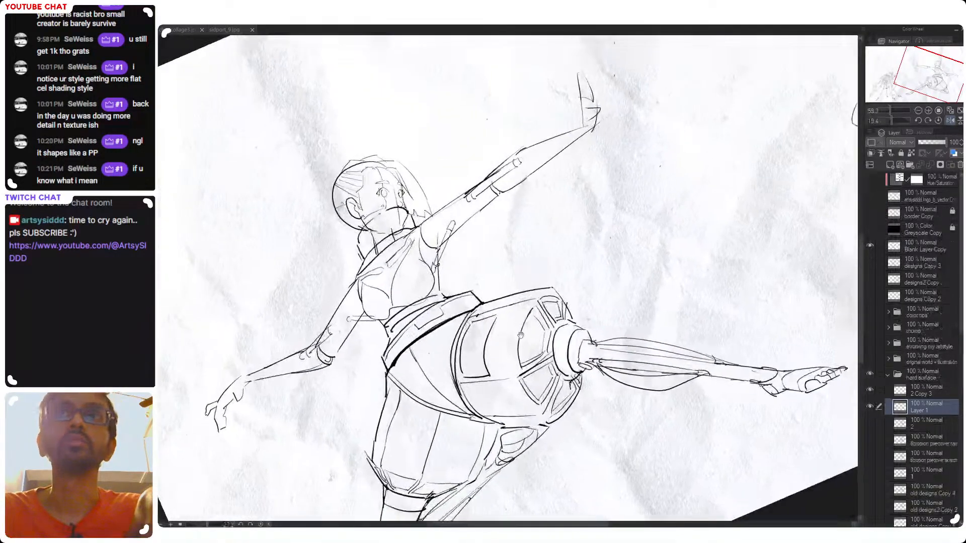
drag(459, 423, 514, 334)
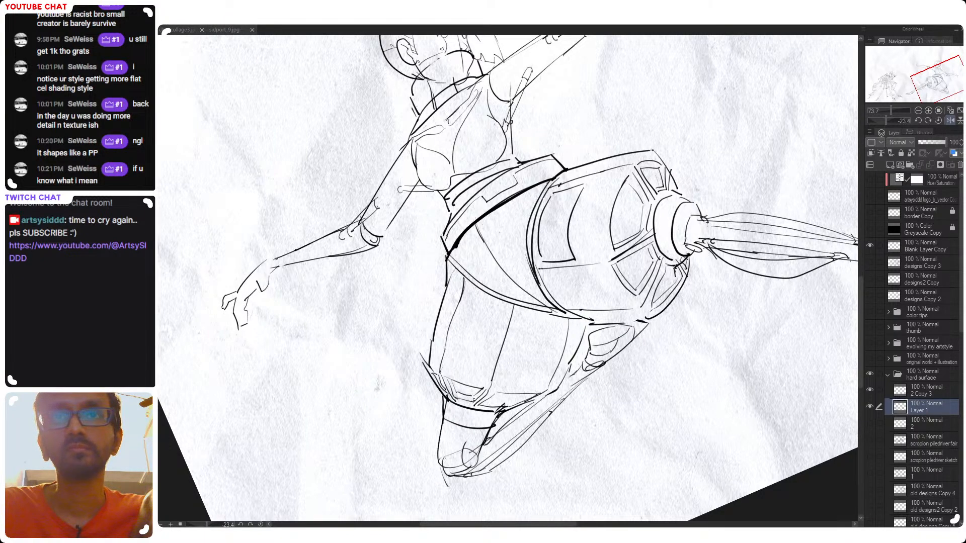
drag(483, 403, 526, 396)
key(ctrl+z)
Reset the canvas rotation, restore the unmirrored view, and examine the whole lunging figure
drag(500, 232, 603, 221)
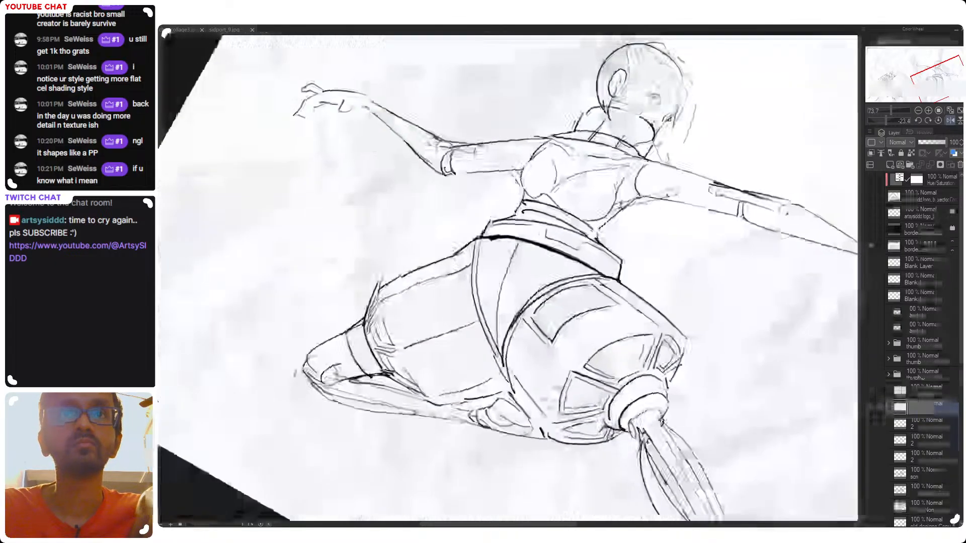
drag(584, 403, 503, 402)
double_click(627, 247)
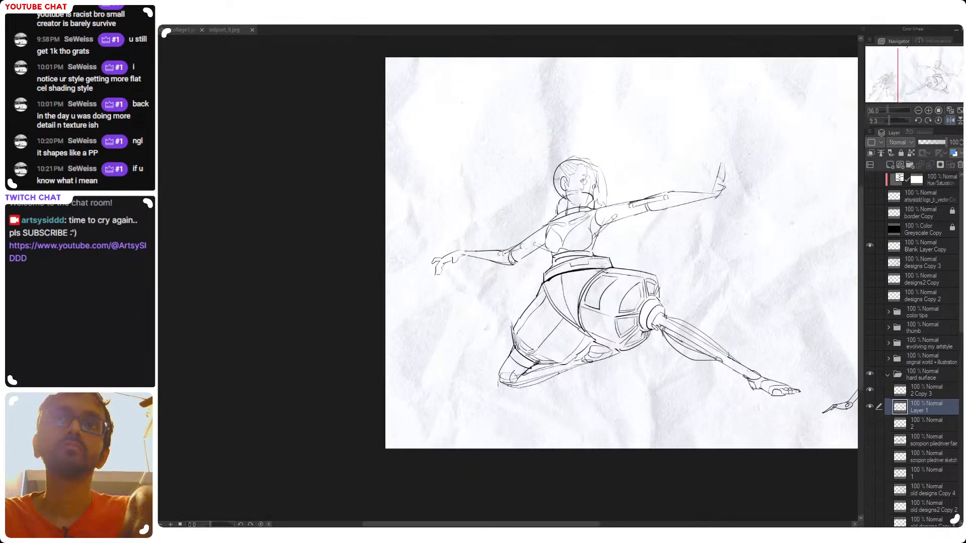
key(h)
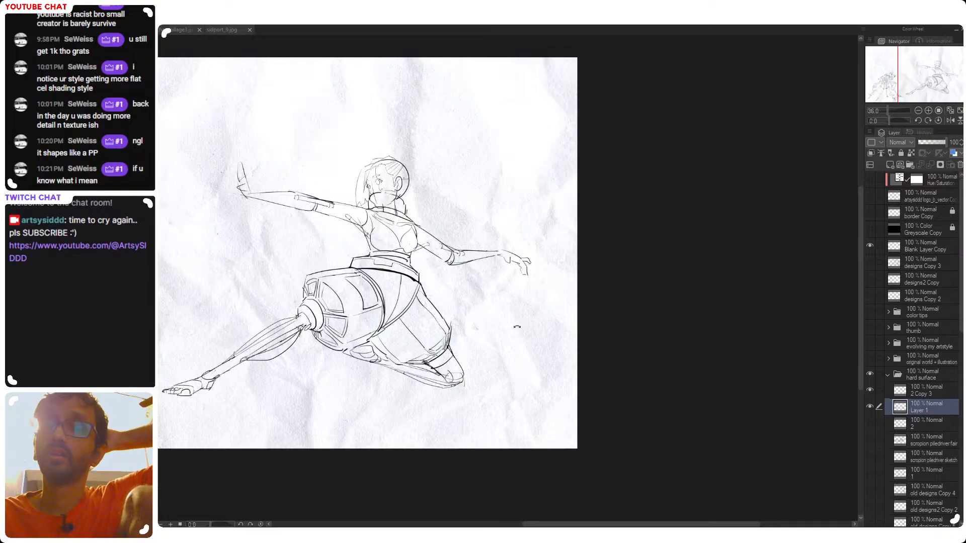
drag(509, 351, 642, 394)
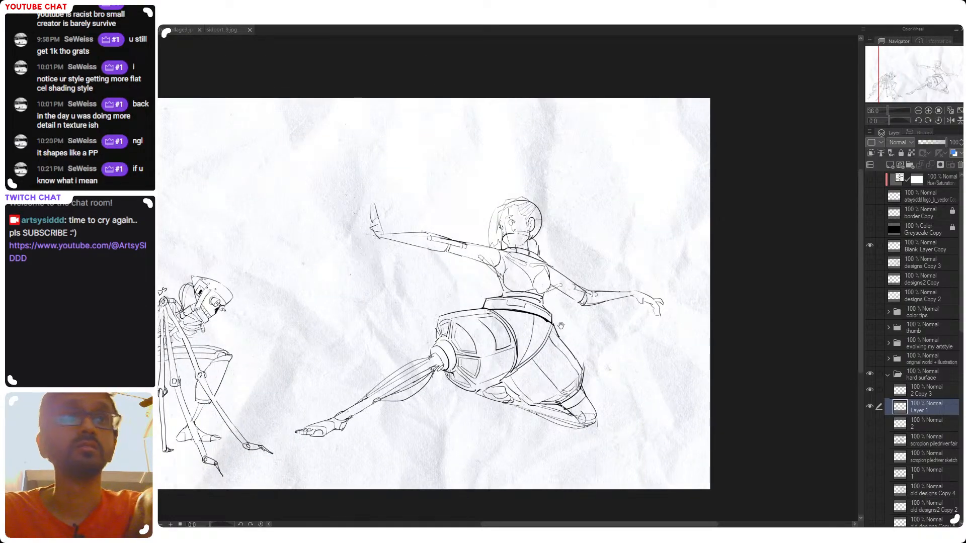
Examine the lunging figure's arms, armor and extended lower leg, and compare her with the spider-handed figure
drag(554, 296, 517, 350)
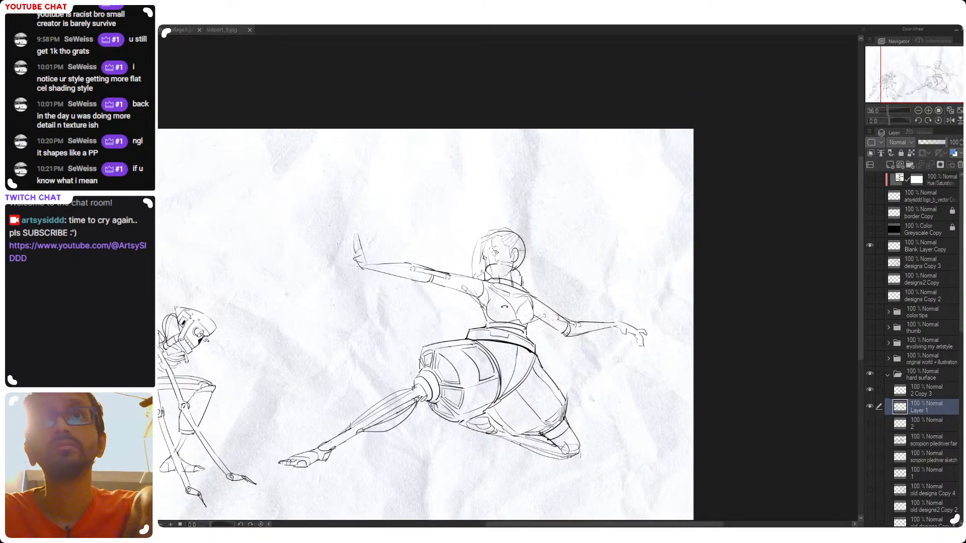
scroll(493, 295, up, 3)
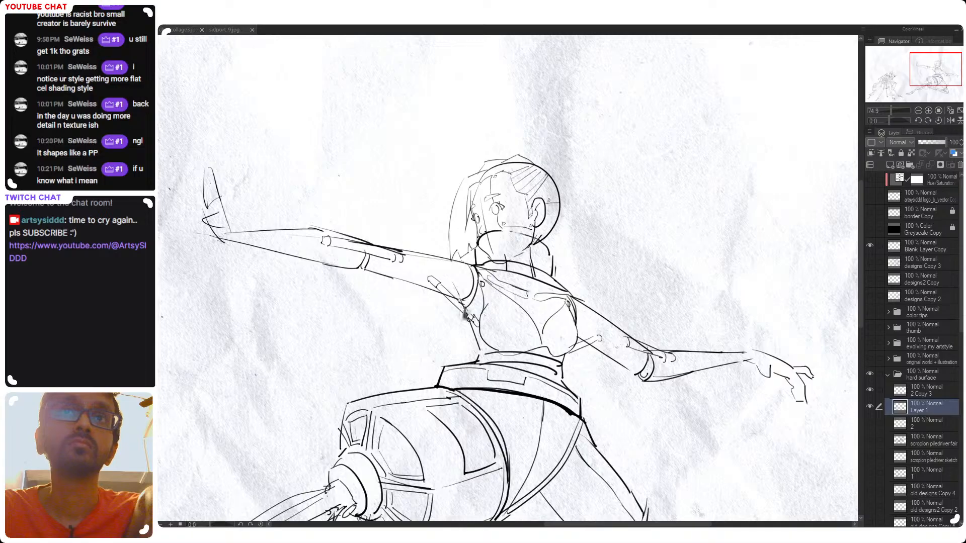
drag(553, 344, 601, 339)
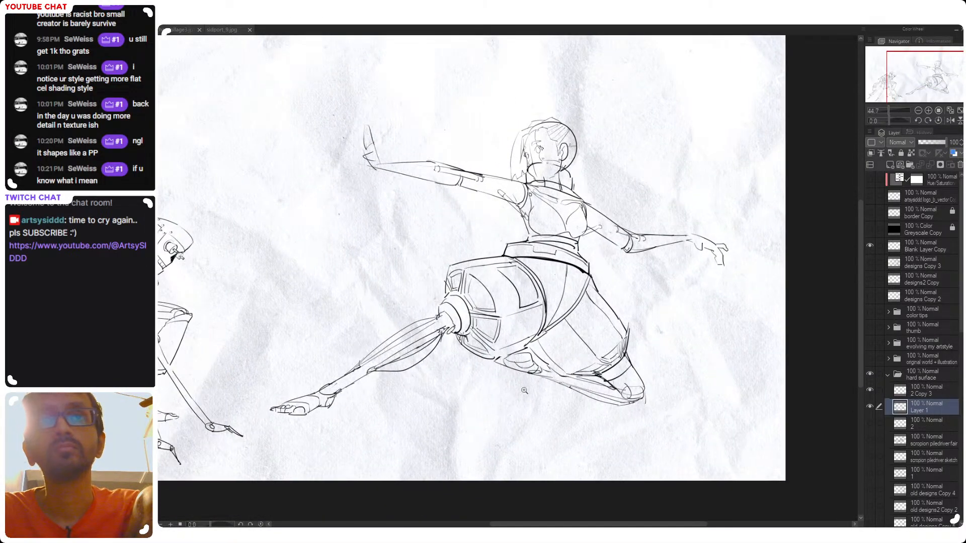
drag(415, 398, 425, 429)
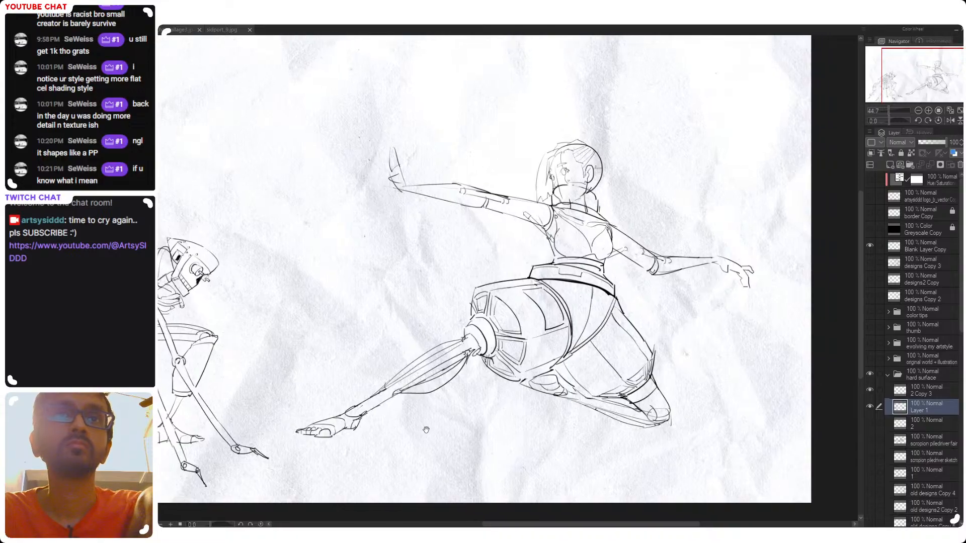
mouse_move(327, 385)
mouse_down()
mouse_move(374, 403)
mouse_move(351, 428)
mouse_move(355, 420)
mouse_up()
key(ctrl+z)
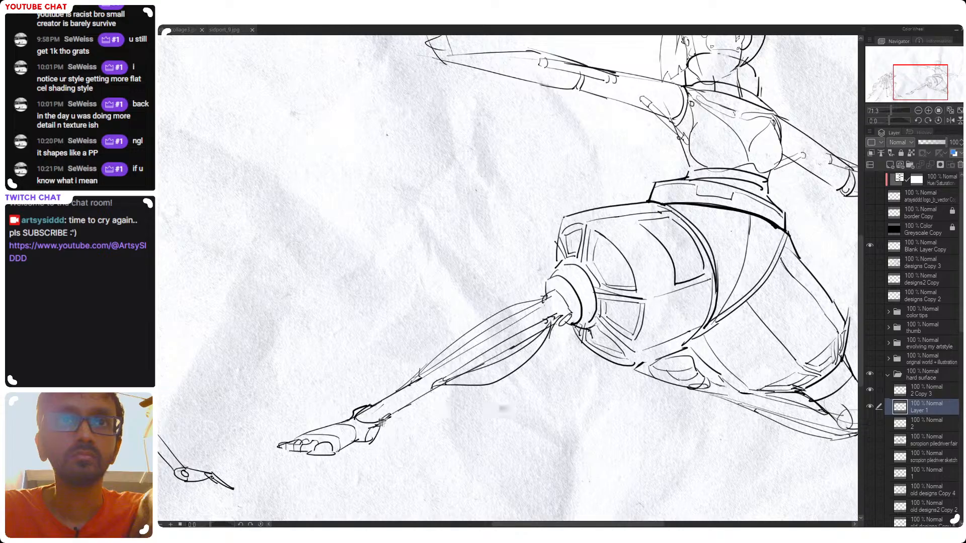
mouse_move(682, 392)
mouse_down()
mouse_move(449, 375)
mouse_move(524, 397)
mouse_move(558, 389)
mouse_move(553, 400)
mouse_up()
scroll(543, 408, down, 1)
scroll(541, 399, up, 2)
key(ctrl+z)
key(ctrl+z)
key(ctrl+z)
scroll(558, 395, down, 3)
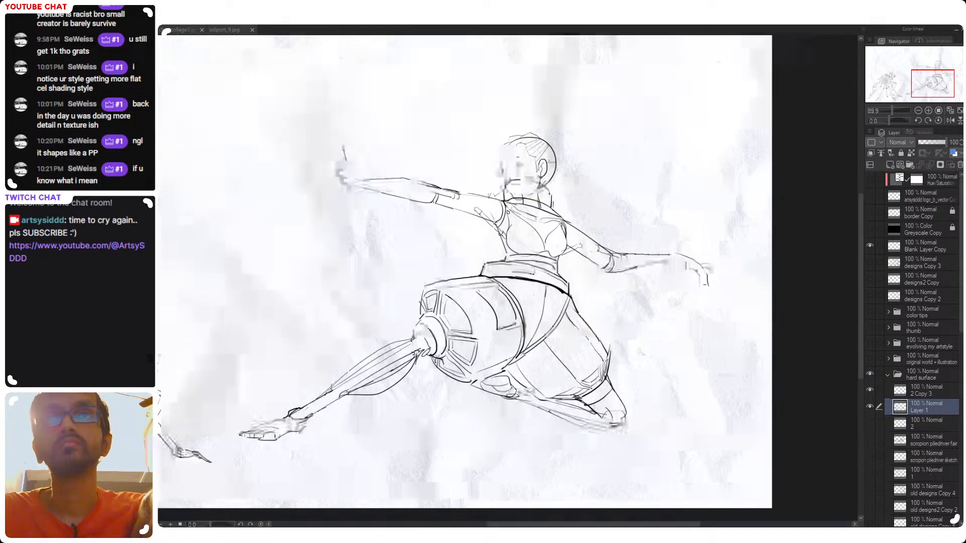
scroll(559, 364, down, 3)
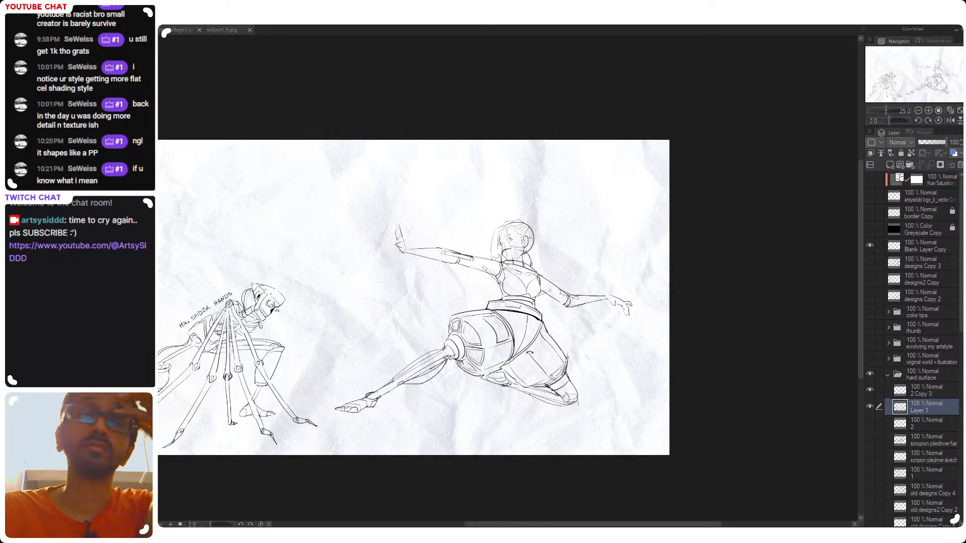
drag(307, 404, 364, 386)
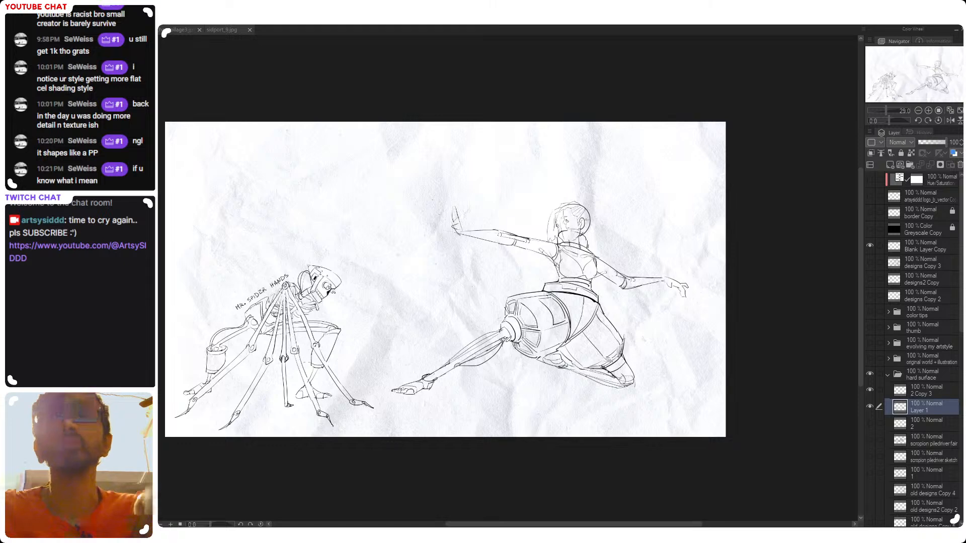
drag(487, 347, 514, 378)
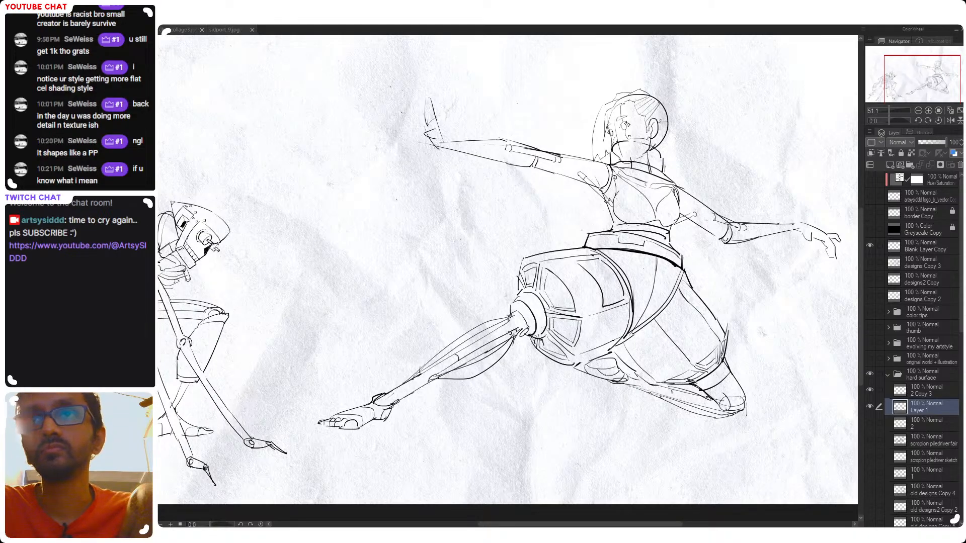
drag(457, 372, 384, 394)
drag(343, 430, 370, 429)
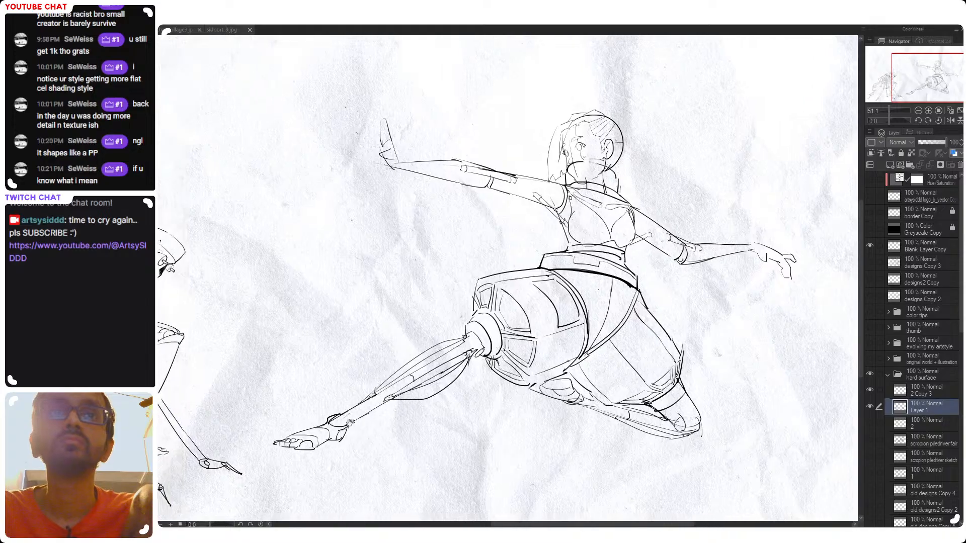
Draw a rectangular panel with small rivets in its corners on the bent leg's thigh armor, undoing failed edge strokes
drag(571, 291, 583, 258)
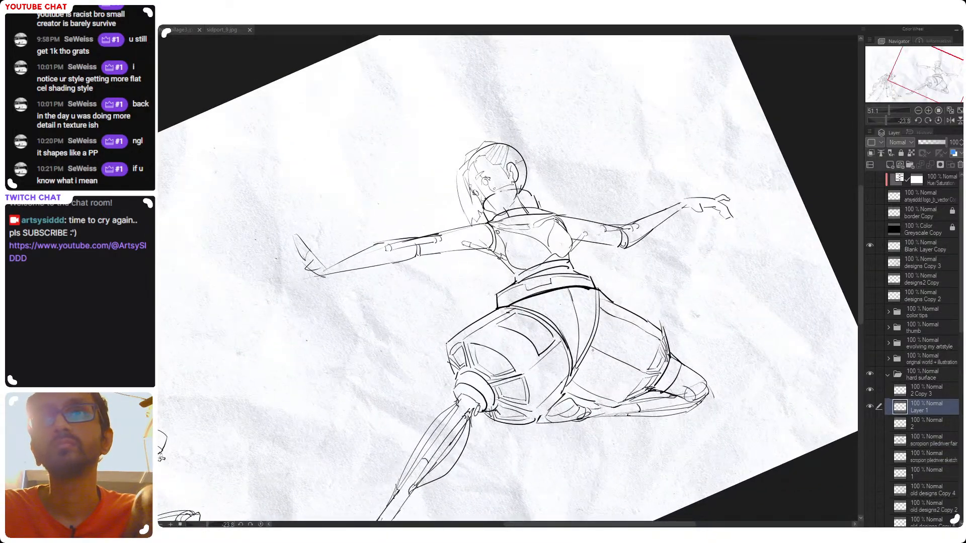
drag(626, 362, 507, 378)
drag(580, 315, 492, 404)
drag(410, 309, 412, 368)
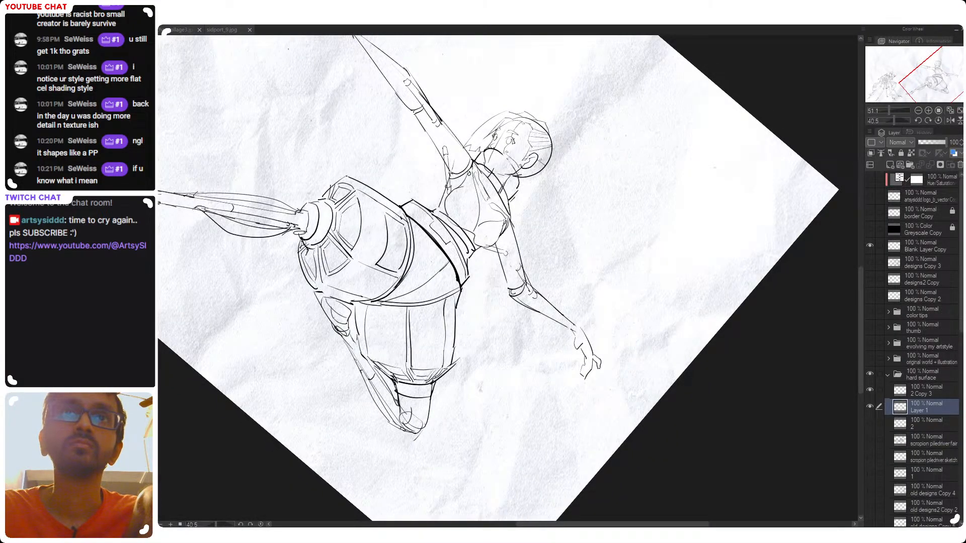
key(ctrl+z)
drag(411, 309, 412, 366)
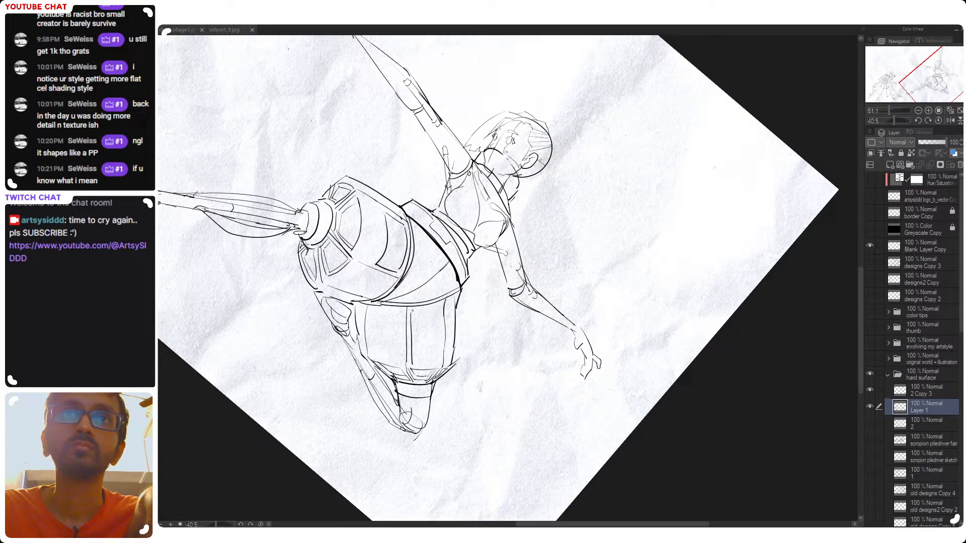
key(ctrl+z)
mouse_move(441, 314)
mouse_down()
mouse_move(437, 361)
mouse_move(417, 359)
mouse_up()
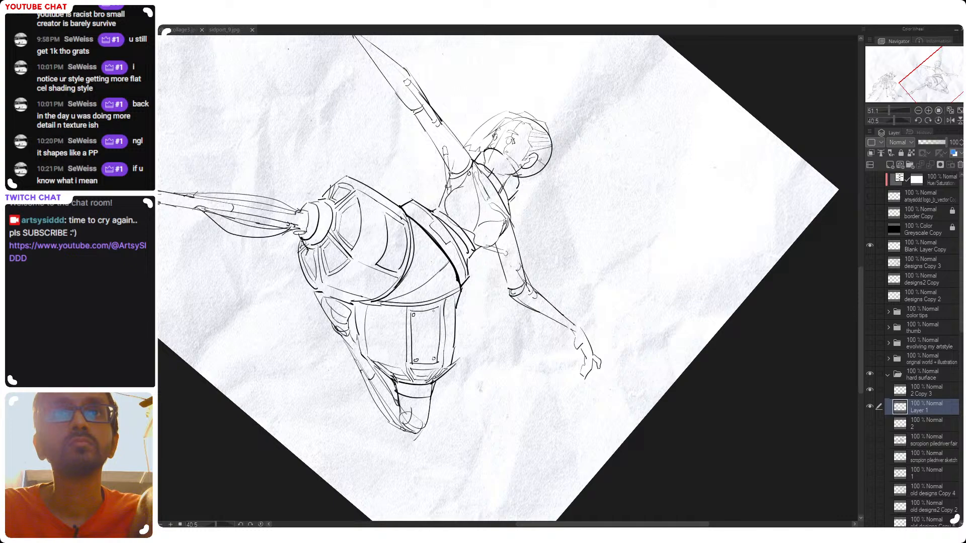
Add small round rivets to the corners of the curved panel on the extended leg's thigh armor
scroll(418, 278, up, 3)
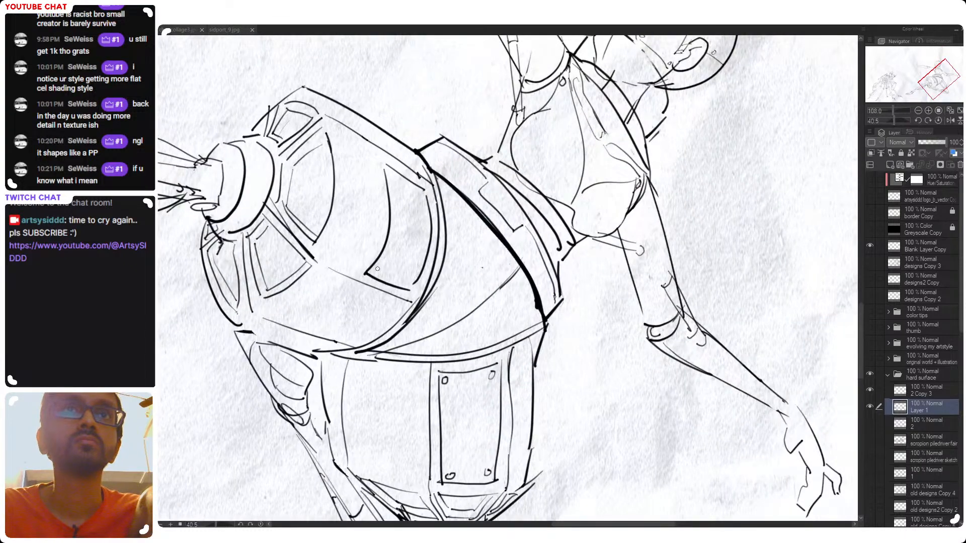
drag(405, 282, 408, 281)
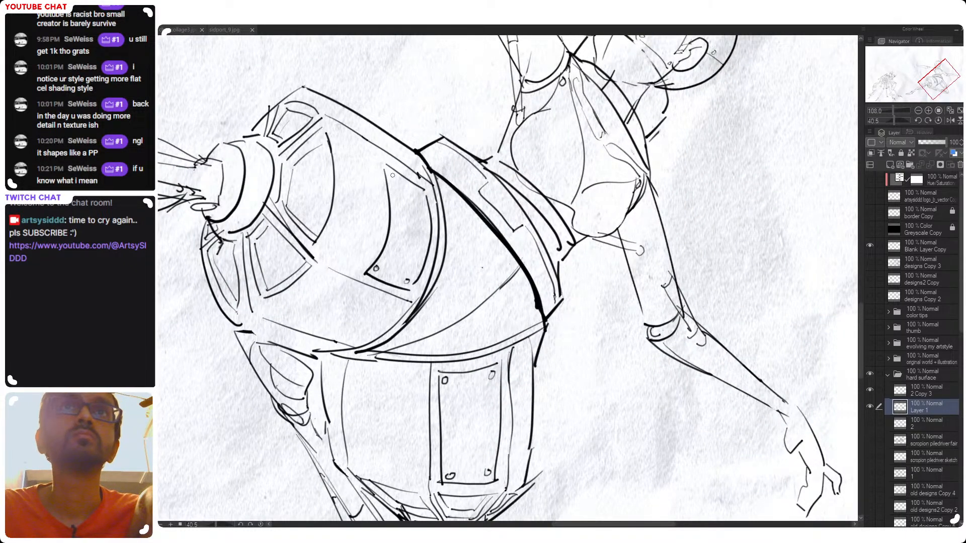
drag(422, 192, 392, 298)
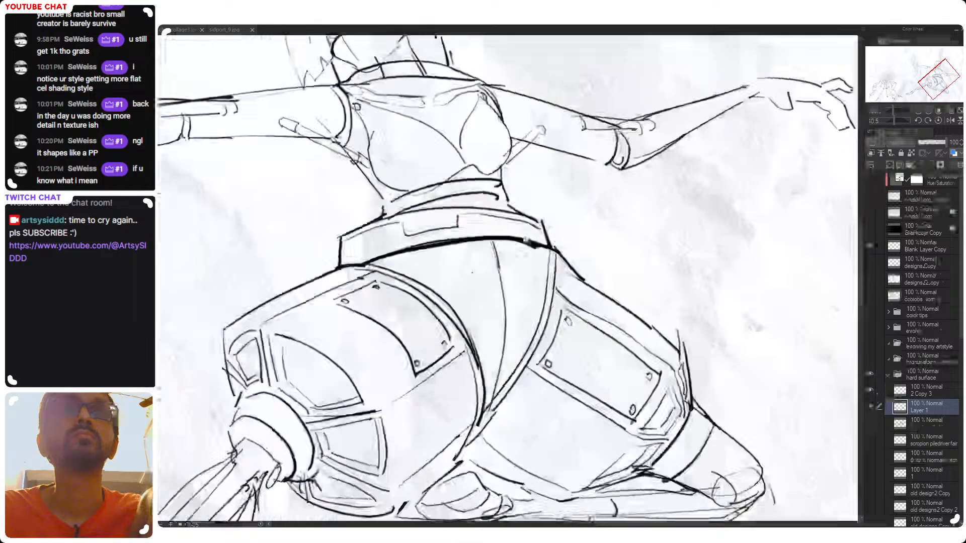
scroll(453, 206, down, 3)
mouse_move(575, 279)
mouse_down()
mouse_move(570, 304)
mouse_move(509, 292)
mouse_move(542, 256)
mouse_up()
scroll(419, 315, up, 2)
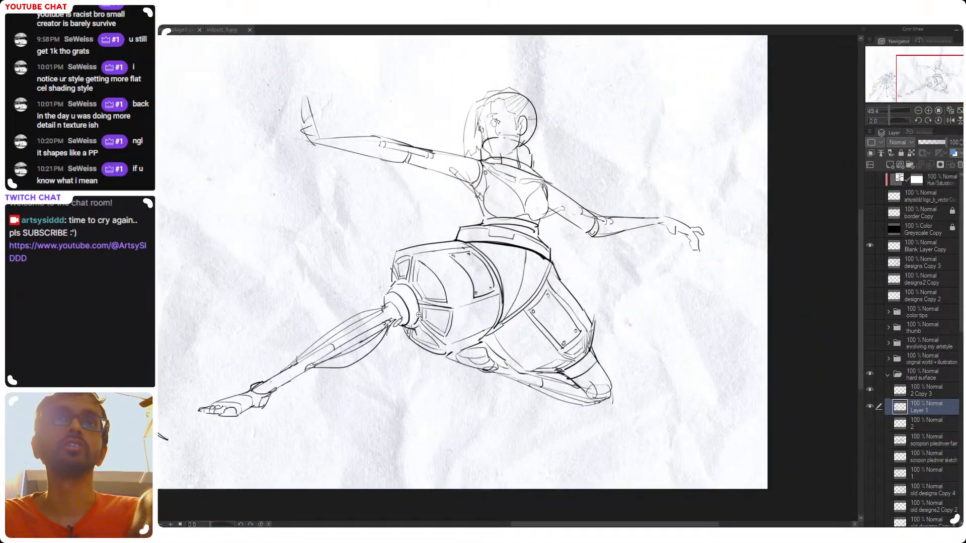
Draw a round bolt above the trailing arm's elbow joint and a curved seam across its forearm, undoing excess strokes
scroll(463, 336, up, 2)
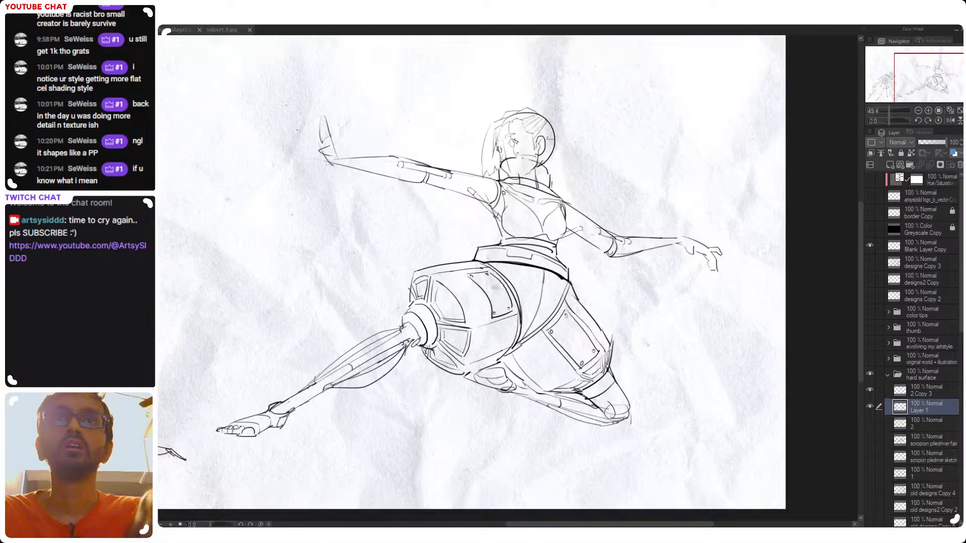
mouse_move(539, 289)
mouse_down()
mouse_move(496, 311)
mouse_move(552, 285)
mouse_up()
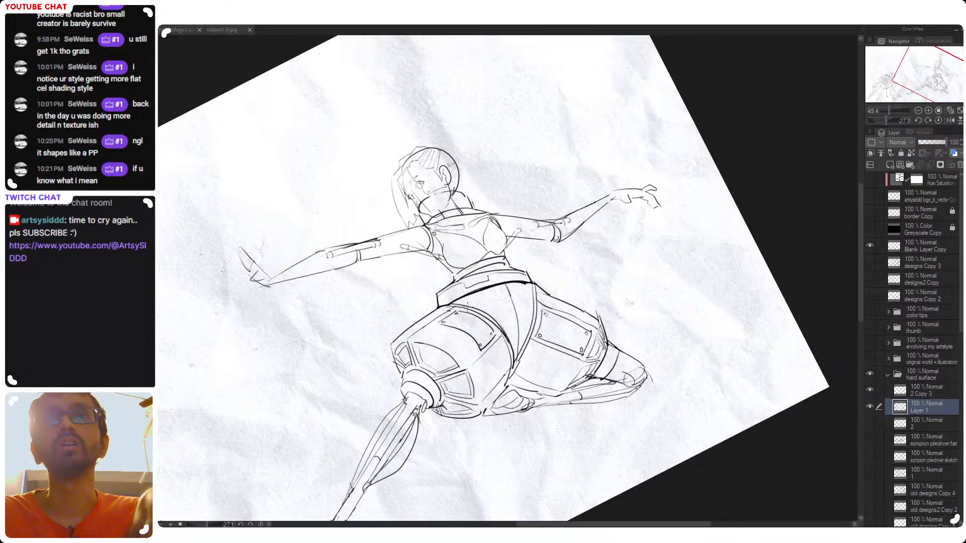
drag(598, 360, 572, 375)
mouse_move(558, 302)
mouse_down()
mouse_move(569, 317)
mouse_move(569, 280)
mouse_move(563, 307)
mouse_up()
mouse_move(536, 282)
mouse_down()
mouse_move(568, 277)
mouse_move(561, 296)
mouse_move(524, 298)
mouse_up()
key(ctrl+z)
key(ctrl+z)
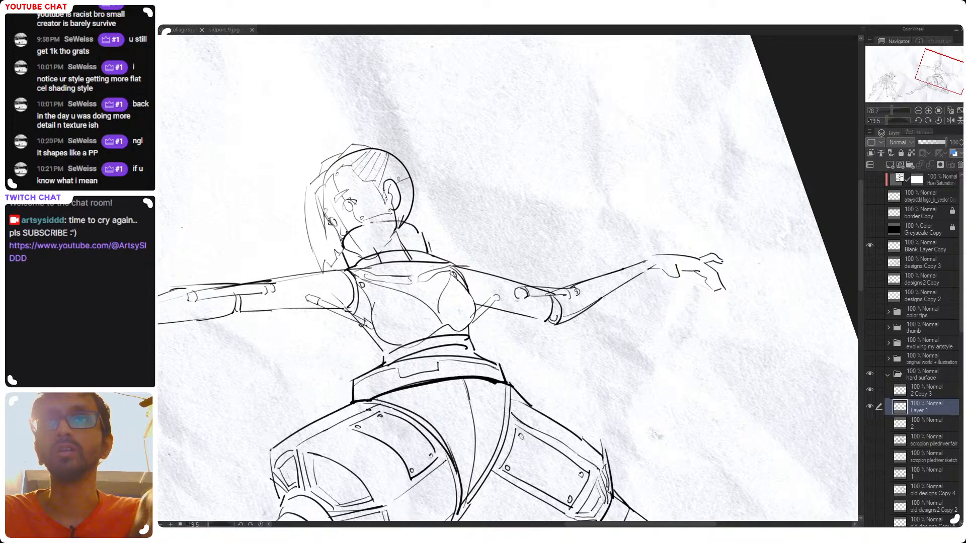
scroll(638, 292, down, 1)
mouse_move(638, 292)
mouse_down()
mouse_move(577, 319)
mouse_move(613, 317)
mouse_up()
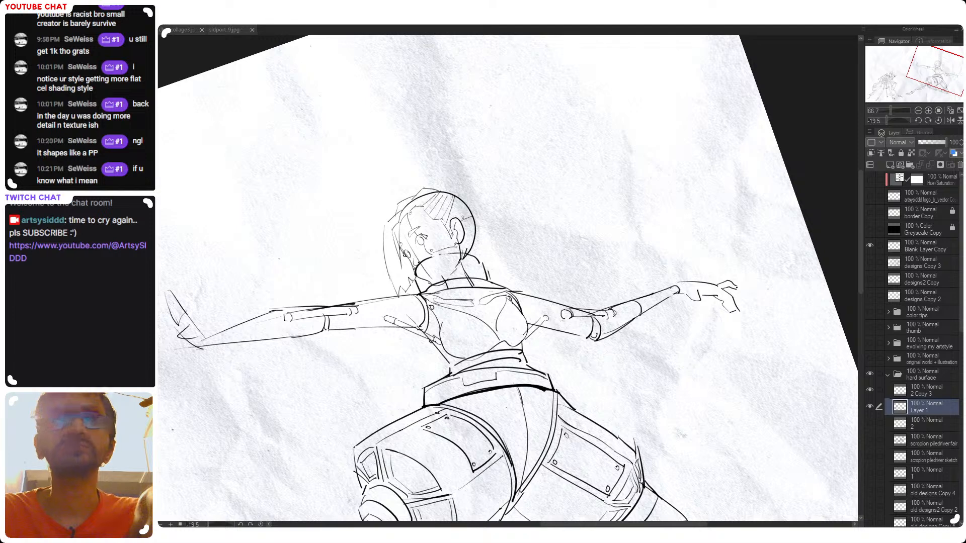
Draw curved seams across the forward arm's forearm and wrist and across the upper arms, undoing failed strokes
drag(274, 314, 271, 338)
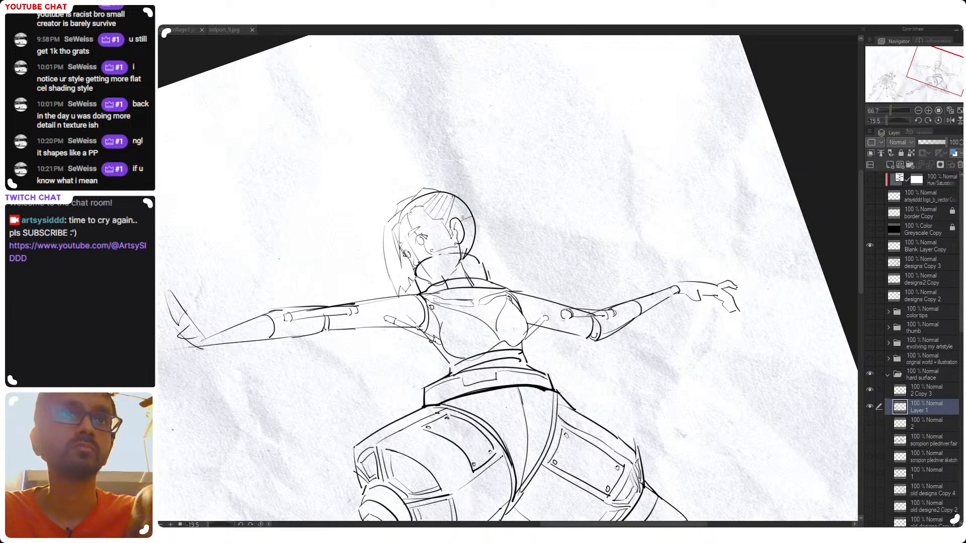
drag(207, 339, 204, 348)
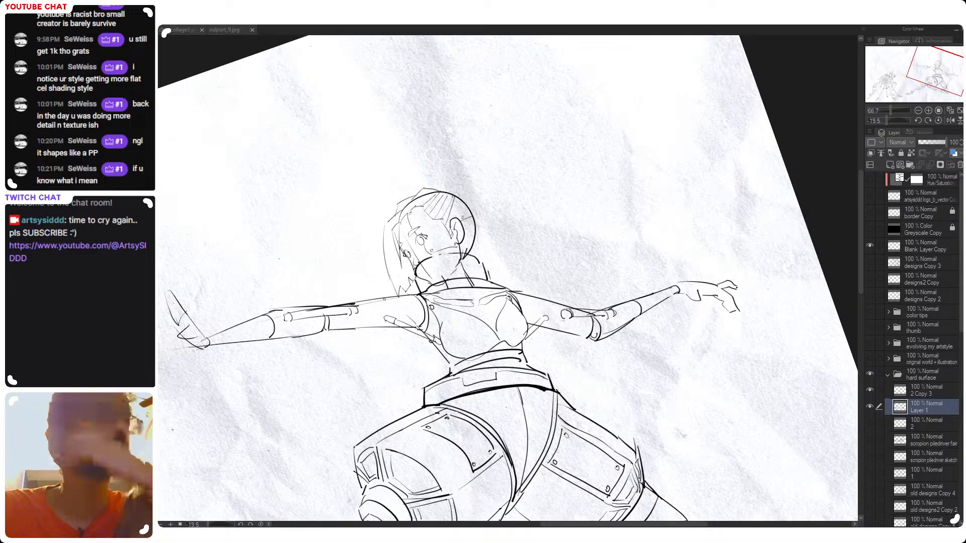
drag(378, 306, 380, 327)
key(ctrl+z)
mouse_move(549, 303)
mouse_down()
mouse_move(549, 327)
mouse_move(534, 347)
mouse_up()
key(ctrl+z)
key(ctrl+z)
Rotate the canvas to suit the upper body and refine the outline of the high collar around the neck
scroll(578, 347, down, 2)
double_click(588, 305)
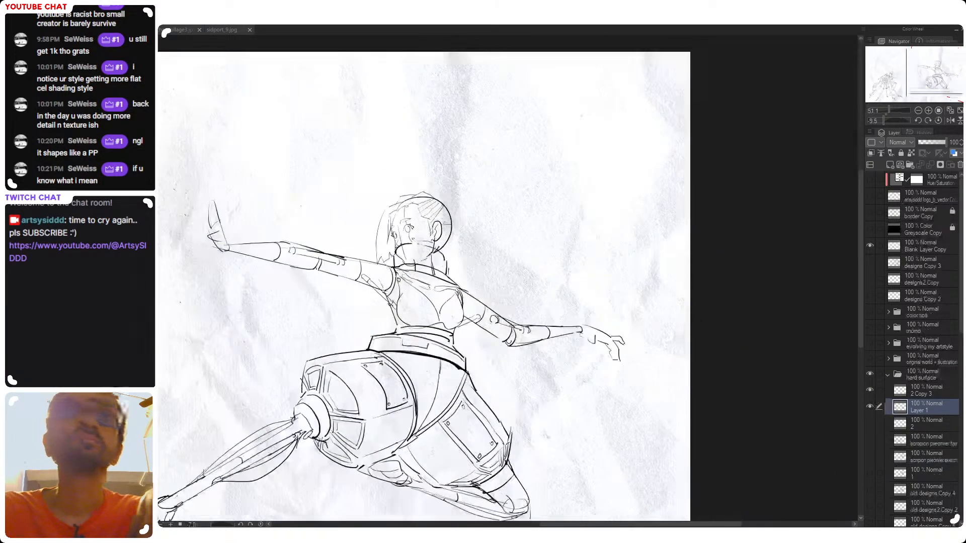
drag(590, 274, 554, 233)
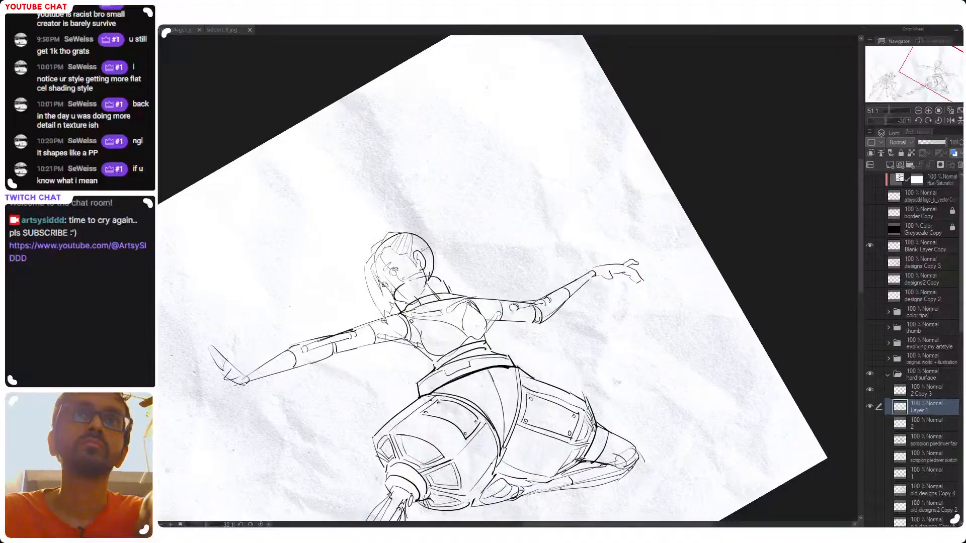
drag(379, 316, 402, 309)
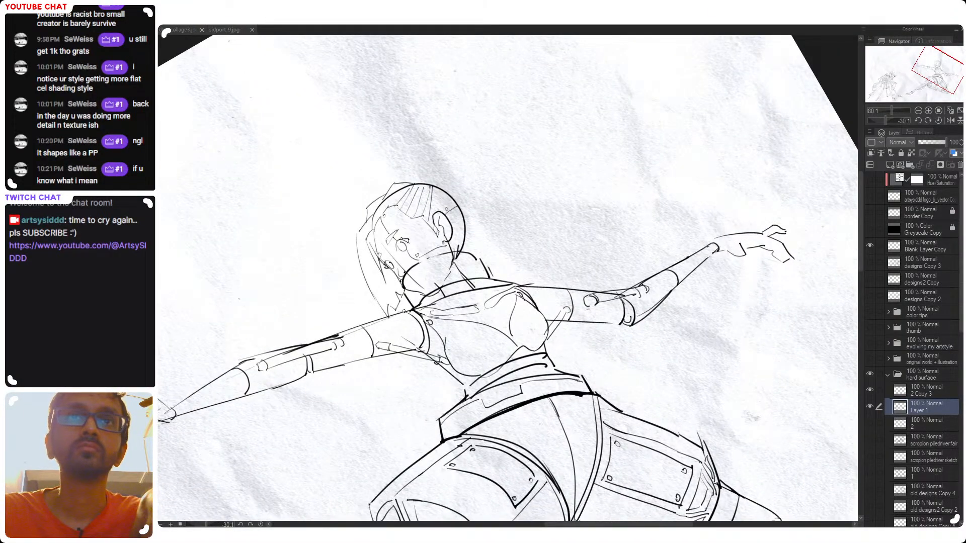
mouse_move(539, 257)
mouse_down()
mouse_move(544, 265)
mouse_move(544, 248)
mouse_up()
double_click(544, 255)
Add a layer mask to the 2 Copy 3 layer and mask out the sketch lines showing inside the collar
click(917, 394)
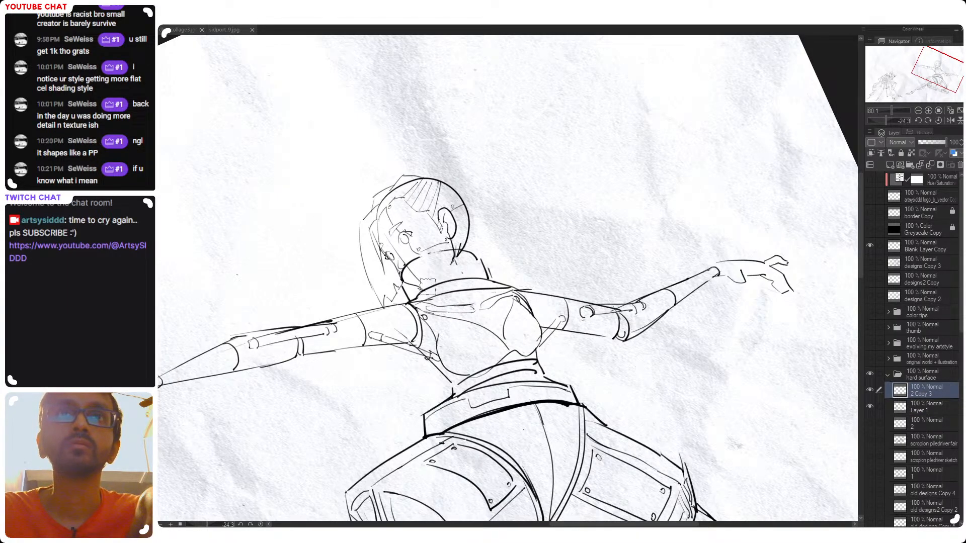
click(940, 165)
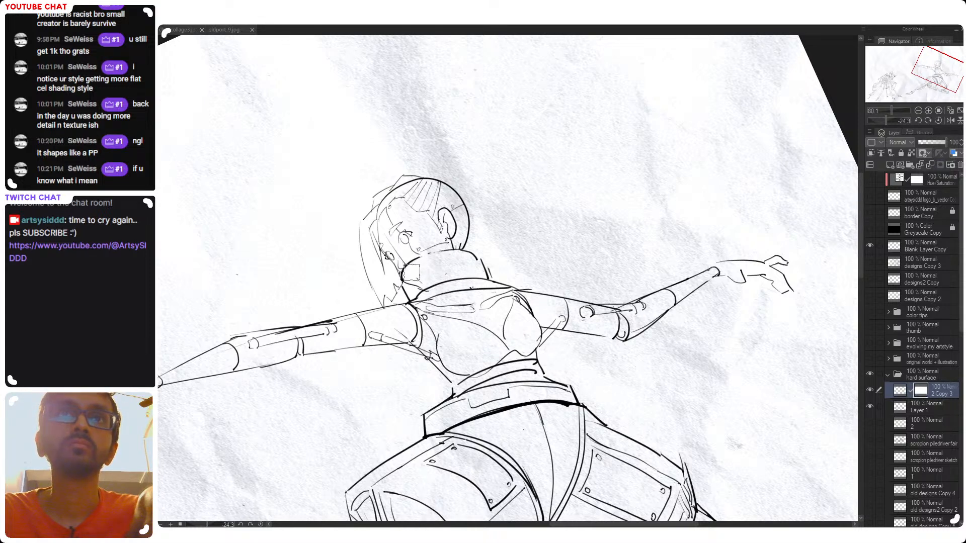
mouse_move(411, 280)
mouse_down()
mouse_move(427, 287)
mouse_move(422, 273)
mouse_up()
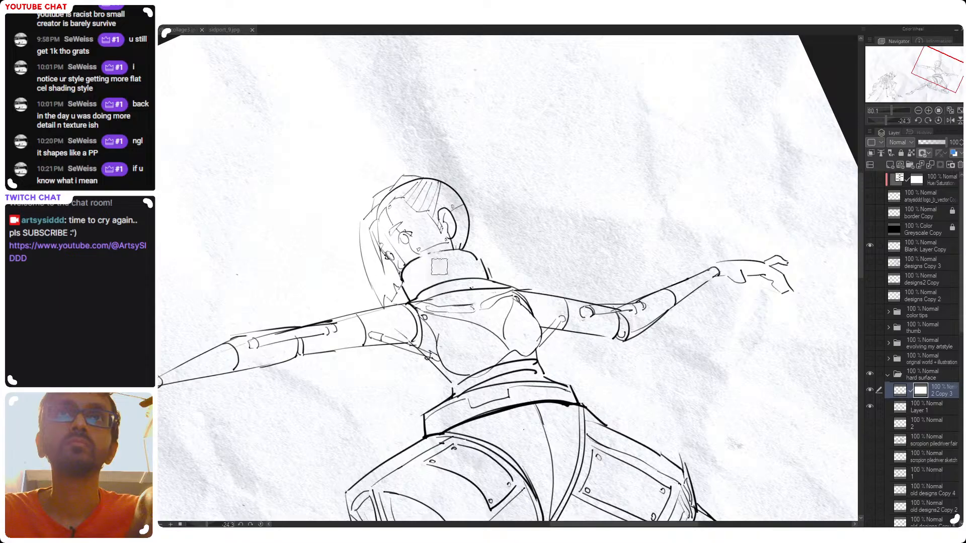
Return to Layer 1 and draw angular seam lines down the chest piece from the neckline, undoing a failed stroke
mouse_move(533, 238)
mouse_down()
mouse_move(549, 271)
mouse_move(597, 289)
mouse_move(612, 259)
mouse_move(569, 201)
mouse_up()
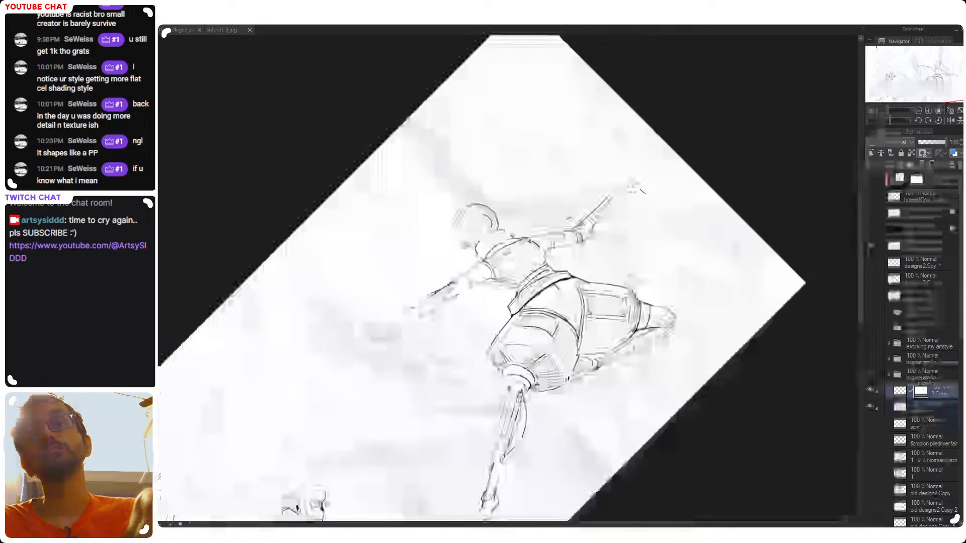
drag(578, 253, 589, 293)
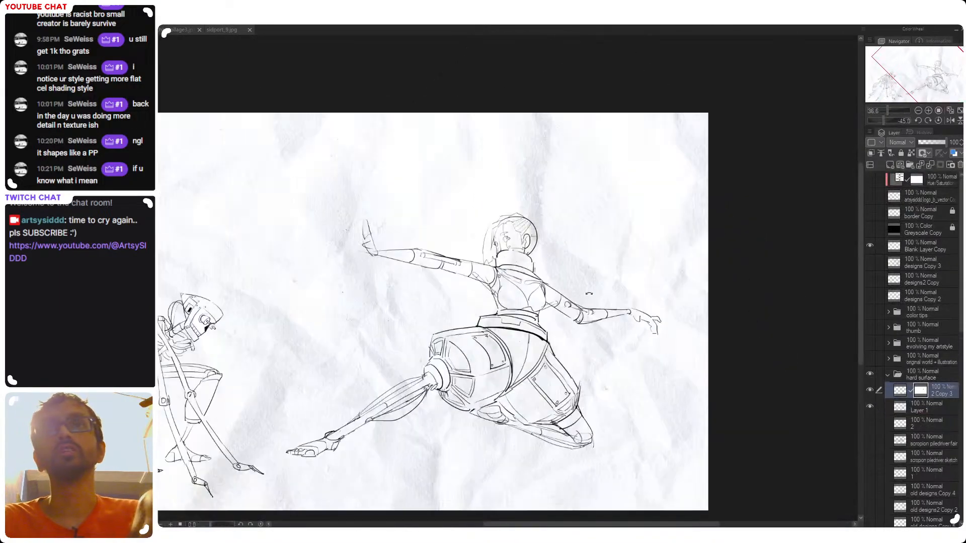
click(928, 410)
drag(494, 265, 576, 240)
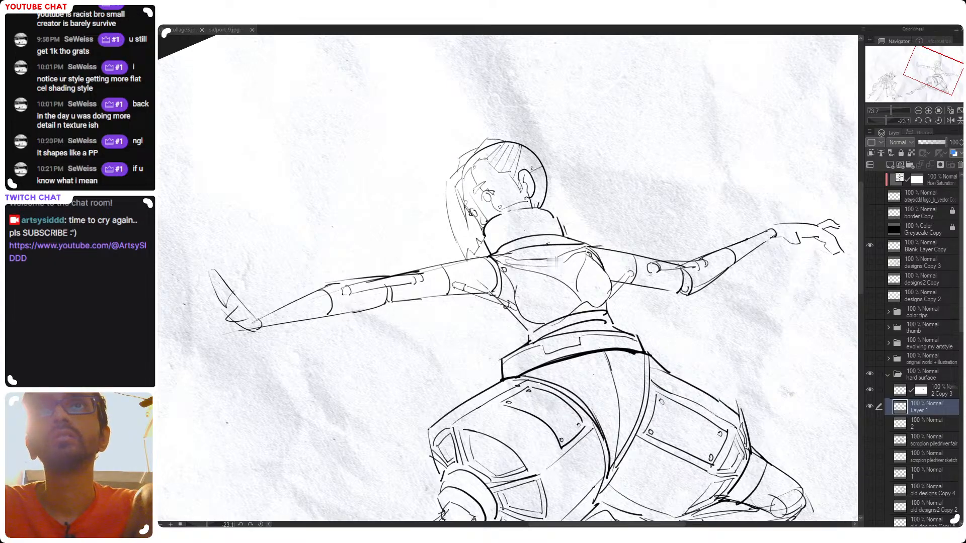
drag(547, 244, 558, 265)
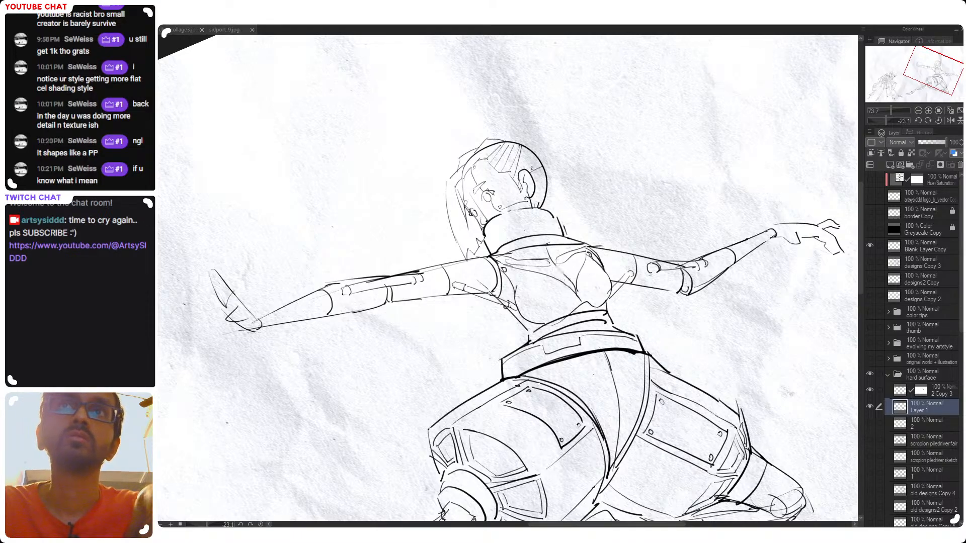
drag(563, 271, 557, 327)
drag(613, 281, 554, 212)
key(ctrl+z)
mouse_move(598, 251)
mouse_down()
mouse_move(568, 221)
mouse_move(541, 224)
mouse_up()
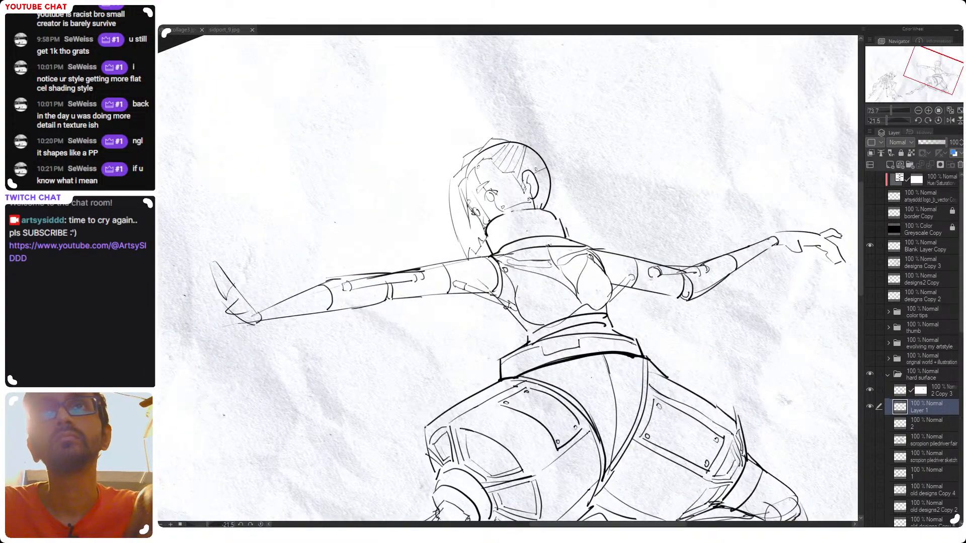
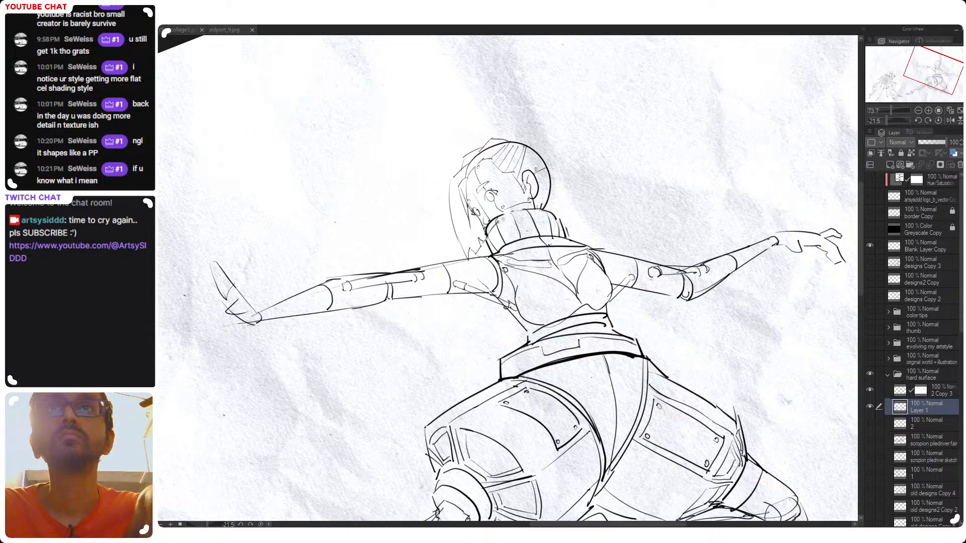
Try adding curved contour lines across the female figure's high collar
drag(503, 220, 553, 217)
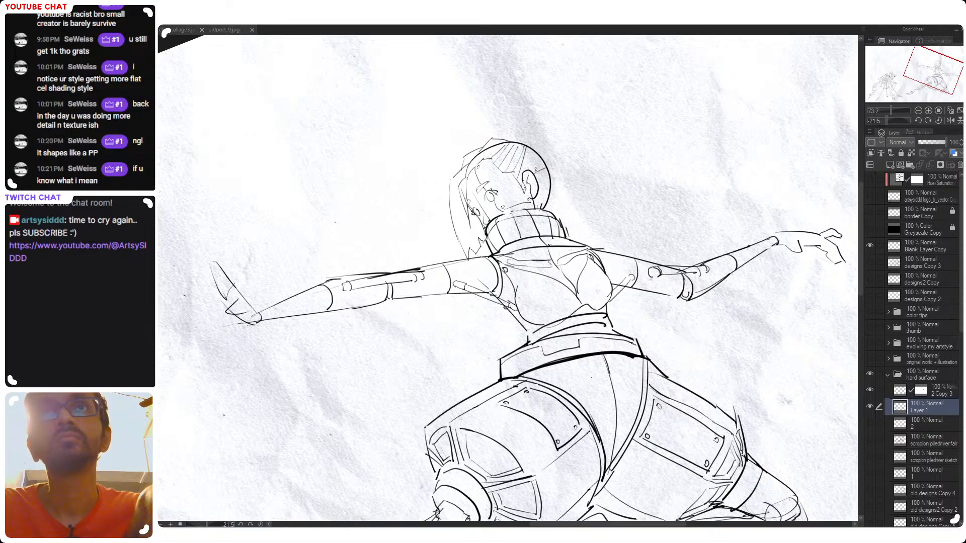
drag(503, 239, 566, 230)
key(ctrl+z)
key(ctrl+z)
key(ctrl+z)
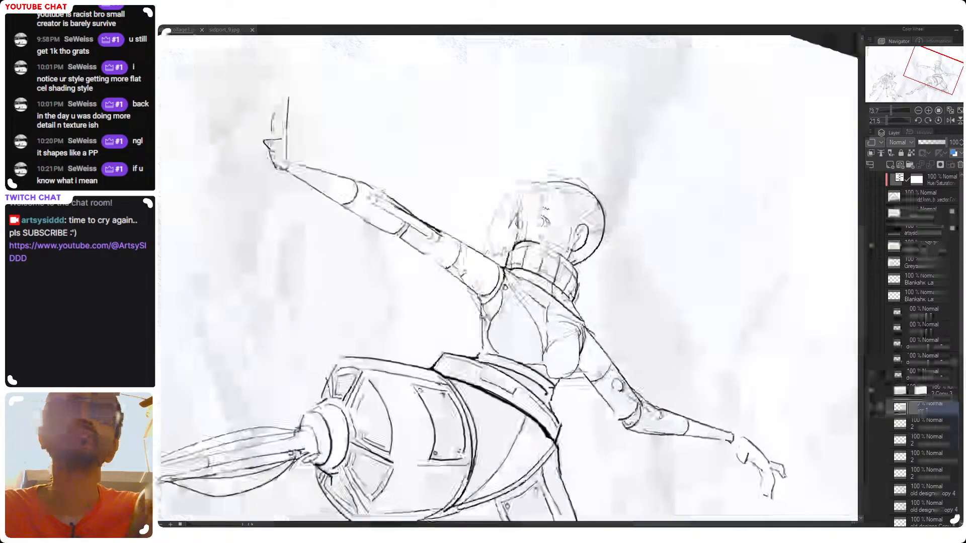
Mirror the canvas view horizontally, reset its rotation to 0 and save the drawing
drag(605, 290, 569, 287)
key(h)
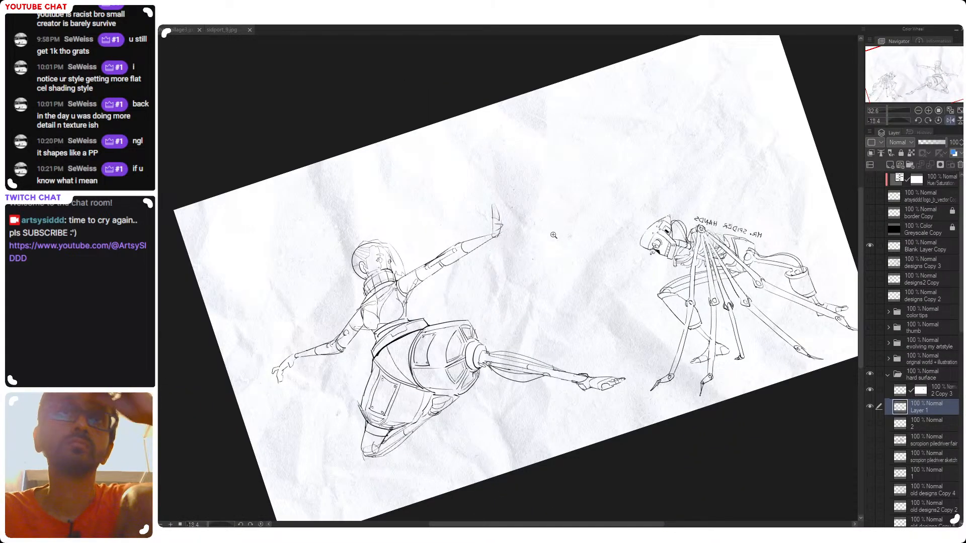
drag(495, 246, 508, 253)
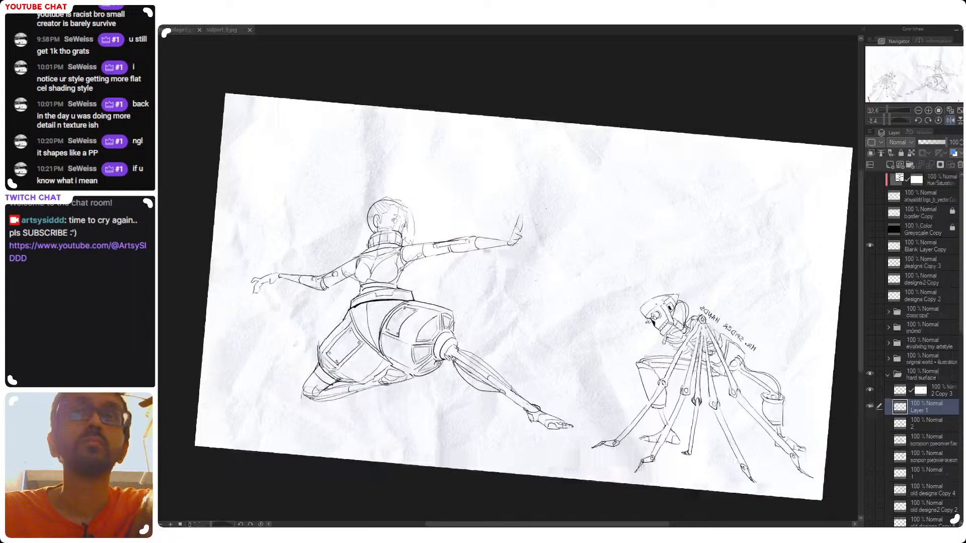
scroll(508, 253, up, 5)
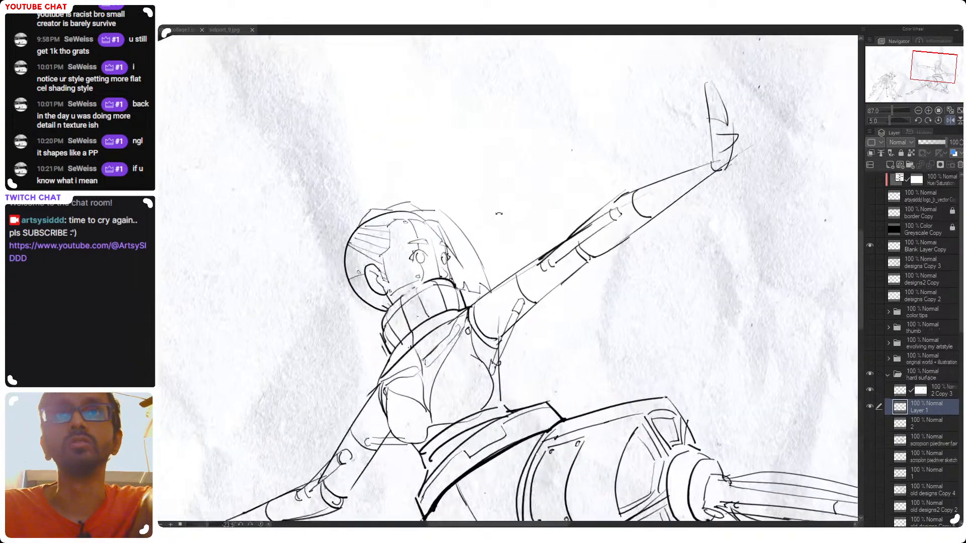
double_click(499, 214)
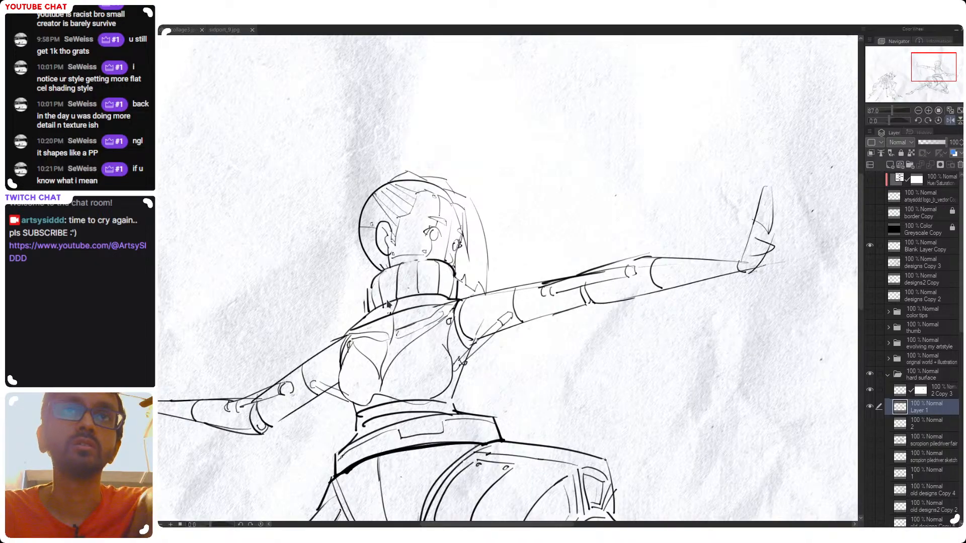
scroll(468, 291, down, 3)
scroll(467, 291, up, 2)
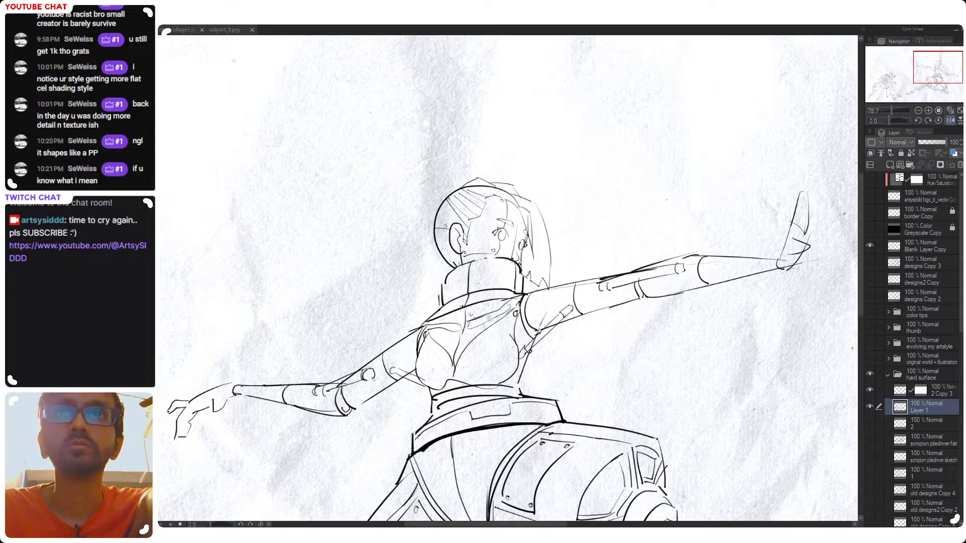
scroll(470, 313, down, 3)
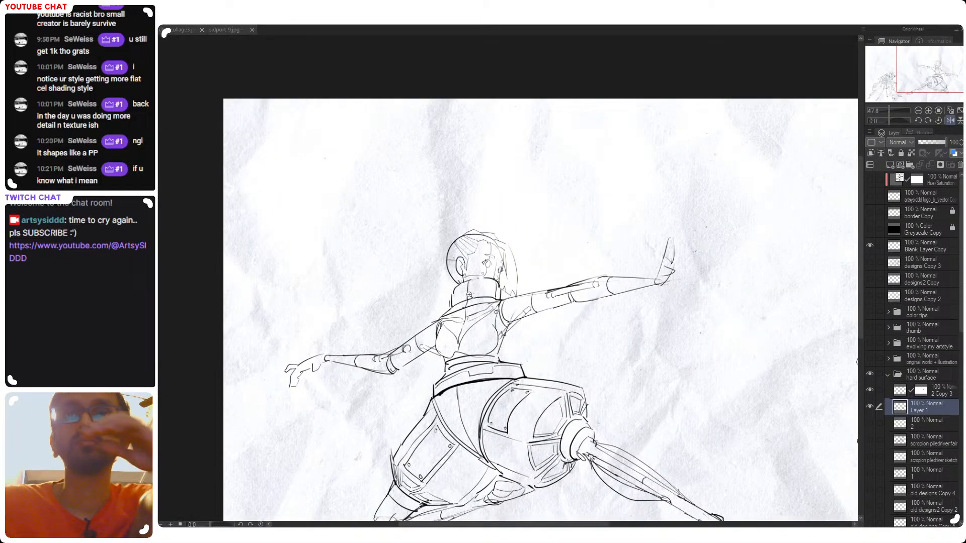
key(ctrl+s)
Draw the finger divisions and joint lines on the raised hand, with another finger spreading outward from the palm
drag(516, 264, 476, 256)
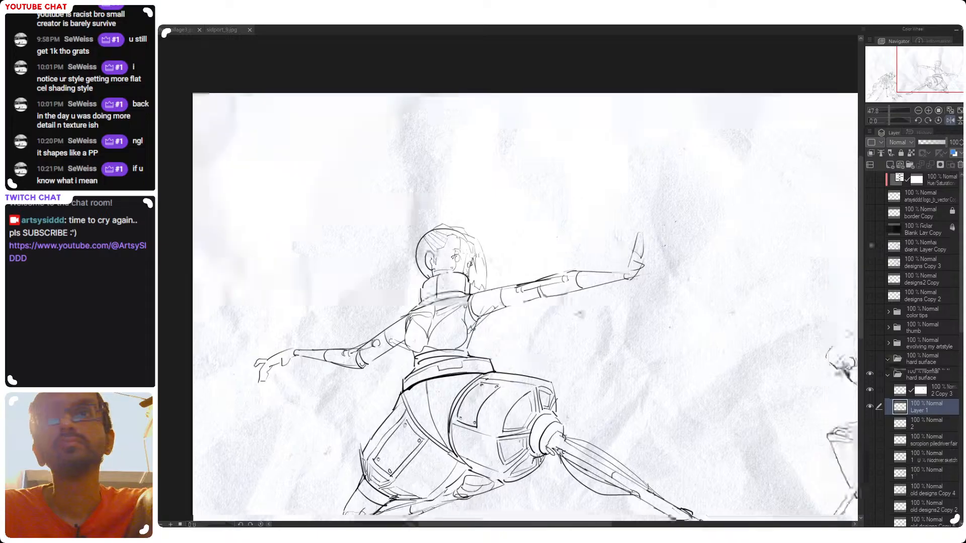
drag(647, 249, 607, 242)
scroll(607, 242, up, 1)
scroll(610, 291, down, 3)
drag(609, 291, 551, 271)
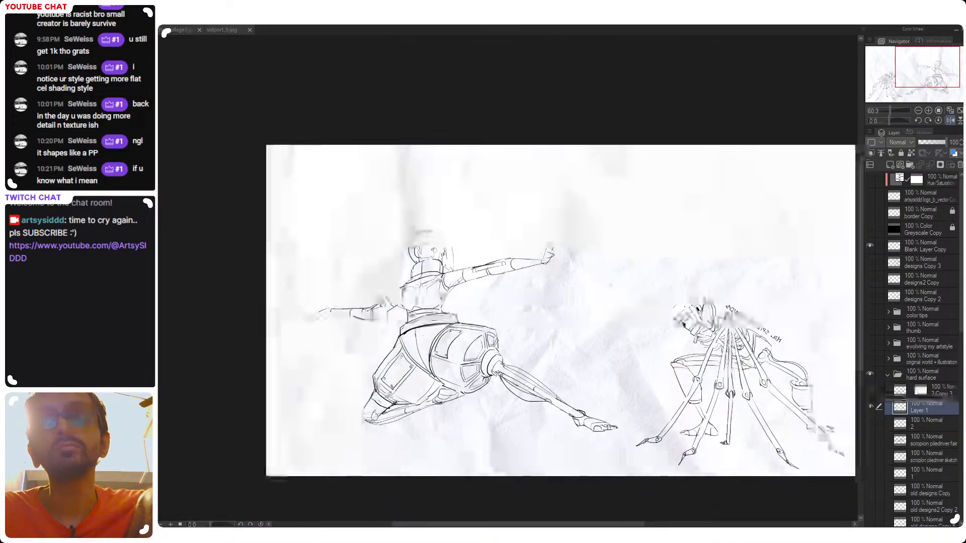
scroll(559, 247, up, 5)
drag(548, 233, 540, 268)
key(ctrl+z)
key(ctrl+z)
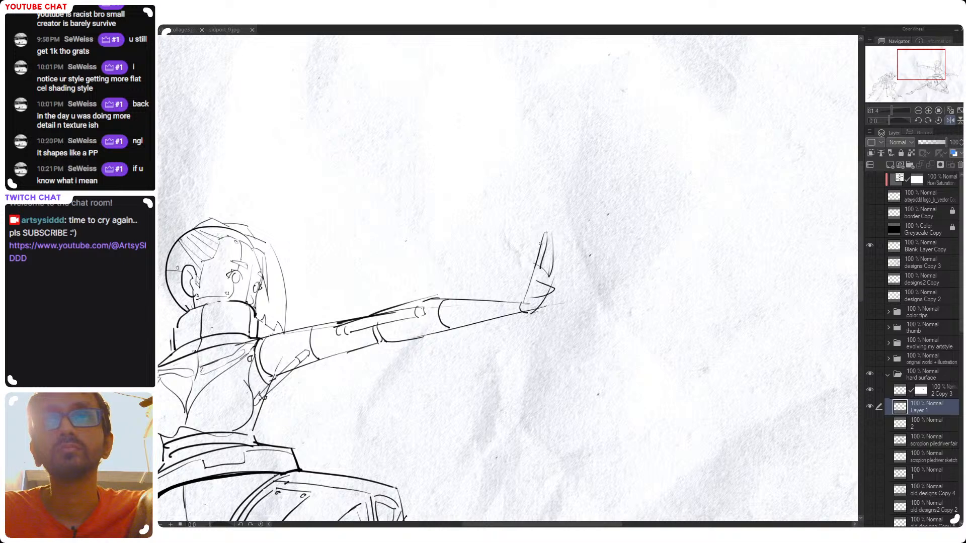
drag(548, 235, 547, 265)
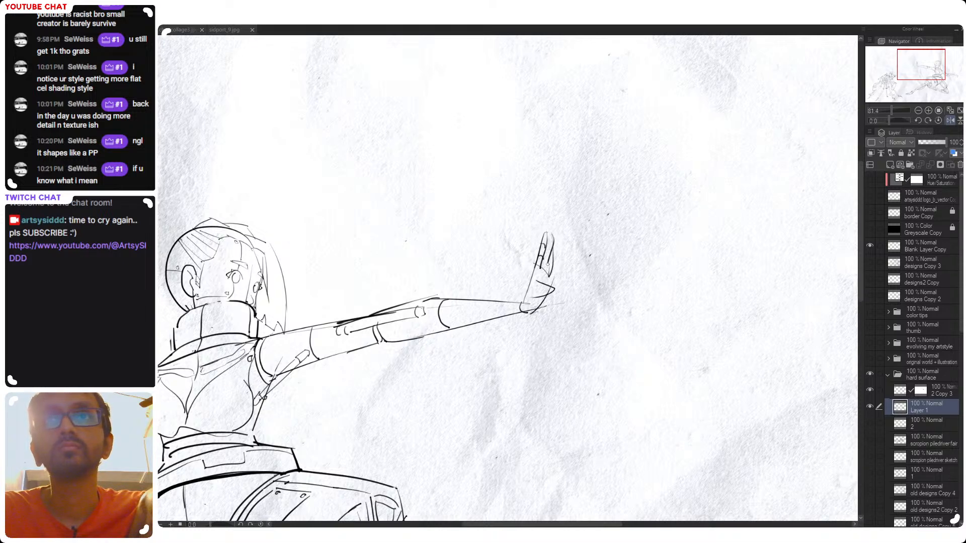
key(ctrl+z)
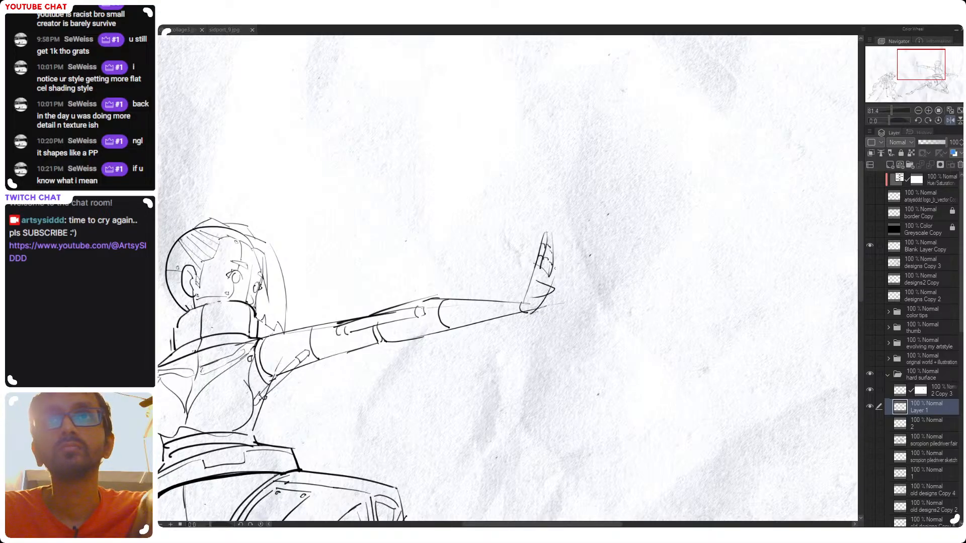
drag(563, 257, 552, 277)
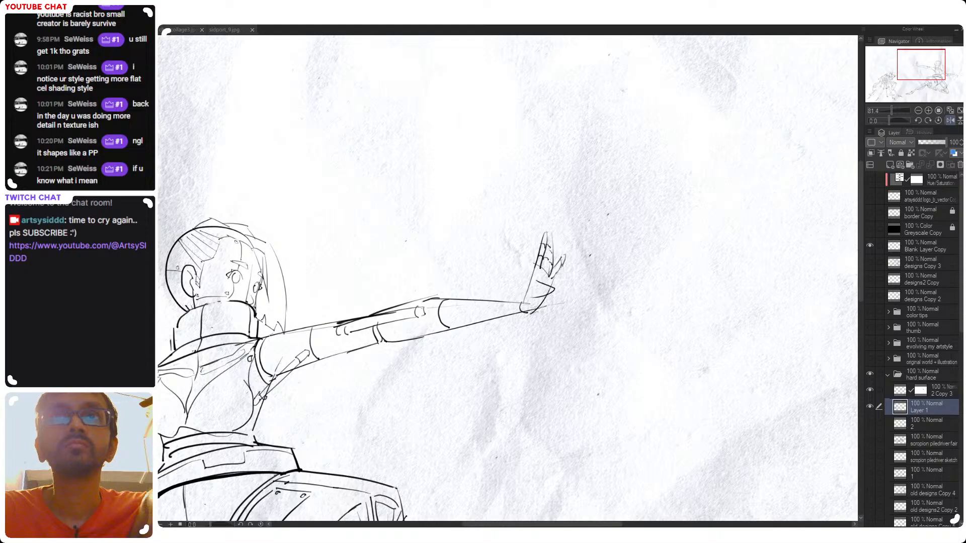
Sketch the palm's mechanical plate and the wrist joint lines on the raised hand, undoing unsatisfactory strokes
scroll(564, 289, down, 2)
scroll(564, 299, up, 2)
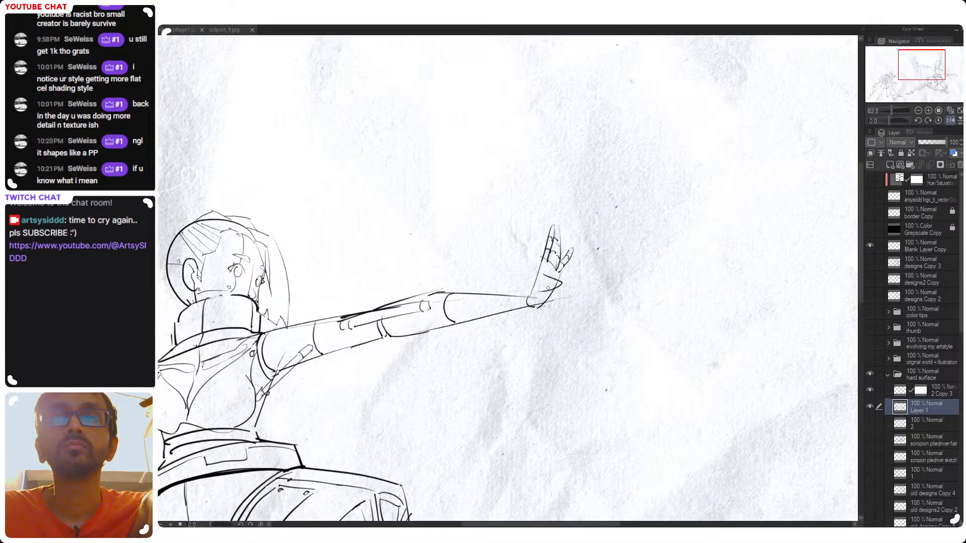
drag(555, 285, 537, 293)
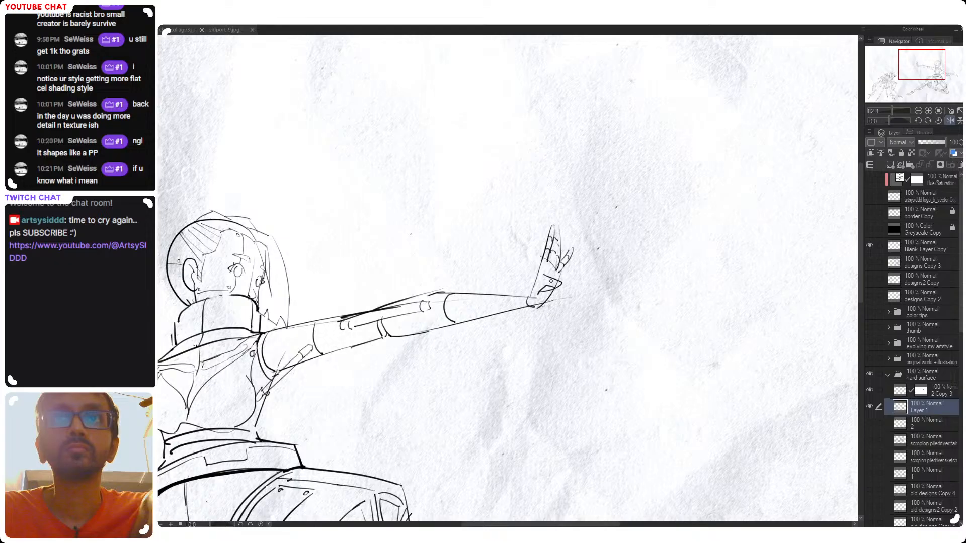
drag(543, 275, 536, 295)
key(ctrl+z)
key(ctrl+z)
mouse_move(547, 262)
mouse_down()
mouse_move(561, 277)
mouse_move(533, 309)
mouse_up()
key(ctrl+z)
key(ctrl+z)
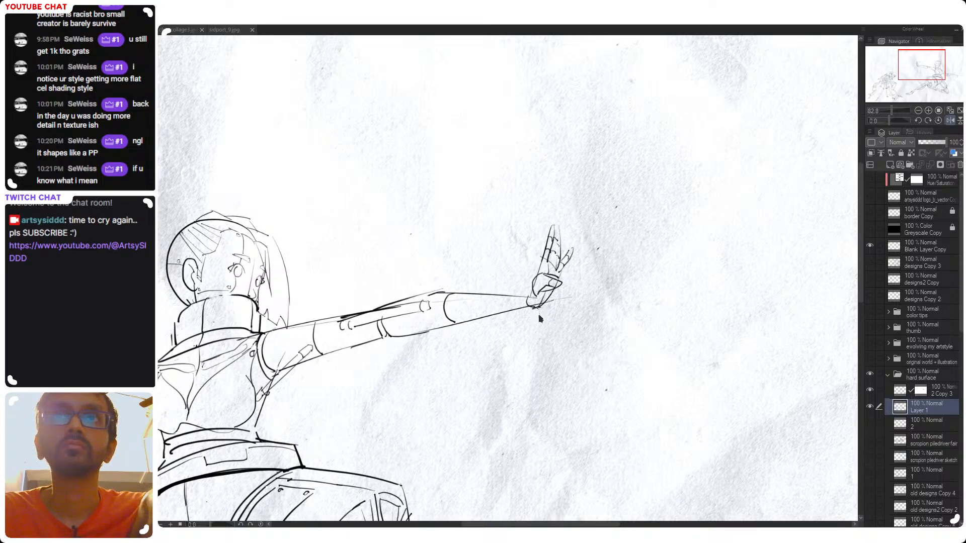
Unmirror the canvas and outline the thumb segment at the base of the lowered hand
key(h)
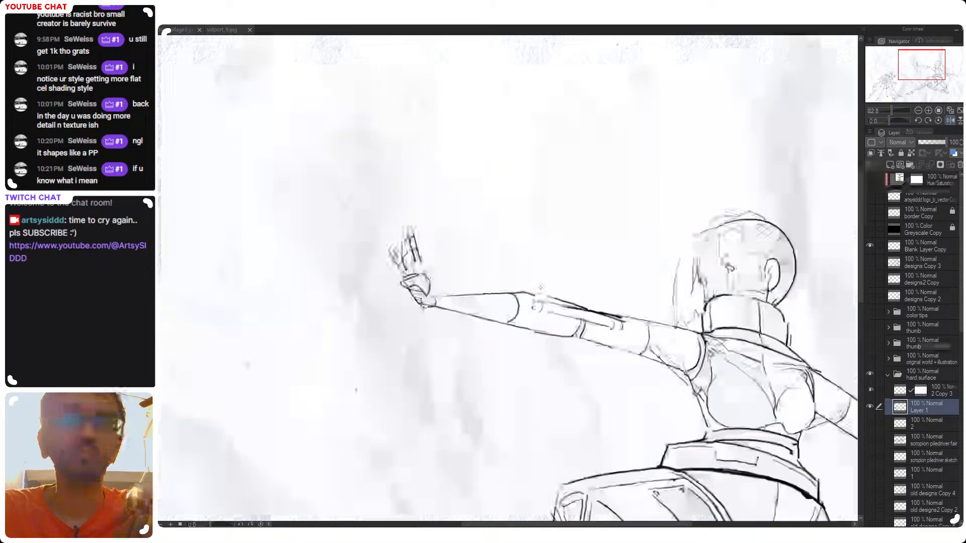
drag(681, 235, 300, 192)
drag(535, 317, 467, 244)
drag(570, 338, 635, 250)
mouse_move(614, 296)
mouse_down()
mouse_move(596, 305)
mouse_move(614, 306)
mouse_move(594, 308)
mouse_move(610, 312)
mouse_move(598, 316)
mouse_up()
key(ctrl+z)
key(ctrl+z)
key(ctrl+z)
key(ctrl+z)
mouse_move(600, 316)
mouse_down()
mouse_move(612, 315)
mouse_move(596, 283)
mouse_up()
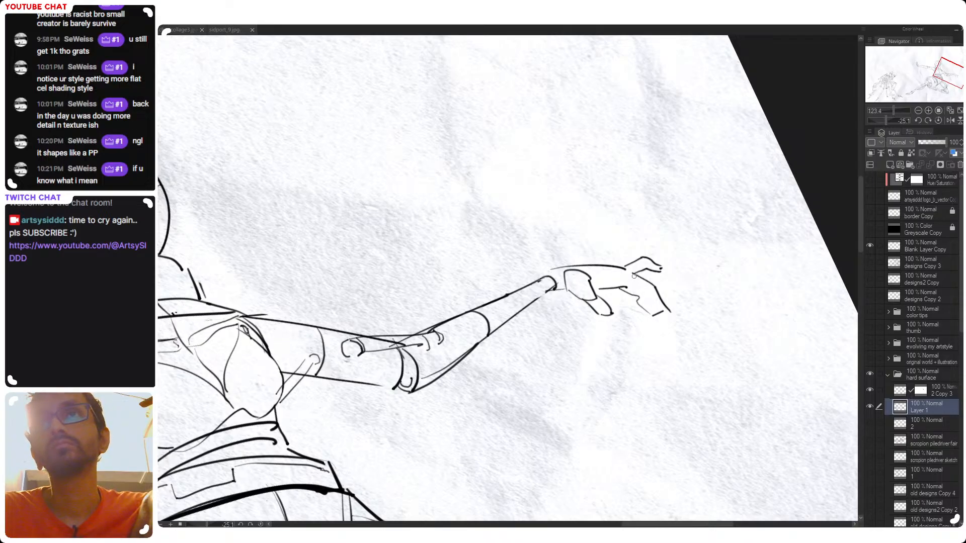
Add knuckle curves and finger joint lines to the lowered hand, reworking unsatisfactory strokes
drag(617, 270, 623, 282)
key(ctrl+z)
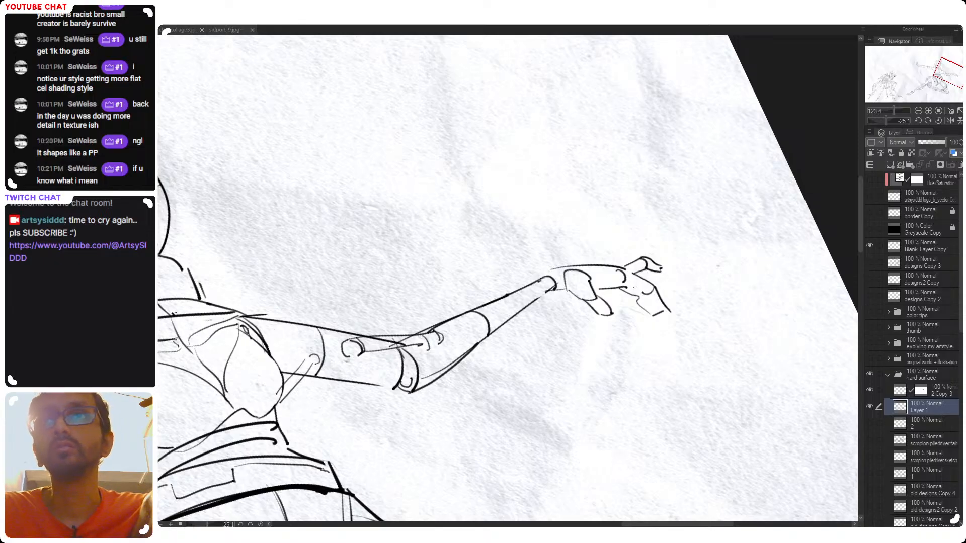
key(ctrl+z)
drag(643, 296, 638, 300)
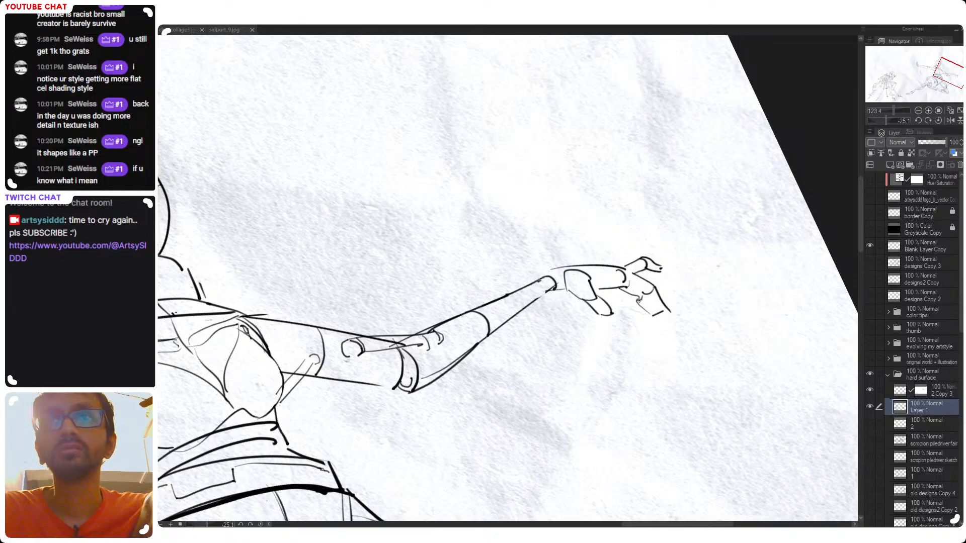
scroll(652, 330, down, 3)
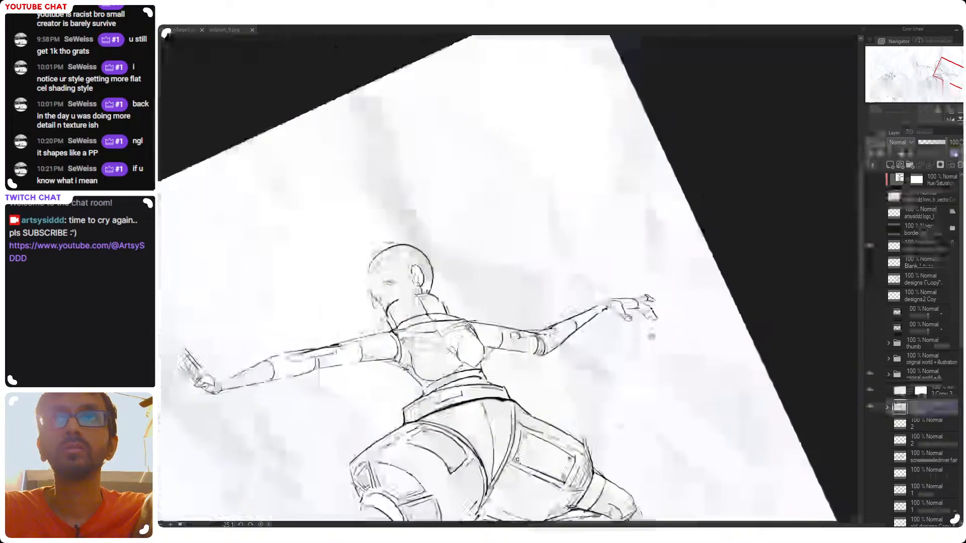
scroll(652, 337, up, 3)
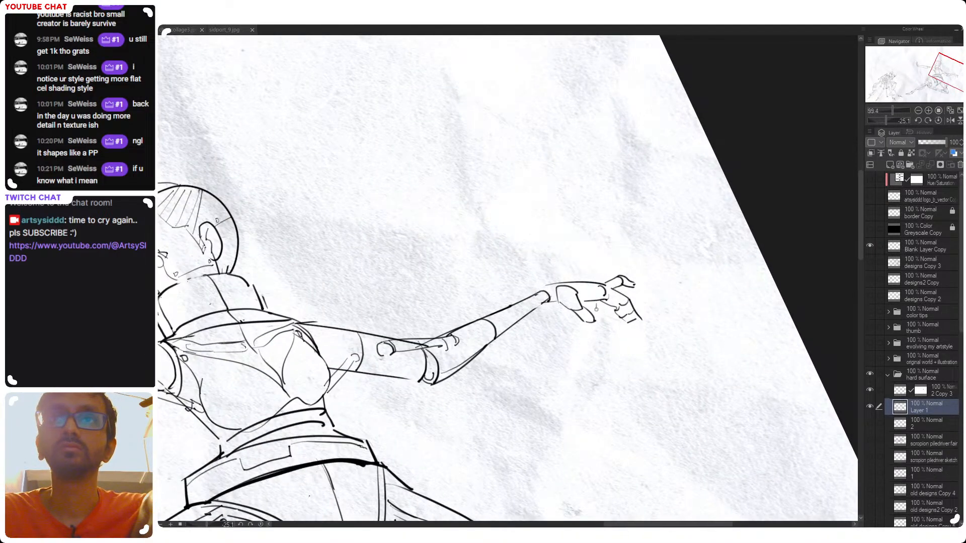
mouse_move(603, 303)
mouse_down()
mouse_move(604, 323)
mouse_move(595, 310)
mouse_up()
key(ctrl+z)
drag(648, 295, 615, 331)
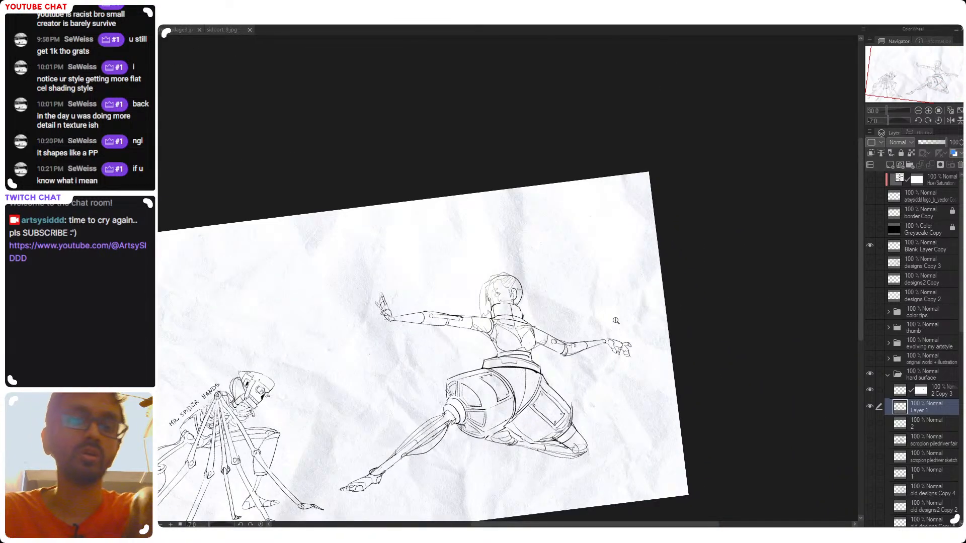
Mirror and straighten the canvas, and redraw the raised arm's forearm with a smoother curved outline from elbow to wrist
key(v)
key(v)
key(h)
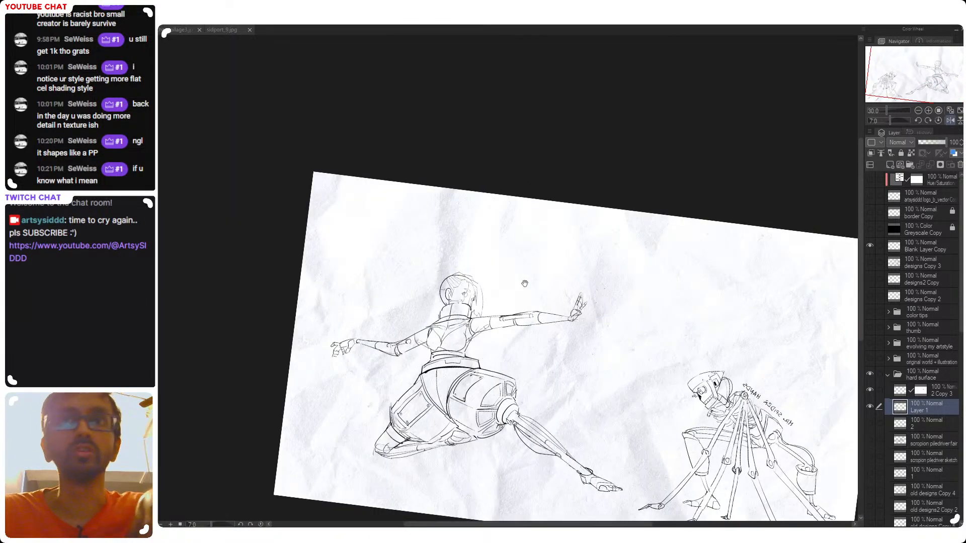
drag(525, 283, 603, 260)
drag(383, 284, 412, 297)
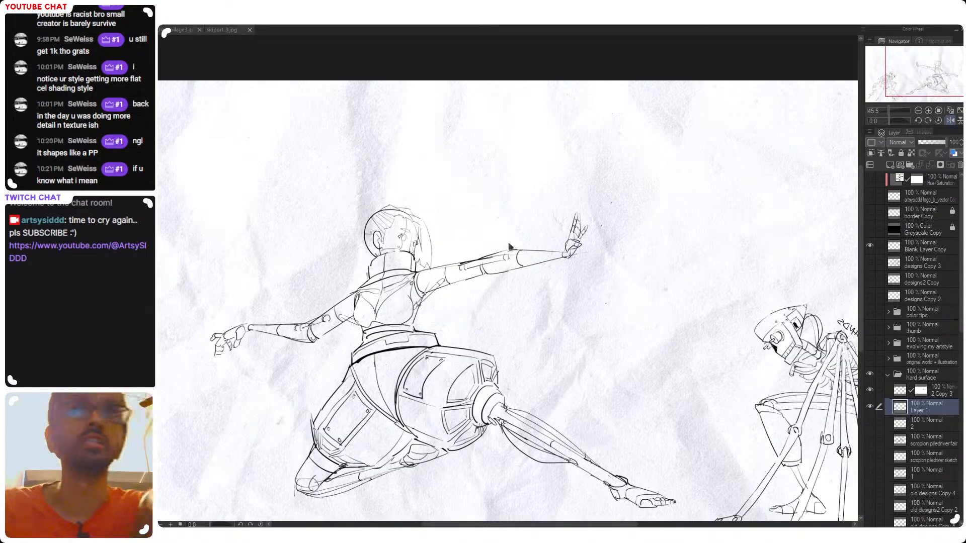
mouse_move(517, 248)
mouse_down()
mouse_move(535, 253)
mouse_move(520, 265)
mouse_up()
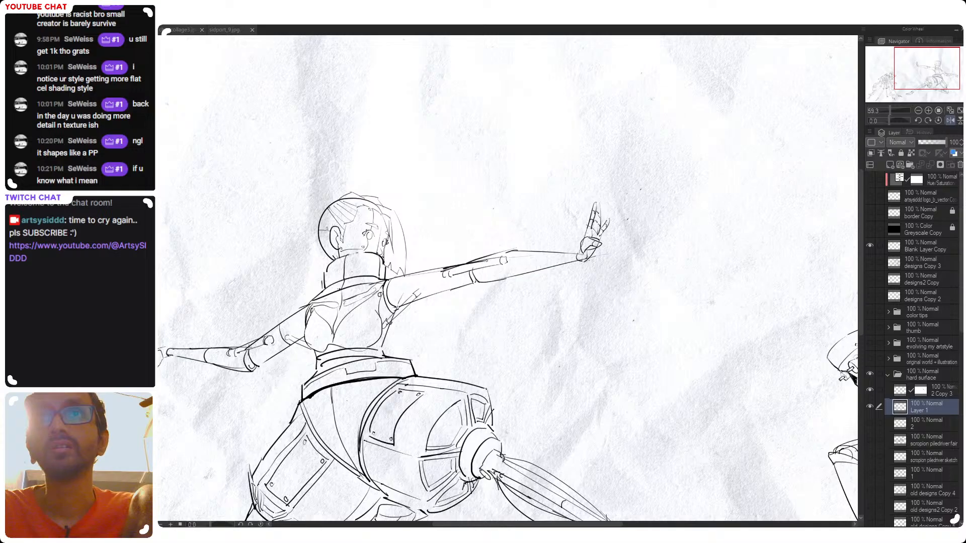
drag(474, 276, 528, 262)
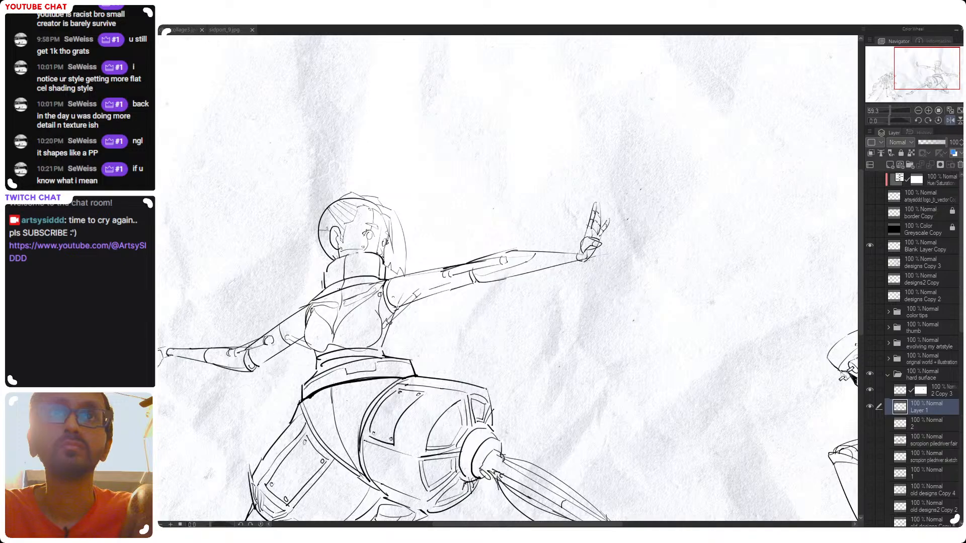
Strengthen the raised arm's elbow and upper-arm outline, and add an inner contour line along the lowered arm's forearm
drag(452, 275, 458, 278)
drag(392, 281, 428, 275)
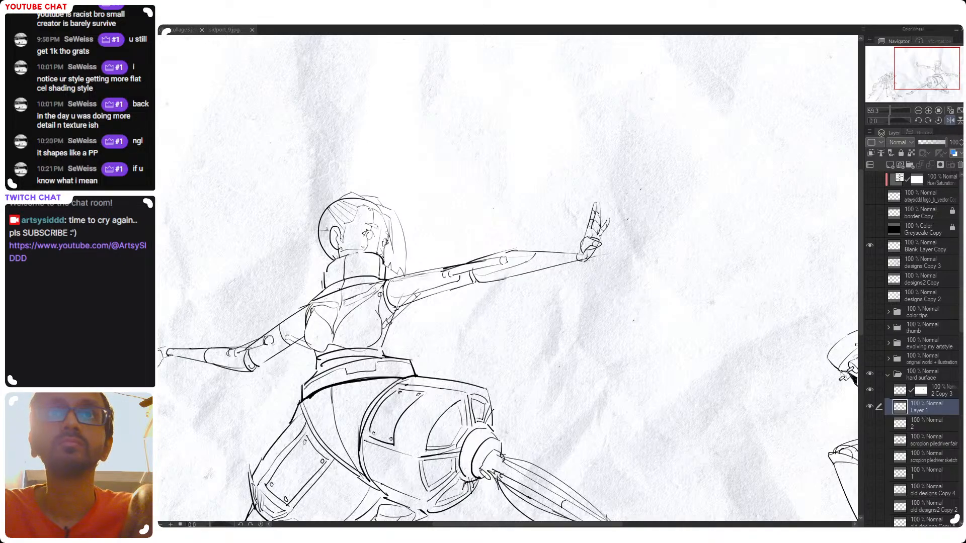
drag(412, 318, 532, 293)
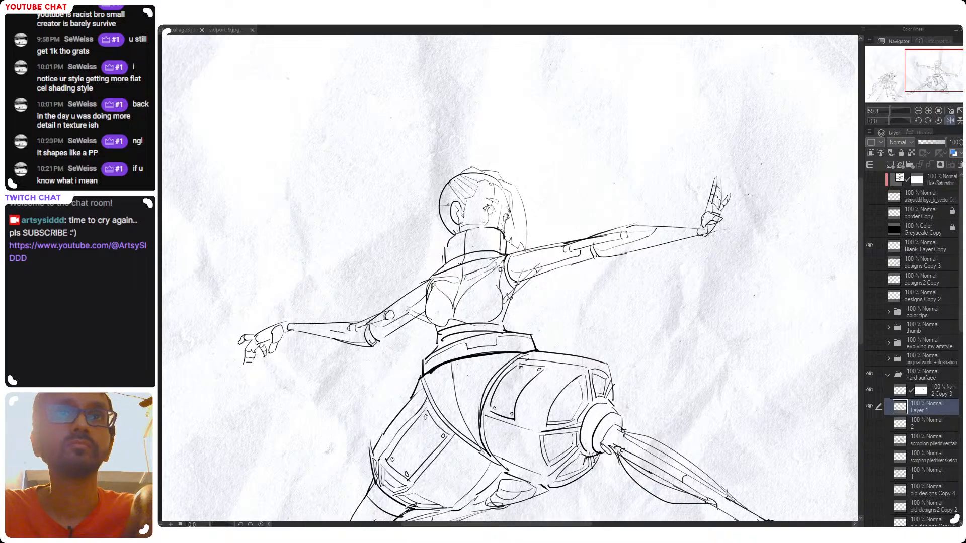
drag(313, 325, 358, 335)
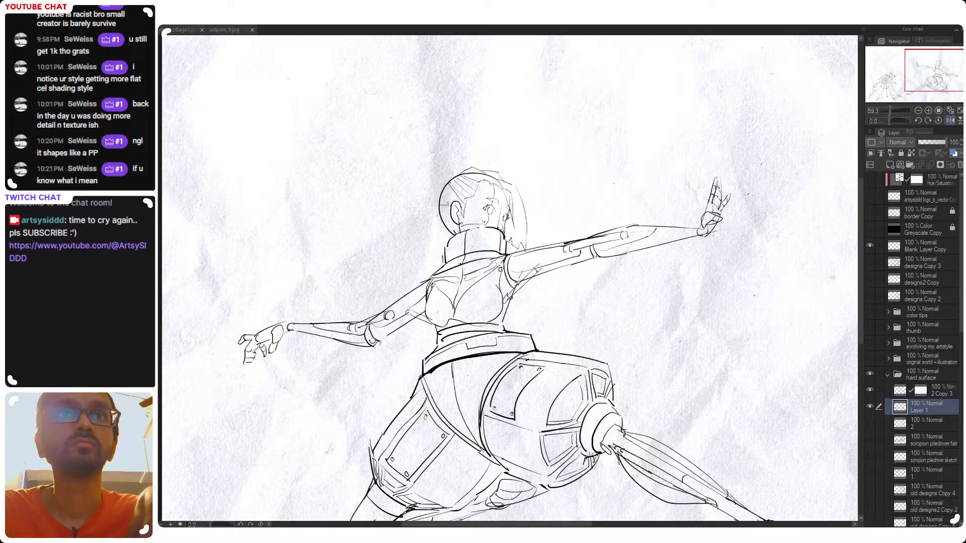
Examine the whole figure's pose and proportions in unmirrored, rotated and upright canvas views
scroll(390, 348, down, 4)
key(h)
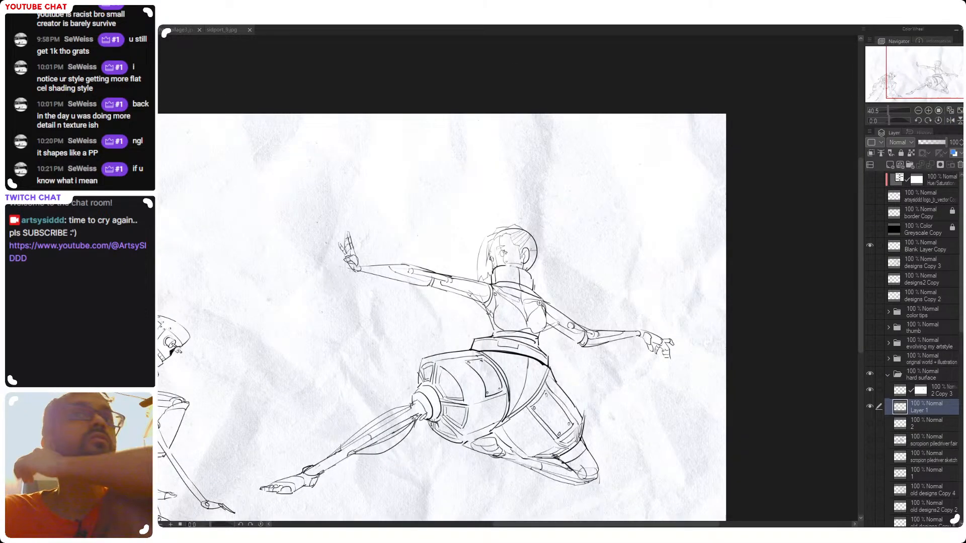
drag(548, 274, 514, 233)
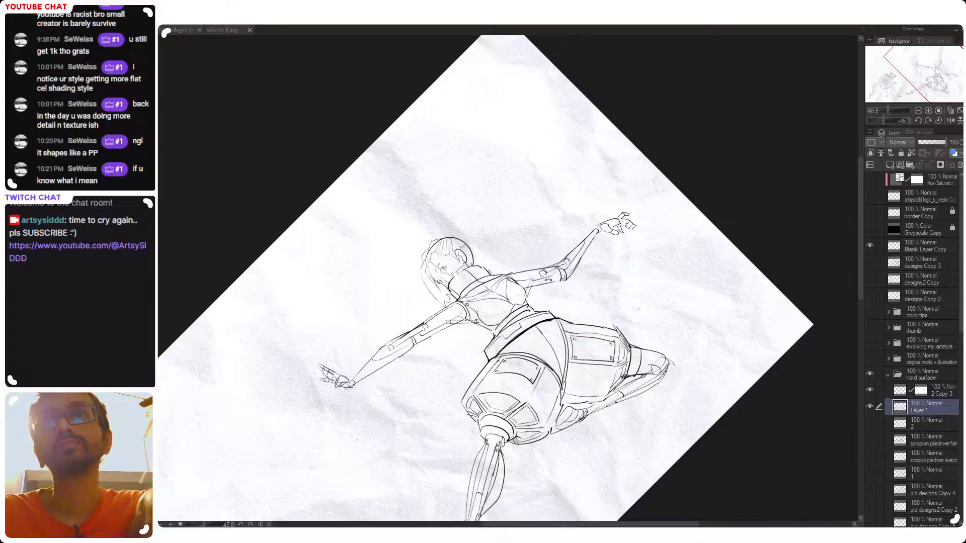
mouse_move(610, 318)
mouse_down()
mouse_move(614, 330)
mouse_move(611, 318)
mouse_up()
drag(618, 414, 578, 347)
drag(609, 332, 586, 356)
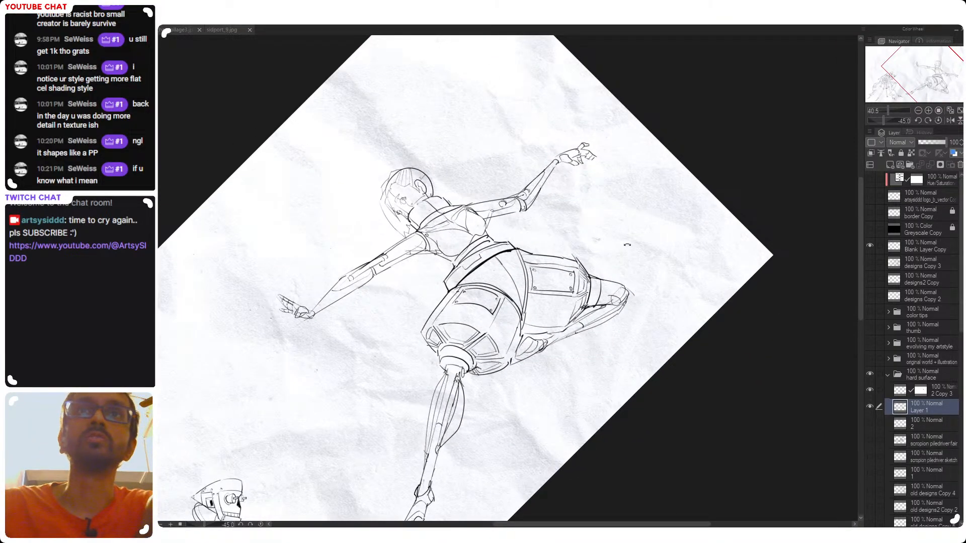
drag(626, 301, 572, 269)
drag(518, 317, 609, 450)
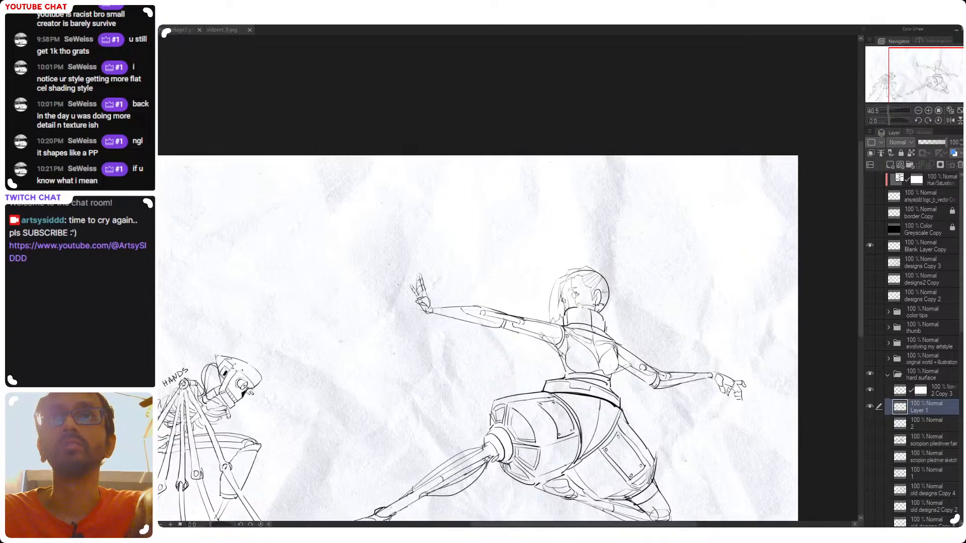
Clean up stray lines at the front of the face using the 2 Copy 3 layer's mask
drag(610, 277, 655, 304)
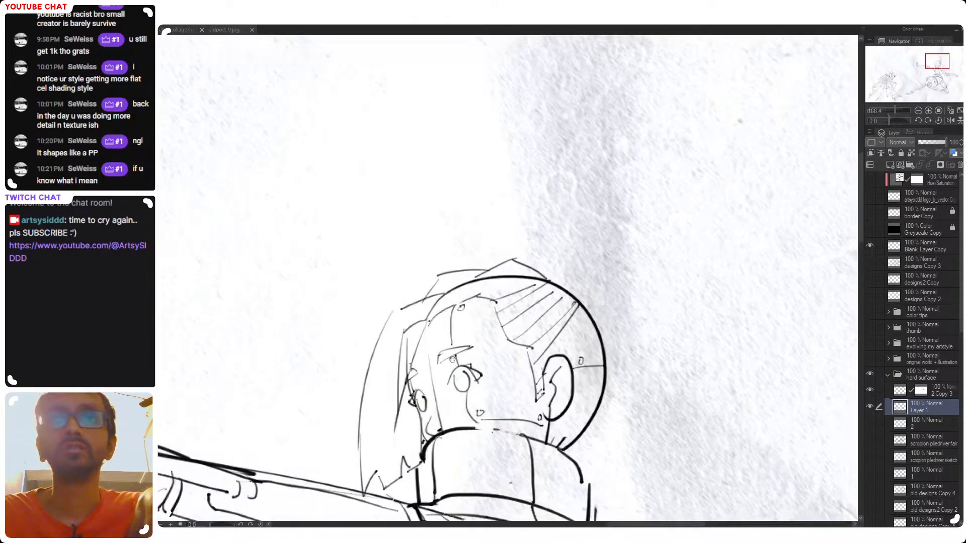
drag(588, 324, 646, 302)
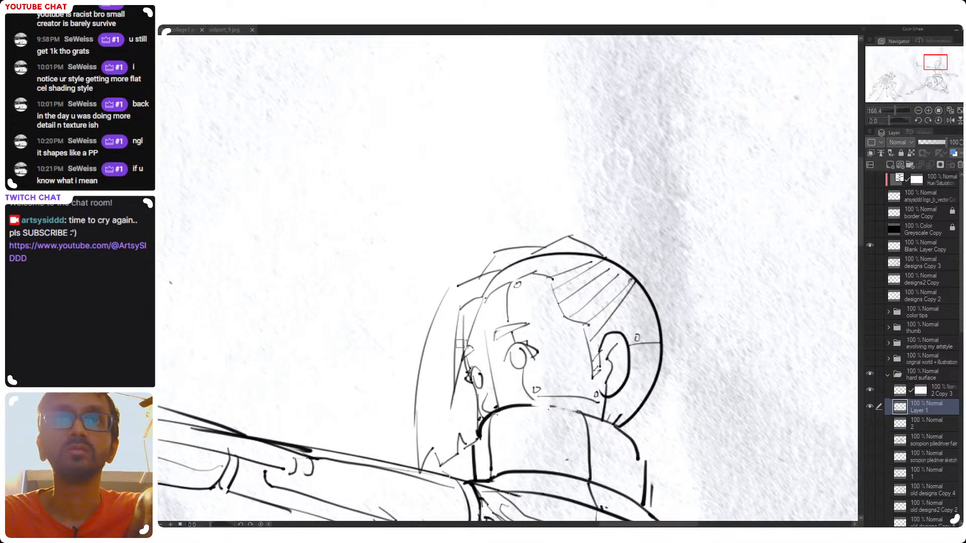
click(918, 394)
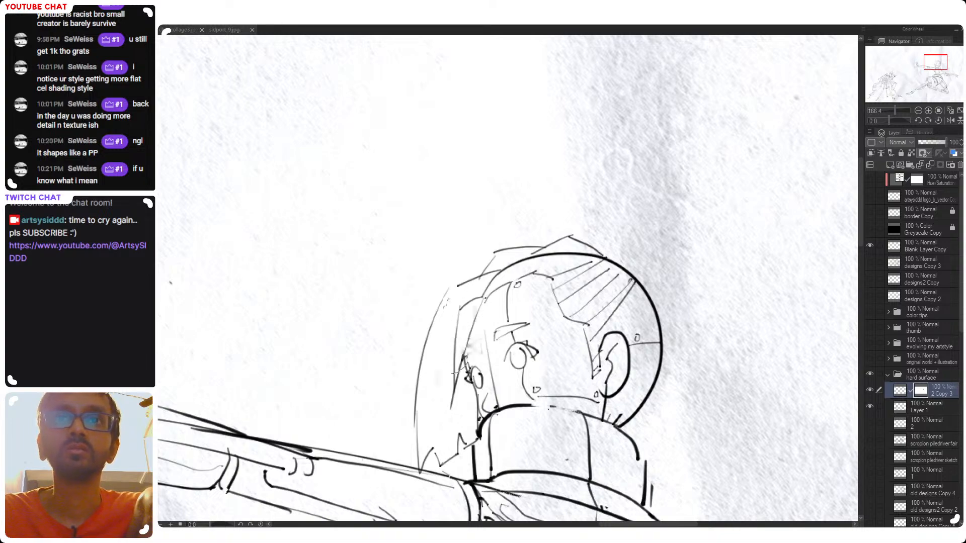
mouse_move(482, 290)
mouse_down()
mouse_move(568, 259)
mouse_move(627, 271)
mouse_move(532, 241)
mouse_up()
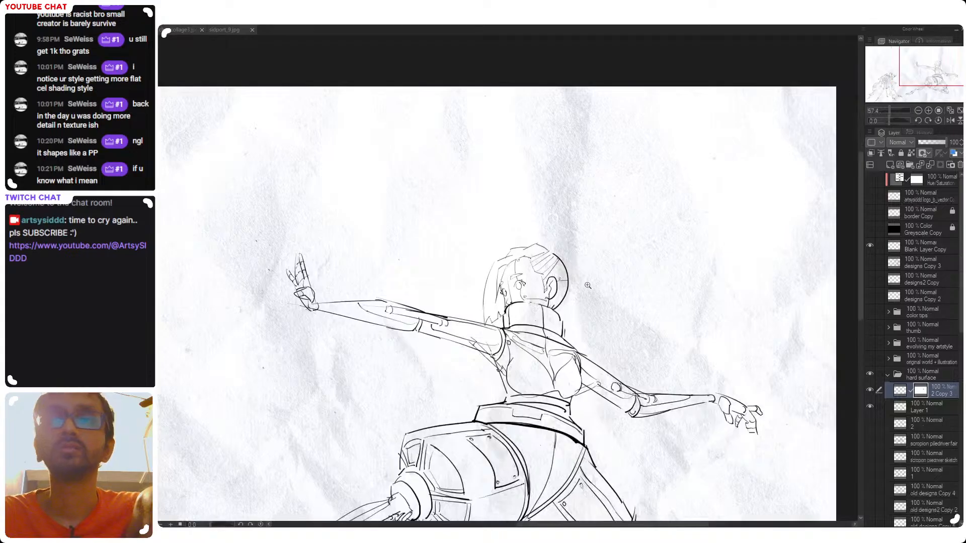
drag(594, 286, 556, 294)
drag(604, 319, 580, 305)
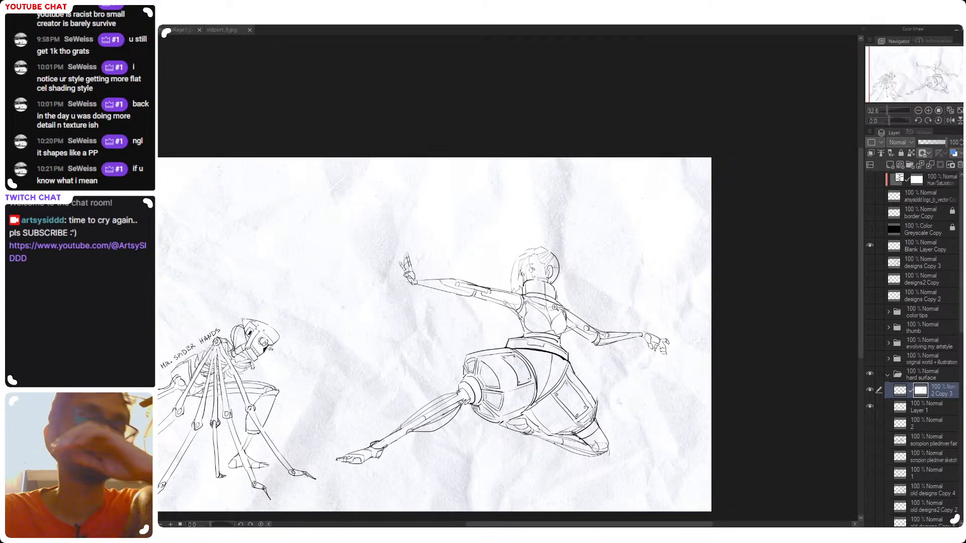
Compare the 2 Copy 3 line work with Layer 1 by toggling its visibility, and examine the figure's pose upright and rotated
click(915, 410)
mouse_move(537, 326)
mouse_down()
mouse_move(535, 305)
mouse_move(569, 297)
mouse_up()
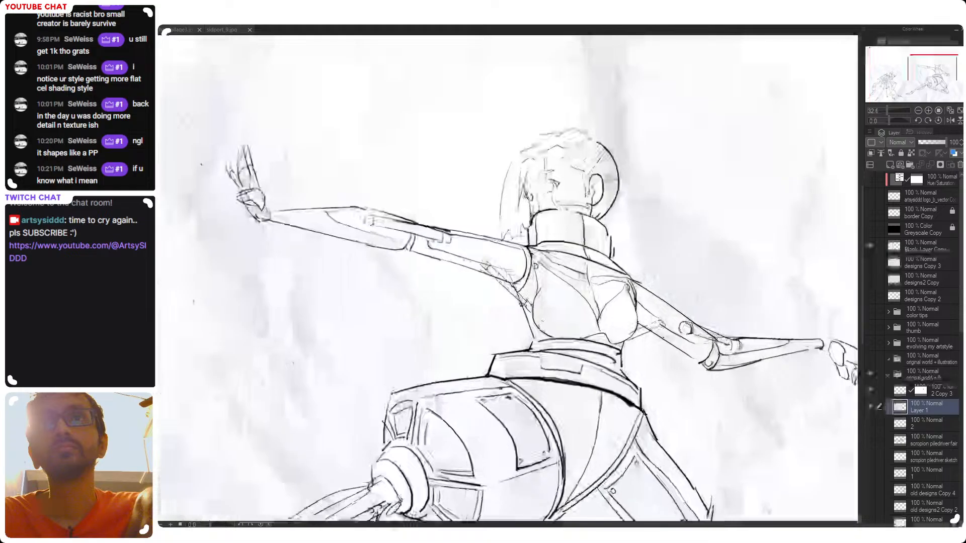
click(888, 390)
click(871, 390)
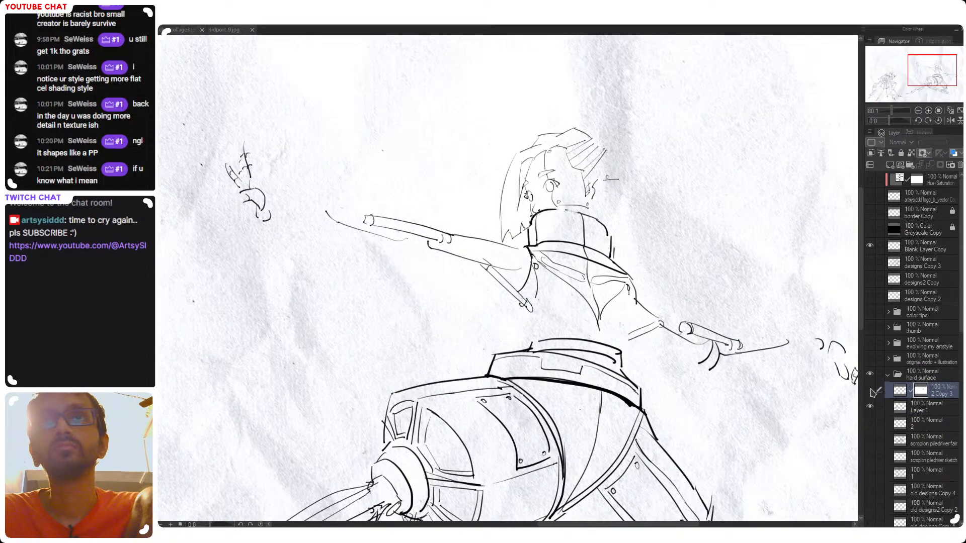
click(871, 391)
scroll(523, 292, up, 2)
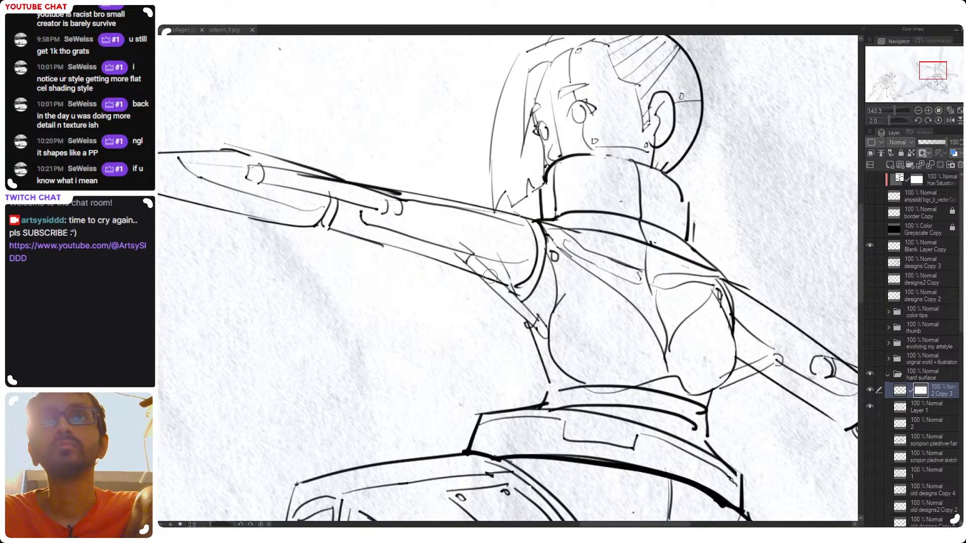
scroll(490, 276, down, 2)
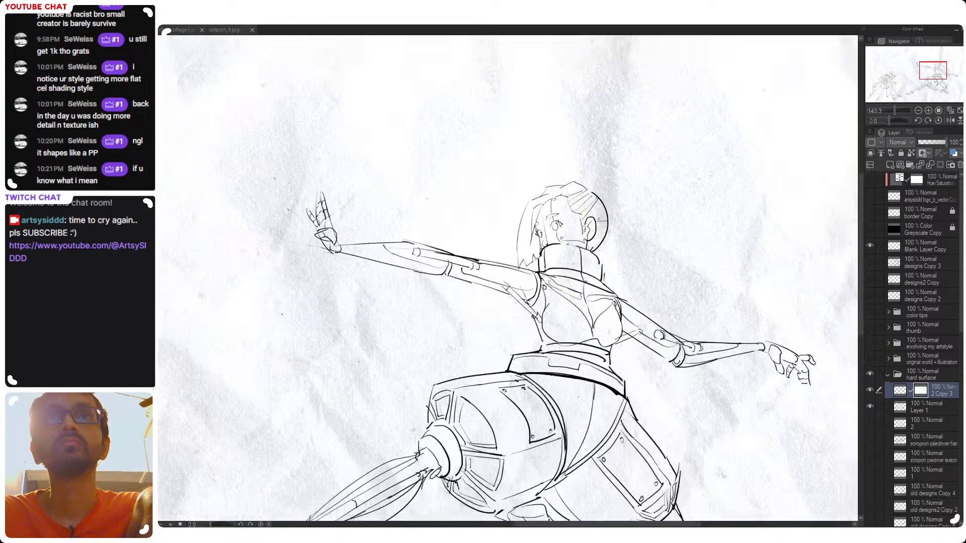
scroll(526, 314, down, 1)
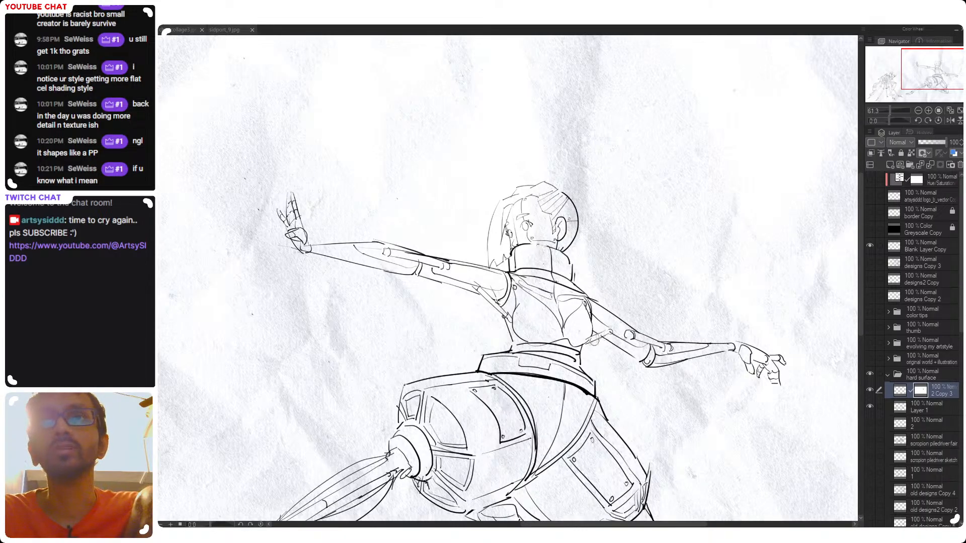
scroll(600, 353, down, 2)
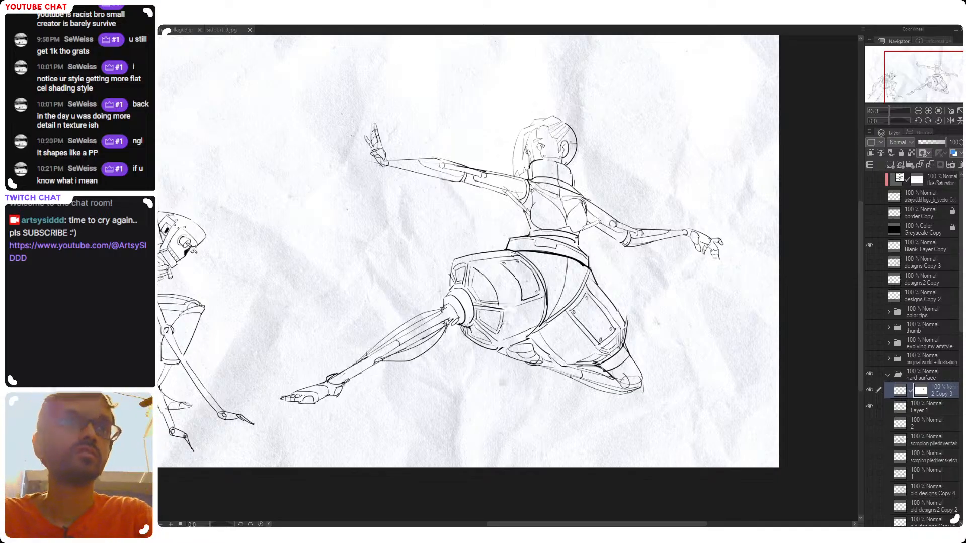
drag(509, 397, 517, 400)
drag(582, 286, 618, 222)
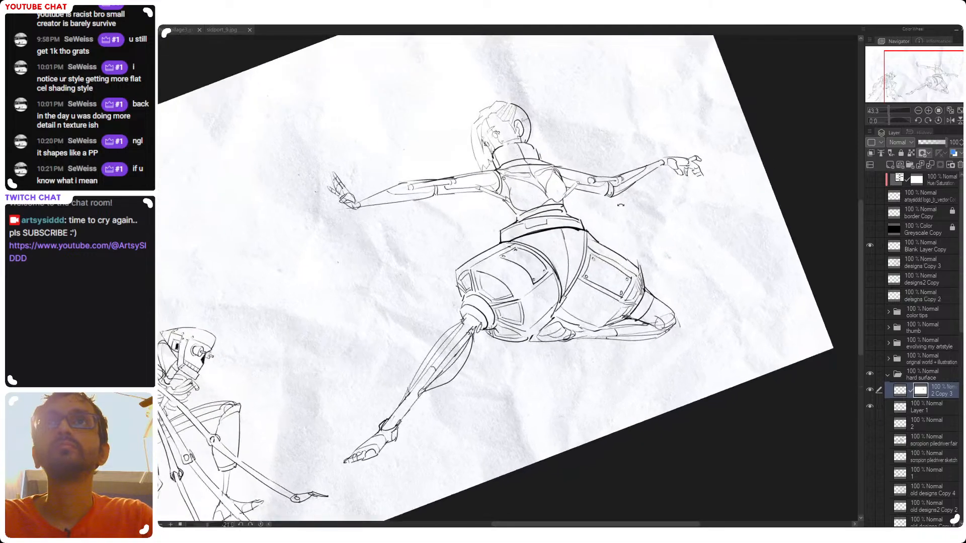
drag(568, 182, 591, 162)
drag(582, 269, 603, 317)
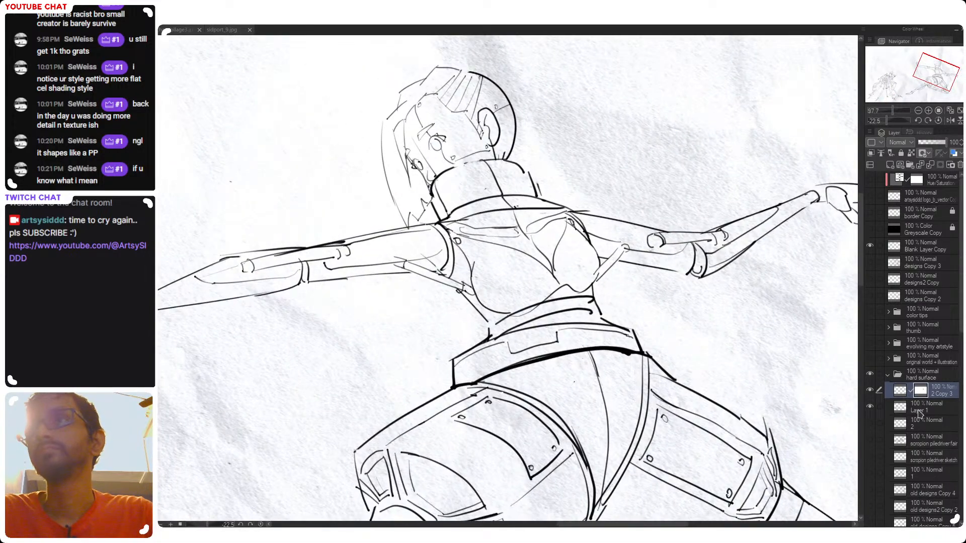
click(921, 411)
click(870, 390)
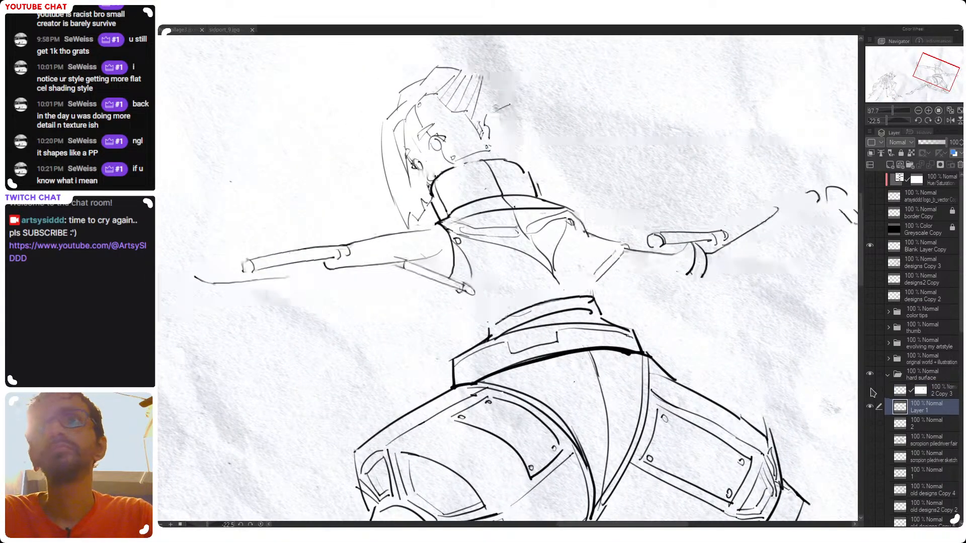
click(870, 390)
Rework the chest's side contours on the 2 Copy 3 layer, undoing unsatisfactory strokes, and save the drawing
click(917, 395)
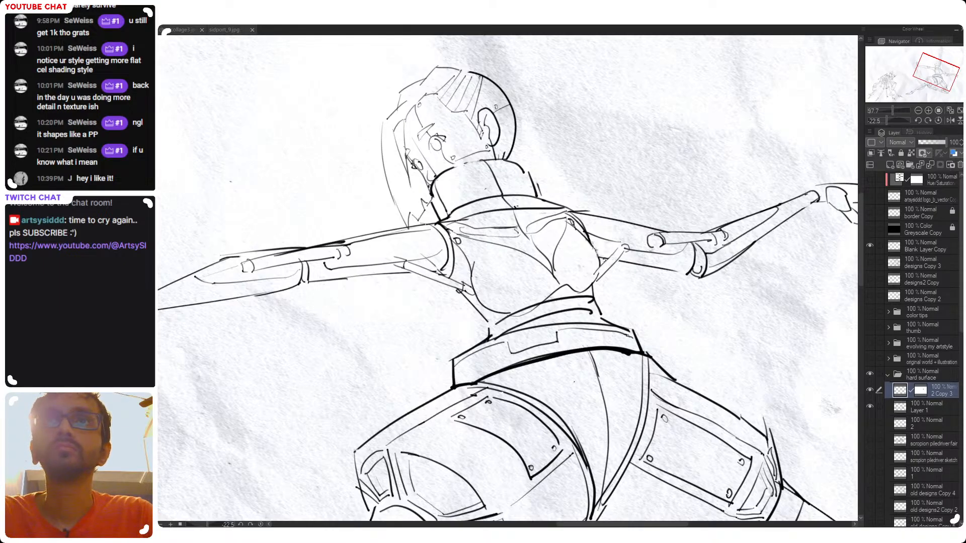
drag(590, 243, 605, 257)
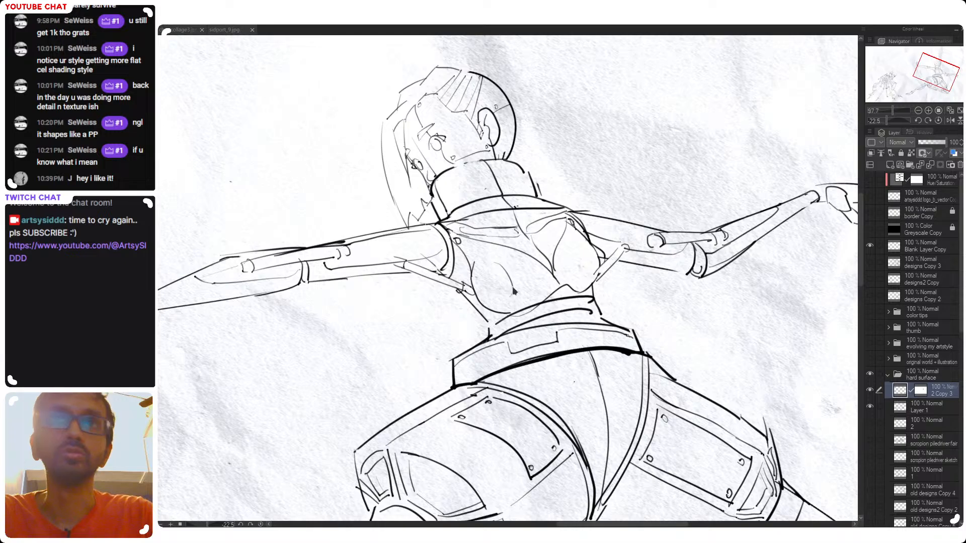
key(ctrl+z)
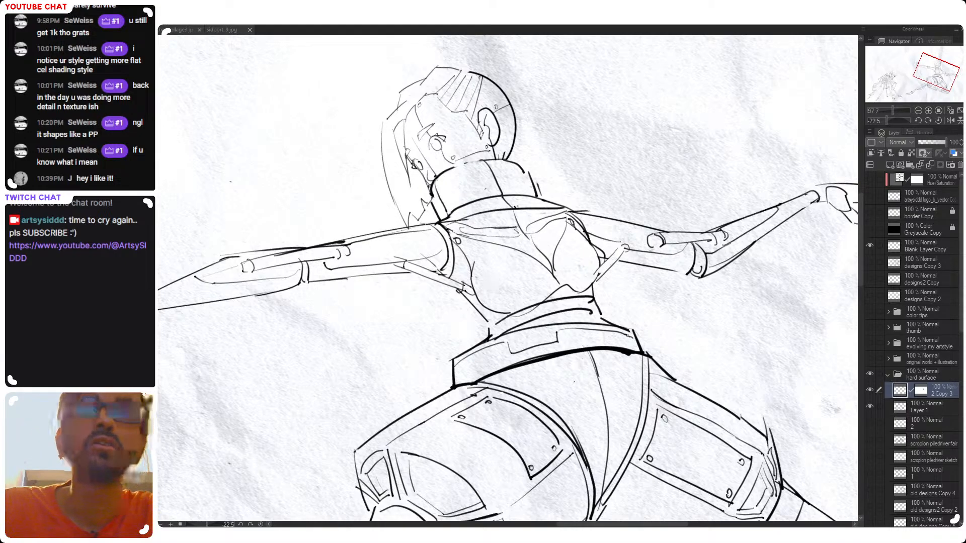
key(ctrl+z)
mouse_move(471, 273)
mouse_down()
mouse_move(483, 312)
mouse_move(516, 315)
mouse_up()
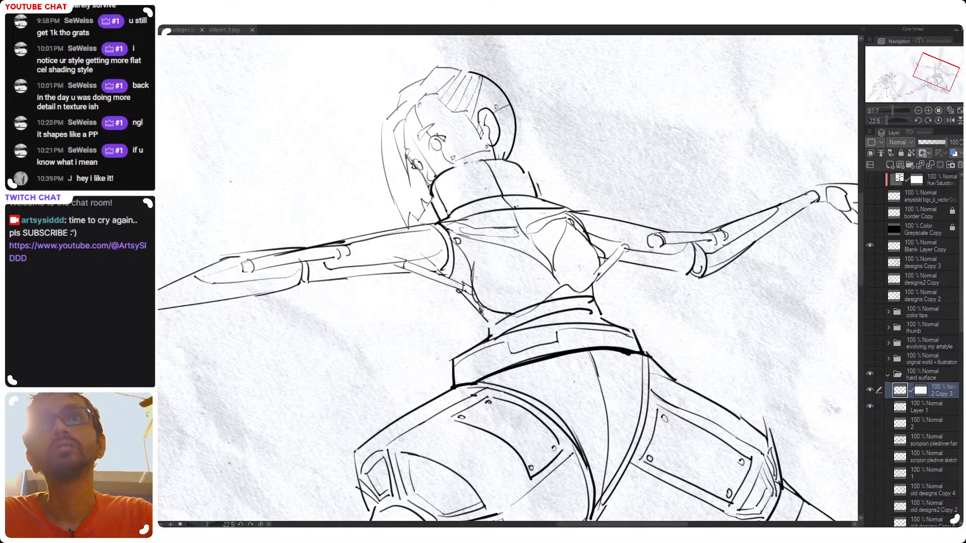
key(ctrl+z)
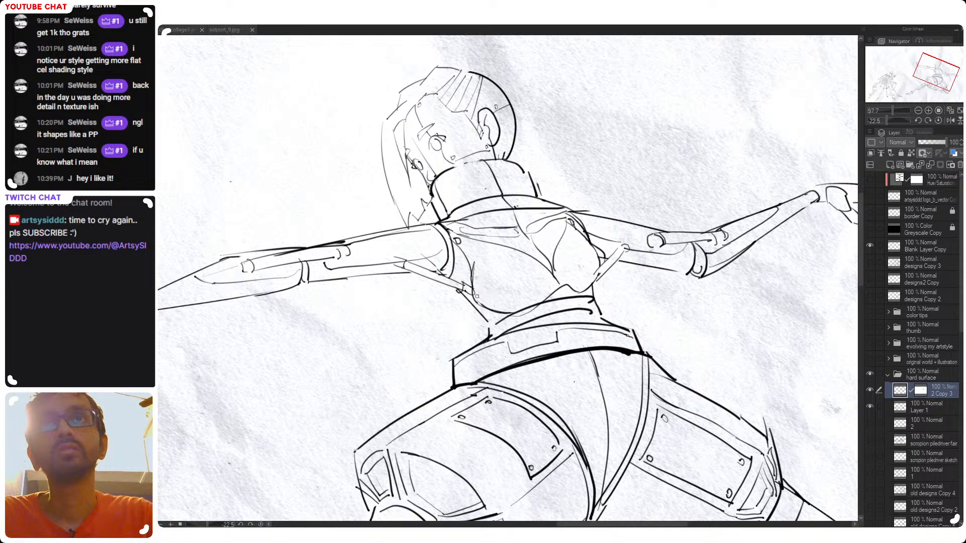
key(ctrl+z)
drag(474, 265, 468, 292)
key(ctrl+z)
drag(557, 298, 518, 290)
key(ctrl+s)
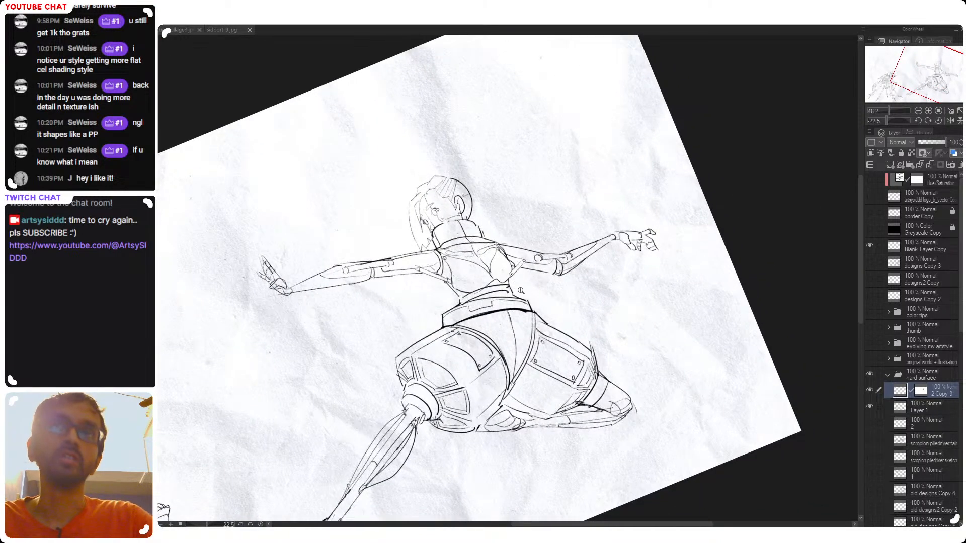
Rework the chest outline beside the lowered arm, undoing the unsatisfactory strokes
shift+drag(550, 218, 557, 242)
drag(499, 292, 512, 311)
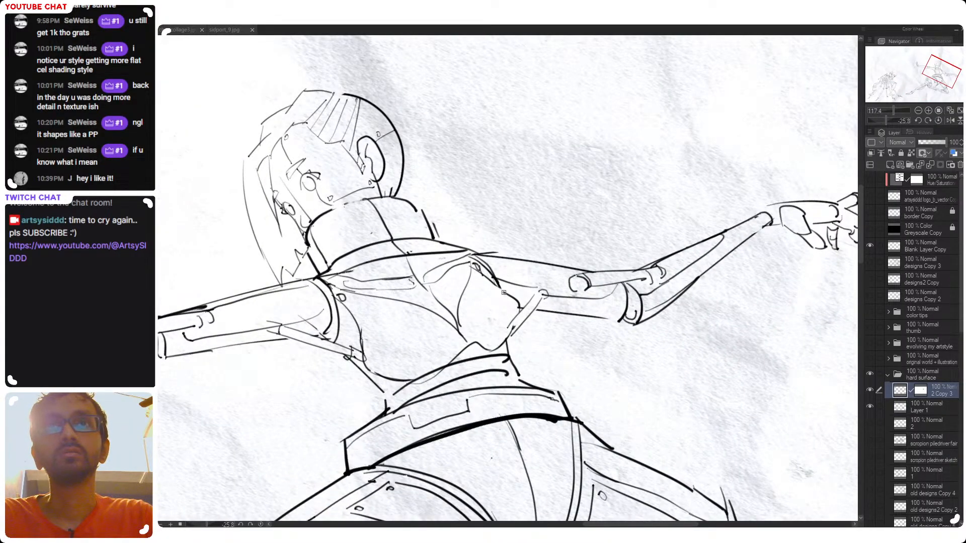
drag(494, 284, 514, 302)
key(ctrl+z)
key(ctrl+z)
ctrl+drag(556, 262, 519, 261)
mouse_move(519, 261)
shift+mouse_down()
mouse_move(573, 290)
mouse_move(523, 176)
shift+mouse_up()
Clean up the lines where the chest meets the waist using the 2 Copy 3 layer's mask
ctrl+drag(502, 292, 525, 293)
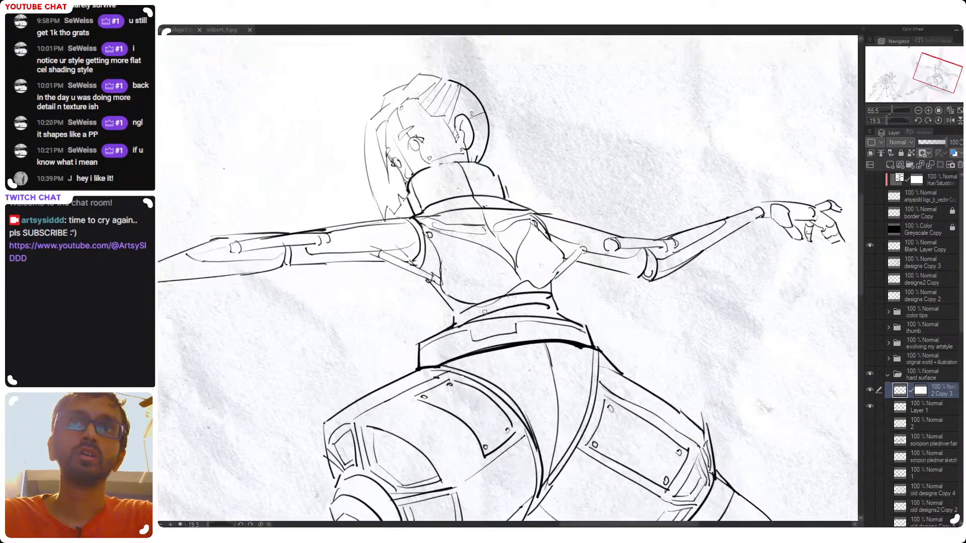
key(ctrl+z)
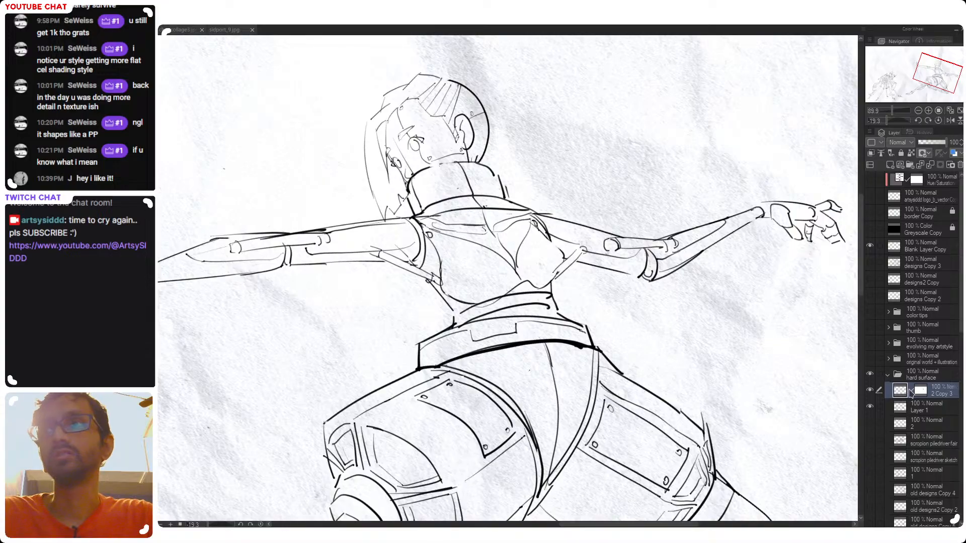
click(919, 390)
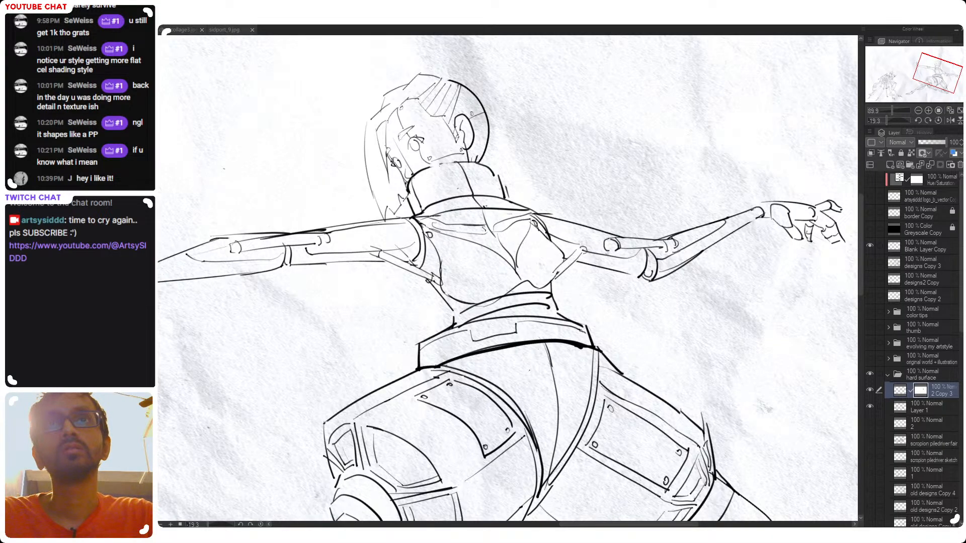
drag(476, 305, 501, 299)
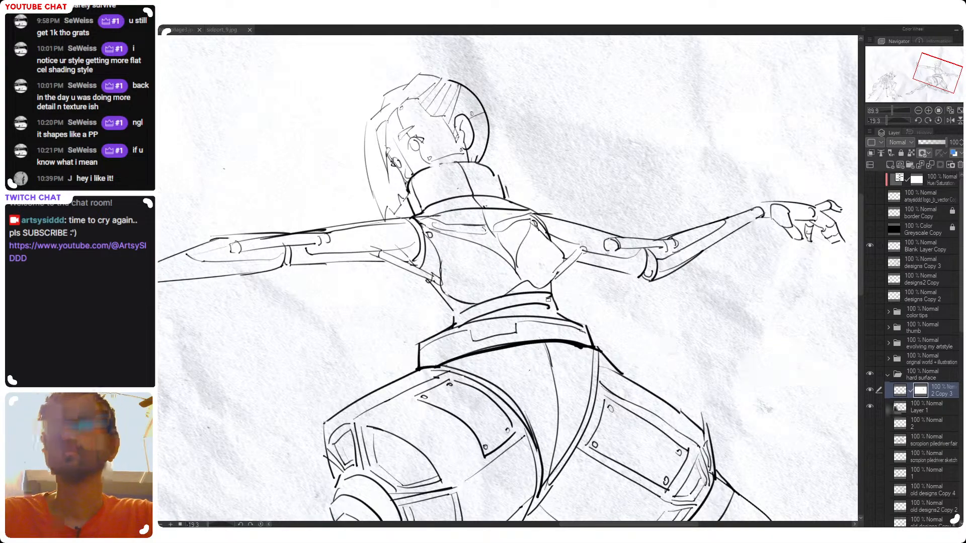
Mirror the canvas and draw curved waistband lines above the belt on Layer 1, redoing unsatisfactory strokes
click(899, 407)
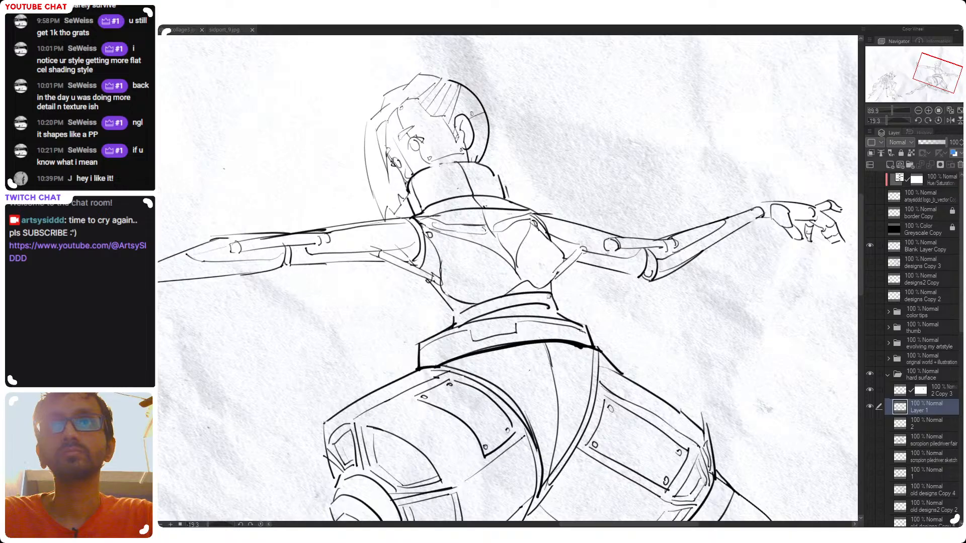
drag(594, 310, 546, 310)
drag(640, 309, 614, 324)
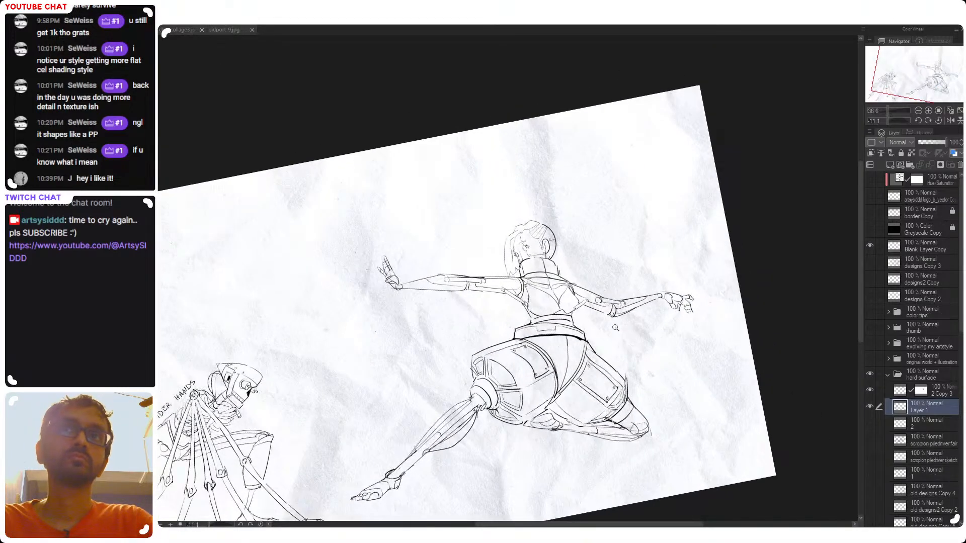
key(h)
drag(446, 355, 504, 335)
drag(546, 288, 536, 272)
drag(477, 324, 505, 320)
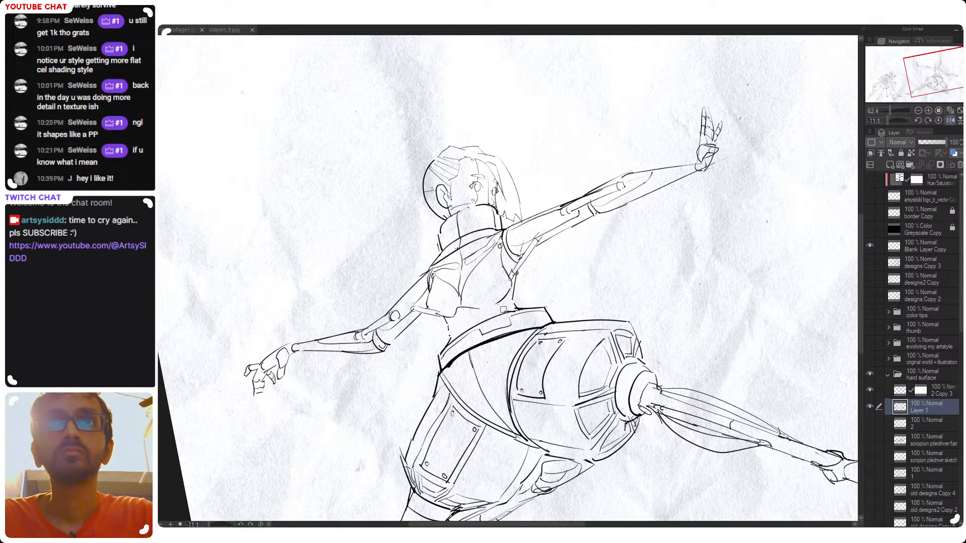
drag(460, 322, 496, 306)
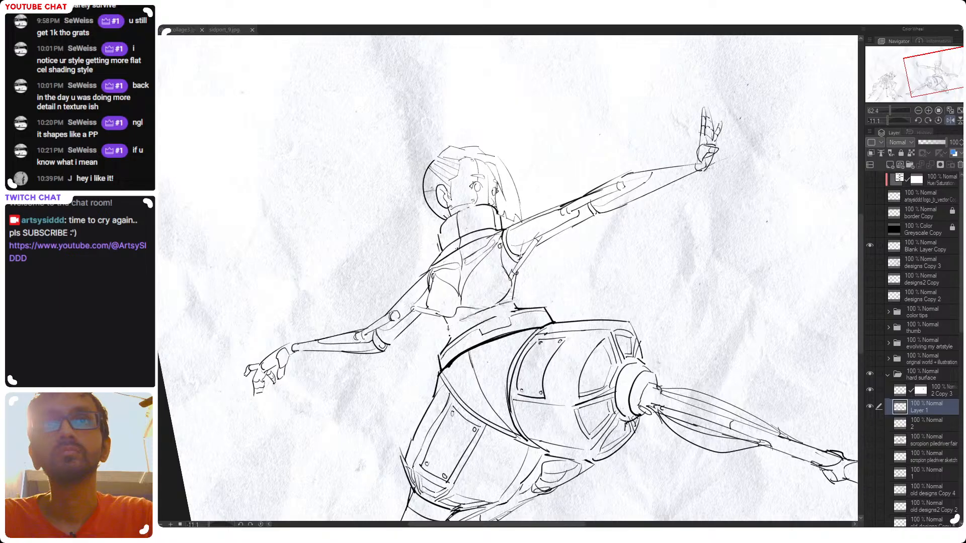
key(ctrl+z)
key(ctrl+z)
drag(449, 329, 495, 305)
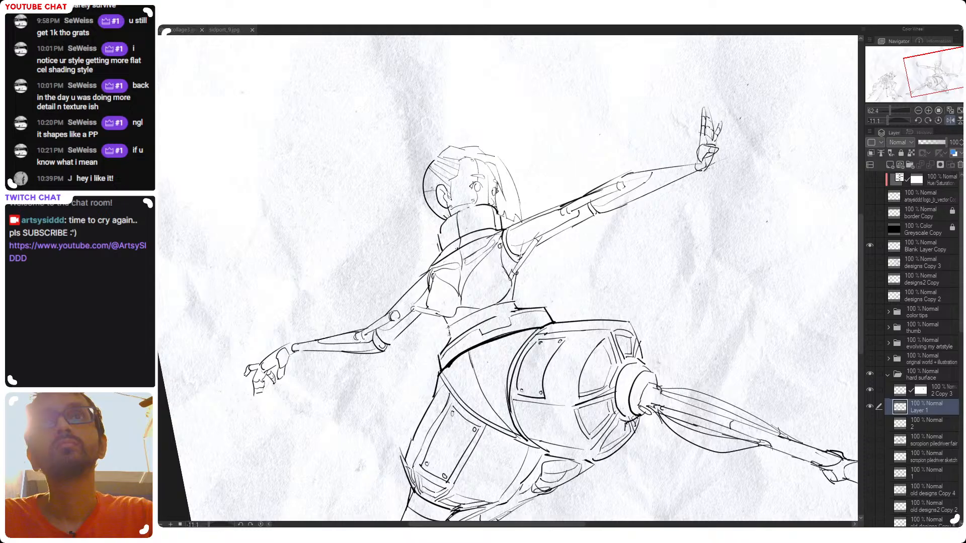
drag(451, 336, 478, 320)
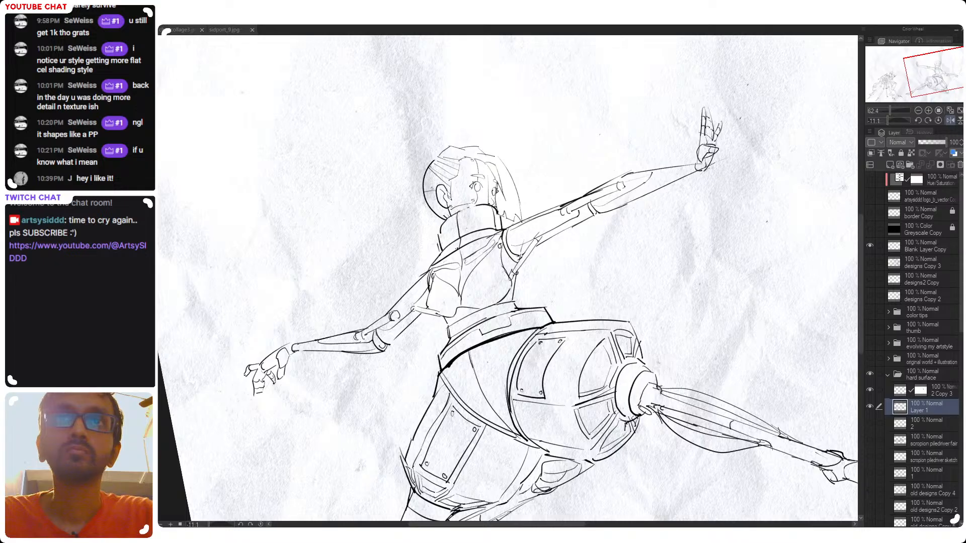
Restore the unmirrored canvas and sketch short panel lines on the lower pelvis between the thighs, undoing unsatisfactory strokes
drag(558, 283, 572, 319)
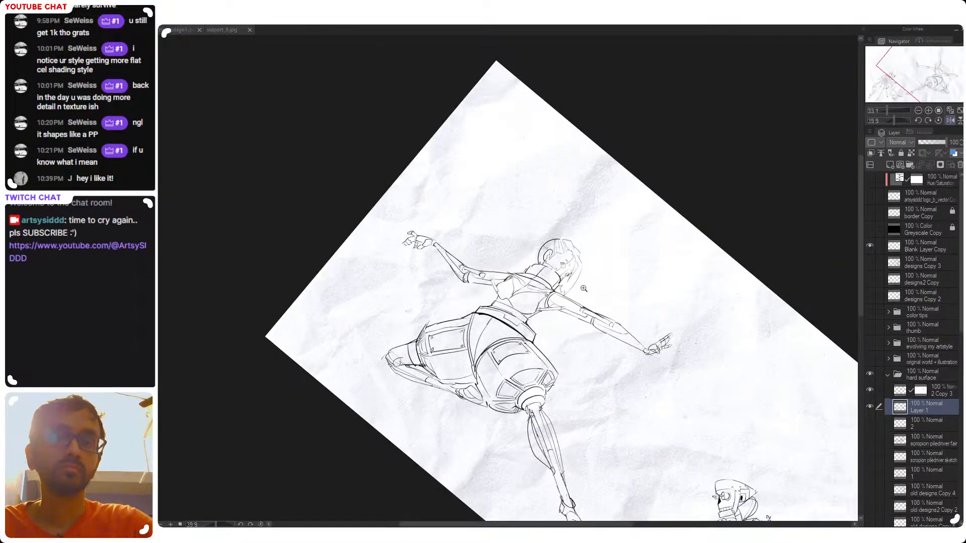
key(h)
drag(510, 305, 689, 330)
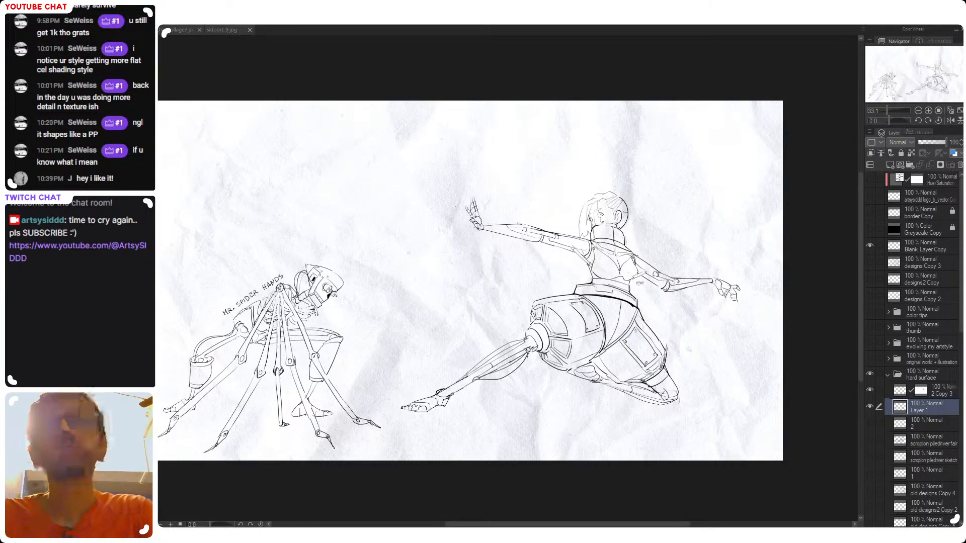
drag(640, 284, 619, 288)
drag(667, 308, 665, 260)
drag(599, 263, 646, 259)
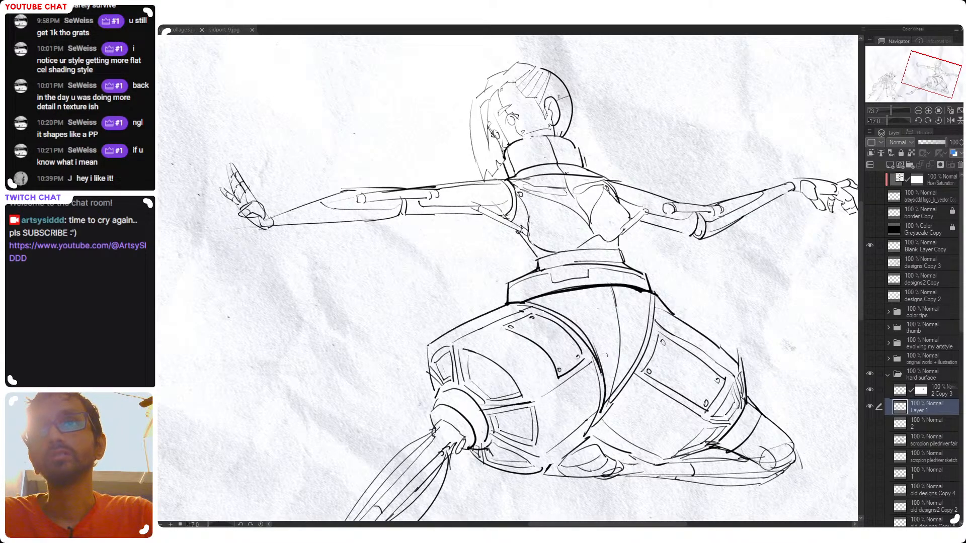
mouse_move(597, 360)
mouse_down()
mouse_move(619, 340)
mouse_move(631, 368)
mouse_up()
key(ctrl+z)
key(ctrl+z)
key(ctrl+z)
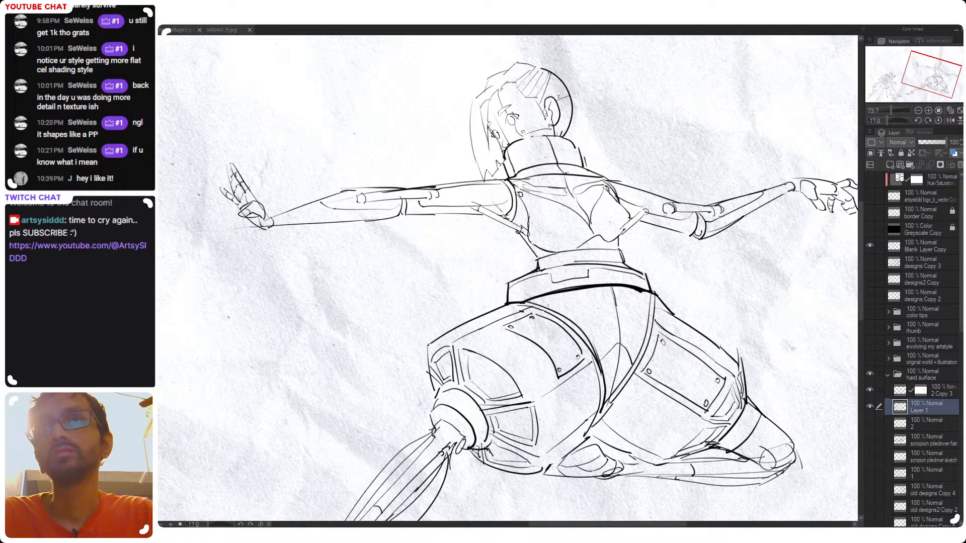
Draw short curved panel lines across the pelvis below the belt on Layer 1
drag(598, 308, 610, 319)
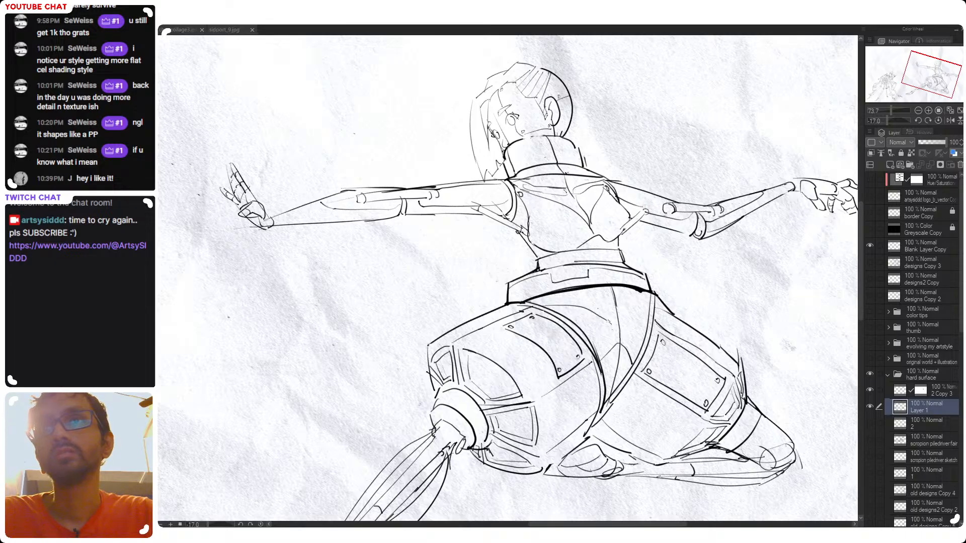
mouse_move(621, 326)
mouse_down()
mouse_move(648, 302)
mouse_move(606, 332)
mouse_up()
drag(674, 299, 639, 355)
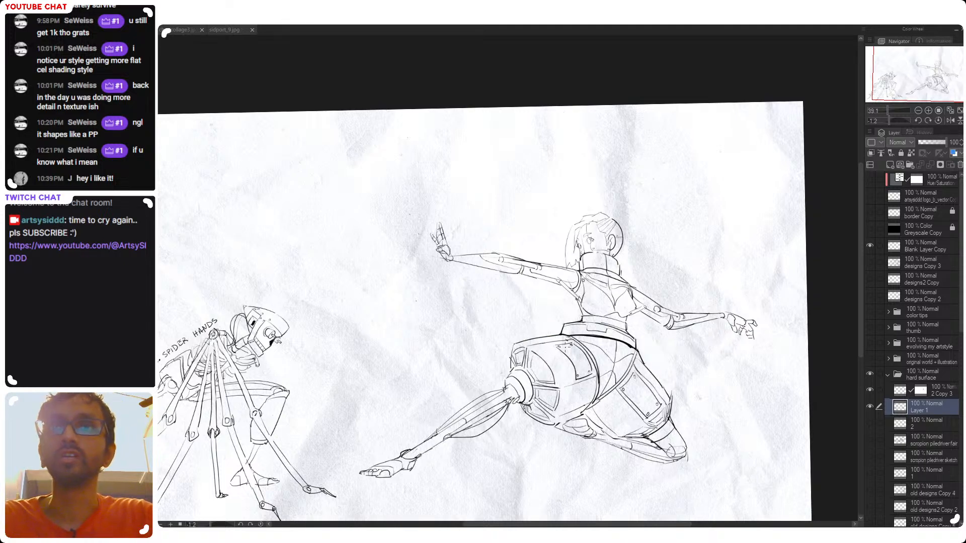
scroll(573, 340, up, 3)
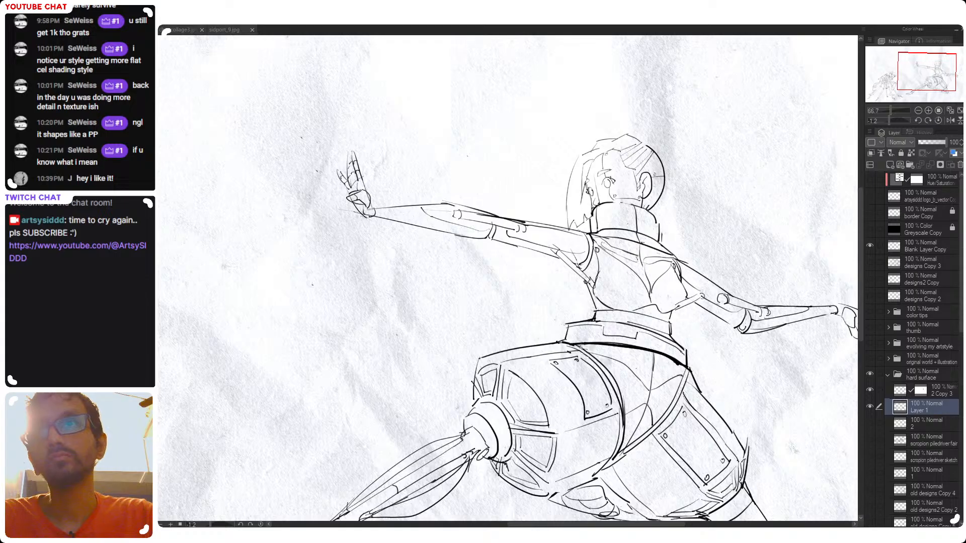
scroll(582, 344, down, 3)
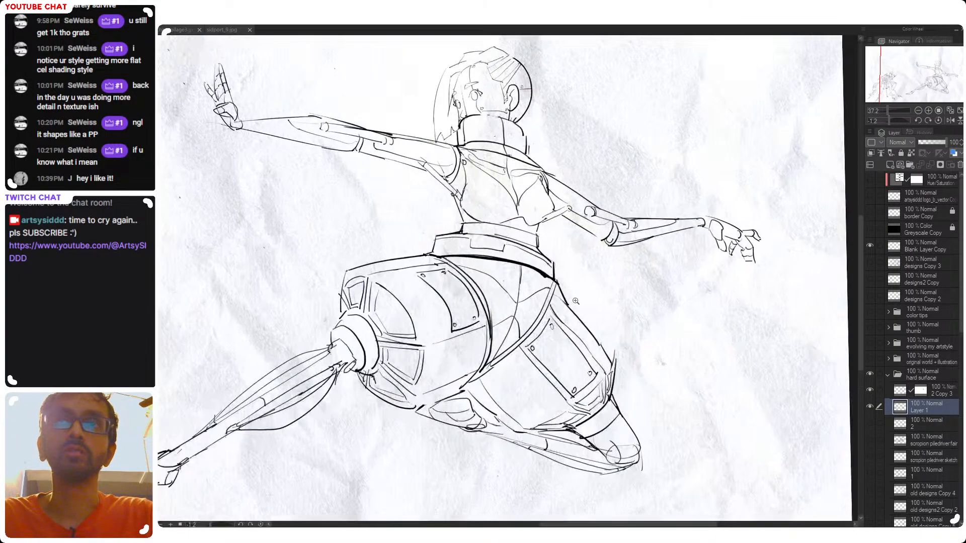
scroll(592, 364, up, 2)
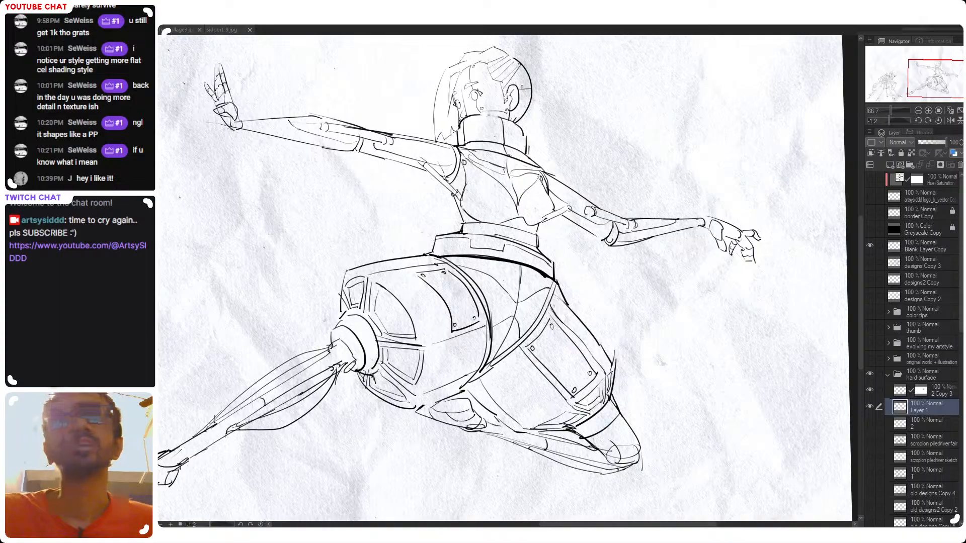
Try loose contour strokes across the cyborg's thighs, undoing the unsatisfactory ones
mouse_move(366, 264)
mouse_down()
mouse_move(398, 245)
mouse_move(435, 266)
mouse_move(415, 318)
mouse_up()
key(ctrl+z)
mouse_move(459, 389)
mouse_down()
mouse_move(465, 374)
mouse_move(403, 237)
mouse_move(453, 352)
mouse_up()
key(ctrl+z)
mouse_move(563, 337)
mouse_down()
mouse_move(503, 392)
mouse_move(596, 317)
mouse_move(503, 397)
mouse_up()
key(ctrl+z)
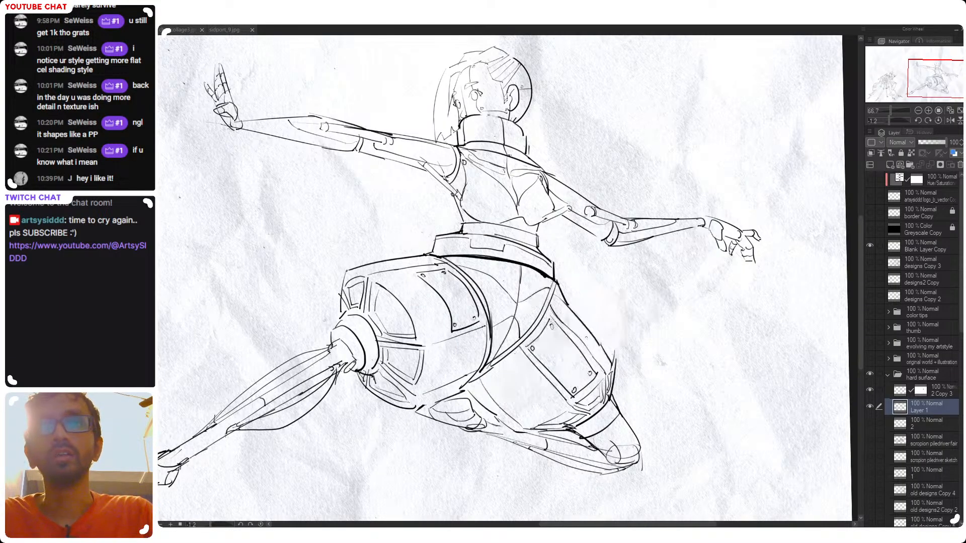
mouse_move(604, 345)
mouse_down()
mouse_move(555, 328)
mouse_move(595, 317)
mouse_up()
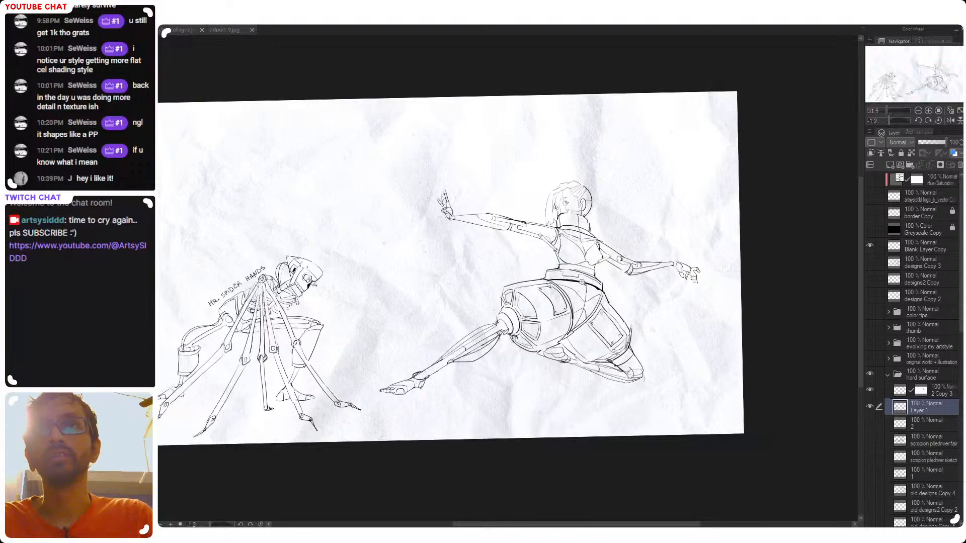
drag(577, 280, 609, 281)
mouse_move(598, 298)
mouse_down()
mouse_move(575, 287)
mouse_move(606, 317)
mouse_move(596, 348)
mouse_up()
key(ctrl+z)
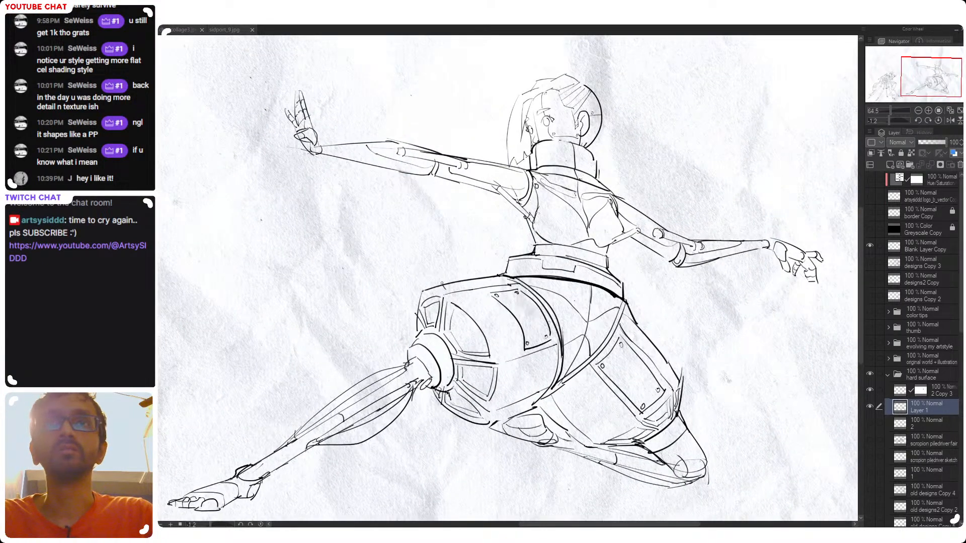
Try rough curved strokes over both thighs and beside the outer hip, undoing each one
drag(442, 284, 503, 385)
key(ctrl+z)
mouse_move(599, 369)
mouse_down()
mouse_move(646, 329)
mouse_move(666, 332)
mouse_up()
key(ctrl+z)
key(ctrl+z)
drag(701, 290, 680, 368)
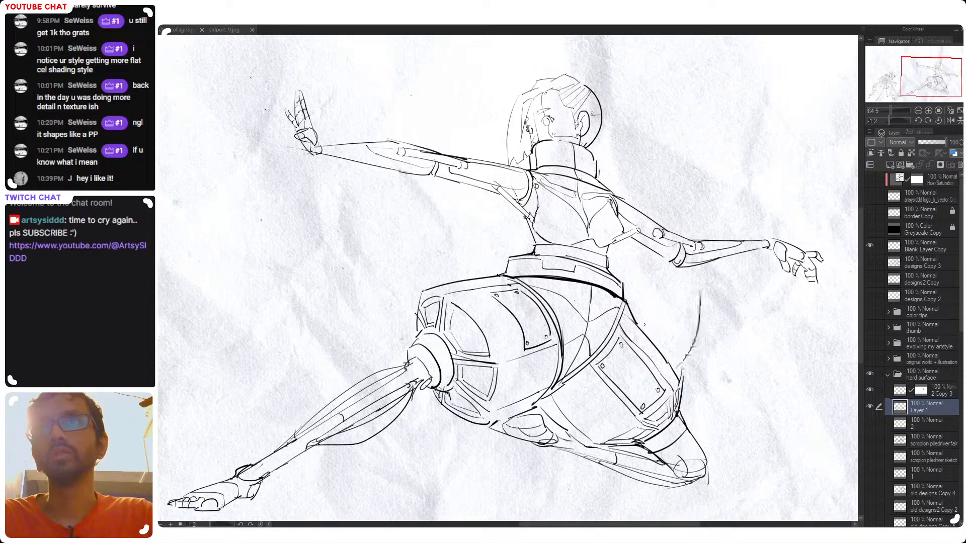
key(ctrl+z)
mouse_move(699, 304)
mouse_down()
mouse_move(691, 370)
mouse_move(681, 322)
mouse_up()
key(ctrl+z)
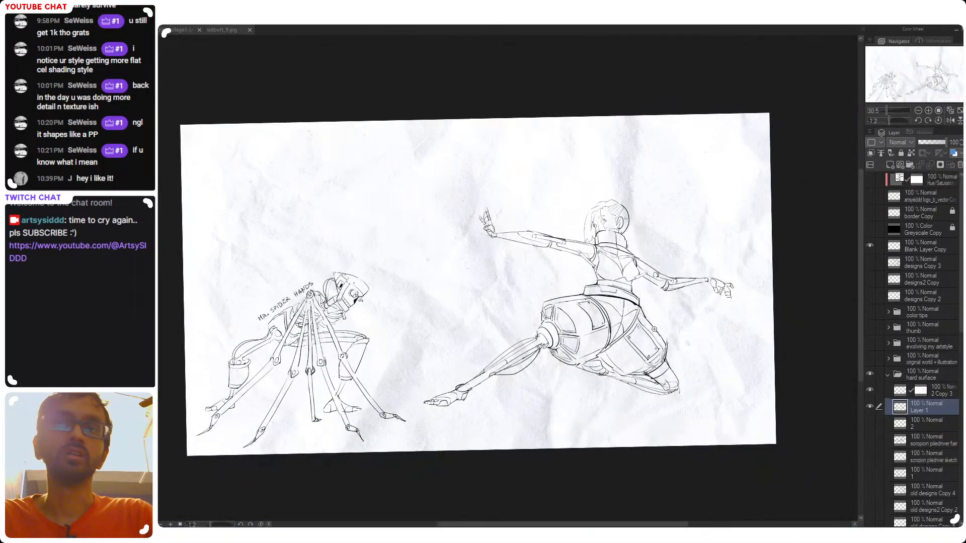
Level the canvas rotation to 0 and review both character sketches across the full page
drag(653, 329, 673, 321)
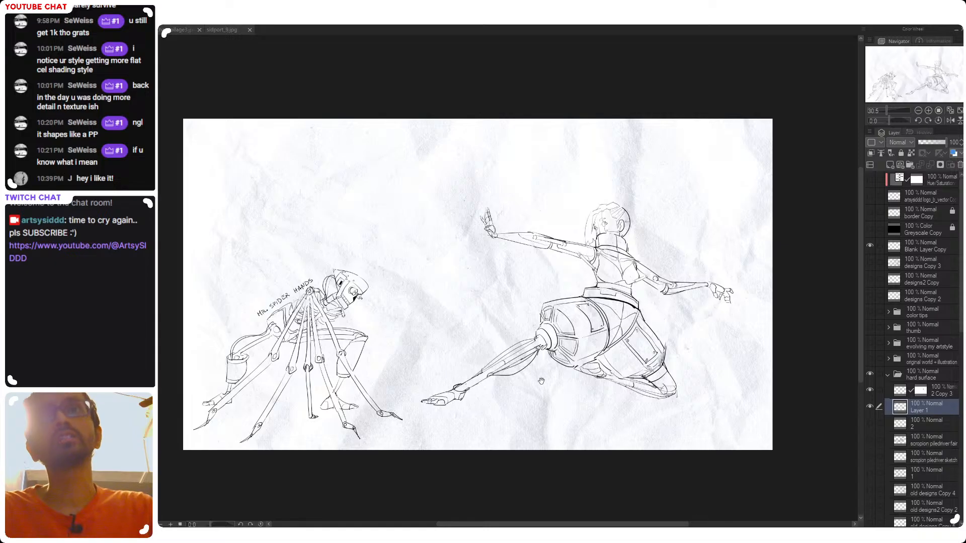
drag(541, 381, 525, 380)
scroll(656, 334, up, 2)
drag(619, 331, 670, 317)
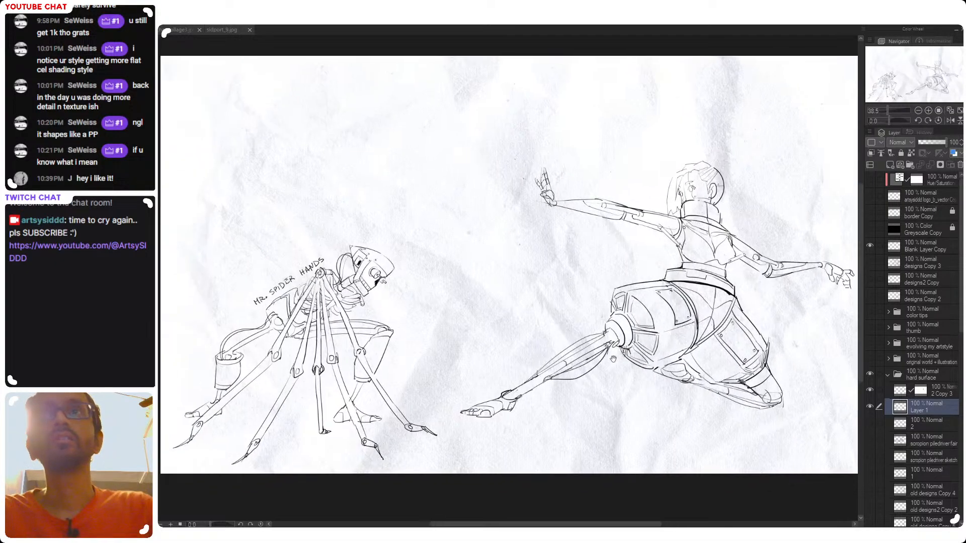
drag(676, 272, 641, 305)
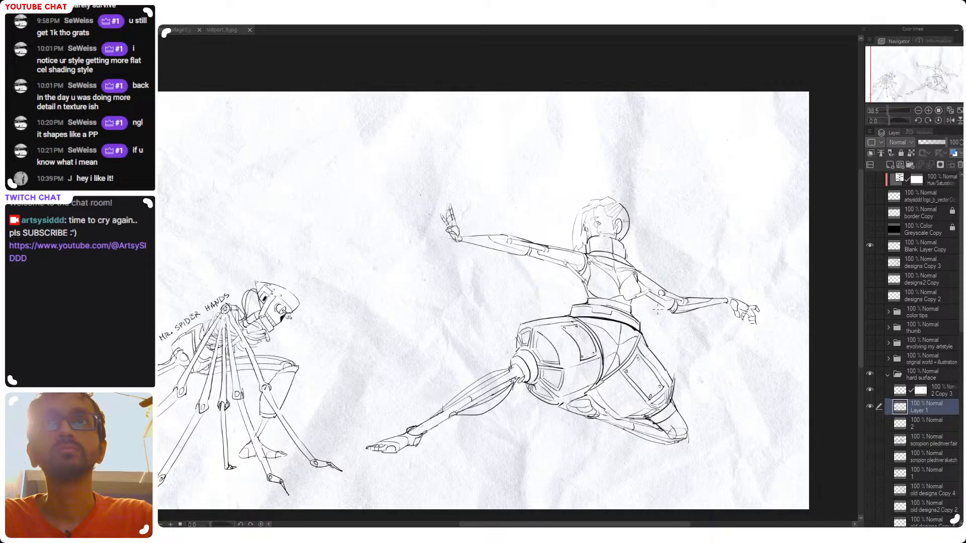
drag(623, 376, 724, 347)
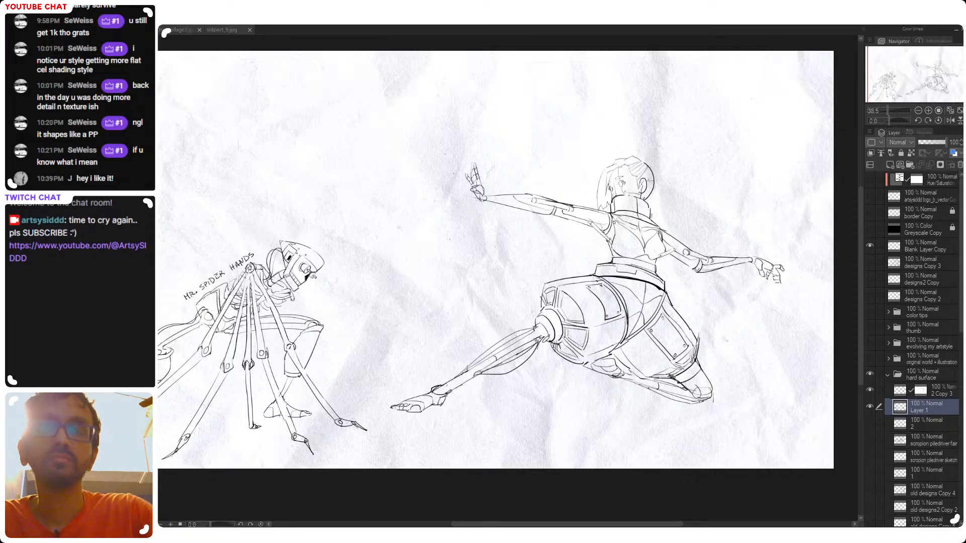
scroll(554, 261, down, 1)
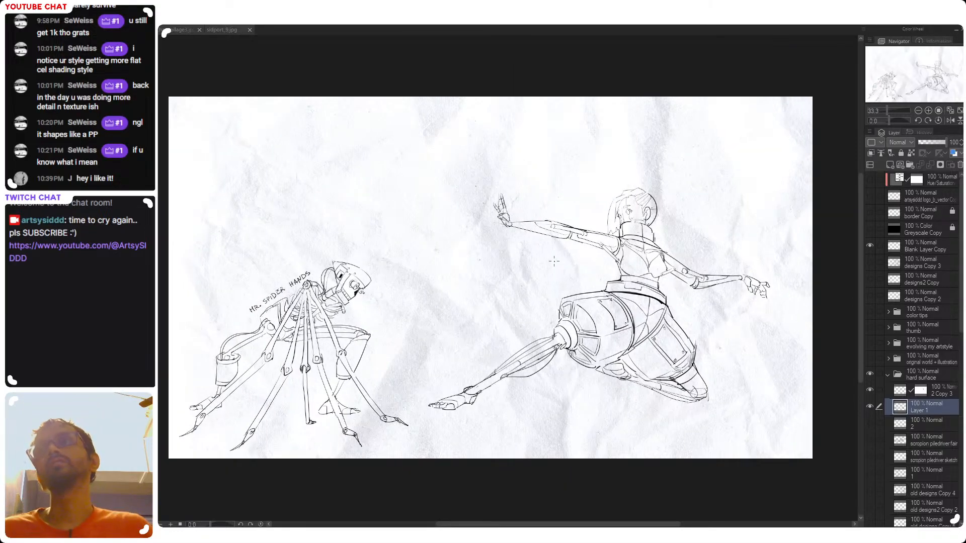
Collapse the hard surface folder and hide the paper texture layer behind the sketches
click(888, 375)
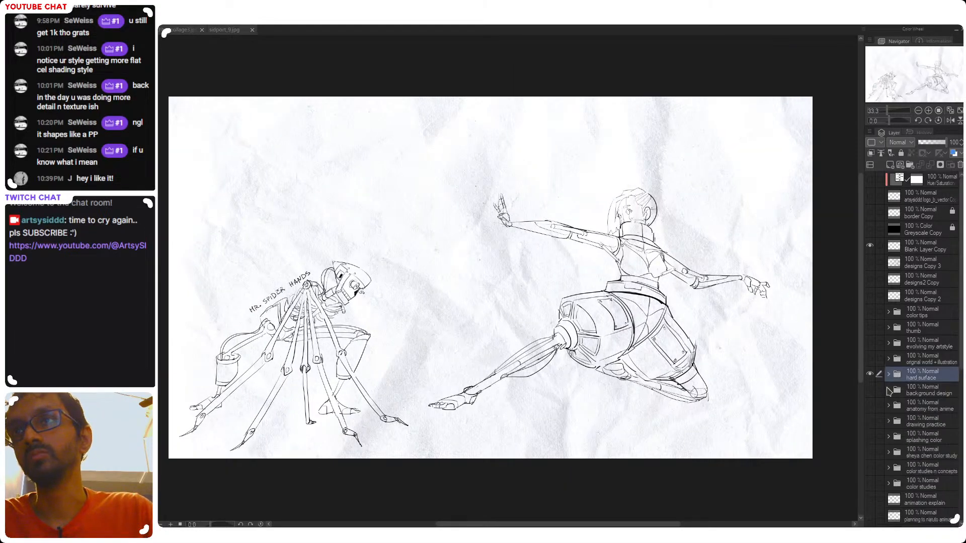
scroll(890, 465, down, 8)
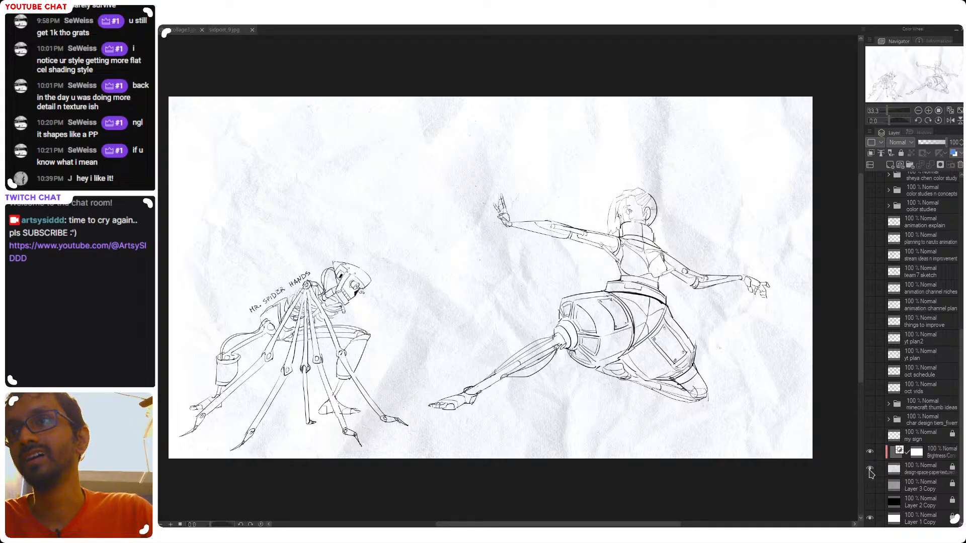
click(870, 470)
scroll(894, 354, up, 8)
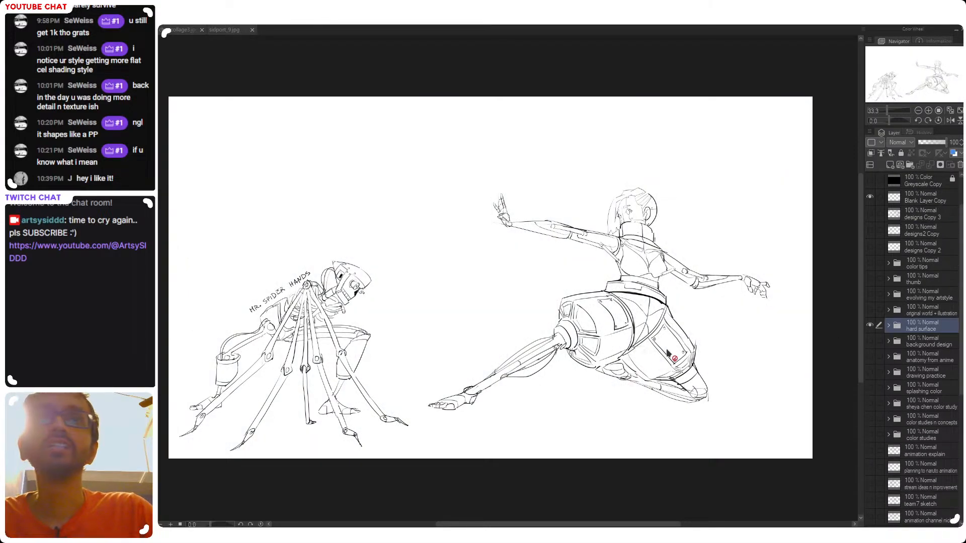
drag(551, 344, 587, 342)
drag(588, 427, 553, 423)
drag(619, 373, 572, 371)
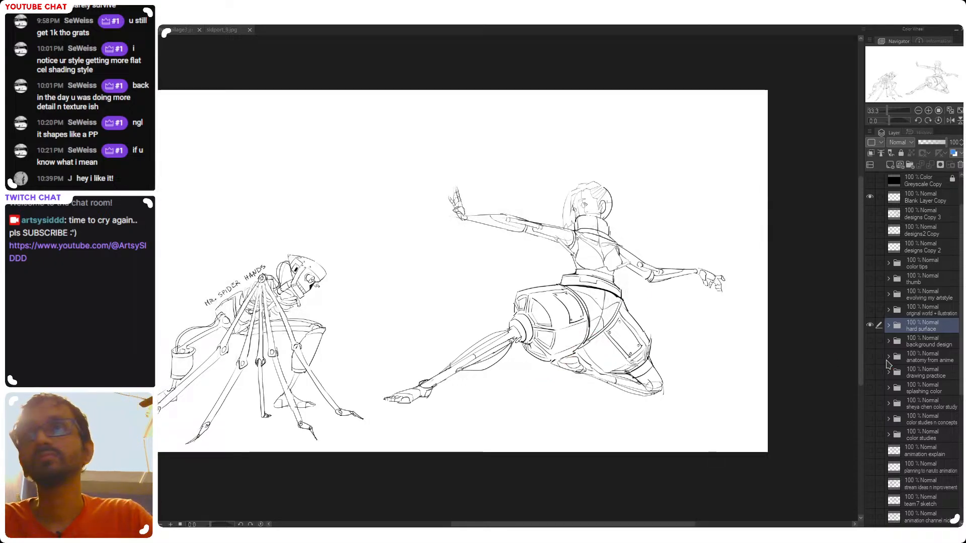
Expand the hard surface folder, select the 2 Copy 3 layer and compare the cyborg with that layer hidden and shown
click(888, 326)
click(898, 344)
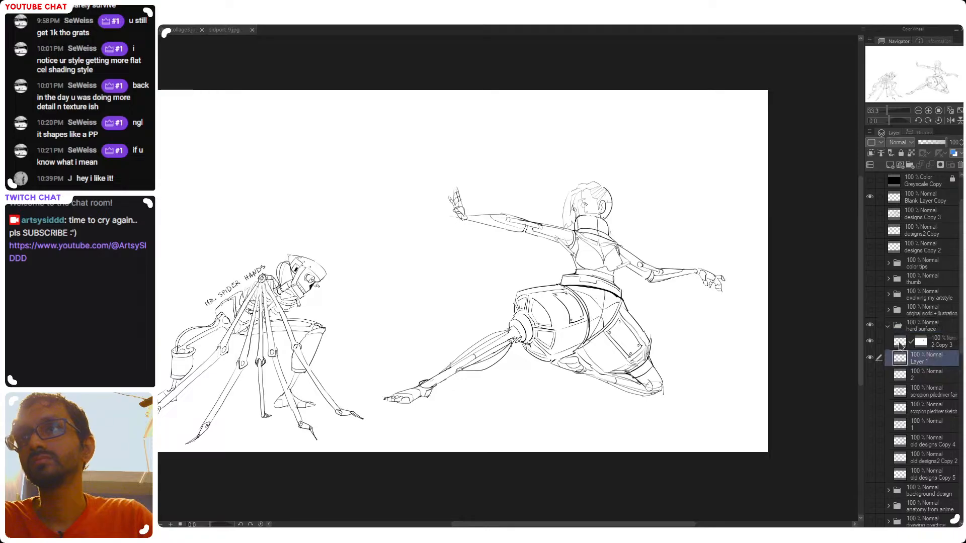
click(870, 343)
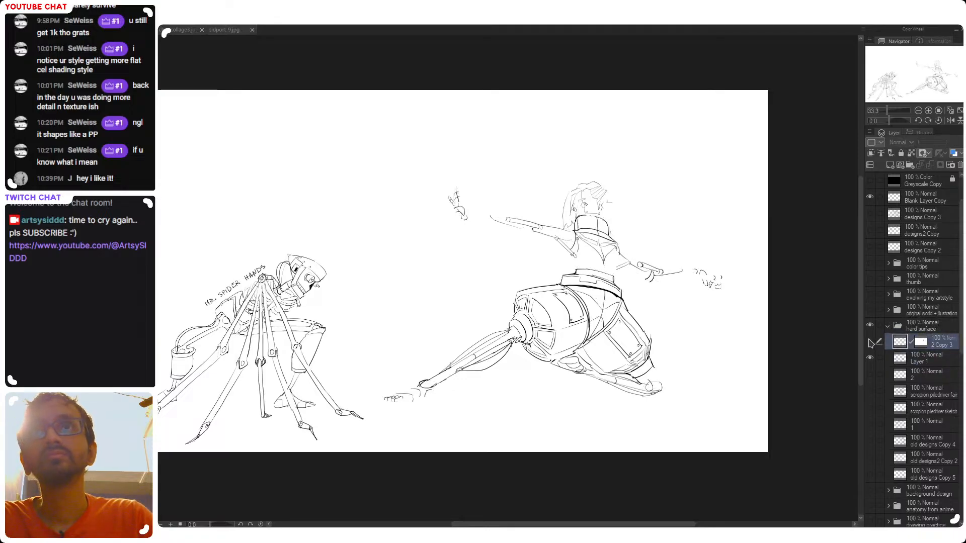
click(870, 342)
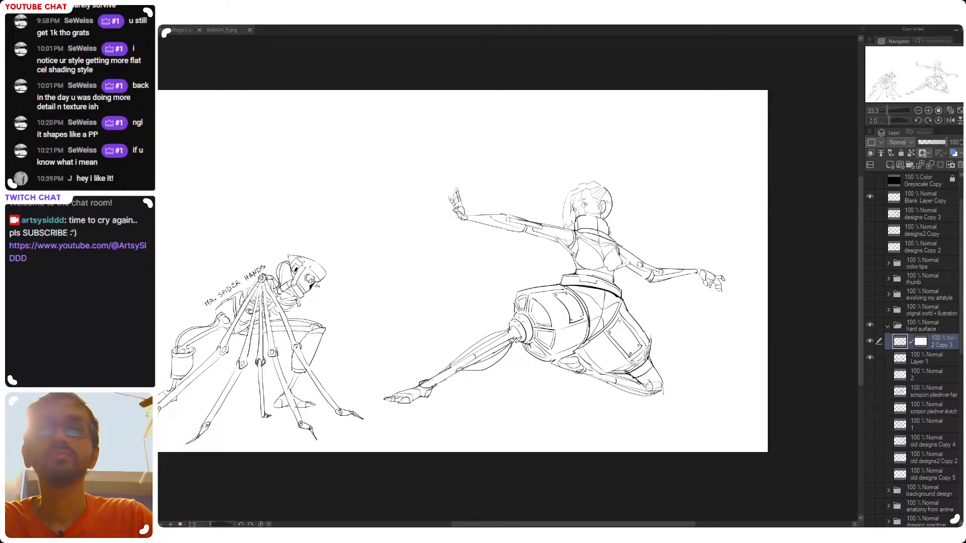
drag(582, 287, 526, 325)
mouse_move(496, 367)
mouse_down()
mouse_move(572, 336)
mouse_move(512, 372)
mouse_up()
drag(594, 380, 630, 382)
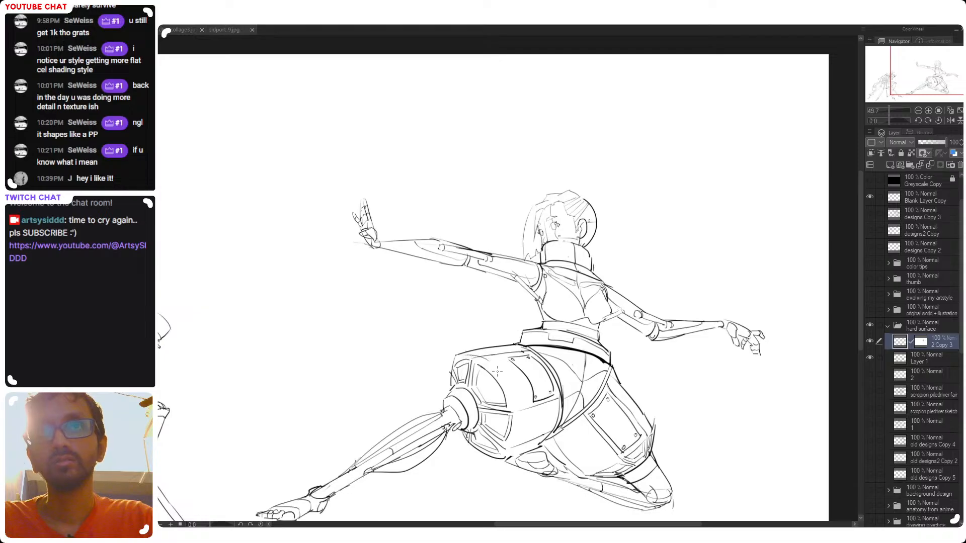
drag(485, 360, 518, 408)
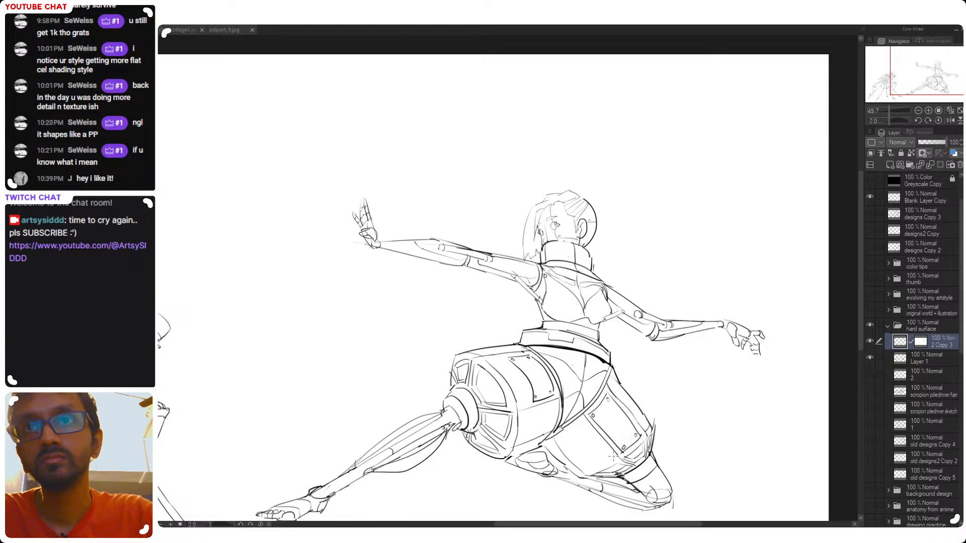
drag(619, 455, 584, 471)
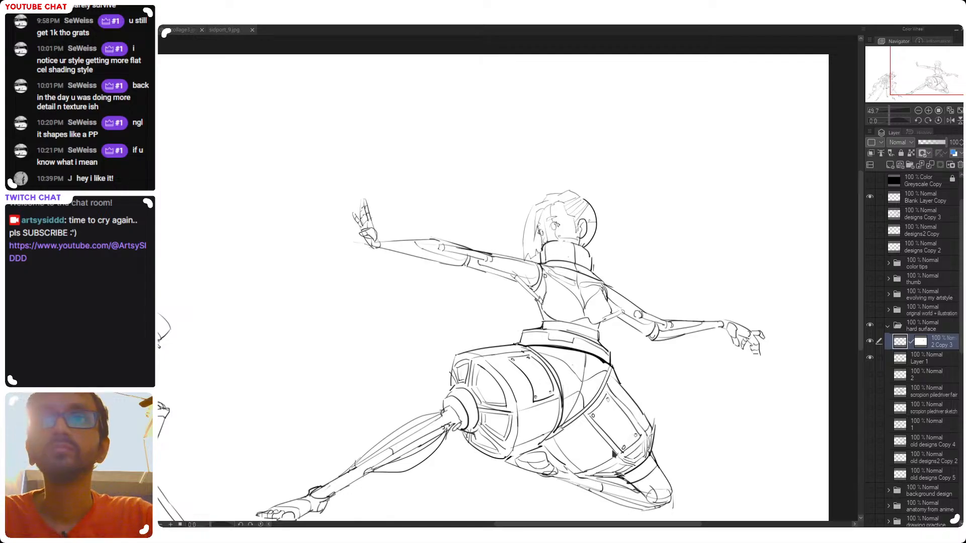
scroll(632, 455, down, 3)
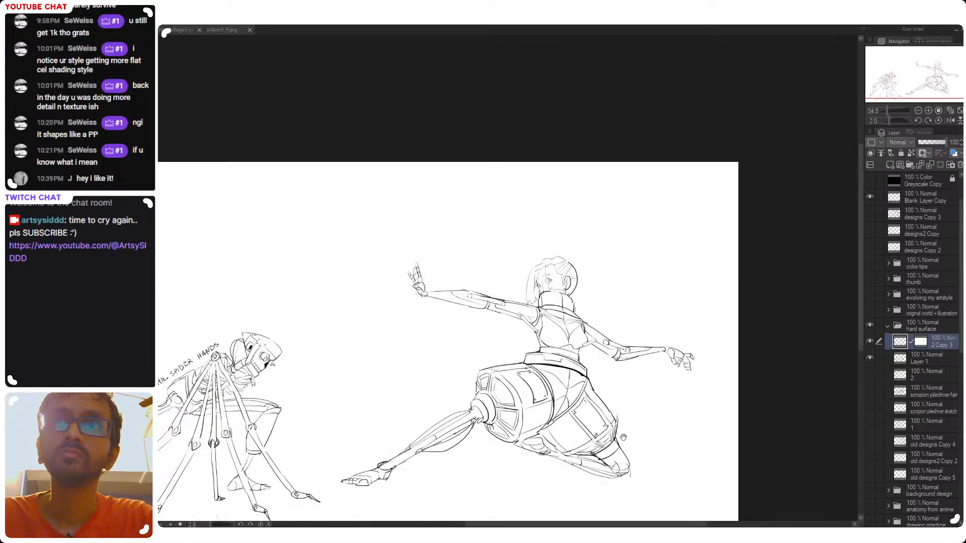
scroll(600, 434, up, 3)
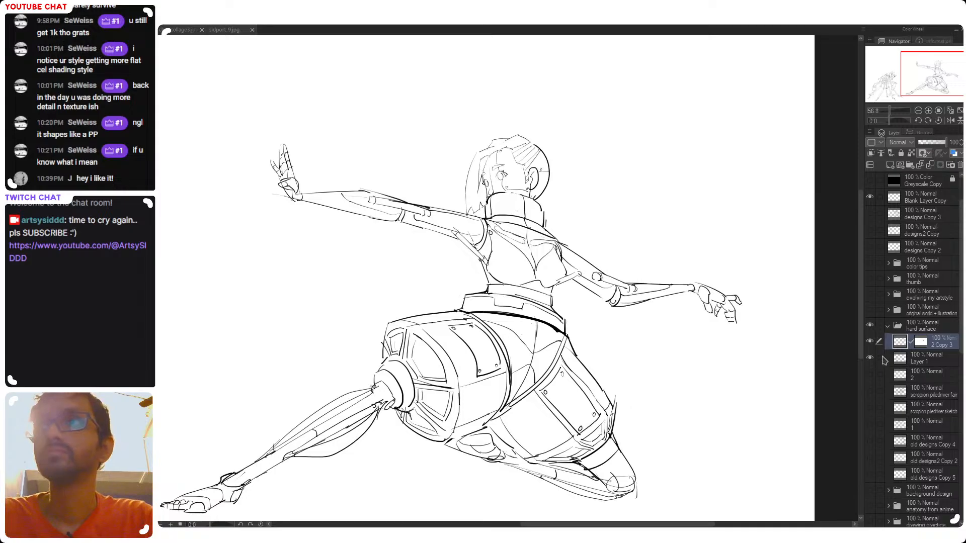
Check which lines belong to the 2 Copy 3 layer by toggling its visibility, and make Layer 1 active
key(alt+bracketleft)
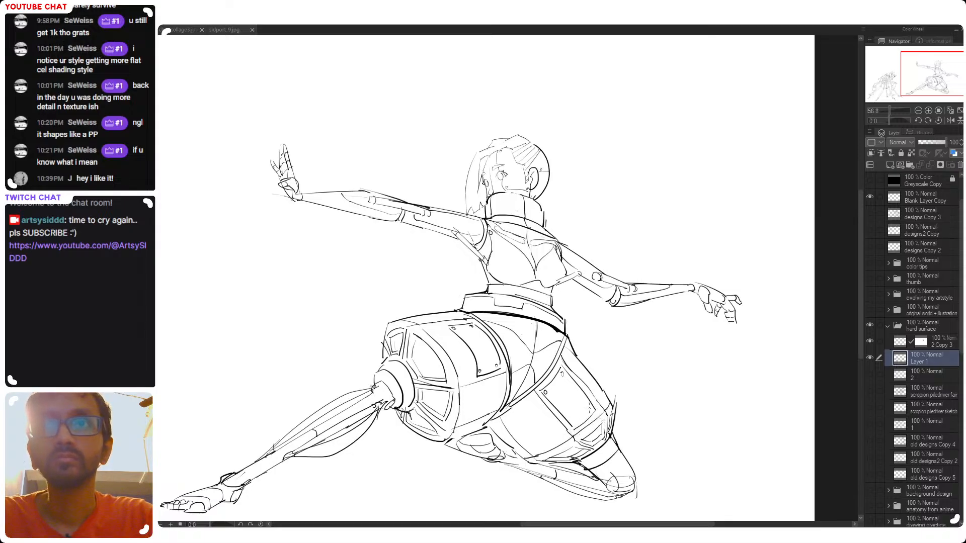
click(902, 344)
click(870, 342)
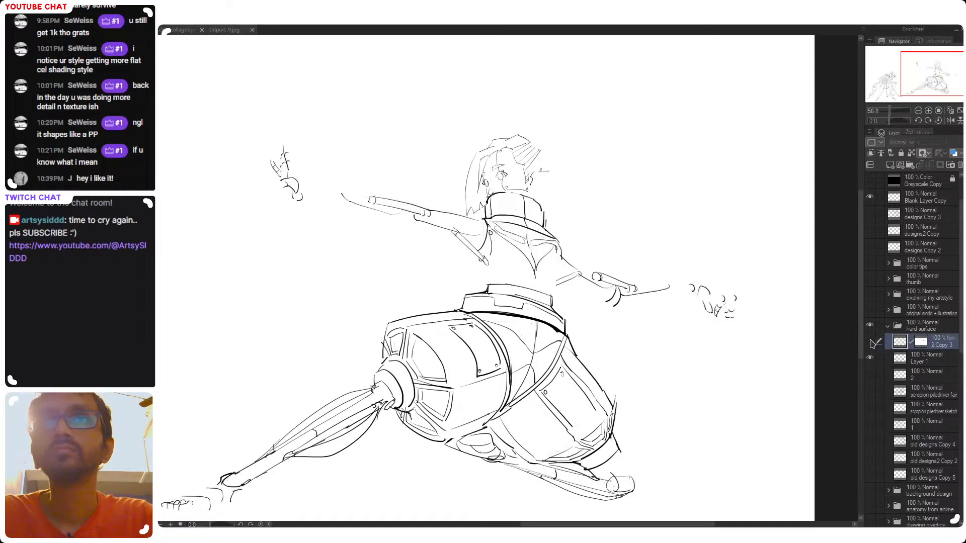
click(871, 343)
click(901, 358)
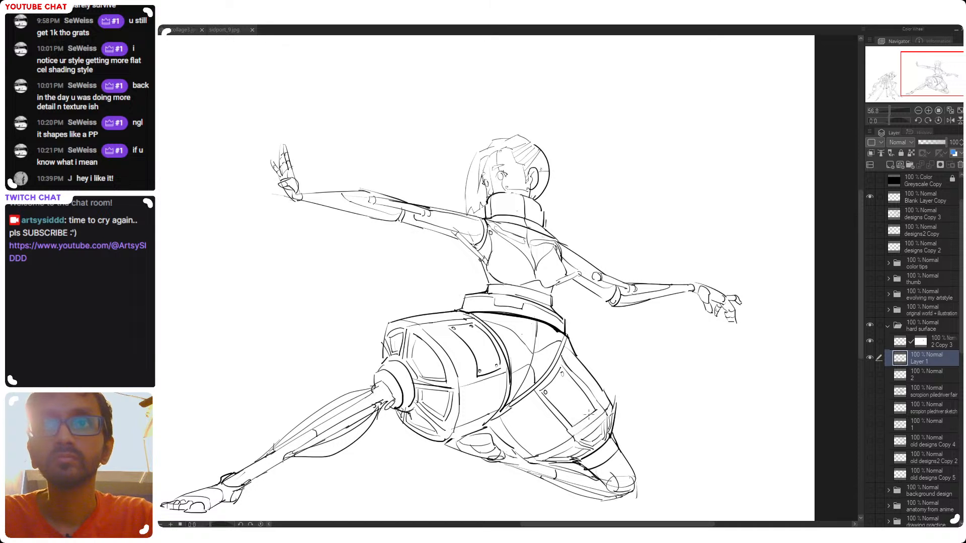
Try a short stroke over the riveted panel on the folded leg's thigh, undoing it
drag(576, 432, 596, 411)
key(ctrl+z)
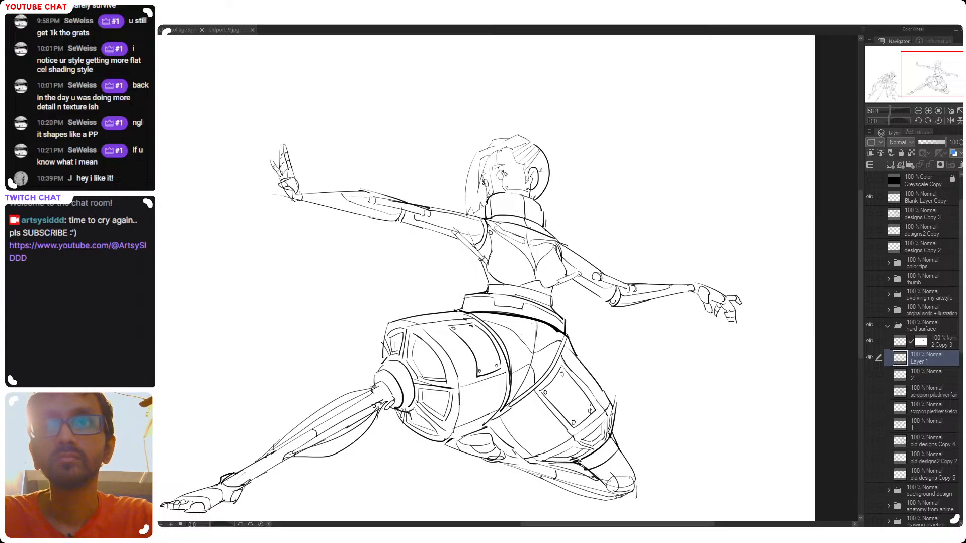
mouse_move(627, 406)
mouse_down()
mouse_move(656, 406)
mouse_move(621, 405)
mouse_up()
Mirror the canvas to check the cyborg's pose and proportions, and restore the unmirrored orientation
key(h)
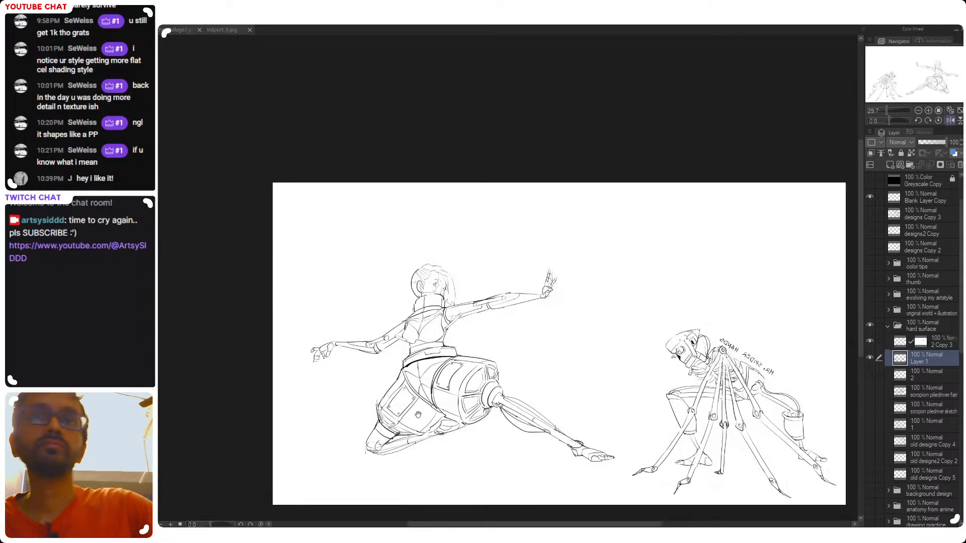
drag(454, 455, 506, 424)
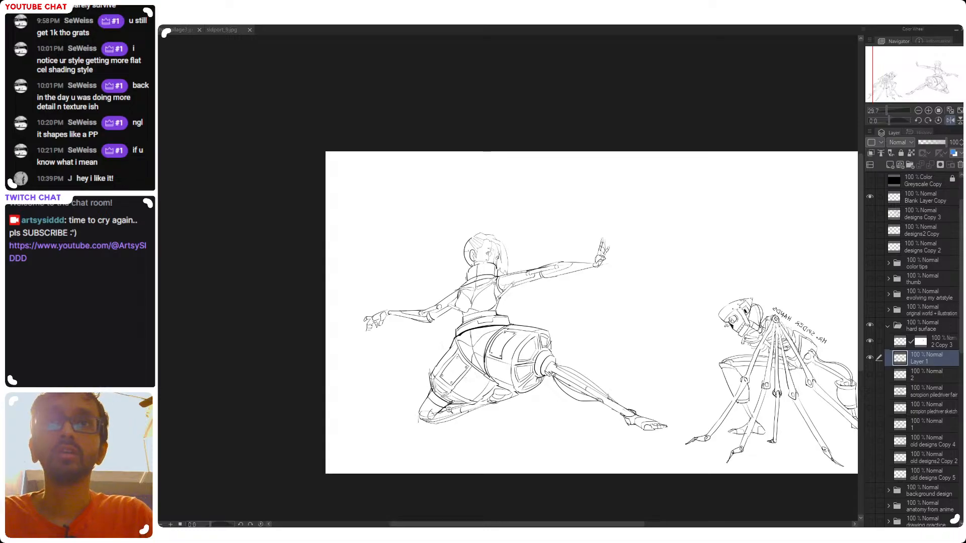
click(467, 379)
drag(589, 366, 464, 427)
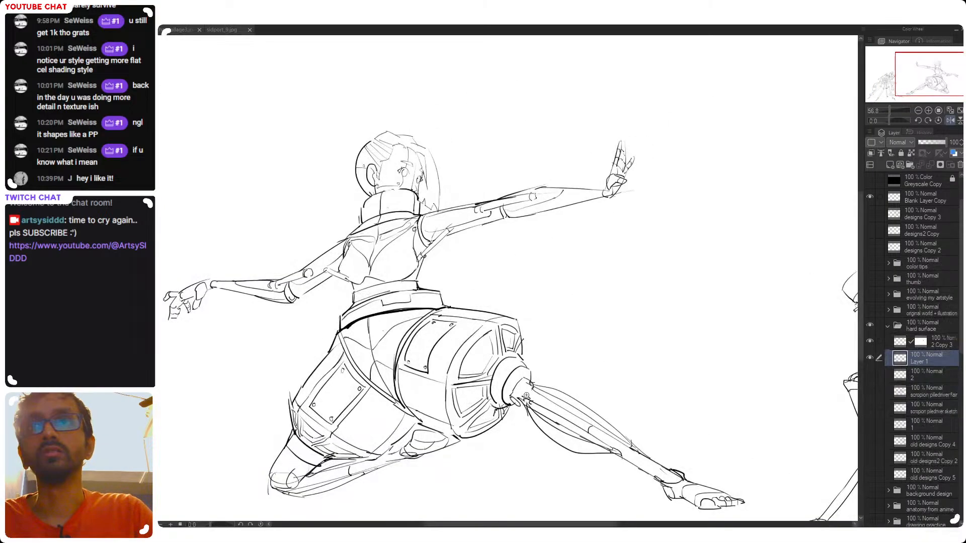
drag(563, 385, 585, 361)
key(h)
drag(631, 305, 629, 265)
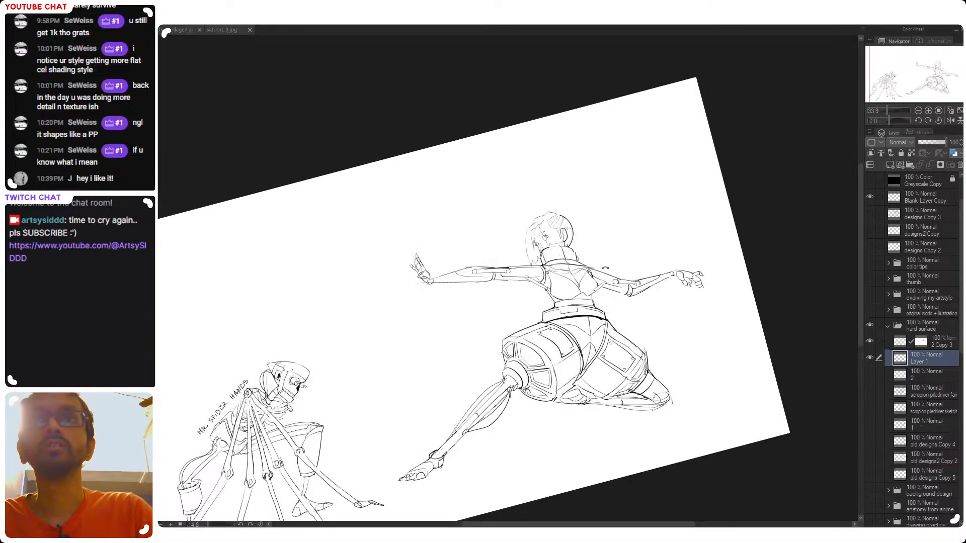
Draw a short seam across the forearm of the cyborg's raised-hand arm, undoing a trial stroke along the forearm
drag(455, 257, 512, 257)
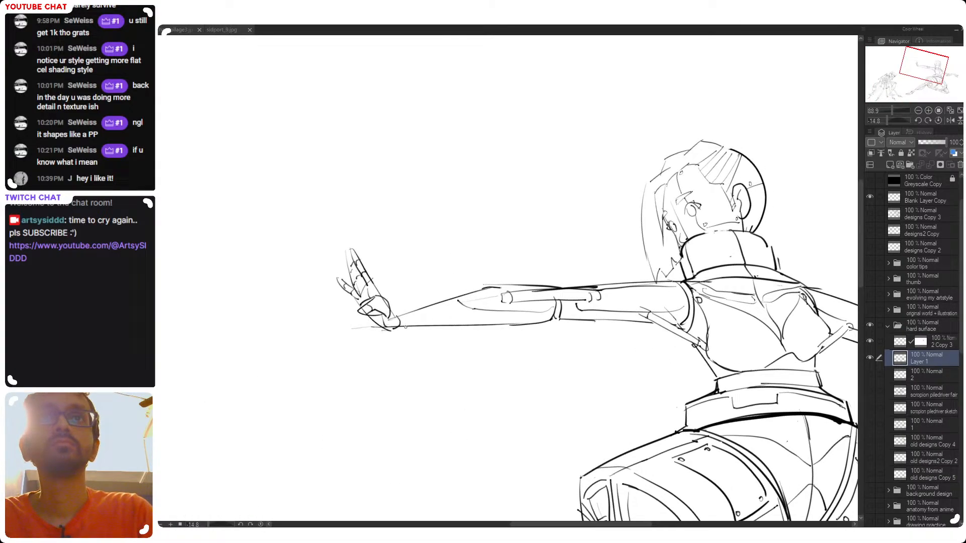
drag(397, 322, 474, 306)
key(ctrl+z)
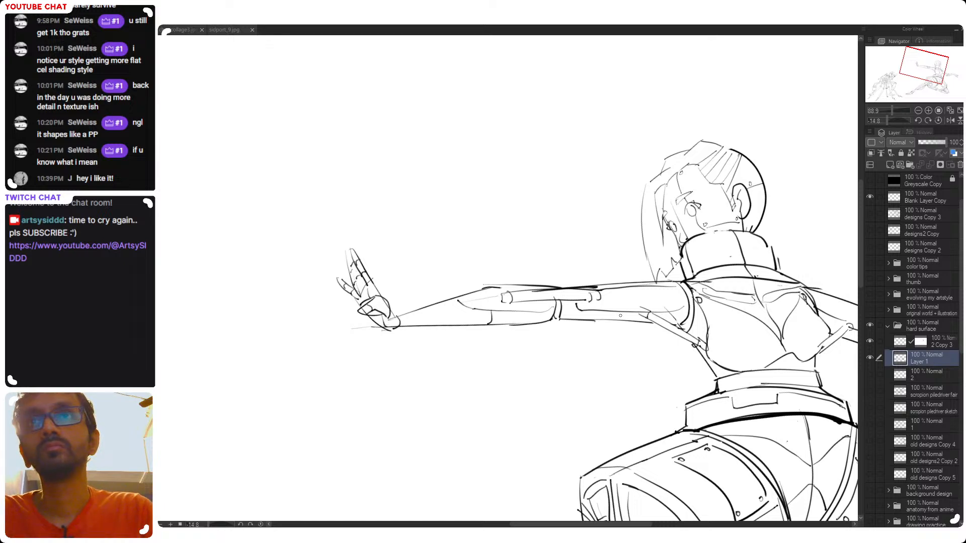
Examine the cyborg's torso, arms and overall pose up close and beside the spider-hands character, with the canvas rotation reset
drag(805, 329, 599, 320)
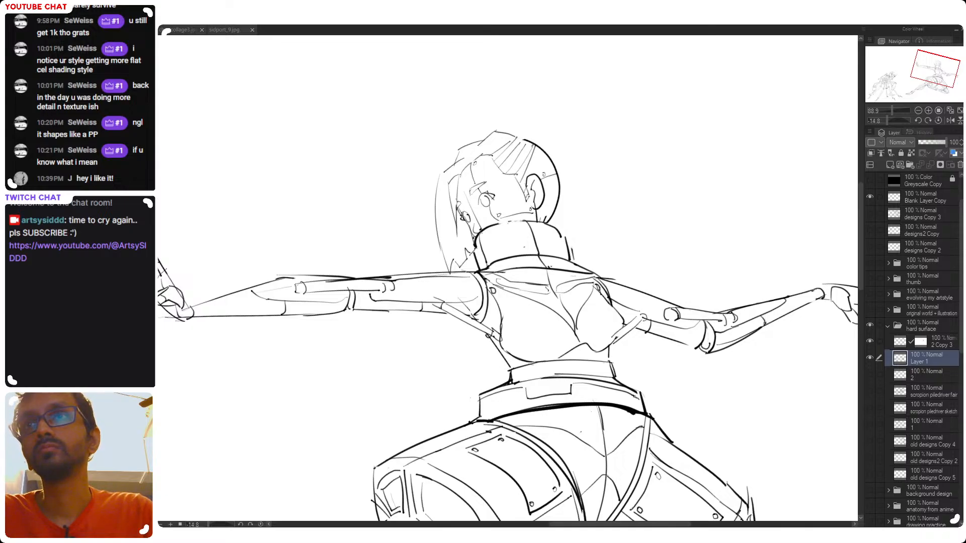
drag(783, 363, 660, 362)
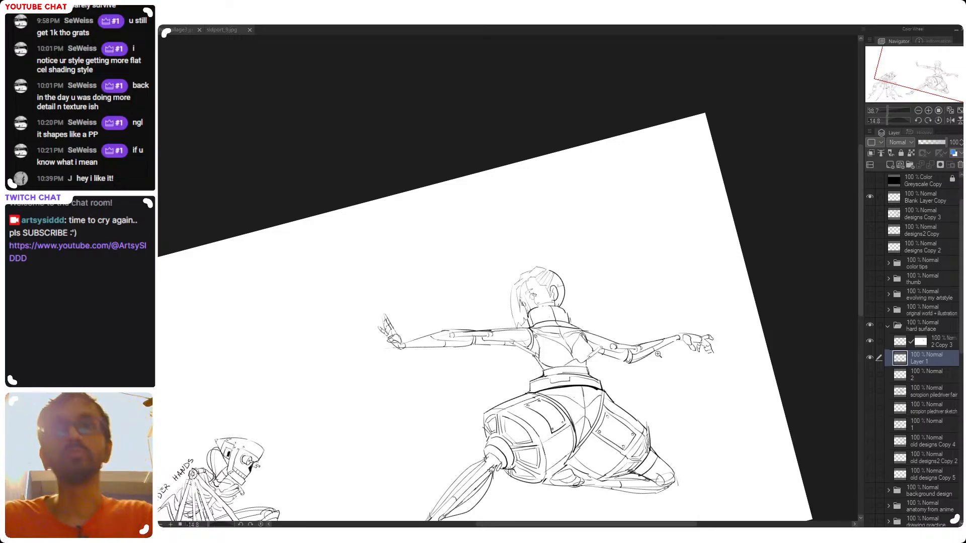
drag(622, 400, 630, 355)
key(ctrl+@)
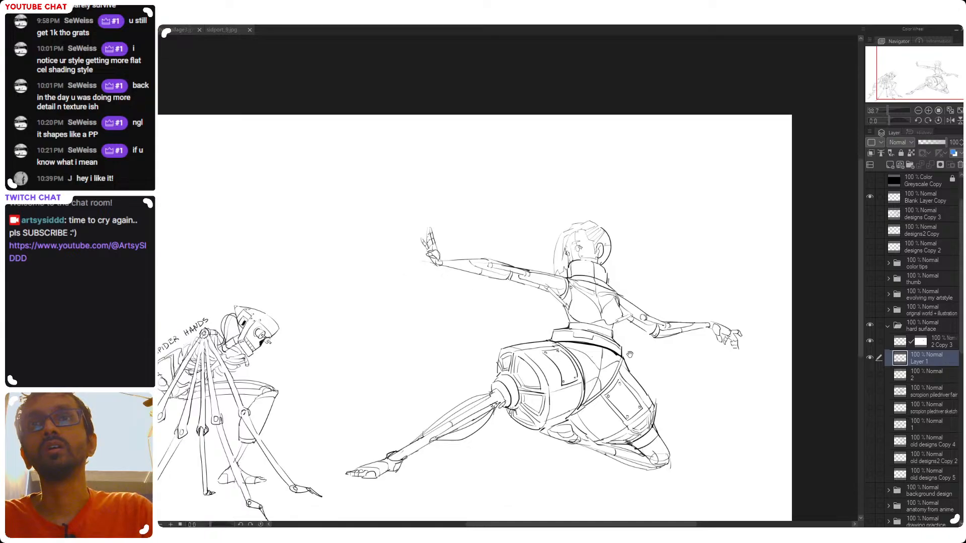
scroll(630, 355, up, 5)
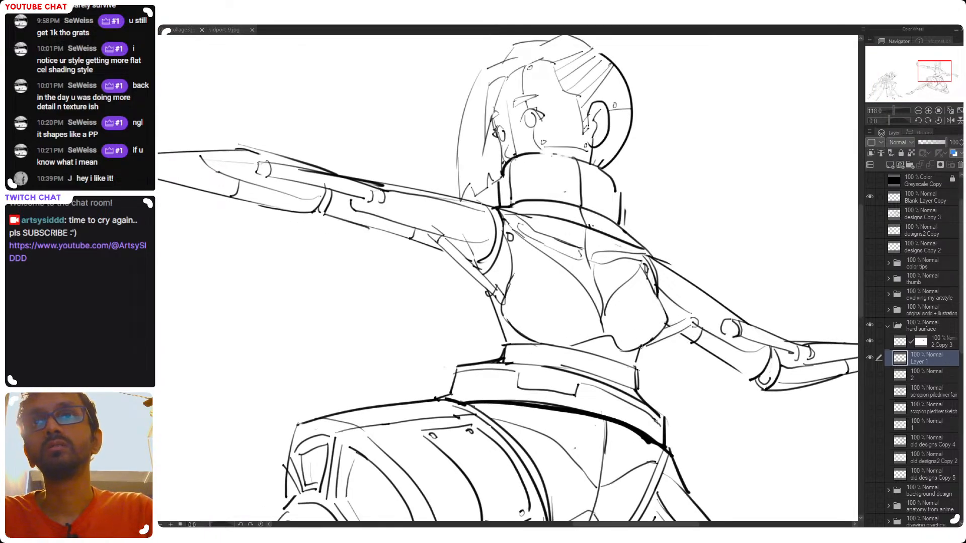
scroll(641, 347, down, 2)
scroll(664, 287, down, 2)
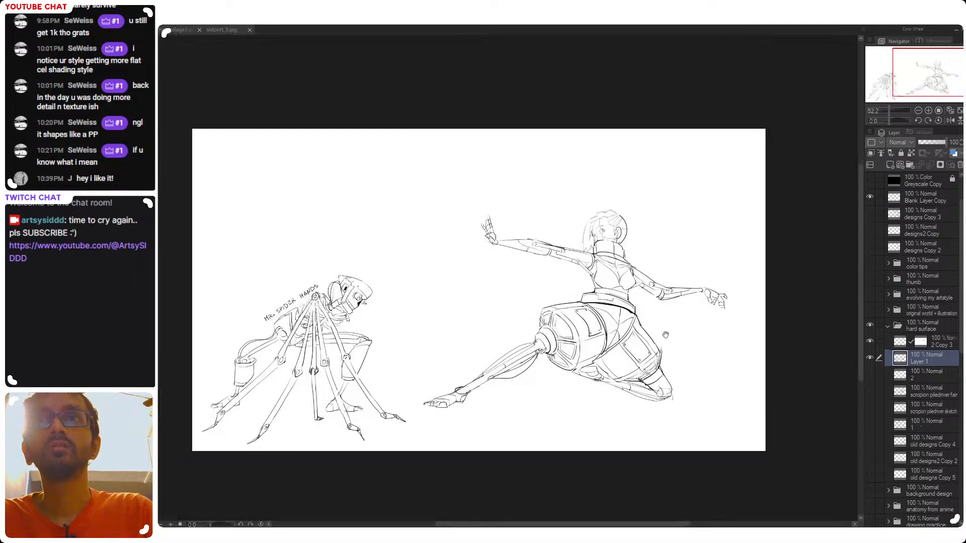
scroll(654, 338, down, 2)
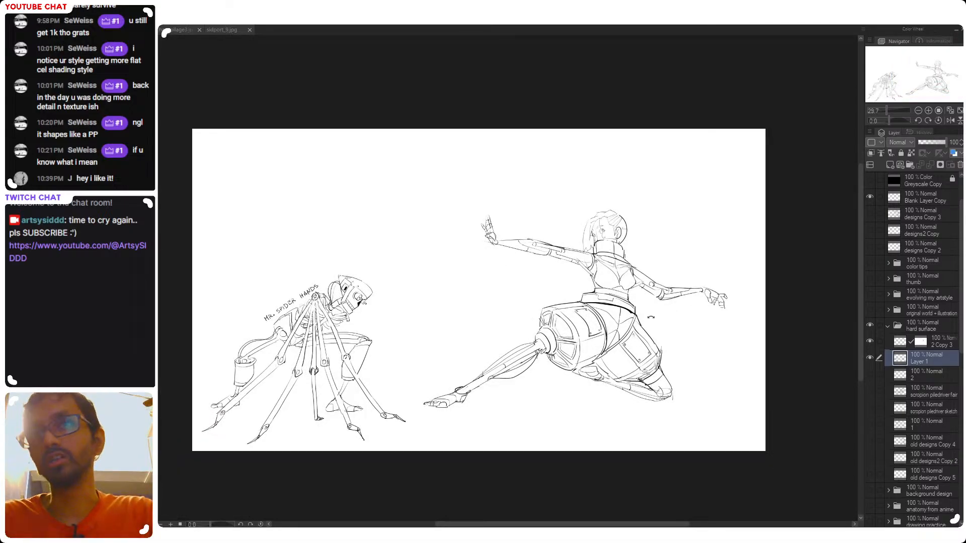
scroll(610, 320, up, 2)
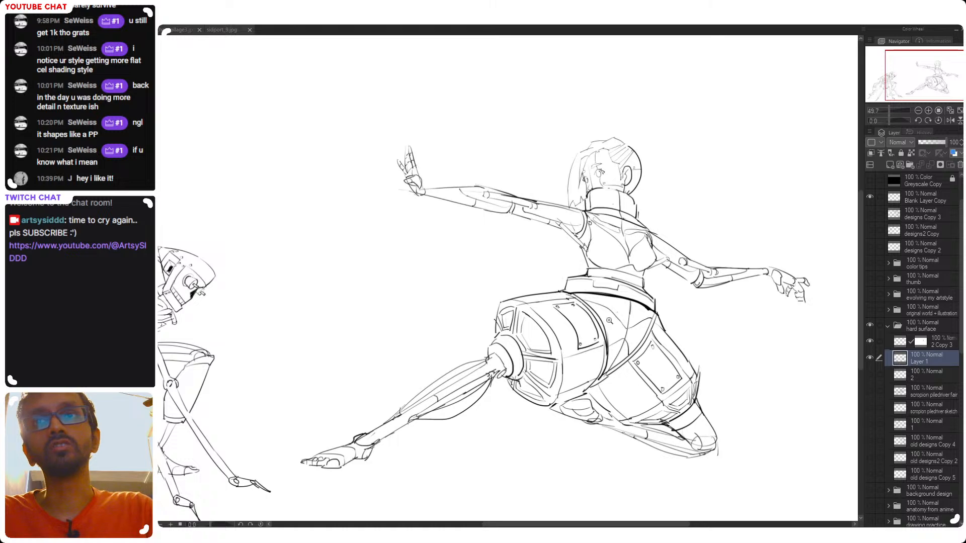
drag(590, 446, 613, 412)
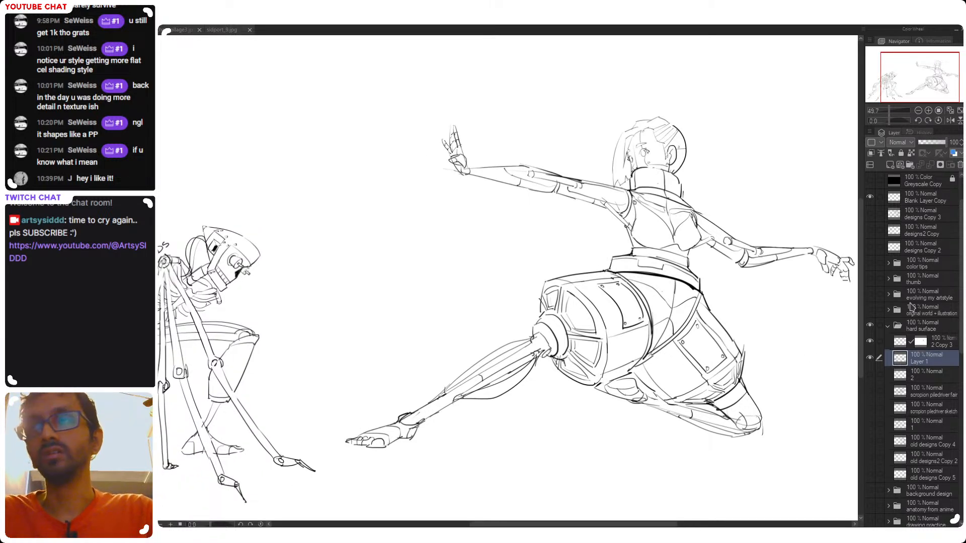
Check Layer 1 by toggling its visibility, and add a layer mask to it while keeping the layer's artwork active for drawing
click(870, 358)
click(870, 357)
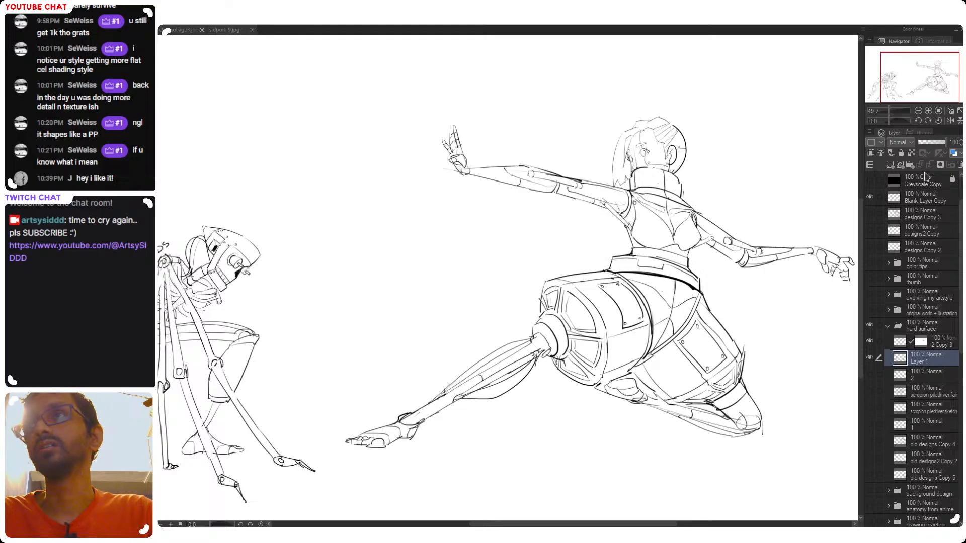
click(940, 165)
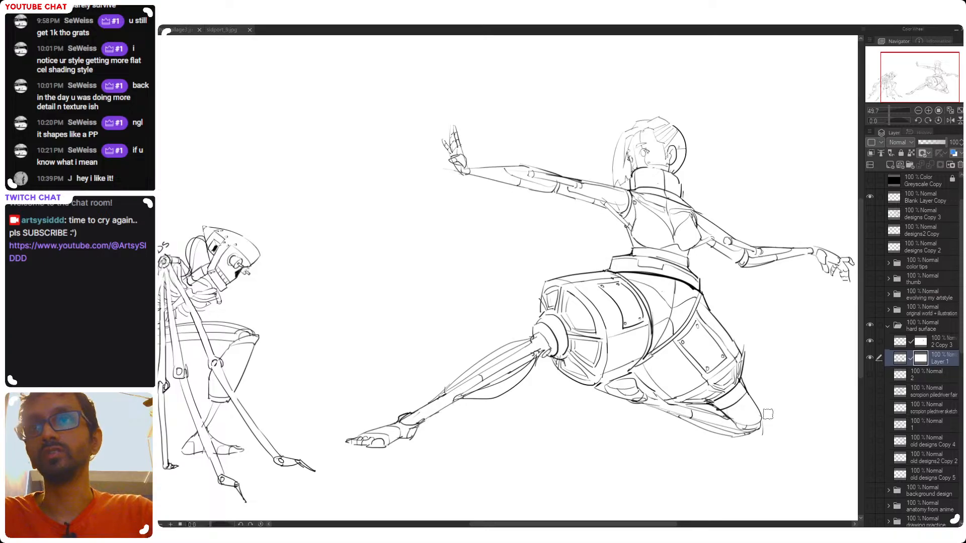
scroll(603, 438, down, 3)
drag(604, 442, 627, 416)
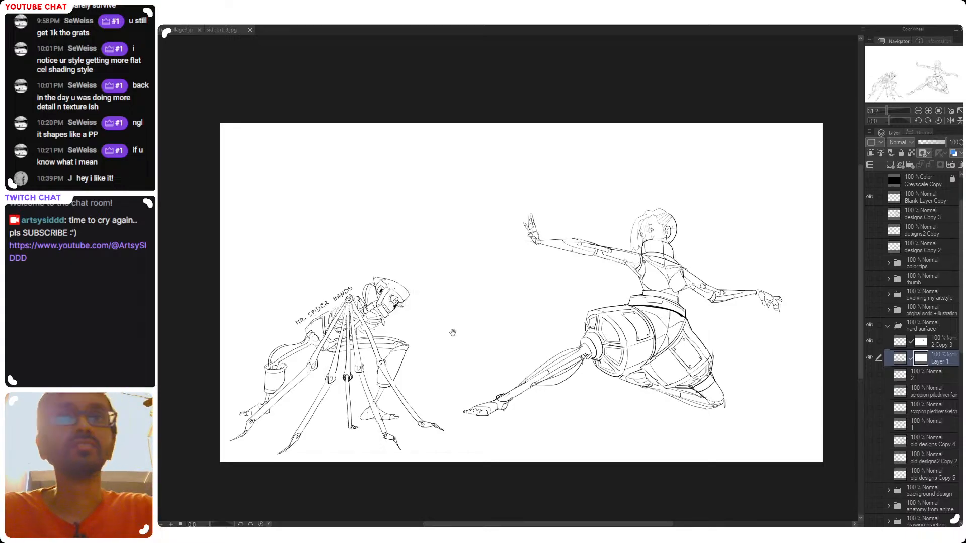
drag(453, 332, 513, 318)
drag(430, 295, 442, 210)
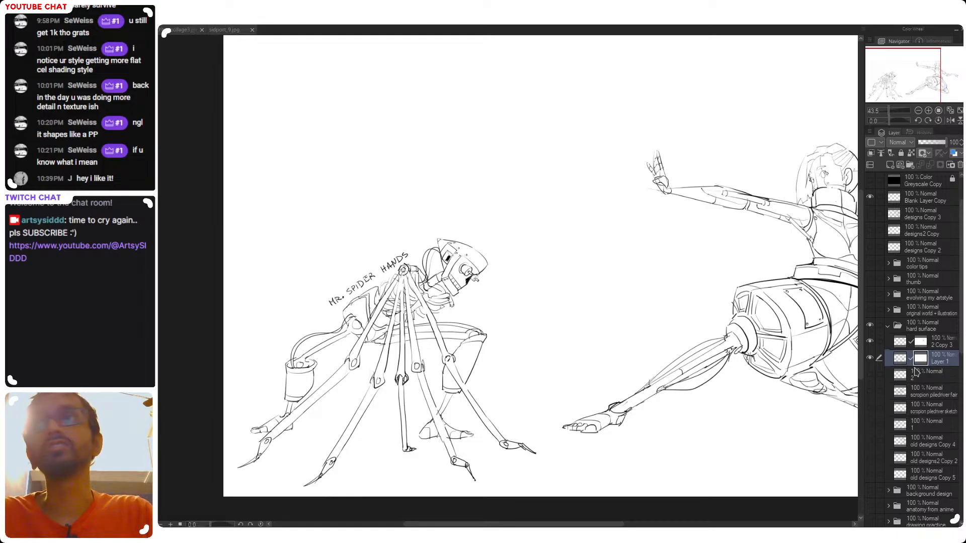
click(897, 362)
Try large freehand ovals around the spider-hands character and the cyborg to gauge their overall shapes, undoing them
mouse_move(482, 253)
mouse_down()
mouse_move(504, 281)
mouse_move(300, 287)
mouse_up()
key(ctrl+z)
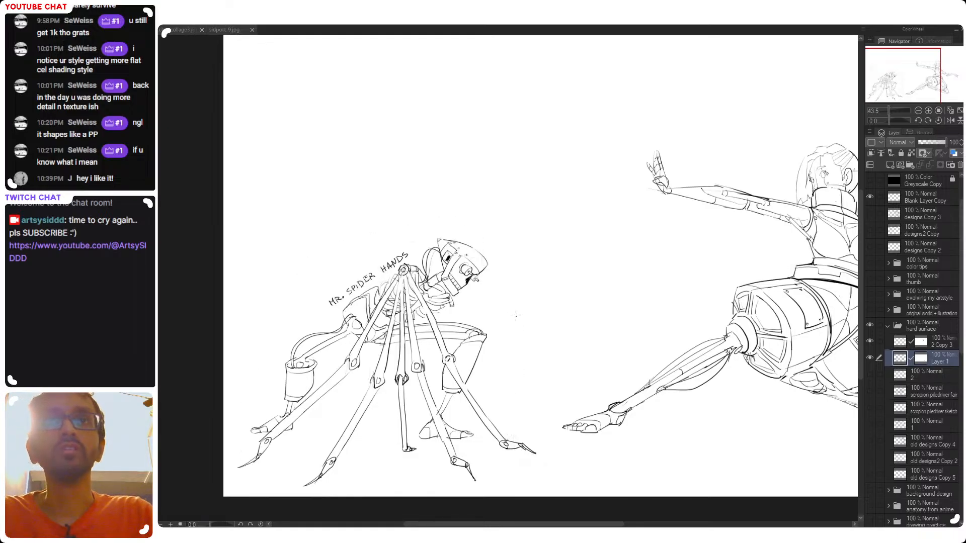
drag(679, 323, 471, 361)
drag(732, 210, 740, 201)
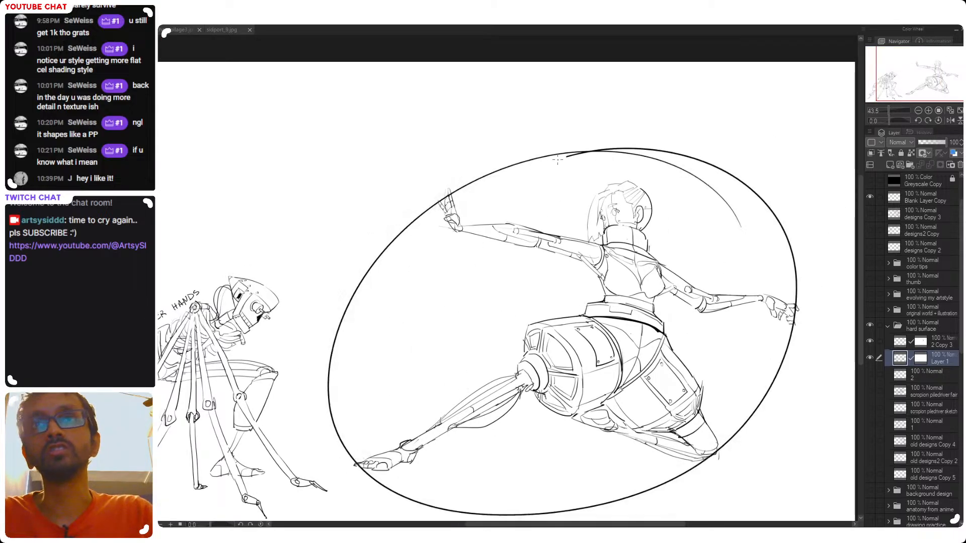
key(ctrl+z)
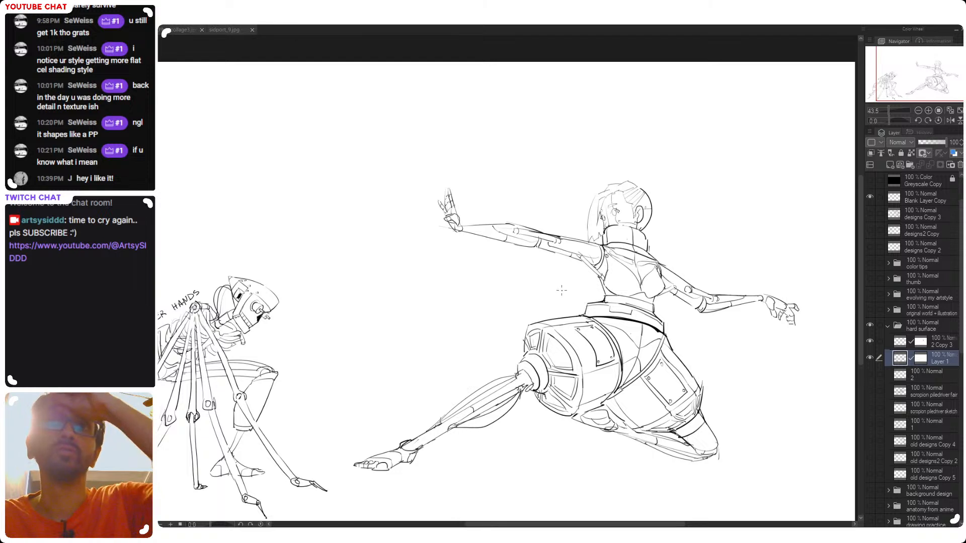
Erase parts of the curved center contours on the cyborg's chest and redraw them below the collar
drag(500, 341, 550, 346)
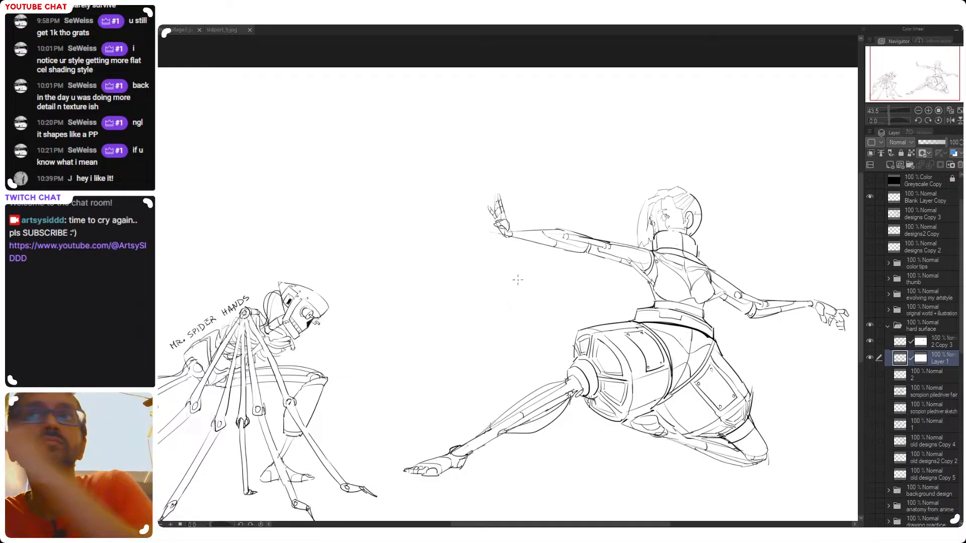
drag(676, 320, 649, 323)
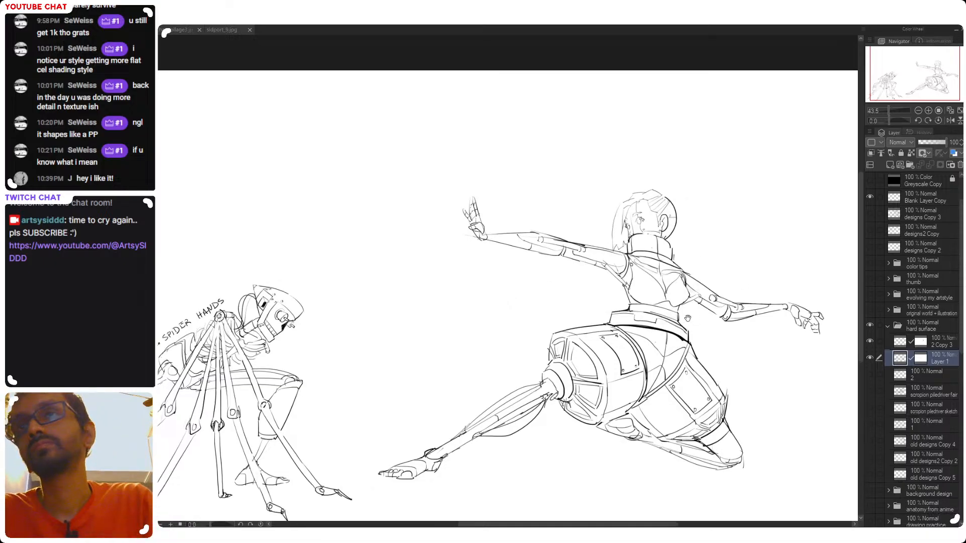
scroll(660, 261, up, 4)
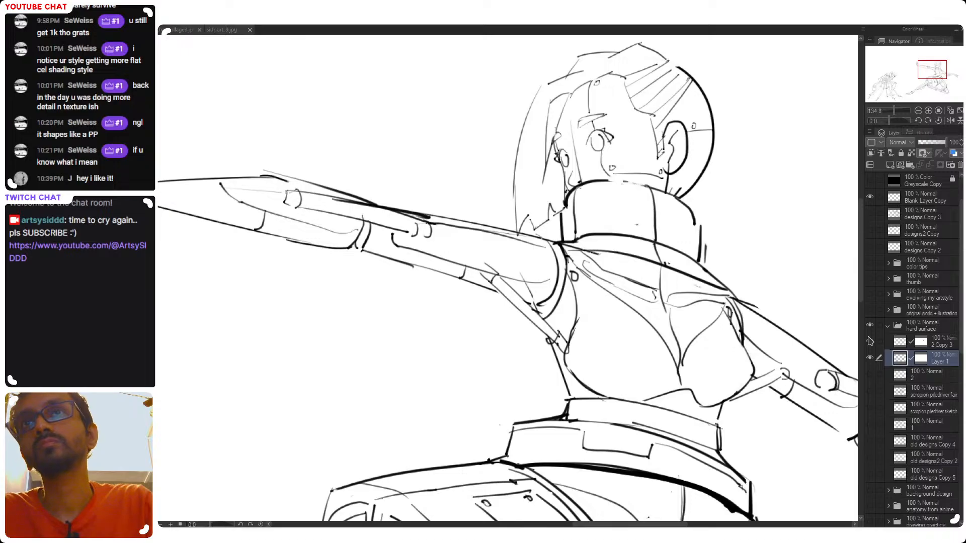
scroll(681, 306, down, 4)
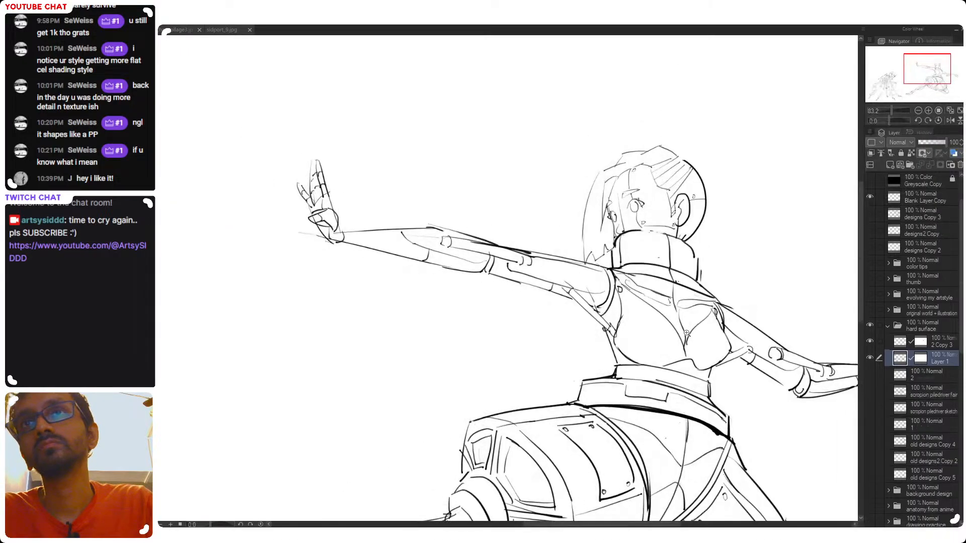
scroll(662, 313, up, 2)
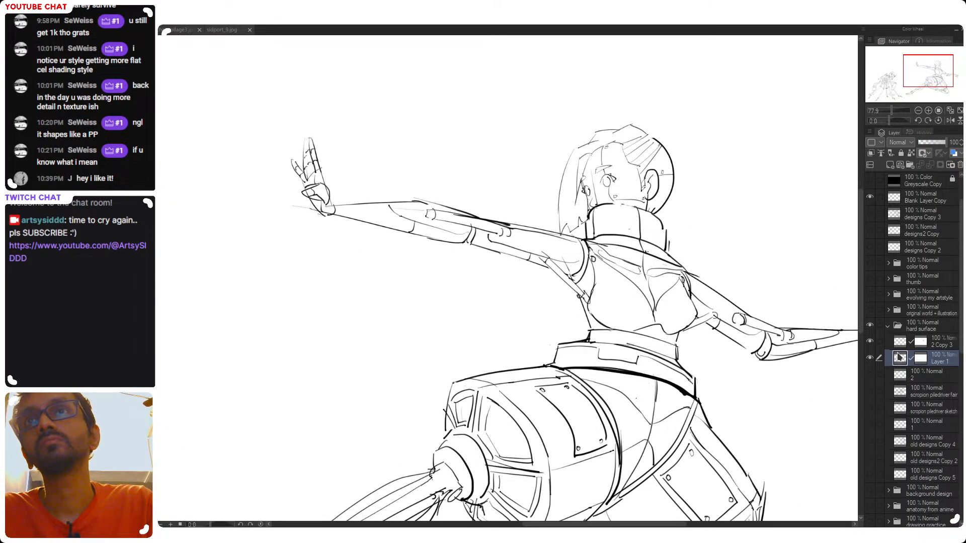
mouse_move(635, 266)
mouse_down()
mouse_move(644, 257)
mouse_move(657, 298)
mouse_up()
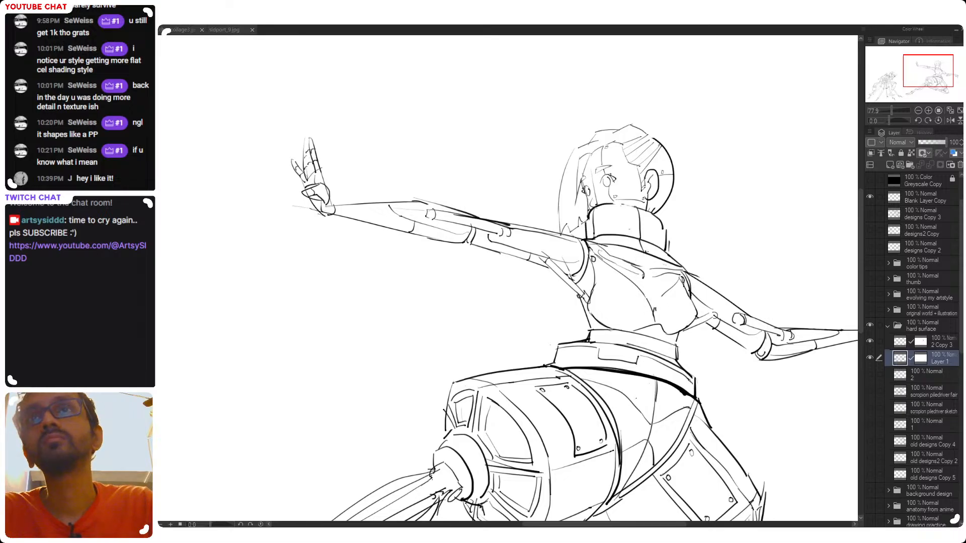
drag(637, 267, 643, 277)
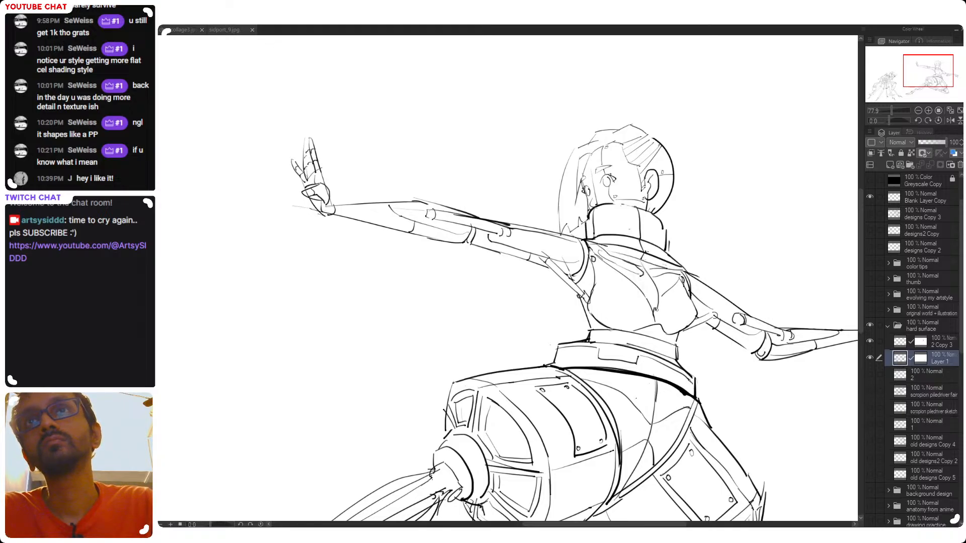
drag(645, 266, 656, 318)
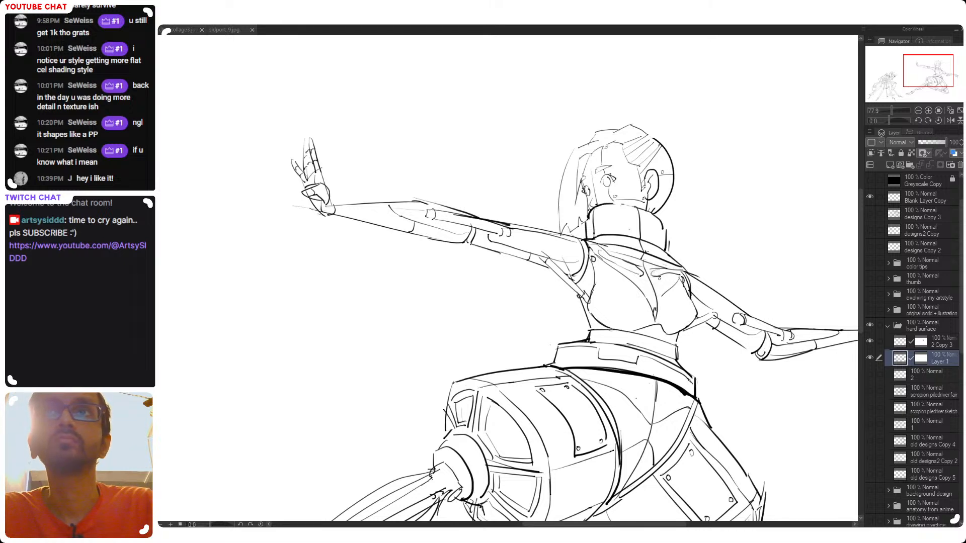
Review the cyborg's proportions and the full two-character composition in normal, mirrored and tilted views, restoring the upright unmirrored canvas
scroll(658, 277, down, 5)
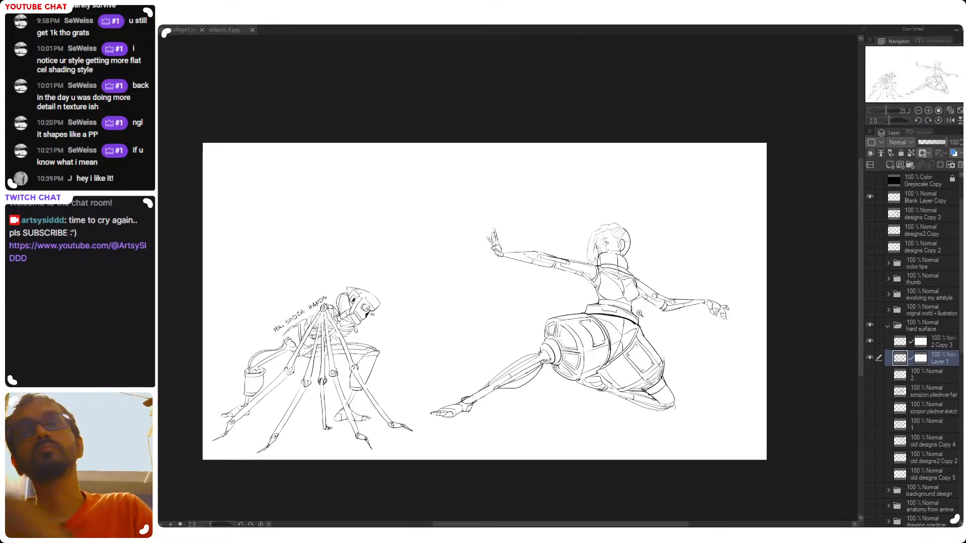
scroll(640, 313, up, 4)
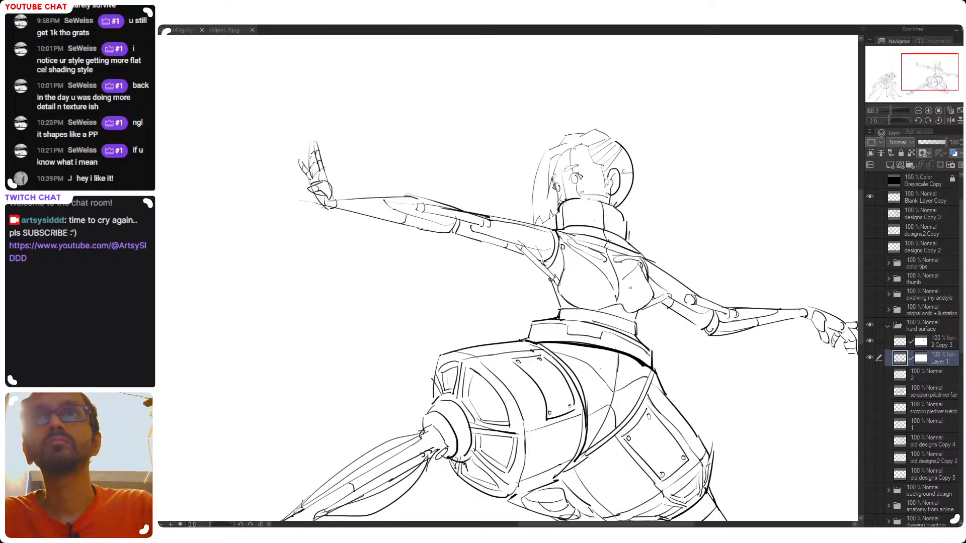
scroll(663, 314, down, 3)
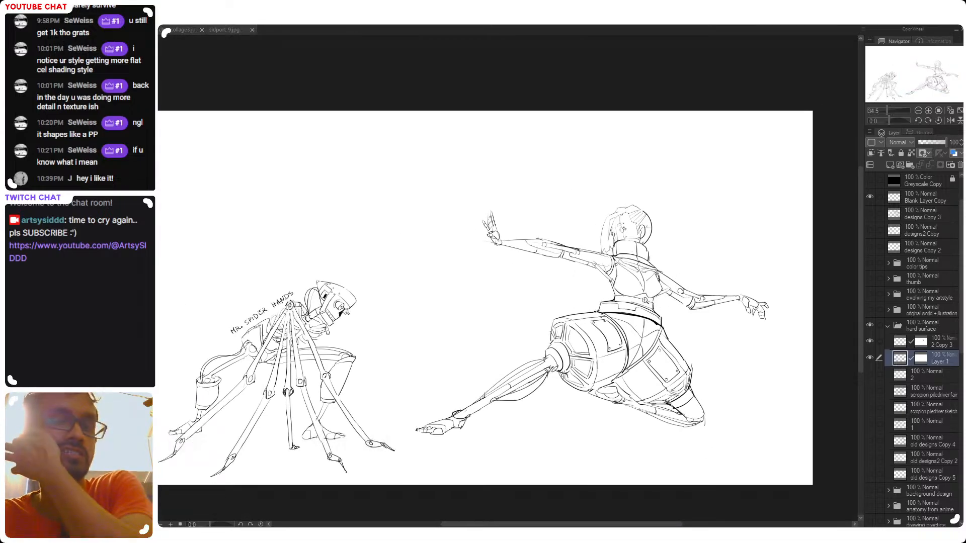
key(h)
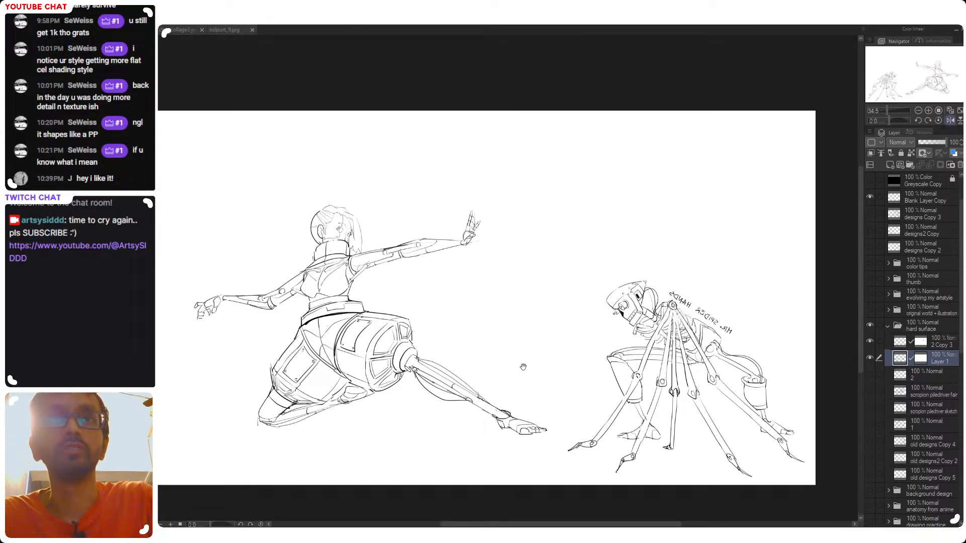
drag(644, 370, 595, 377)
key(h)
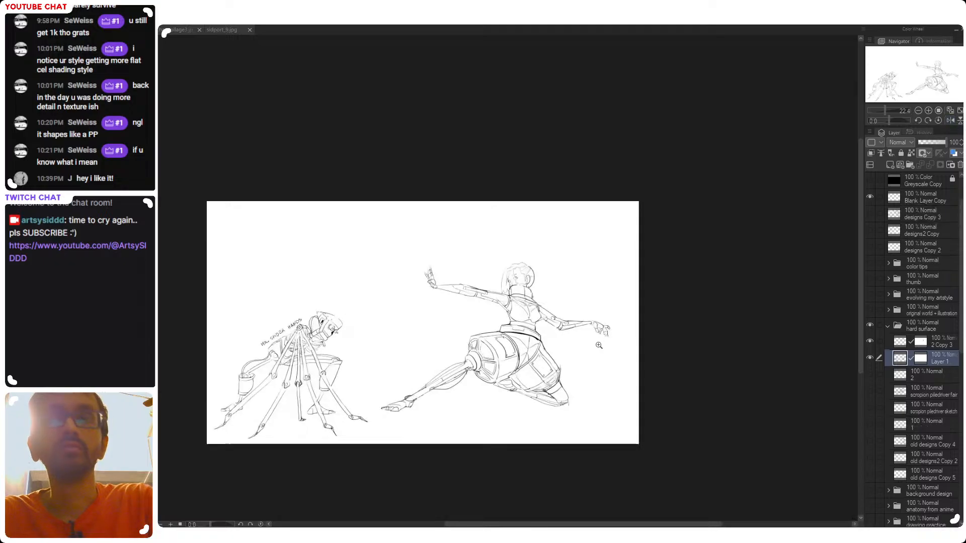
drag(500, 344, 613, 344)
key(ctrl+at)
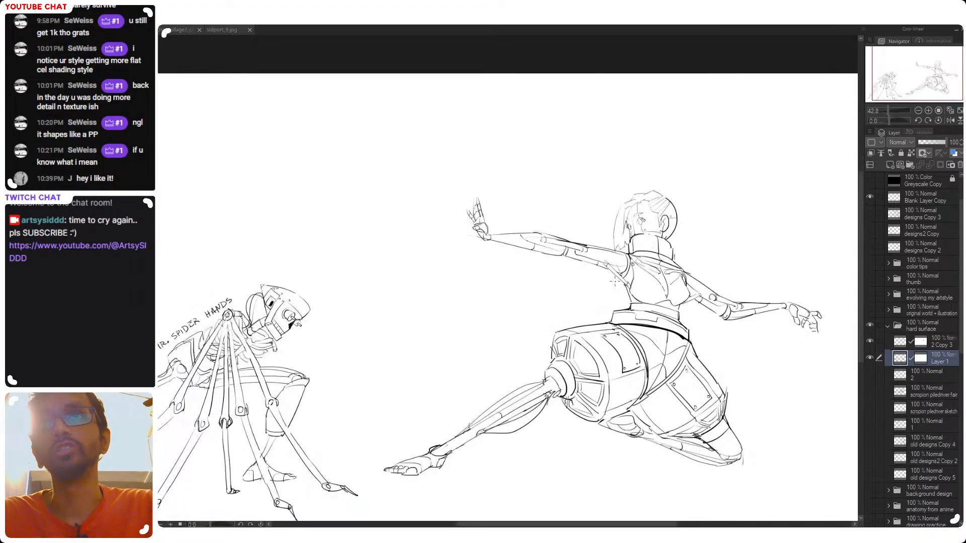
drag(628, 252, 626, 200)
drag(556, 202, 590, 203)
drag(592, 234, 582, 373)
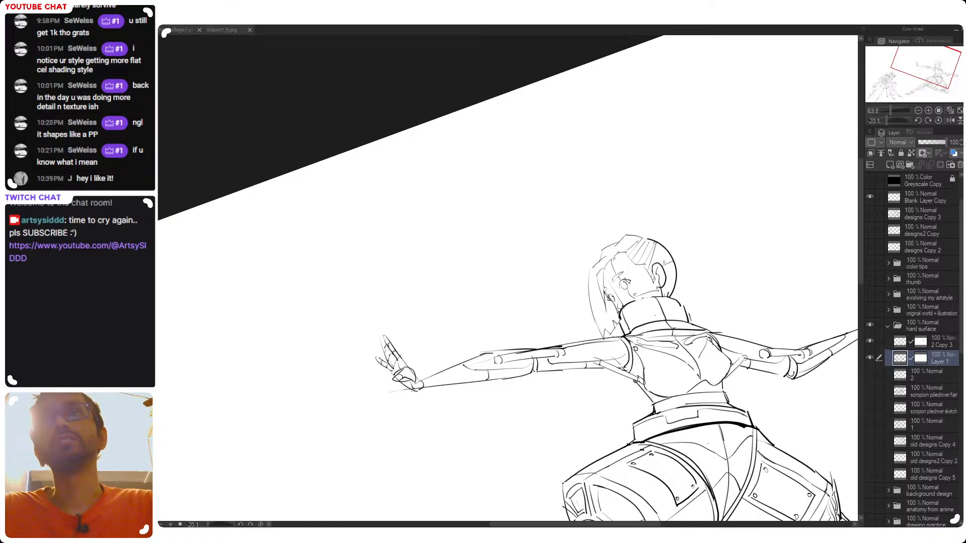
scroll(609, 291, down, 5)
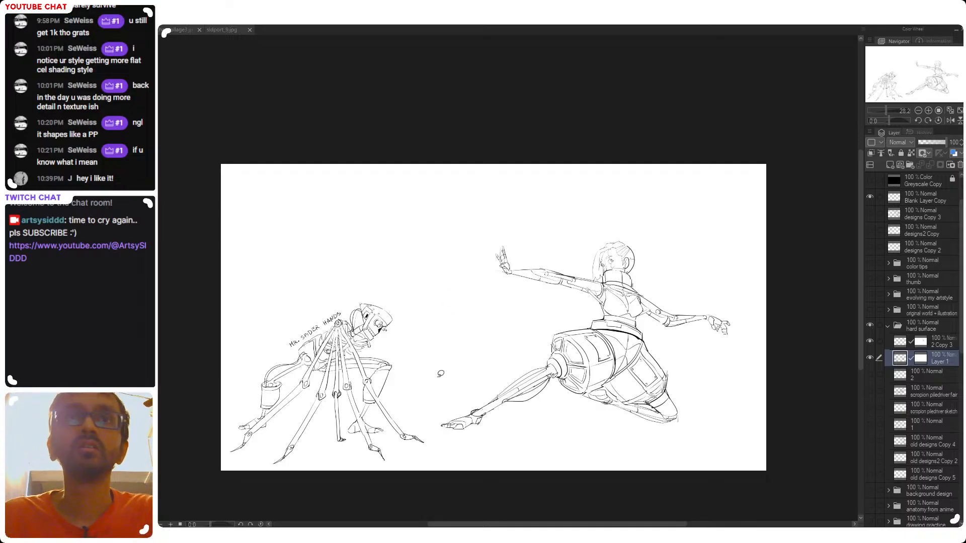
Check the visibility of Layer 1 and 2 Copy 3, and merge 2 Copy 3 down into Layer 1
mouse_move(421, 368)
mouse_down()
mouse_move(174, 387)
mouse_move(208, 458)
mouse_move(341, 503)
mouse_move(436, 472)
mouse_up()
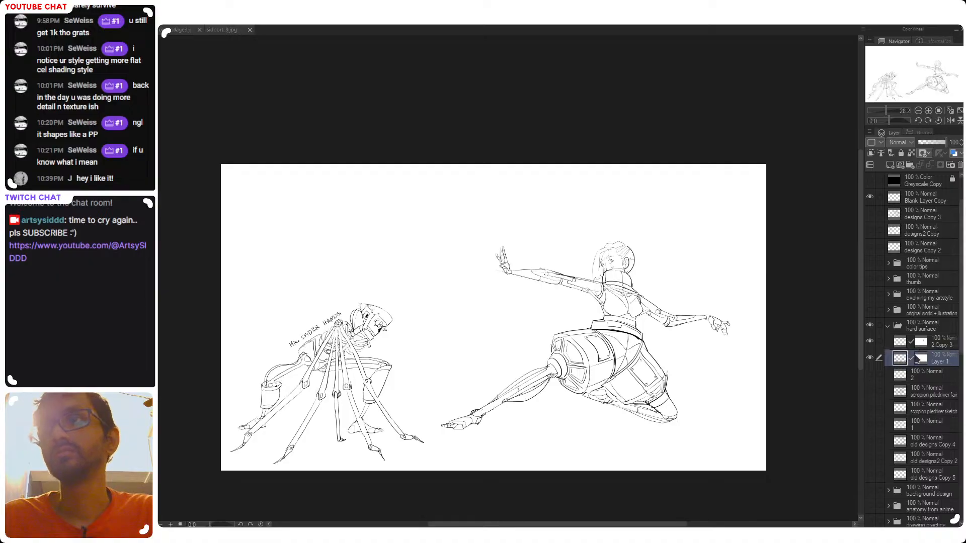
click(879, 341)
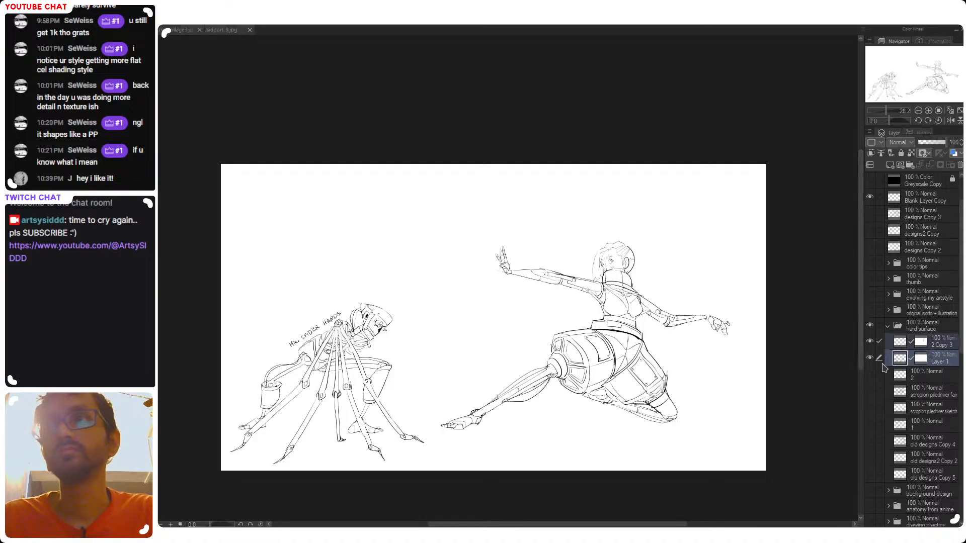
click(871, 359)
click(870, 345)
click(870, 345)
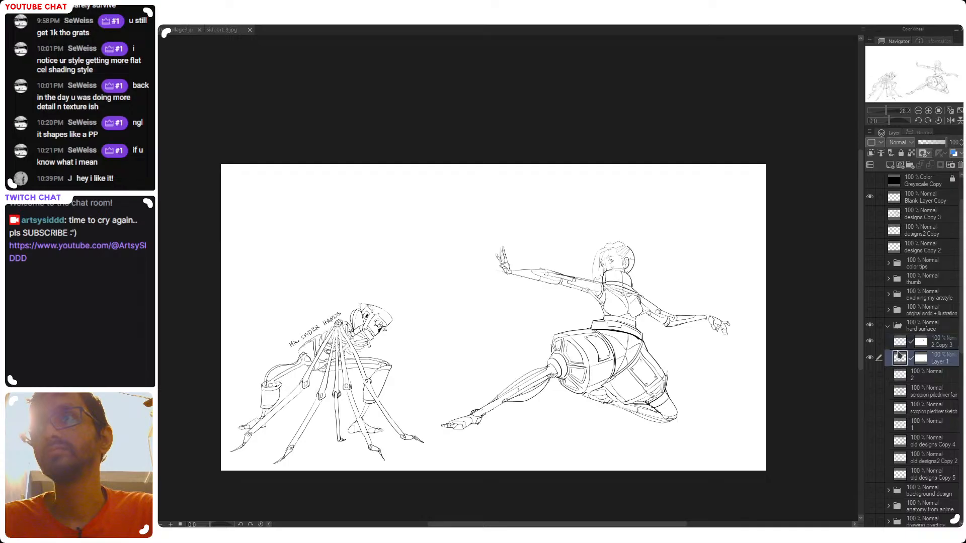
click(900, 342)
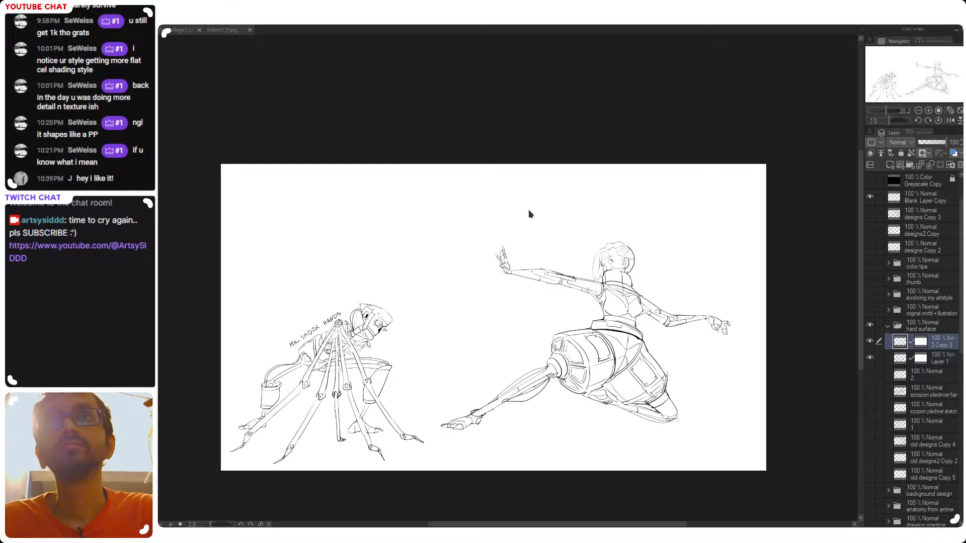
key(ctrl+e)
Outline the cyborg with a freehand selection, enlarge her and reposition her beside the spider-hands character
key(ctrl+a)
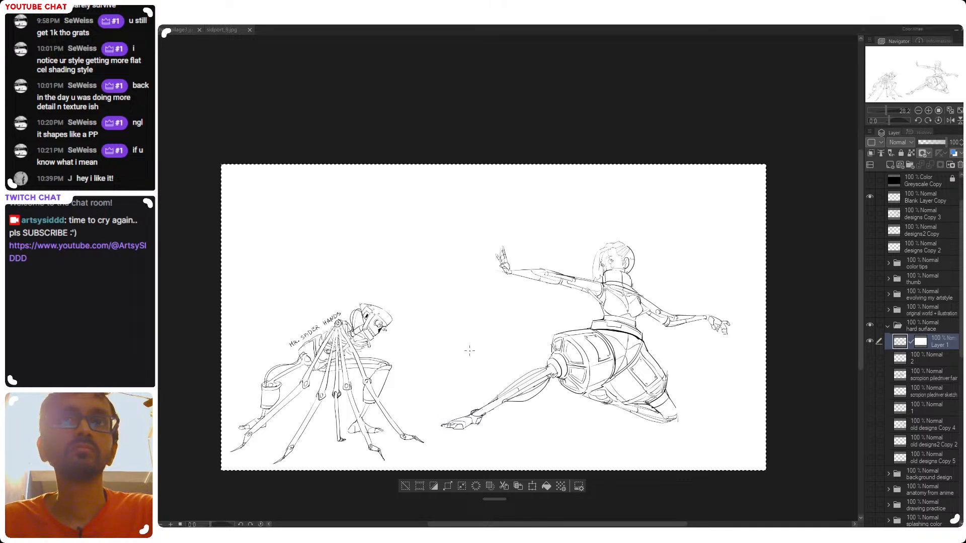
mouse_move(467, 353)
mouse_down()
mouse_move(483, 286)
mouse_move(445, 334)
mouse_move(642, 429)
mouse_move(510, 92)
mouse_move(436, 307)
mouse_up()
key(ctrl+d)
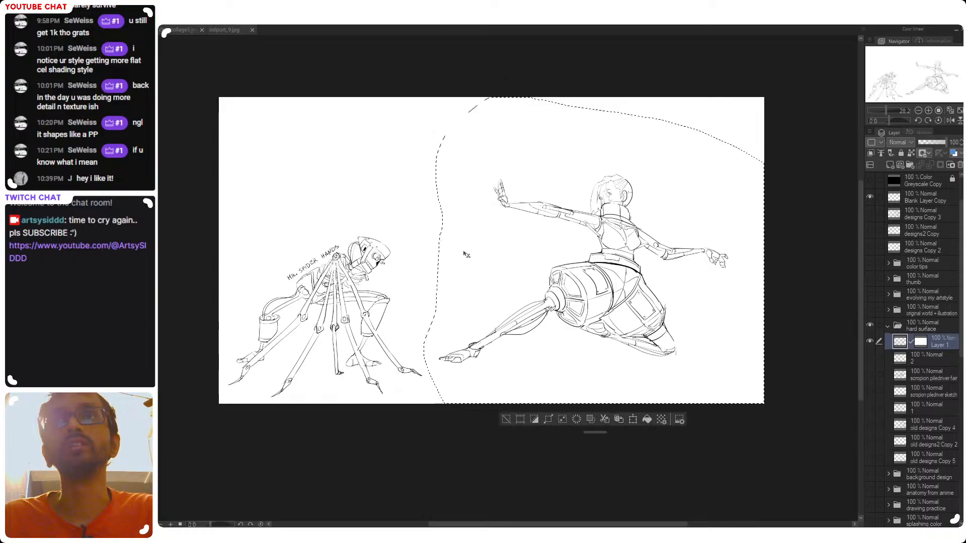
key(ctrl+t)
drag(374, 76, 373, 74)
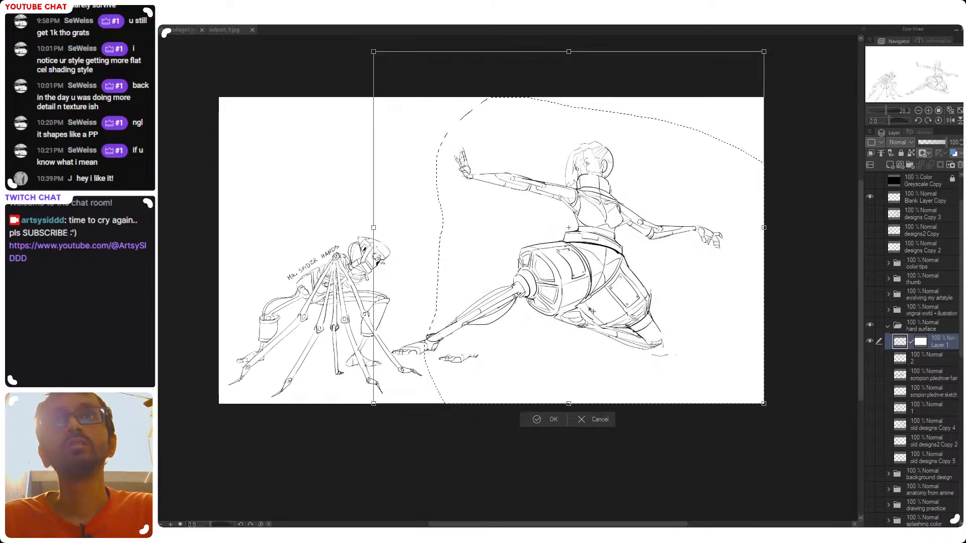
drag(646, 308, 695, 351)
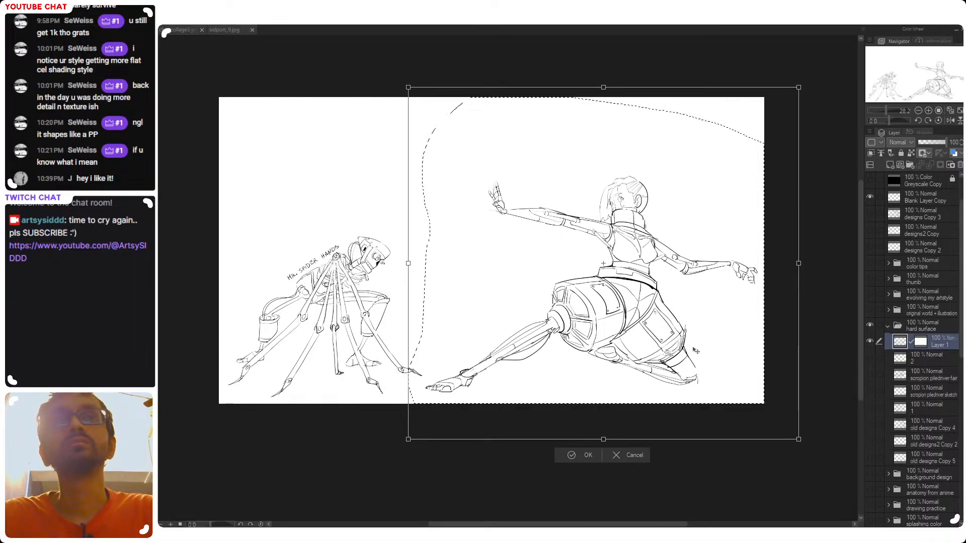
key(Return)
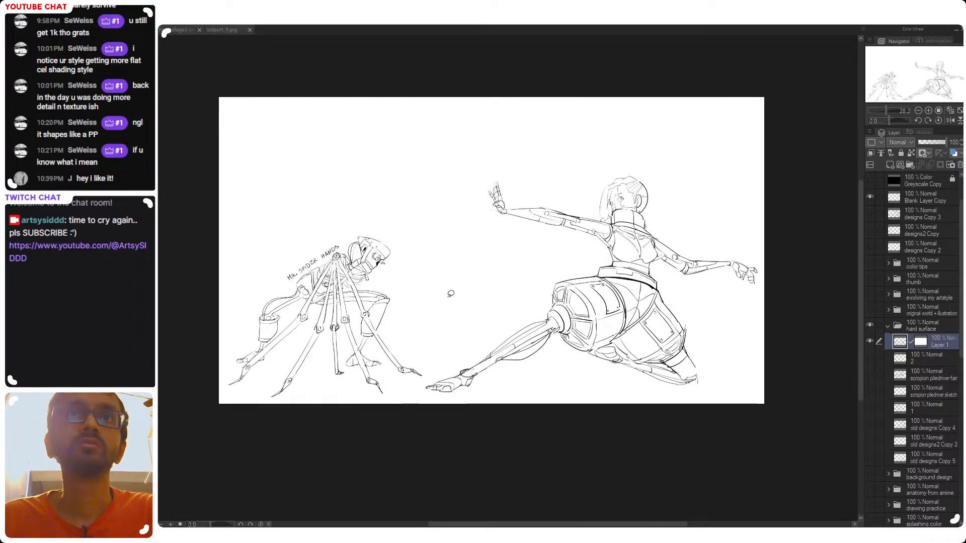
Compare the line art with sketch layer 2, and cut and paste the freehand-selected spider-hands character onto its own layer
mouse_move(447, 297)
mouse_down()
mouse_move(196, 338)
mouse_move(212, 407)
mouse_move(342, 437)
mouse_move(427, 379)
mouse_up()
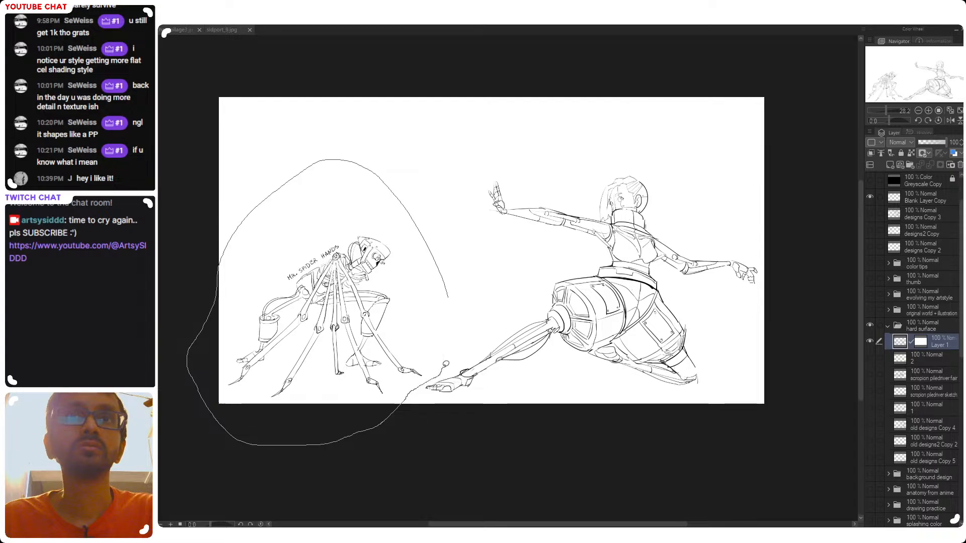
click(870, 358)
click(871, 359)
click(871, 358)
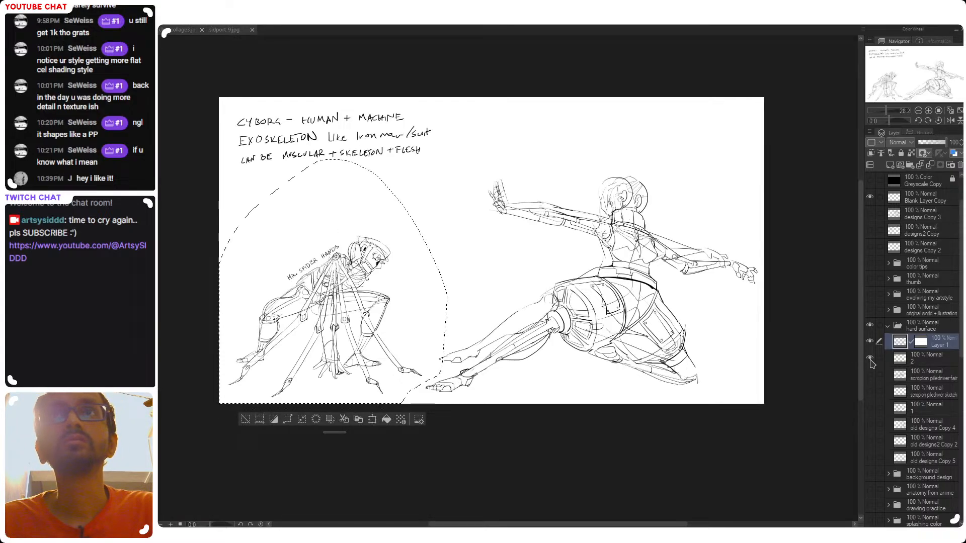
click(871, 358)
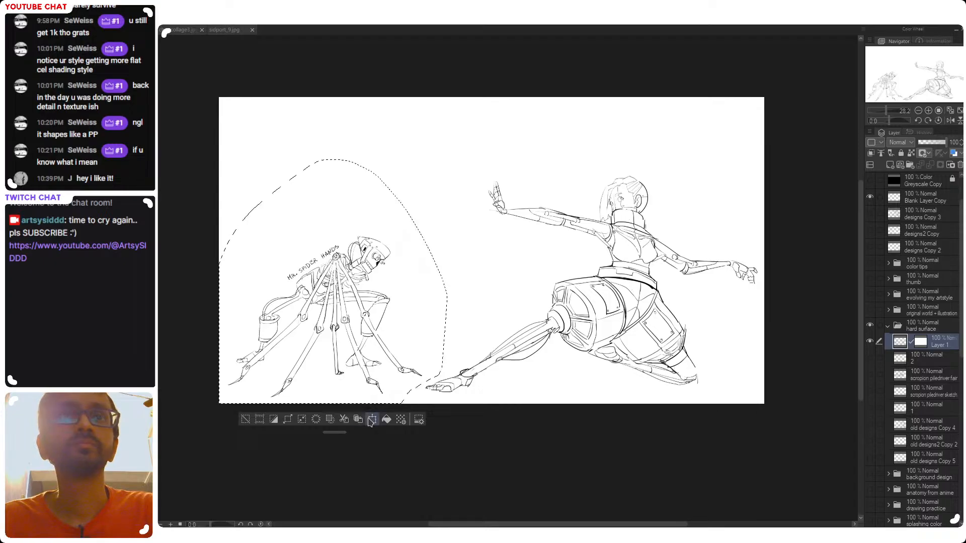
click(344, 420)
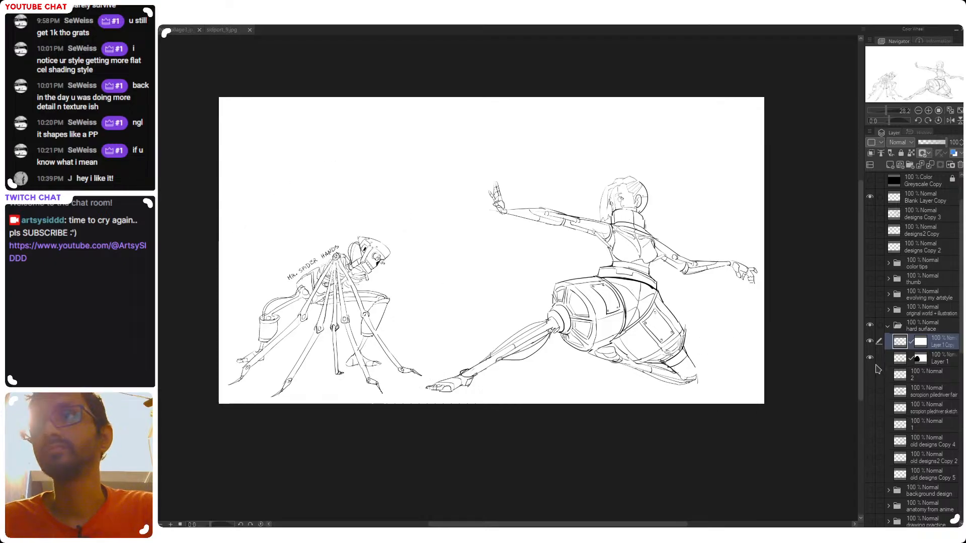
Display Layer 1's mask area and paint the large masked region around the spider-hands character back to visible with an enlarged brush
click(893, 359)
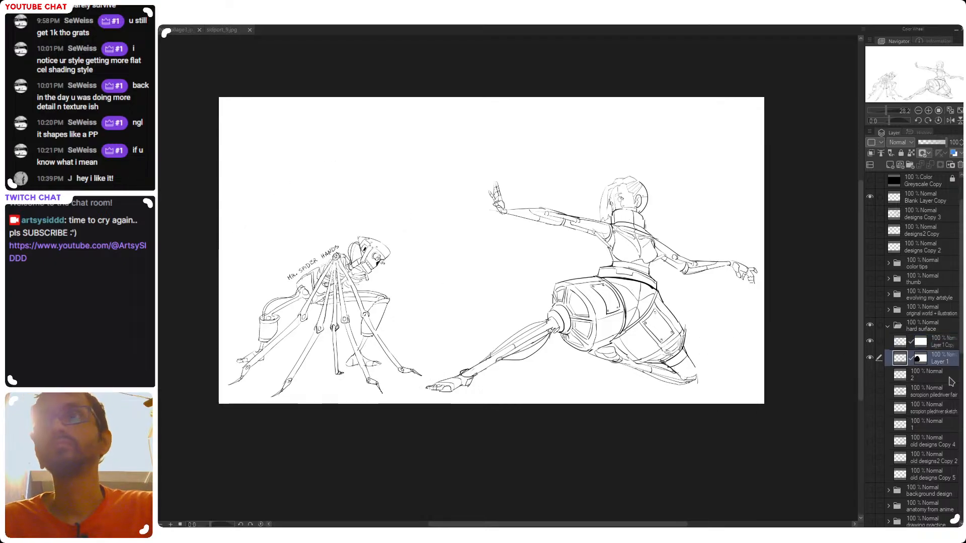
click(923, 362)
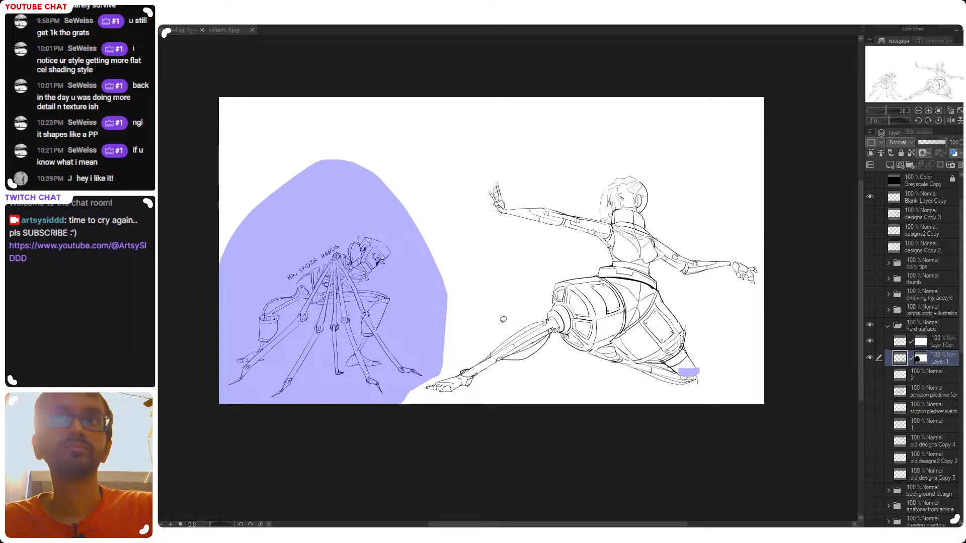
key(])
key(])
key(])
key(])
key(])
key(])
key(])
key(])
key(])
key(])
key(])
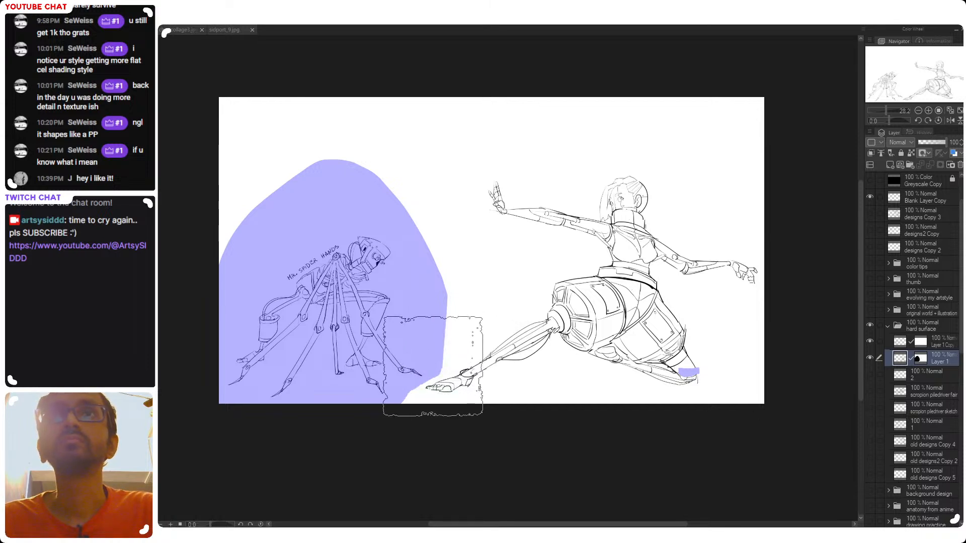
mouse_move(432, 366)
mouse_down()
mouse_move(420, 306)
mouse_move(349, 204)
mouse_move(354, 246)
mouse_up()
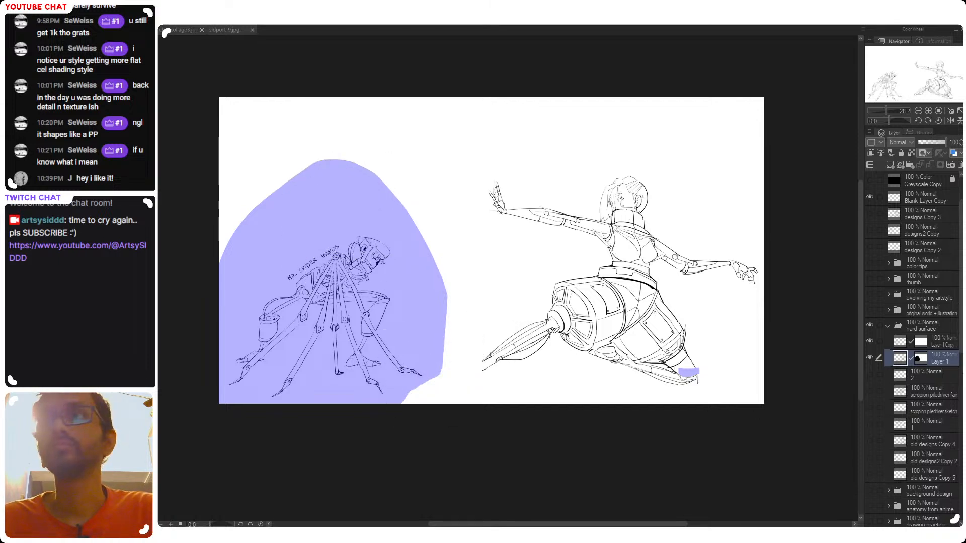
click(917, 361)
drag(437, 367, 431, 345)
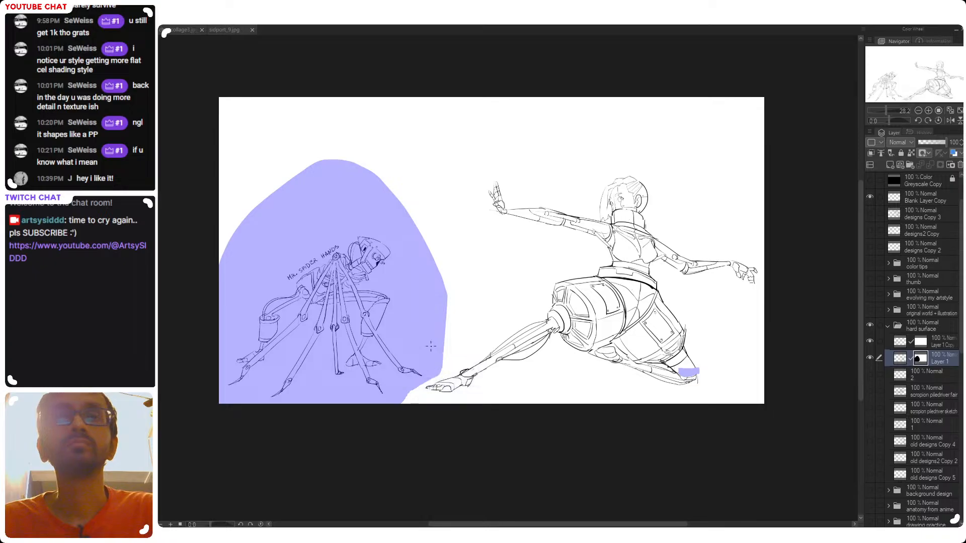
key(])
key(])
key(])
key(])
key(])
key(])
key(])
key(])
key(])
mouse_move(409, 384)
mouse_down()
mouse_move(349, 168)
mouse_move(257, 430)
mouse_move(319, 173)
mouse_up()
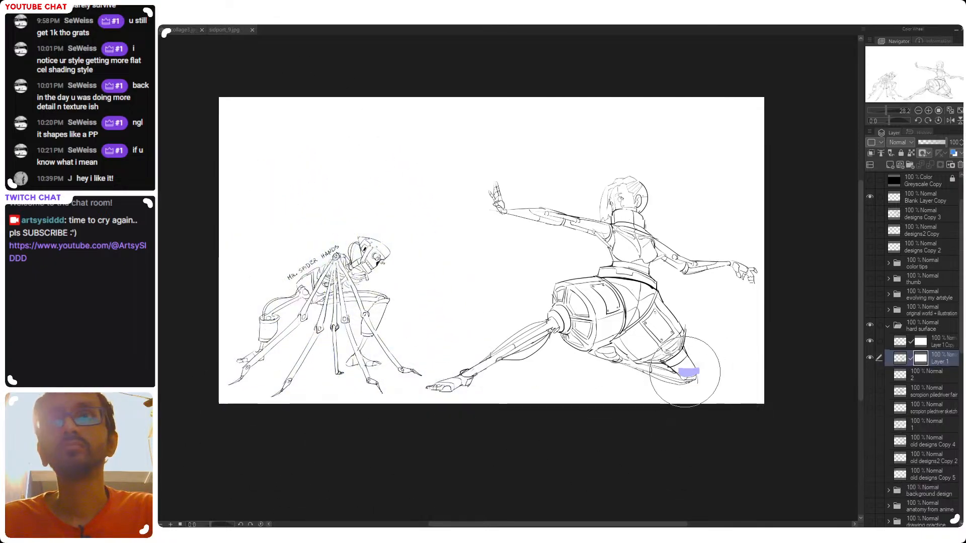
Touch up the small masked patch over the cyborg's rear foot with a smaller brush, and turn off the mask area display
drag(686, 388, 701, 367)
key(ctrl+z)
key([)
key([)
key([)
key([)
key([)
key([)
key([)
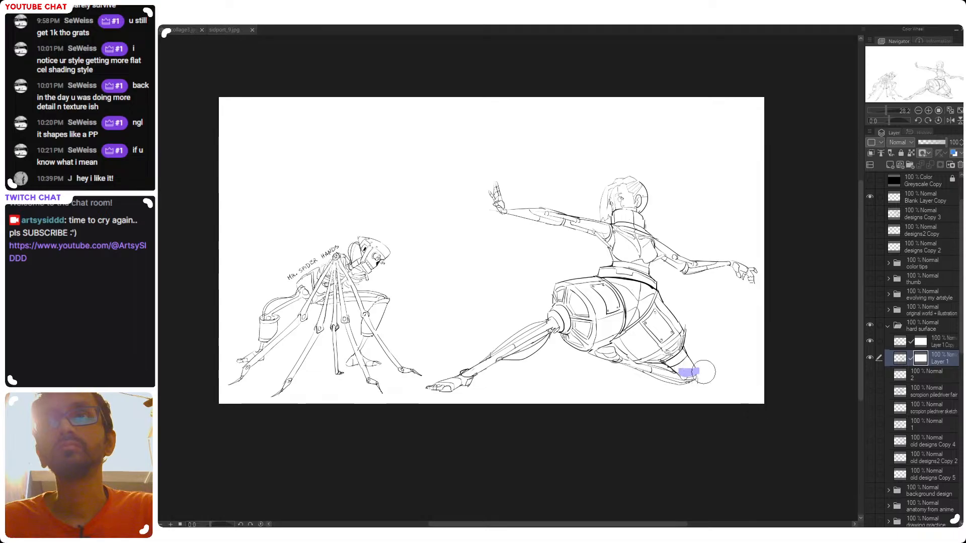
key(ctrl+z)
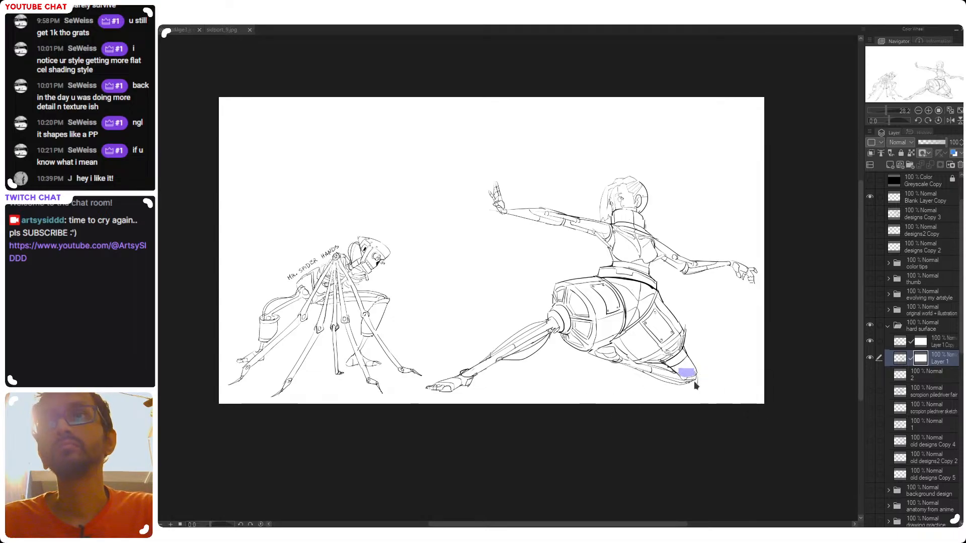
click(699, 371)
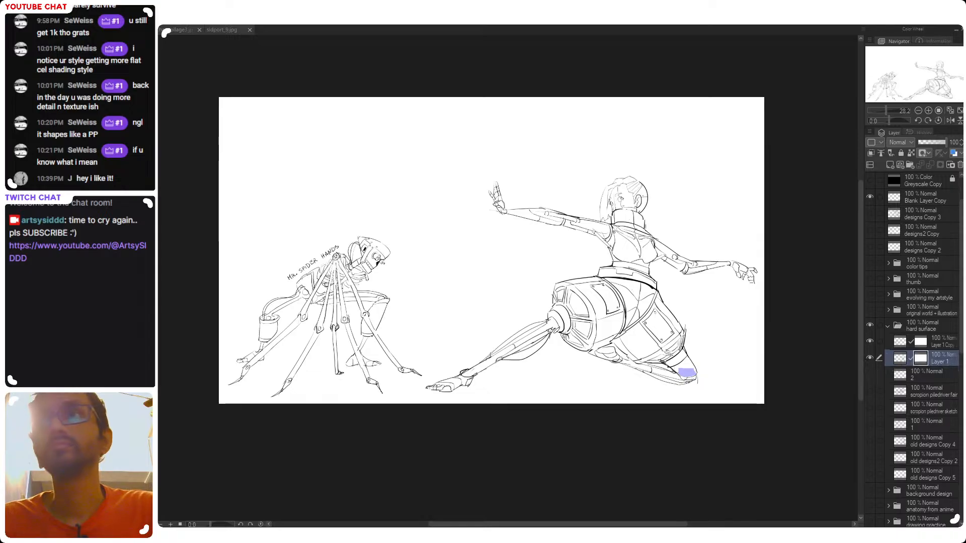
alt+click(925, 360)
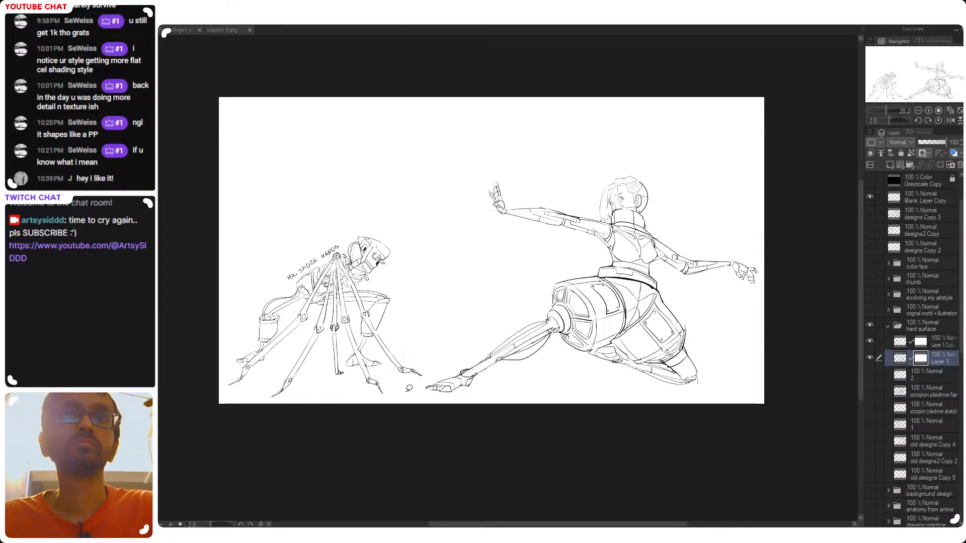
Outline the spider-hands area on Layer 1 and drop the selection, and hide the separate spider-hands layer
mouse_move(428, 376)
mouse_down()
mouse_move(206, 258)
mouse_move(318, 438)
mouse_move(373, 439)
mouse_up()
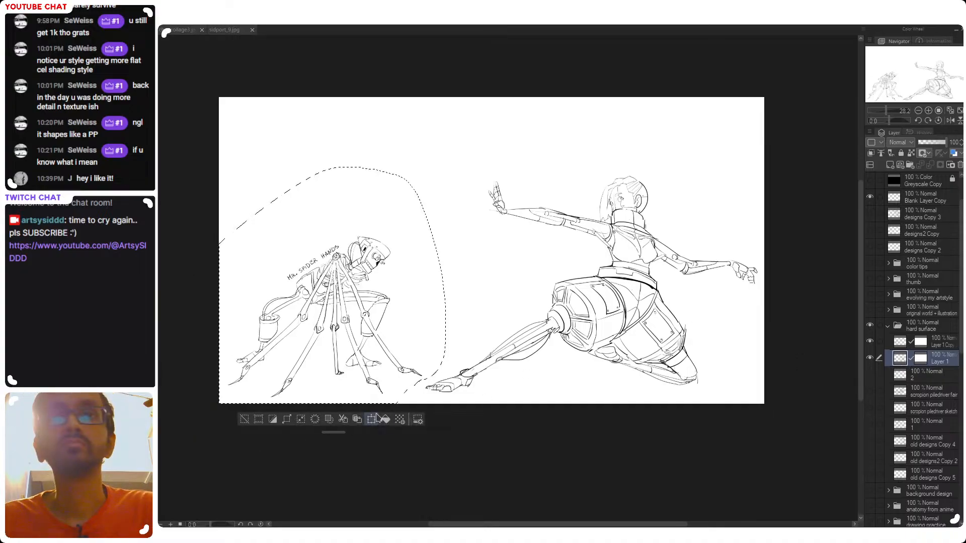
key(ctrl+d)
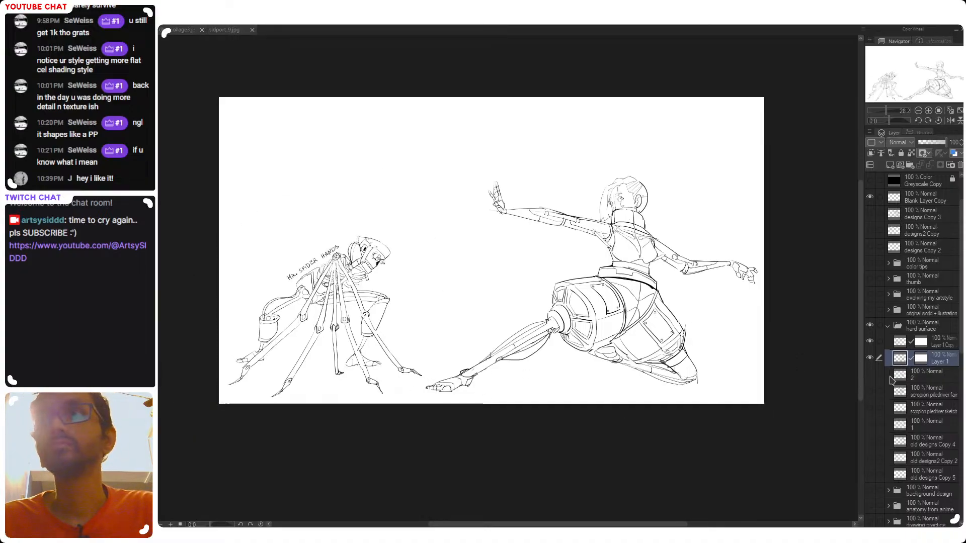
click(870, 342)
click(870, 341)
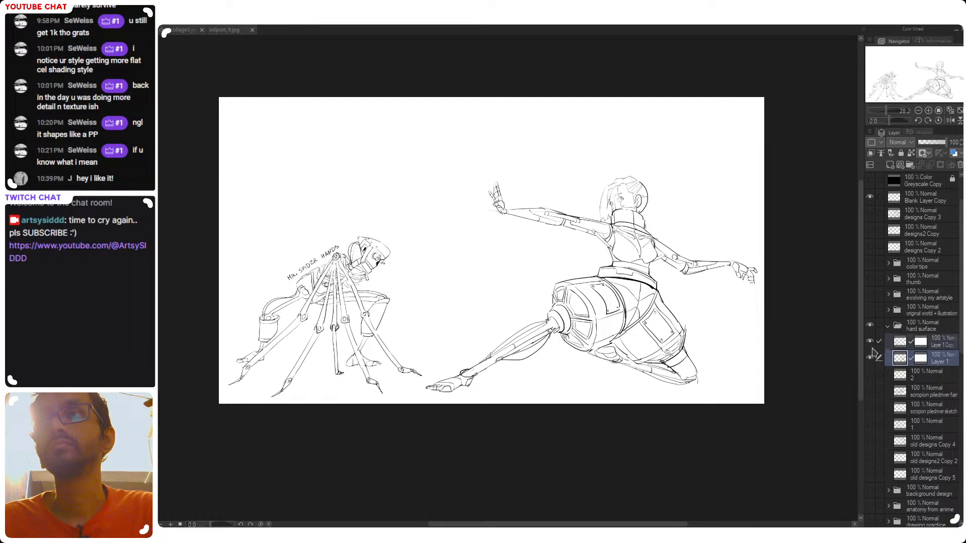
click(870, 342)
Enlarge the cyborg to nearly the canvas height, flip her horizontally, and scale and move her to the canvas's left side
key(ctrl+t)
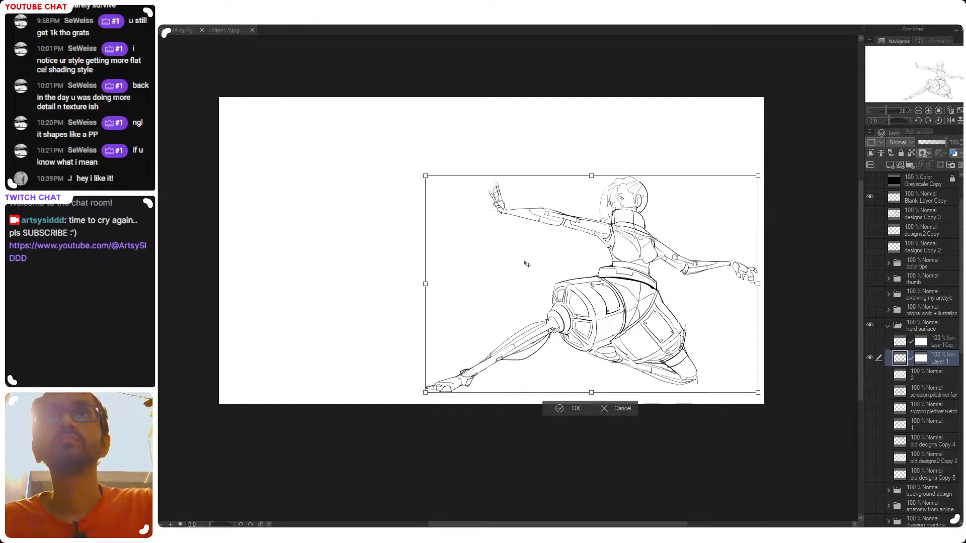
drag(425, 174, 316, 104)
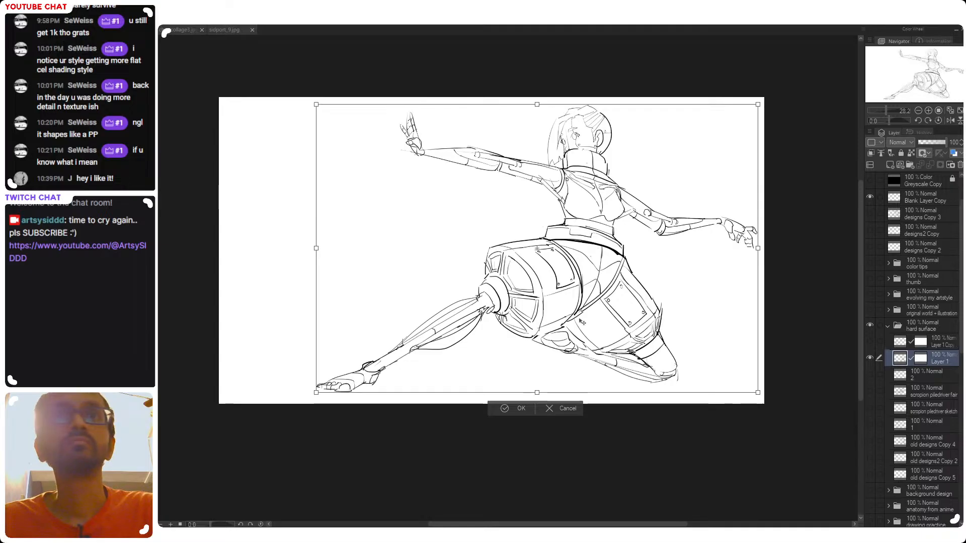
mouse_move(586, 321)
mouse_down()
mouse_move(492, 321)
mouse_move(613, 321)
mouse_move(587, 322)
mouse_up()
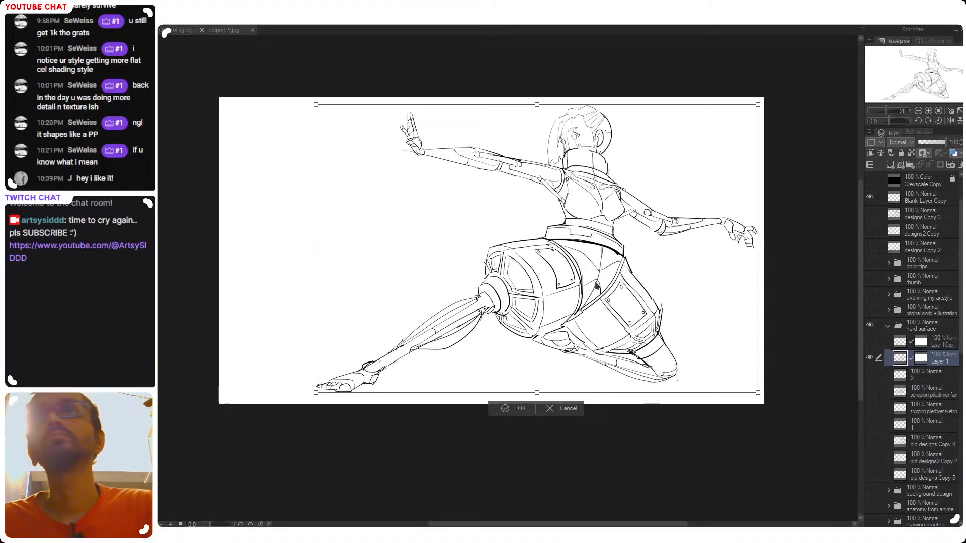
key(h)
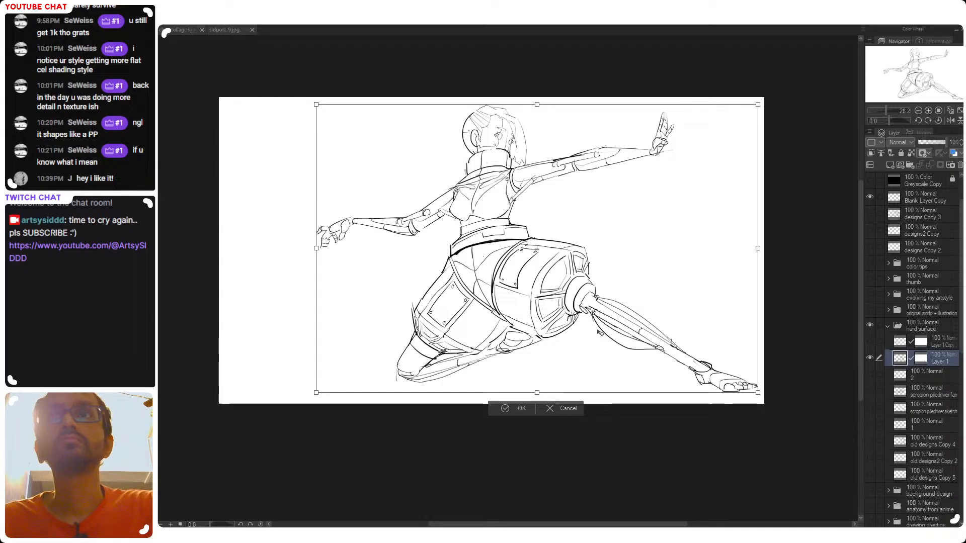
mouse_move(616, 332)
mouse_down()
mouse_move(512, 332)
mouse_move(526, 333)
mouse_up()
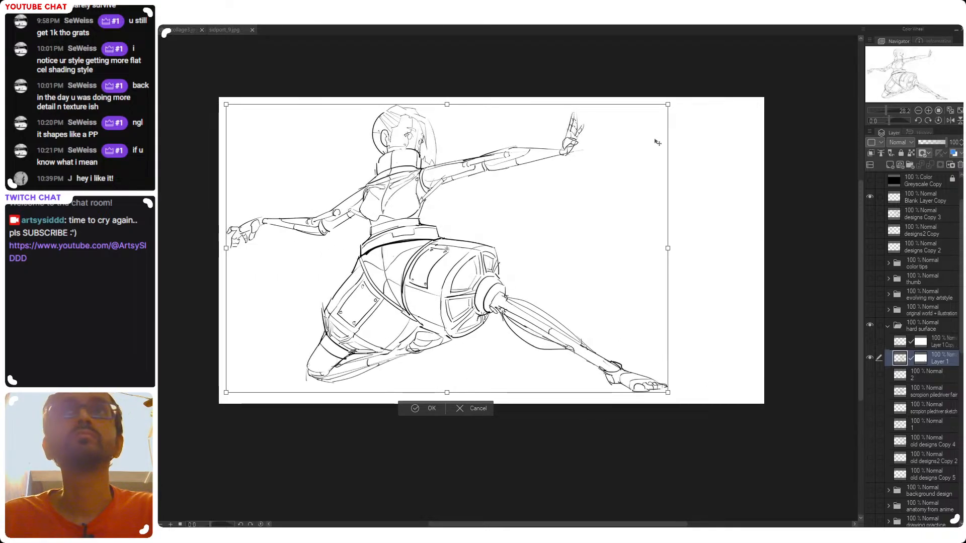
drag(668, 103, 627, 133)
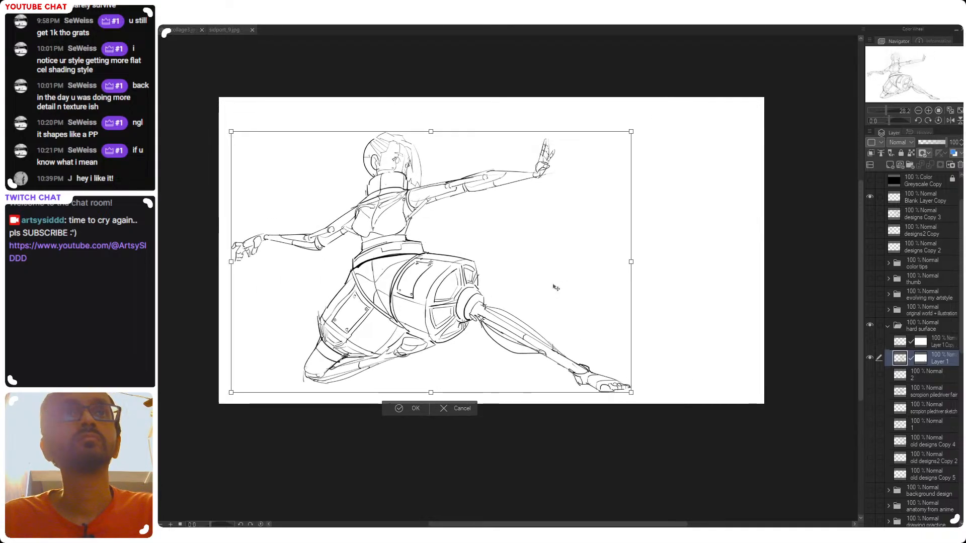
drag(552, 289, 549, 289)
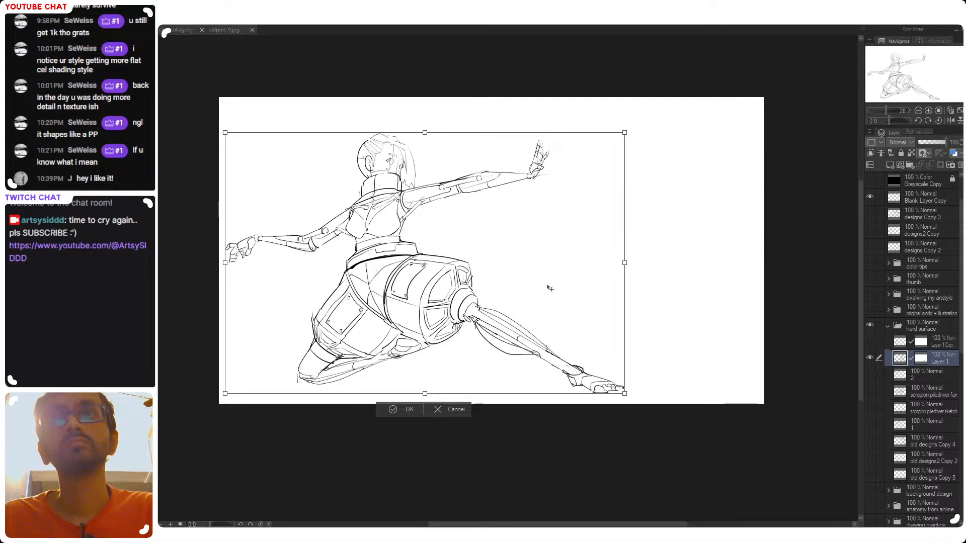
key(Return)
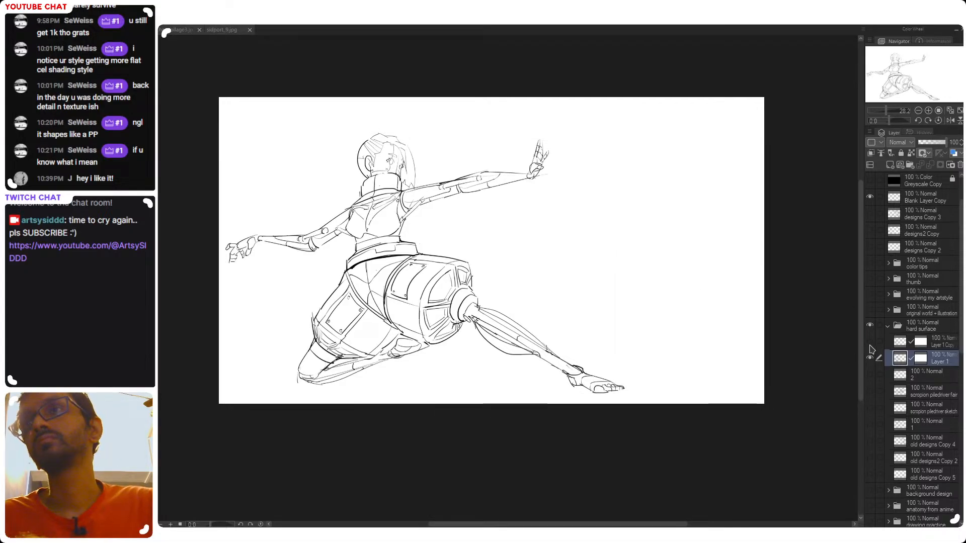
Show the separate spider-hands layer, Layer 1 Copy, again
click(870, 341)
key(ctrl+t)
drag(323, 338, 596, 323)
key(ctrl+z)
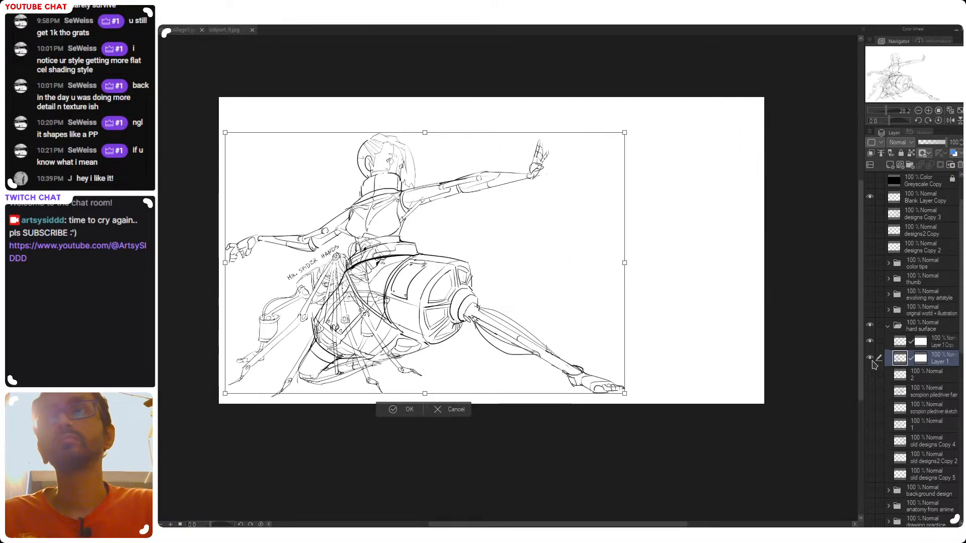
key(Return)
Move the spider-hands character on Layer 1 Copy to the canvas's right side, beyond the cyborg's outstretched hand
click(906, 345)
key(ctrl+t)
mouse_move(325, 322)
mouse_down()
mouse_move(691, 291)
mouse_move(649, 267)
mouse_move(641, 282)
mouse_move(652, 293)
mouse_up()
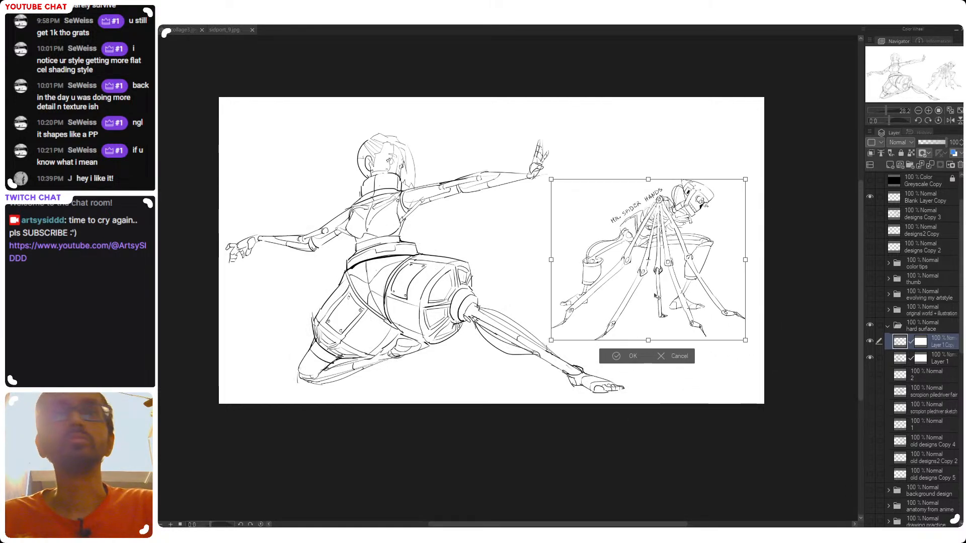
key(Return)
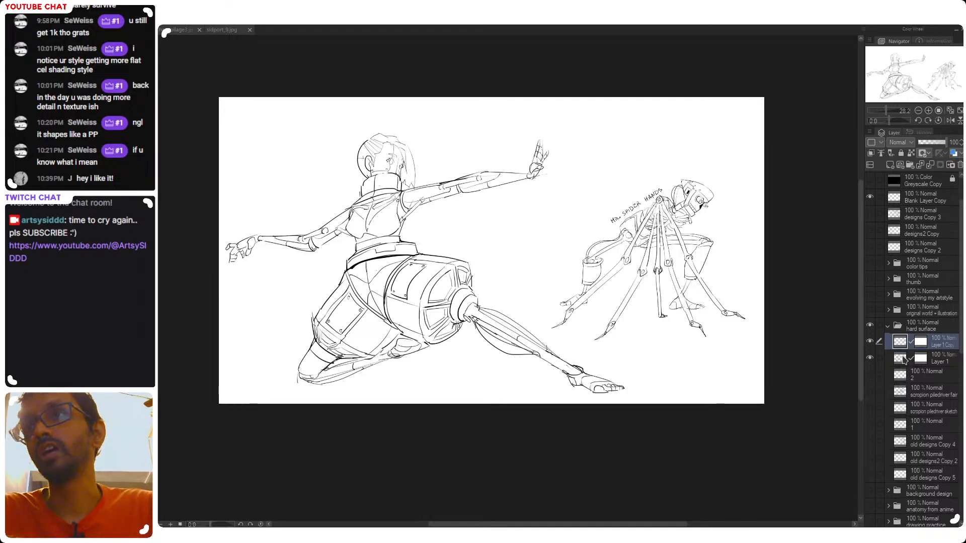
Make Layer 1 active and review the cyborg's pose and the two-character composition, both up close and as a whole
key(alt+bracketleft)
drag(431, 218, 495, 288)
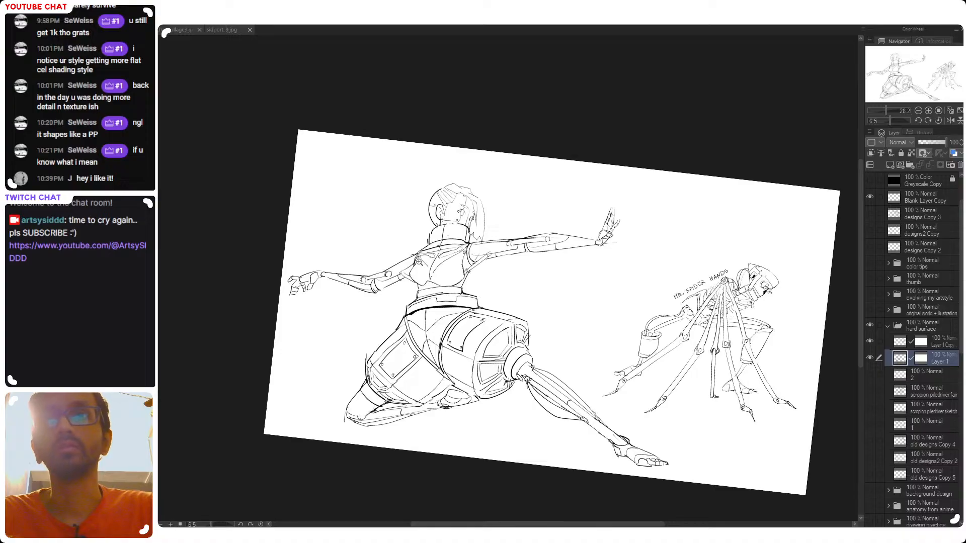
drag(407, 244, 447, 385)
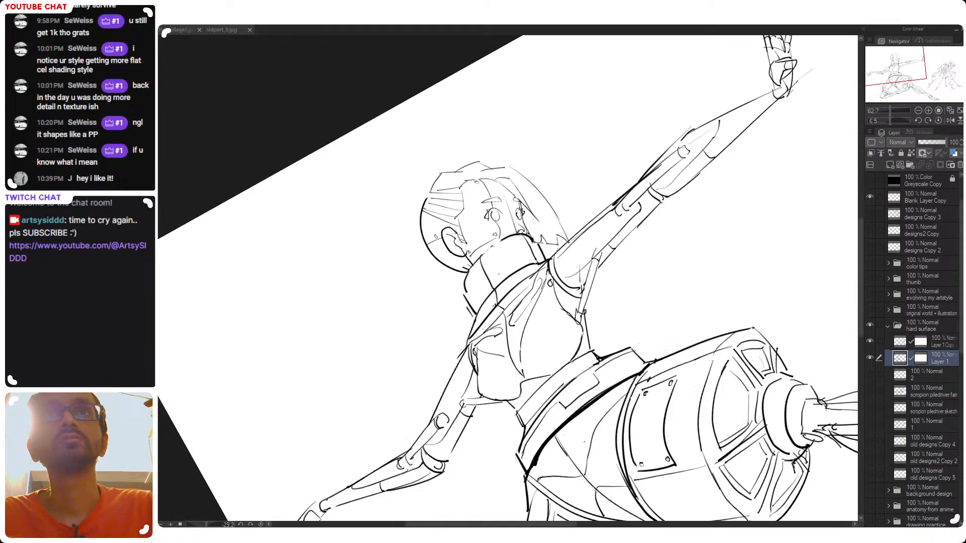
drag(537, 317, 506, 322)
drag(594, 342, 551, 307)
mouse_move(550, 306)
mouse_down()
mouse_move(524, 327)
mouse_move(523, 292)
mouse_move(549, 313)
mouse_up()
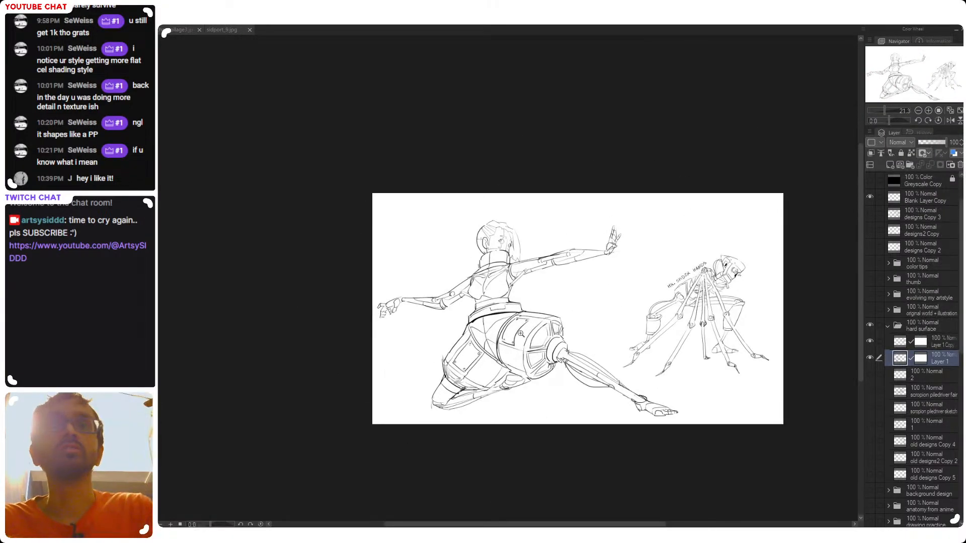
mouse_move(529, 306)
mouse_down()
mouse_move(560, 280)
mouse_move(544, 352)
mouse_up()
key(ctrl+z)
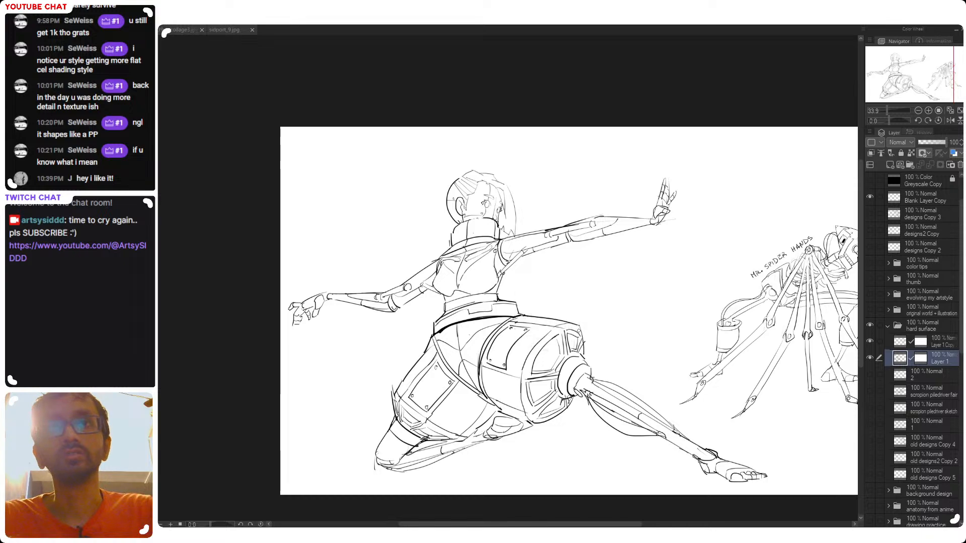
mouse_move(581, 319)
mouse_down()
mouse_move(583, 383)
mouse_move(510, 445)
mouse_up()
key(ctrl+z)
drag(507, 356, 483, 360)
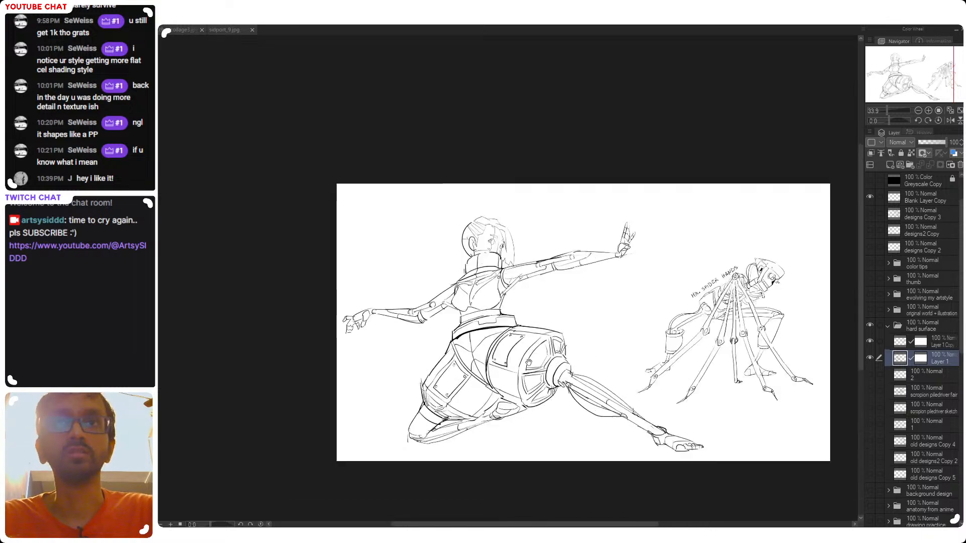
drag(556, 370, 527, 362)
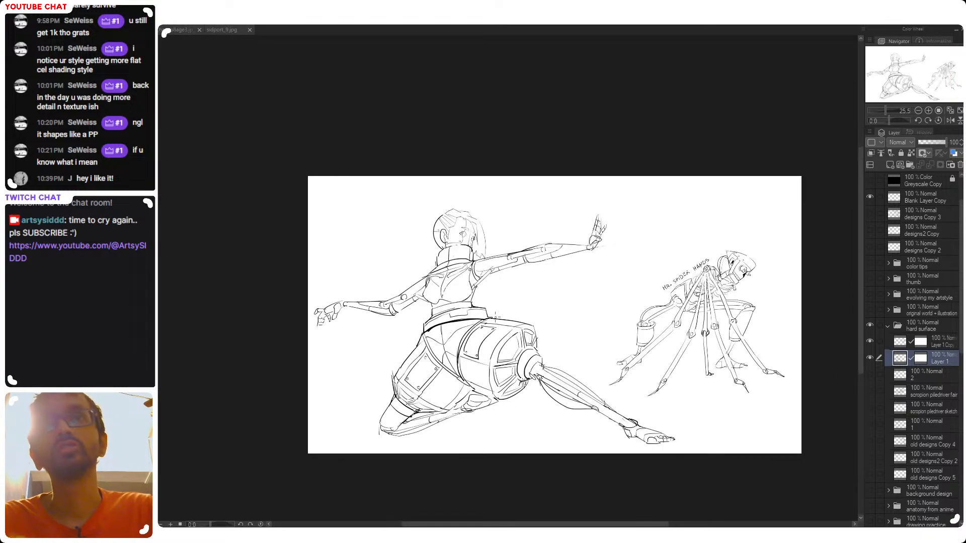
drag(518, 312, 526, 251)
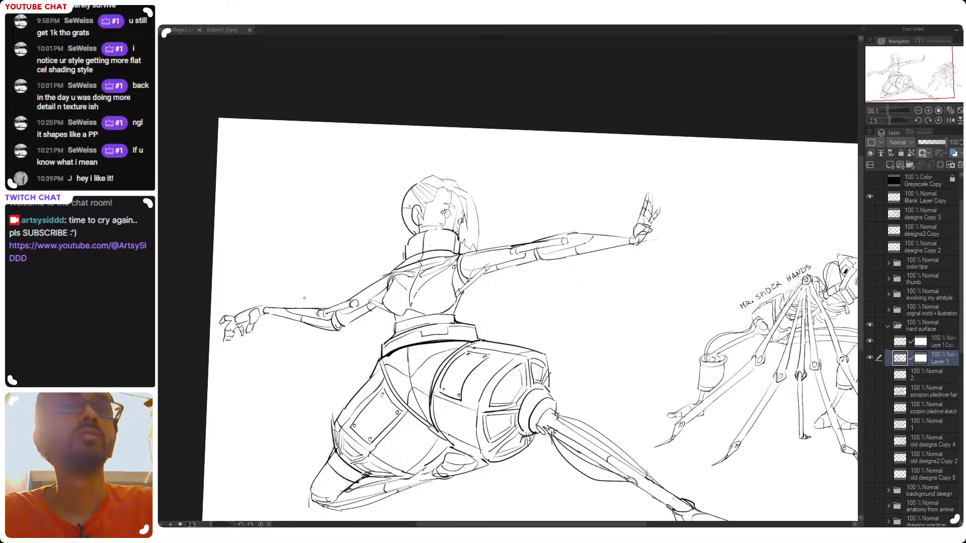
drag(328, 348, 405, 338)
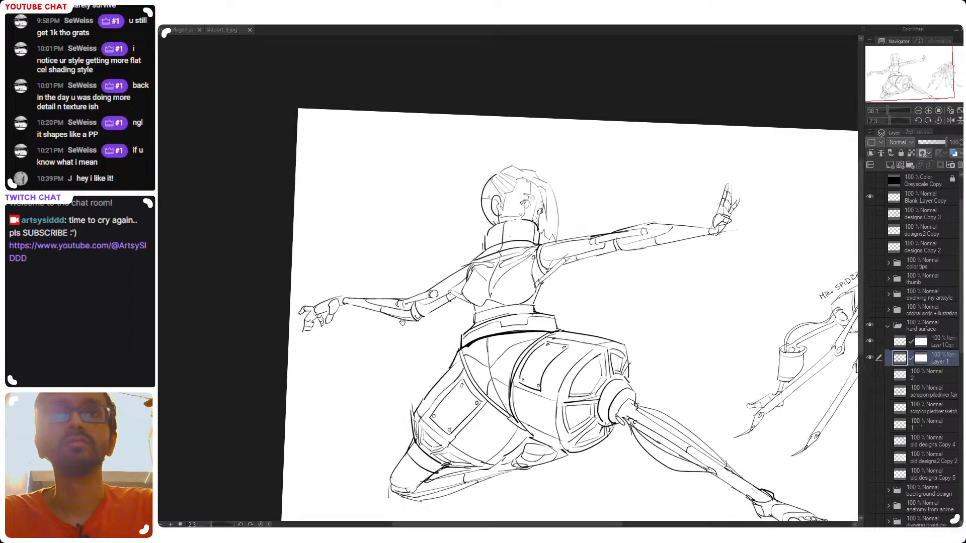
drag(532, 308, 373, 292)
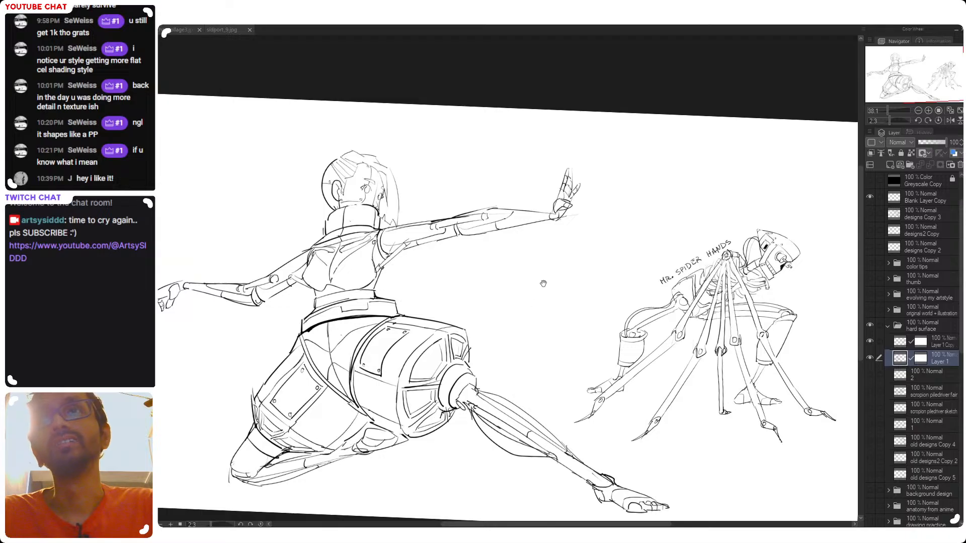
drag(540, 292, 571, 334)
drag(353, 292, 462, 295)
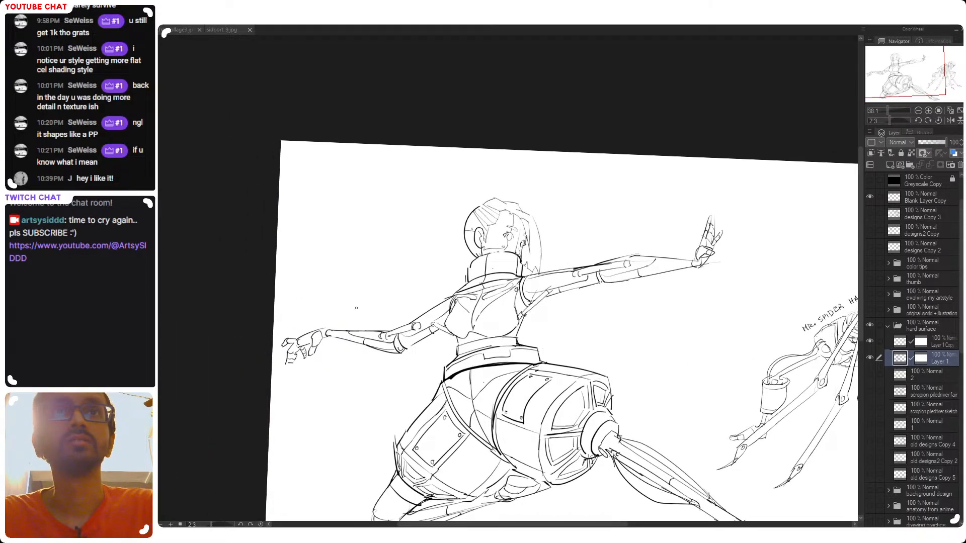
Check Layer 1's visibility, hand-letter the label EXO GIRL above the cyborg's trailing forearm, and save the file
drag(347, 313, 351, 325)
key(ctrl+z)
key(ctrl+z)
key(ctrl+z)
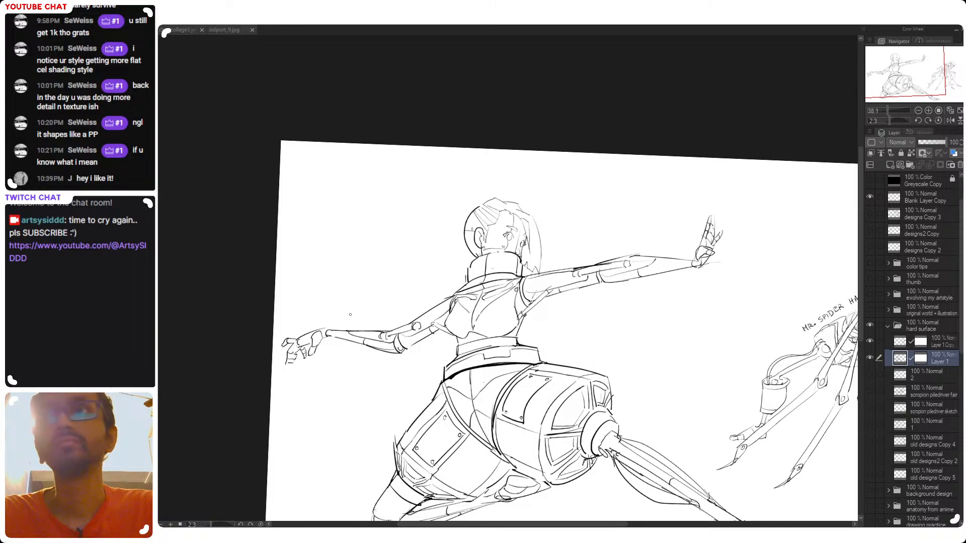
key(ctrl+z)
click(870, 358)
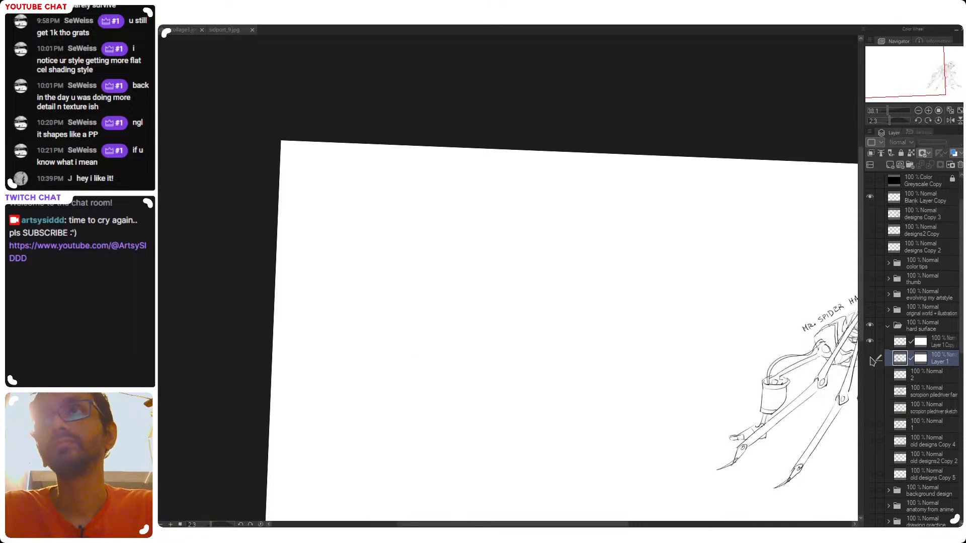
click(870, 358)
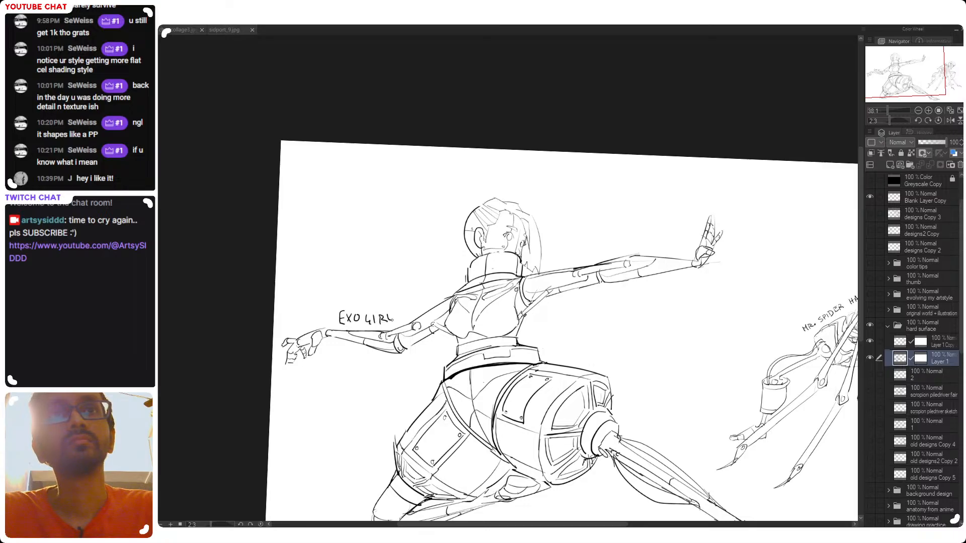
key(ctrl+s)
Inspect the labelled composition at several zoom levels and mirrored to judge the balance between the two characters
drag(439, 328, 403, 330)
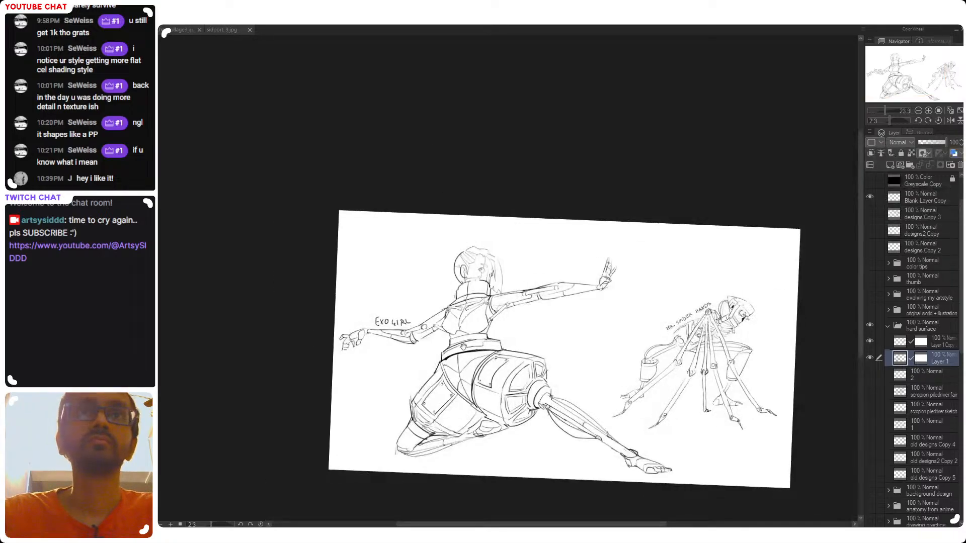
drag(462, 347, 438, 333)
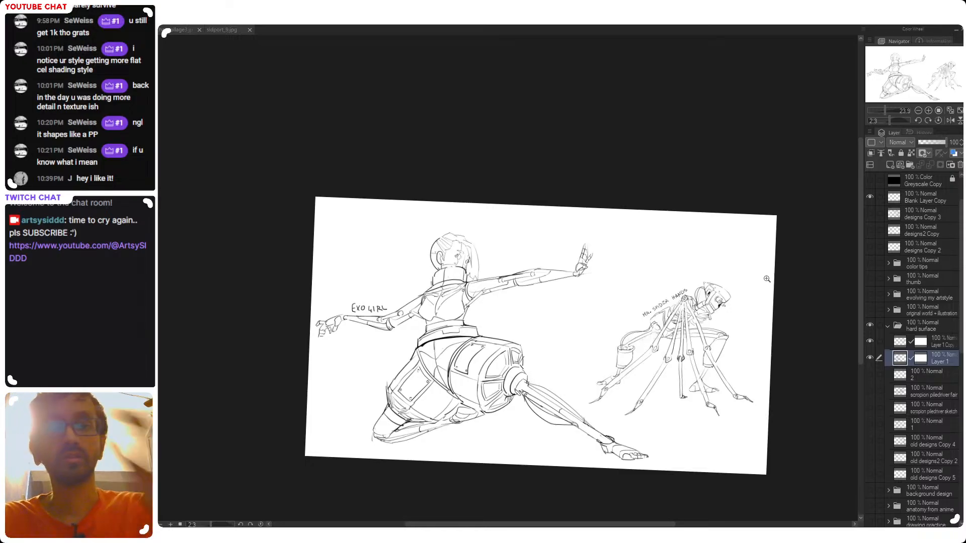
drag(567, 328, 548, 310)
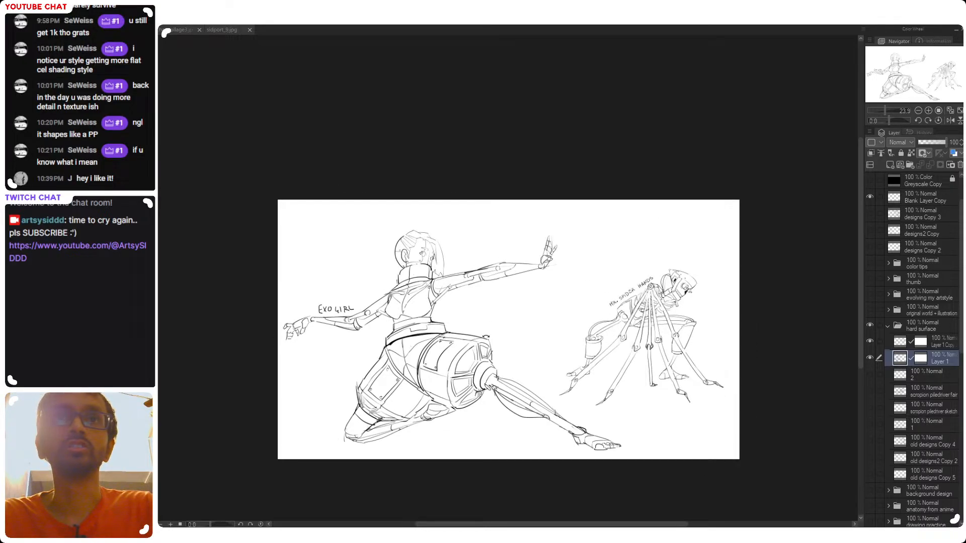
drag(399, 311, 425, 322)
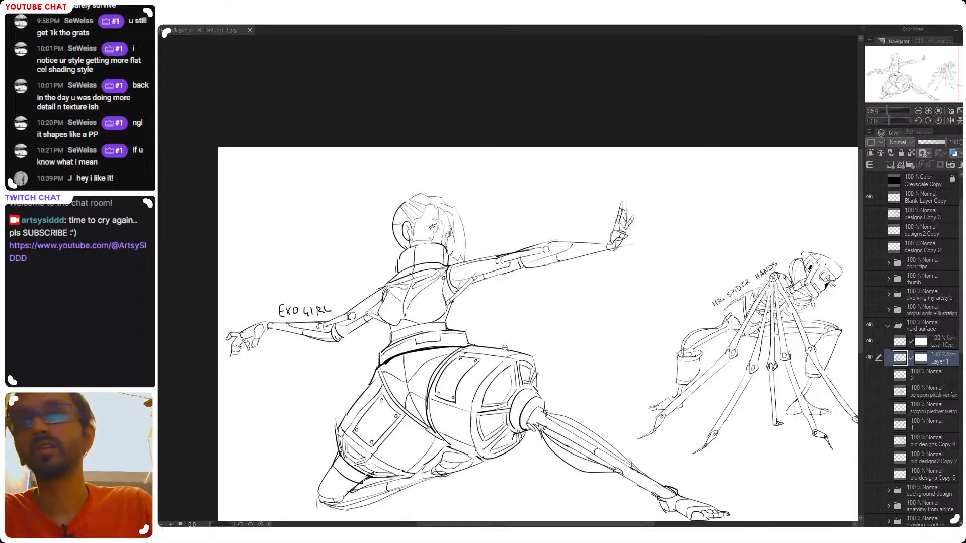
drag(397, 351, 423, 357)
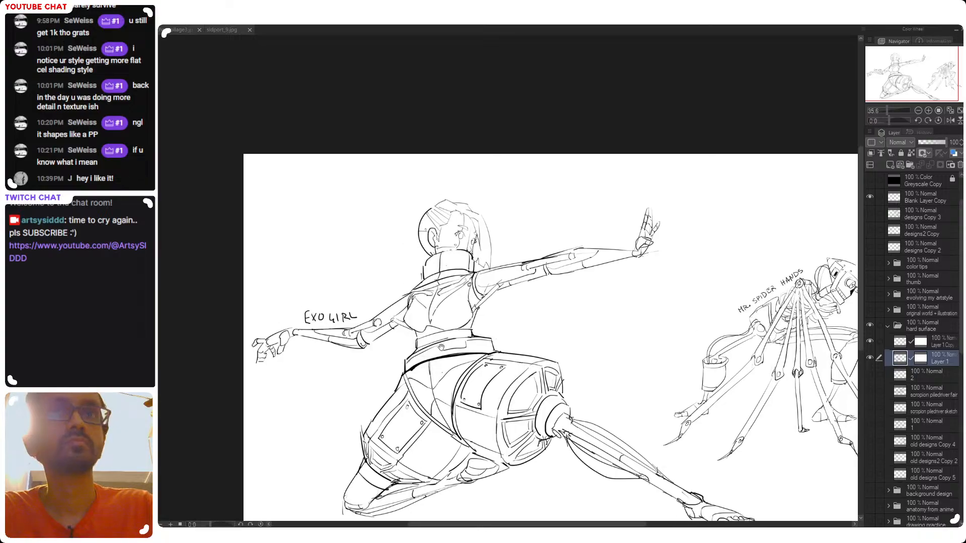
scroll(418, 327, up, 4)
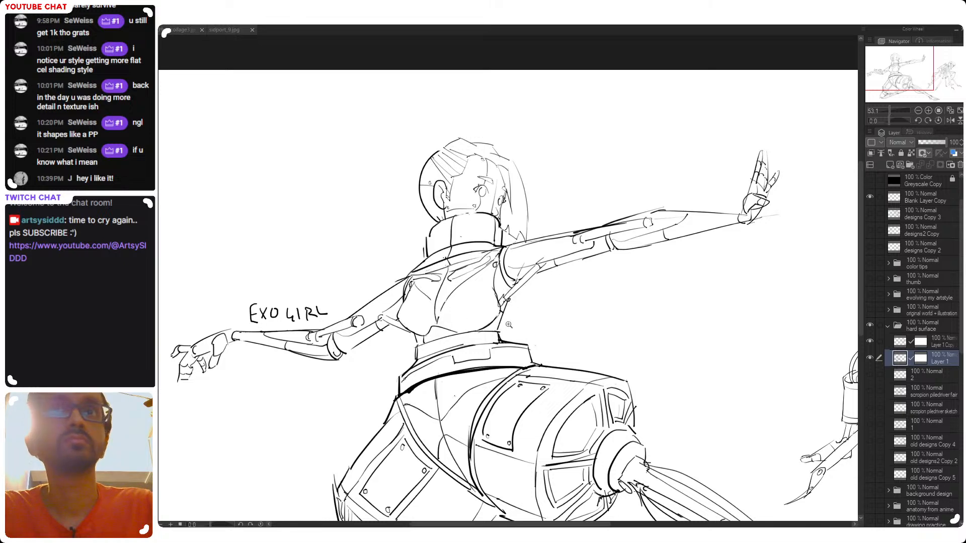
scroll(509, 325, down, 4)
drag(608, 475, 551, 441)
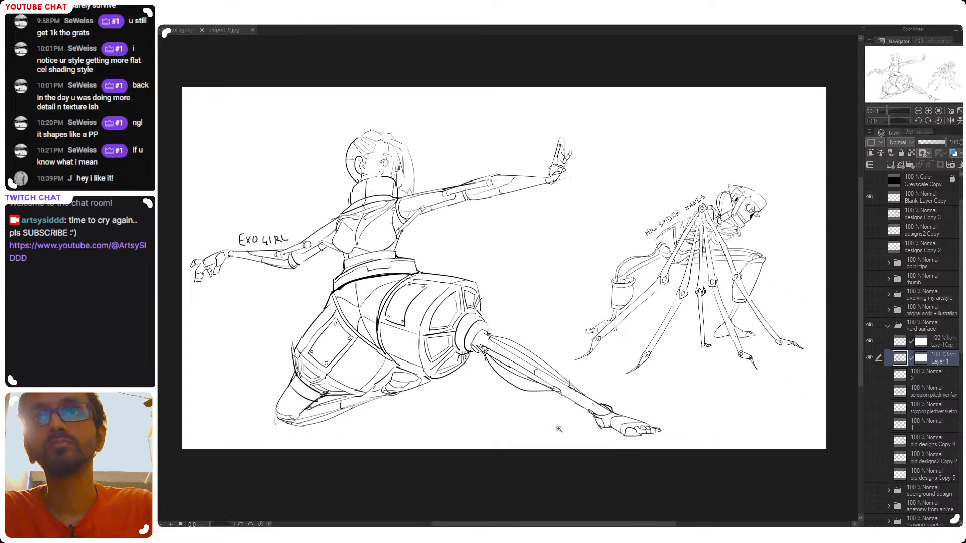
scroll(578, 432, down, 2)
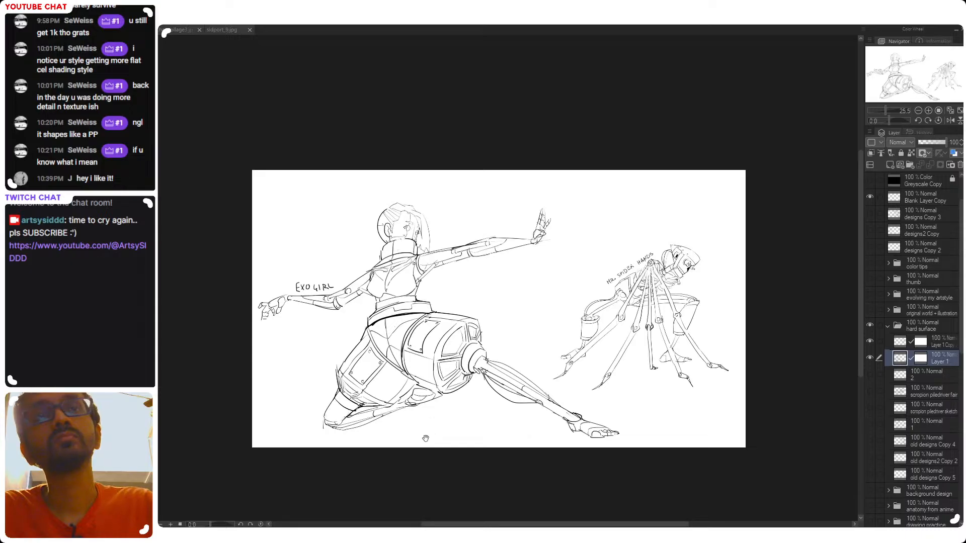
drag(425, 438, 447, 445)
key(h)
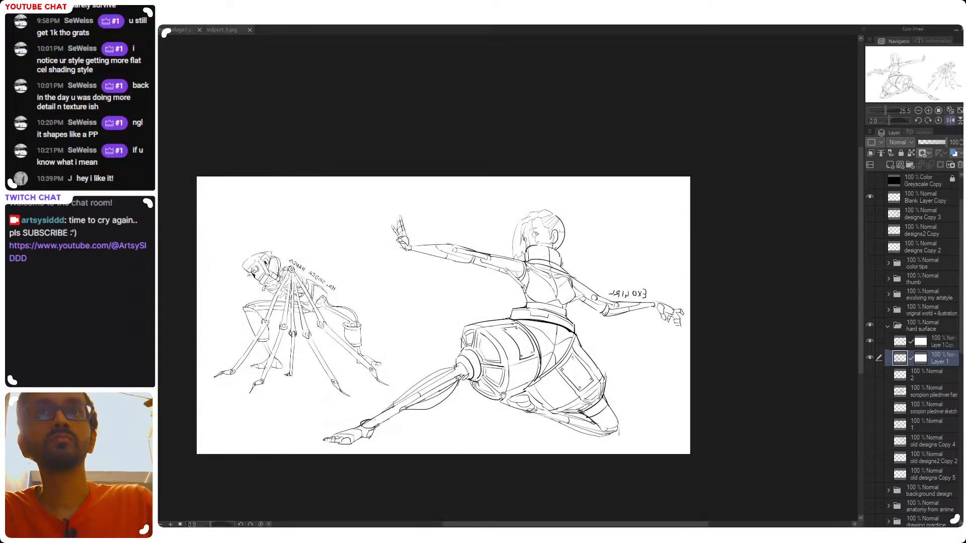
drag(485, 398, 576, 412)
key(h)
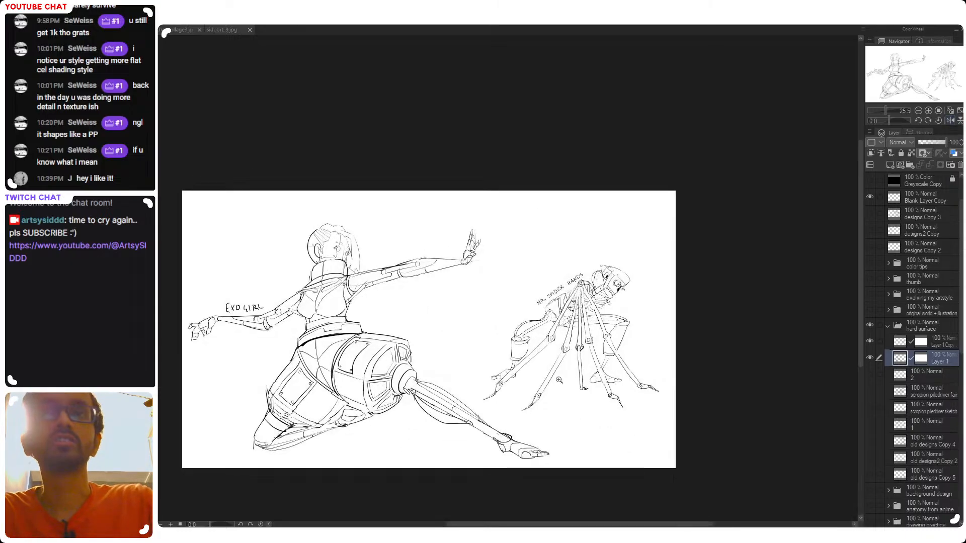
drag(425, 405, 525, 394)
mouse_move(462, 350)
mouse_down()
mouse_move(507, 342)
mouse_move(506, 360)
mouse_move(484, 372)
mouse_move(504, 369)
mouse_move(472, 387)
mouse_move(475, 401)
mouse_move(486, 385)
mouse_move(499, 393)
mouse_move(483, 406)
mouse_move(495, 395)
mouse_move(504, 417)
mouse_move(487, 433)
mouse_move(522, 413)
mouse_move(506, 397)
mouse_up()
Erase the recessed panel details from the knee end of the cyborg's front thigh armour and clean up the rear thigh's lower edge
key(e)
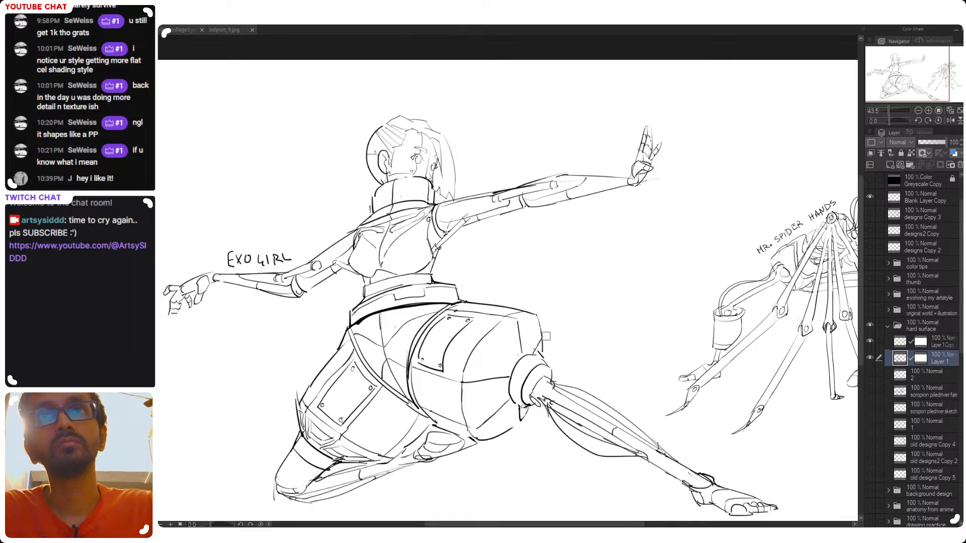
drag(346, 415, 394, 371)
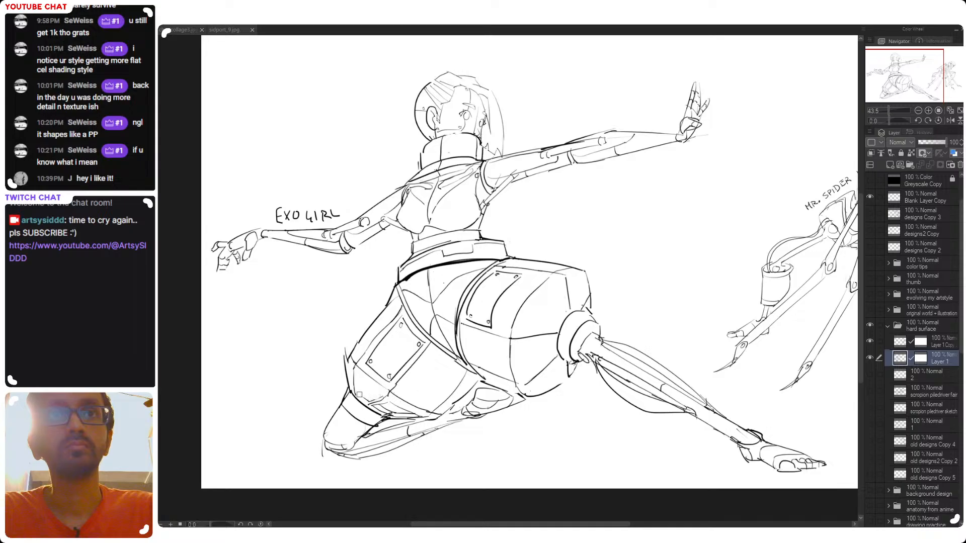
mouse_move(363, 391)
mouse_down()
mouse_move(401, 391)
mouse_move(366, 397)
mouse_up()
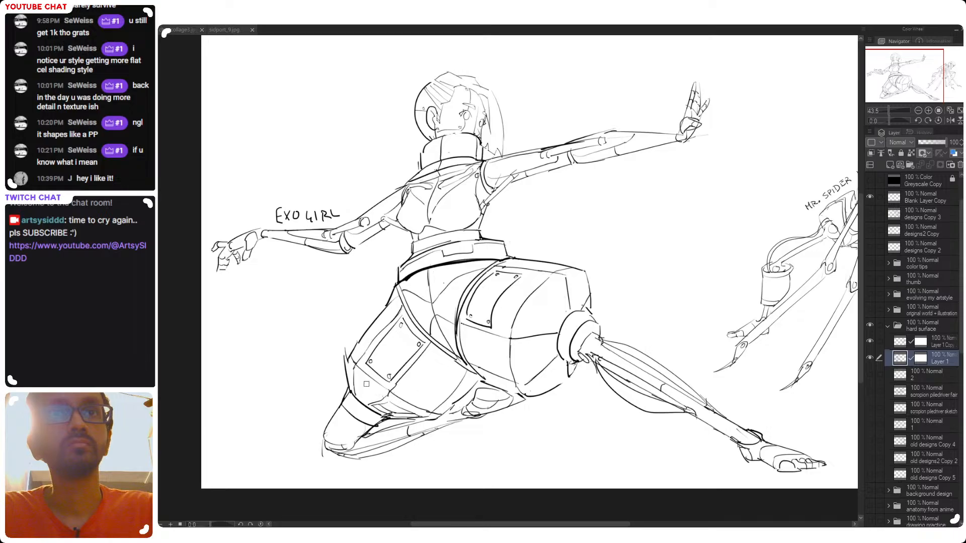
mouse_move(378, 412)
mouse_down()
mouse_move(393, 401)
mouse_move(387, 410)
mouse_move(412, 413)
mouse_move(372, 402)
mouse_up()
key(ctrl+z)
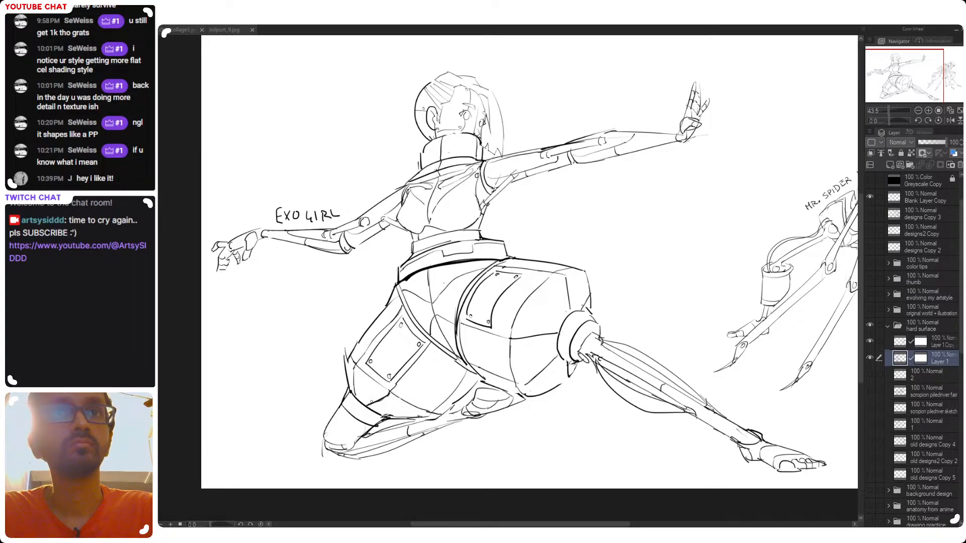
Add small rivets along the panel seams of the cyborg's front thigh armour, checking the figure mirrored and rotated
drag(449, 389, 438, 392)
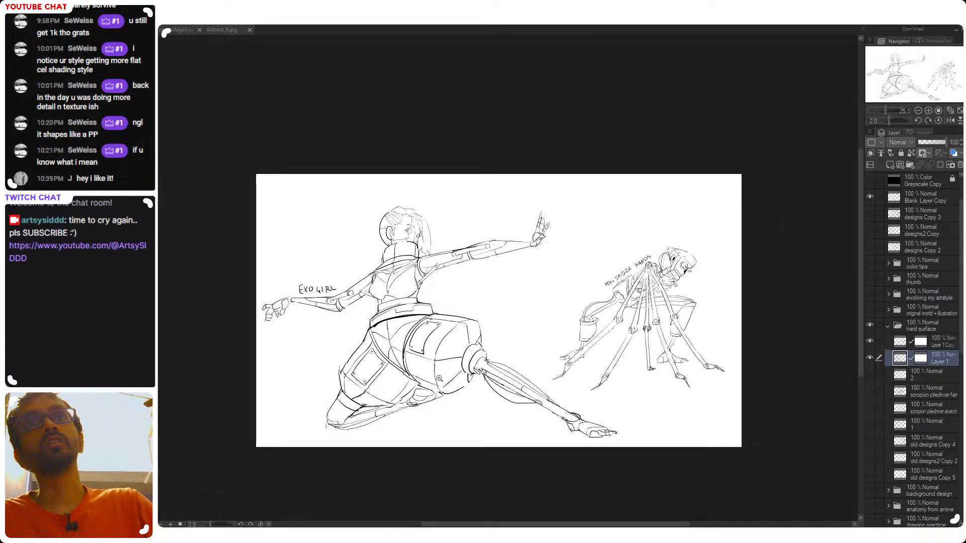
key(h)
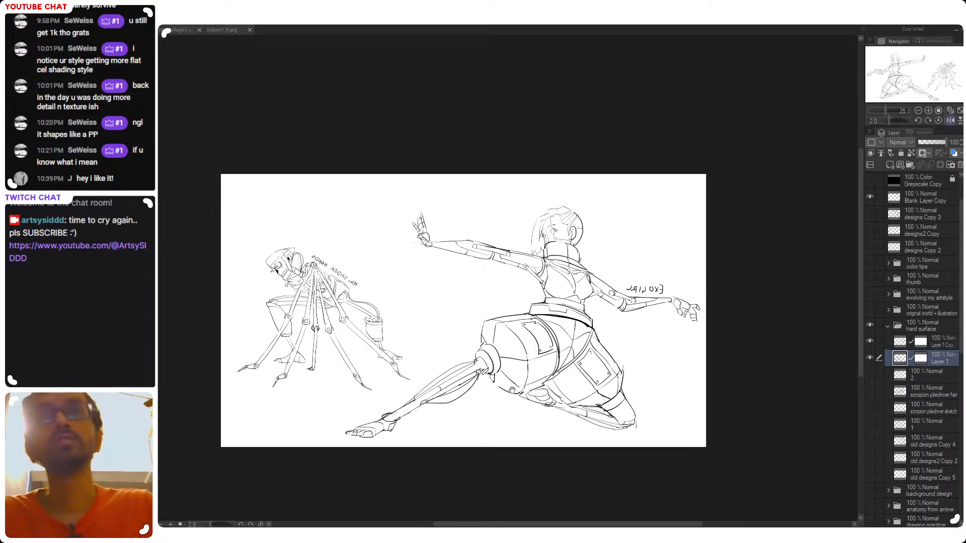
drag(581, 387, 550, 404)
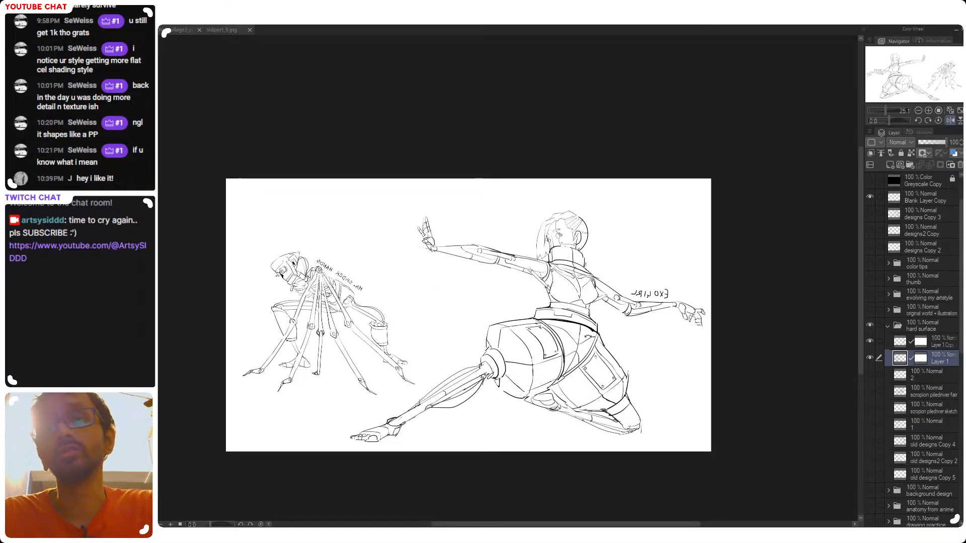
drag(561, 348, 584, 300)
drag(540, 331, 519, 304)
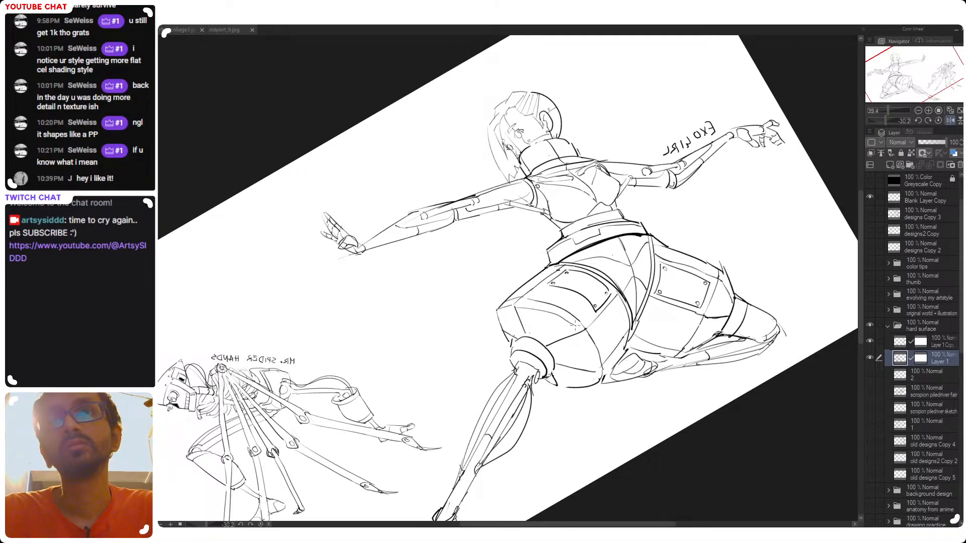
key(ctrl+z)
drag(527, 308, 579, 333)
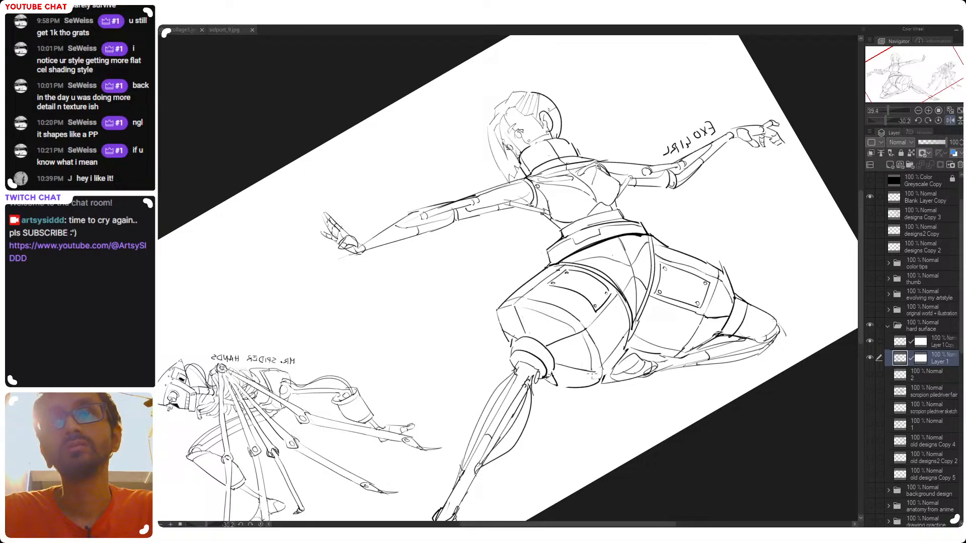
key(ctrl+z)
drag(586, 333, 591, 373)
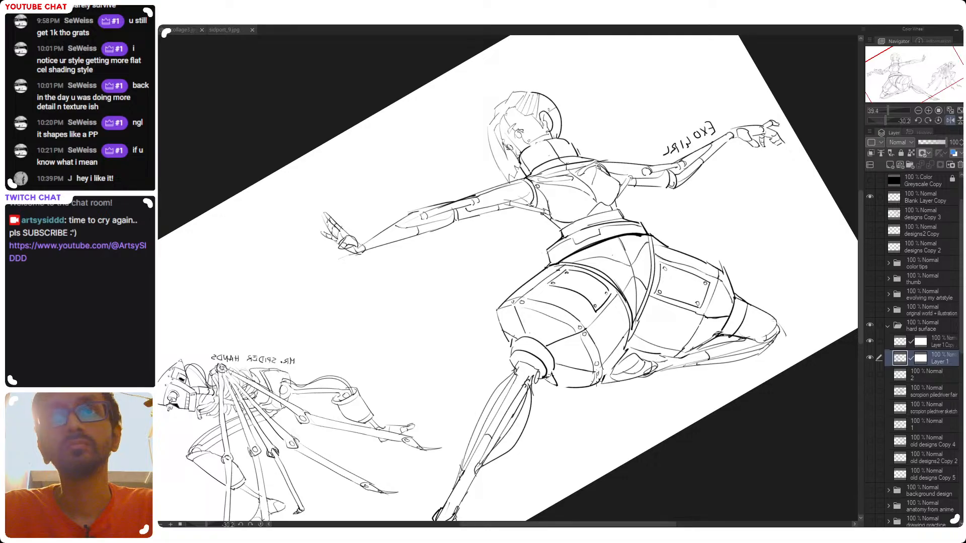
Add matching pairs of rivets along the panel seams of the cyborg's rear thigh armour
drag(719, 297, 498, 331)
scroll(498, 332, up, 2)
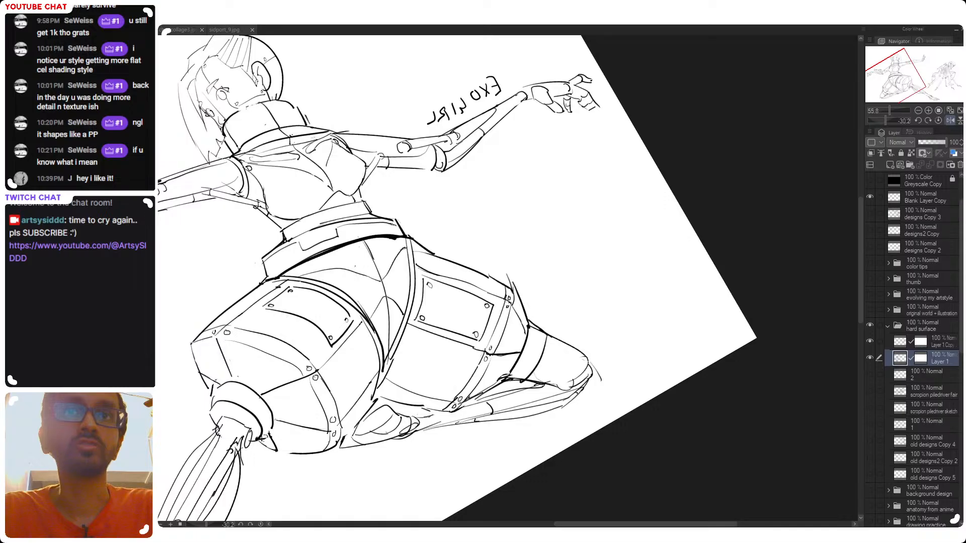
drag(539, 325, 557, 304)
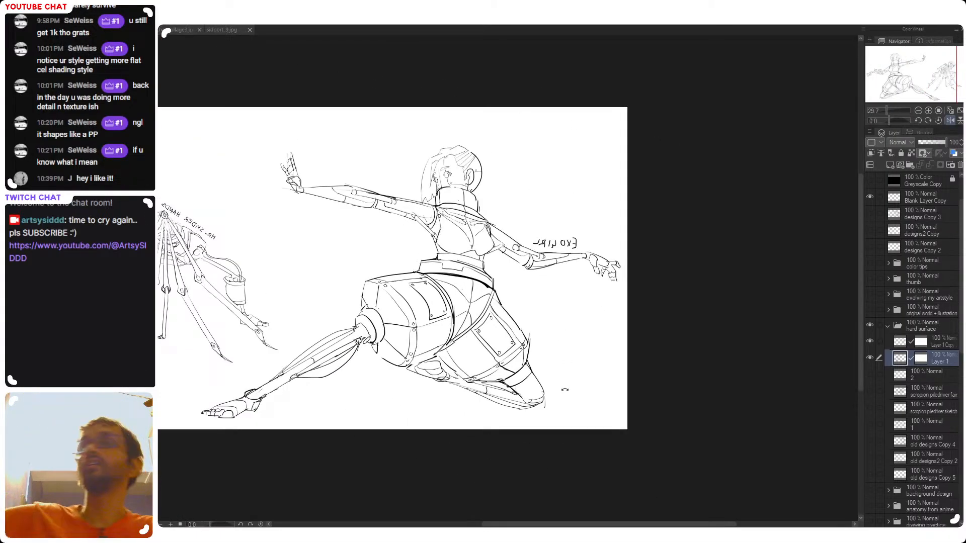
Examine the whole two-character composition in normal and mirrored orientation to judge the spacing between the figures
drag(472, 339, 574, 357)
key(h)
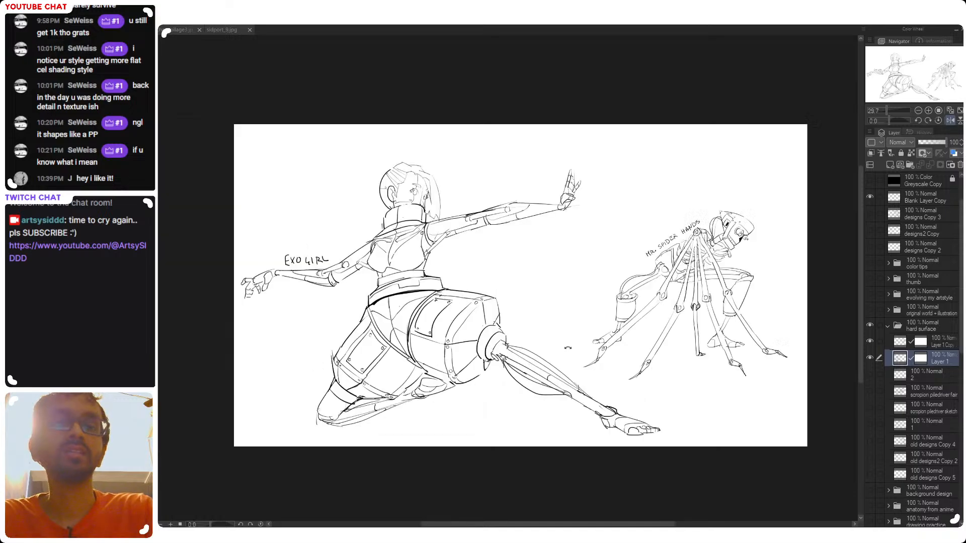
drag(411, 396, 431, 398)
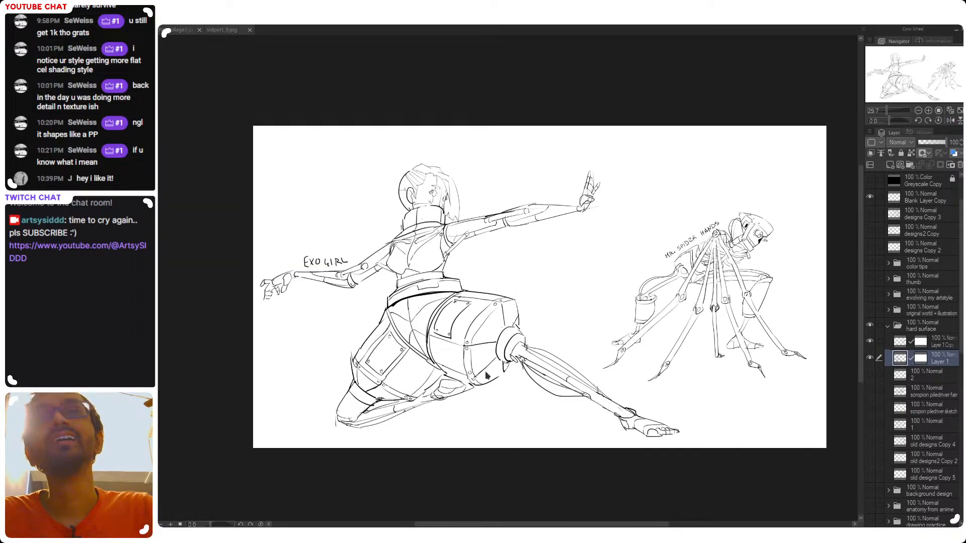
drag(534, 440, 507, 441)
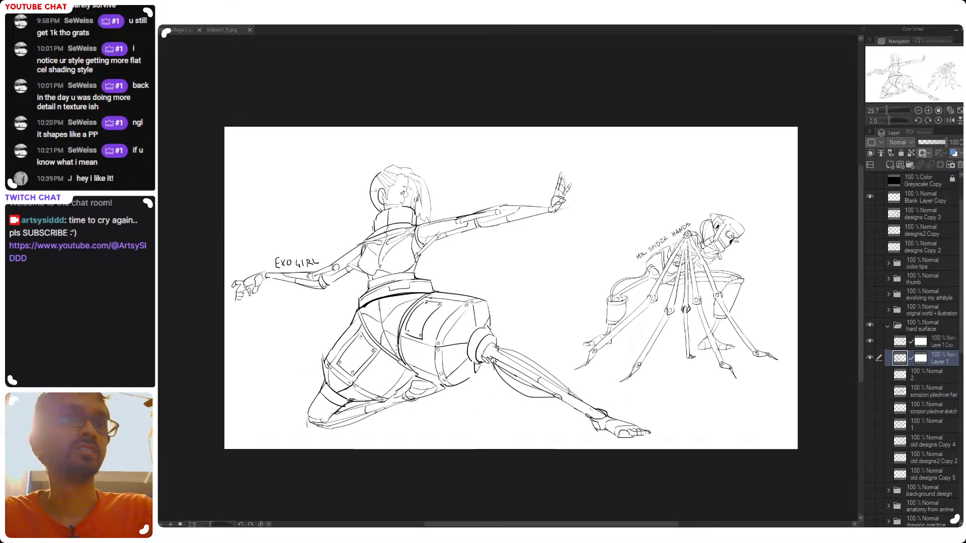
drag(450, 398, 483, 407)
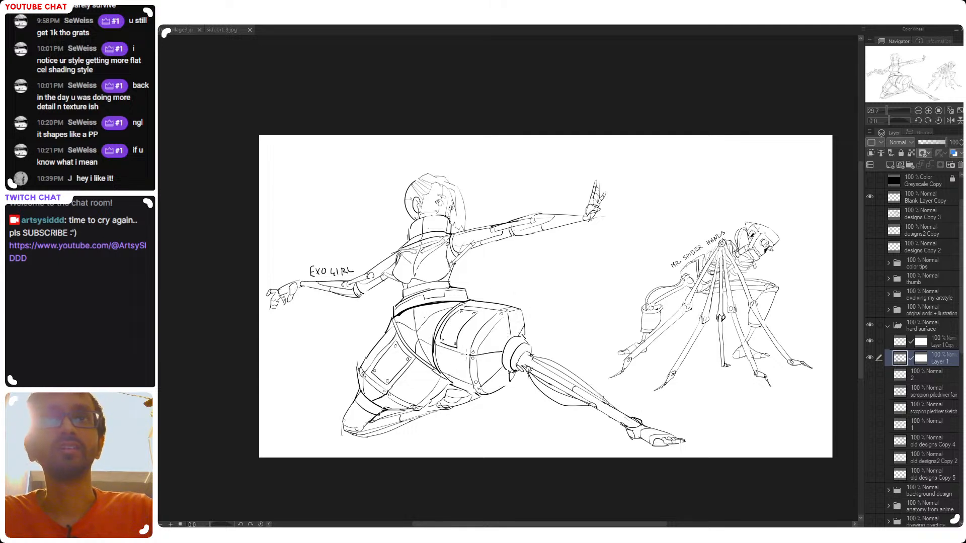
drag(550, 389, 527, 390)
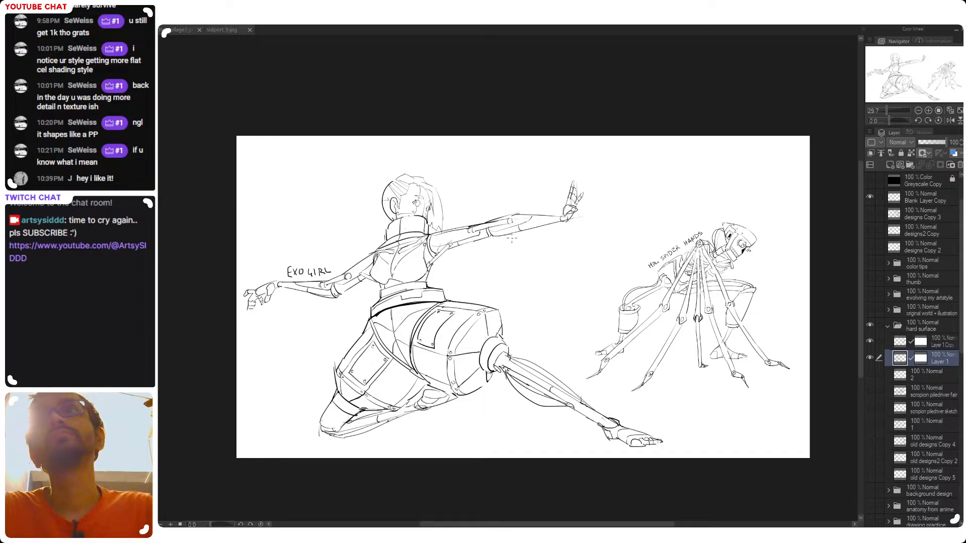
key(h)
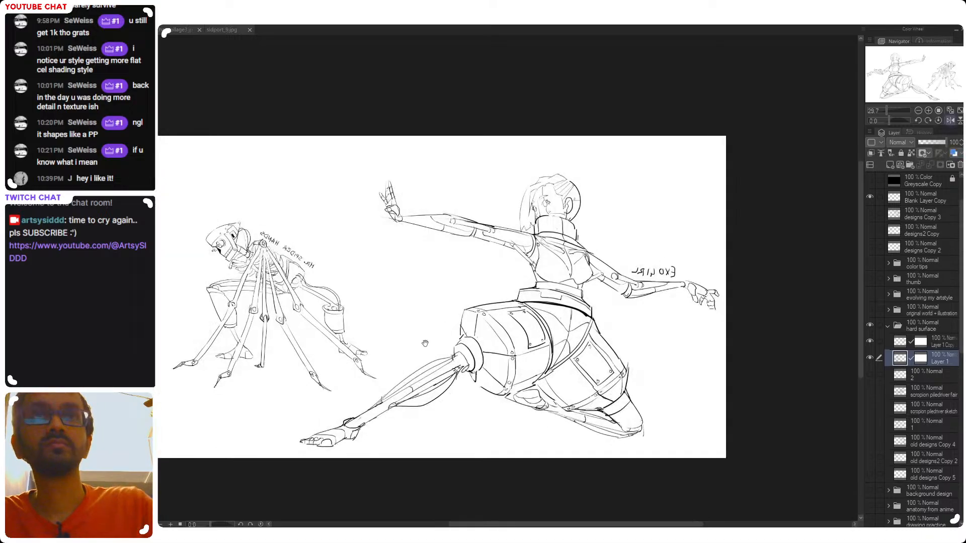
drag(411, 343, 495, 361)
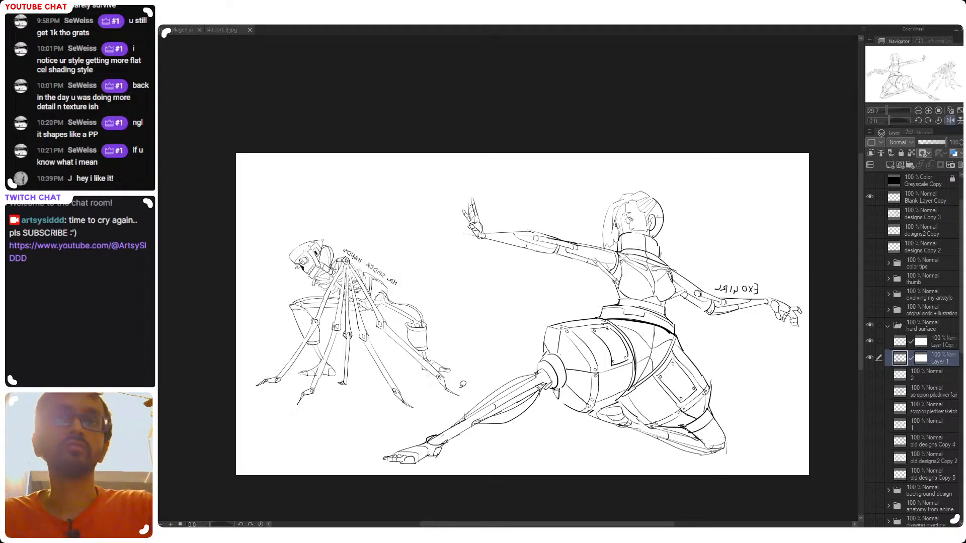
mouse_move(477, 387)
mouse_down()
mouse_move(364, 436)
mouse_move(286, 420)
mouse_move(256, 402)
mouse_move(228, 253)
mouse_move(321, 187)
mouse_move(493, 355)
mouse_move(485, 377)
mouse_up()
key(ctrl+t)
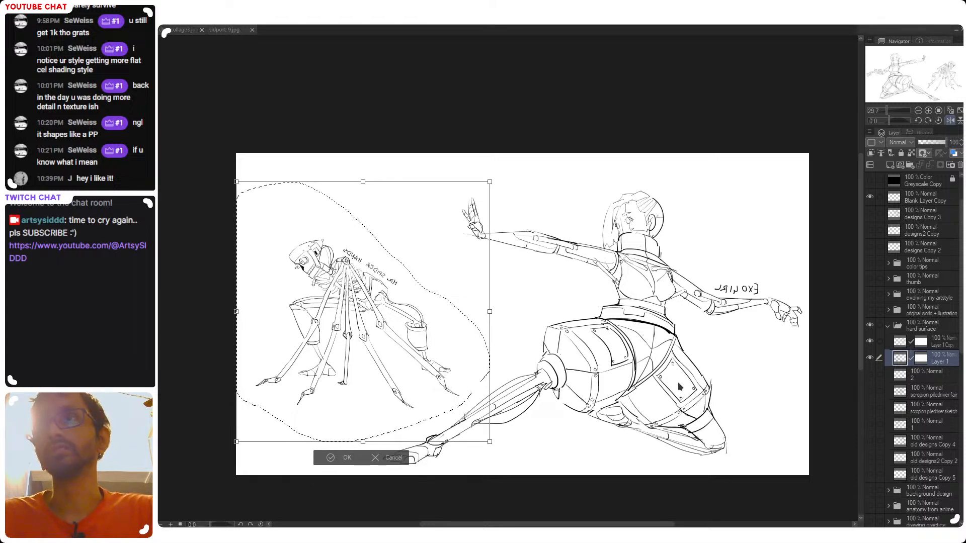
key(Escape)
key(ctrl+d)
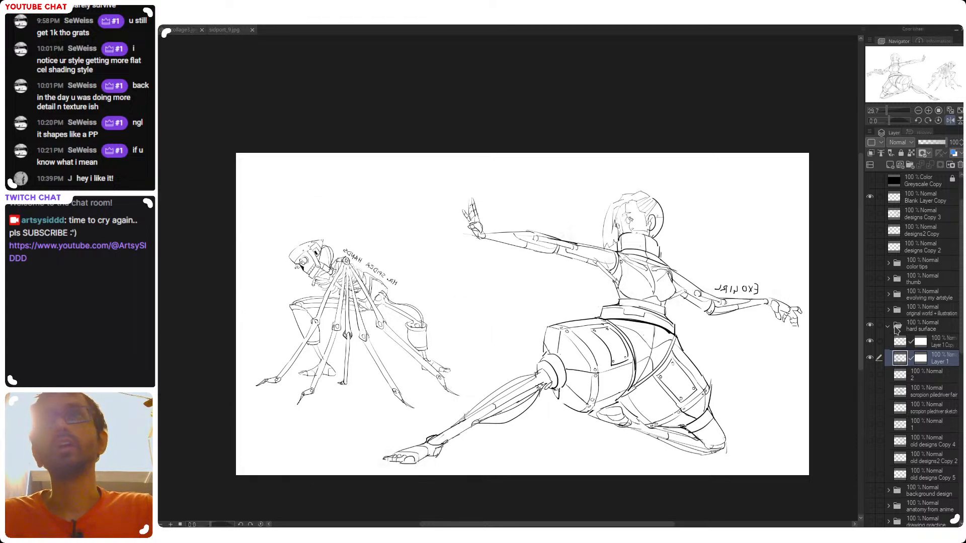
ctrl+click(899, 343)
key(ctrl+t)
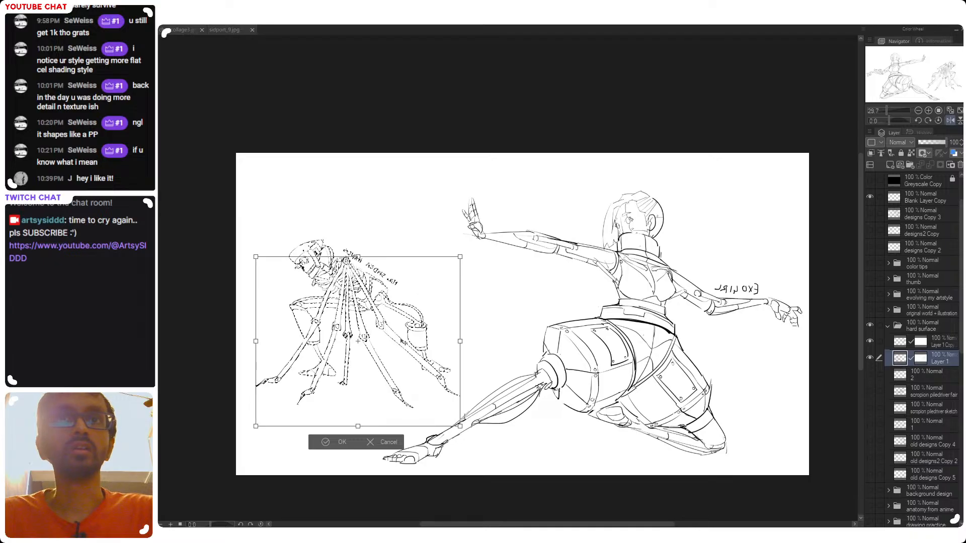
drag(401, 321, 407, 327)
key(Return)
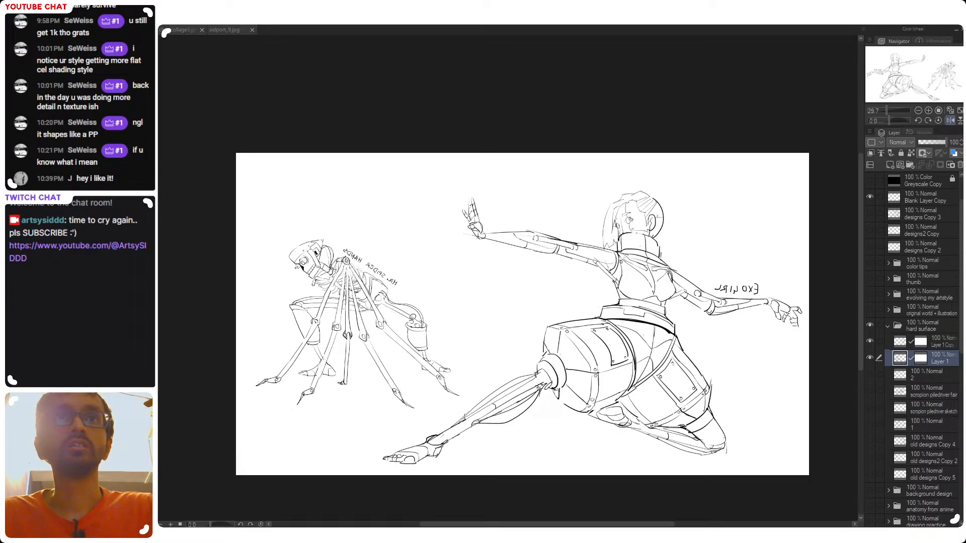
key(ctrl+t)
key(Escape)
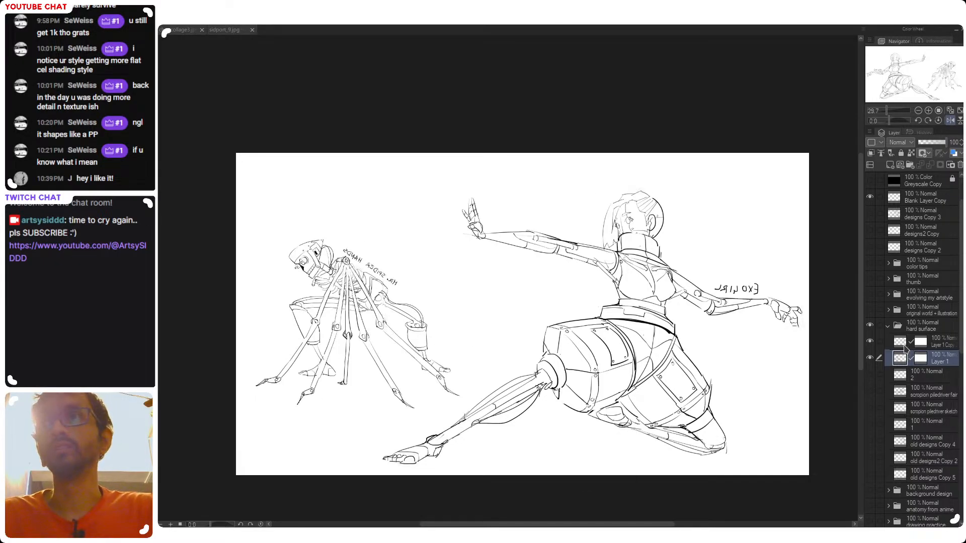
Move the Mr. Spider Hands drawing on the Layer 1 copy slightly lower and farther from the cyborg, and unmirror the canvas
click(938, 342)
key(ctrl+t)
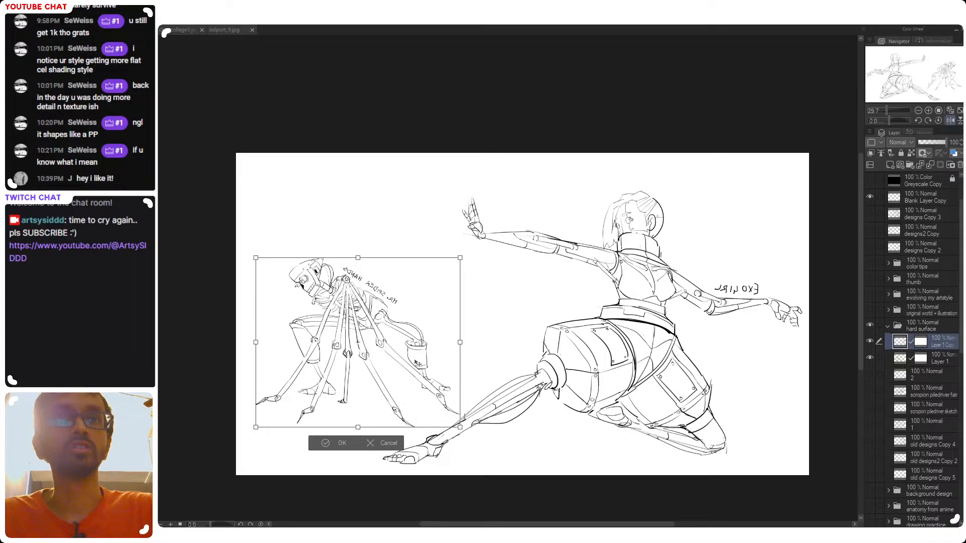
drag(419, 361, 410, 363)
key(Return)
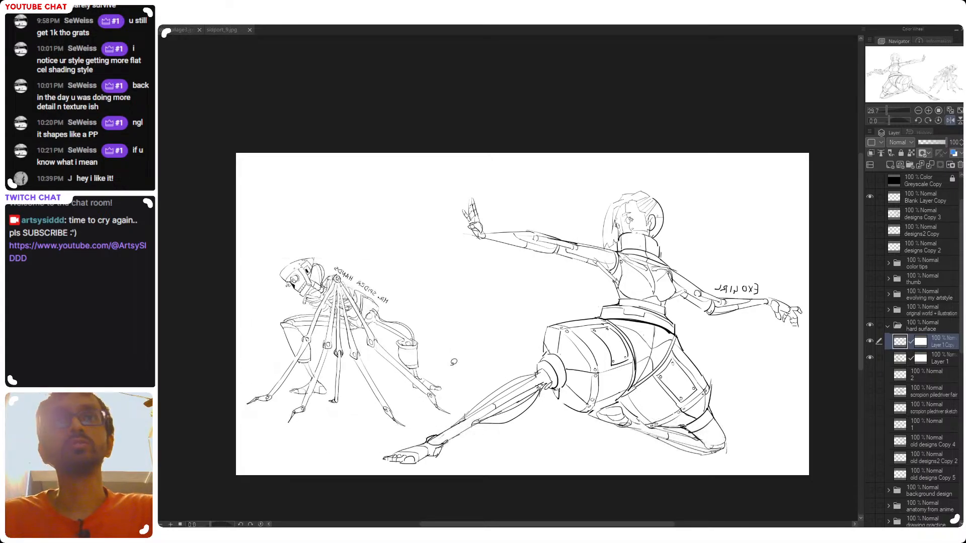
key(h)
drag(540, 378, 603, 369)
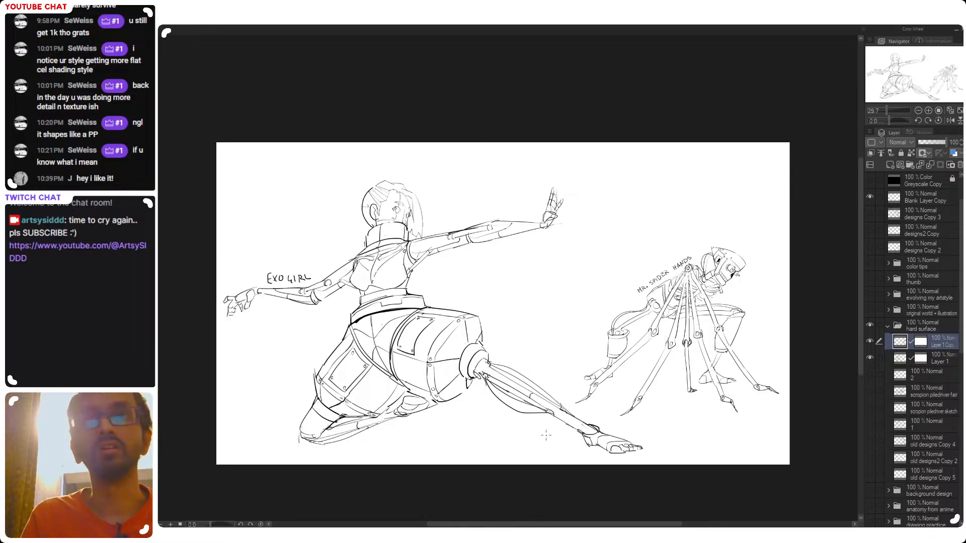
Hide both character layers, preview the other hard surface drawings from layer 2 down to layer 1 individually, and show both characters again
click(869, 358)
click(869, 358)
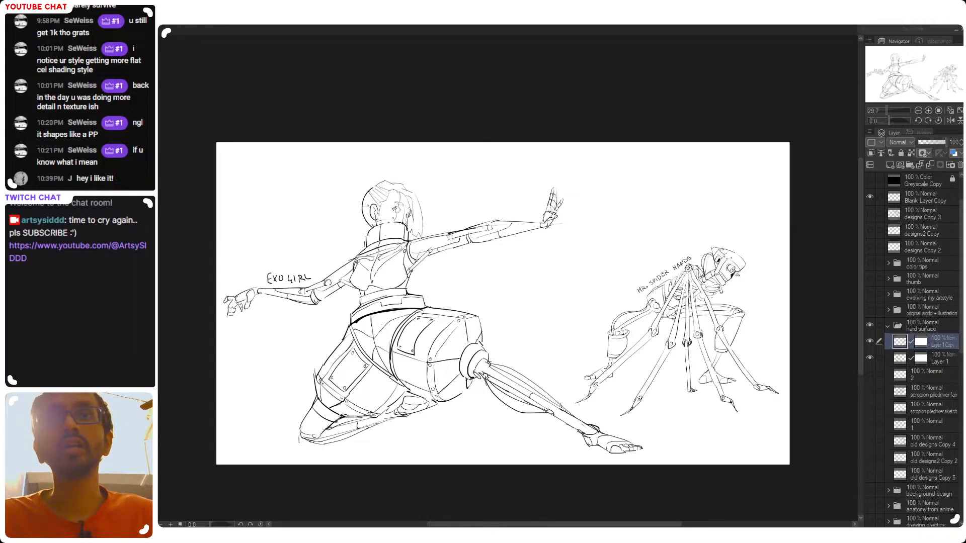
drag(869, 345, 867, 359)
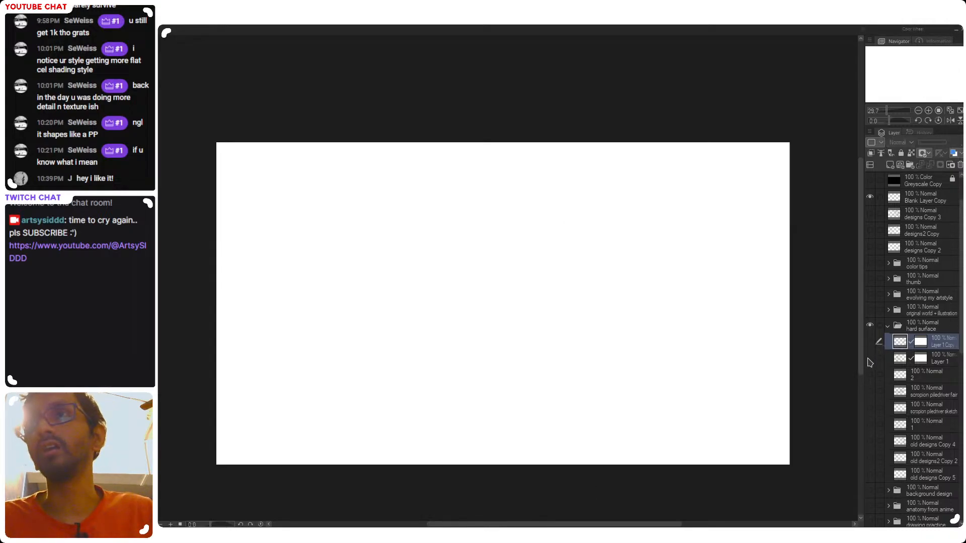
click(870, 375)
click(870, 376)
click(870, 391)
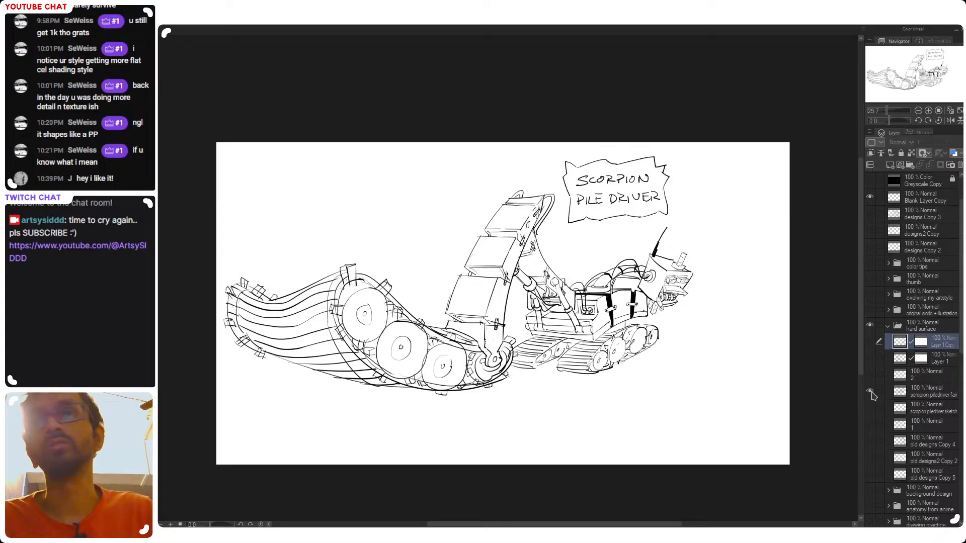
click(870, 392)
click(870, 408)
click(870, 408)
click(869, 425)
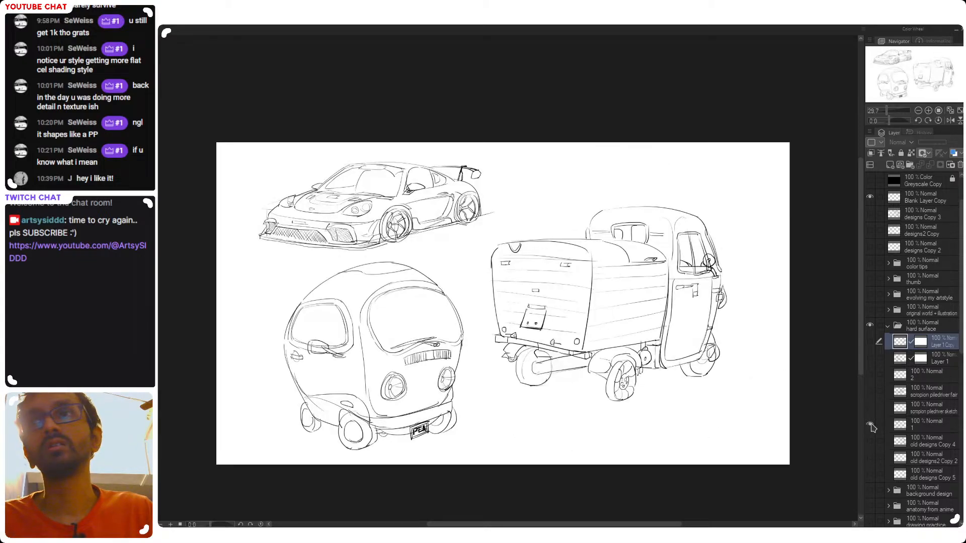
click(870, 425)
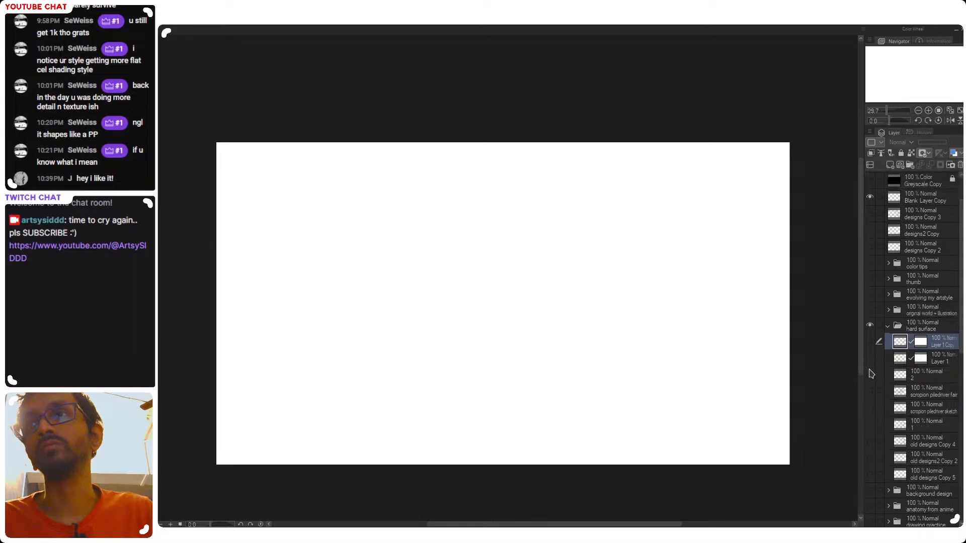
click(870, 357)
click(870, 341)
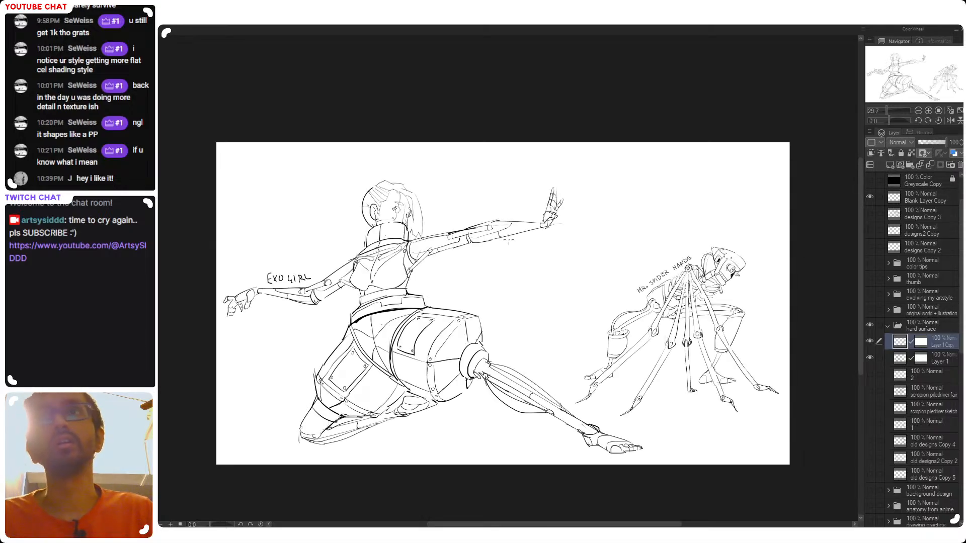